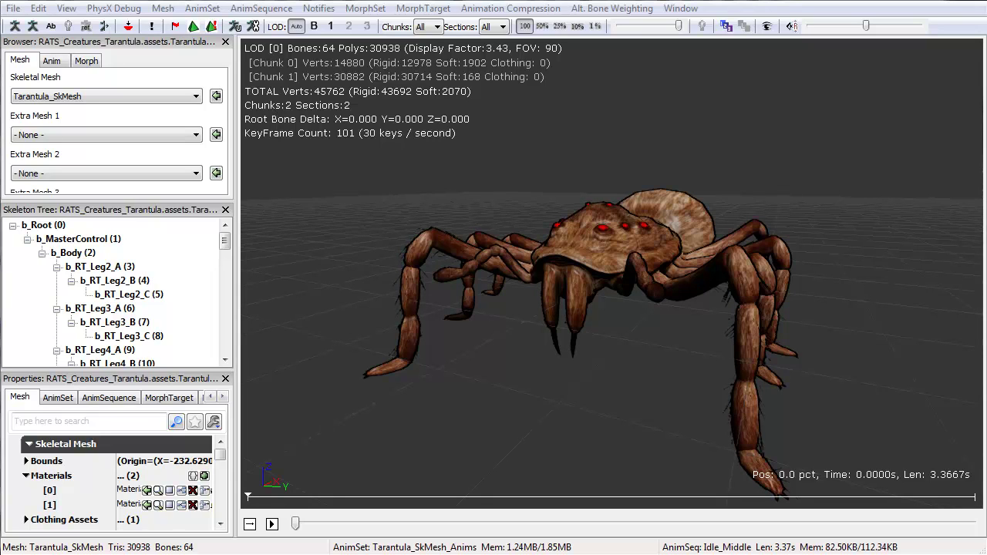
# List the tarantula's animation sequences, enlarge the list's area and play the Idle_Middle animation.
pyautogui.moveTo(684, 140); pyautogui.dragTo(684, 160, button='right')
pyautogui.moveTo(684, 160); pyautogui.dragTo(379, 223)
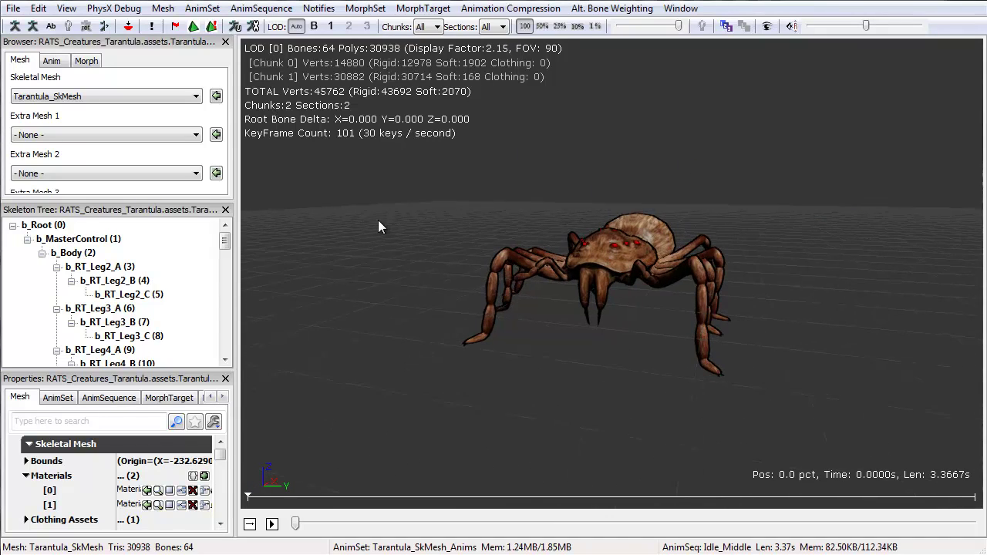
pyautogui.click(52, 61)
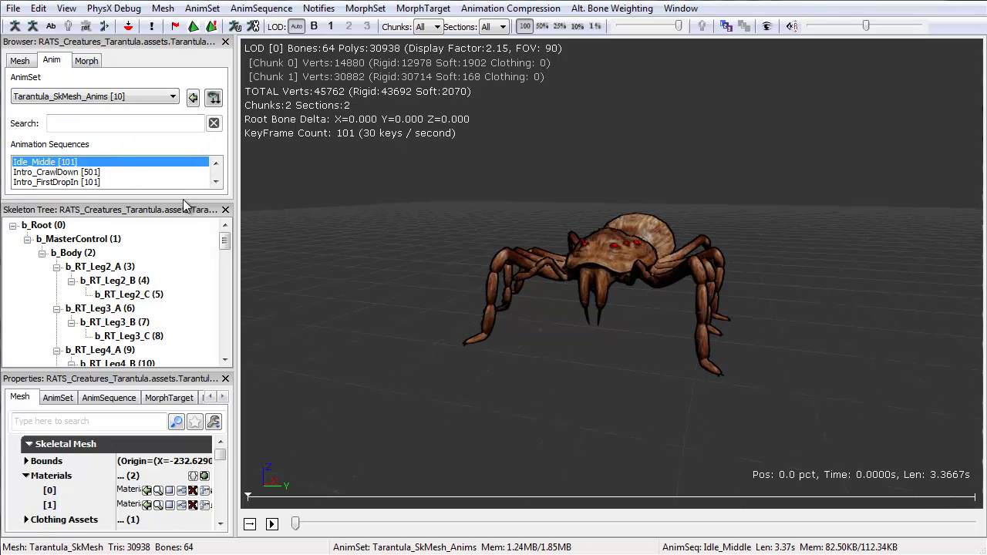
pyautogui.moveTo(177, 259); pyautogui.dragTo(170, 256)
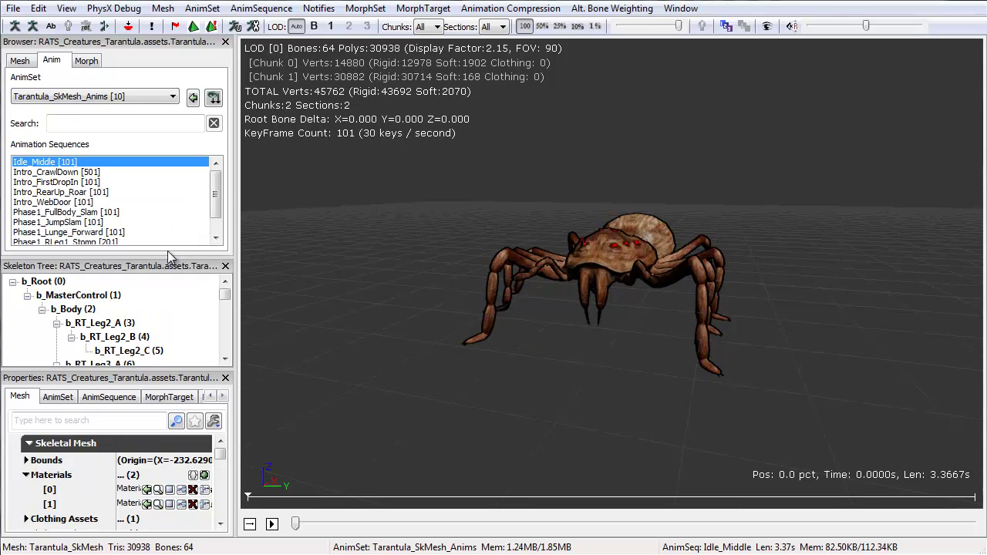
pyautogui.click(271, 525)
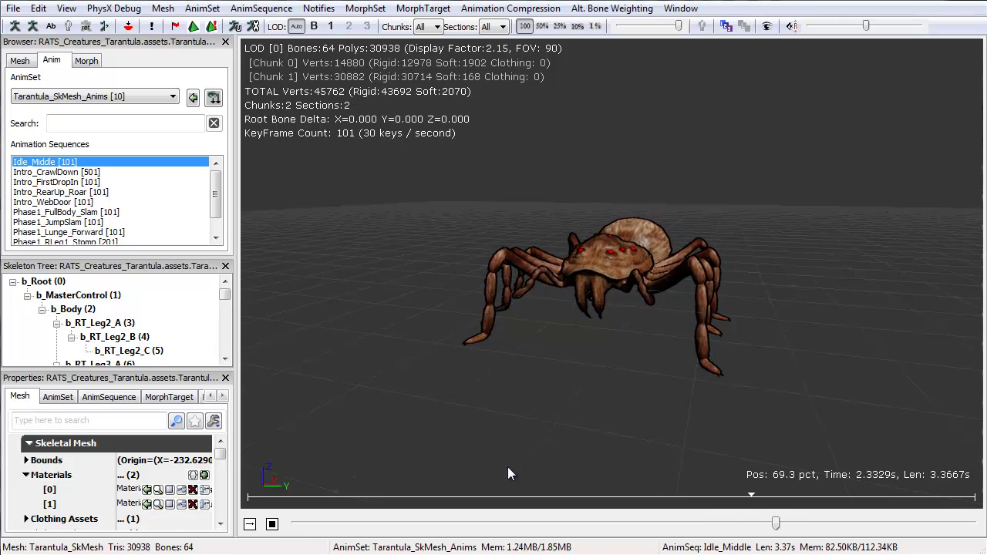
# Preview the Phase1_FullBody_Slam and Phase1_JumpSlam animations on the tarantula.
pyautogui.click(64, 214)
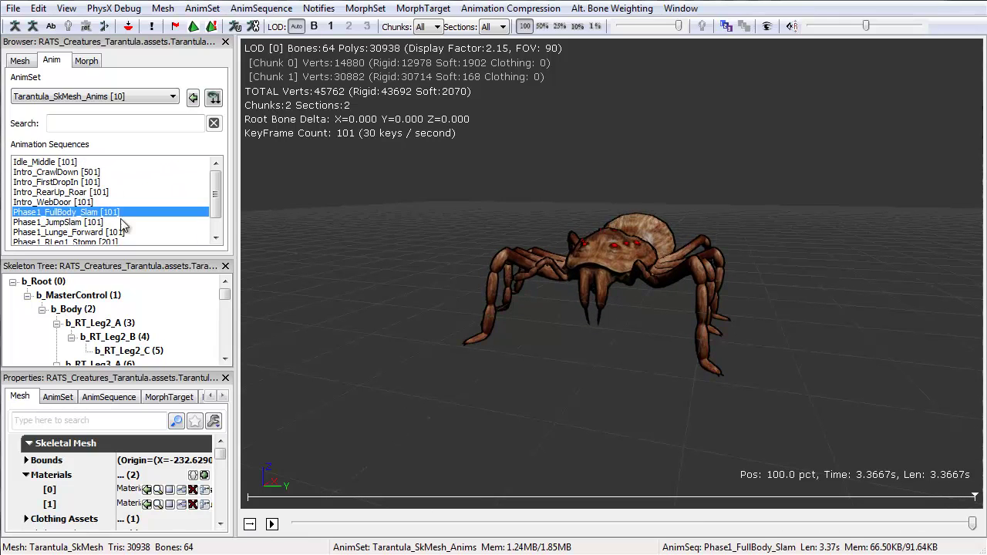
pyautogui.click(272, 526)
pyautogui.click(77, 223)
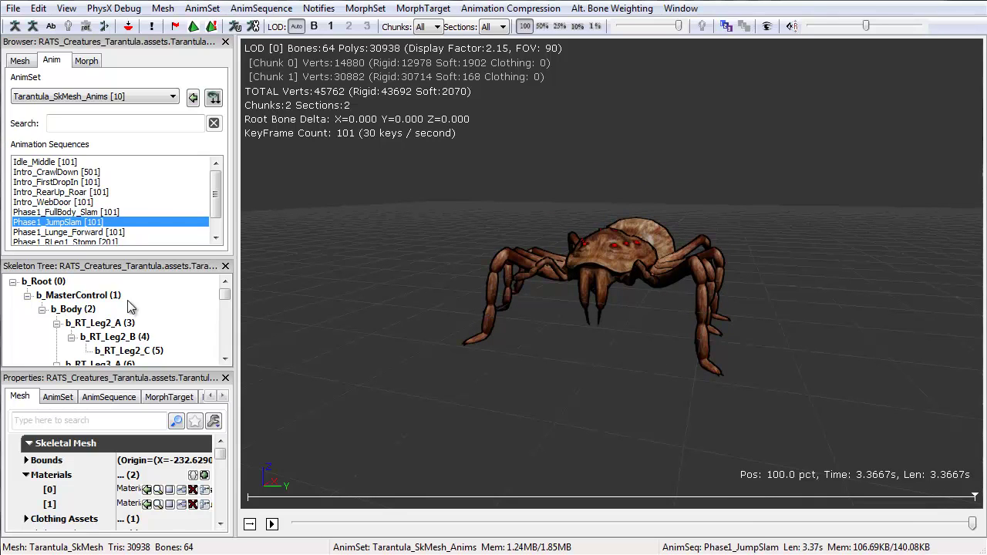
pyautogui.click(270, 525)
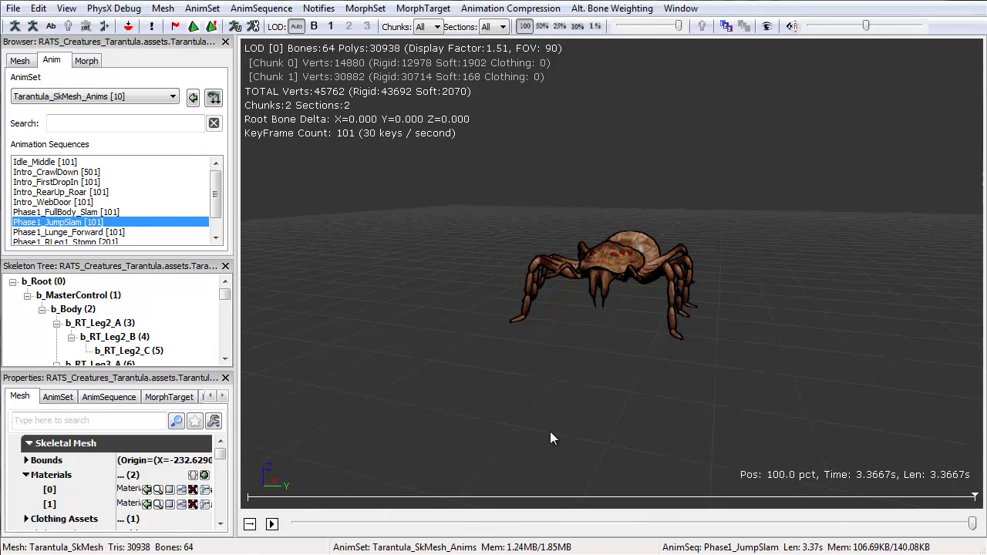
pyautogui.click(270, 524)
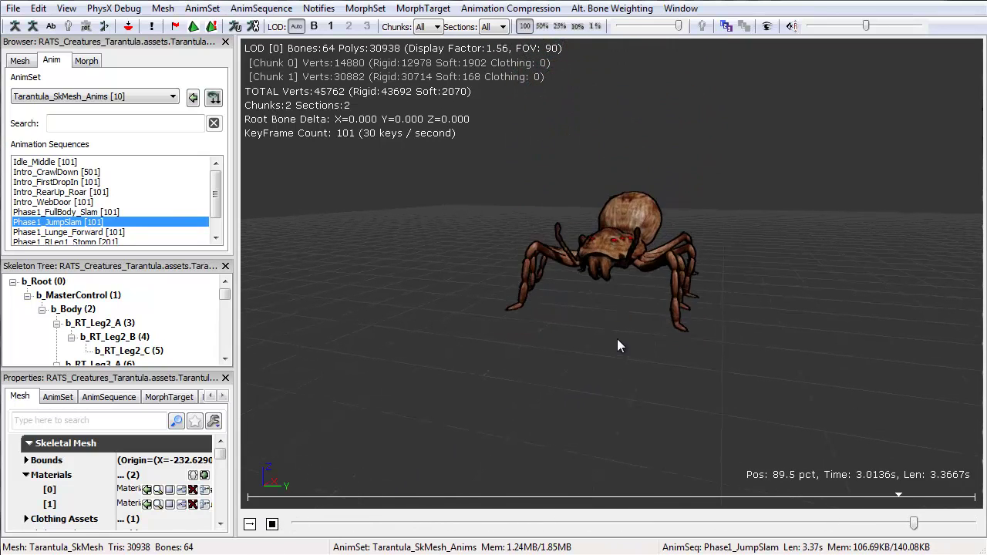
# Preview the Phase1_Lunge_Forward and Phase1_RLeg1_Stomp animations on the tarantula.
pyautogui.click(74, 233)
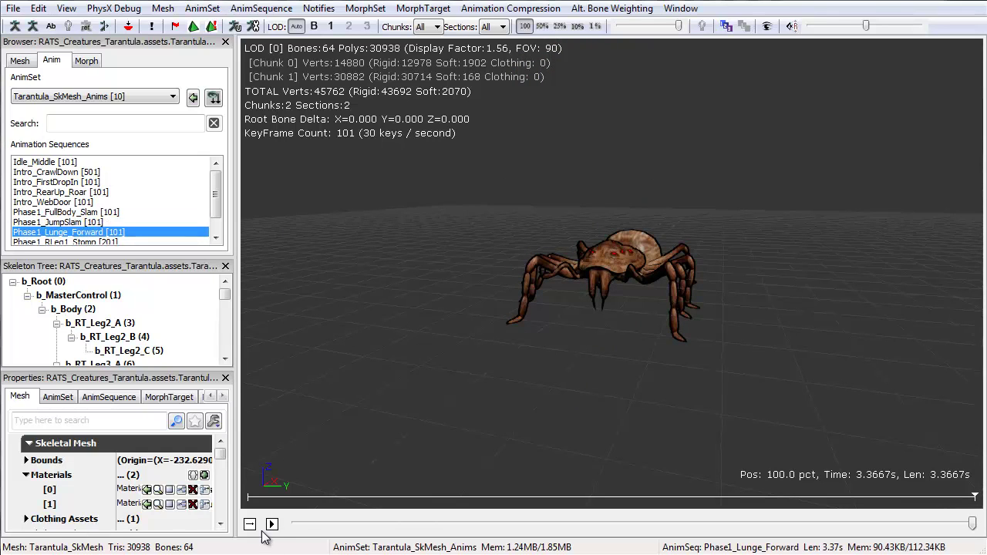
pyautogui.click(273, 525)
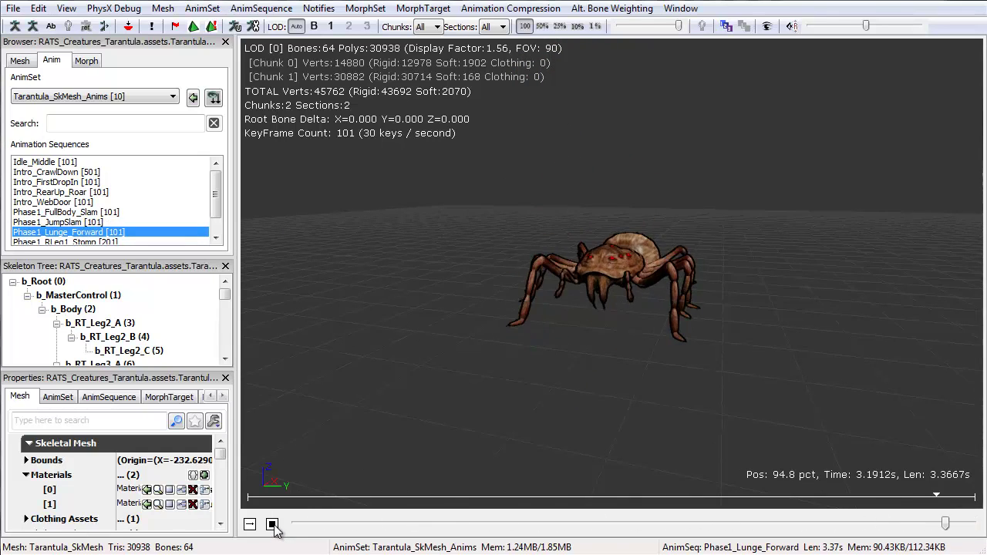
pyautogui.click(83, 242)
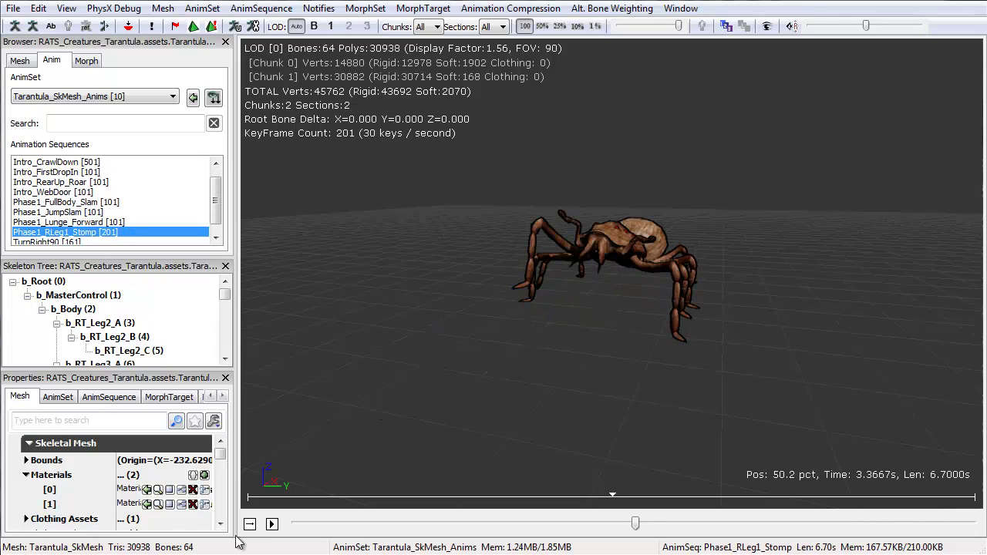
pyautogui.click(272, 525)
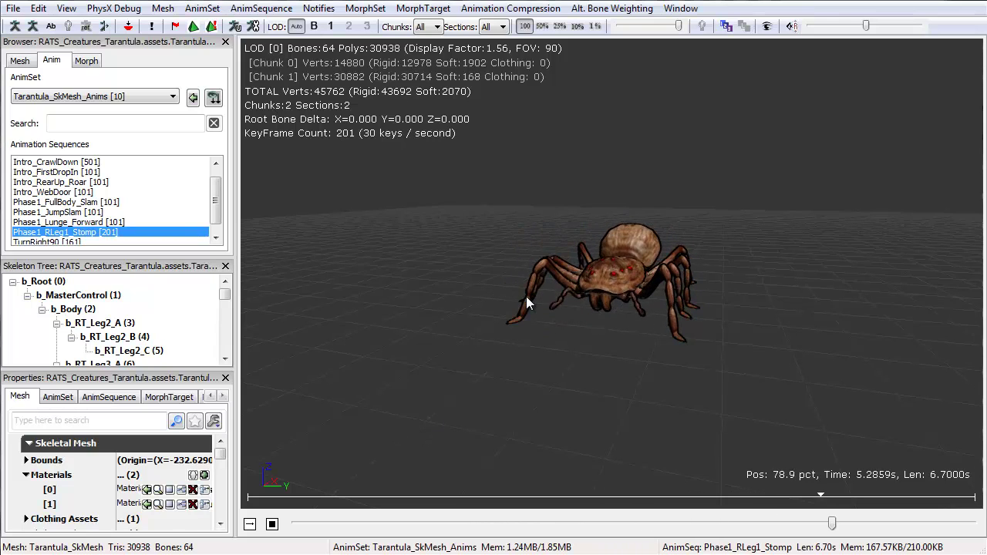
# Play the TurnRight90 animation with the tarantula viewed up close from the front.
pyautogui.click(55, 242)
pyautogui.scroll(3, 579, 374)
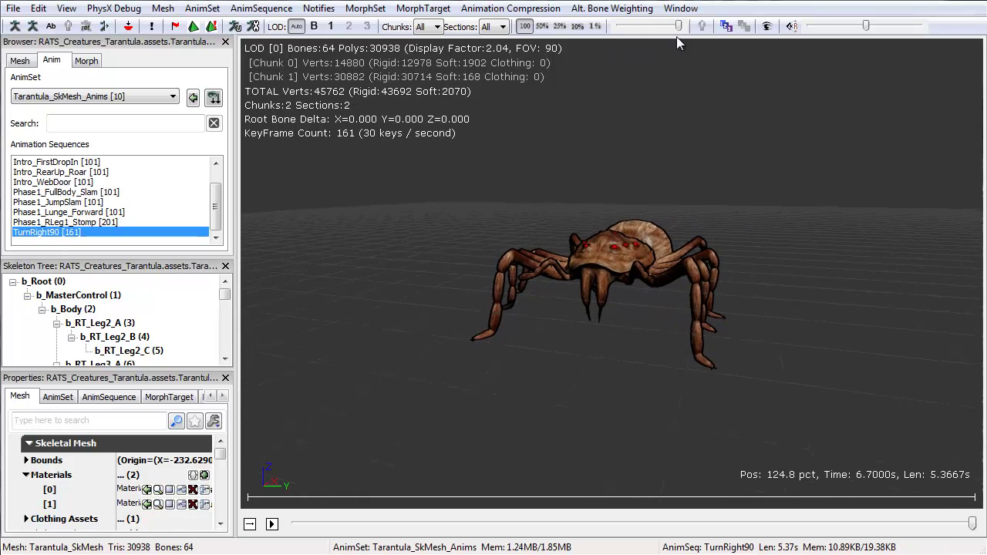
pyautogui.scroll(2, 707, 38)
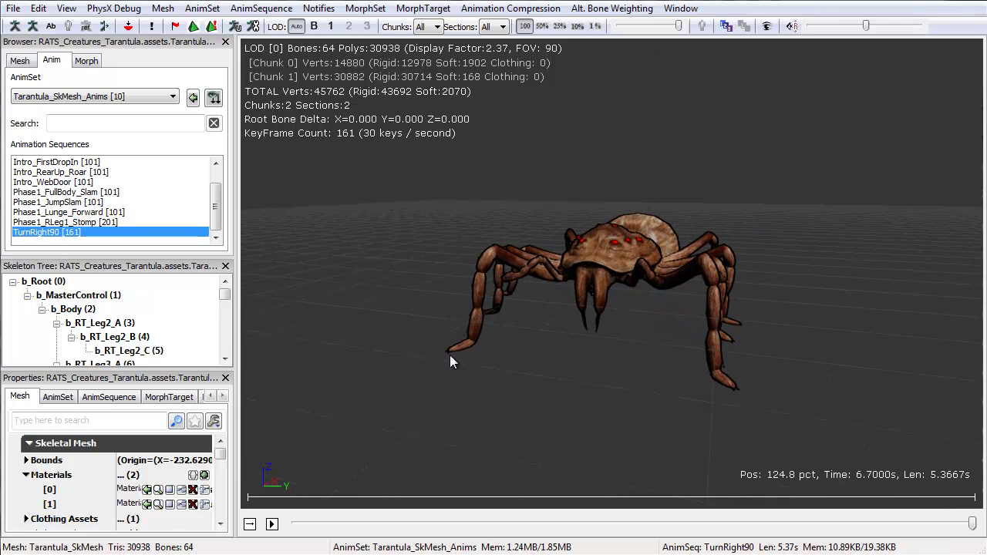
pyautogui.moveTo(449, 355); pyautogui.dragTo(397, 418)
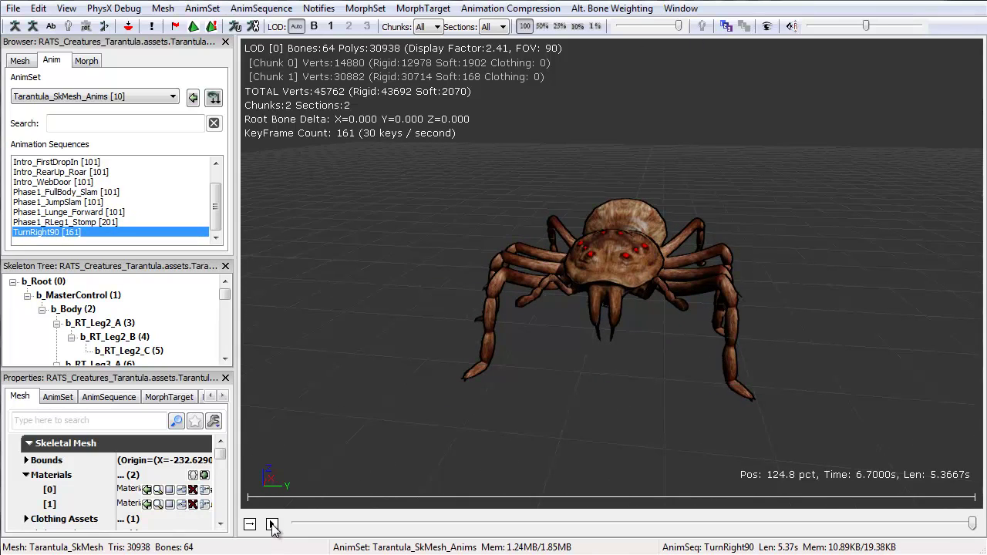
pyautogui.moveTo(630, 289); pyautogui.dragTo(656, 293)
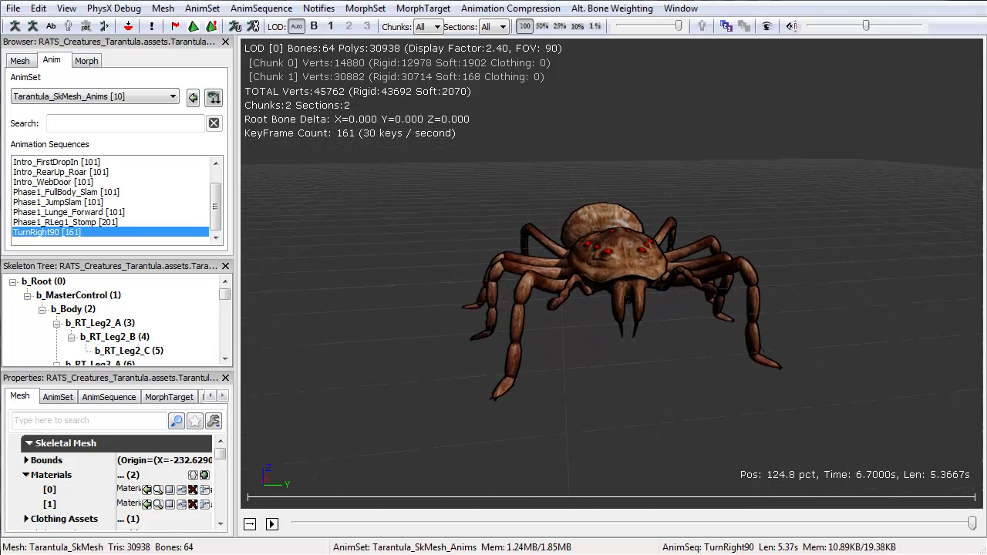
pyautogui.click(273, 524)
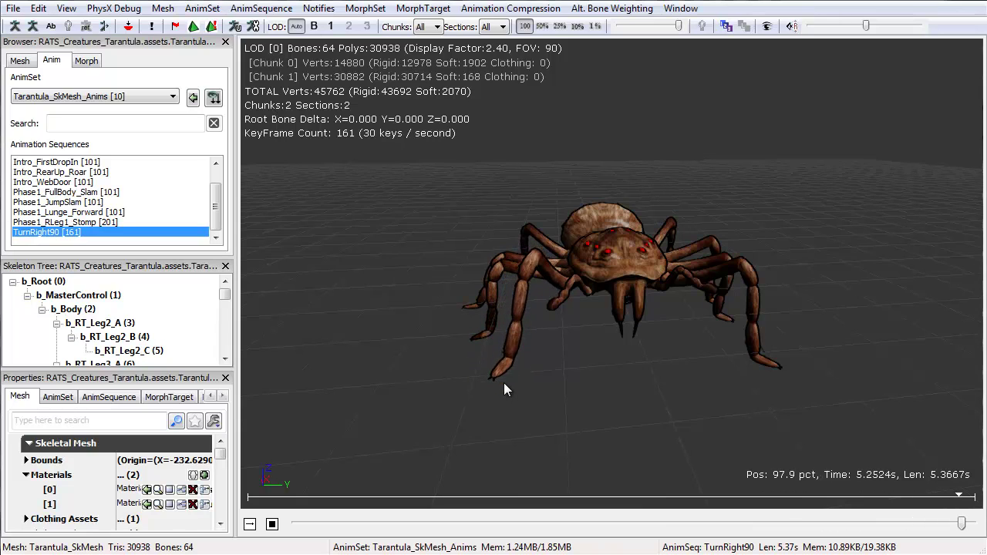
# Stop the TurnRight90 playback, scrub through its timeline and return it to the first frame.
pyautogui.click(272, 525)
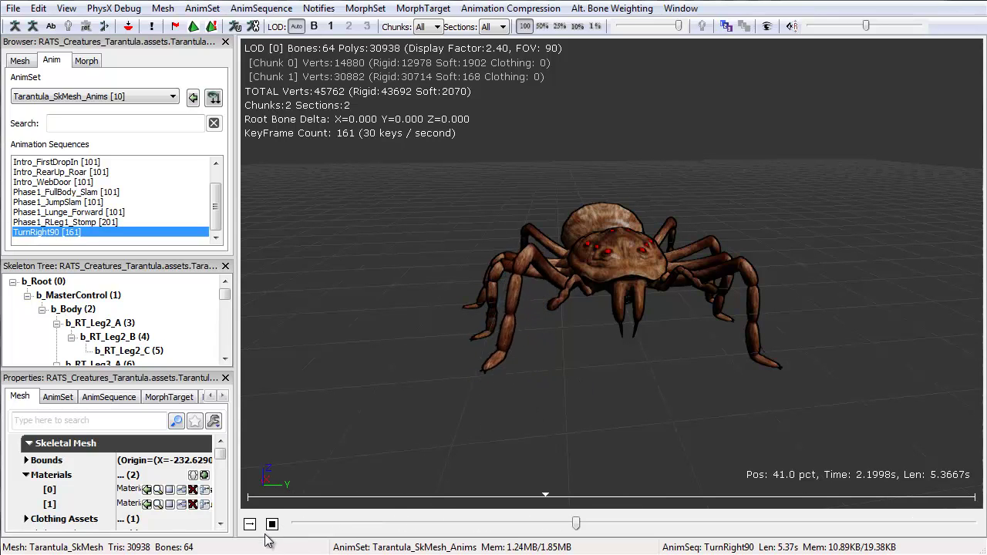
pyautogui.moveTo(632, 525); pyautogui.dragTo(973, 524)
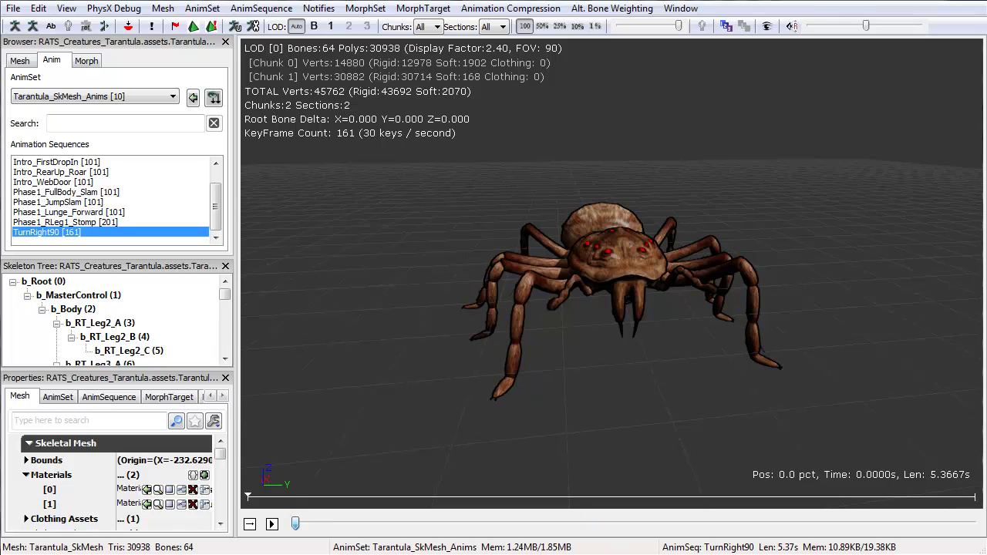
pyautogui.moveTo(979, 453)
pyautogui.mouseDown()
pyautogui.moveTo(671, 418)
pyautogui.moveTo(1, 434)
pyautogui.moveTo(904, 438)
pyautogui.moveTo(19, 446)
pyautogui.moveTo(986, 447)
pyautogui.mouseUp()
pyautogui.moveTo(984, 513); pyautogui.dragTo(234, 513)
# Compare the tarantula's first-frame pose in Idle_Middle with its first-frame pose in TurnRight90.
pyautogui.scroll(1, 216, 199)
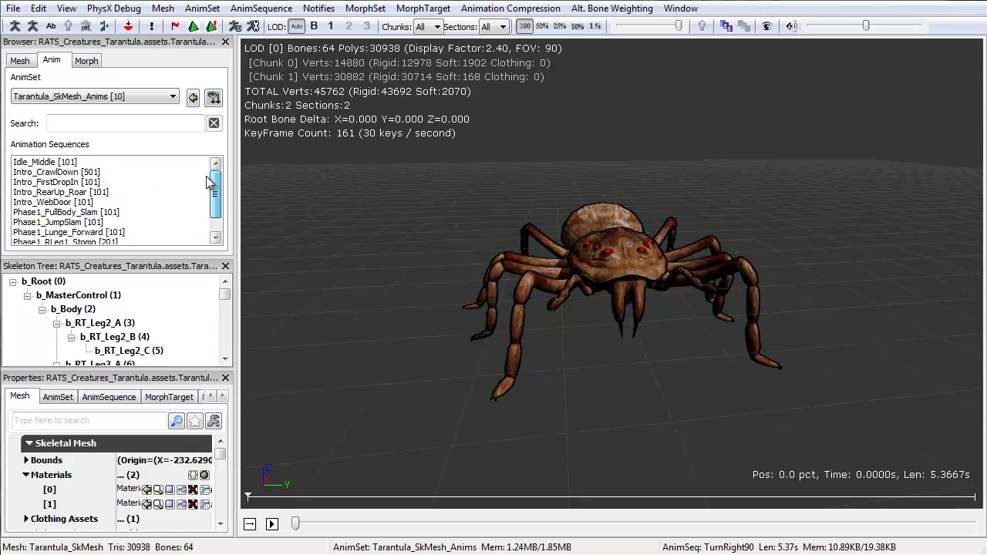
pyautogui.click(50, 163)
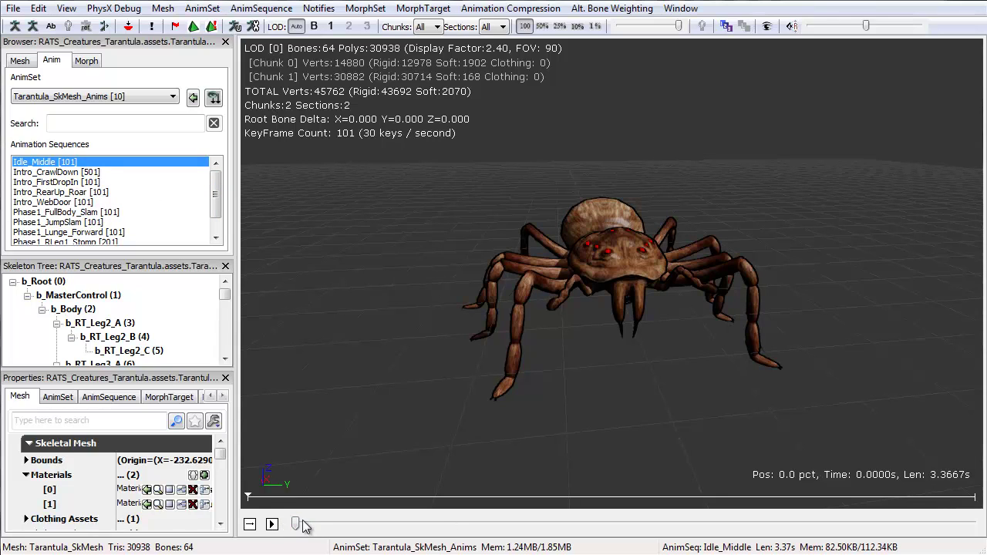
pyautogui.scroll(-1, 216, 195)
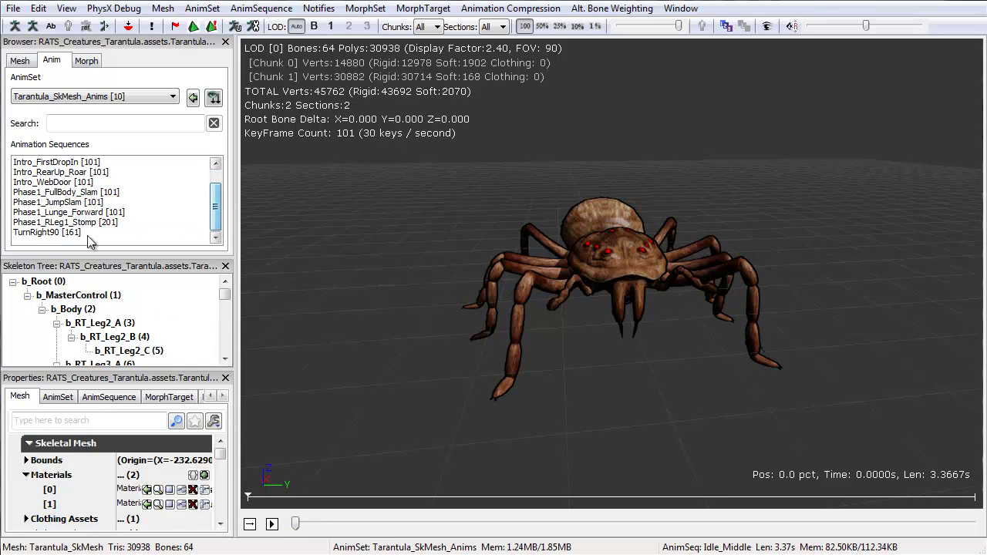
pyautogui.click(55, 232)
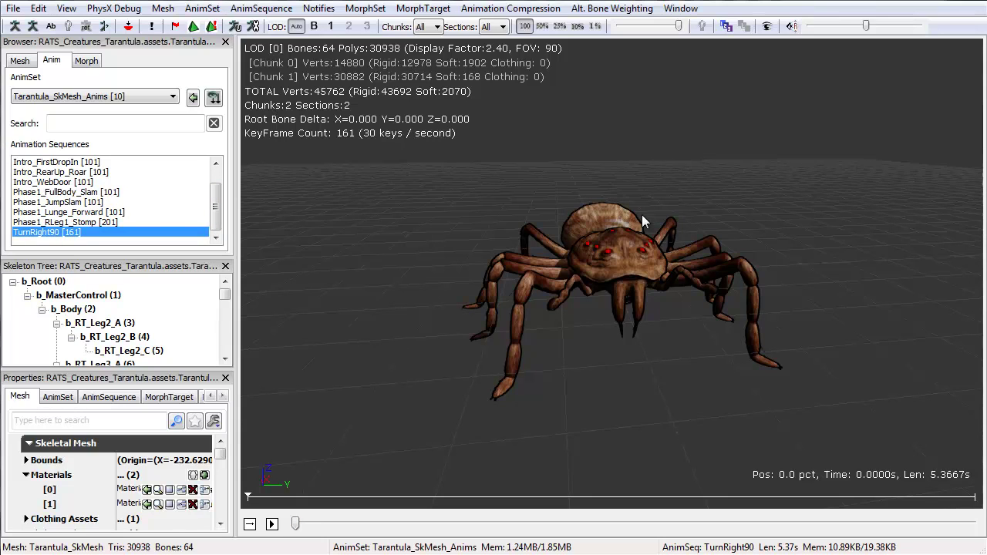
pyautogui.scroll(1, 216, 192)
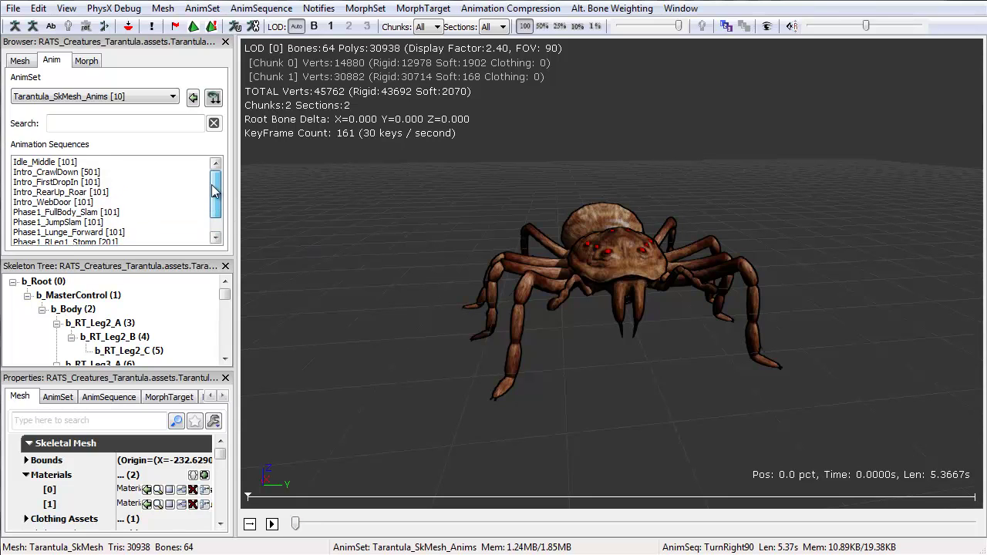
# Select Idle_Middle again and scrub through its timeline to examine how the tarantula's pose changes.
pyautogui.click(54, 164)
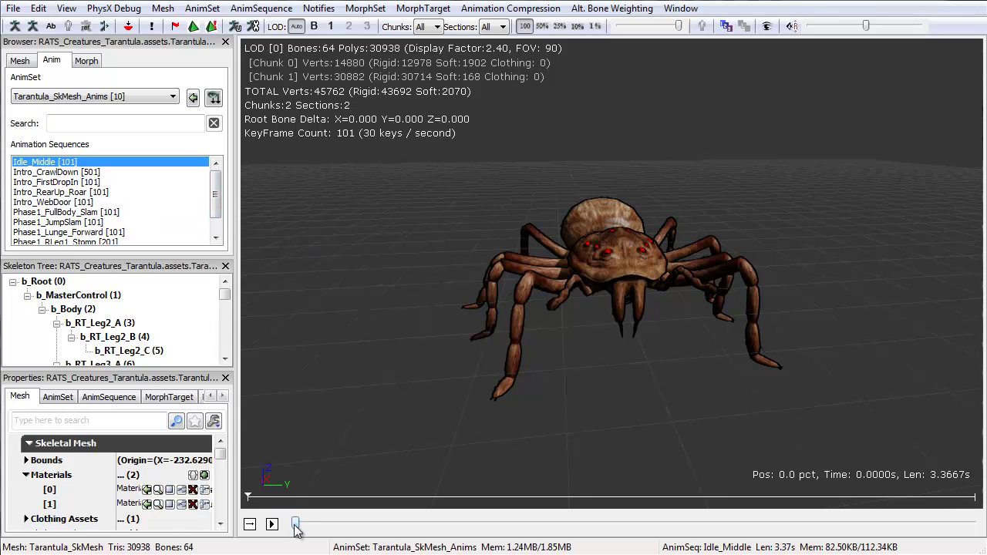
pyautogui.moveTo(296, 524); pyautogui.dragTo(869, 494)
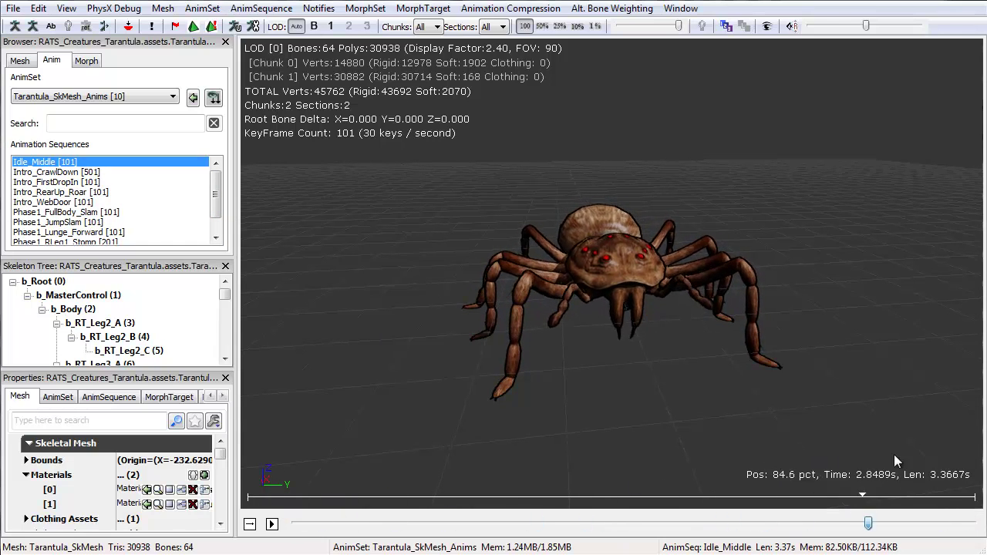
pyautogui.moveTo(894, 461); pyautogui.dragTo(272, 481)
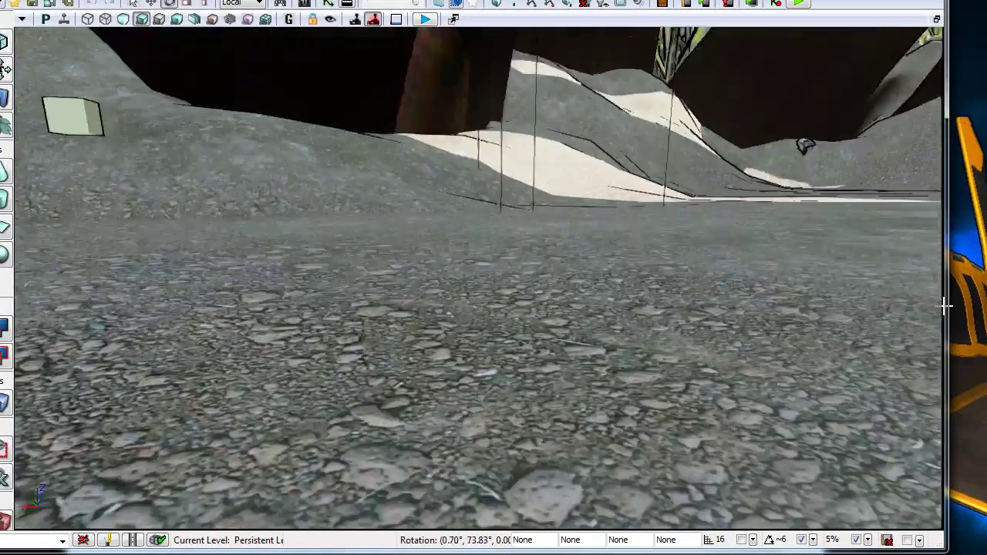
# Turn the level editor's perspective view toward the arena's light and spawn markers and start a play-in-editor session.
pyautogui.moveTo(946, 306); pyautogui.dragTo(532, 150, button='right')
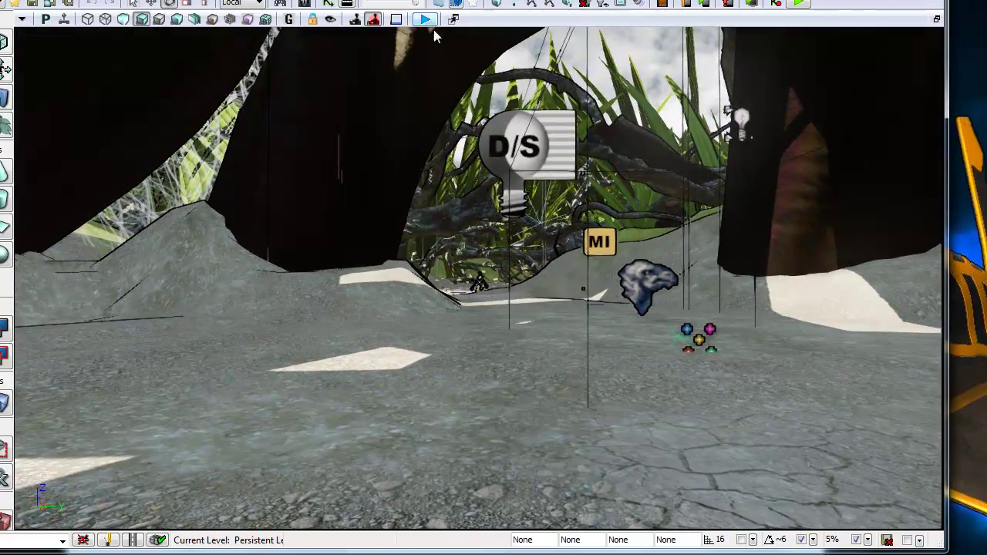
pyautogui.hotkey('ctrl', 's')
pyautogui.hotkey('alt', 'p')
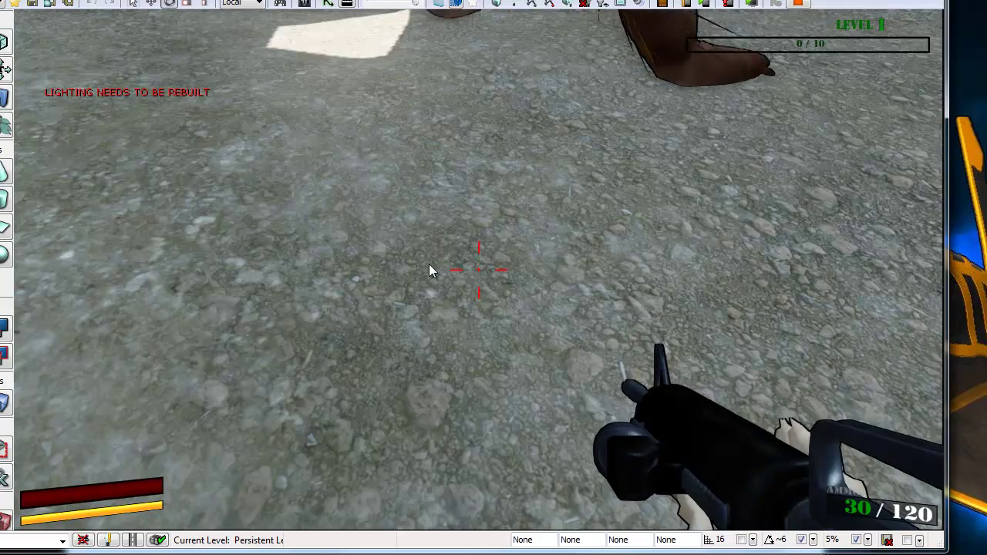
# Advance toward the small spiders in the play session and shoot them.
pyautogui.press('w')
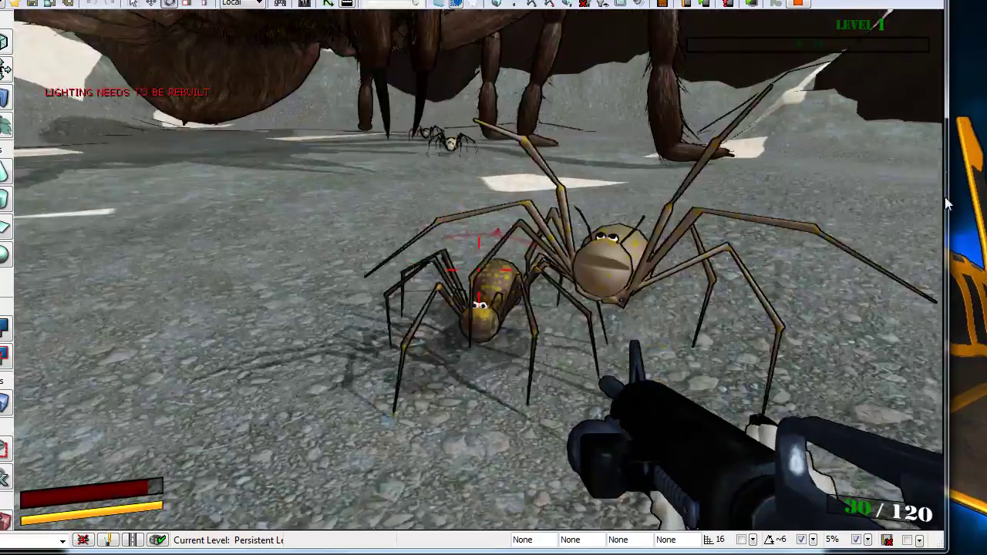
pyautogui.moveTo(945, 198); pyautogui.dragTo(733, 271)
pyautogui.moveTo(944, 253); pyautogui.dragTo(909, 235)
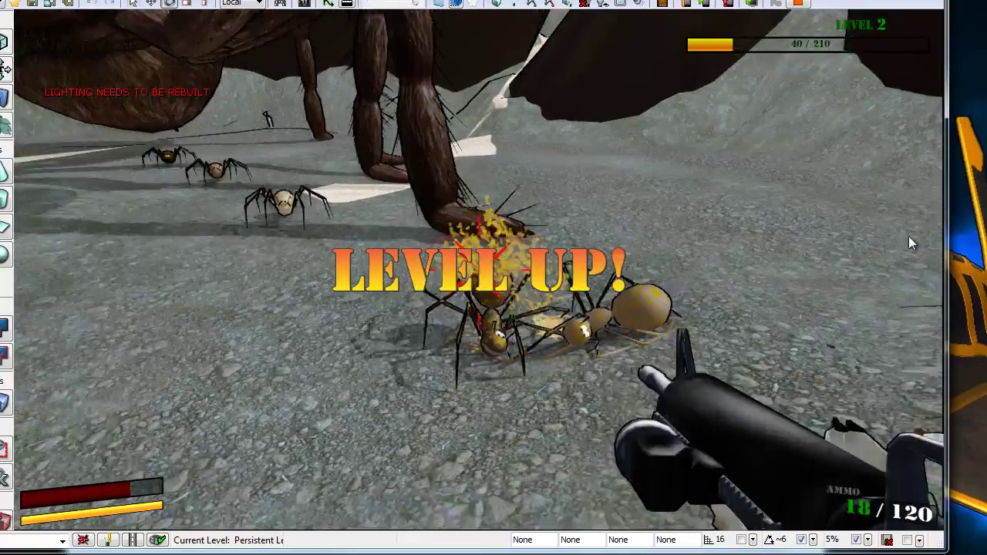
# Move around the tarantula boss in the play session to observe its turning and idle animations, and end the session.
pyautogui.press('w')
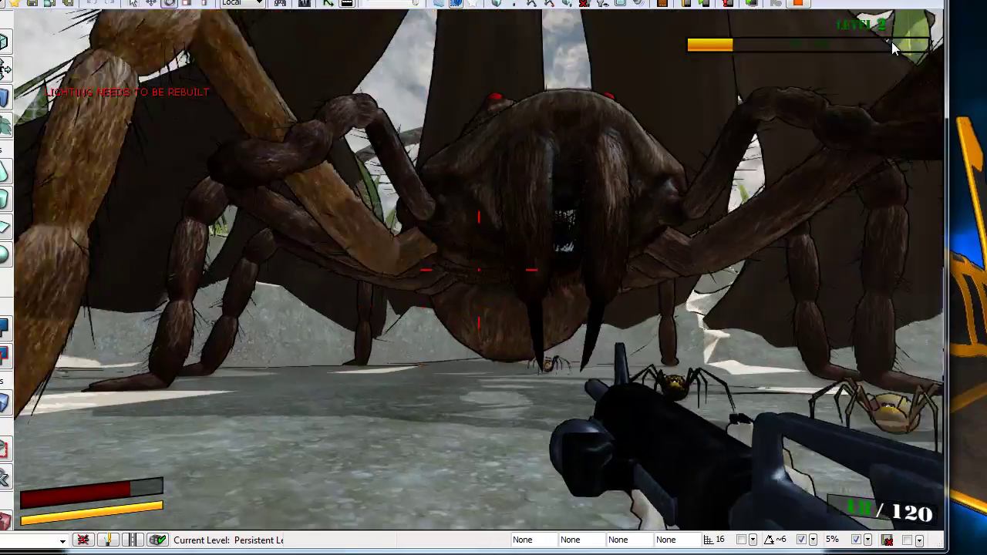
pyautogui.press('w')
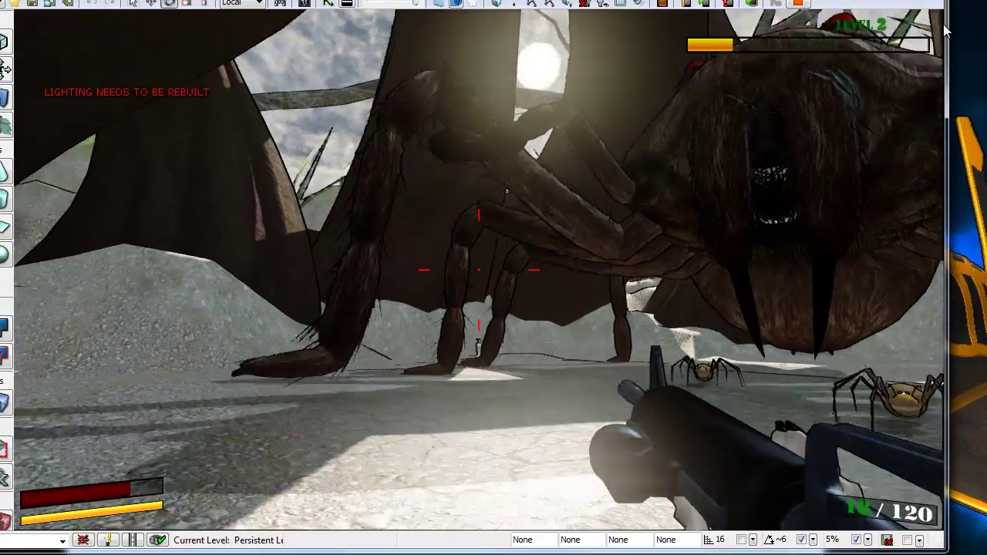
pyautogui.press('w')
pyautogui.press('w')
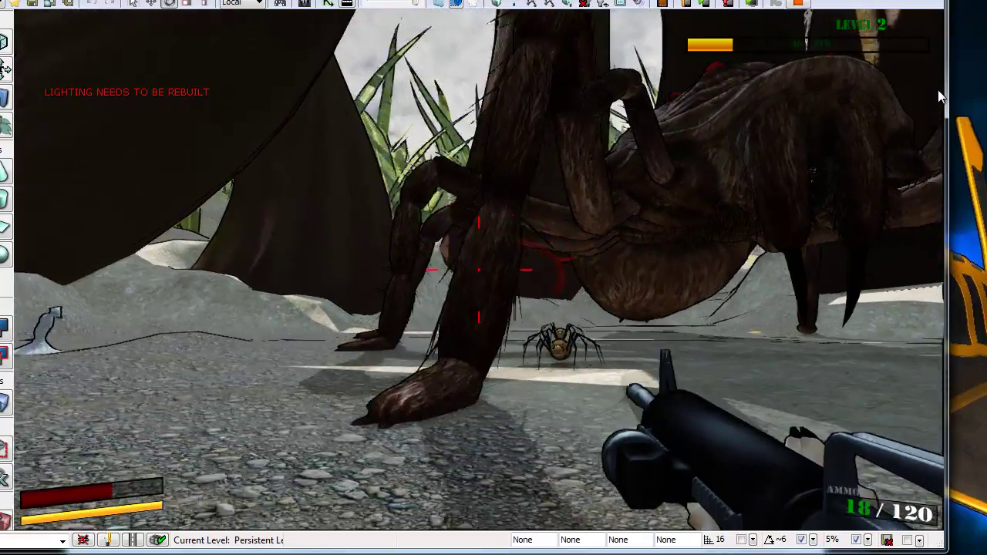
pyautogui.press('w')
pyautogui.press('w')
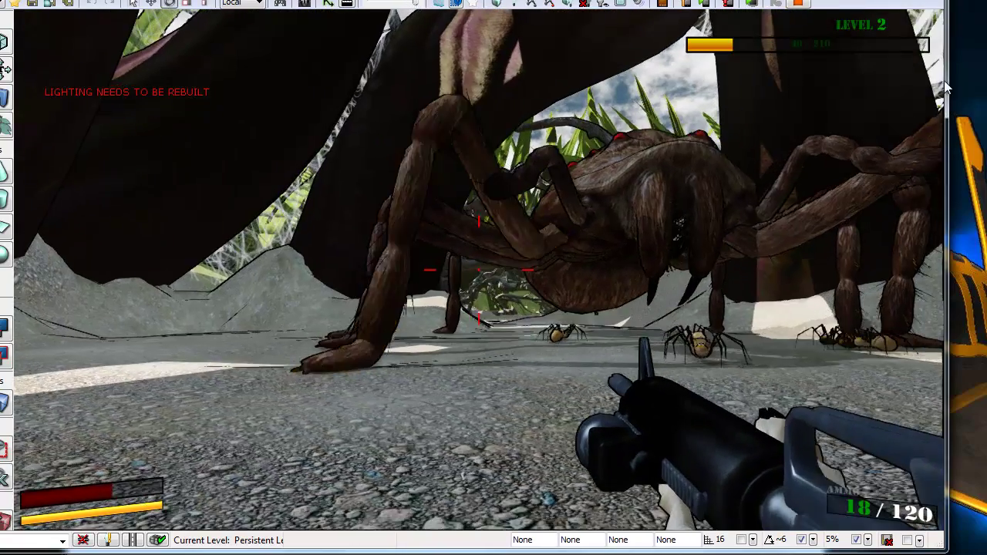
pyautogui.press('Escape')
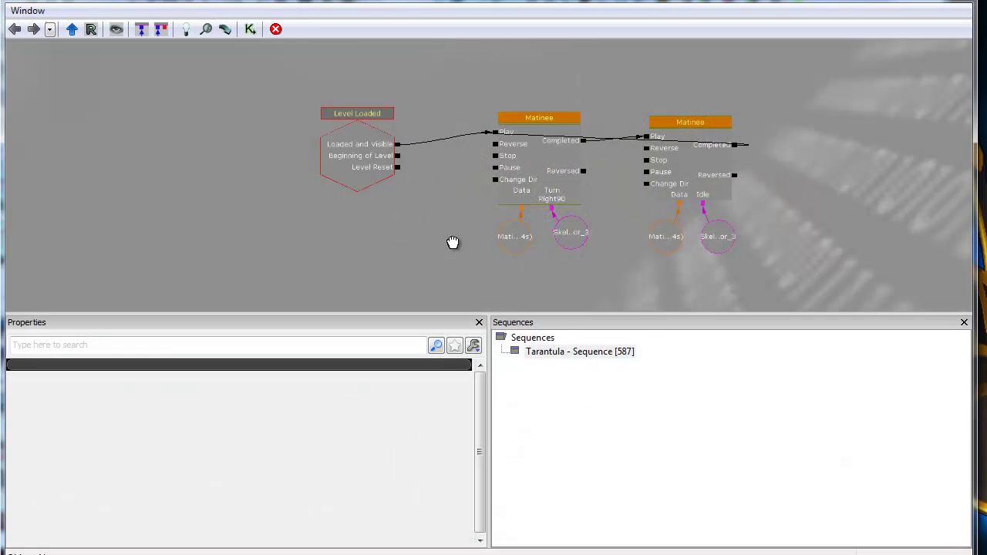
# Compare the play and rewind properties of the TurnRight90 and Idle Matinee nodes in the Kismet sequence.
pyautogui.moveTo(452, 242); pyautogui.dragTo(368, 223)
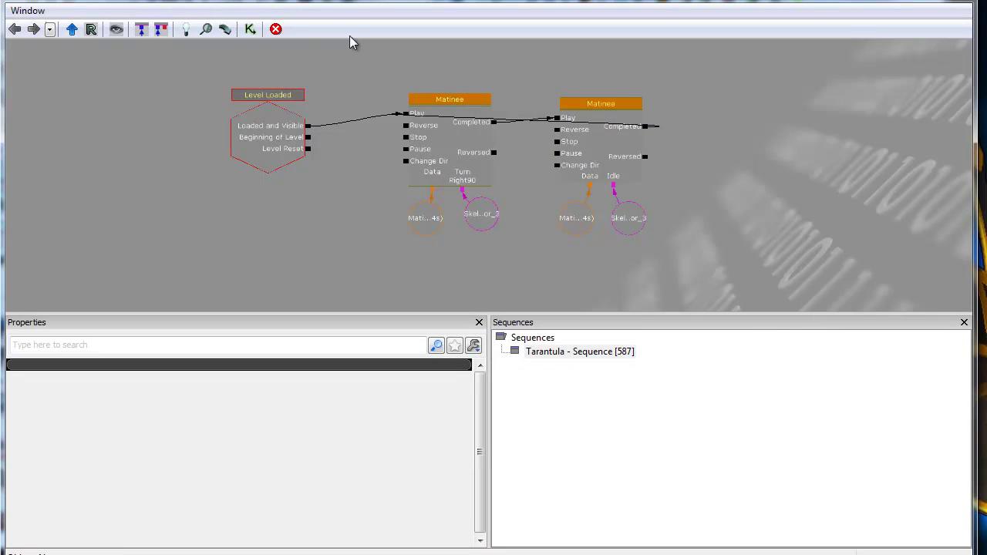
pyautogui.click(453, 155)
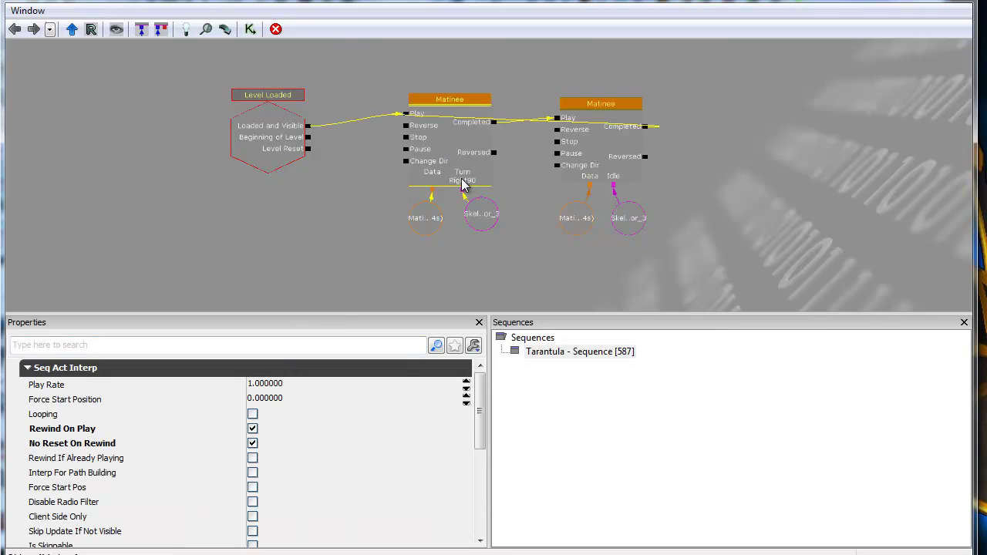
pyautogui.scroll(2, 462, 184)
pyautogui.click(698, 161)
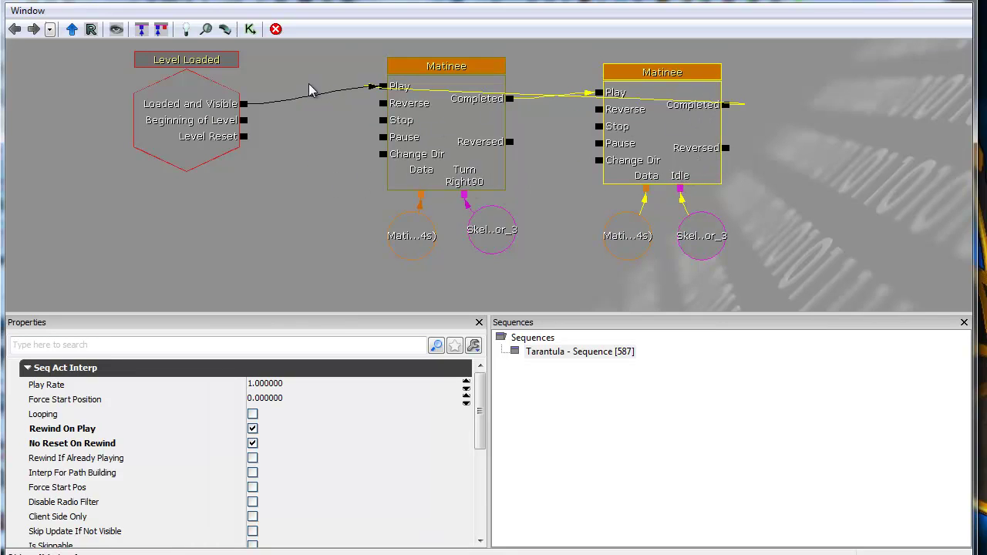
pyautogui.moveTo(274, 223); pyautogui.dragTo(352, 222)
pyautogui.scroll(-8, 352, 222)
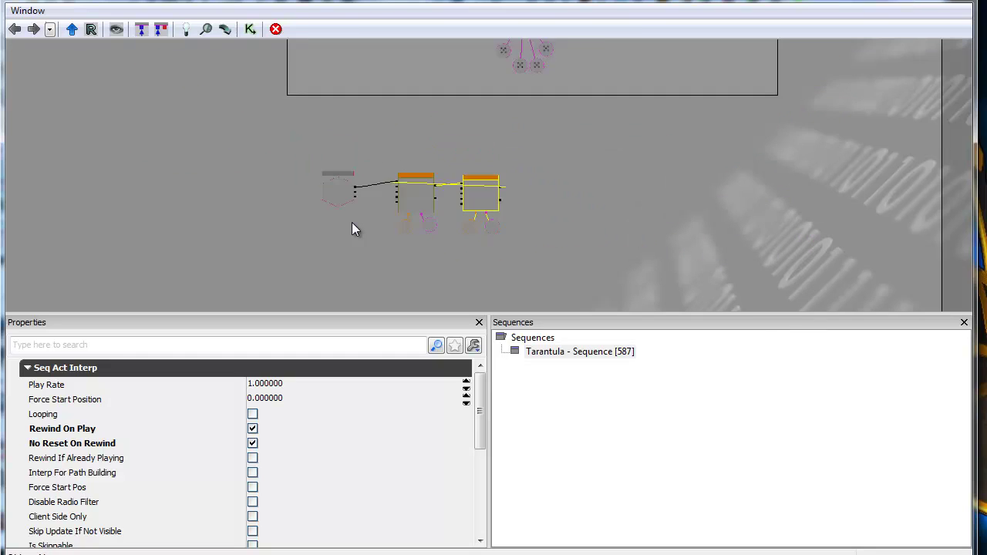
pyautogui.scroll(8, 371, 225)
pyautogui.click(493, 166)
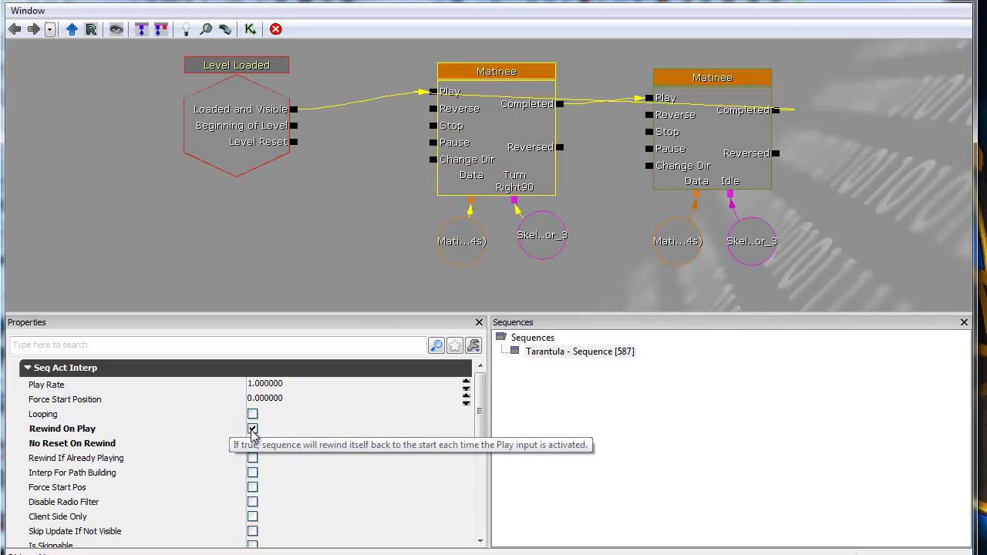
pyautogui.click(689, 145)
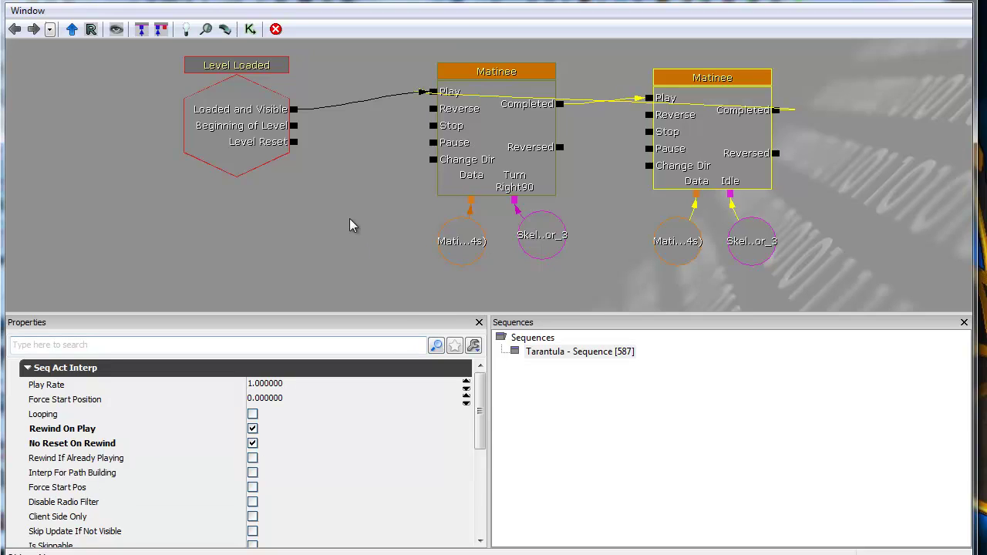
# Enlarge the Kismet graph area and survey the boss's sequence groups, from the eye groups to the intro and attacks.
pyautogui.moveTo(340, 208); pyautogui.dragTo(457, 232)
pyautogui.scroll(-8, 433, 229)
pyautogui.moveTo(509, 197); pyautogui.dragTo(712, 285)
pyautogui.scroll(-5, 608, 176)
pyautogui.moveTo(247, 196); pyautogui.dragTo(716, 87)
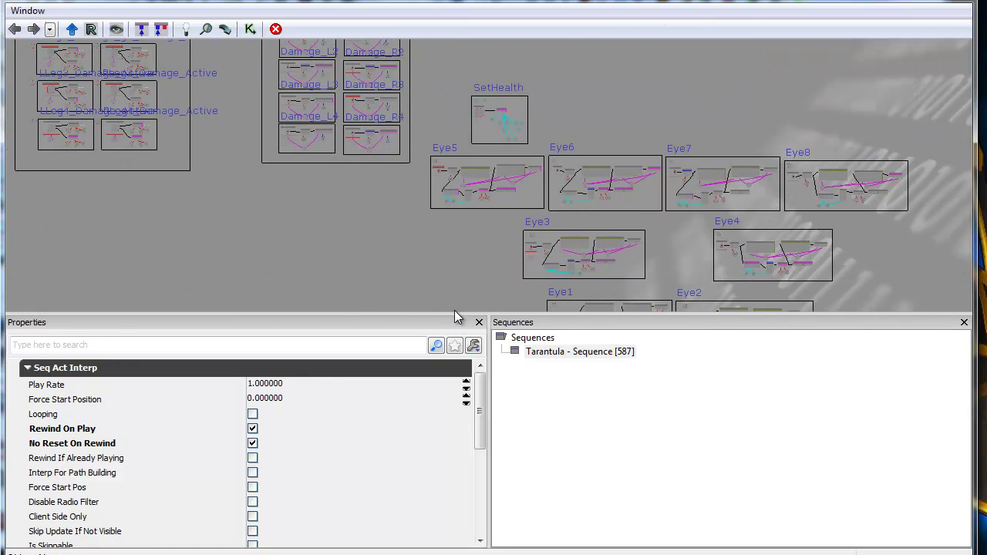
pyautogui.moveTo(455, 315); pyautogui.dragTo(456, 437)
pyautogui.moveTo(267, 279); pyautogui.dragTo(465, 326)
pyautogui.moveTo(428, 363); pyautogui.dragTo(303, 554)
pyautogui.moveTo(778, 213); pyautogui.dragTo(437, 302)
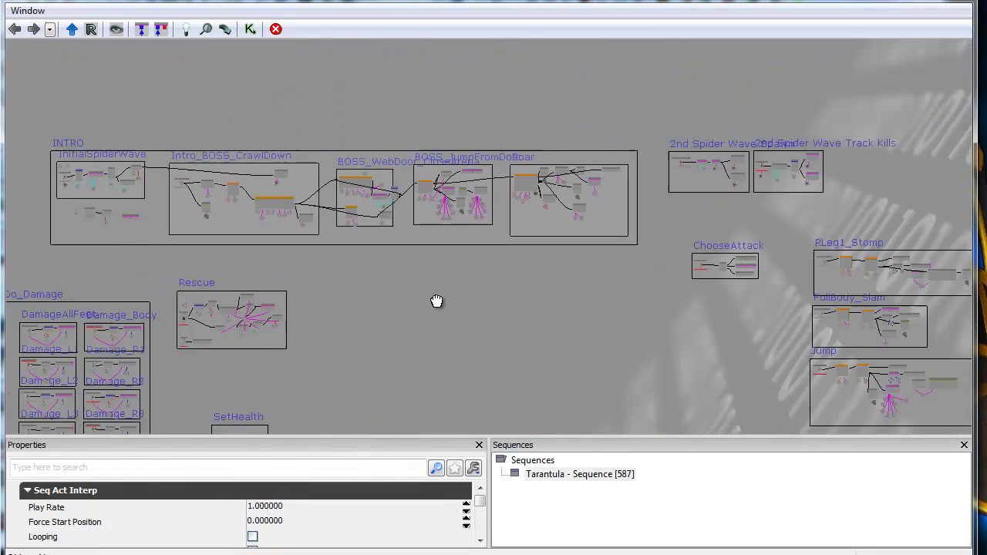
# Examine the FullBody_Slam, RLeg1_Stomp and Jump attack groups, and the SetHealth and Eye5 to Eye8 groups.
pyautogui.scroll(6, 485, 269)
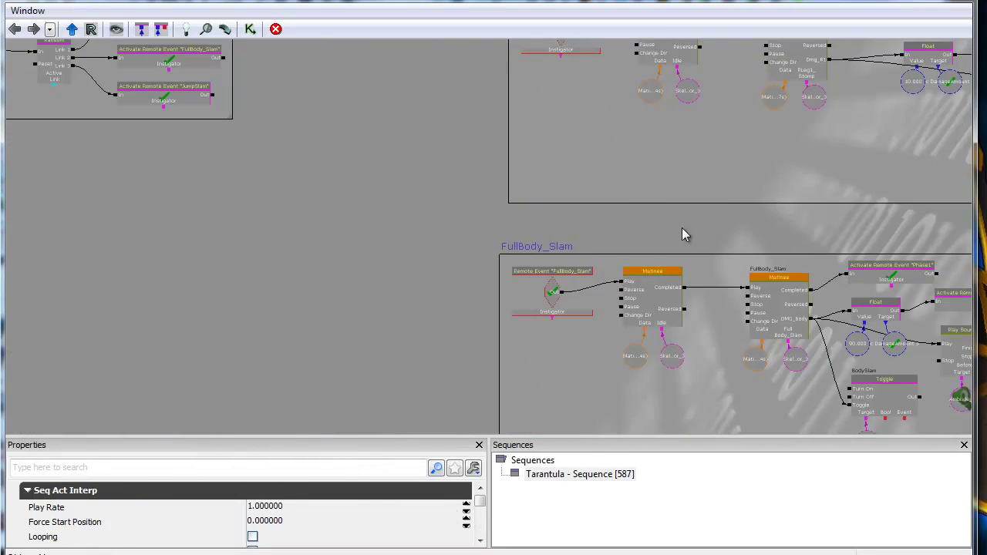
pyautogui.moveTo(681, 229); pyautogui.dragTo(472, 141)
pyautogui.scroll(-5, 500, 299)
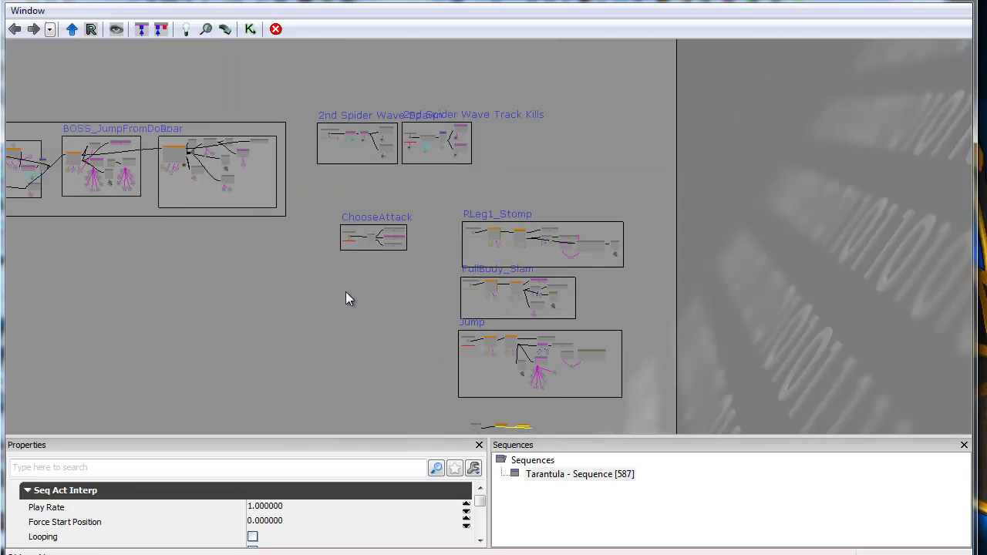
pyautogui.moveTo(346, 293); pyautogui.dragTo(279, 214)
pyautogui.scroll(5, 543, 270)
pyautogui.moveTo(468, 370); pyautogui.dragTo(574, 348)
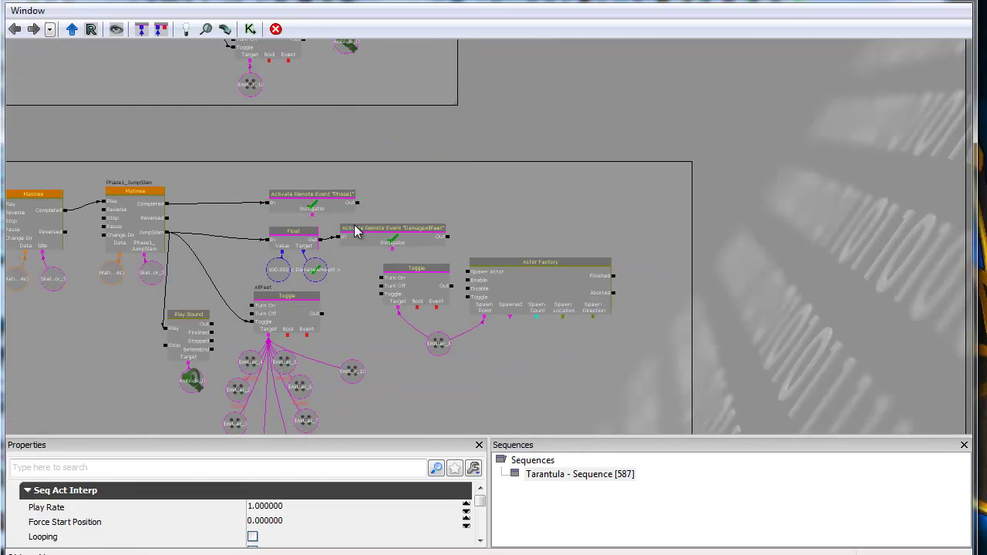
pyautogui.moveTo(609, 121); pyautogui.dragTo(948, 43)
pyautogui.scroll(-3, 238, 338)
pyautogui.moveTo(196, 345); pyautogui.dragTo(319, 134)
pyautogui.moveTo(224, 219); pyautogui.dragTo(703, 208)
pyautogui.moveTo(181, 217); pyautogui.dragTo(744, 123)
pyautogui.moveTo(495, 105); pyautogui.dragTo(388, 220)
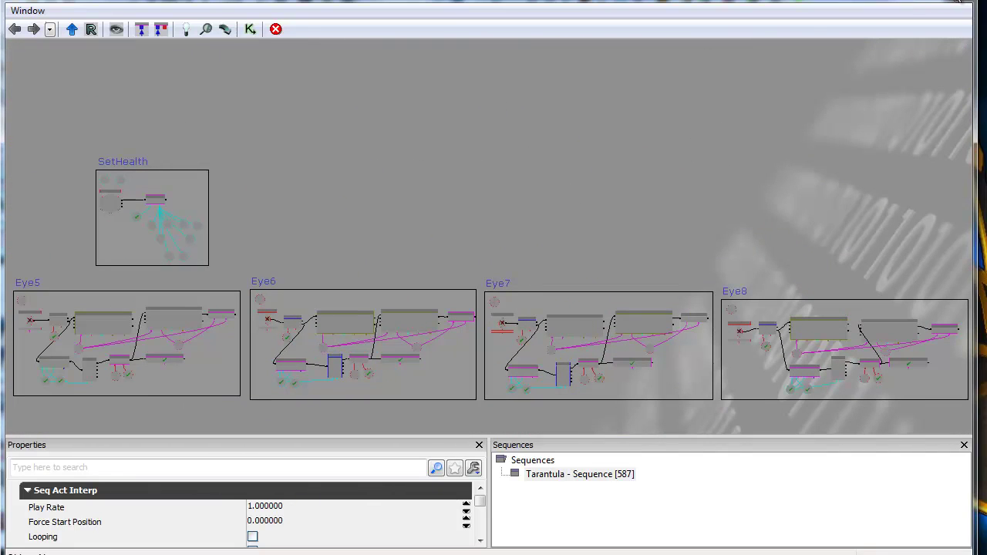
# Switch to 3ds Max and inspect the tarantula rig at frame 1400 with the viewport statistics shown.
pyautogui.click(957, 1)
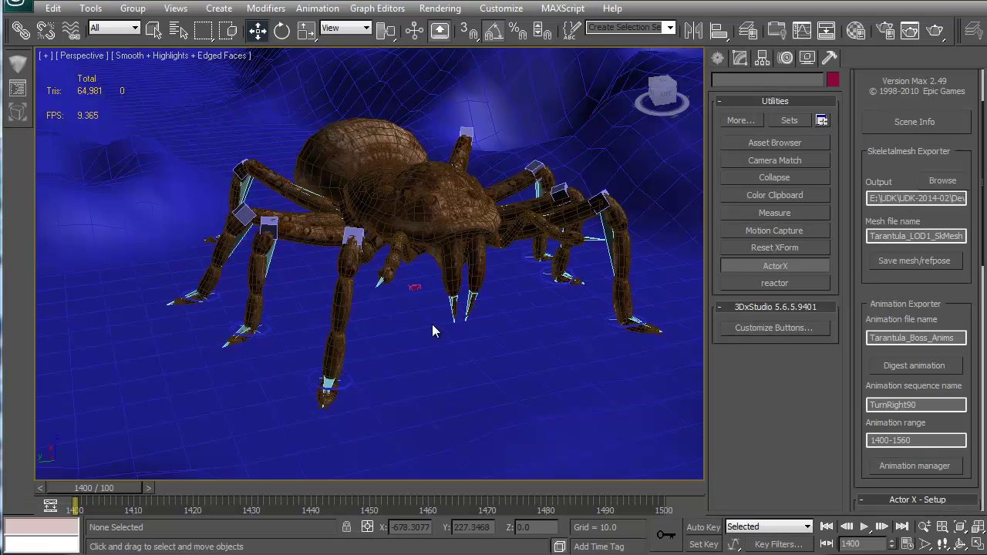
pyautogui.moveTo(432, 330); pyautogui.dragTo(378, 315, button='middle')
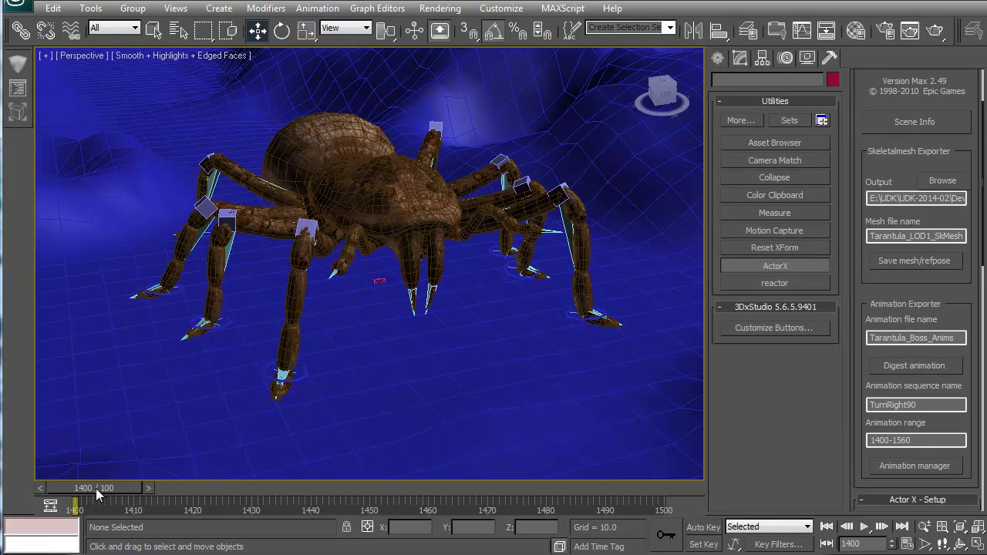
pyautogui.press('7')
pyautogui.scroll(5, 308, 327)
pyautogui.moveTo(386, 328); pyautogui.dragTo(339, 323, button='middle')
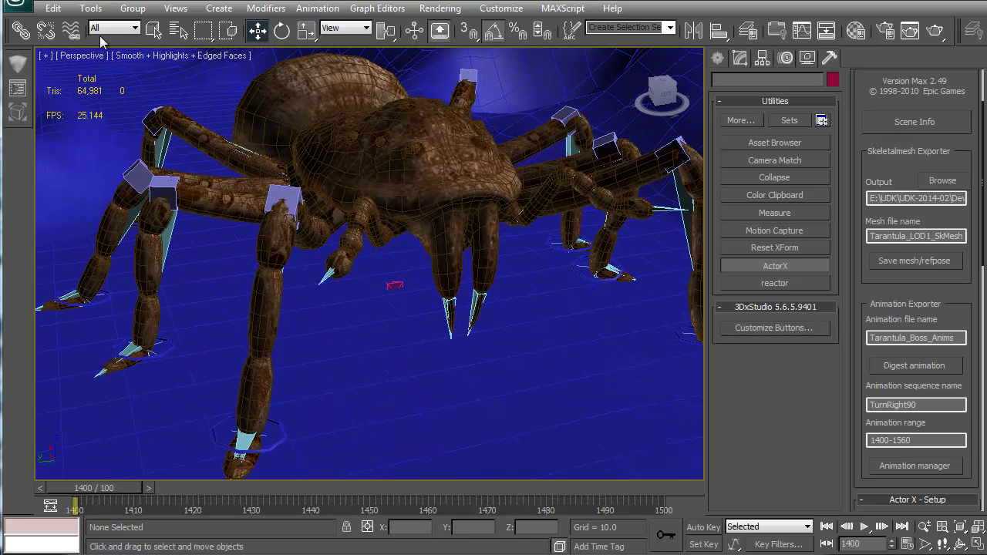
pyautogui.moveTo(387, 274); pyautogui.dragTo(352, 267, button='middle')
pyautogui.scroll(-3, 353, 267)
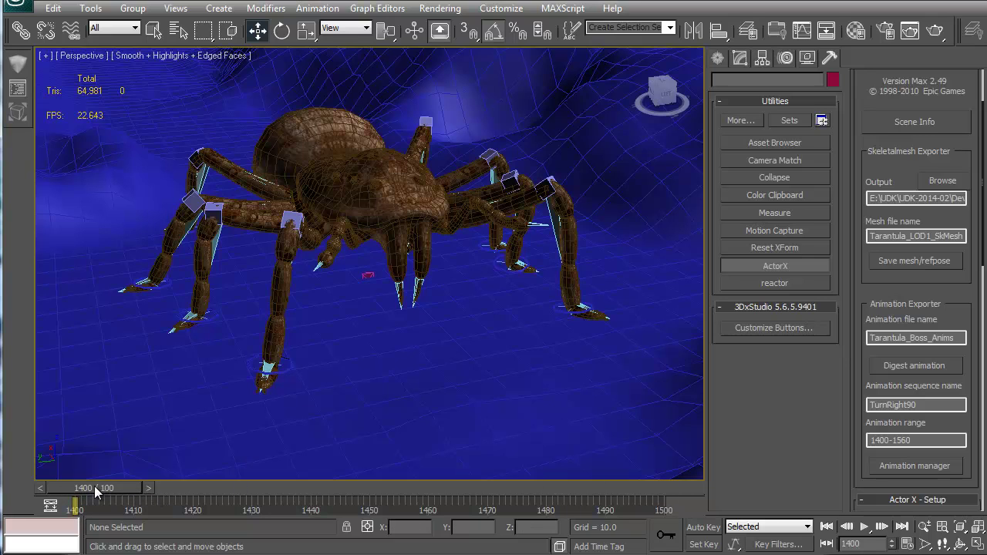
# Scrub forward through the tarantula's turn animation and return the timeline to frame 1400.
pyautogui.moveTo(94, 486); pyautogui.dragTo(686, 490)
pyautogui.moveTo(606, 488); pyautogui.dragTo(85, 490)
pyautogui.moveTo(171, 492); pyautogui.dragTo(5, 508)
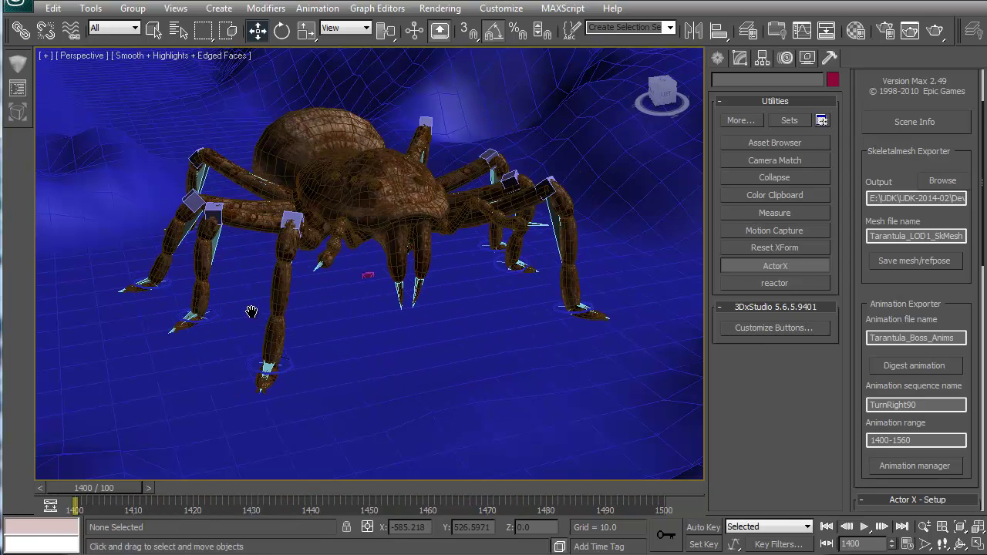
pyautogui.moveTo(250, 311); pyautogui.dragTo(270, 308, button='middle')
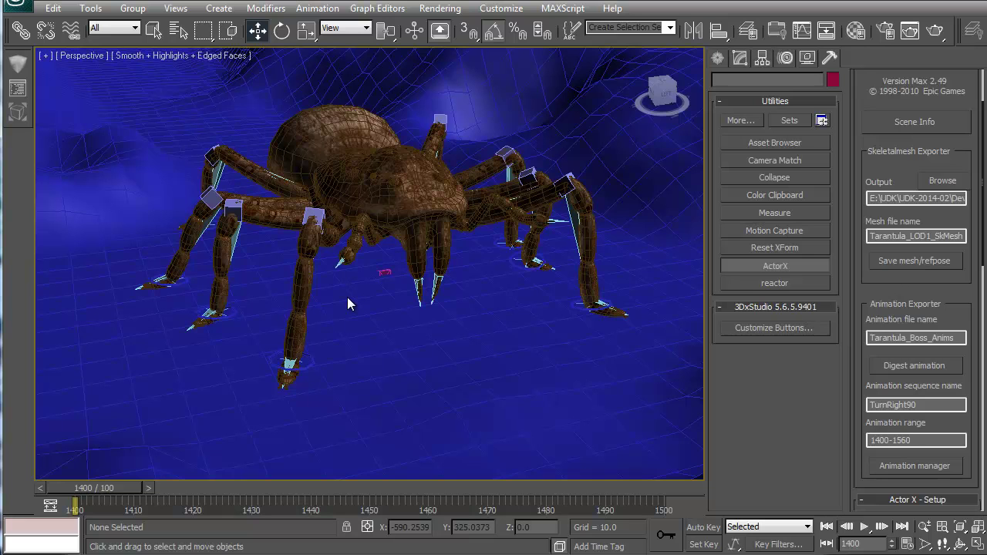
# Show the perspective viewport in wireframe and select the b_root bone inside the tarantula's body.
pyautogui.moveTo(347, 297); pyautogui.dragTo(382, 242, button='middle')
pyautogui.scroll(3, 366, 303)
pyautogui.press('F3')
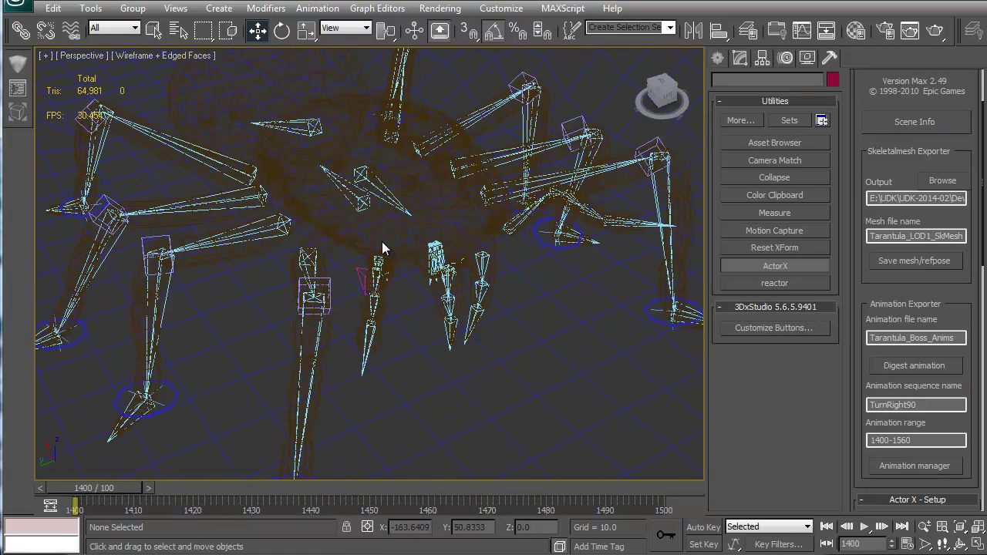
pyautogui.click(362, 201)
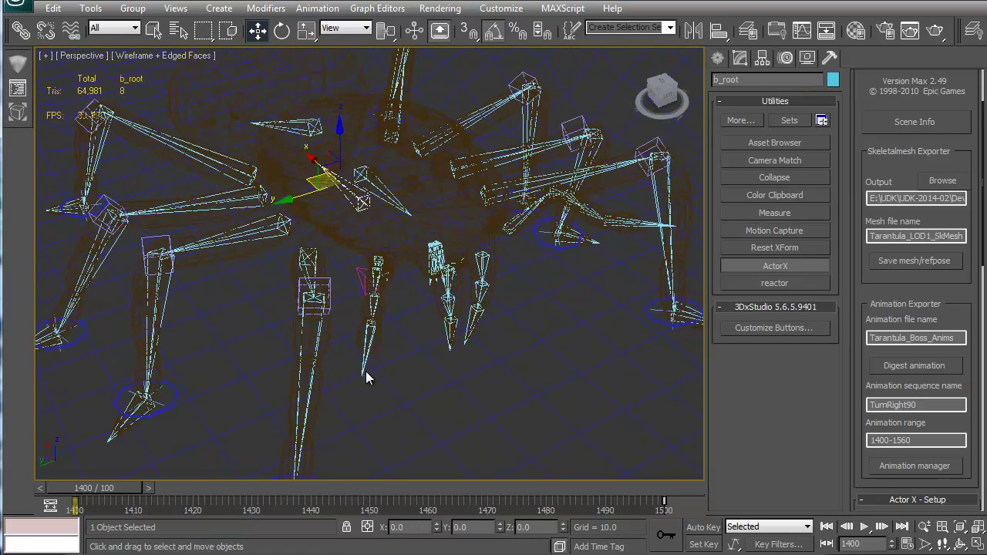
pyautogui.doubleClick(743, 80)
# Examine the b_root bone's placement relative to the grid origin up close in wireframe, and return the viewport to shaded display.
pyautogui.moveTo(440, 336)
pyautogui.keyDown('alt'); pyautogui.mouseDown(button='middle')
pyautogui.moveTo(406, 278)
pyautogui.moveTo(415, 308)
pyautogui.mouseUp(button='middle'); pyautogui.keyUp('alt')
pyautogui.press('F3')
pyautogui.press('F3')
pyautogui.scroll(10, 415, 308)
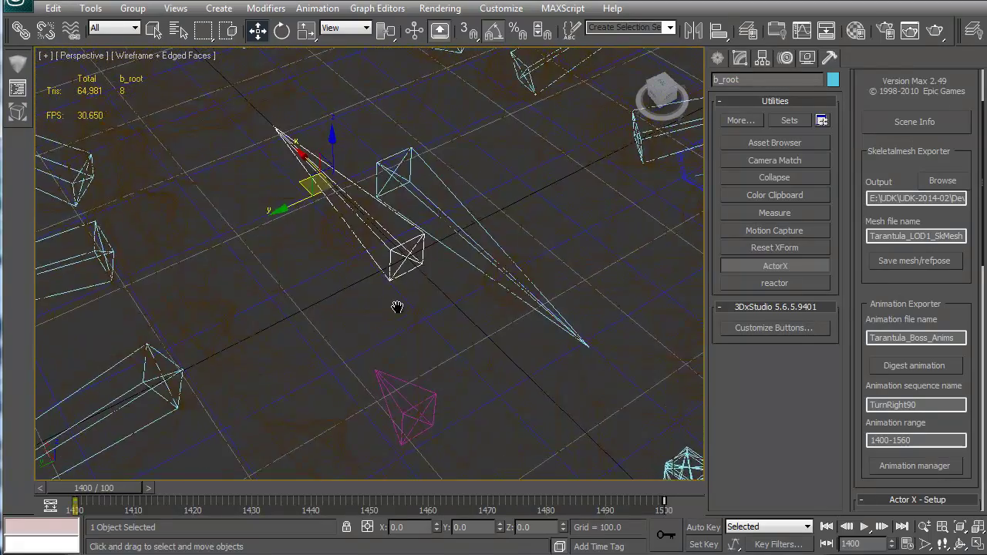
pyautogui.scroll(5, 464, 306)
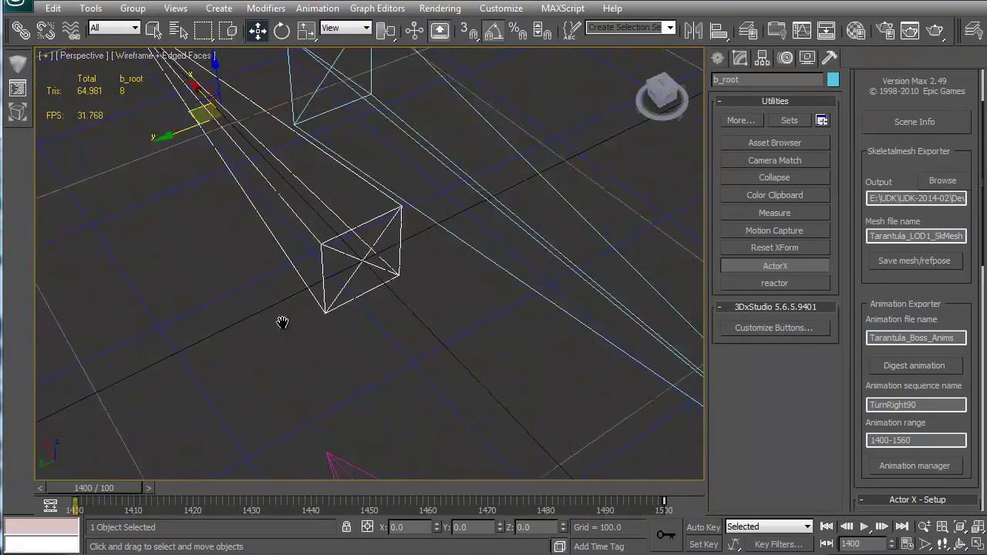
pyautogui.scroll(-12, 328, 265)
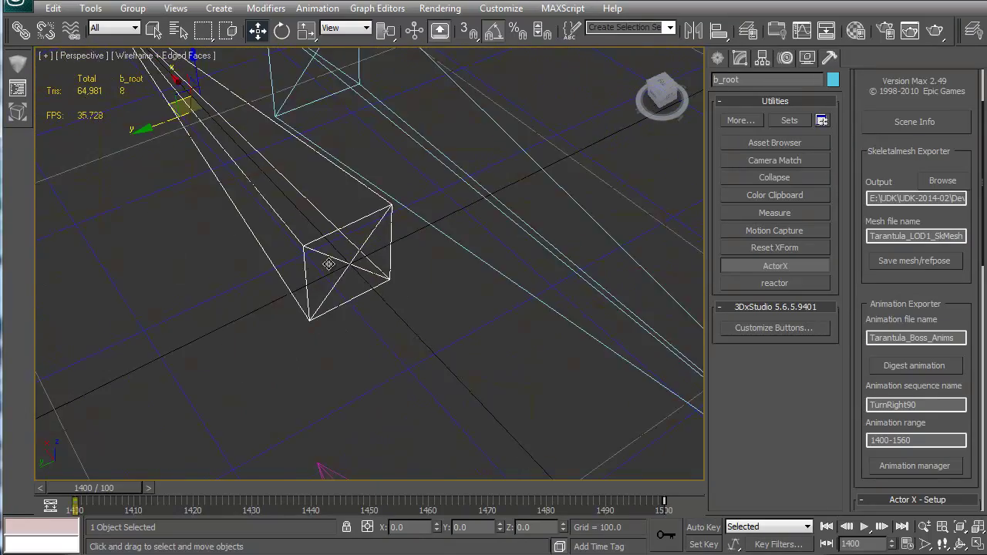
pyautogui.press('F3')
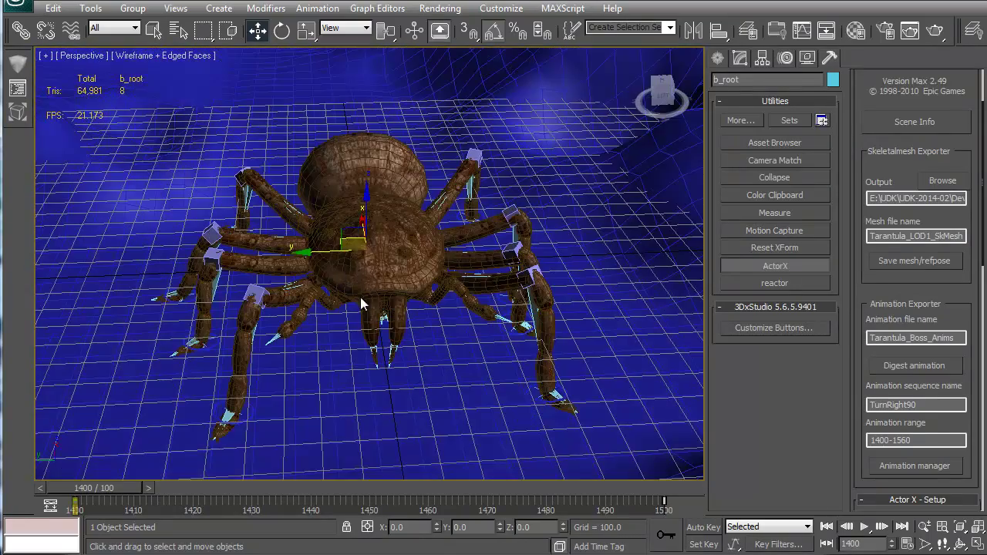
# Select the b_MasterControl bone beneath the tarantula, try moving the whole rig away from the origin, and undo the move.
pyautogui.moveTo(361, 297)
pyautogui.keyDown('alt'); pyautogui.mouseDown(button='middle')
pyautogui.moveTo(388, 264)
pyautogui.moveTo(375, 368)
pyautogui.mouseUp(button='middle'); pyautogui.keyUp('alt')
pyautogui.click(377, 299)
pyautogui.press('7')
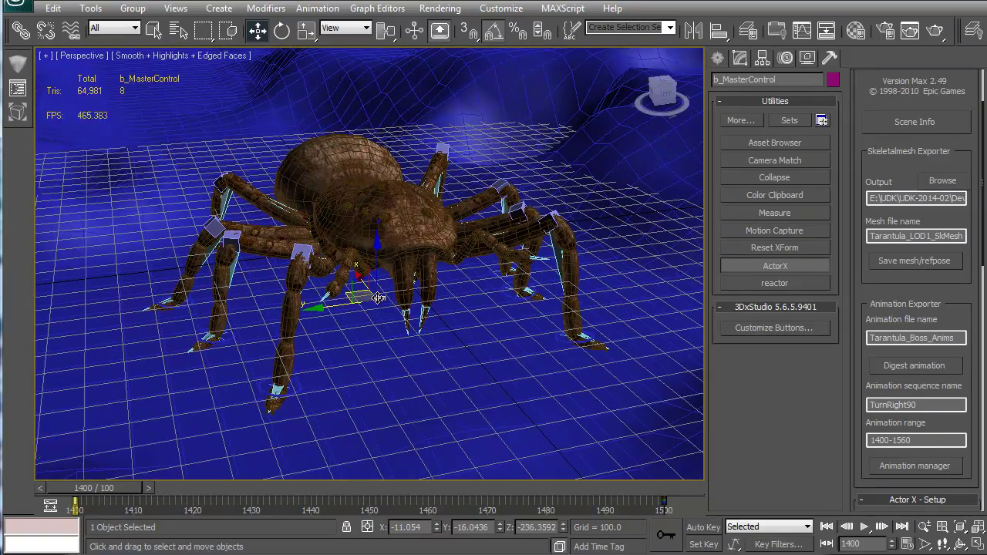
pyautogui.moveTo(355, 280); pyautogui.dragTo(524, 155)
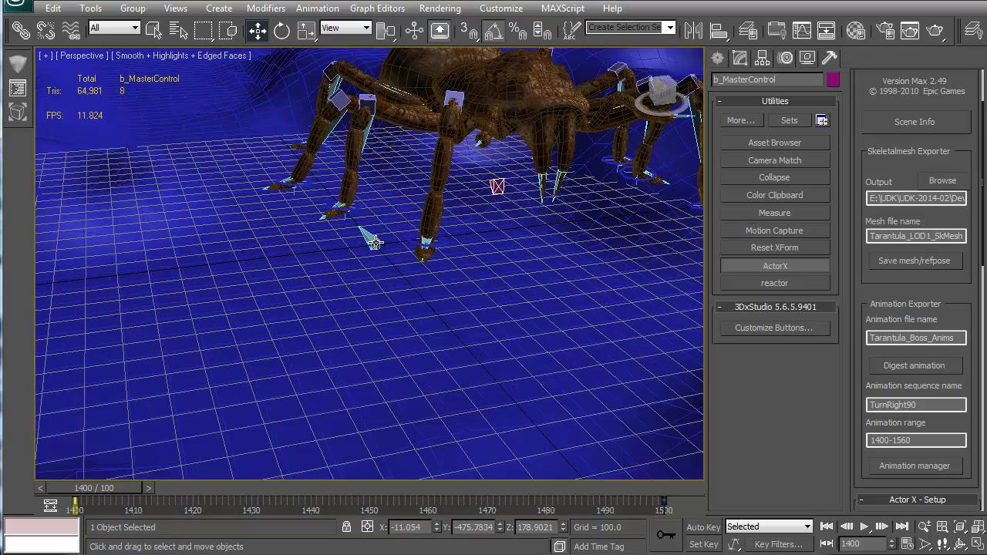
pyautogui.hotkey('ctrl', 'z')
# View the tarantula's placement within the surrounding arena terrain from several angles, from close up to a wide overview.
pyautogui.keyDown('alt'); pyautogui.moveTo(231, 244); pyautogui.dragTo(474, 266, button='middle'); pyautogui.keyUp('alt')
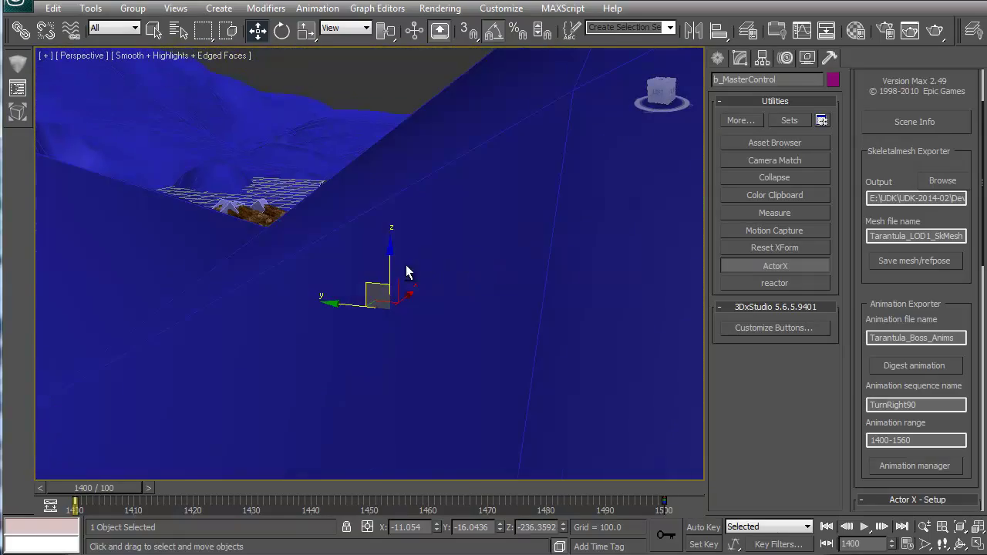
pyautogui.keyDown('alt'); pyautogui.moveTo(407, 272); pyautogui.dragTo(426, 297, button='middle'); pyautogui.keyUp('alt')
pyautogui.press('7')
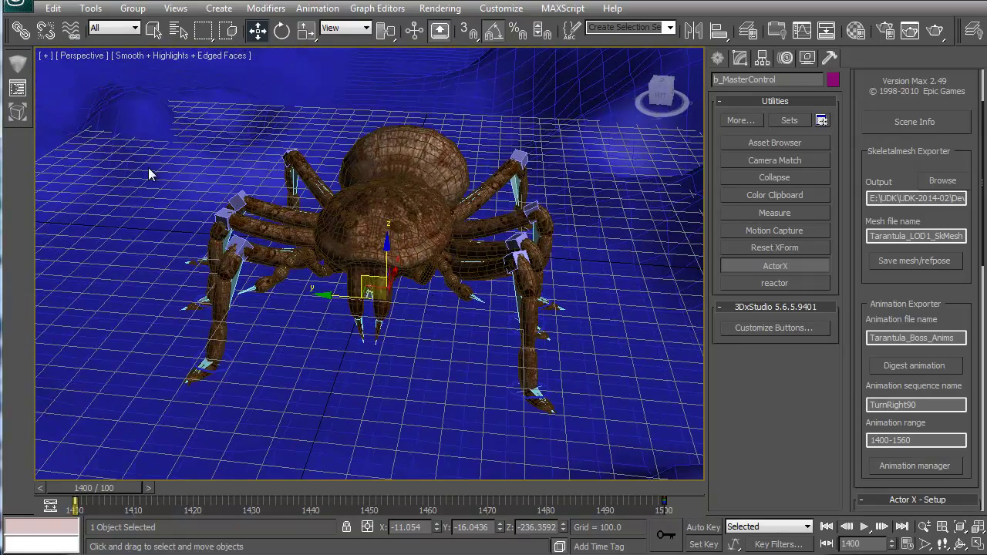
pyautogui.moveTo(213, 214); pyautogui.dragTo(376, 289, button='middle')
pyautogui.scroll(-5, 417, 309)
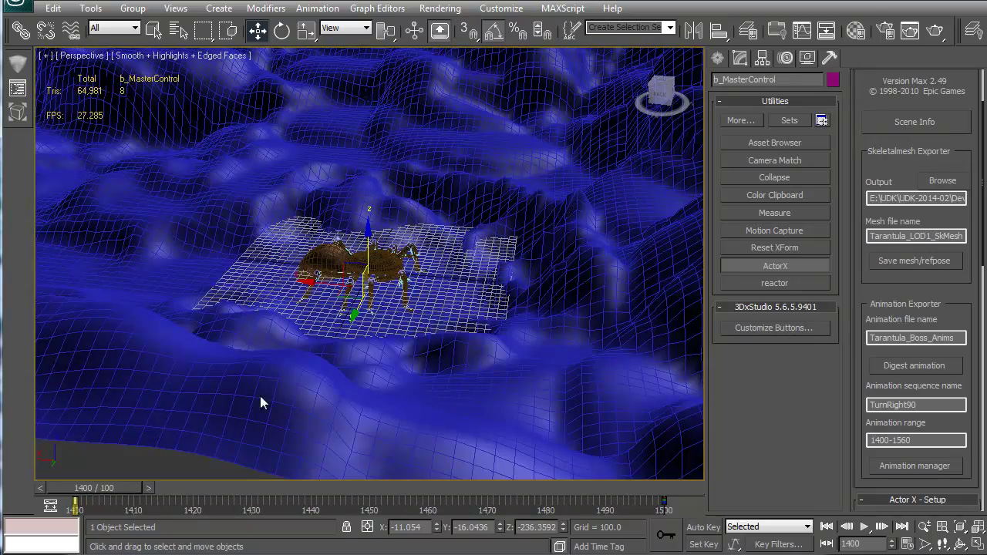
pyautogui.keyDown('alt'); pyautogui.moveTo(260, 395); pyautogui.dragTo(300, 215, button='middle'); pyautogui.keyUp('alt')
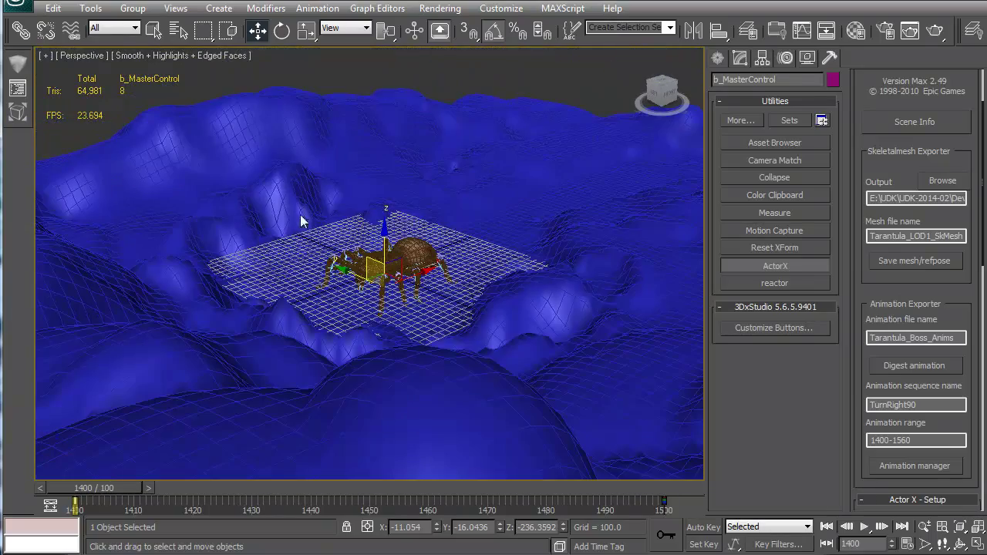
# Examine where the tarantula and the origin grid sit between the arena's hills, both close up and from farther away.
pyautogui.rightClick(496, 93)
pyautogui.click(380, 201)
pyautogui.keyDown('alt'); pyautogui.moveTo(538, 264); pyautogui.dragTo(321, 223, button='middle'); pyautogui.keyUp('alt')
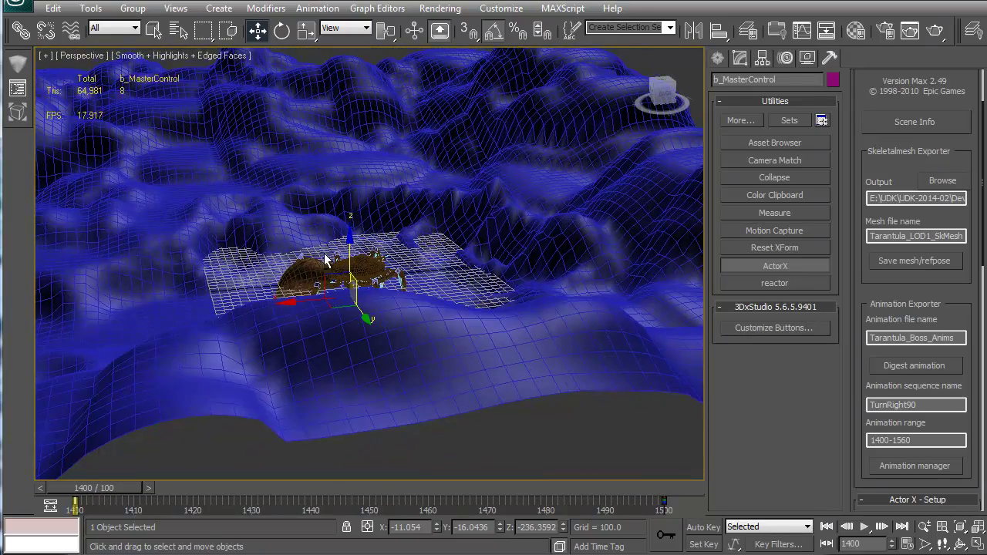
pyautogui.keyDown('alt'); pyautogui.moveTo(325, 261); pyautogui.dragTo(301, 315, button='middle'); pyautogui.keyUp('alt')
pyautogui.scroll(5, 309, 322)
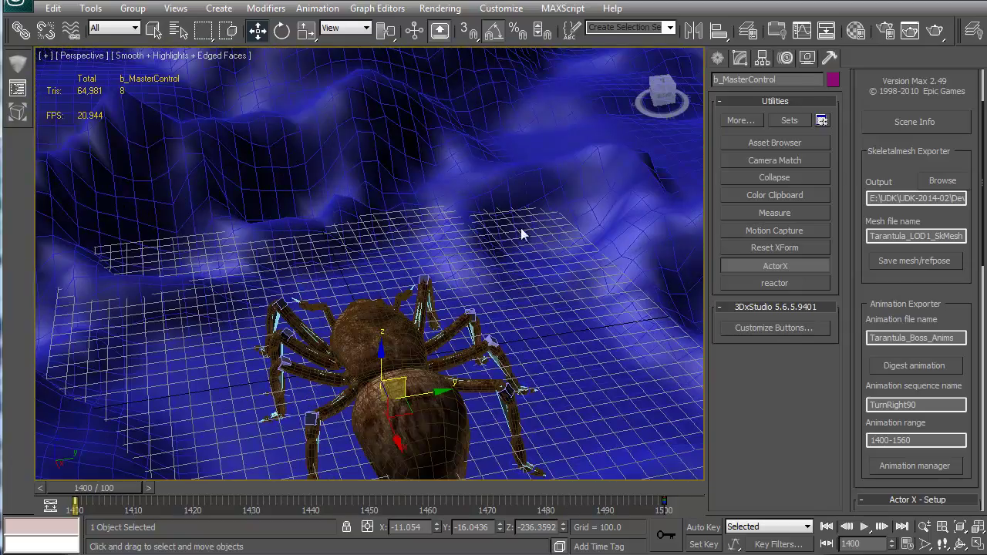
pyautogui.scroll(-4, 393, 301)
pyautogui.keyDown('alt'); pyautogui.moveTo(414, 297); pyautogui.dragTo(271, 278, button='middle'); pyautogui.keyUp('alt')
pyautogui.scroll(-4, 304, 349)
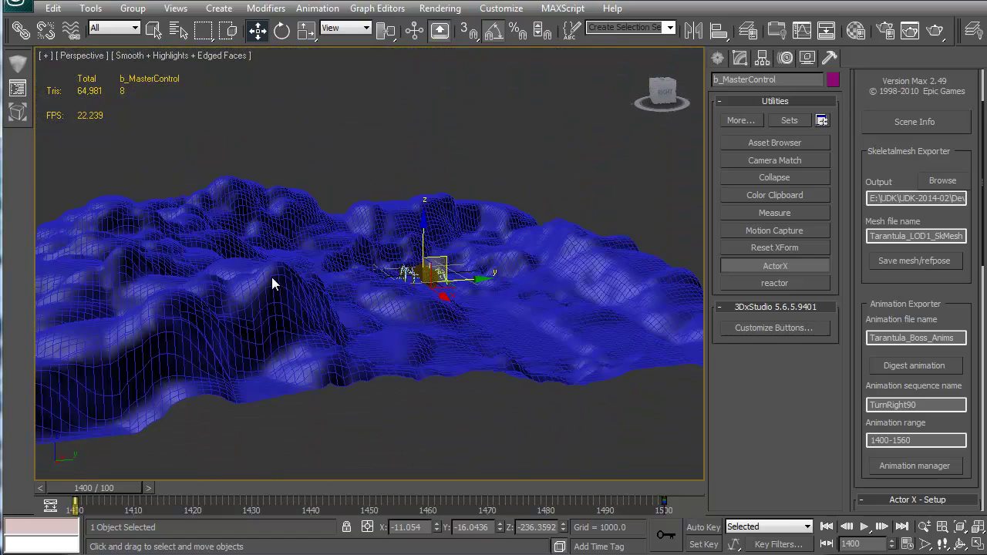
# Compare the arena terrain's height around the tarantula in low side views and raised overviews of the whole landscape.
pyautogui.moveTo(363, 285)
pyautogui.keyDown('alt'); pyautogui.mouseDown(button='middle')
pyautogui.moveTo(392, 308)
pyautogui.moveTo(357, 287)
pyautogui.mouseUp(button='middle'); pyautogui.keyUp('alt')
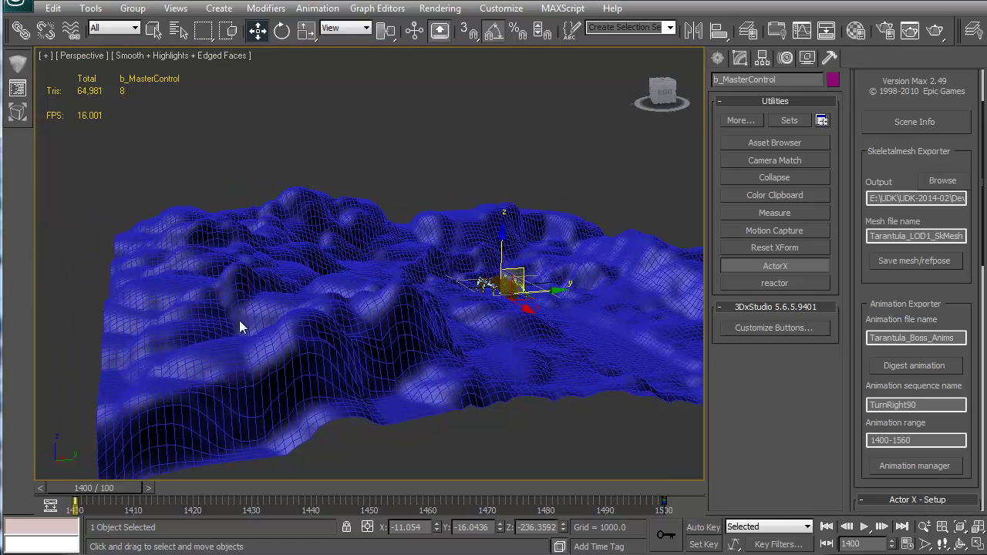
pyautogui.keyDown('alt'); pyautogui.moveTo(365, 360); pyautogui.dragTo(494, 330, button='middle'); pyautogui.keyUp('alt')
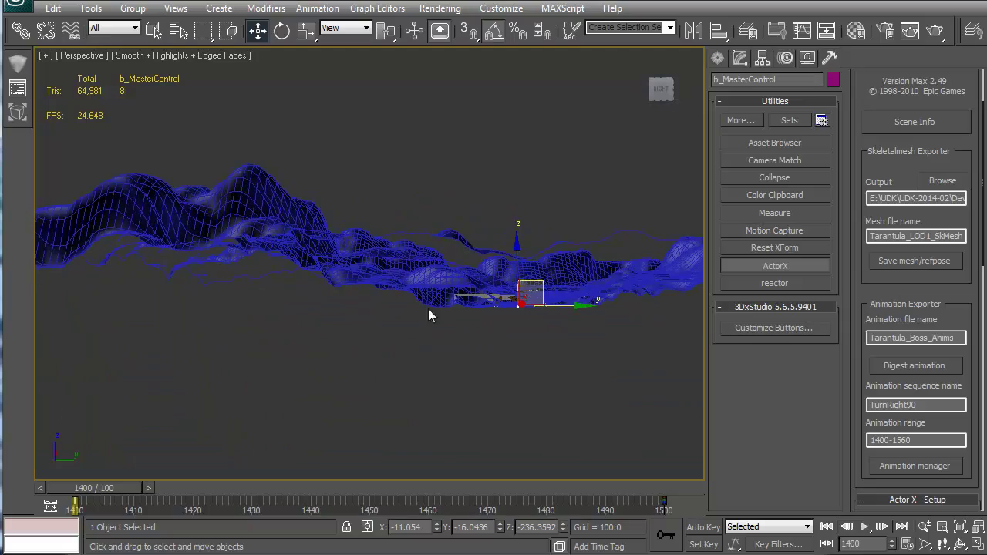
pyautogui.keyDown('alt'); pyautogui.moveTo(304, 176); pyautogui.dragTo(341, 329, button='middle'); pyautogui.keyUp('alt')
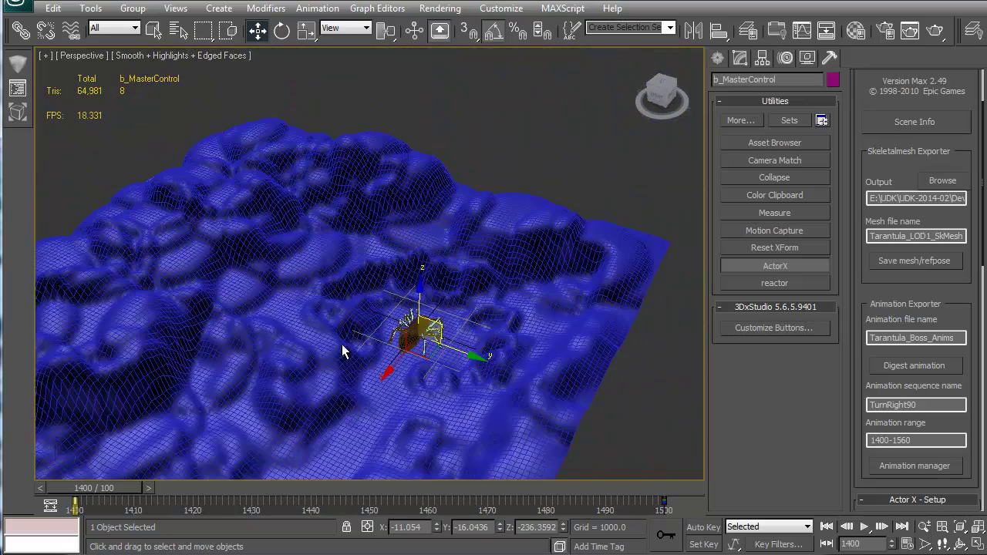
pyautogui.hotkey('ctrl', 's')
pyautogui.keyDown('alt'); pyautogui.moveTo(273, 311); pyautogui.dragTo(300, 391, button='middle'); pyautogui.keyUp('alt')
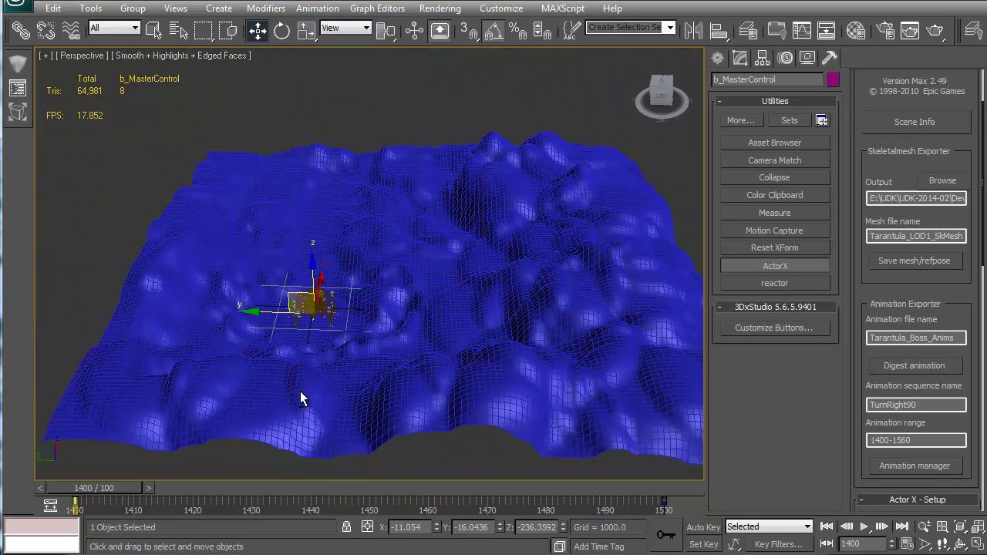
pyautogui.keyDown('alt'); pyautogui.moveTo(429, 273); pyautogui.dragTo(448, 275, button='middle'); pyautogui.keyUp('alt')
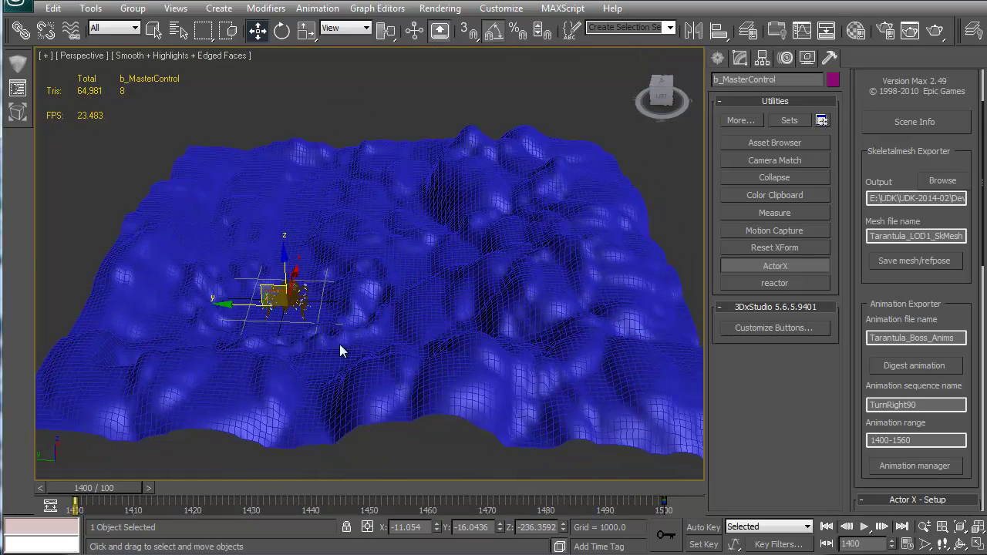
pyautogui.moveTo(245, 350); pyautogui.dragTo(301, 340, button='middle')
# Clear the selection and inspect the whole terrain around the tarantula from above, from the side and from underneath.
pyautogui.click(323, 376)
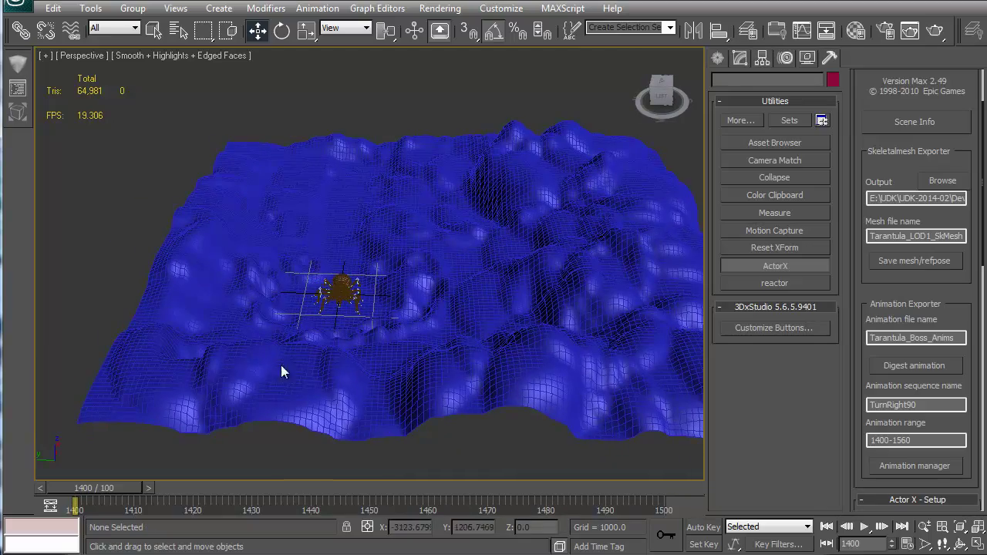
pyautogui.keyDown('alt'); pyautogui.moveTo(281, 372); pyautogui.dragTo(323, 241, button='middle'); pyautogui.keyUp('alt')
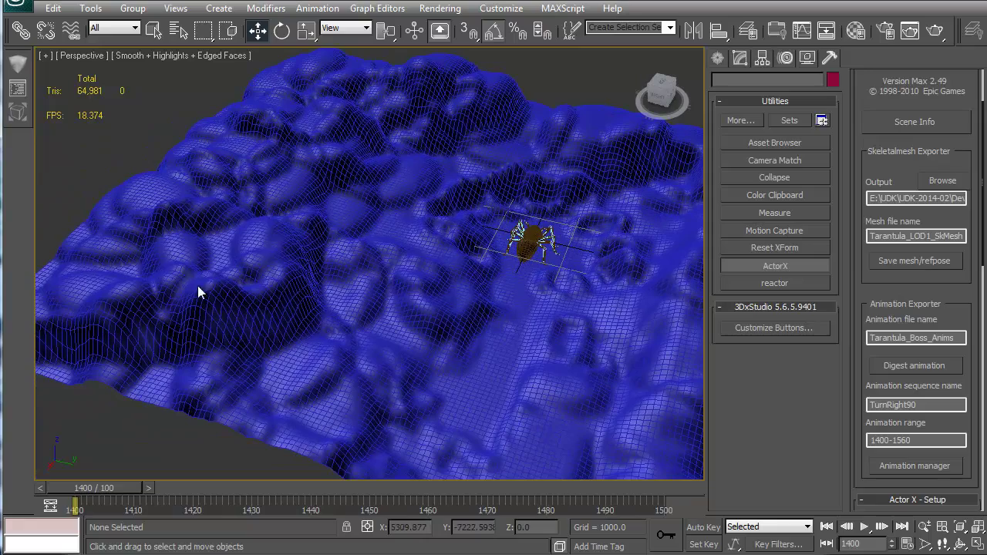
pyautogui.keyDown('alt'); pyautogui.moveTo(336, 342); pyautogui.dragTo(181, 229, button='middle'); pyautogui.keyUp('alt')
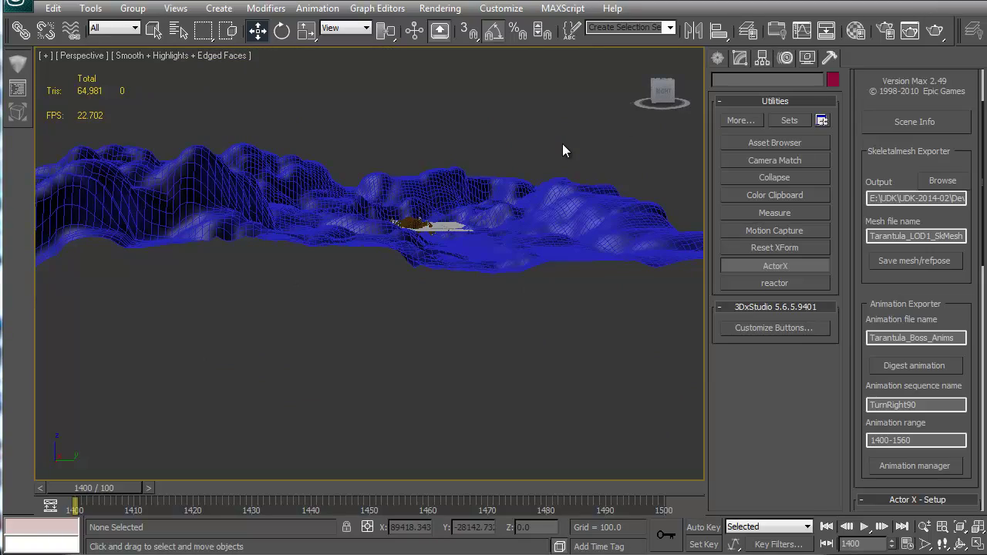
pyautogui.keyDown('alt'); pyautogui.moveTo(553, 221); pyautogui.dragTo(422, 261, button='middle'); pyautogui.keyUp('alt')
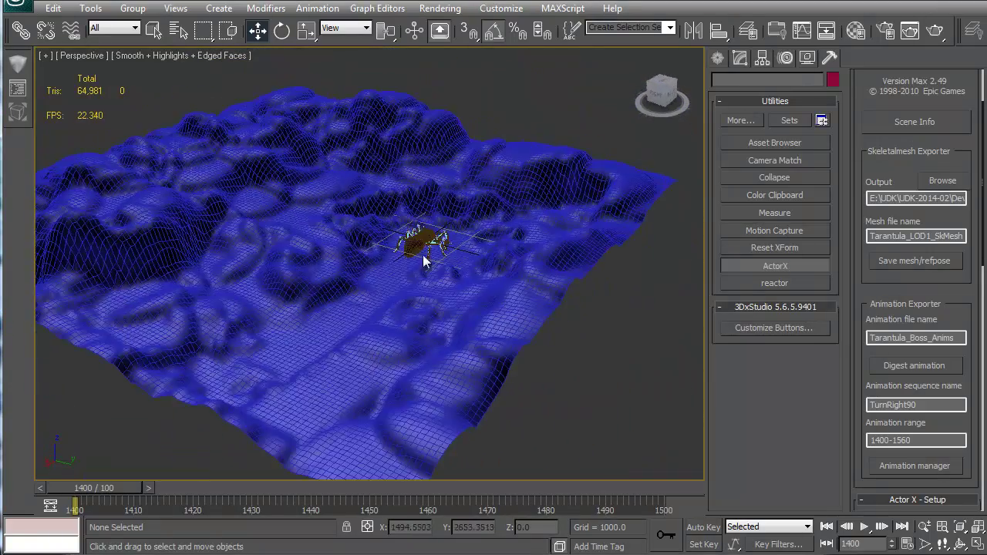
pyautogui.keyDown('alt'); pyautogui.moveTo(515, 249); pyautogui.dragTo(314, 251, button='middle'); pyautogui.keyUp('alt')
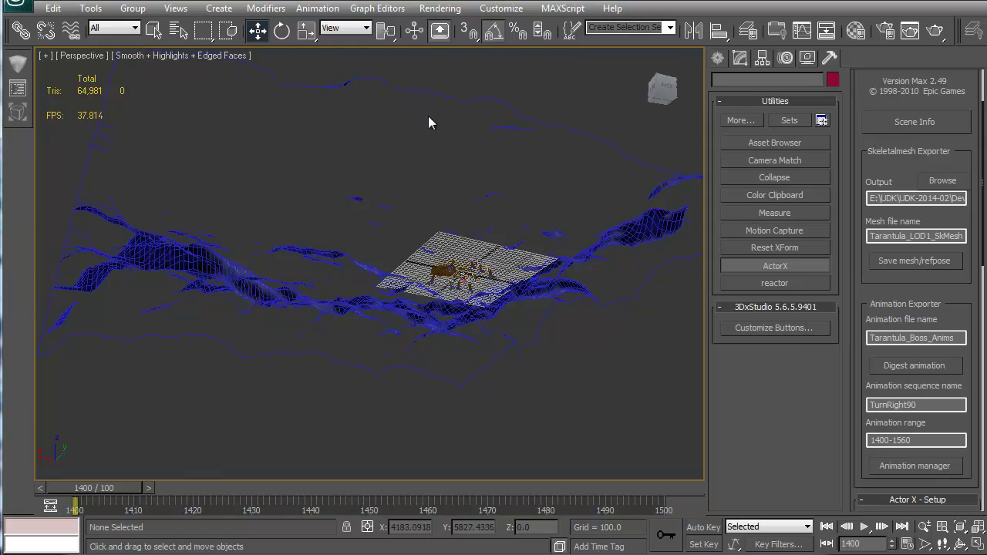
pyautogui.keyDown('alt'); pyautogui.moveTo(429, 117); pyautogui.dragTo(398, 205, button='middle'); pyautogui.keyUp('alt')
pyautogui.keyDown('alt'); pyautogui.moveTo(460, 255); pyautogui.dragTo(196, 334, button='middle'); pyautogui.keyUp('alt')
# Inspect the tarantula's body and legs at the grid origin close up, from above and from behind.
pyautogui.scroll(6, 331, 309)
pyautogui.moveTo(324, 307); pyautogui.dragTo(499, 267, button='middle')
pyautogui.scroll(6, 382, 307)
pyautogui.scroll(5, 266, 352)
pyautogui.moveTo(266, 353); pyautogui.dragTo(333, 306, button='middle')
pyautogui.keyDown('alt'); pyautogui.moveTo(552, 306); pyautogui.dragTo(537, 273, button='middle'); pyautogui.keyUp('alt')
pyautogui.scroll(-5, 353, 292)
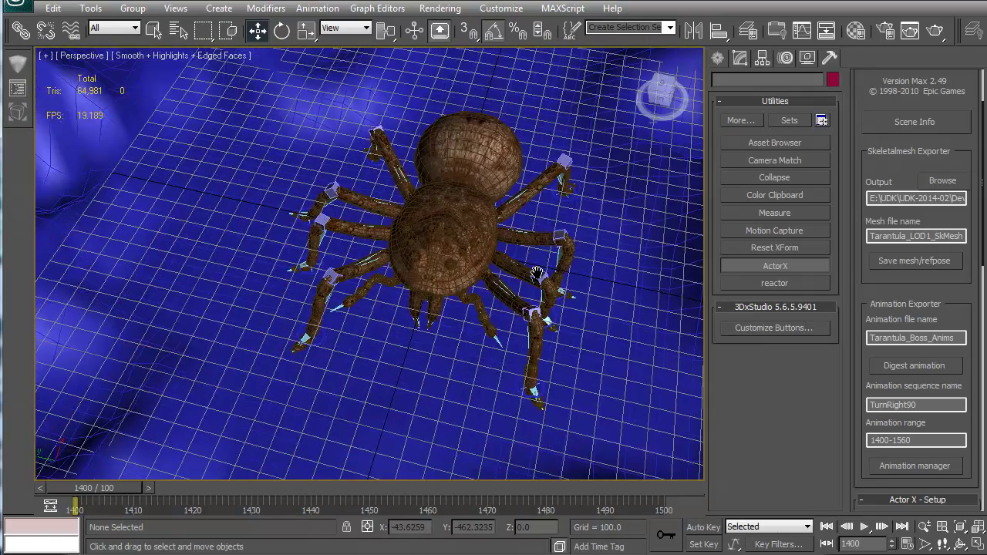
pyautogui.keyDown('alt'); pyautogui.moveTo(452, 348); pyautogui.dragTo(516, 333, button='middle'); pyautogui.keyUp('alt')
pyautogui.keyDown('alt'); pyautogui.moveTo(530, 277); pyautogui.dragTo(342, 300, button='middle'); pyautogui.keyUp('alt')
pyautogui.keyDown('alt'); pyautogui.moveTo(331, 244); pyautogui.dragTo(582, 188, button='middle'); pyautogui.keyUp('alt')
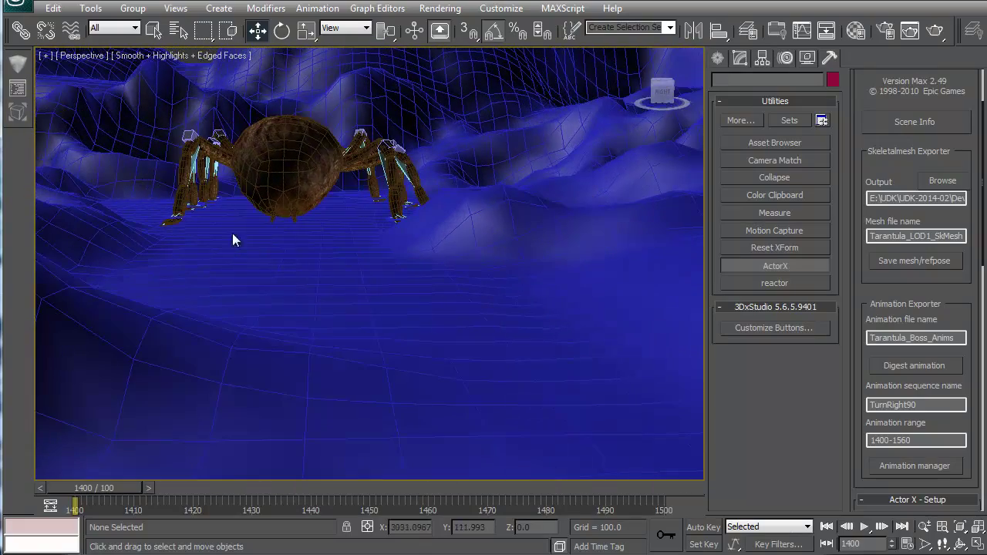
# Show the viewport statistics again and frame the tarantula's front legs and feet from a raised front view.
pyautogui.press('7')
pyautogui.keyDown('alt'); pyautogui.moveTo(288, 297); pyautogui.dragTo(491, 221, button='middle'); pyautogui.keyUp('alt')
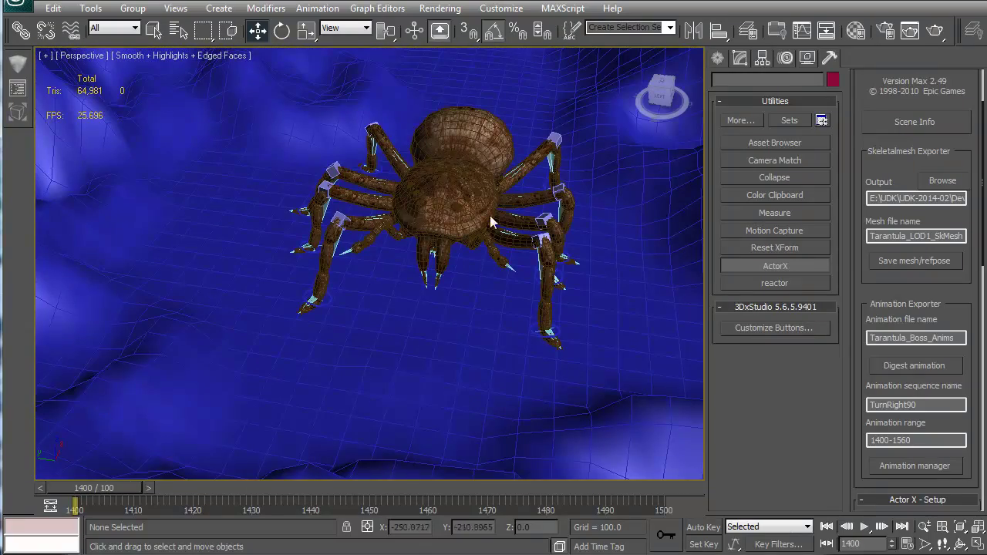
pyautogui.moveTo(360, 235); pyautogui.dragTo(319, 291, button='middle')
pyautogui.keyDown('alt'); pyautogui.moveTo(317, 320); pyautogui.dragTo(418, 271, button='middle'); pyautogui.keyUp('alt')
pyautogui.scroll(4, 419, 272)
pyautogui.moveTo(424, 308)
pyautogui.mouseDown(button='middle')
pyautogui.moveTo(392, 319)
pyautogui.moveTo(440, 335)
pyautogui.moveTo(374, 331)
pyautogui.moveTo(409, 278)
pyautogui.moveTo(422, 325)
pyautogui.mouseUp(button='middle')
pyautogui.scroll(-3, 409, 281)
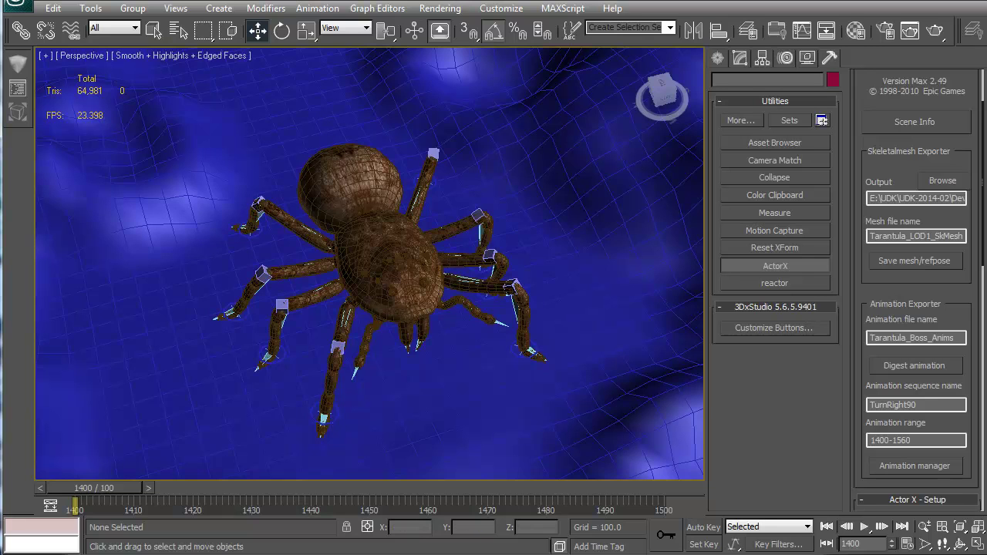
# Switch to the UDK editor, open Kismet, and bring the Level Loaded event with its two Matinee nodes into close view.
pyautogui.hotkey('alt', 'Tab')
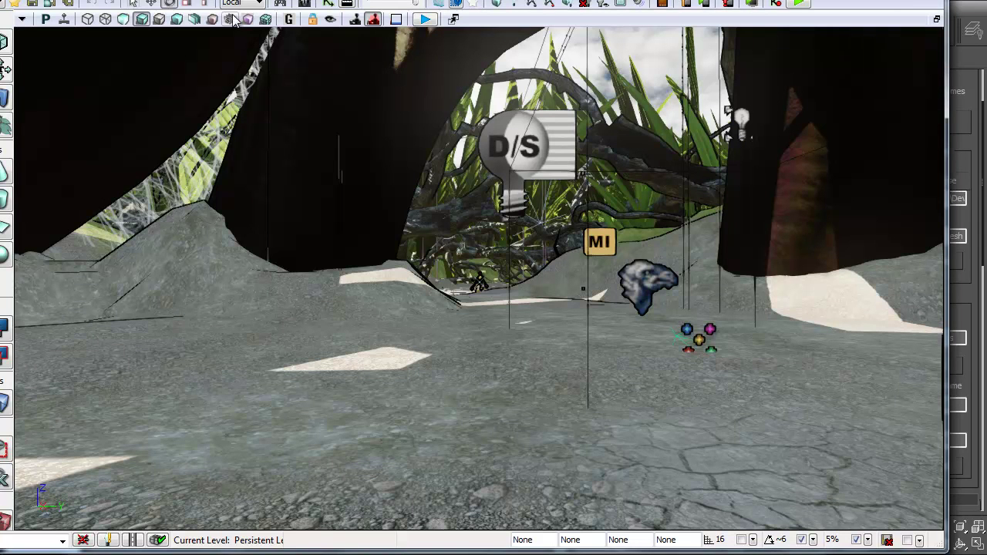
pyautogui.click(354, 18)
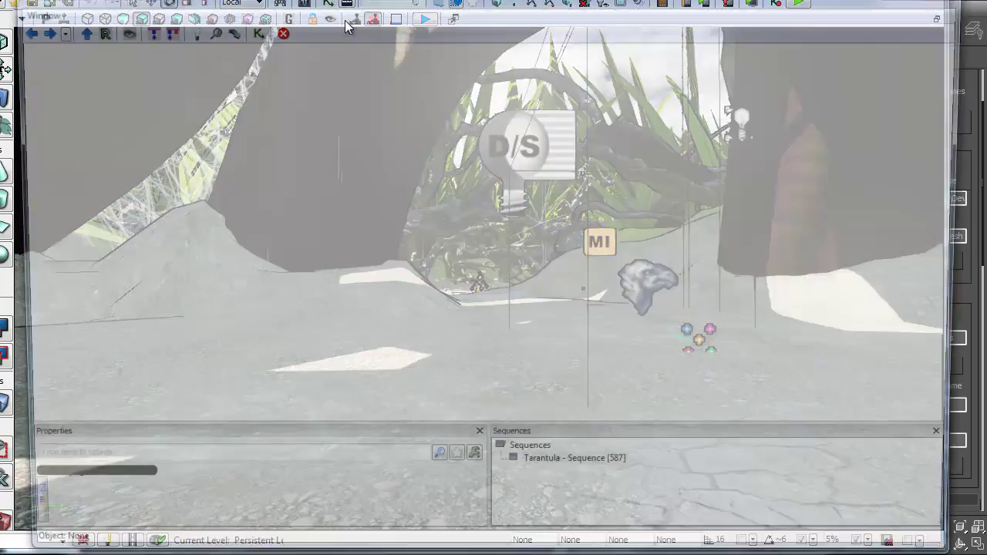
pyautogui.moveTo(450, 302); pyautogui.dragTo(403, 224)
pyautogui.scroll(-1, 403, 224)
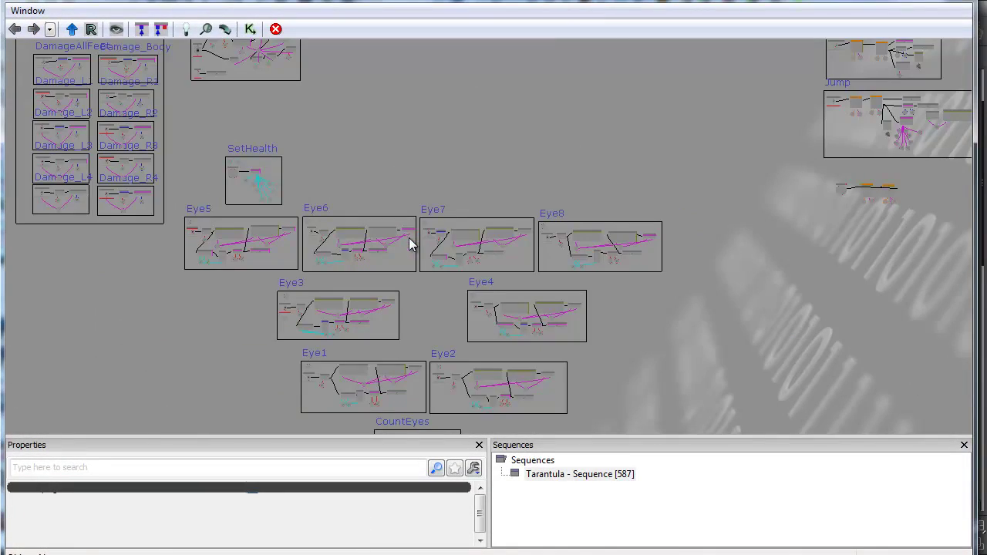
pyautogui.moveTo(628, 330); pyautogui.dragTo(370, 273)
pyautogui.moveTo(586, 217); pyautogui.dragTo(539, 314)
pyautogui.scroll(9, 536, 250)
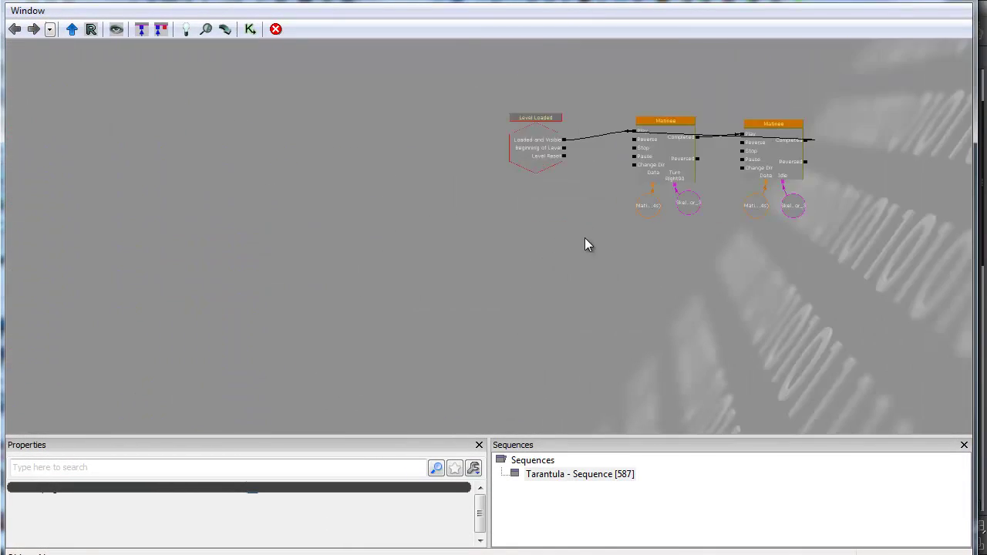
pyautogui.moveTo(639, 297); pyautogui.dragTo(431, 438)
# Open the TurnRight90 Matinee, reveal the level view beside it, and scrub the animation to about 1.8 seconds.
pyautogui.click(538, 233)
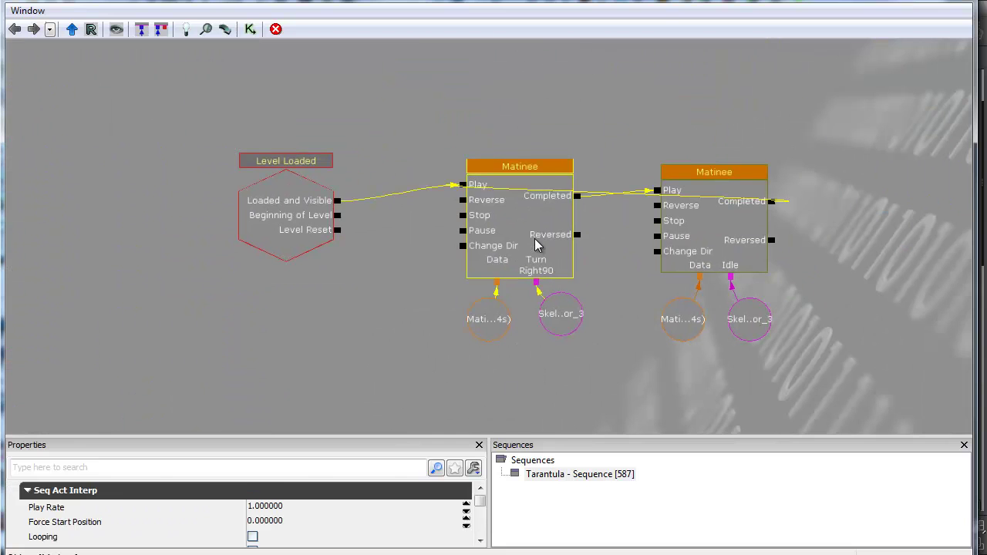
pyautogui.doubleClick(538, 244)
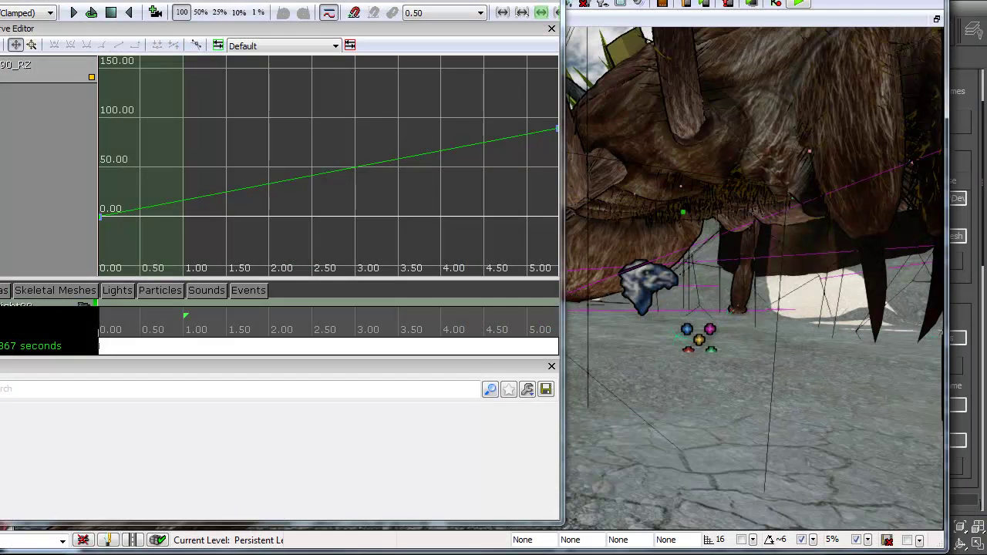
pyautogui.moveTo(437, 0); pyautogui.dragTo(340, 4)
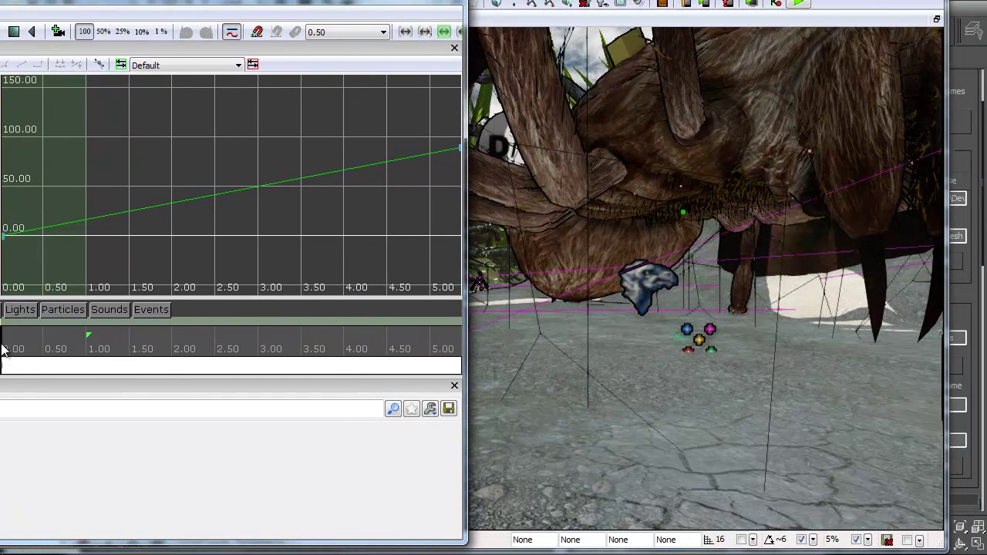
pyautogui.moveTo(3, 349); pyautogui.dragTo(158, 356)
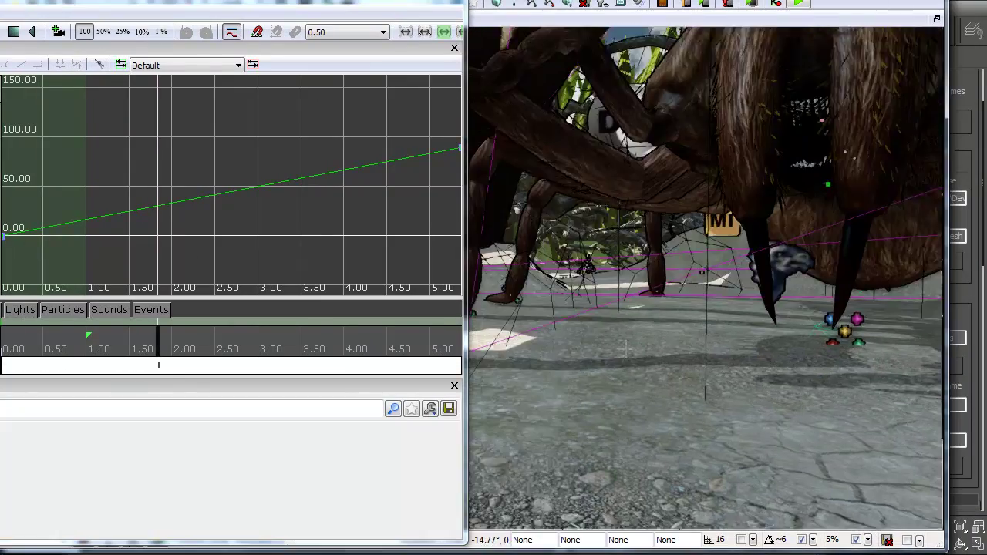
# Examine the tarantula's front foot against the ground up close while scrubbing the turn between about 1.7 and 1.9 seconds.
pyautogui.moveTo(626, 350); pyautogui.dragTo(839, 367, button='right')
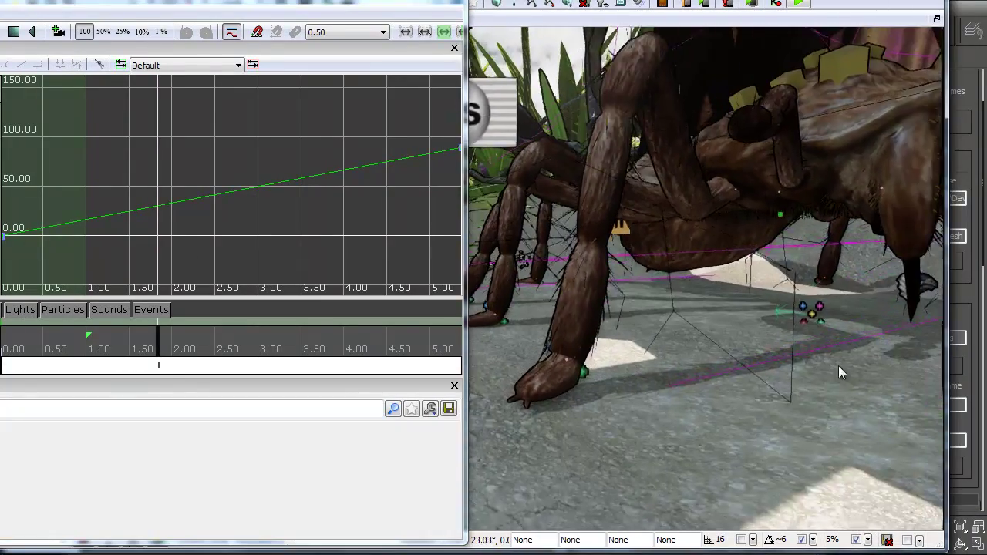
pyautogui.moveTo(838, 366); pyautogui.dragTo(845, 380)
pyautogui.moveTo(157, 338); pyautogui.dragTo(147, 365)
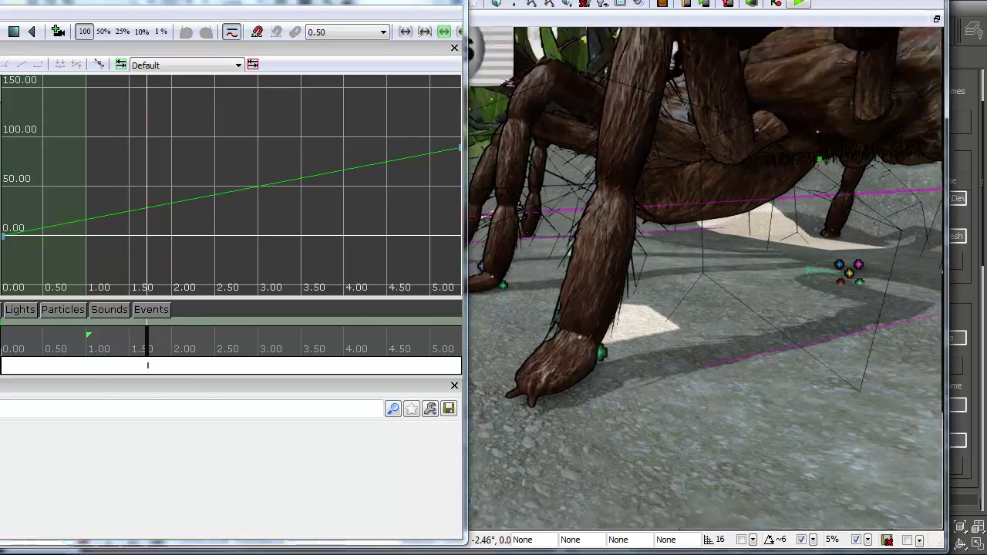
pyautogui.moveTo(605, 339); pyautogui.dragTo(681, 406, button='right')
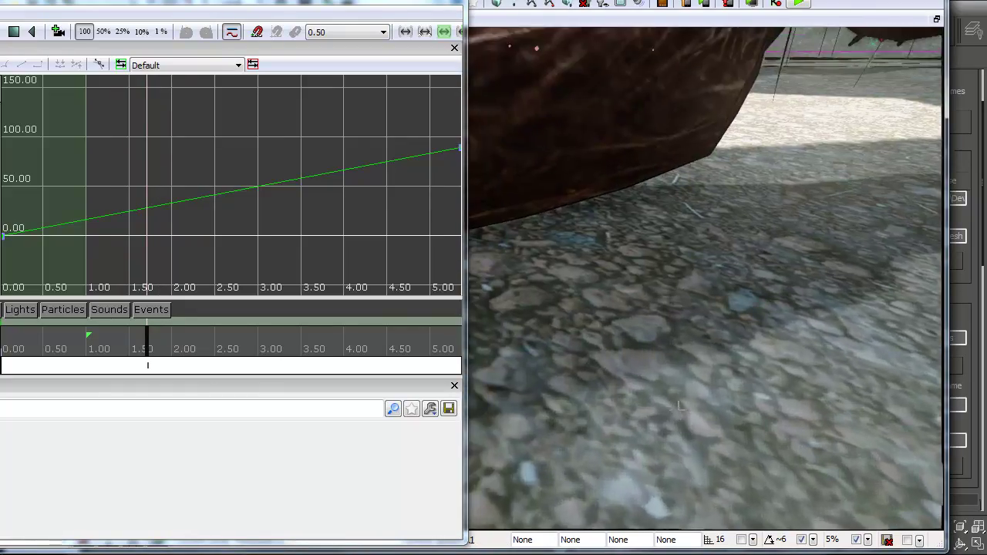
pyautogui.moveTo(680, 405); pyautogui.dragTo(497, 355)
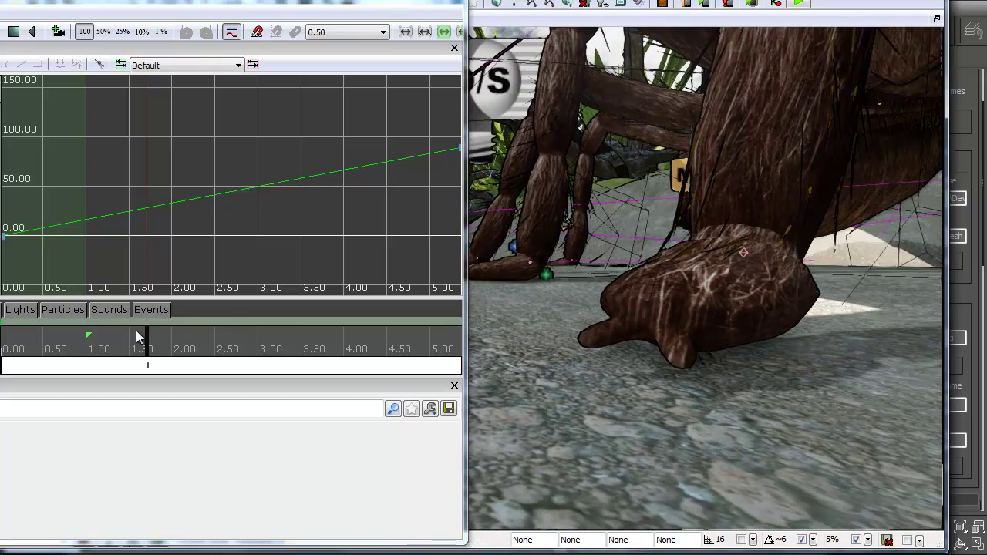
pyautogui.moveTo(148, 337)
pyautogui.mouseDown()
pyautogui.moveTo(106, 334)
pyautogui.moveTo(312, 334)
pyautogui.moveTo(103, 339)
pyautogui.moveTo(99, 353)
pyautogui.moveTo(207, 340)
pyautogui.moveTo(106, 358)
pyautogui.moveTo(209, 343)
pyautogui.moveTo(295, 347)
pyautogui.moveTo(112, 352)
pyautogui.moveTo(187, 355)
pyautogui.moveTo(116, 359)
pyautogui.moveTo(164, 360)
pyautogui.mouseUp()
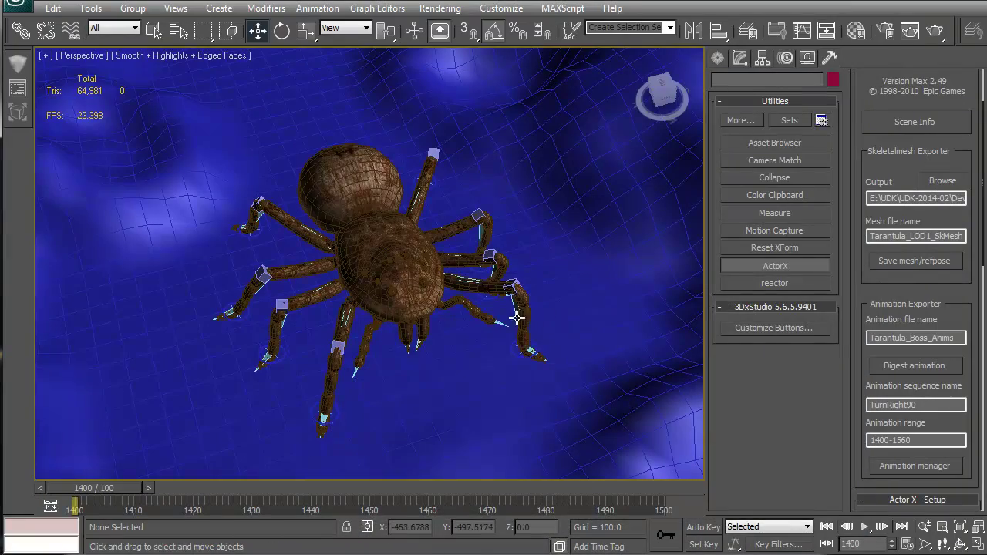
# Switch back to 3ds Max, frame the tarantula's front legs, select every object in the scene, and show the transform gizmo.
pyautogui.moveTo(539, 316); pyautogui.dragTo(539, 277, button='middle')
pyautogui.moveTo(506, 316); pyautogui.dragTo(515, 303, button='middle')
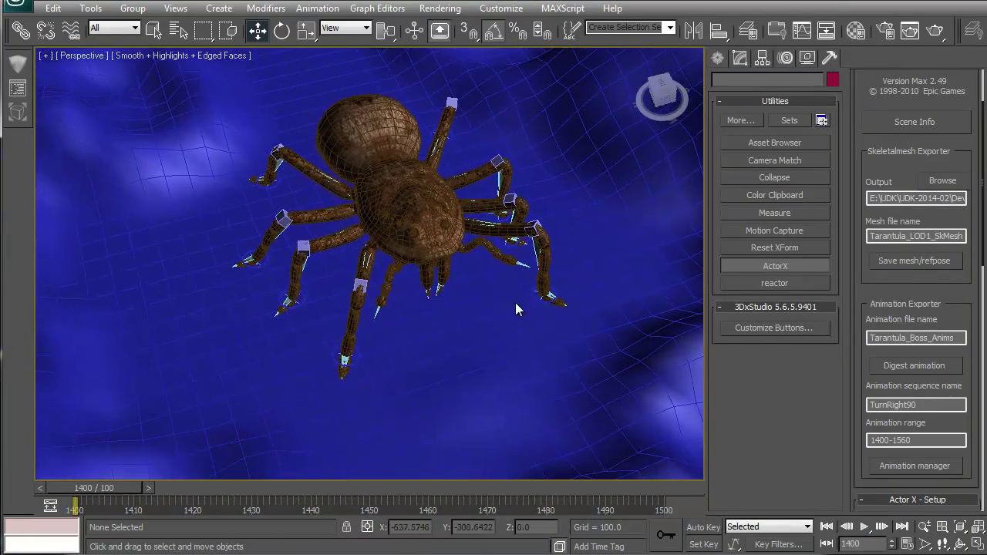
pyautogui.scroll(3, 515, 303)
pyautogui.moveTo(512, 339); pyautogui.dragTo(455, 330, button='middle')
pyautogui.scroll(-2, 455, 330)
pyautogui.hotkey('ctrl', 'a')
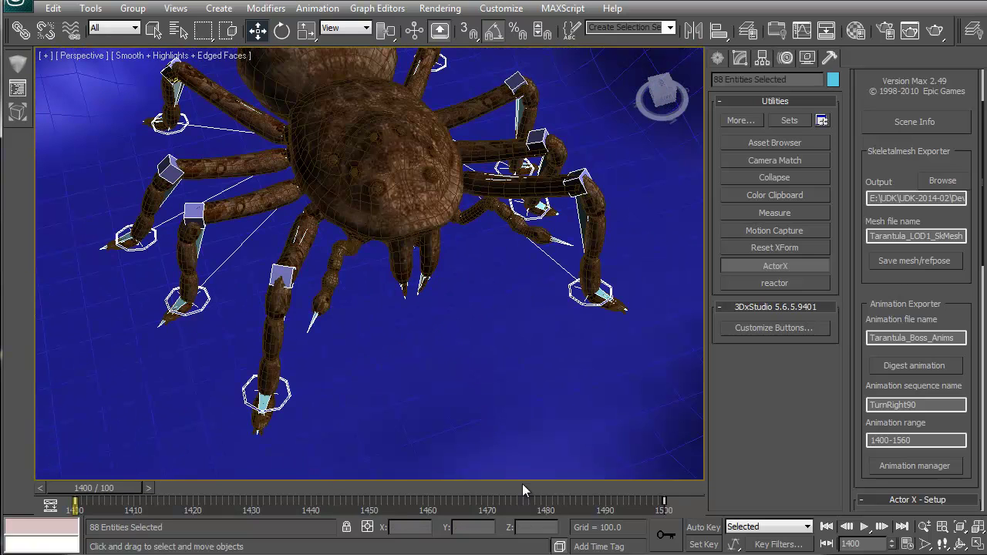
pyautogui.press('x')
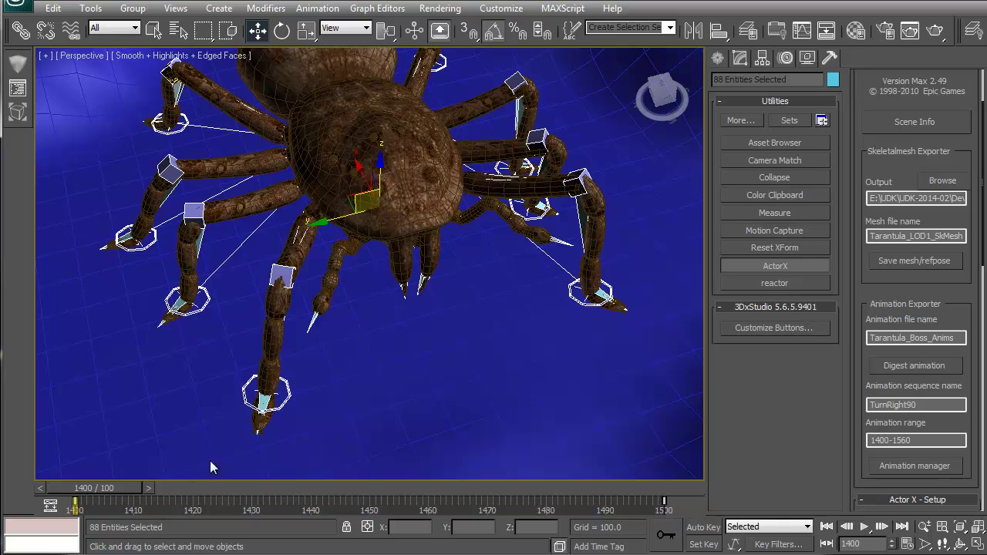
# Set the animation's end time to frame 1560 in the time configuration.
pyautogui.click(908, 544)
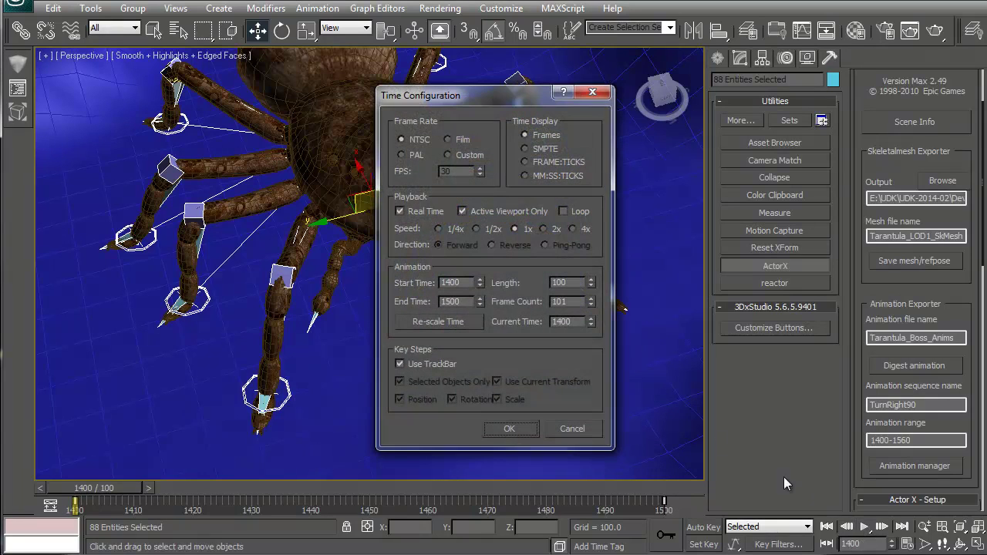
pyautogui.doubleClick(452, 301)
pyautogui.click(526, 425)
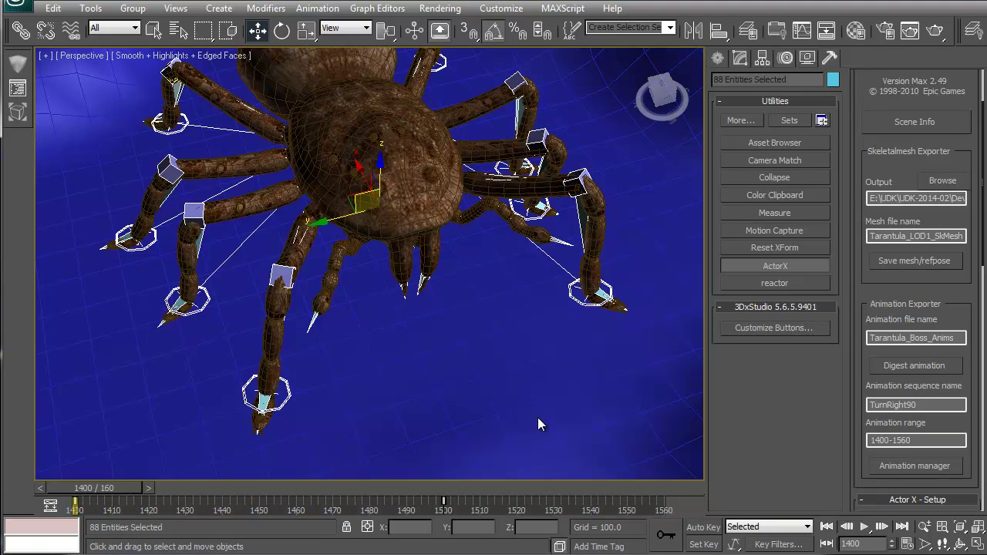
# Move the selected rig objects' frame 1500 keys to frame 1560 and scrub the start of the turn.
pyautogui.moveTo(443, 503); pyautogui.dragTo(664, 500)
pyautogui.moveTo(93, 490)
pyautogui.mouseDown()
pyautogui.moveTo(730, 496)
pyautogui.moveTo(46, 491)
pyautogui.moveTo(712, 476)
pyautogui.moveTo(319, 467)
pyautogui.moveTo(85, 491)
pyautogui.mouseUp()
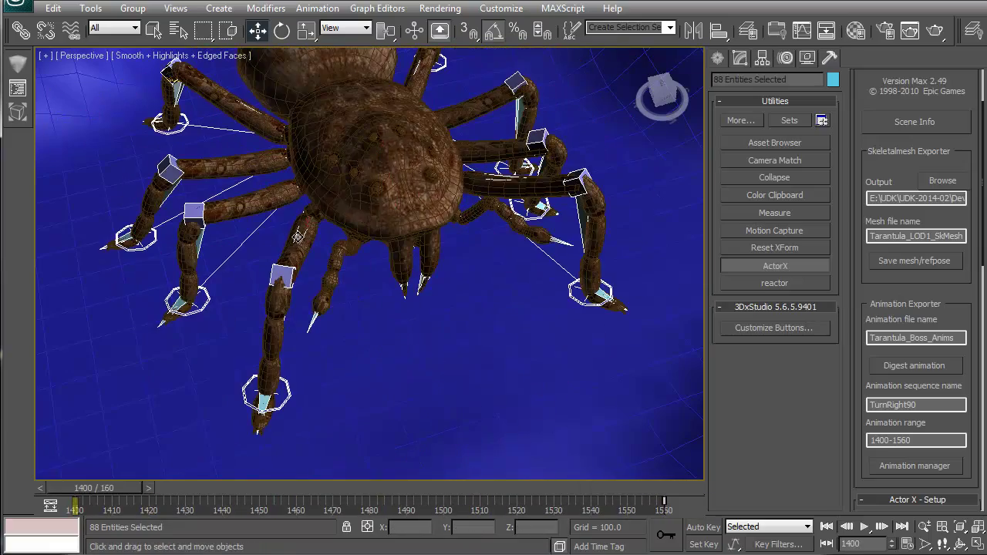
# Display the tarantula rig in wireframe and select the b_root bone inside the body.
pyautogui.keyDown('alt'); pyautogui.moveTo(285, 234); pyautogui.dragTo(386, 278, button='middle'); pyautogui.keyUp('alt')
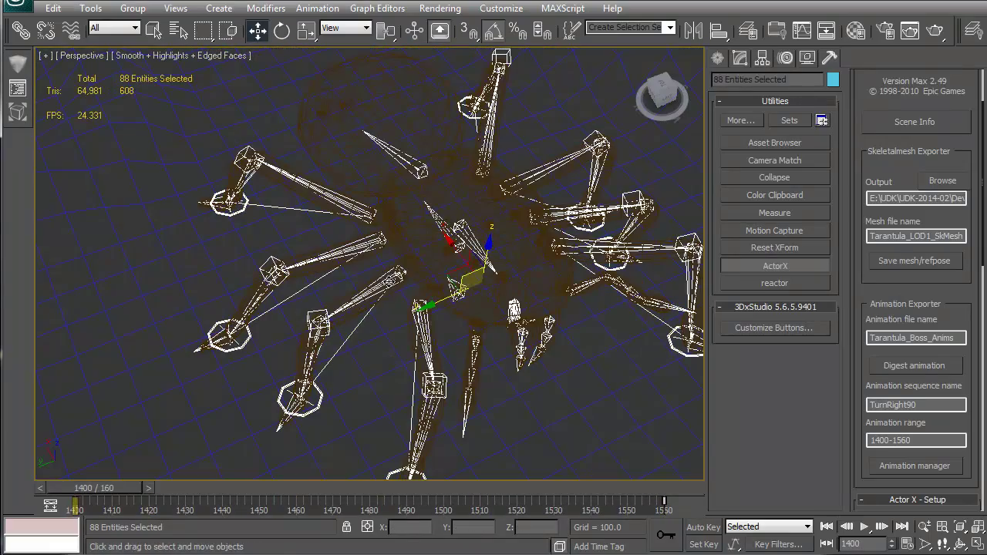
pyautogui.press('F3')
pyautogui.scroll(3, 393, 290)
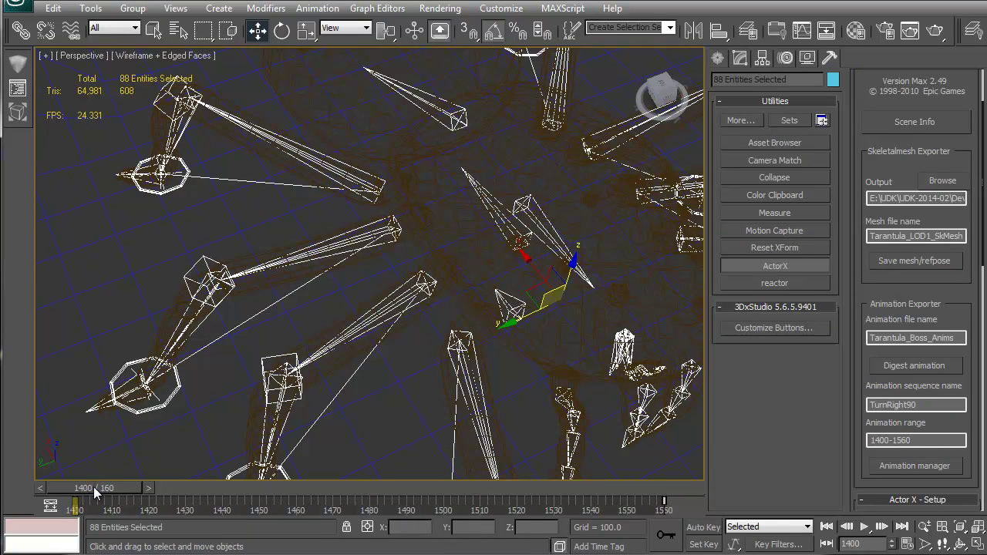
pyautogui.click(507, 228)
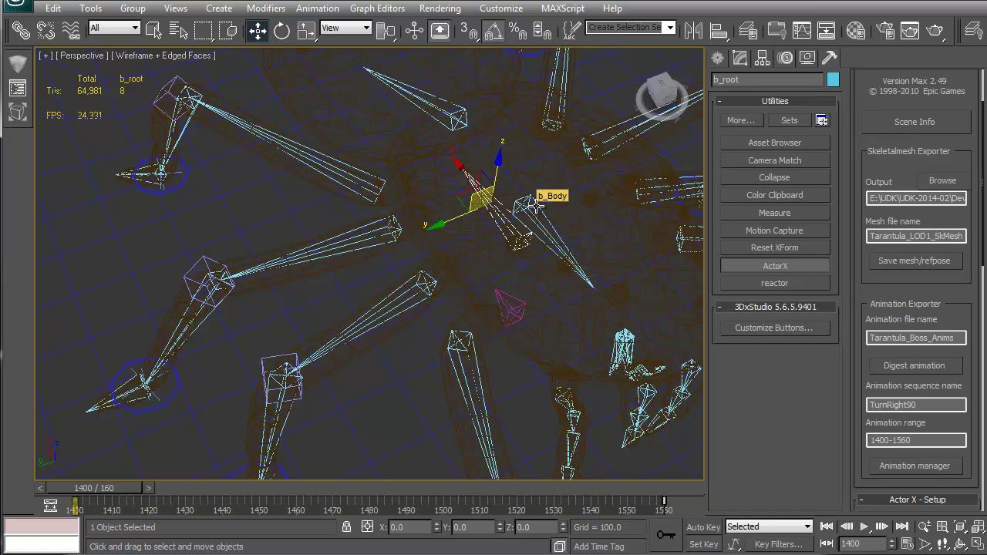
pyautogui.moveTo(98, 488)
pyautogui.mouseDown()
pyautogui.moveTo(452, 489)
pyautogui.moveTo(687, 521)
pyautogui.moveTo(363, 489)
pyautogui.moveTo(85, 489)
pyautogui.mouseUp()
pyautogui.press('w')
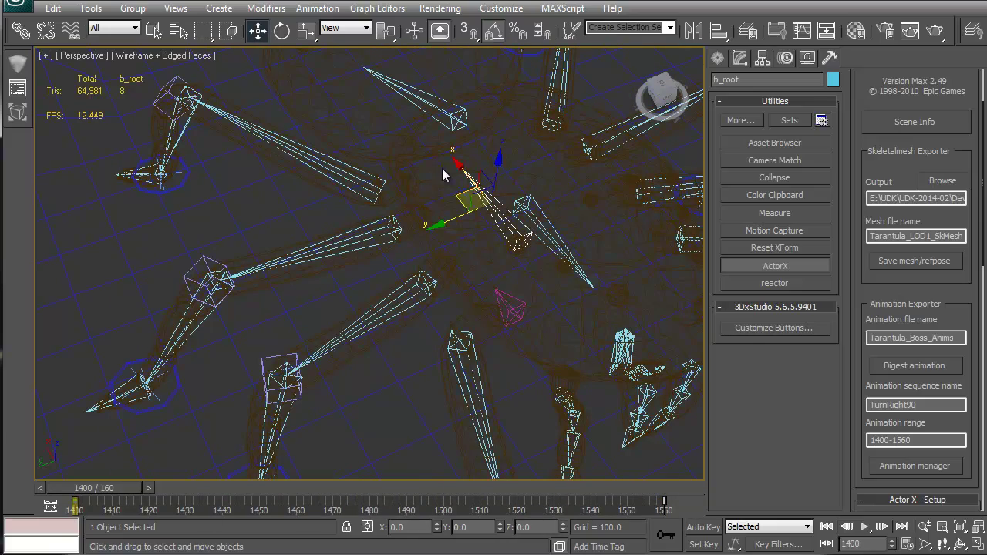
pyautogui.moveTo(469, 267); pyautogui.dragTo(452, 265, button='middle')
pyautogui.rightClick(435, 239)
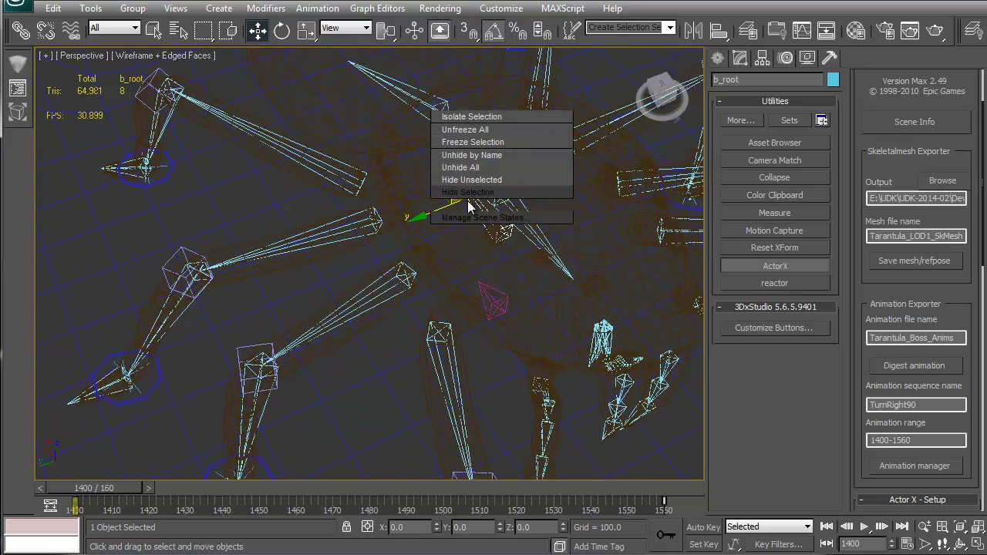
# Switch to UDK, close the editor without saving the modified tarantula packages, and return to 3ds Max.
pyautogui.hotkey('alt', 'Tab')
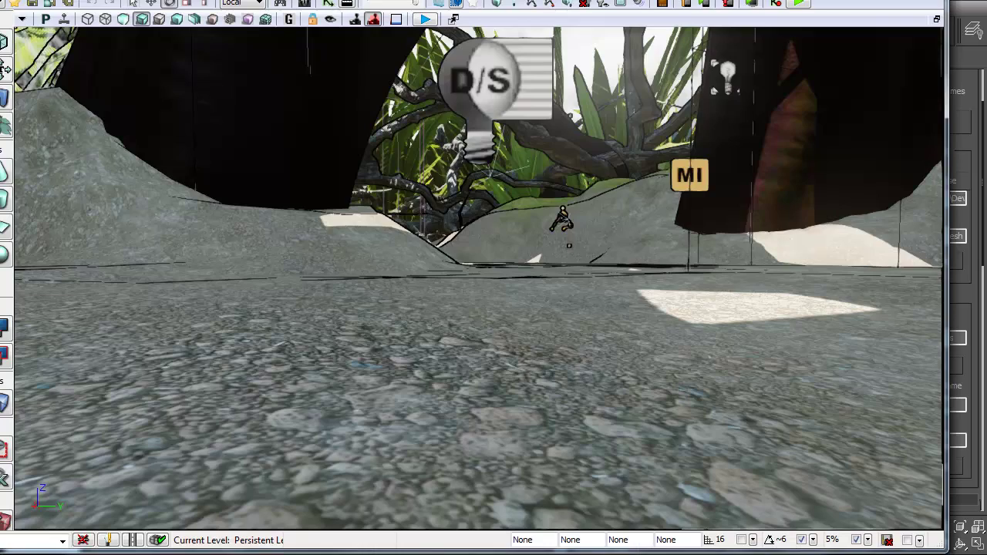
pyautogui.click(918, 1)
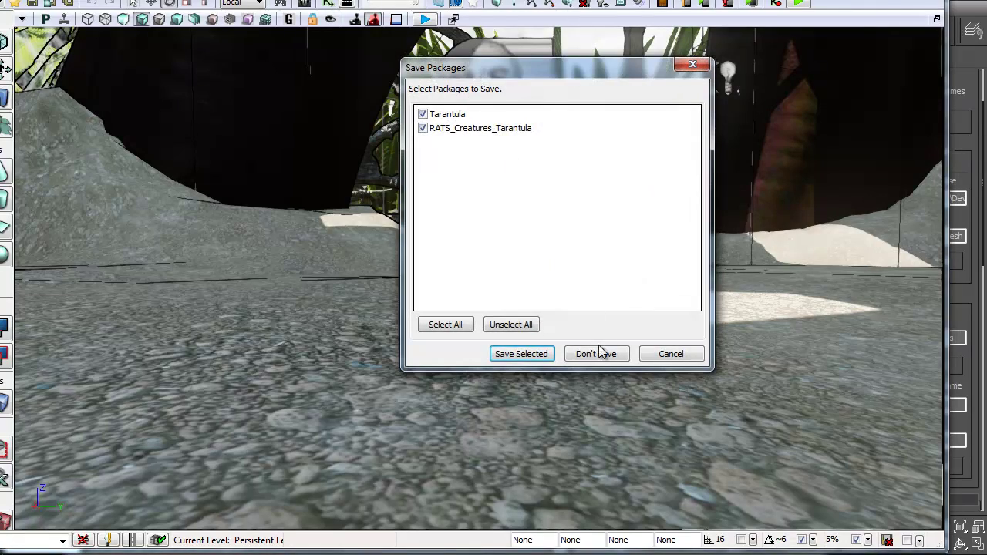
pyautogui.click(597, 353)
pyautogui.hotkey('alt', 'Tab')
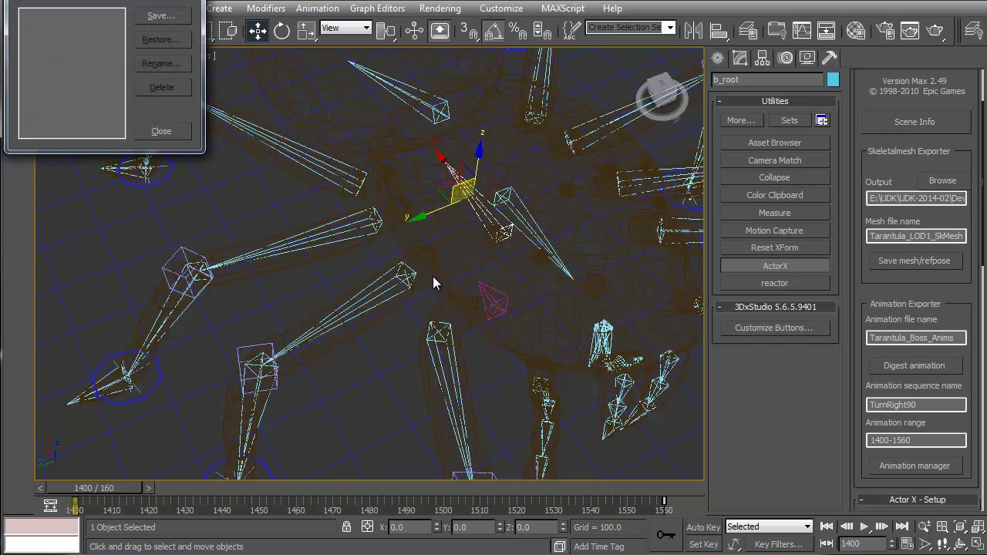
# Dismiss the scene states dialog and reopen Tarantula_Animations_Full_Timeline.max, discarding scene changes and continuing past the missing external file.
pyautogui.click(161, 132)
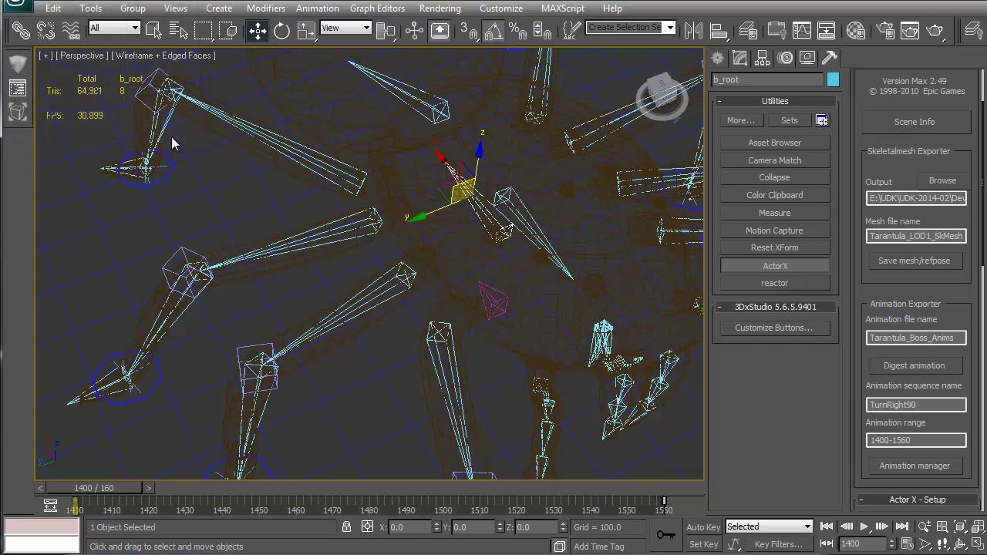
pyautogui.rightClick(415, 231)
pyautogui.click(16, 10)
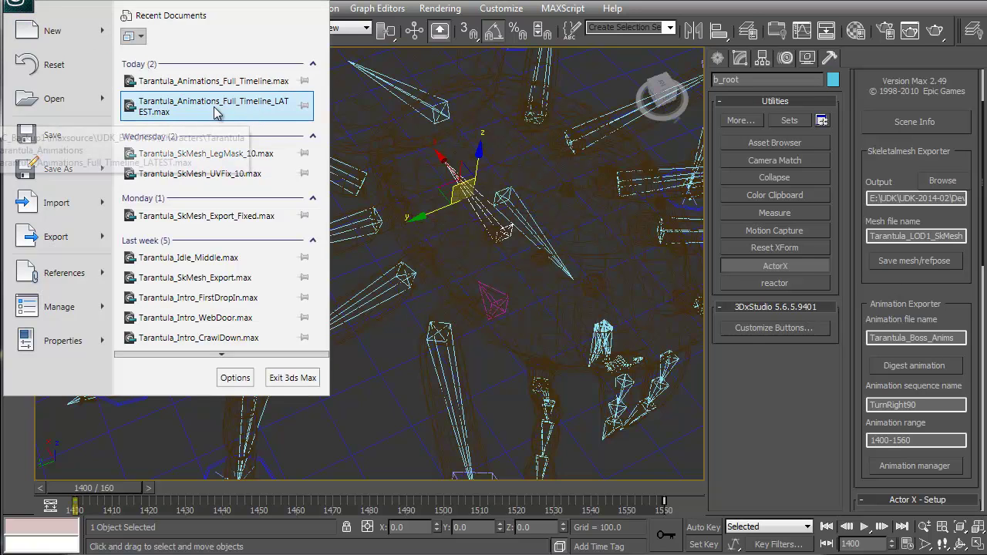
pyautogui.click(215, 81)
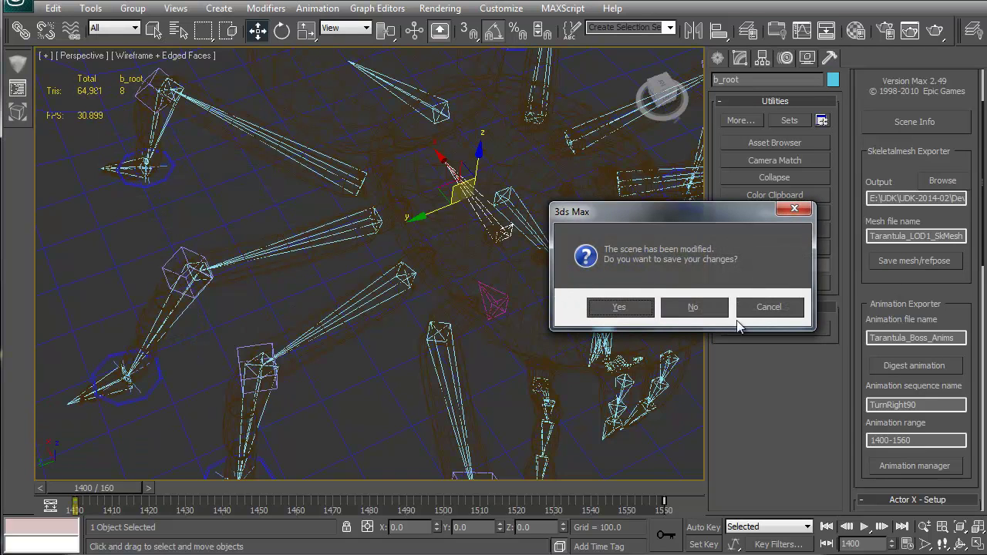
pyautogui.click(705, 305)
pyautogui.click(578, 397)
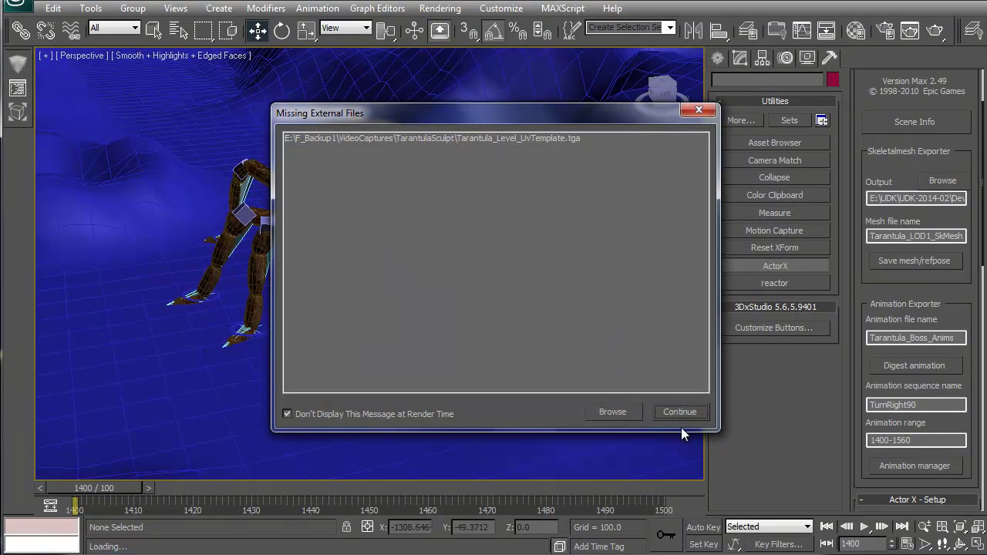
pyautogui.click(680, 416)
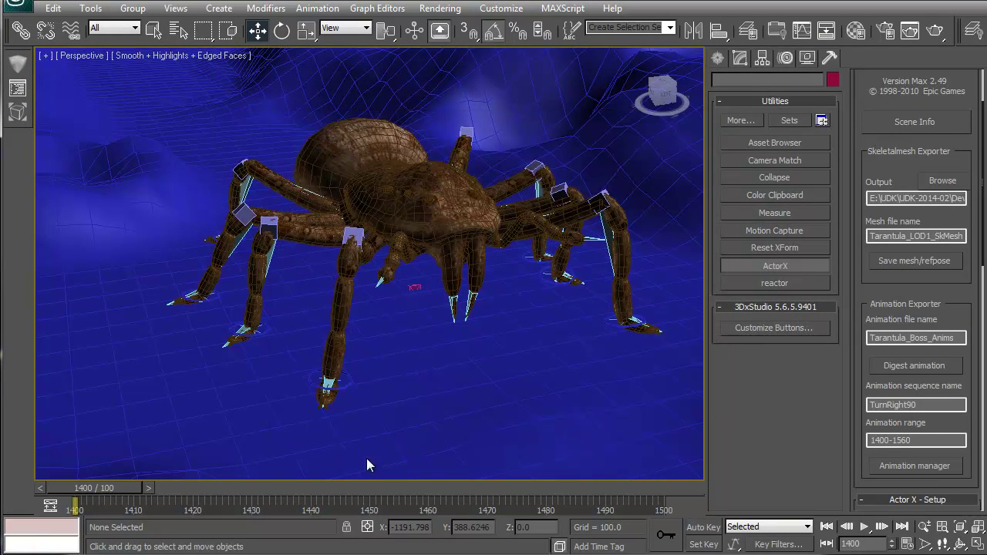
pyautogui.rightClick(546, 316)
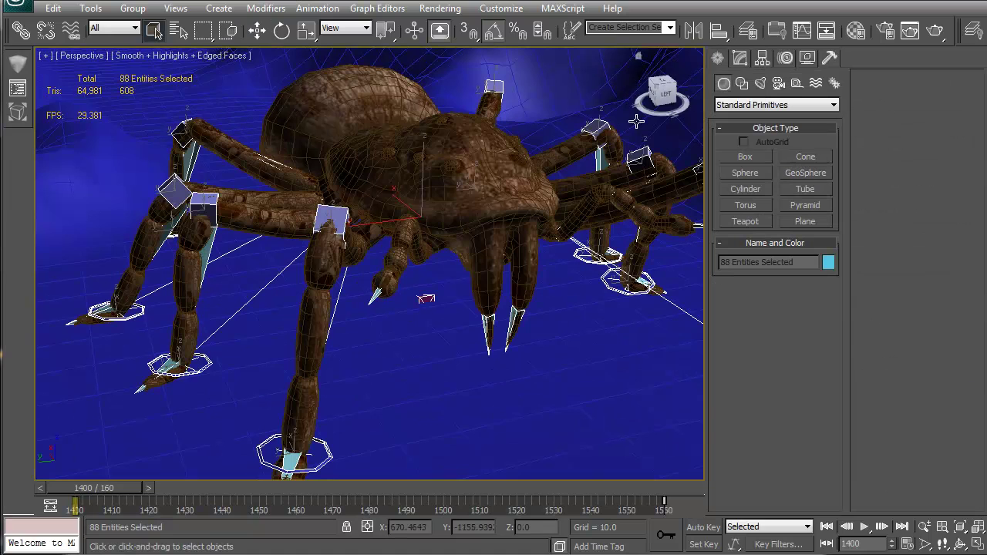
# Deselect the whole rig and select only the b_root bone, using wireframe display to reach it inside the mesh.
pyautogui.keyDown('alt'); pyautogui.moveTo(524, 331); pyautogui.dragTo(554, 330, button='middle'); pyautogui.keyUp('alt')
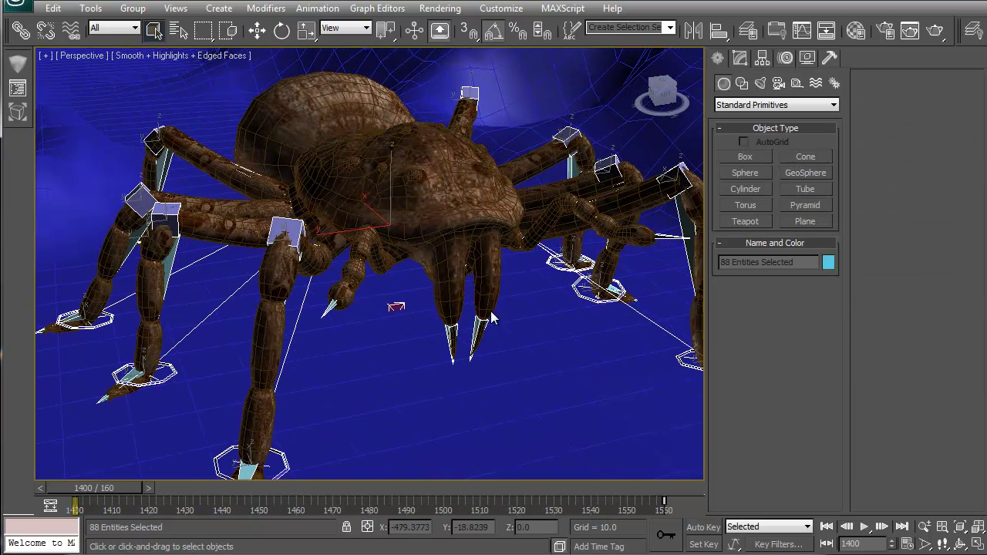
pyautogui.rightClick(553, 329)
pyautogui.click(527, 363)
pyautogui.rightClick(526, 356)
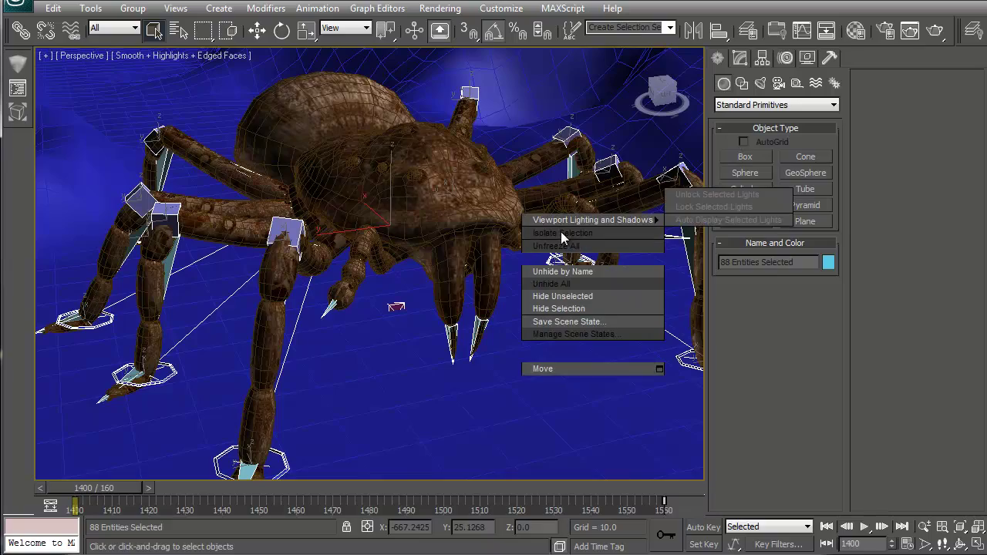
pyautogui.click(457, 298)
pyautogui.keyDown('alt'); pyautogui.moveTo(399, 309); pyautogui.dragTo(413, 289, button='middle'); pyautogui.keyUp('alt')
pyautogui.press('F3')
pyautogui.click(399, 226)
pyautogui.press('F3')
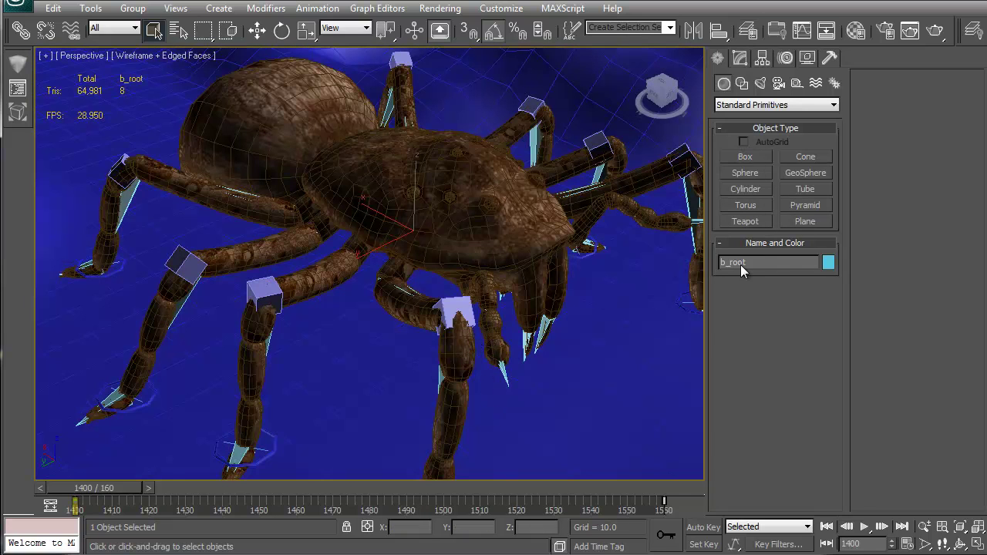
# Open the Curve Editor for b_root and set the tangents of all its Z Rotation keys to linear.
pyautogui.rightClick(573, 348)
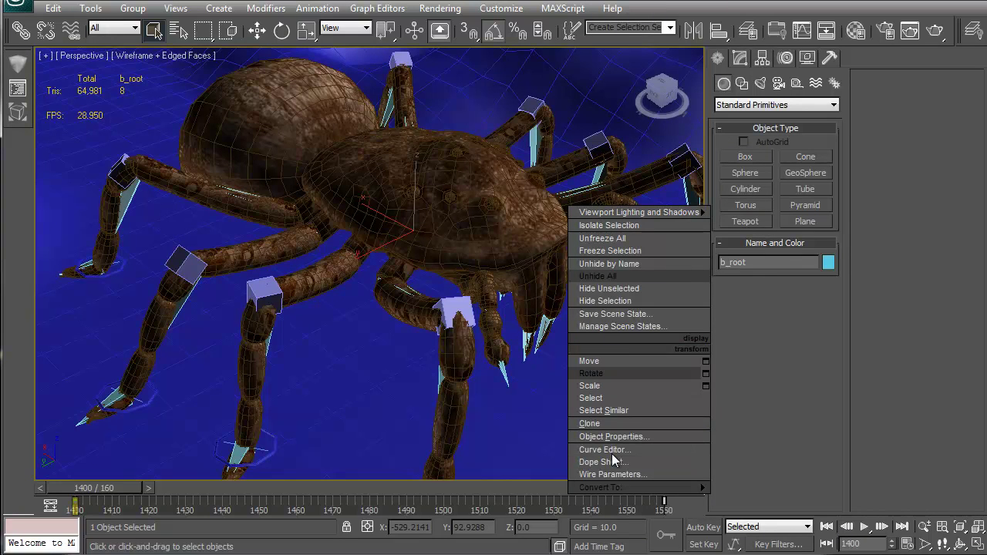
pyautogui.click(603, 450)
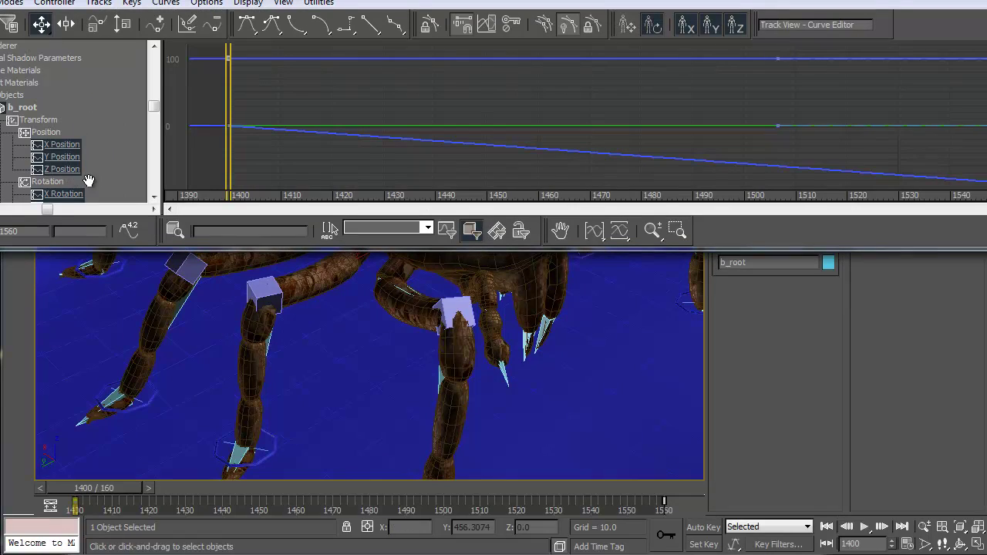
pyautogui.moveTo(104, 176); pyautogui.dragTo(87, 104)
pyautogui.click(59, 158)
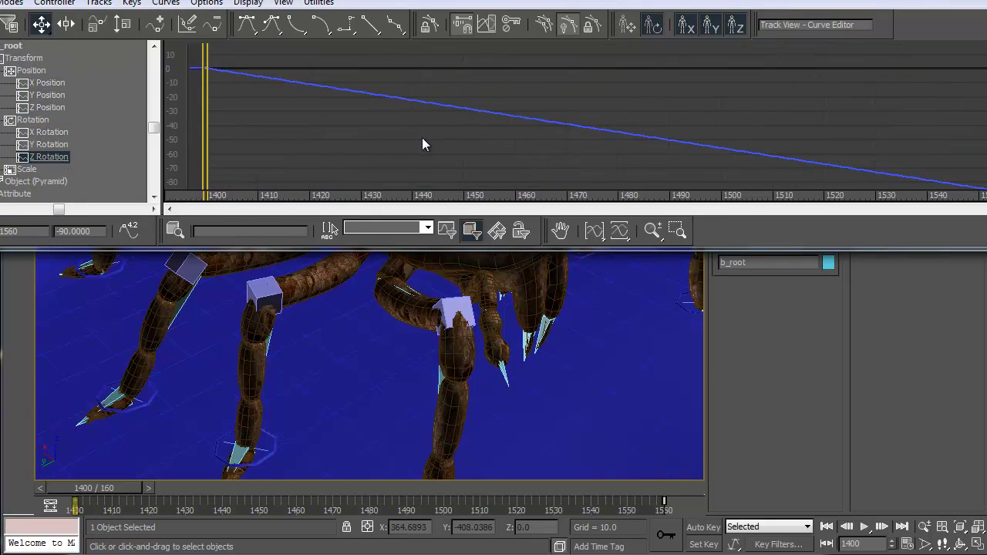
pyautogui.moveTo(192, 75); pyautogui.dragTo(887, 194)
pyautogui.click(370, 23)
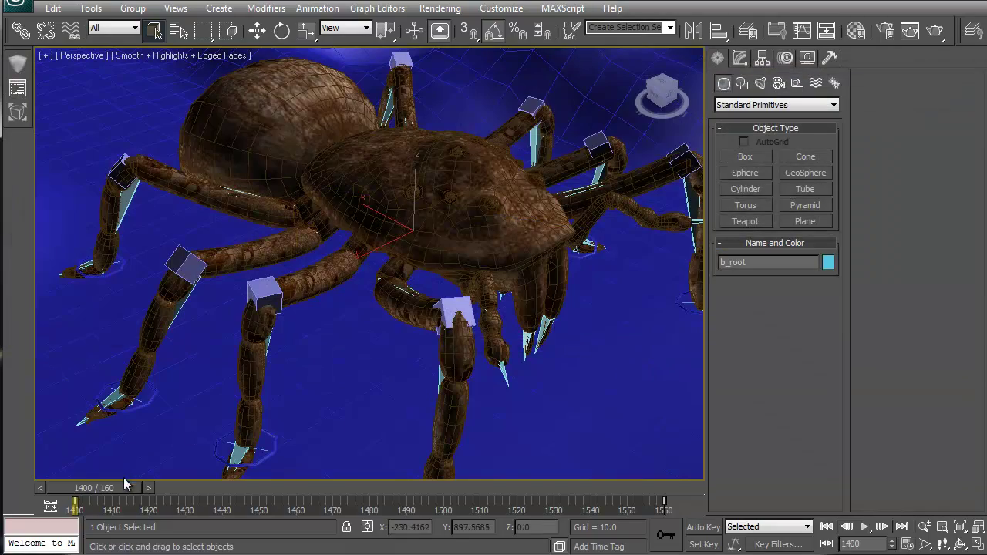
# Select the front foot control Cntrl_RFoot1, go to frame 1420, and turn on Auto Key.
pyautogui.moveTo(103, 487); pyautogui.dragTo(32, 486)
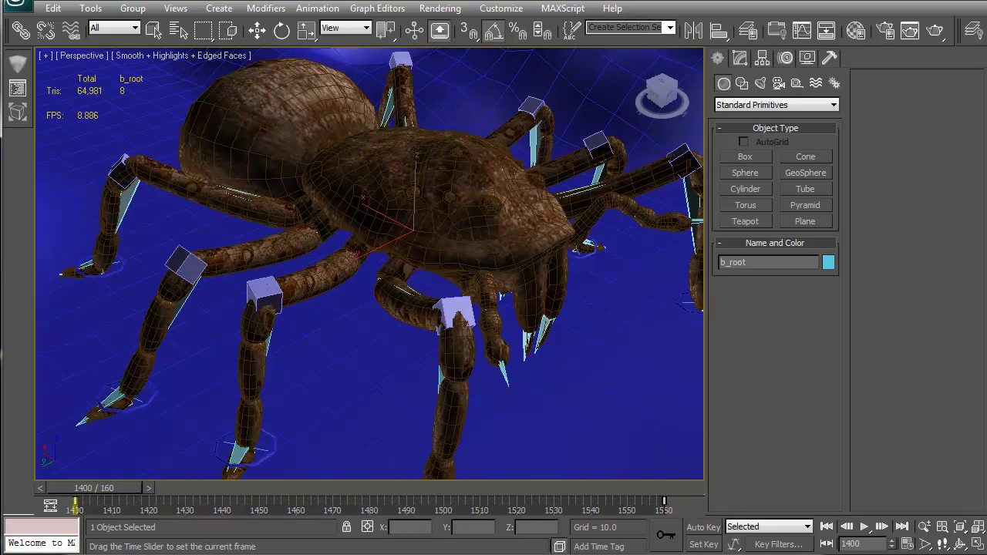
pyautogui.moveTo(432, 379); pyautogui.dragTo(459, 255, button='middle')
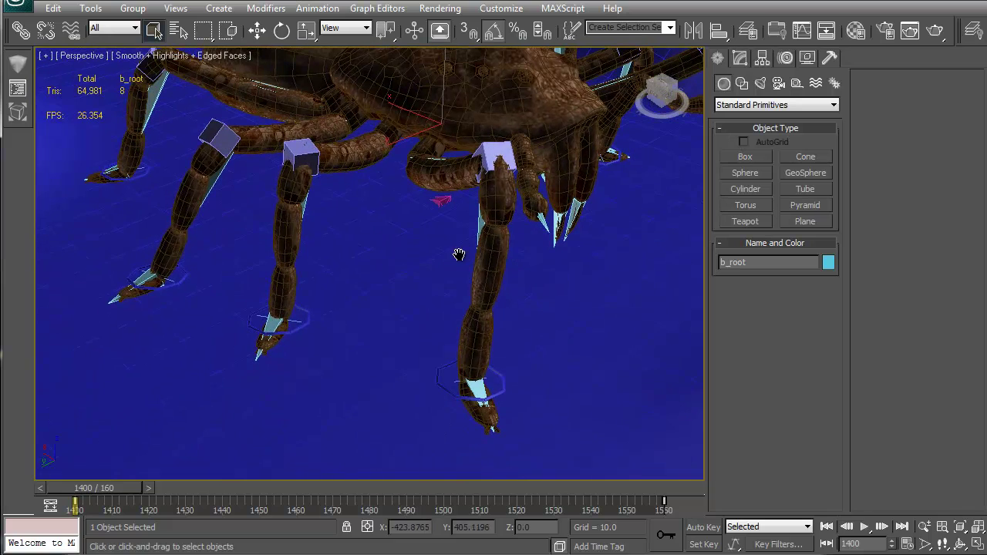
pyautogui.click(500, 391)
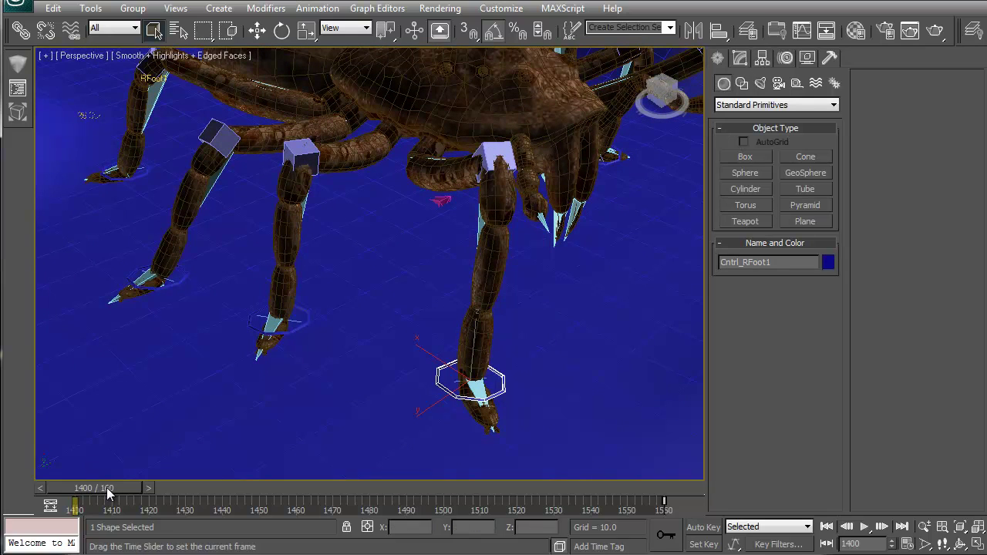
pyautogui.moveTo(108, 494); pyautogui.dragTo(176, 494)
pyautogui.click(704, 528)
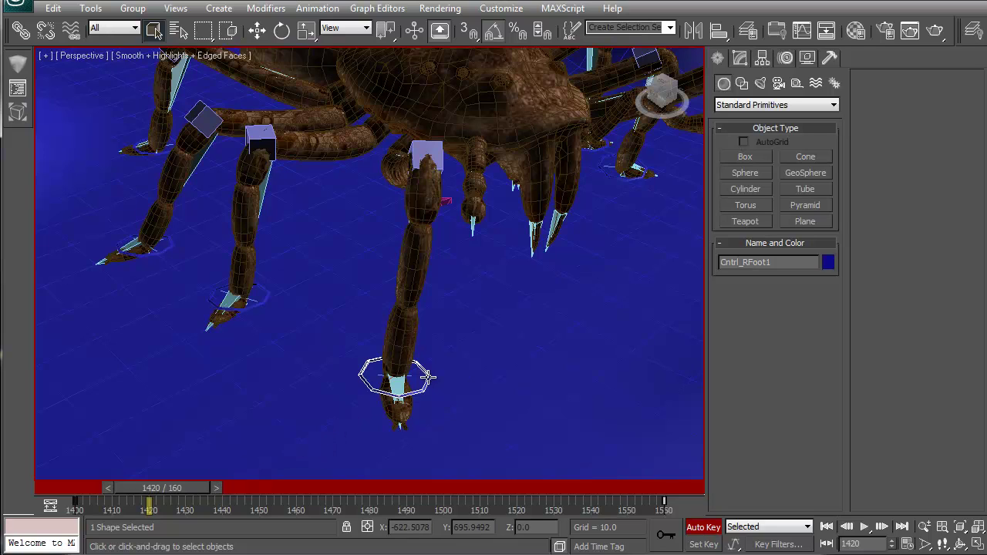
# Examine the last link targets in Cntrl_RFoot1's link parameters and the master control beneath the body.
pyautogui.click(785, 59)
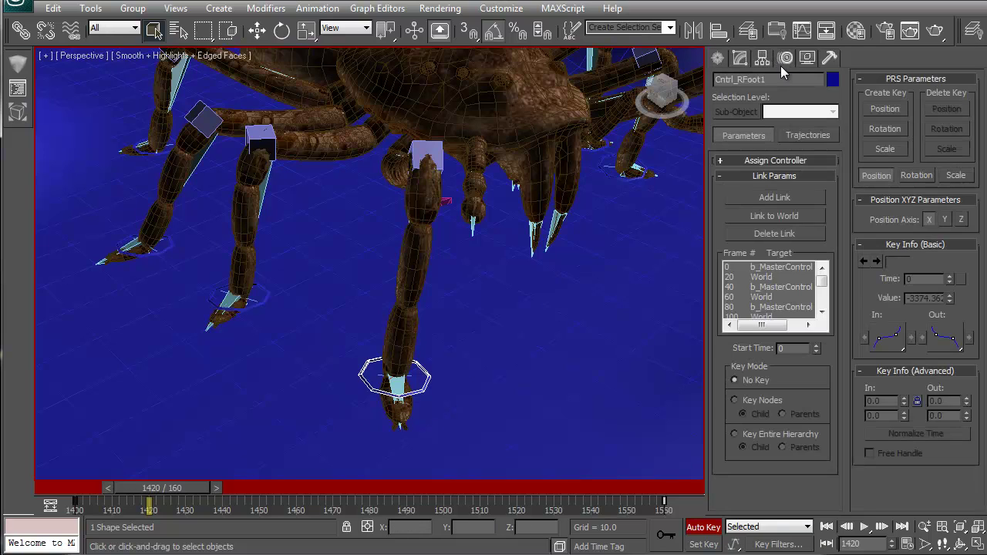
pyautogui.moveTo(820, 284); pyautogui.dragTo(820, 307)
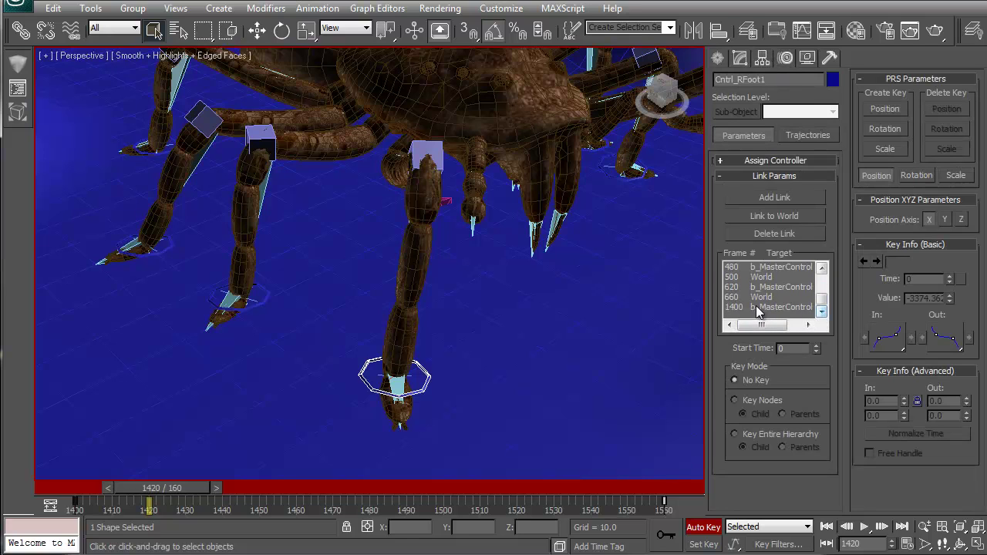
pyautogui.keyDown('alt'); pyautogui.moveTo(553, 325); pyautogui.dragTo(545, 303, button='middle'); pyautogui.keyUp('alt')
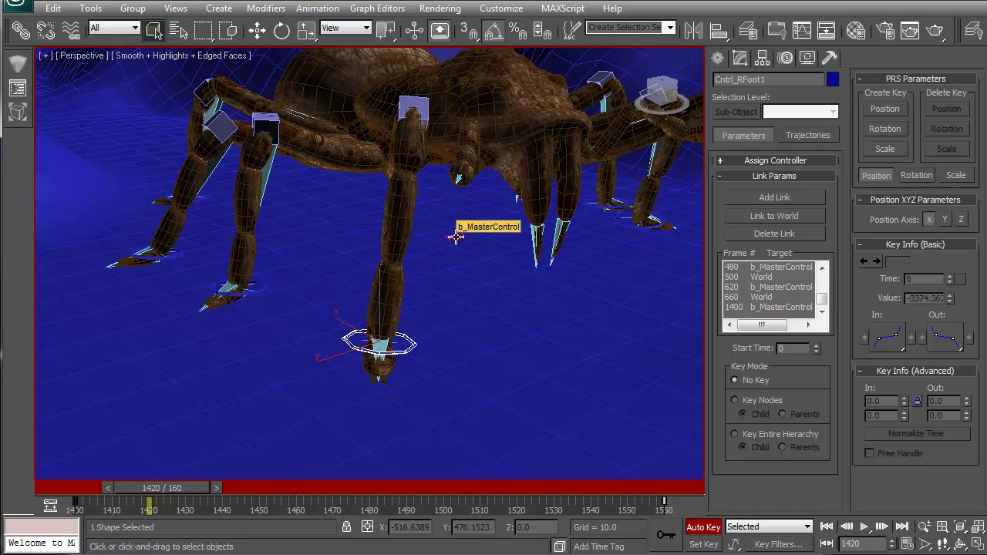
pyautogui.moveTo(458, 240); pyautogui.dragTo(421, 274, button='middle')
pyautogui.moveTo(451, 322)
pyautogui.keyDown('alt'); pyautogui.mouseDown(button='middle')
pyautogui.moveTo(424, 329)
pyautogui.moveTo(453, 314)
pyautogui.mouseUp(button='middle'); pyautogui.keyUp('alt')
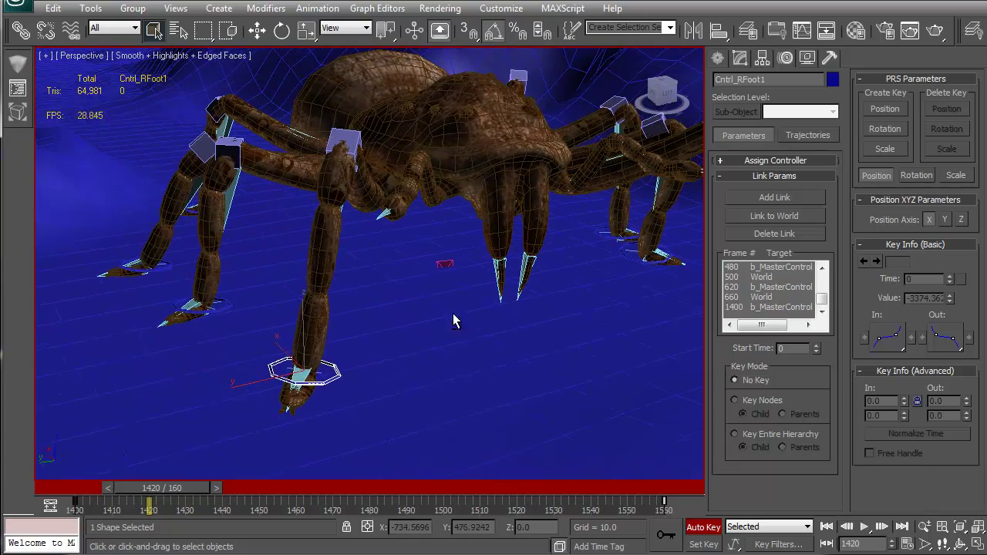
# Select b_MasterControl, try moving it across the ground at frame 1420, and undo the move.
pyautogui.click(445, 264)
pyautogui.press('w')
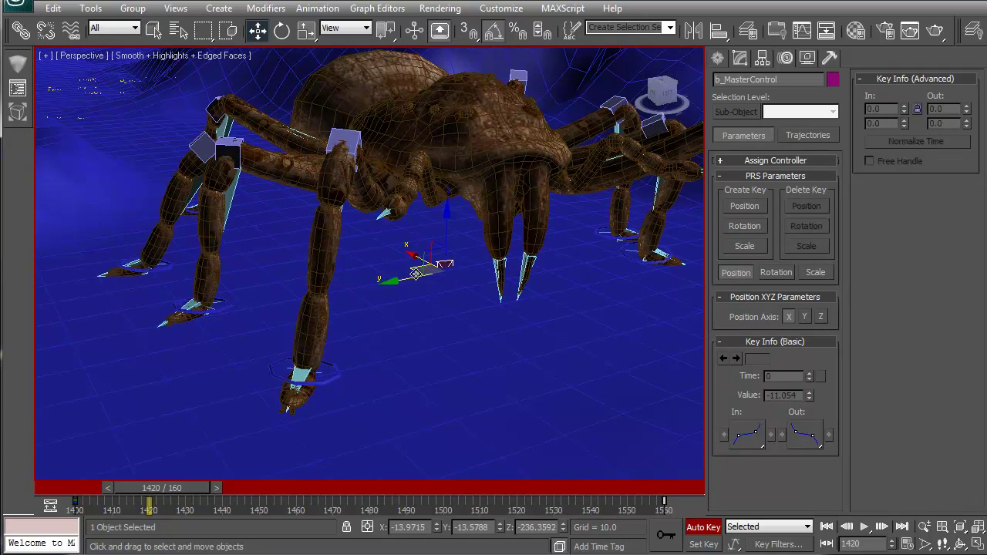
pyautogui.keyDown('alt'); pyautogui.moveTo(426, 266); pyautogui.dragTo(270, 227, button='middle'); pyautogui.keyUp('alt')
pyautogui.moveTo(270, 227); pyautogui.dragTo(408, 201)
pyautogui.hotkey('ctrl', 'z')
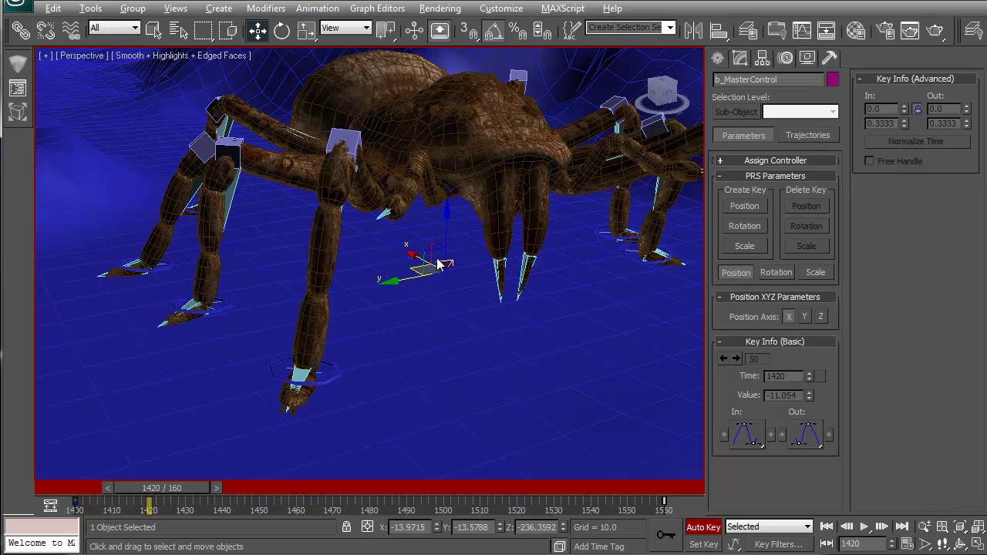
# Examine b_root and the front foot control in wireframe and shaded display, and scrub back to frame 1400.
pyautogui.keyDown('alt'); pyautogui.moveTo(445, 264); pyautogui.dragTo(428, 255, button='middle'); pyautogui.keyUp('alt')
pyautogui.press('7')
pyautogui.moveTo(385, 145); pyautogui.dragTo(406, 205, button='middle')
pyautogui.press('F3')
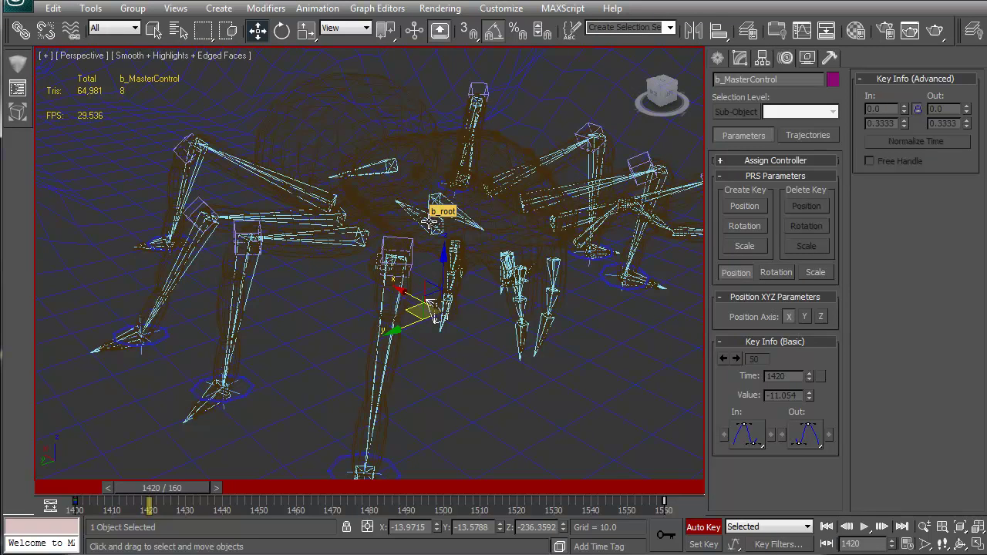
pyautogui.hotkey('alt', 'x')
pyautogui.keyDown('alt'); pyautogui.moveTo(429, 221); pyautogui.dragTo(380, 283, button='middle'); pyautogui.keyUp('alt')
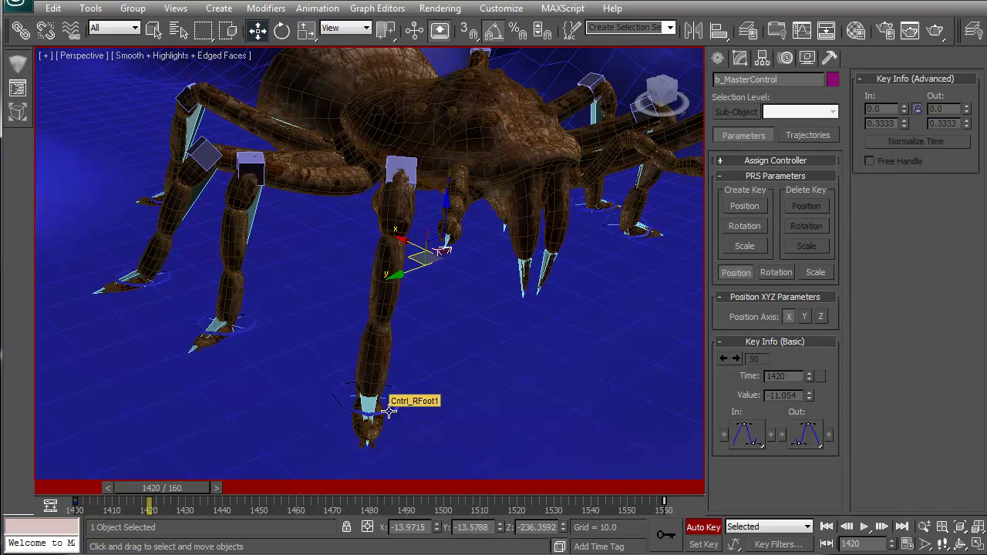
pyautogui.press('7')
pyautogui.moveTo(181, 483); pyautogui.dragTo(150, 486)
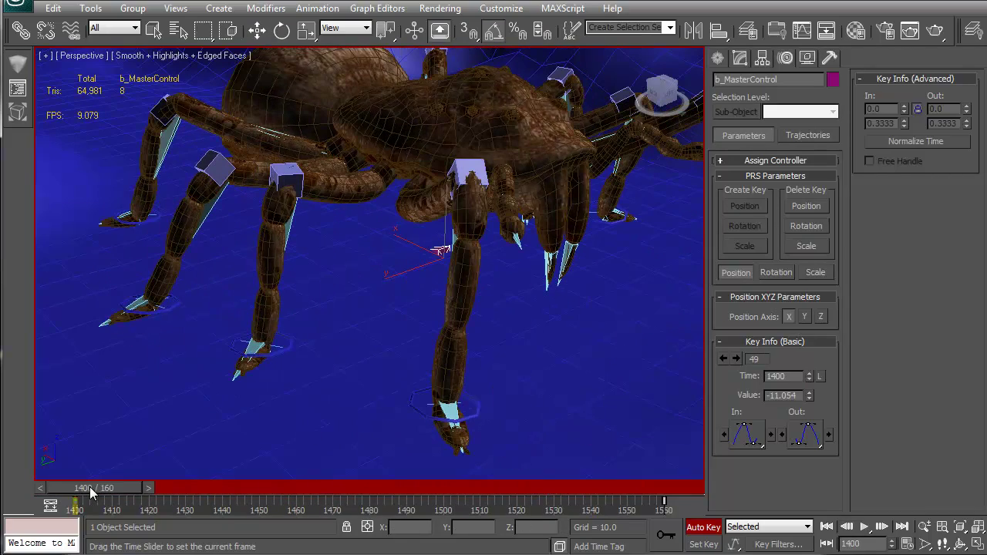
# Copy Cntrl_RFoot1's world X position of -524.076 from frame 1400 to frame 1420.
pyautogui.press('w')
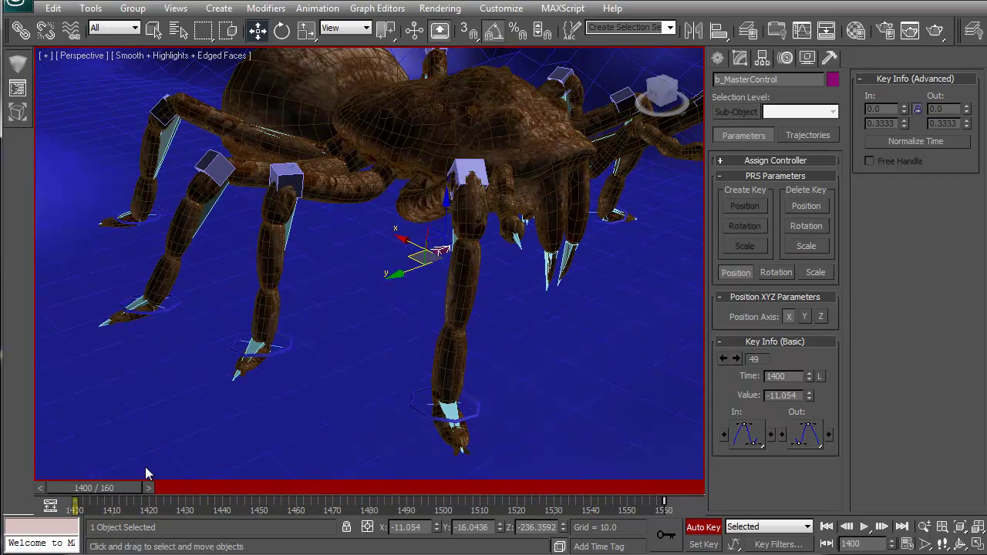
pyautogui.click(468, 420)
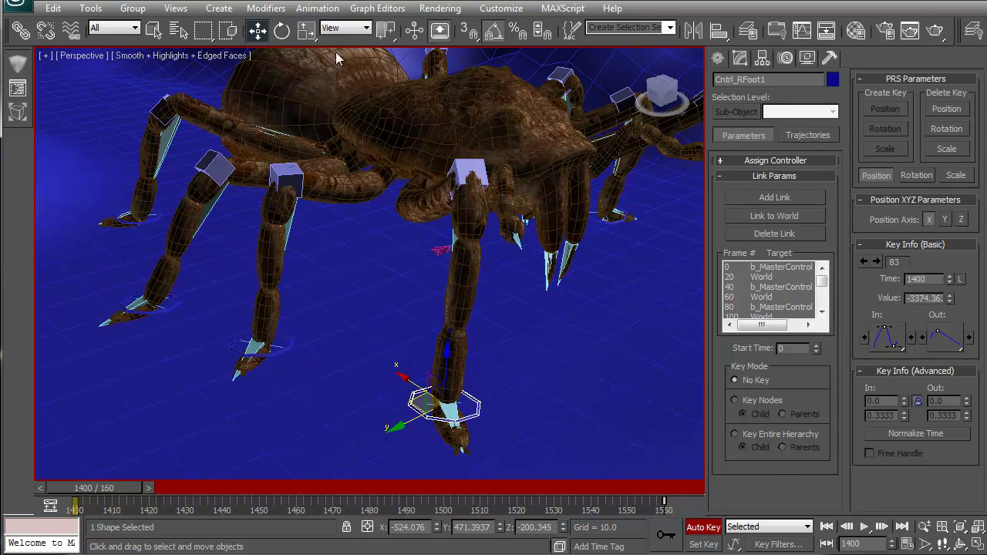
pyautogui.press('7')
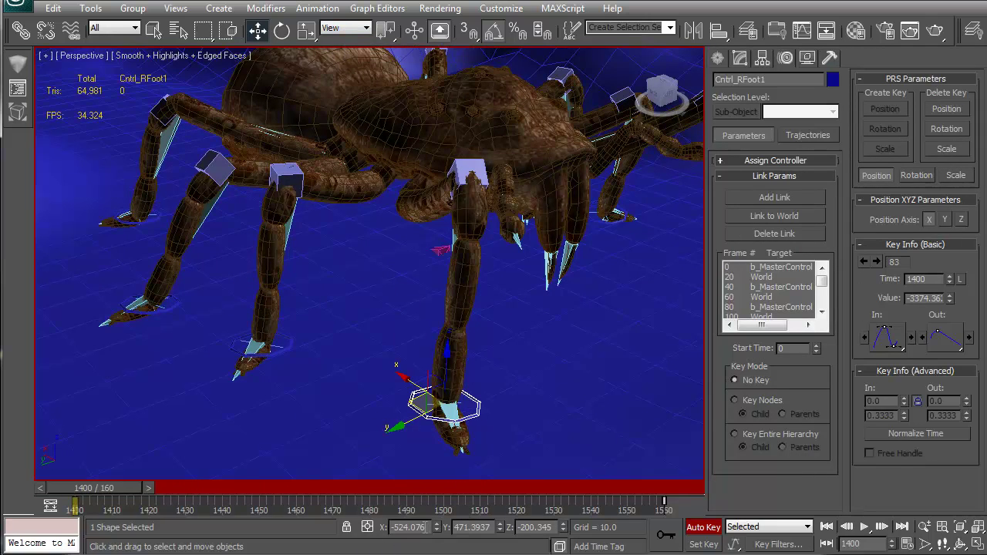
pyautogui.doubleClick(425, 527)
pyautogui.hotkey('ctrl', 'c')
pyautogui.moveTo(114, 488); pyautogui.dragTo(183, 497)
pyautogui.press('w')
pyautogui.press('7')
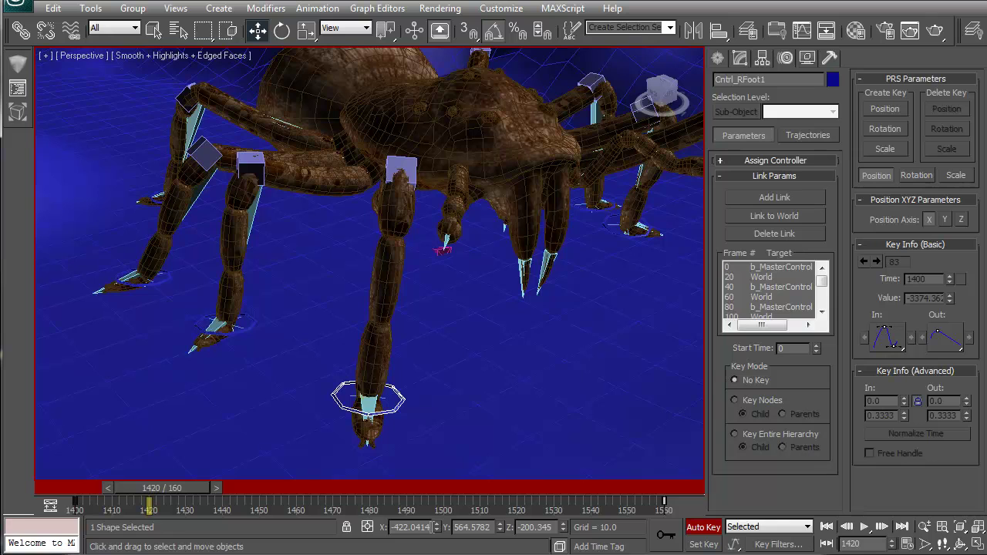
pyautogui.moveTo(432, 528); pyautogui.dragTo(344, 530)
pyautogui.hotkey('ctrl', 'v')
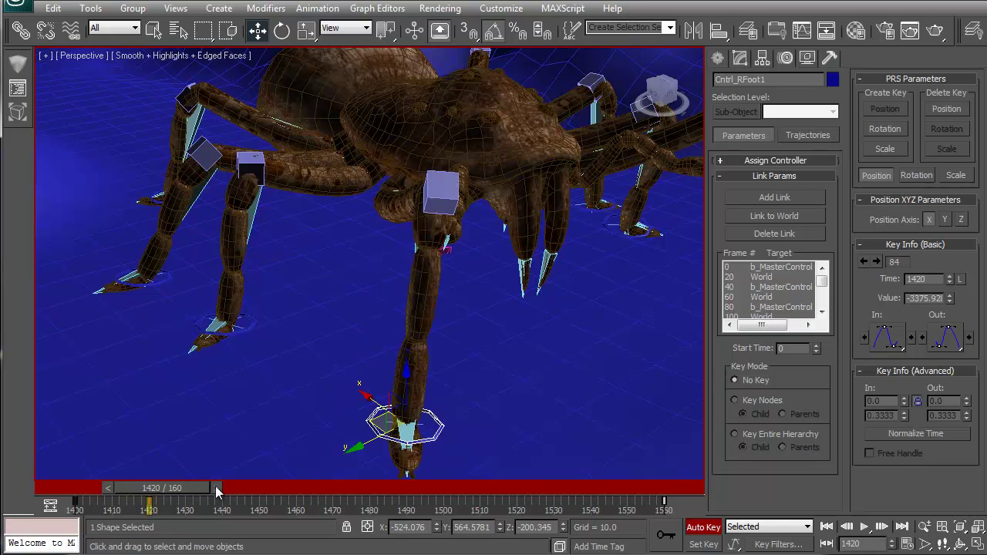
# Copy Cntrl_RFoot1's world Y position of 471.3937 from frame 1400 to frame 1420.
pyautogui.press('7')
pyautogui.moveTo(174, 495)
pyautogui.mouseDown()
pyautogui.moveTo(102, 489)
pyautogui.moveTo(182, 493)
pyautogui.mouseUp()
pyautogui.doubleClick(492, 528)
pyautogui.hotkey('ctrl', 'c')
pyautogui.press('w')
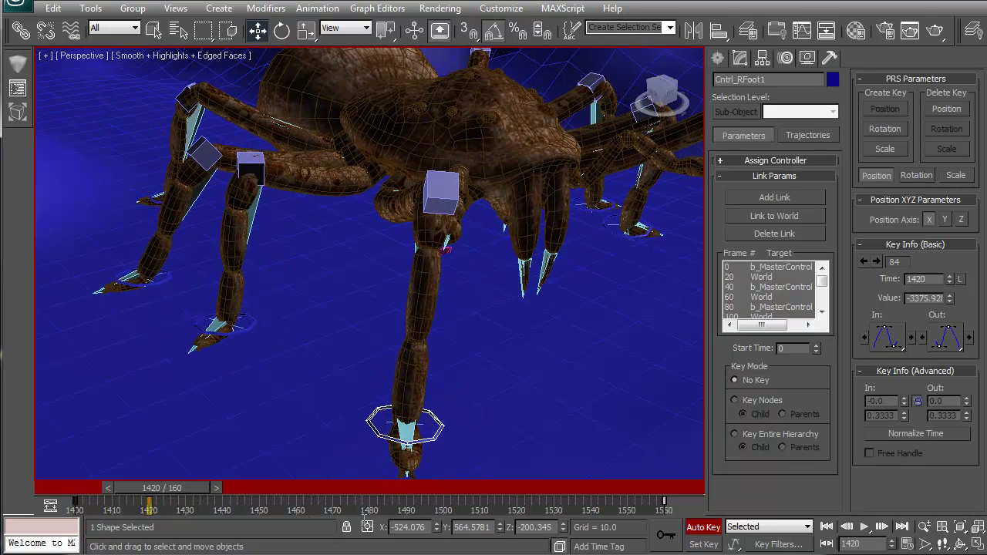
pyautogui.moveTo(493, 527); pyautogui.dragTo(371, 519)
pyautogui.hotkey('ctrl', 'v')
pyautogui.press('7')
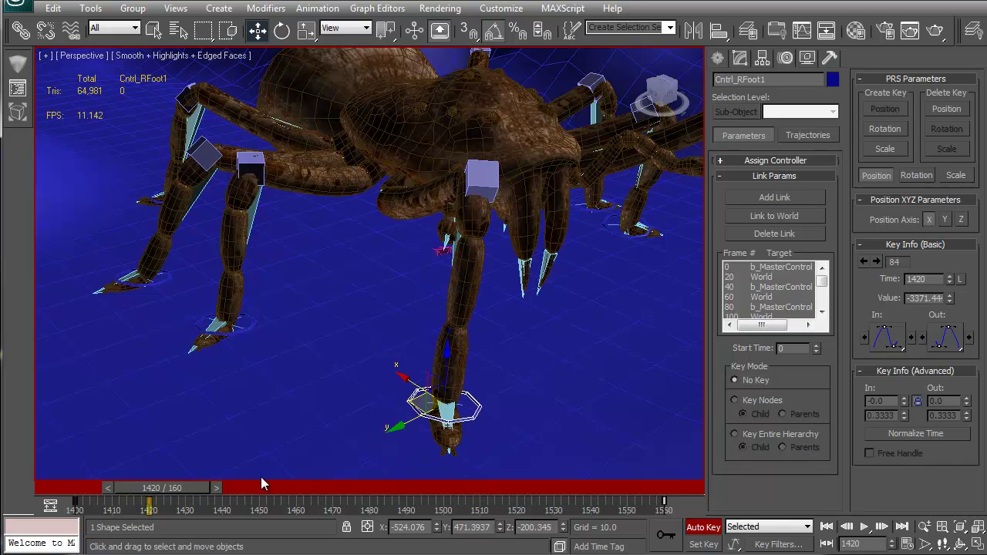
# Scrub between frames 1420 and 1400 and examine the front foot control up close for sliding.
pyautogui.press('q')
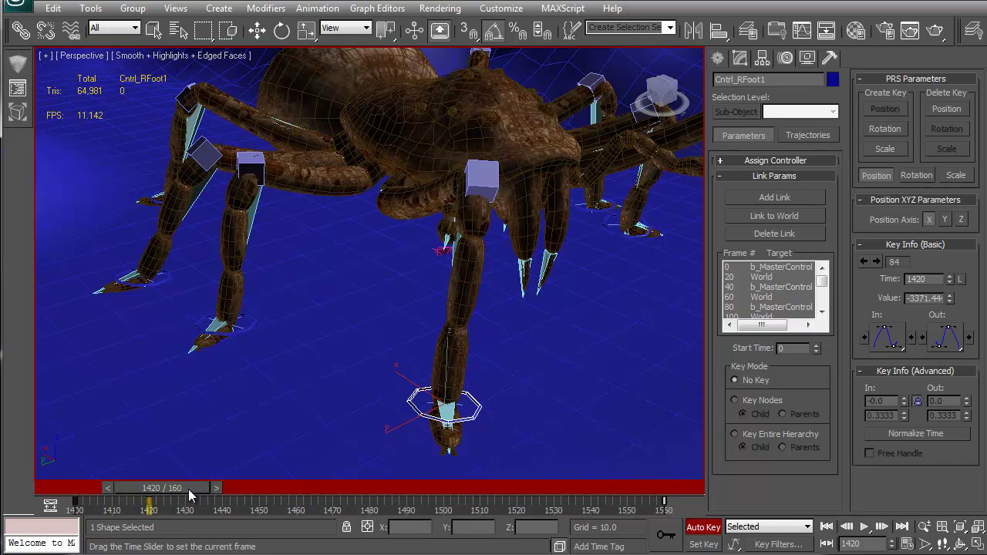
pyautogui.moveTo(189, 495); pyautogui.dragTo(136, 476)
pyautogui.moveTo(432, 392); pyautogui.dragTo(381, 330, button='middle')
pyautogui.scroll(5, 452, 385)
pyautogui.moveTo(452, 386); pyautogui.dragTo(398, 216, button='middle')
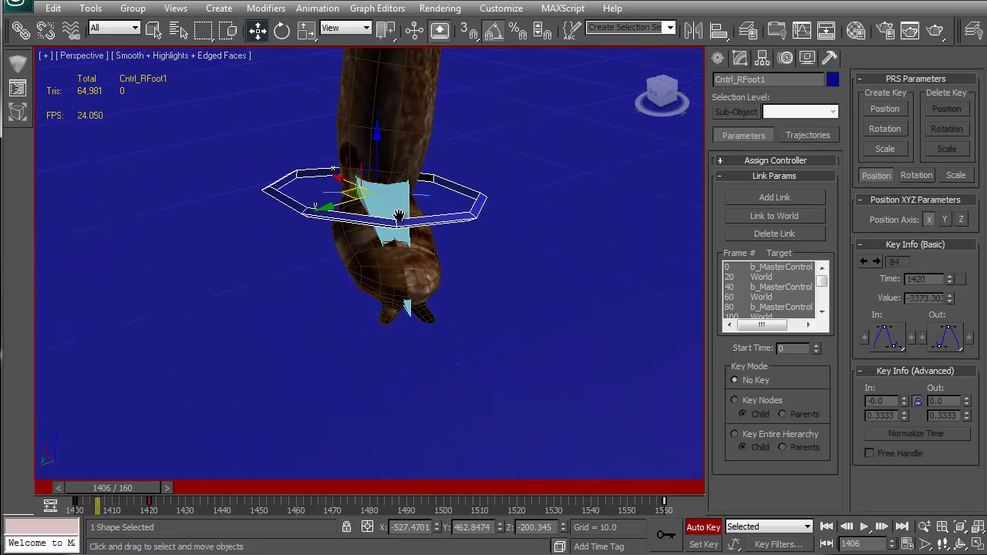
pyautogui.press('7')
pyautogui.press('7')
pyautogui.moveTo(122, 493); pyautogui.dragTo(77, 486)
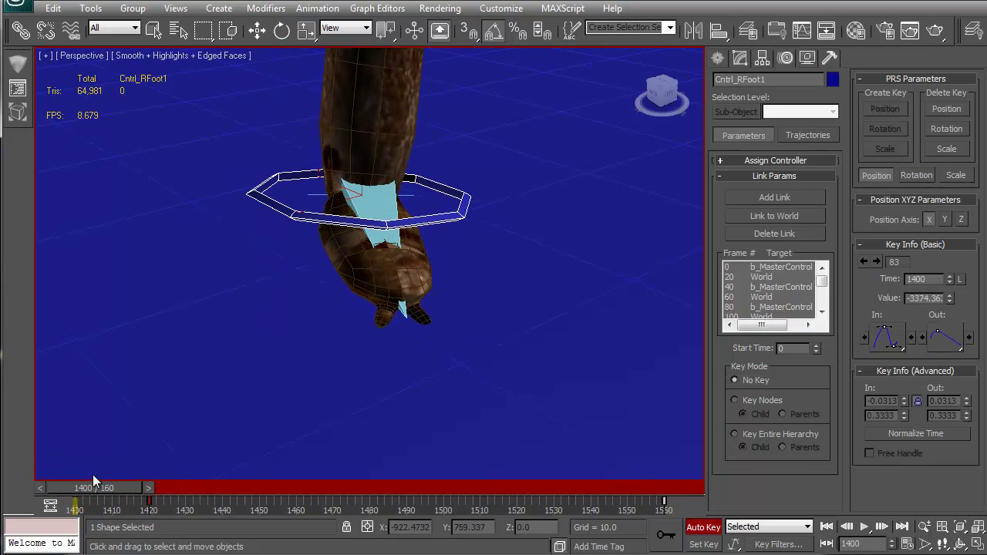
pyautogui.press('w')
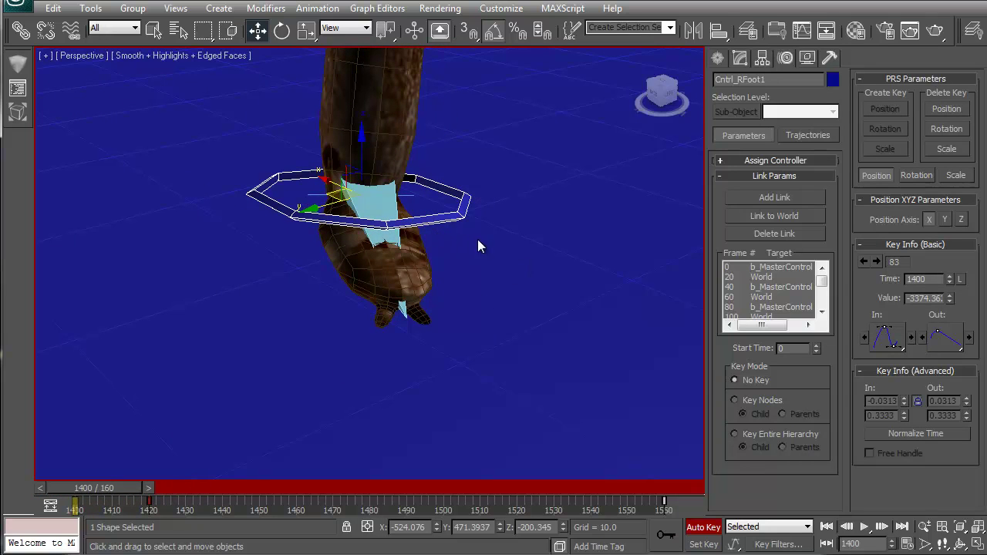
# Open the Curve Editor for Cntrl_RFoot1 and examine its X and Y Position curves around frames 1400 to 1420.
pyautogui.rightClick(531, 216)
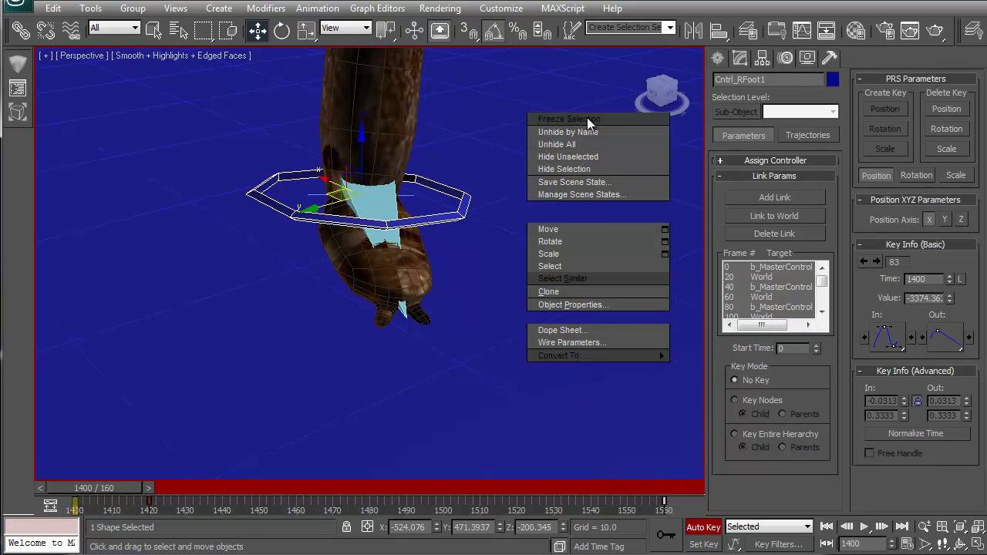
pyautogui.click(568, 319)
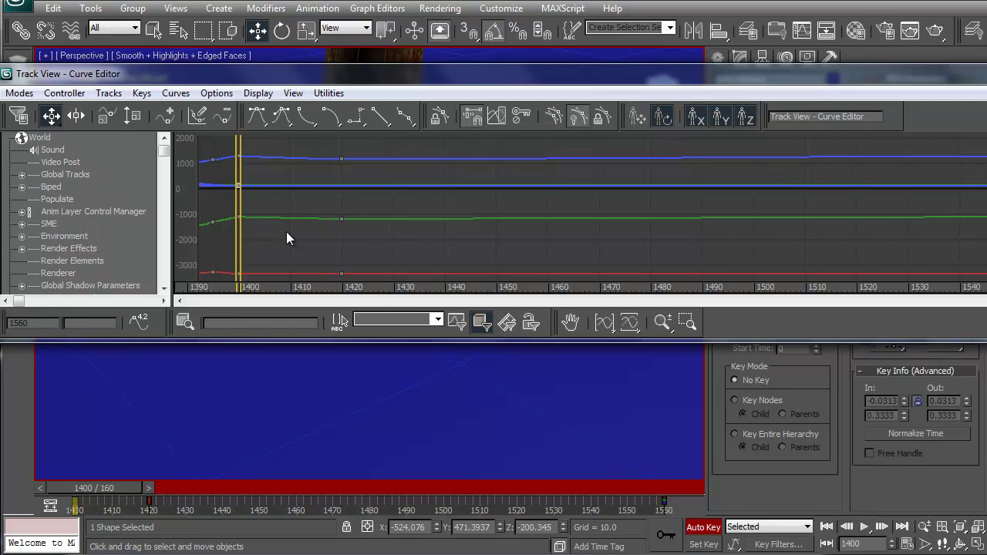
pyautogui.moveTo(286, 231); pyautogui.dragTo(315, 225, button='middle')
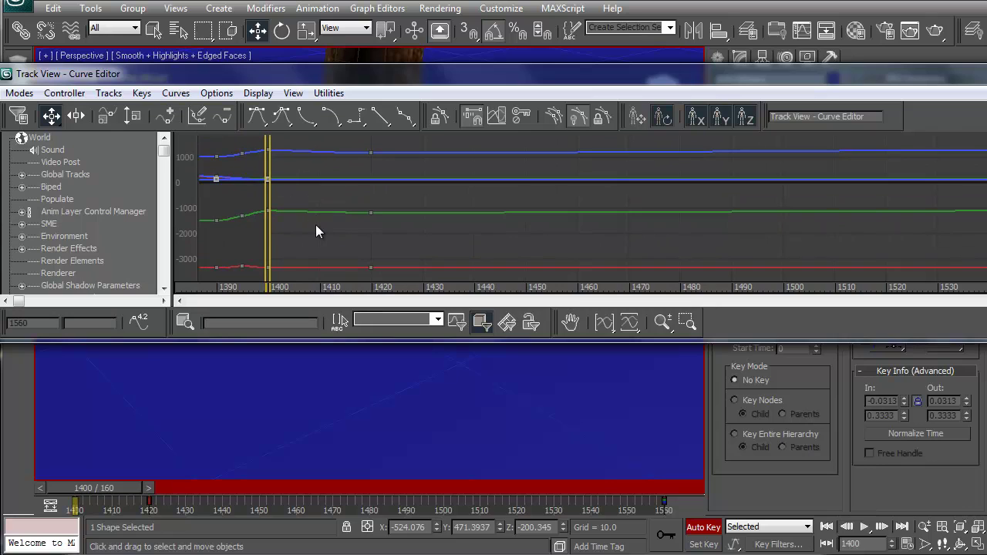
pyautogui.moveTo(137, 243); pyautogui.dragTo(110, 79)
pyautogui.click(110, 226)
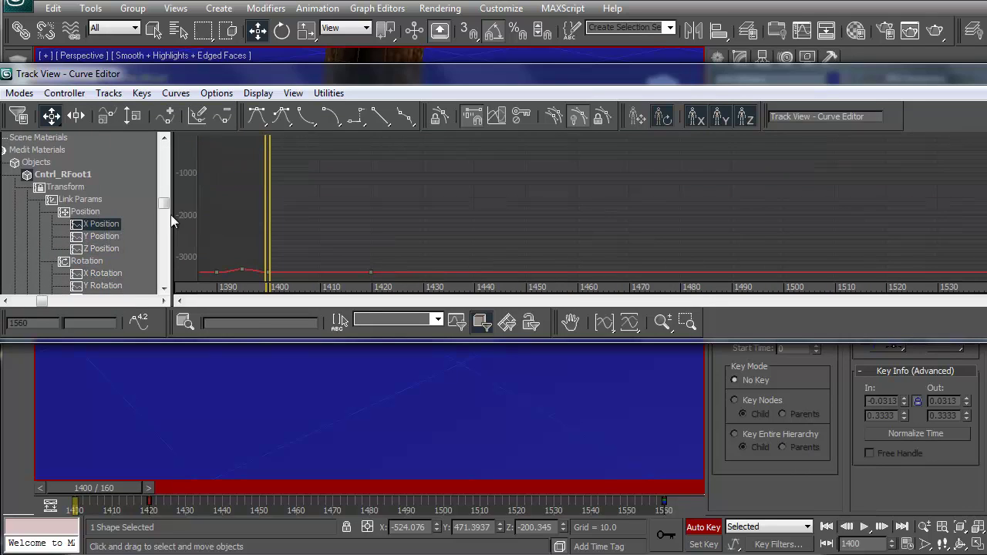
pyautogui.moveTo(311, 228); pyautogui.dragTo(317, 160, button='middle')
pyautogui.scroll(2, 304, 223)
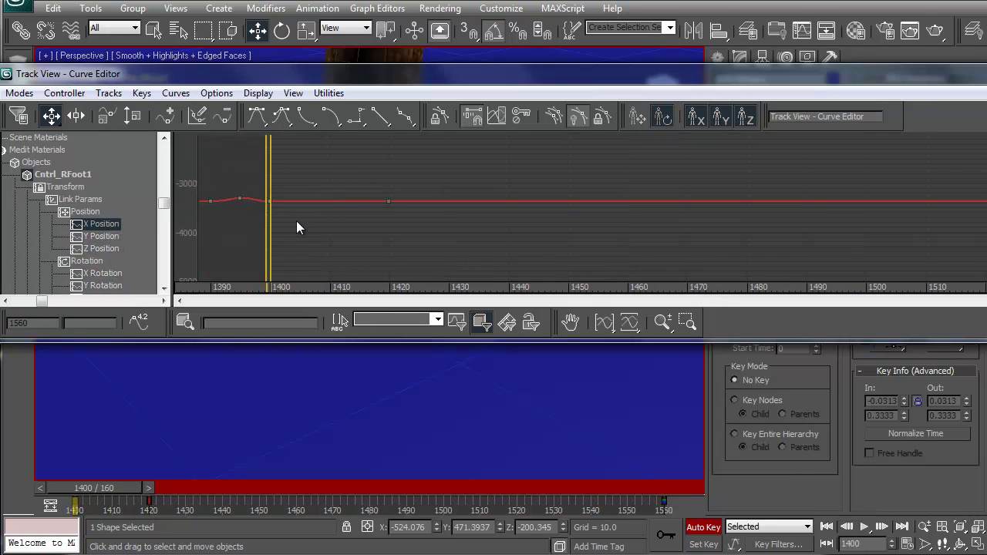
pyautogui.scroll(2, 297, 221)
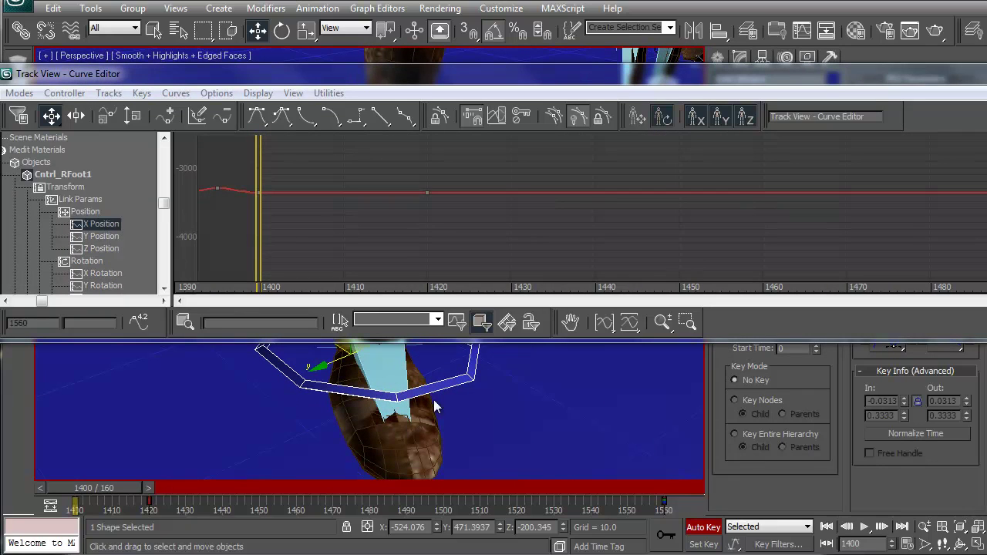
pyautogui.click(450, 384)
pyautogui.click(113, 224)
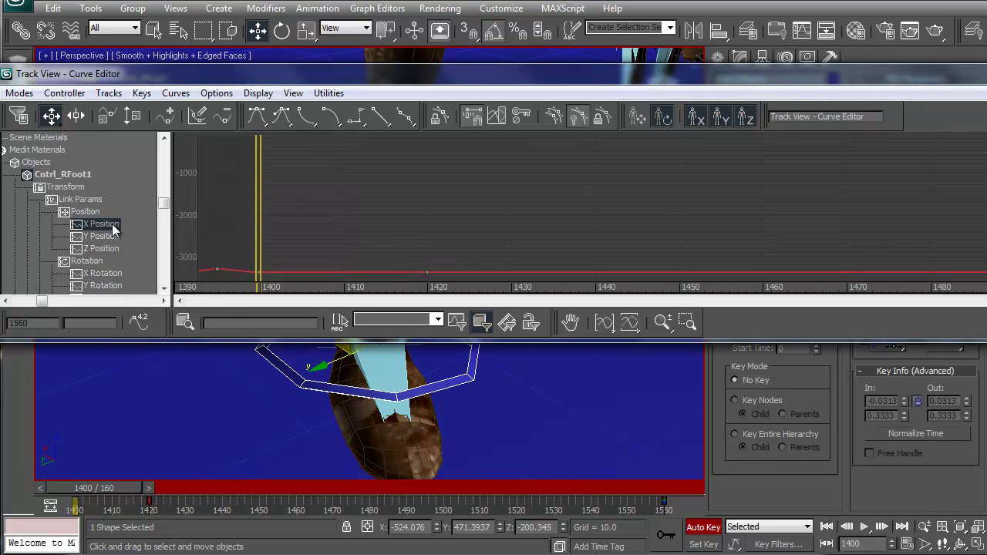
pyautogui.click(108, 237)
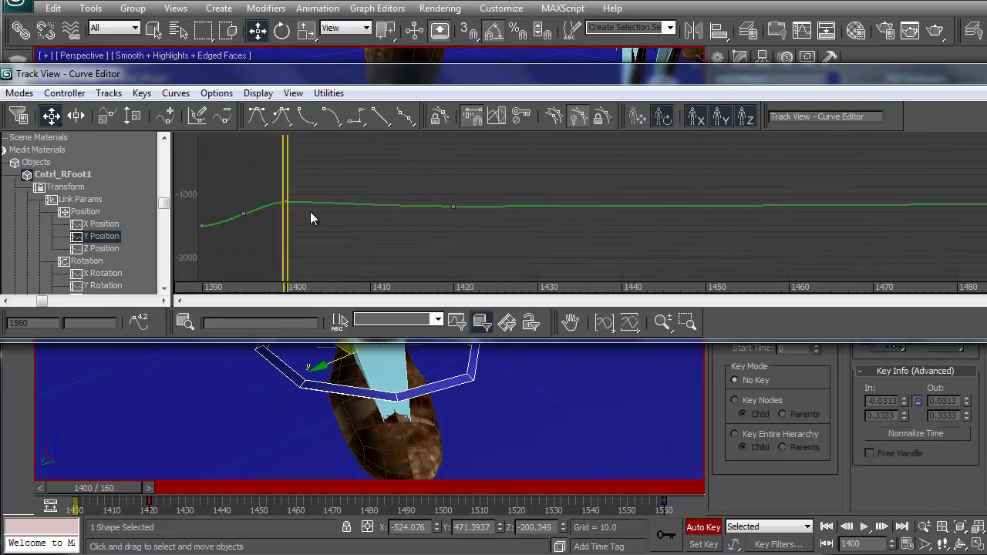
# On the Z Position curve, set linear out tangents for the frame 1400 key and linear in tangents for the frame 1420 key.
pyautogui.click(92, 249)
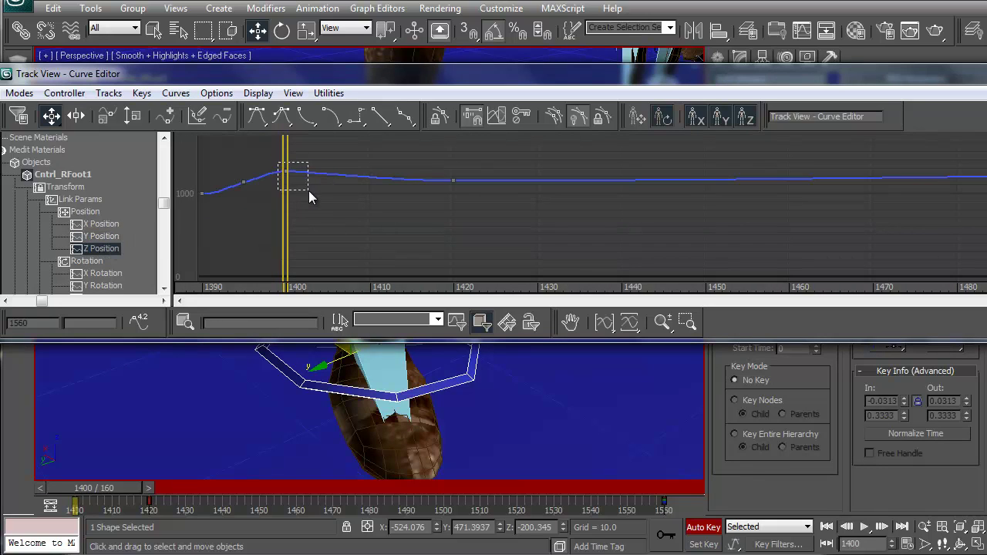
pyautogui.click(284, 171)
pyautogui.moveTo(246, 222); pyautogui.dragTo(986, 208, button='middle')
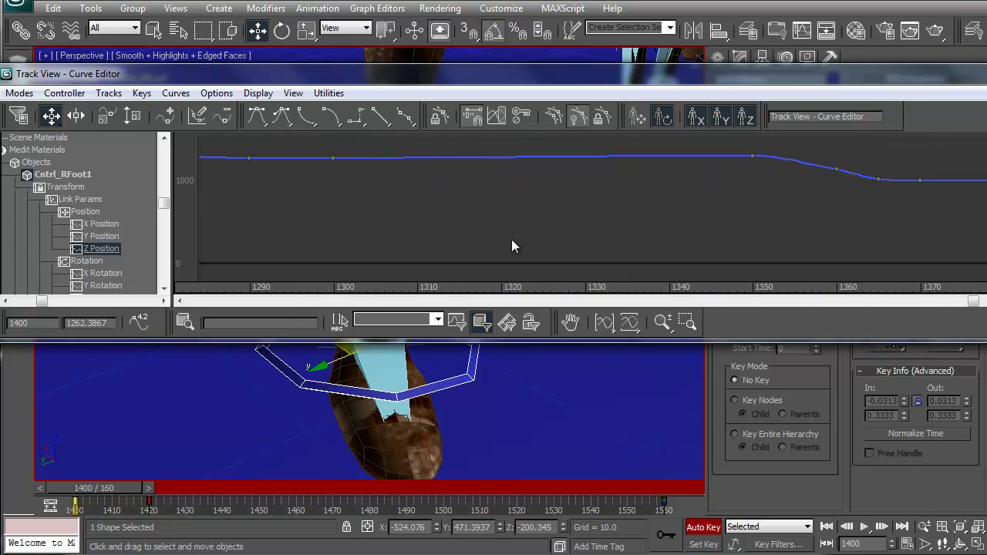
pyautogui.moveTo(745, 234); pyautogui.dragTo(368, 228, button='middle')
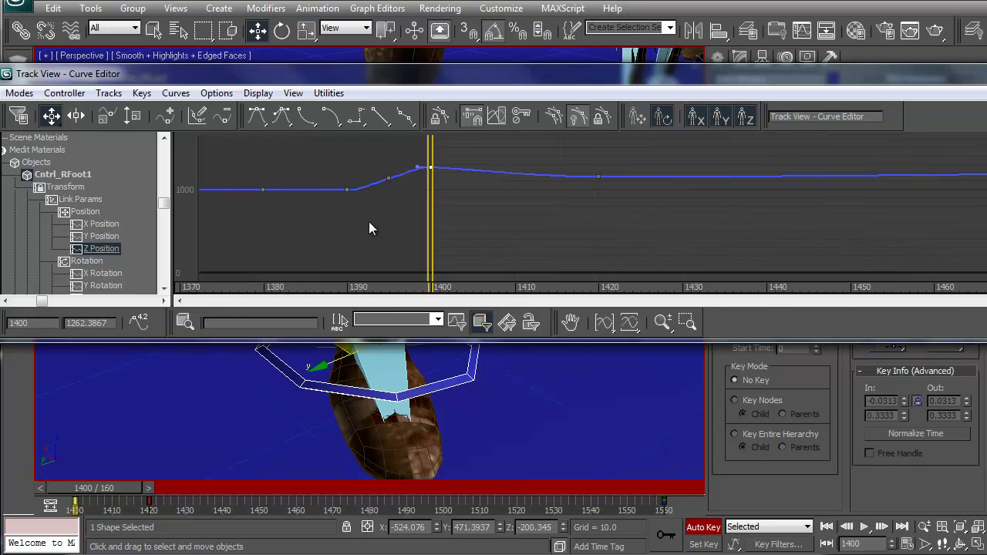
pyautogui.moveTo(468, 201); pyautogui.dragTo(409, 219, button='middle')
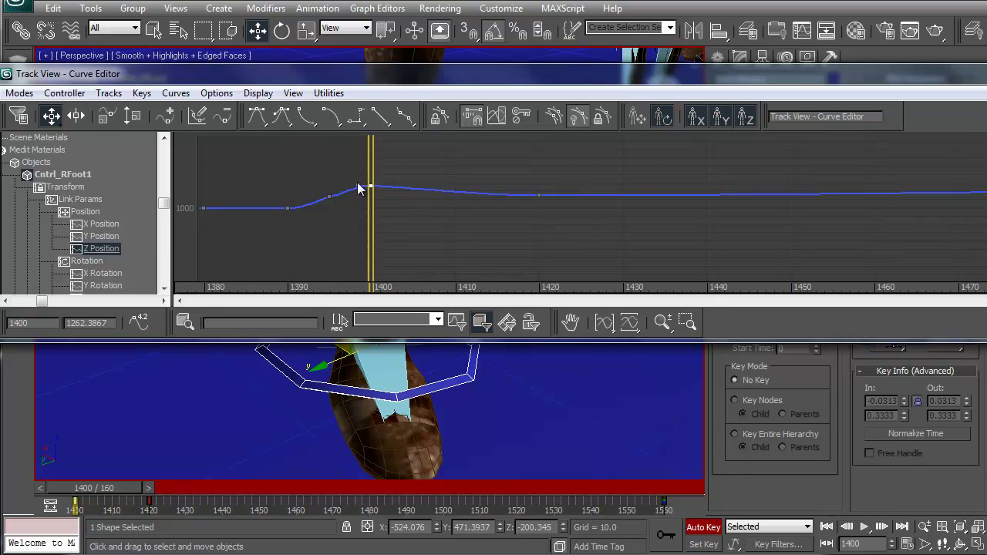
pyautogui.moveTo(380, 116); pyautogui.dragTo(383, 192)
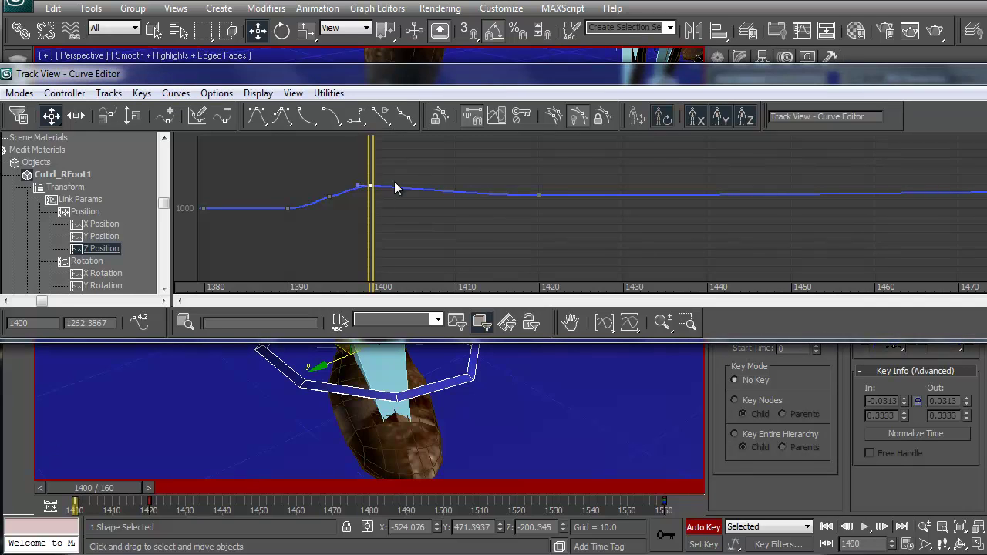
pyautogui.click(539, 194)
pyautogui.moveTo(385, 123); pyautogui.dragTo(378, 170)
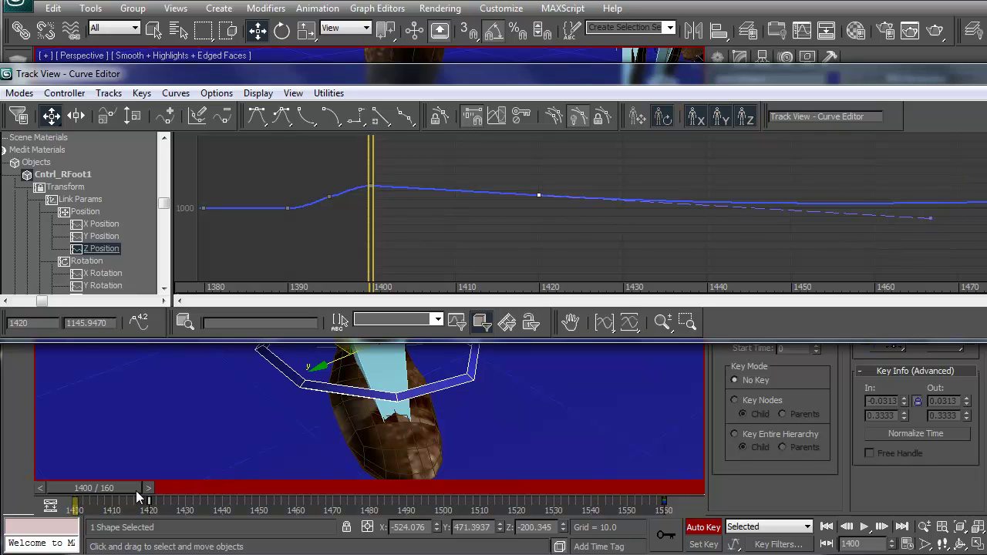
# On the Y Position curve, make the frame 1400 key's out tangent and the frame 1420 key's in tangent linear.
pyautogui.click(102, 236)
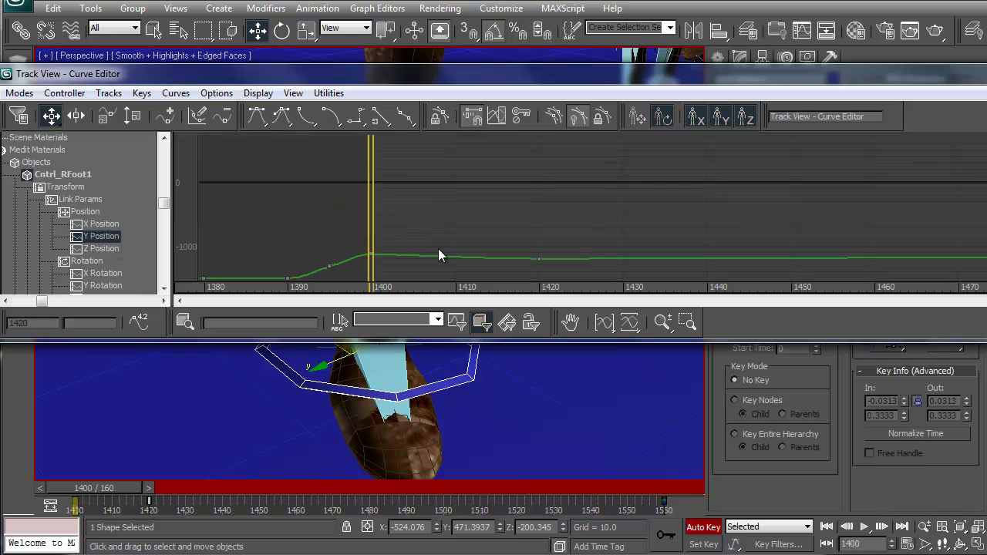
pyautogui.moveTo(438, 255); pyautogui.dragTo(463, 167, button='middle')
pyautogui.moveTo(374, 219); pyautogui.dragTo(374, 219)
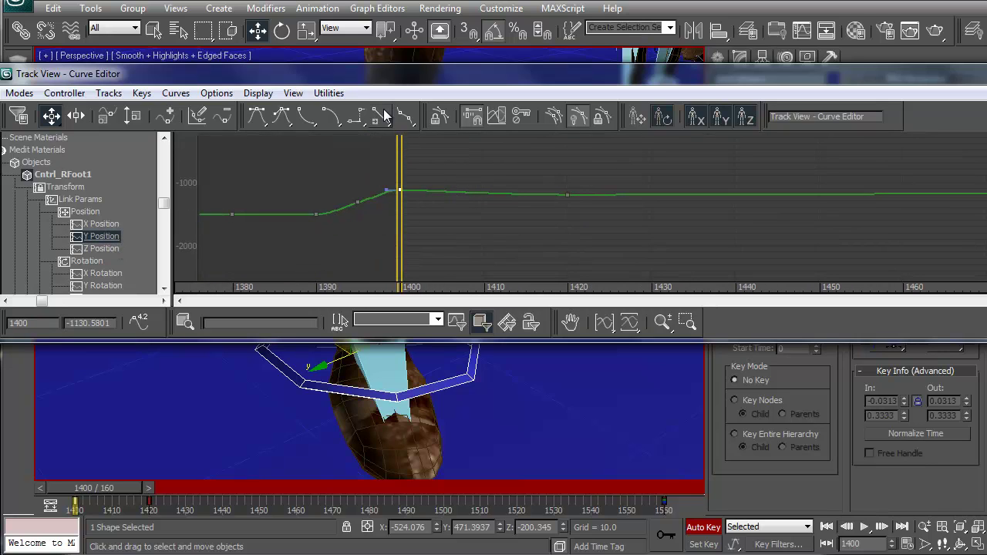
pyautogui.moveTo(380, 115); pyautogui.dragTo(378, 186)
pyautogui.moveTo(621, 241); pyautogui.dragTo(621, 241)
pyautogui.moveTo(381, 117); pyautogui.dragTo(382, 164)
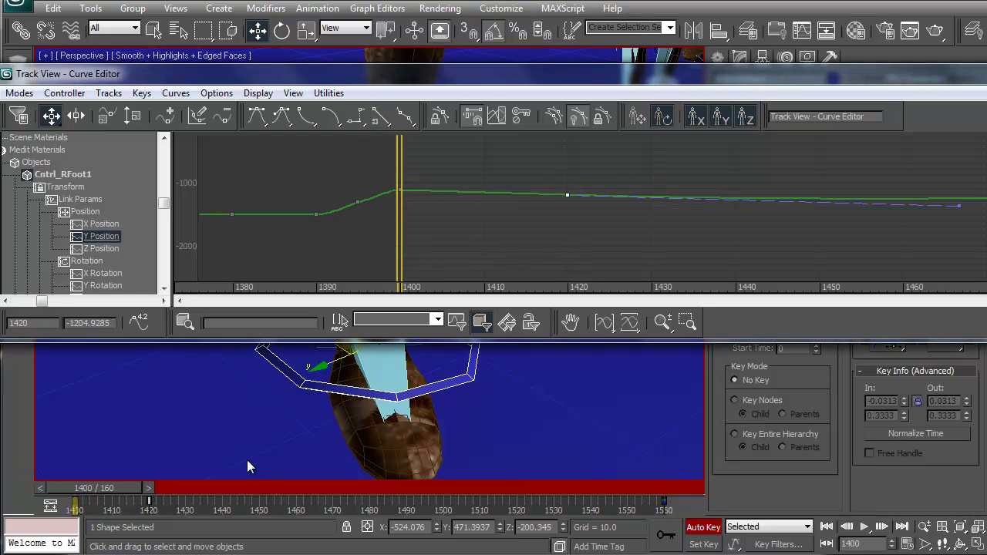
# Reapply the linear out tangent at frame 1400 and linear in tangent at frame 1420 on the Z Position curve.
pyautogui.click(101, 250)
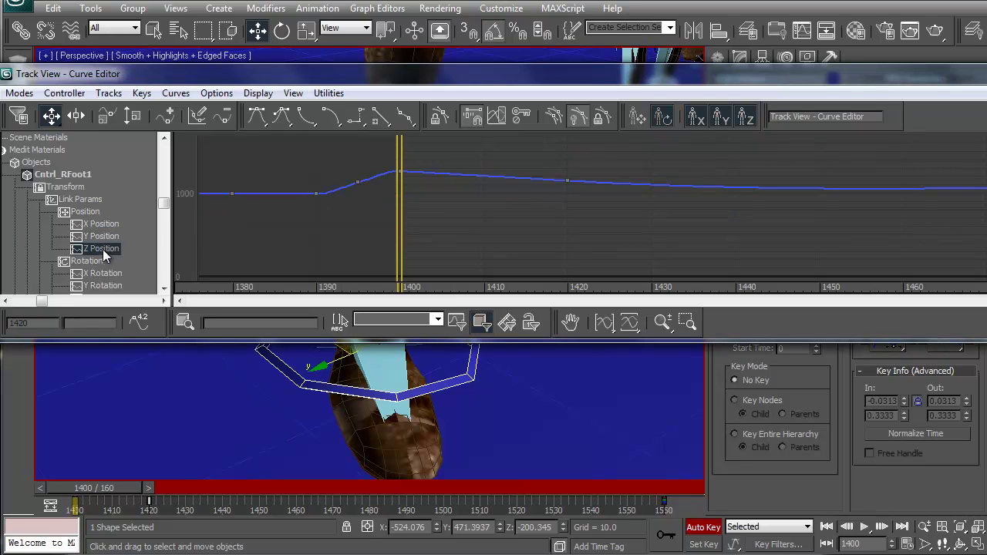
pyautogui.click(400, 172)
pyautogui.moveTo(383, 121); pyautogui.dragTo(385, 194)
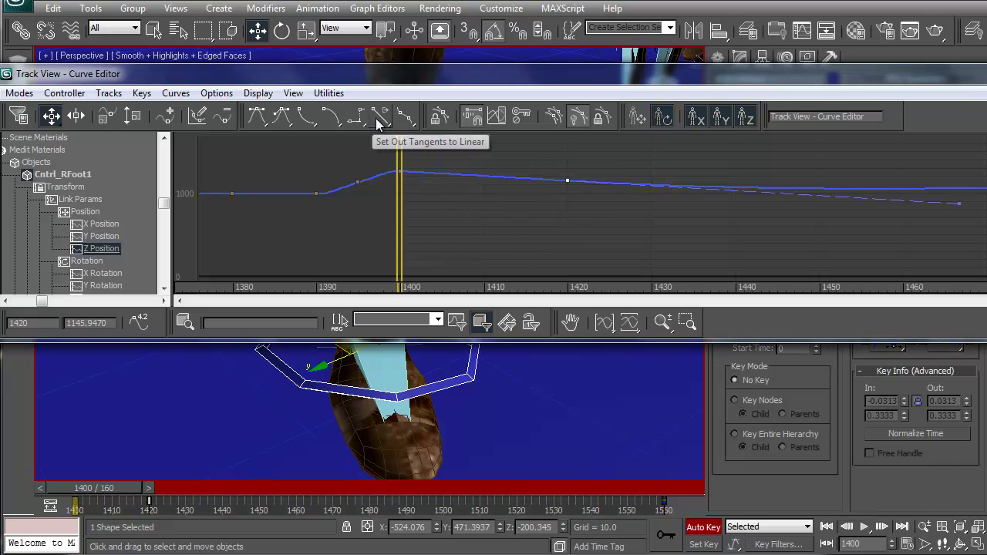
pyautogui.moveTo(381, 117); pyautogui.dragTo(383, 172)
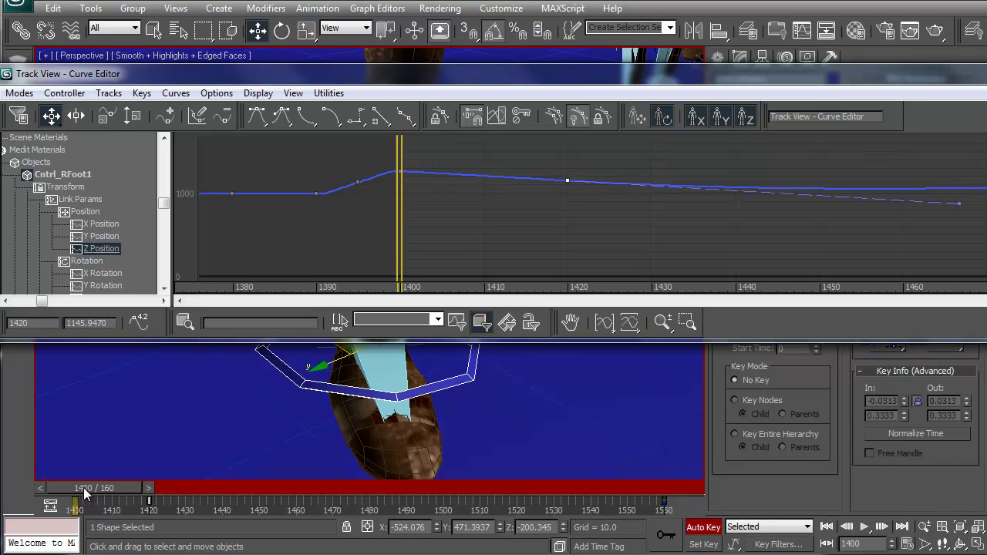
# Move the Curve Editor clear of the foot and scrub between frames 1412 and 1400 to check for sliding.
pyautogui.moveTo(83, 487)
pyautogui.mouseDown()
pyautogui.moveTo(140, 485)
pyautogui.moveTo(126, 484)
pyautogui.mouseUp()
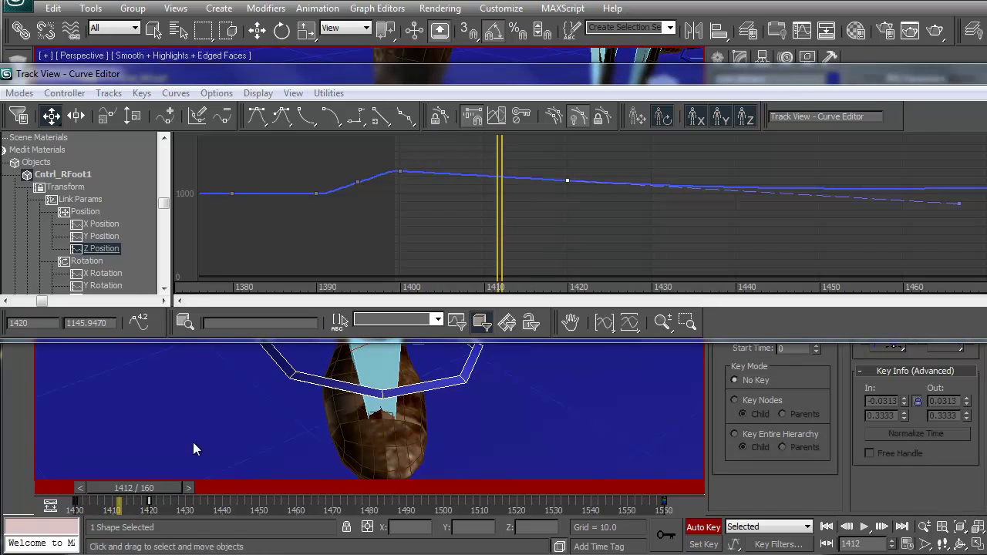
pyautogui.press('w')
pyautogui.moveTo(783, 75); pyautogui.dragTo(782, 7)
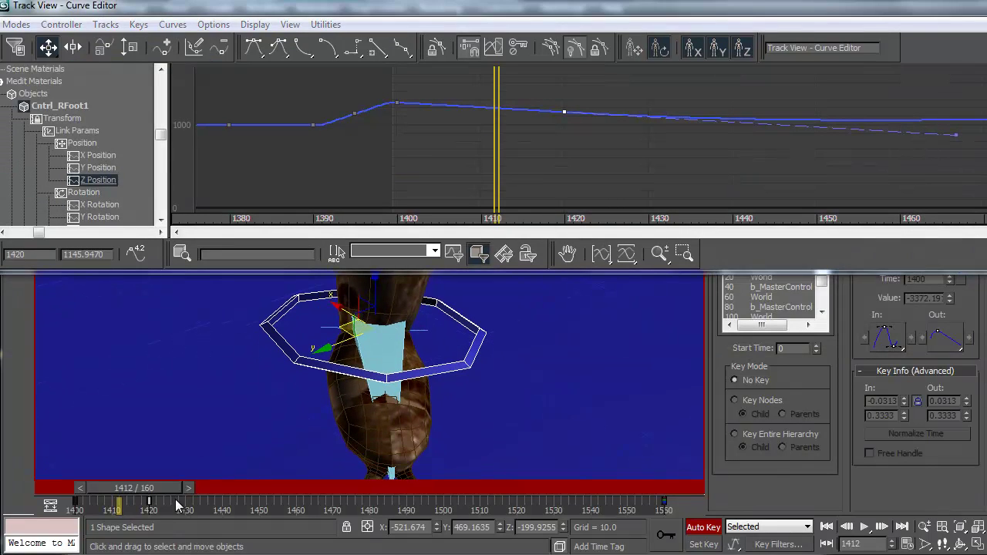
pyautogui.moveTo(150, 487)
pyautogui.mouseDown()
pyautogui.moveTo(113, 489)
pyautogui.moveTo(208, 483)
pyautogui.moveTo(118, 487)
pyautogui.mouseUp()
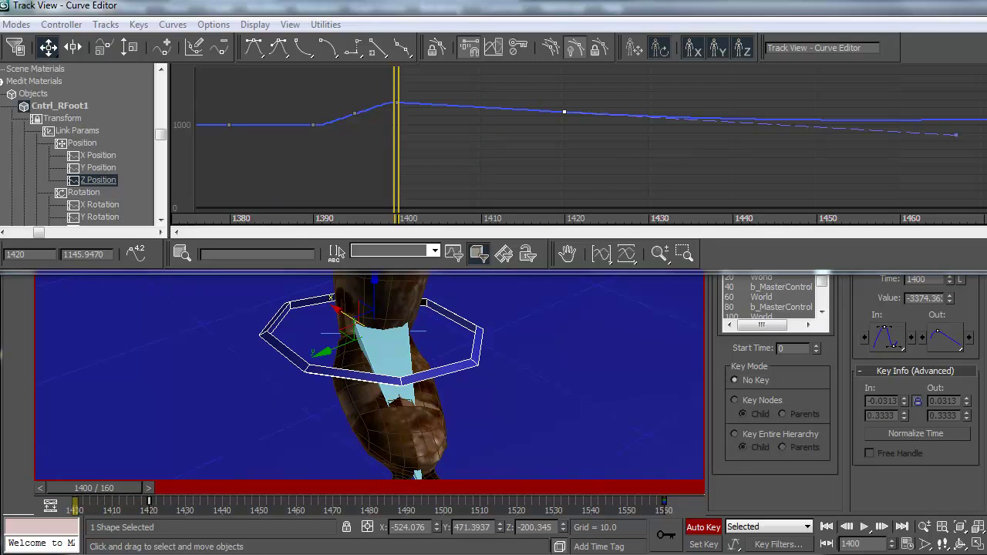
# Close the Curve Editor and match the right foot control's rotation at frame 1420 to frame 1400, with X -5.2894 and Y 4.6871.
pyautogui.click(984, 4)
pyautogui.press('e')
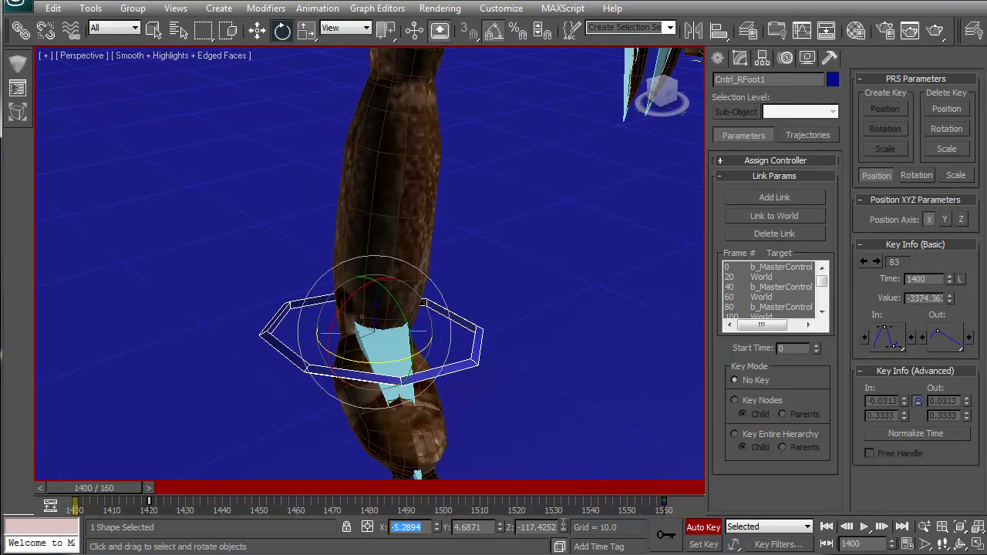
pyautogui.moveTo(99, 491); pyautogui.dragTo(174, 492)
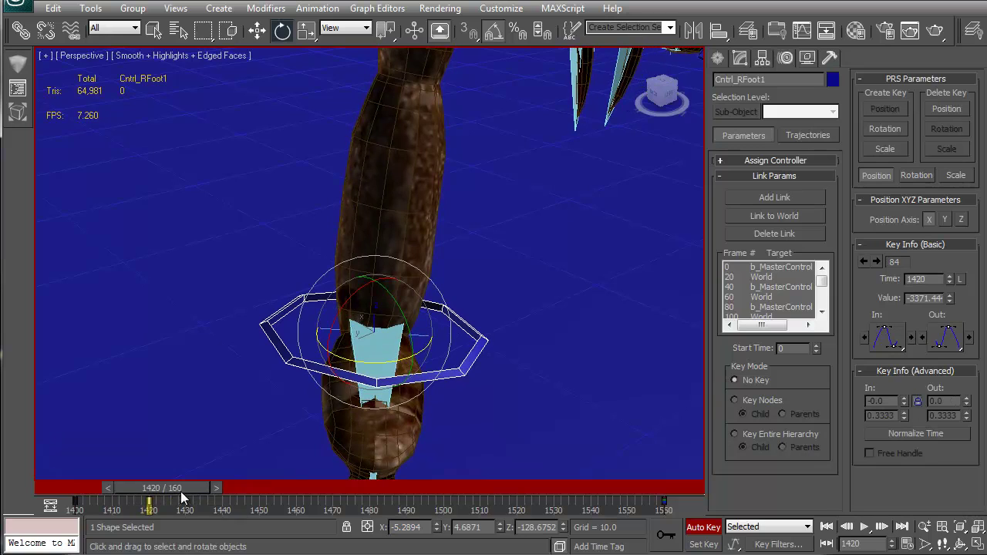
pyautogui.moveTo(182, 499); pyautogui.dragTo(77, 494)
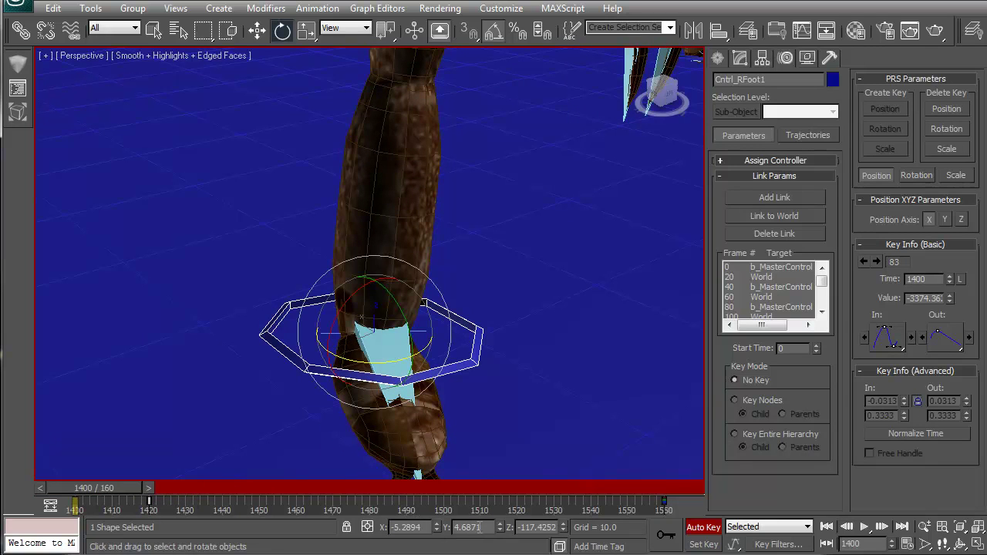
pyautogui.moveTo(143, 488); pyautogui.dragTo(176, 483)
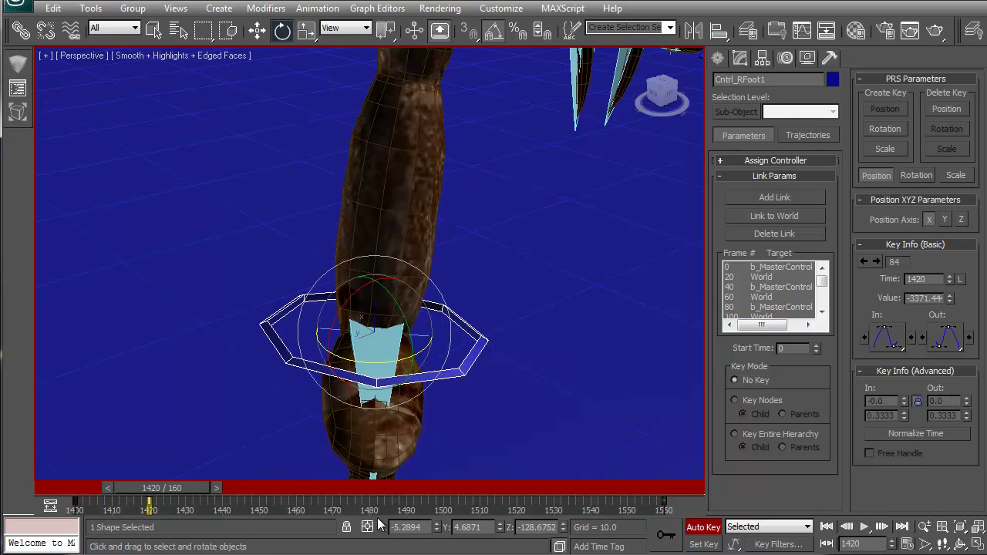
# Copy the right foot control's Z rotation of -117.4252 from frame 1400 to frame 1420.
pyautogui.moveTo(176, 490); pyautogui.dragTo(96, 491)
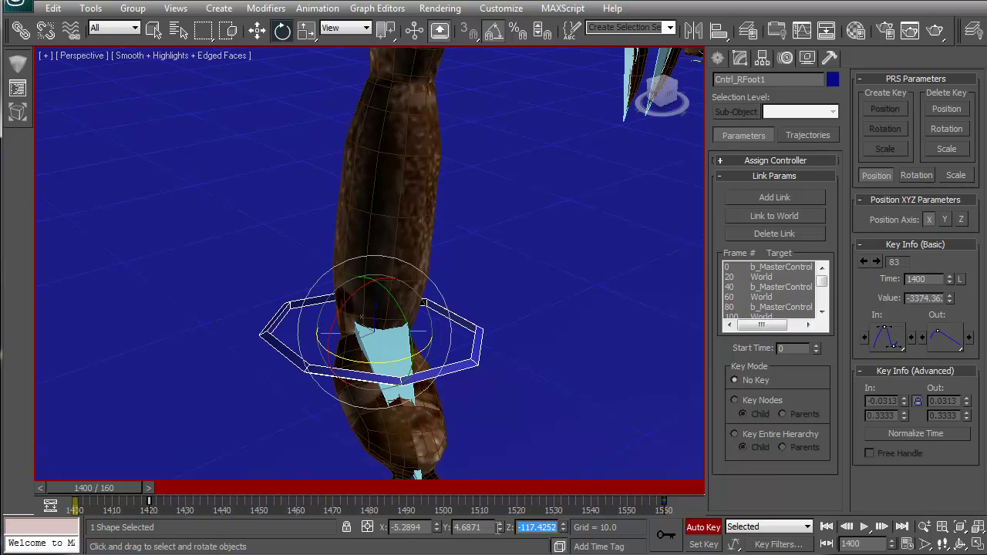
pyautogui.moveTo(99, 494); pyautogui.dragTo(169, 488)
pyautogui.press('e')
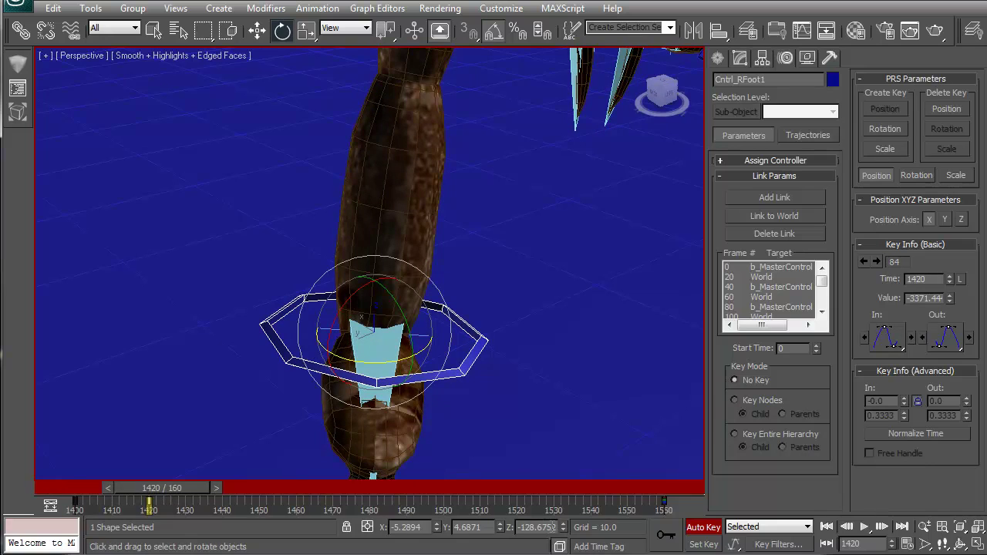
pyautogui.moveTo(474, 330); pyautogui.dragTo(472, 328)
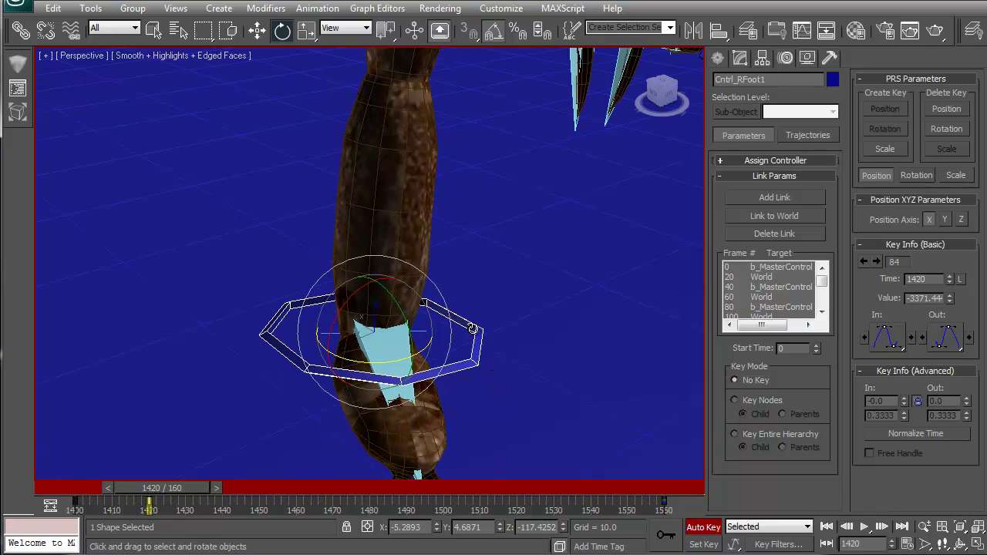
pyautogui.press('w')
pyautogui.moveTo(193, 490); pyautogui.dragTo(117, 486)
pyautogui.press('e')
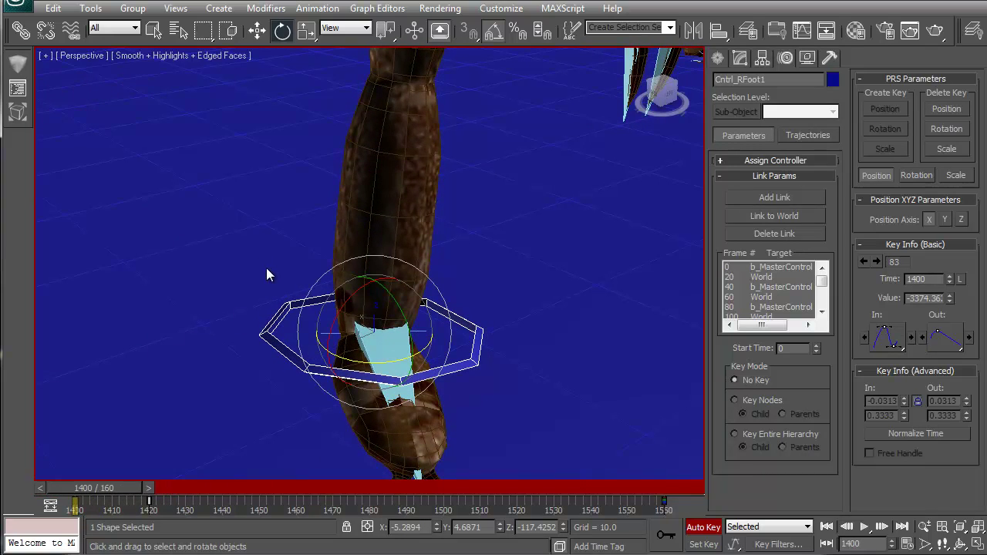
# On the foot control's X, Y and Z Rotation curves, set linear out tangents at frame 1400 and linear in tangents at frame 1420.
pyautogui.rightClick(266, 267)
pyautogui.click(306, 357)
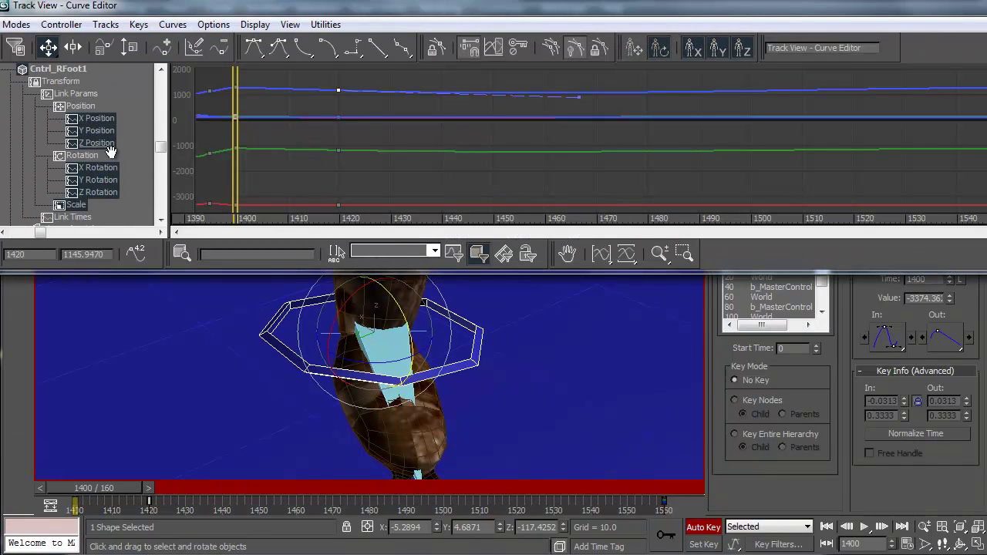
pyautogui.click(101, 169)
pyautogui.moveTo(229, 169); pyautogui.dragTo(331, 95, button='middle')
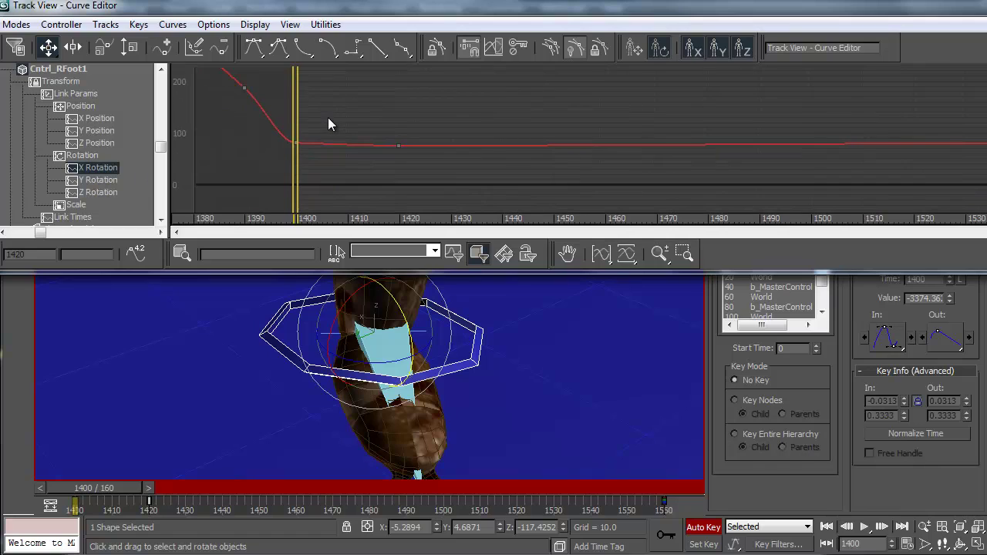
pyautogui.scroll(3, 327, 120)
pyautogui.moveTo(313, 127); pyautogui.dragTo(271, 172)
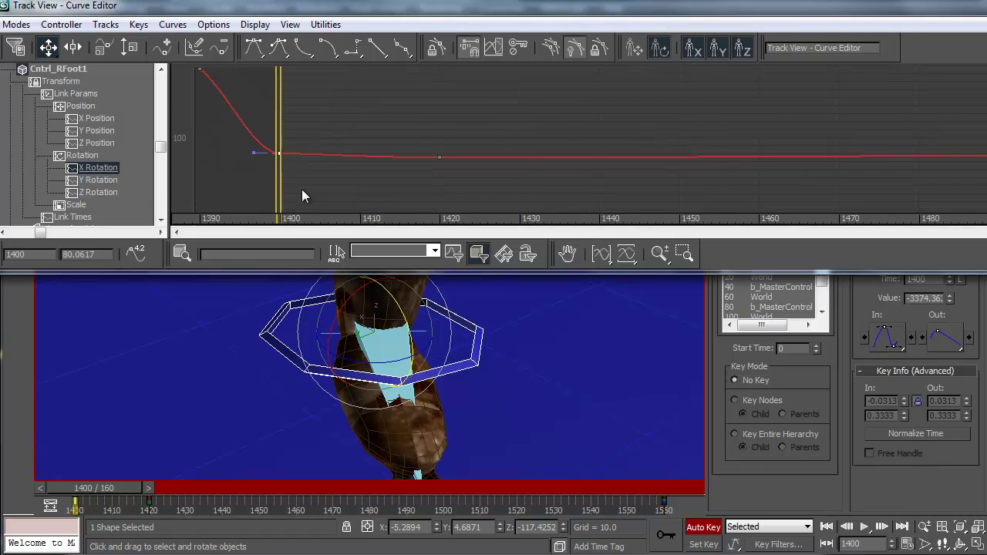
pyautogui.moveTo(302, 189); pyautogui.dragTo(305, 144, button='middle')
pyautogui.keyDown('ctrl'); pyautogui.click(100, 180); pyautogui.keyUp('ctrl')
pyautogui.keyDown('ctrl'); pyautogui.click(100, 191); pyautogui.keyUp('ctrl')
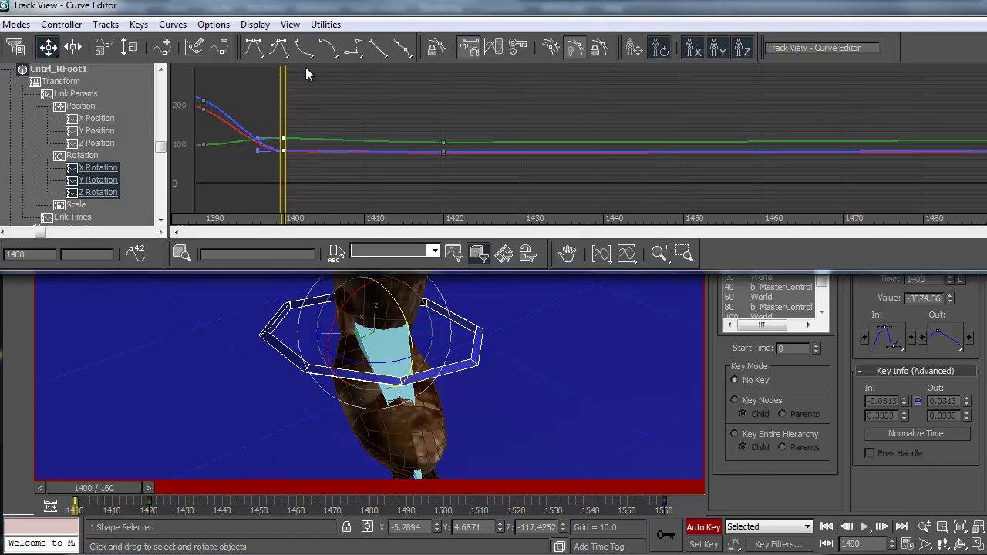
pyautogui.moveTo(383, 51); pyautogui.dragTo(463, 167)
pyautogui.moveTo(376, 48); pyautogui.dragTo(378, 102)
pyautogui.click(985, 4)
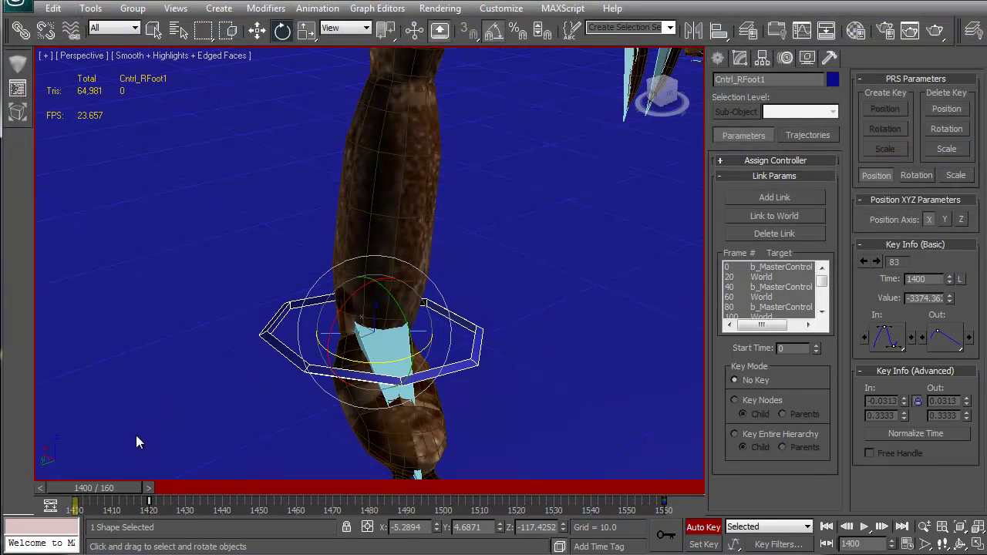
# Scrub between frames 1400 and 1420 and examine the right foot from the front and side for sliding.
pyautogui.moveTo(105, 485)
pyautogui.mouseDown()
pyautogui.moveTo(136, 490)
pyautogui.moveTo(71, 500)
pyautogui.moveTo(153, 496)
pyautogui.moveTo(104, 500)
pyautogui.moveTo(140, 486)
pyautogui.moveTo(109, 488)
pyautogui.mouseUp()
pyautogui.press('e')
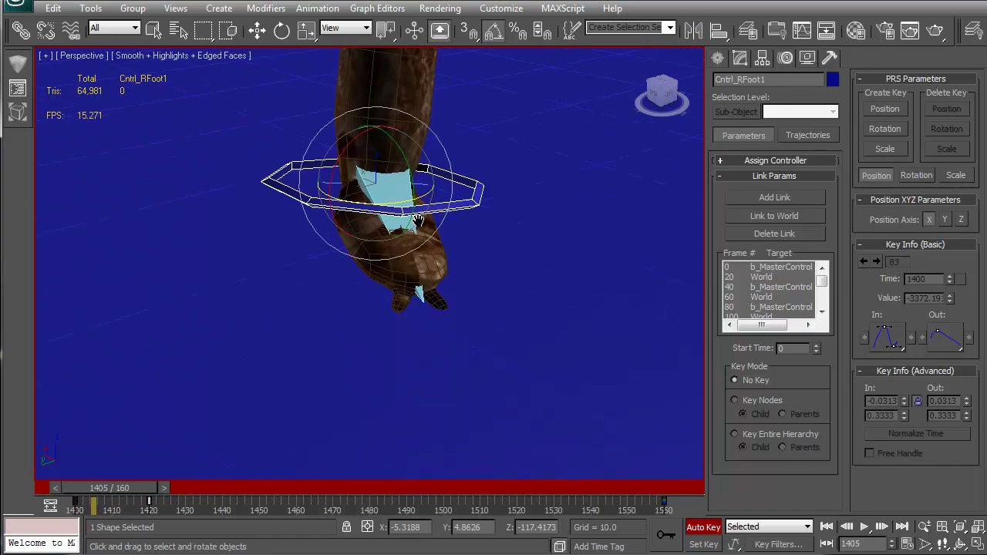
pyautogui.moveTo(370, 184); pyautogui.dragTo(444, 295, button='middle')
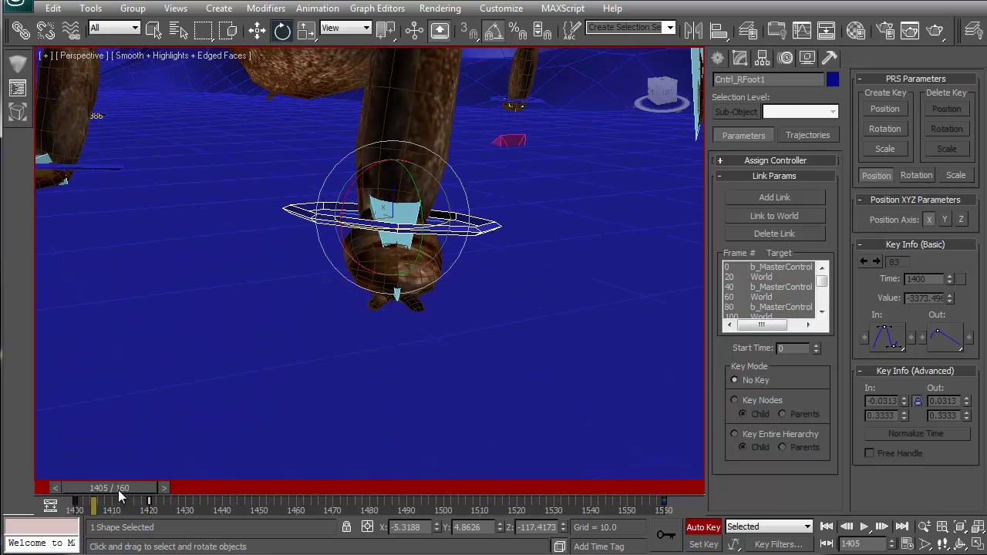
pyautogui.moveTo(118, 489); pyautogui.dragTo(150, 484)
pyautogui.press('e')
pyautogui.press('e')
pyautogui.press('q')
pyautogui.press('e')
pyautogui.keyDown('alt'); pyautogui.moveTo(256, 418); pyautogui.dragTo(341, 320, button='middle'); pyautogui.keyUp('alt')
pyautogui.moveTo(213, 209); pyautogui.dragTo(289, 296, button='middle')
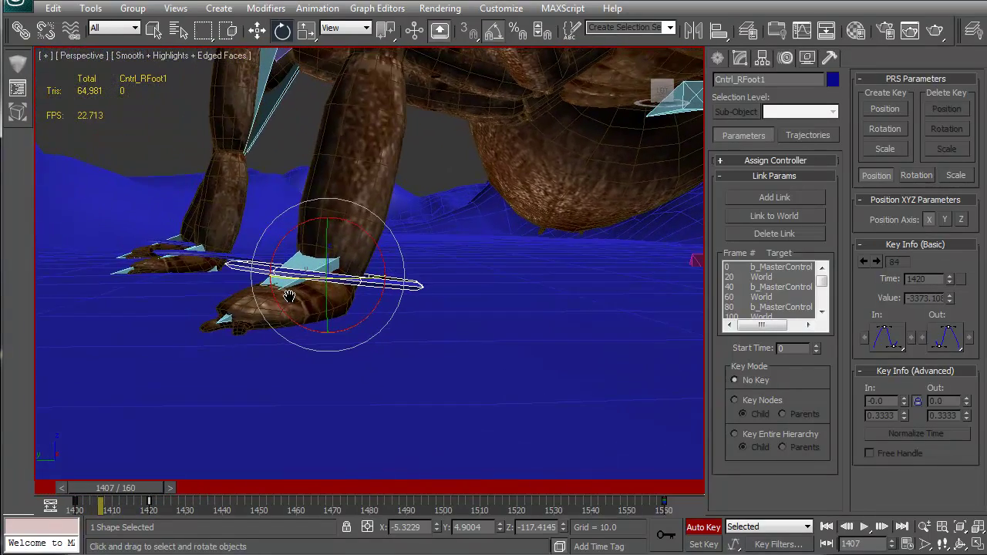
pyautogui.moveTo(154, 497); pyautogui.dragTo(100, 498)
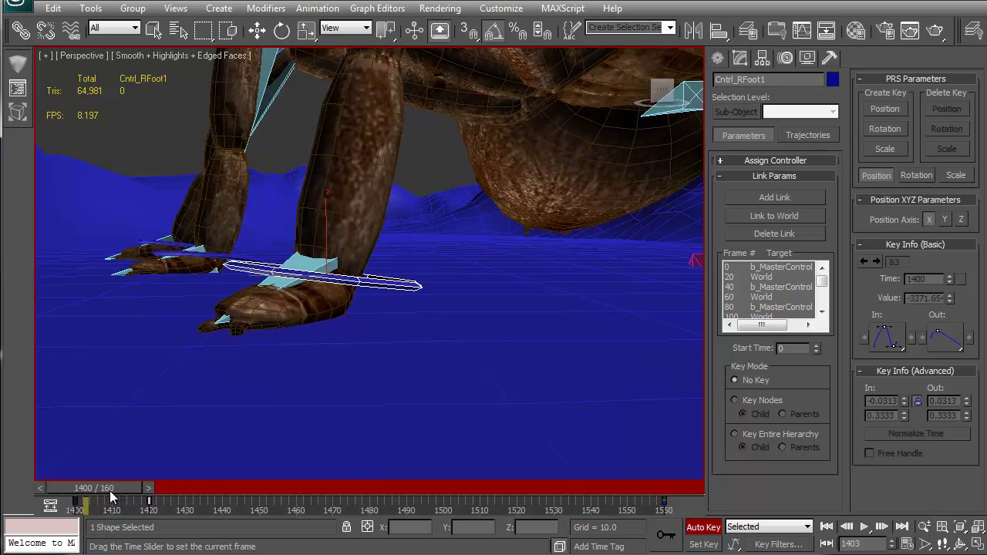
# Examine the right foot's placement against the whole spider from higher angles at frames 1400 and 1401.
pyautogui.press('e')
pyautogui.keyDown('alt'); pyautogui.moveTo(302, 263); pyautogui.dragTo(324, 284, button='middle'); pyautogui.keyUp('alt')
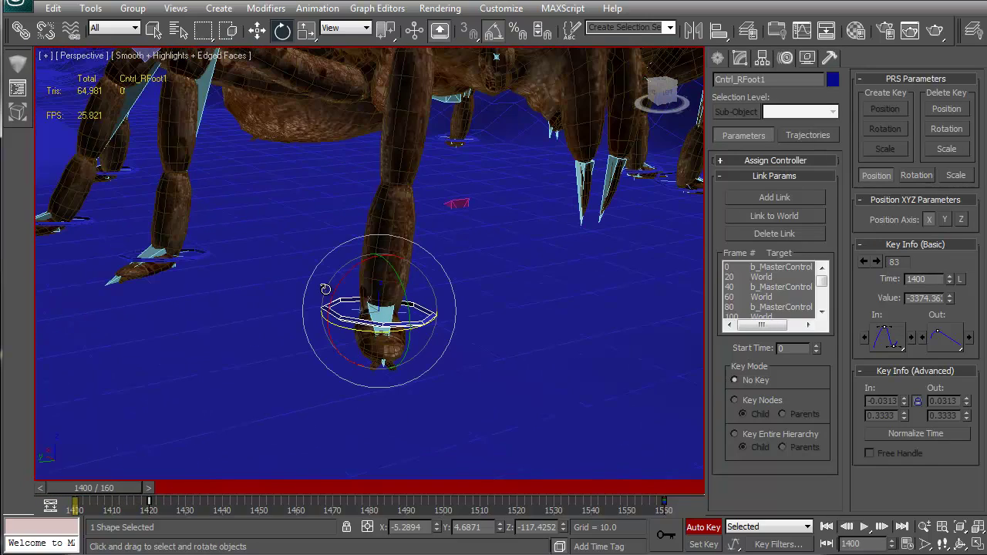
pyautogui.keyDown('alt'); pyautogui.moveTo(319, 349); pyautogui.dragTo(312, 330, button='middle'); pyautogui.keyUp('alt')
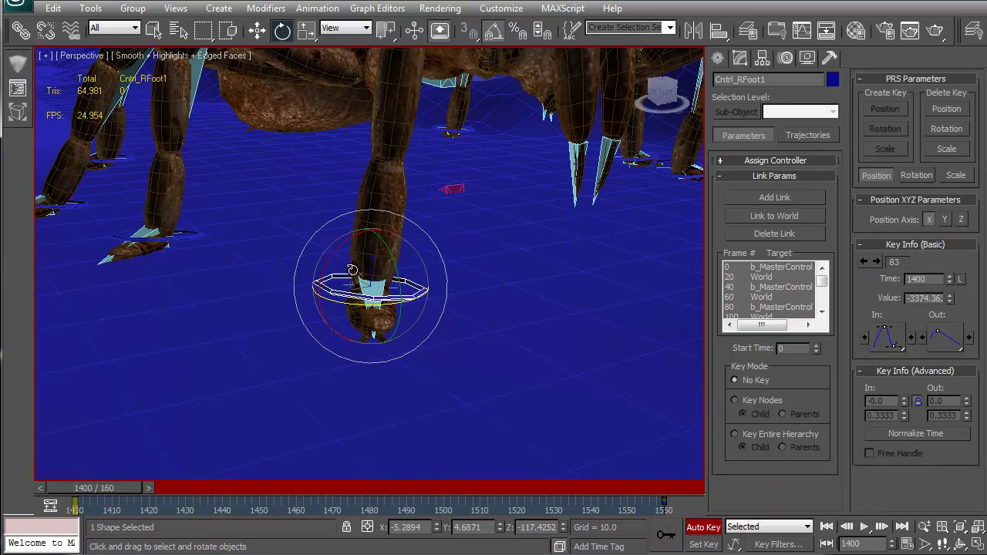
pyautogui.keyDown('alt'); pyautogui.moveTo(352, 269); pyautogui.dragTo(384, 368, button='middle'); pyautogui.keyUp('alt')
pyautogui.scroll(-5, 362, 322)
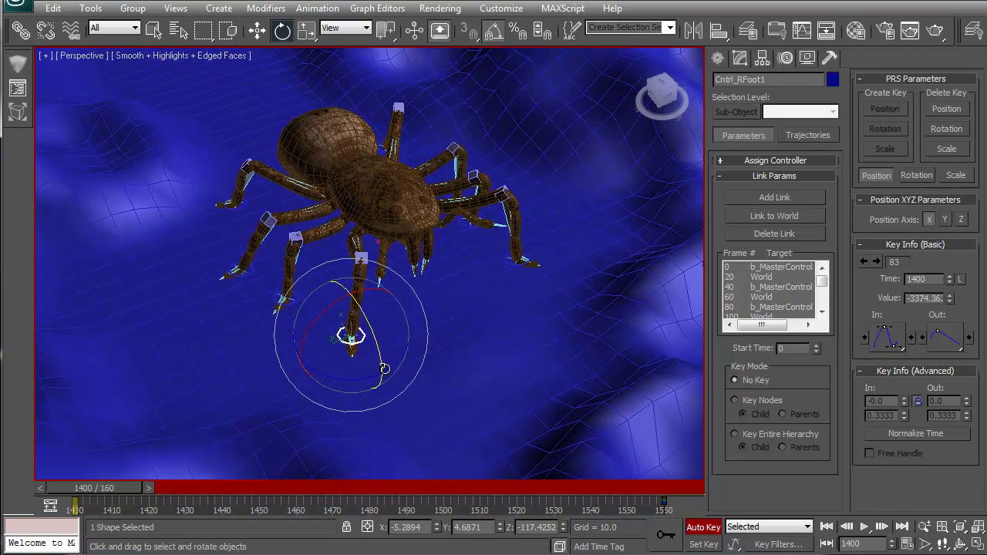
pyautogui.scroll(3, 384, 368)
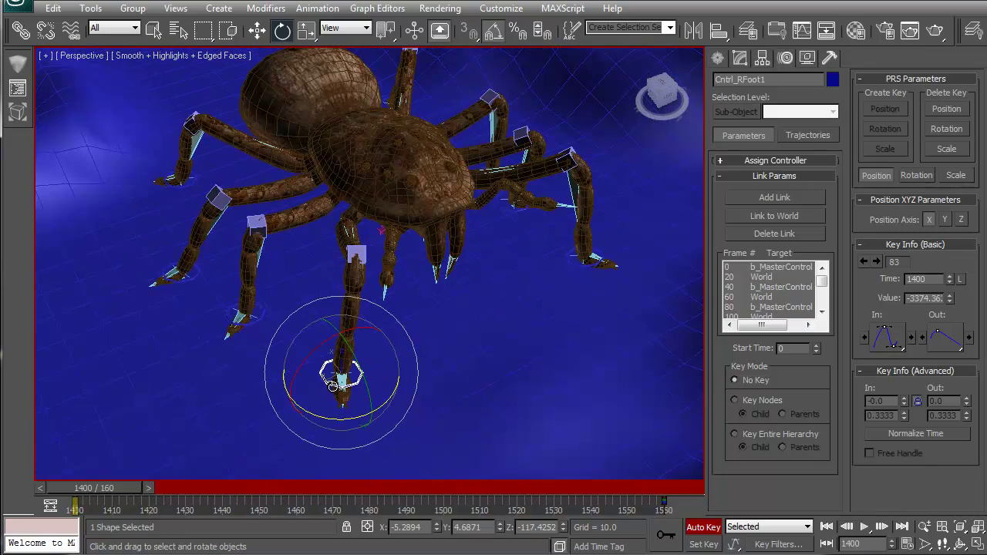
pyautogui.moveTo(332, 410); pyautogui.dragTo(342, 324, button='middle')
pyautogui.moveTo(114, 490)
pyautogui.mouseDown()
pyautogui.moveTo(136, 490)
pyautogui.moveTo(115, 490)
pyautogui.mouseUp()
pyautogui.moveTo(334, 194); pyautogui.dragTo(354, 331, button='middle')
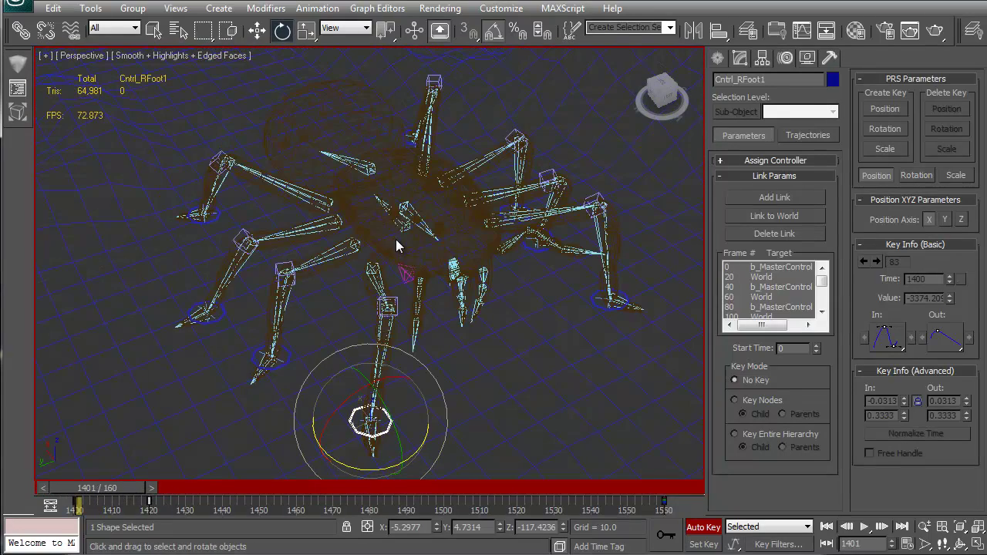
# Select the b_root bone and try deleting its rotation key at frame 1560.
pyautogui.click(401, 224)
pyautogui.hotkey('alt', 'x')
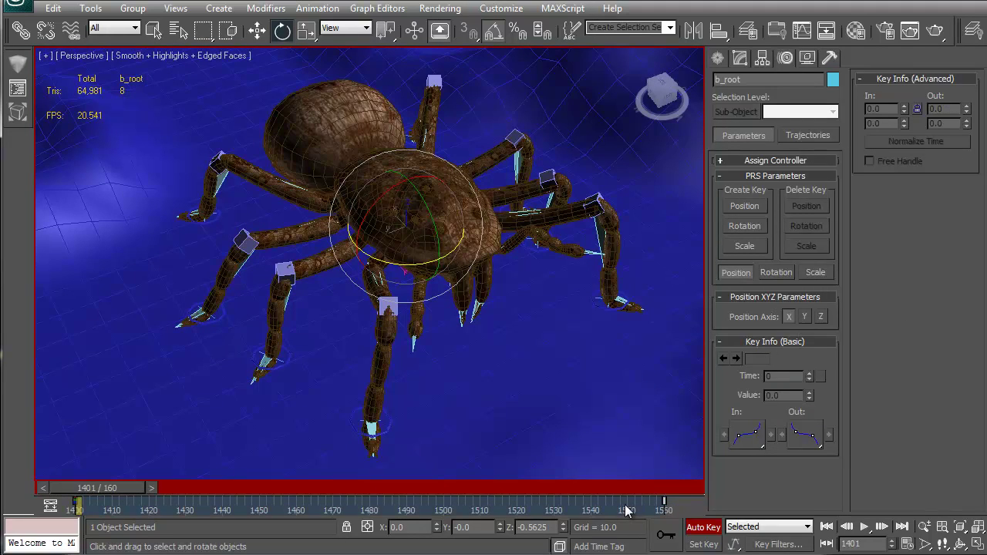
pyautogui.press('Delete')
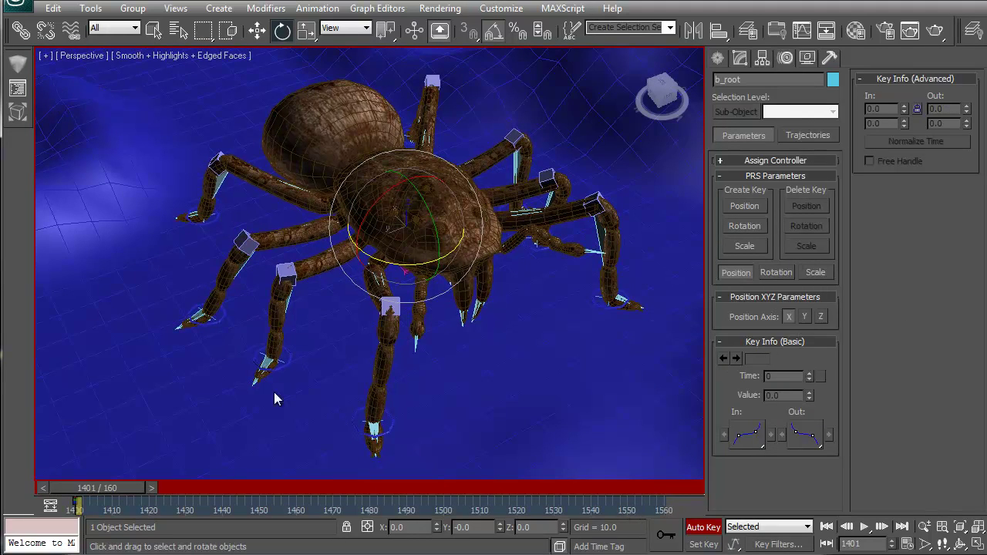
# Scrub the b_root turn between frames 1400 and 1420 and compare how the body and feet move.
pyautogui.moveTo(104, 490)
pyautogui.mouseDown()
pyautogui.moveTo(630, 490)
pyautogui.moveTo(223, 491)
pyautogui.moveTo(116, 501)
pyautogui.moveTo(180, 487)
pyautogui.moveTo(95, 499)
pyautogui.mouseUp()
pyautogui.press('e')
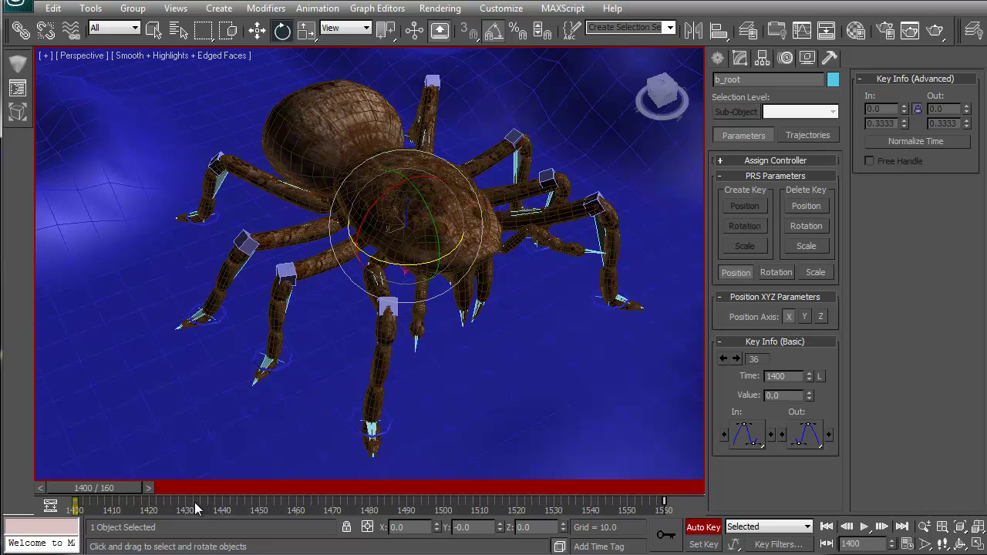
pyautogui.moveTo(129, 489)
pyautogui.mouseDown()
pyautogui.moveTo(183, 484)
pyautogui.moveTo(121, 484)
pyautogui.mouseUp()
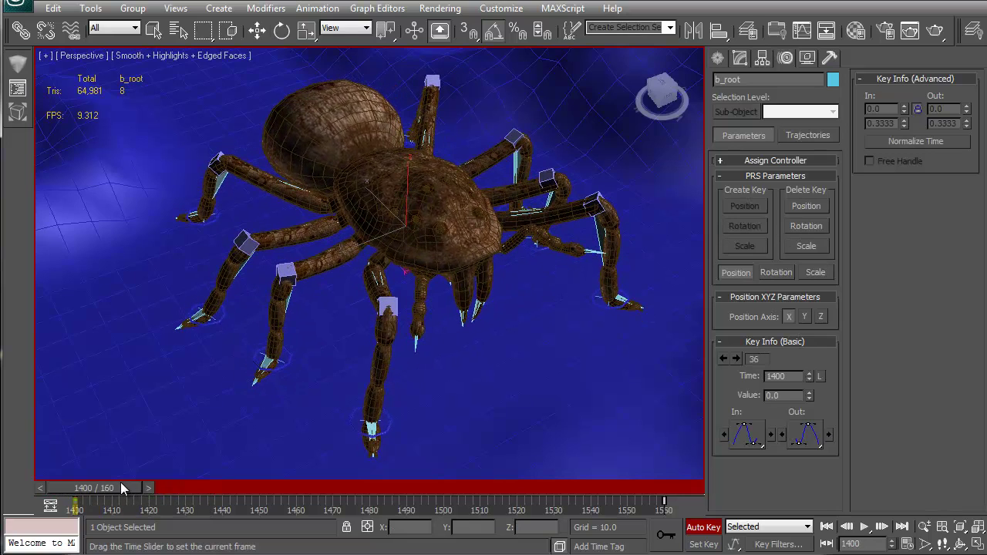
pyautogui.press('e')
pyautogui.press('7')
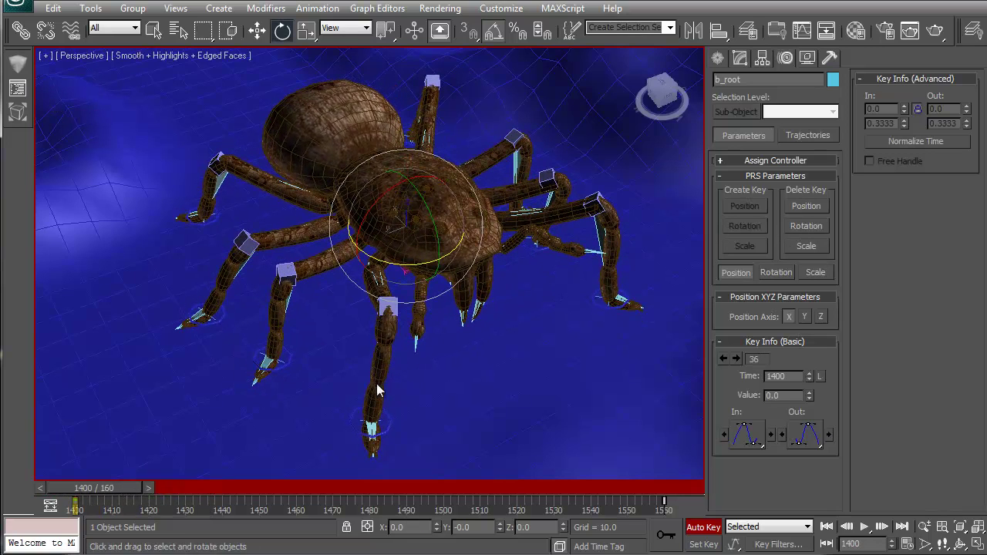
pyautogui.press('7')
pyautogui.press('q')
pyautogui.moveTo(107, 495); pyautogui.dragTo(175, 484)
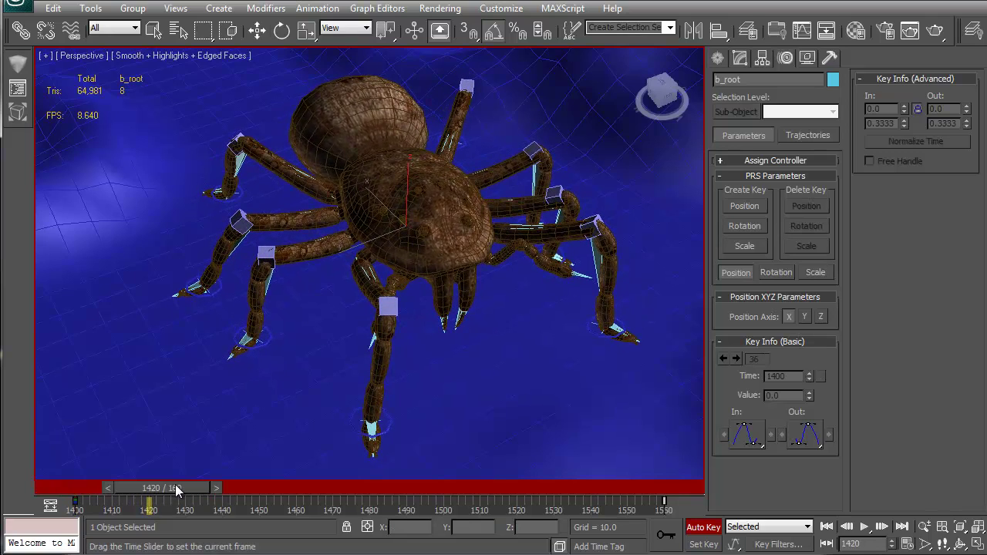
pyautogui.press('e')
pyautogui.press('7')
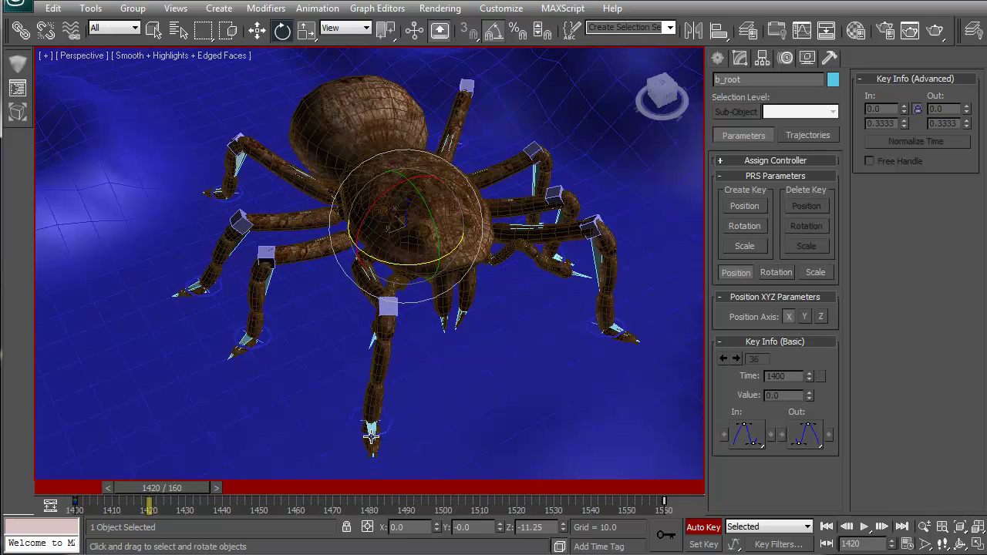
# Inspect the right front leg up close while scrubbing between frames 1401 and 1420 to check that the foot stays planted.
pyautogui.moveTo(362, 424); pyautogui.dragTo(401, 320, button='middle')
pyautogui.scroll(3, 356, 389)
pyautogui.moveTo(179, 484); pyautogui.dragTo(116, 503)
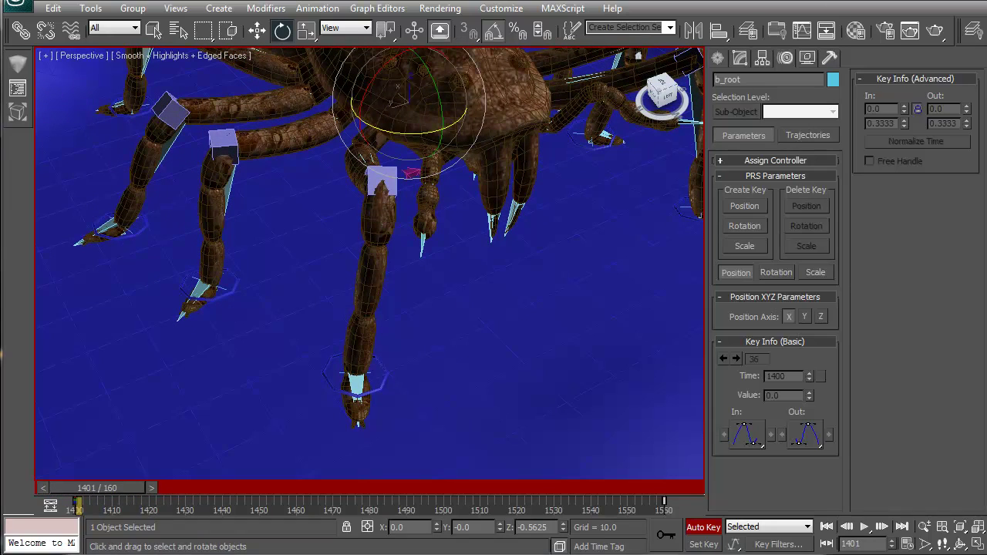
pyautogui.keyDown('alt'); pyautogui.moveTo(420, 295); pyautogui.dragTo(445, 316, button='middle'); pyautogui.keyUp('alt')
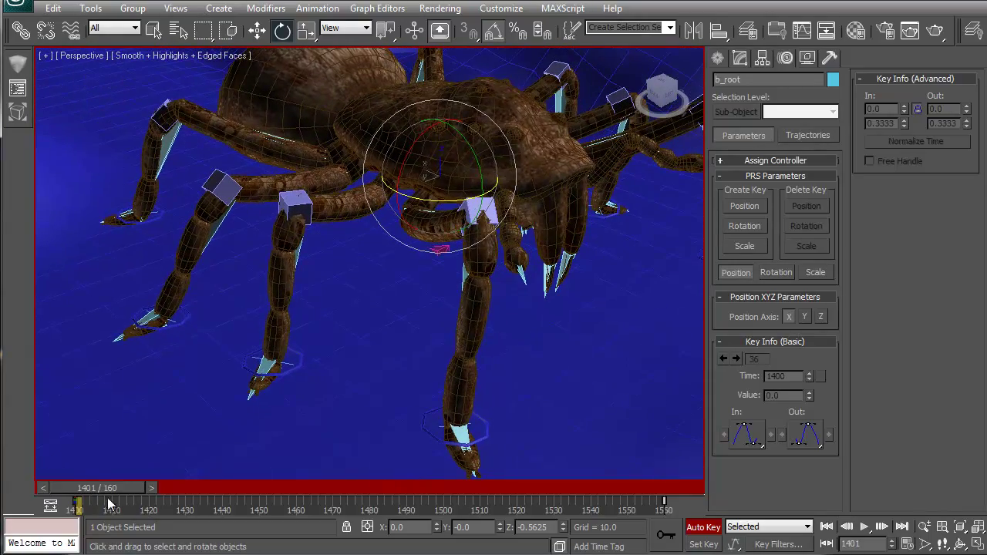
pyautogui.moveTo(109, 490); pyautogui.dragTo(178, 499)
pyautogui.press('e')
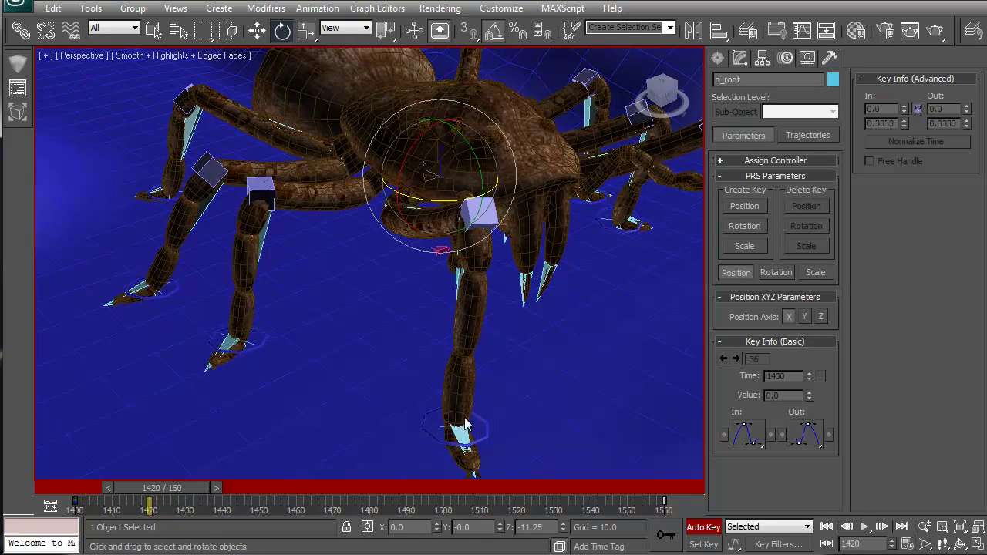
pyautogui.moveTo(483, 453); pyautogui.dragTo(467, 371, button='middle')
# Try removing the b_root bone's end key at frame 1560 and check the right front leg at frames 1420 and 1400.
pyautogui.click(468, 349)
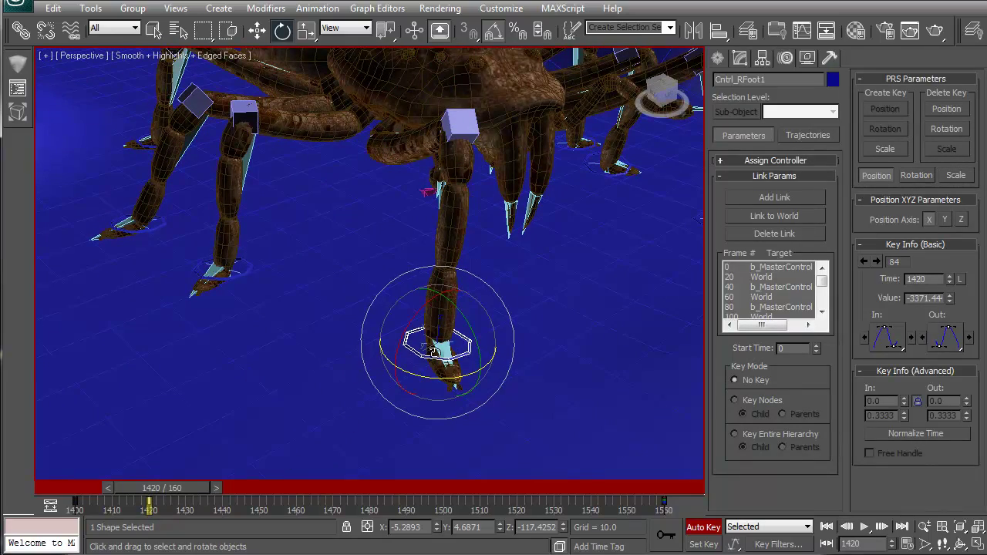
pyautogui.moveTo(457, 292)
pyautogui.keyDown('alt'); pyautogui.mouseDown(button='middle')
pyautogui.moveTo(403, 319)
pyautogui.moveTo(406, 308)
pyautogui.moveTo(441, 296)
pyautogui.moveTo(430, 378)
pyautogui.mouseUp(button='middle'); pyautogui.keyUp('alt')
pyautogui.press('F3')
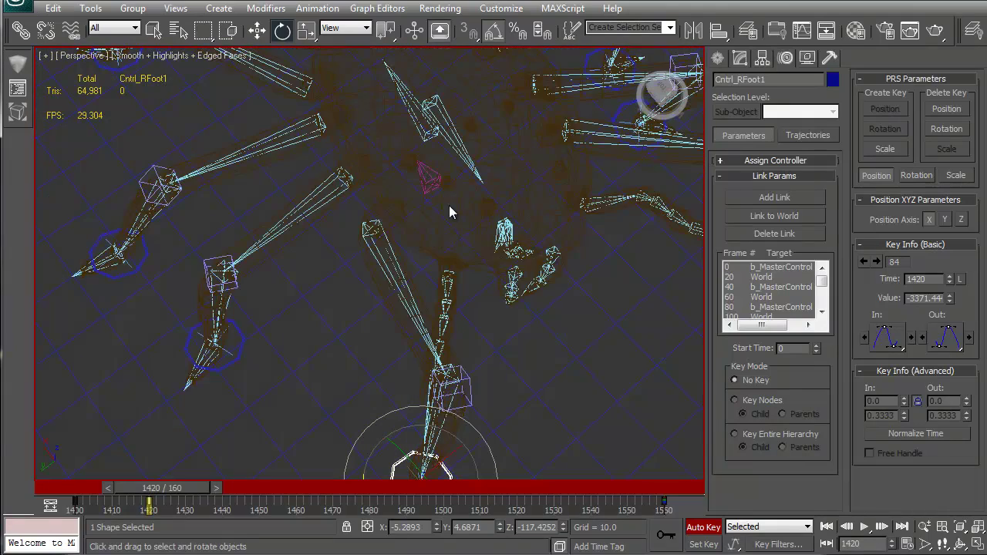
pyautogui.click(411, 113)
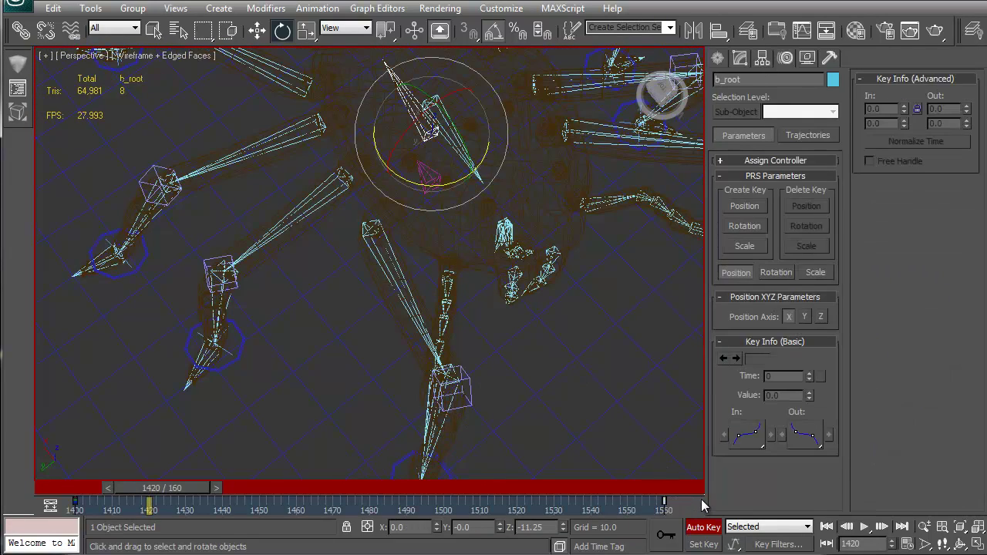
pyautogui.press('Delete')
pyautogui.press('F3')
pyautogui.moveTo(495, 391); pyautogui.dragTo(471, 275, button='middle')
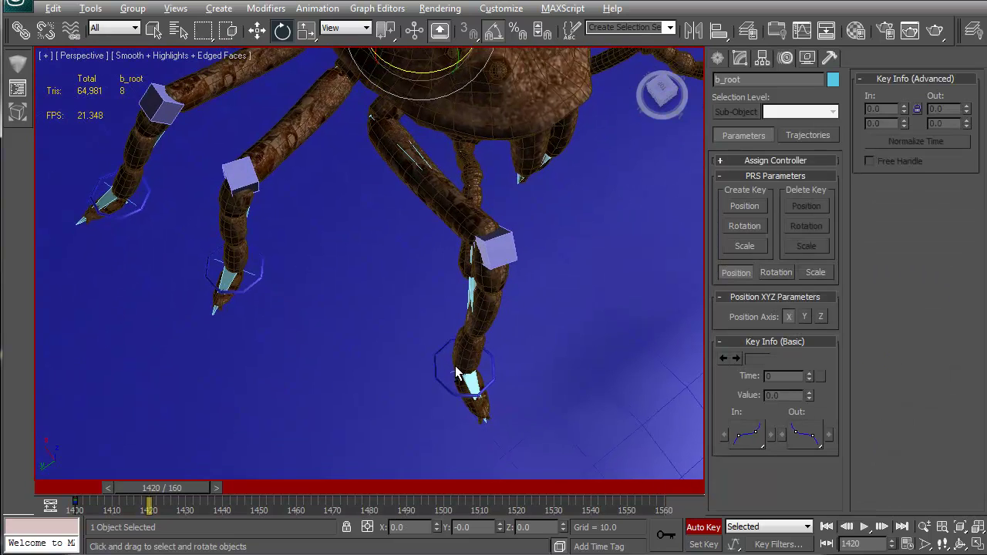
pyautogui.keyDown('alt'); pyautogui.moveTo(456, 367); pyautogui.dragTo(445, 375, button='middle'); pyautogui.keyUp('alt')
pyautogui.moveTo(157, 496); pyautogui.dragTo(90, 479)
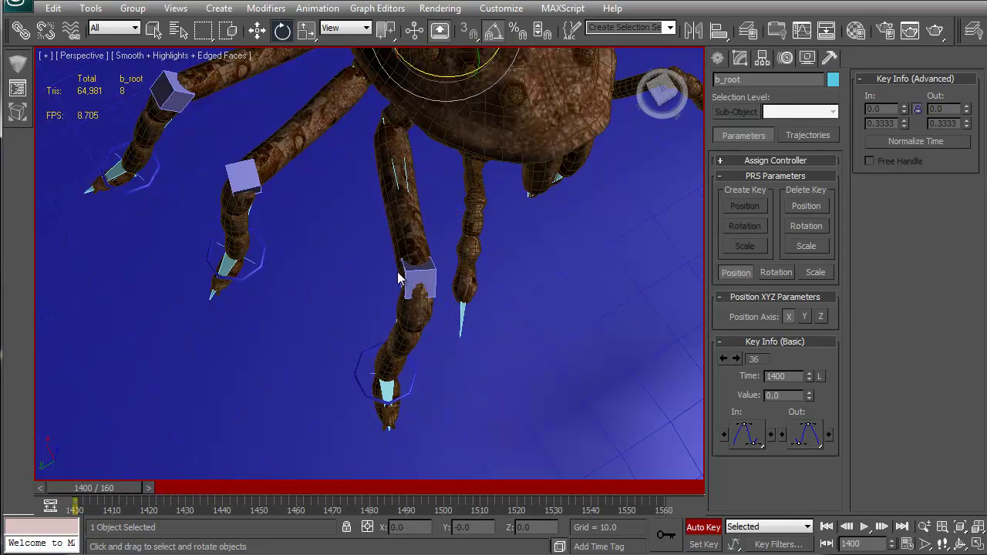
pyautogui.moveTo(399, 277); pyautogui.dragTo(403, 285, button='middle')
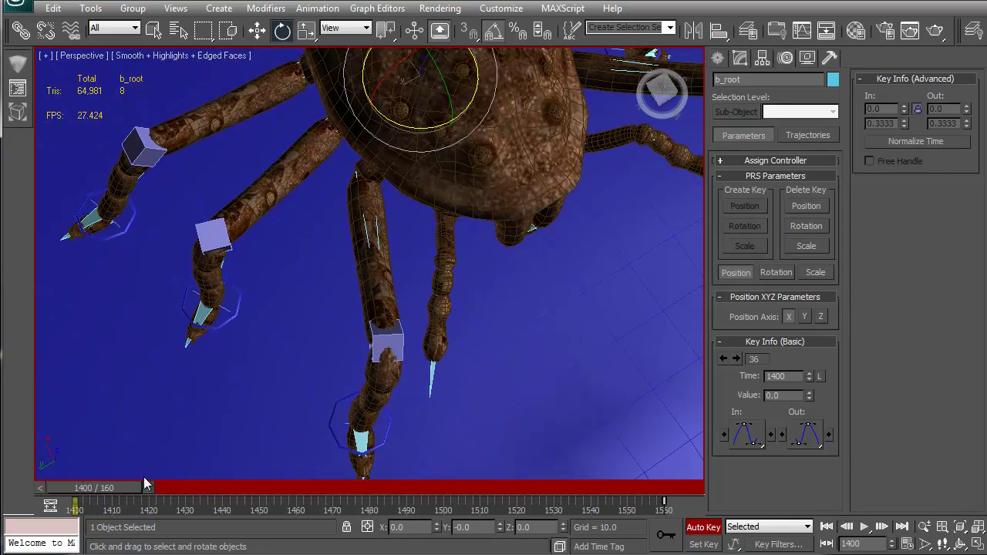
# Scrub between frames 1400 and 1420 and compare the right feet from above, then inspect the Cntrl_RFoot1 control from a low angle.
pyautogui.moveTo(118, 486); pyautogui.dragTo(167, 480)
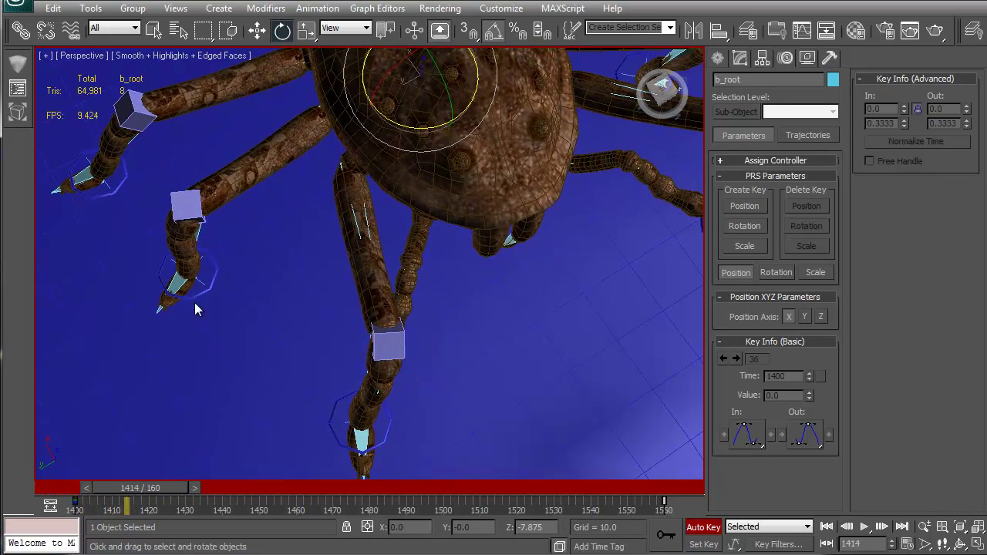
pyautogui.moveTo(194, 303); pyautogui.dragTo(460, 356, button='middle')
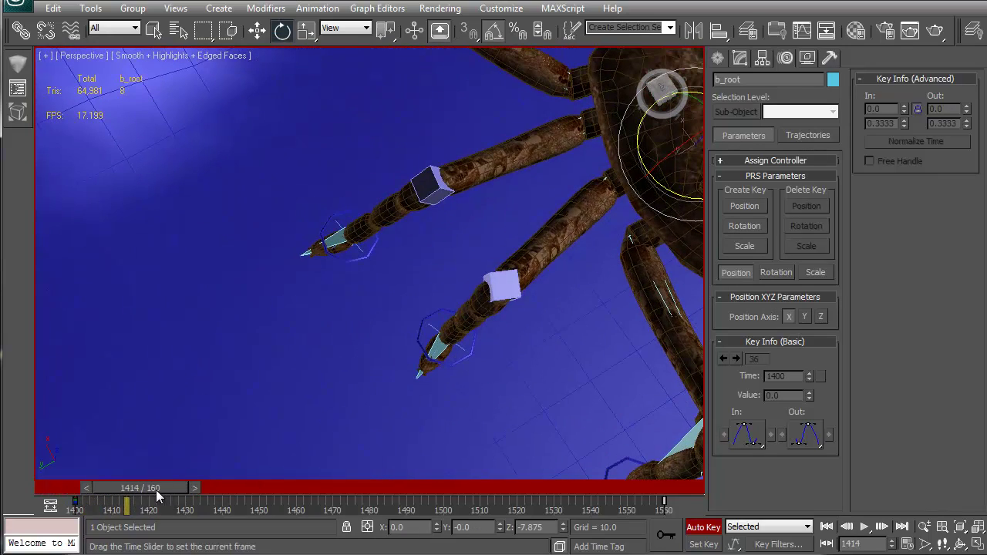
pyautogui.moveTo(155, 490); pyautogui.dragTo(189, 497)
pyautogui.press('e')
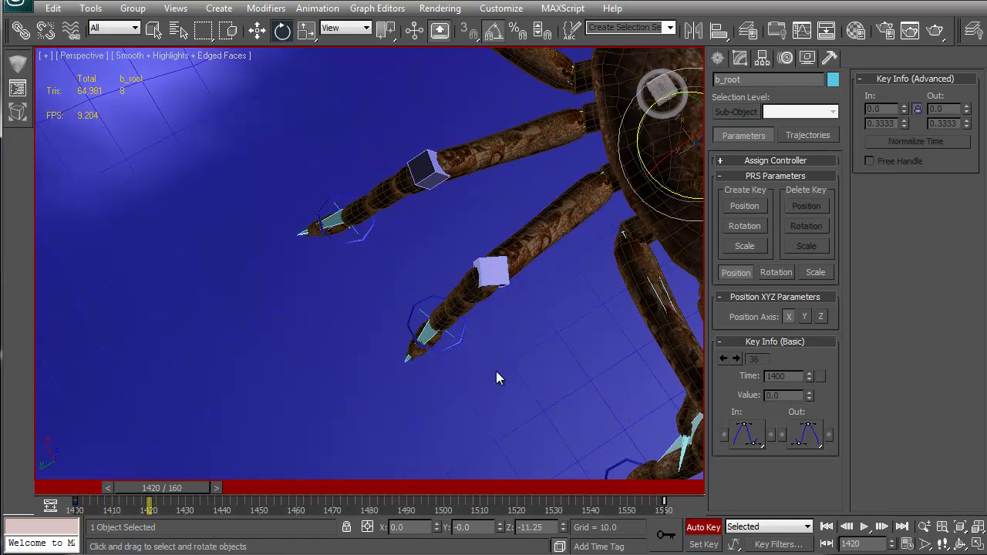
pyautogui.keyDown('alt'); pyautogui.moveTo(546, 414); pyautogui.dragTo(448, 443, button='middle'); pyautogui.keyUp('alt')
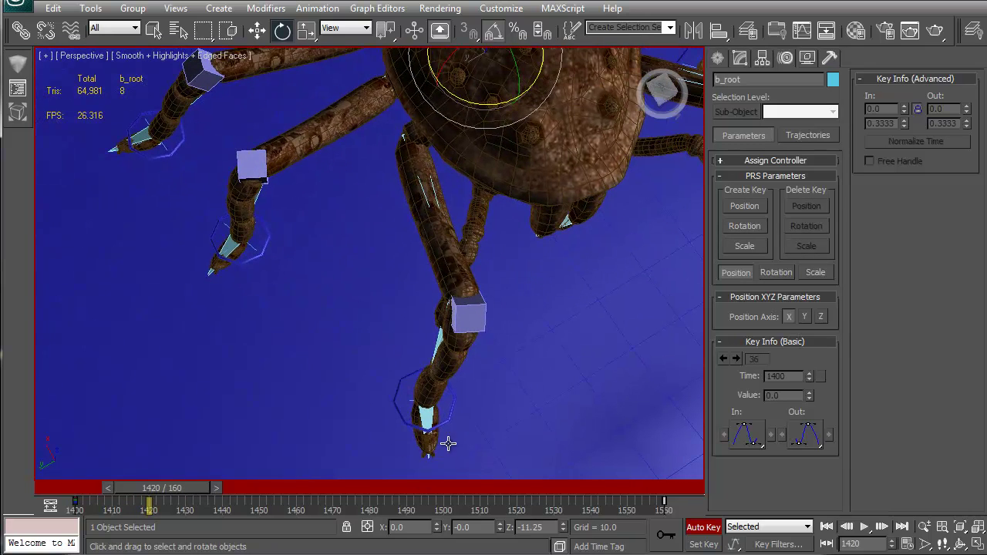
pyautogui.moveTo(169, 496); pyautogui.dragTo(91, 489)
pyautogui.click(400, 419)
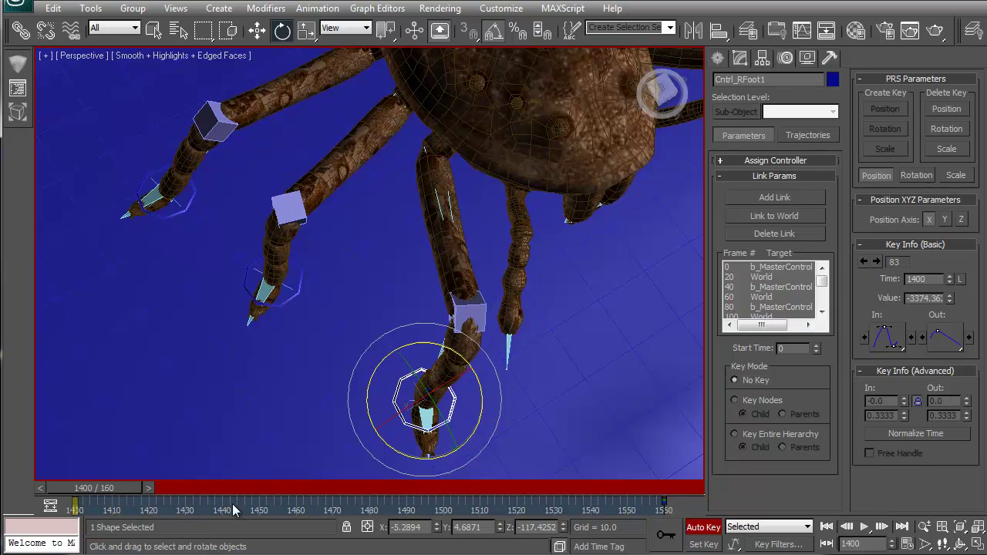
pyautogui.keyDown('alt'); pyautogui.moveTo(441, 375); pyautogui.dragTo(403, 260, button='middle'); pyautogui.keyUp('alt')
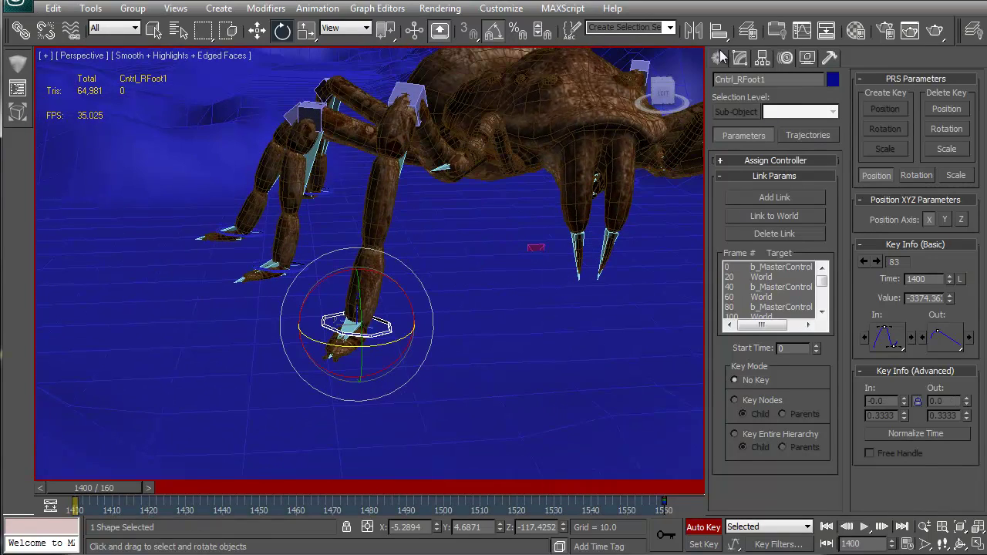
# With Auto Key off, create a cylinder of radius about 12 and height about 310 beside the spider, with 1 height segment and 3 sides.
pyautogui.click(701, 529)
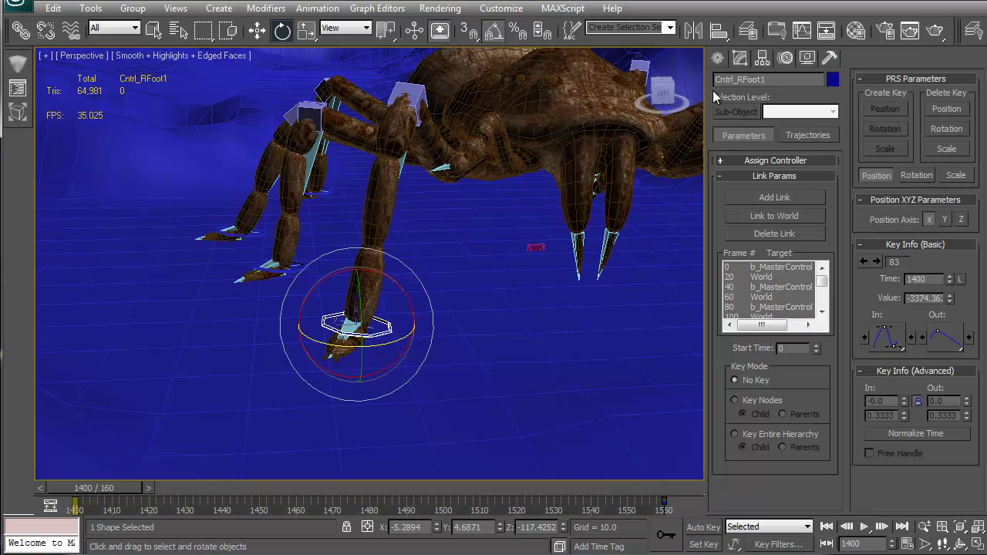
pyautogui.click(718, 58)
pyautogui.click(747, 189)
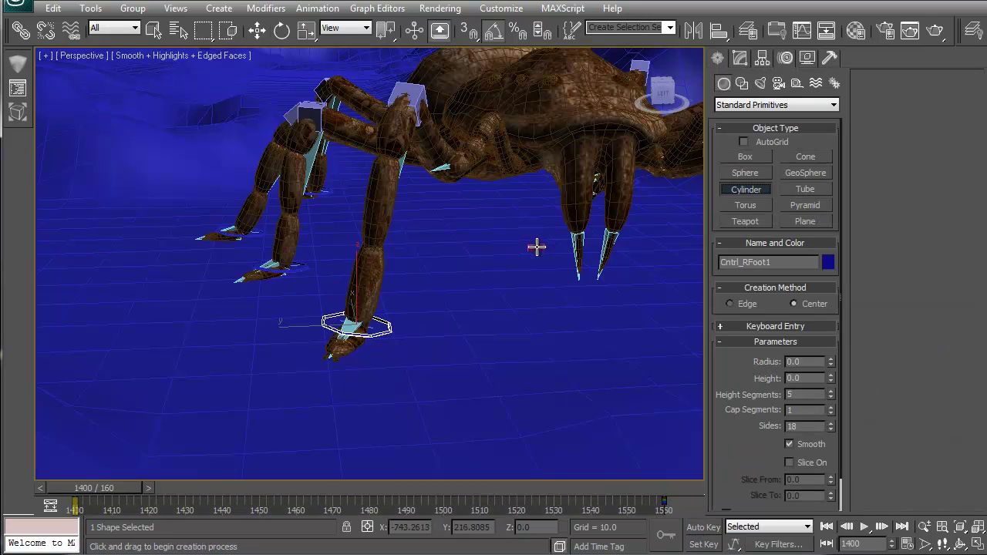
pyautogui.moveTo(509, 264); pyautogui.dragTo(512, 258)
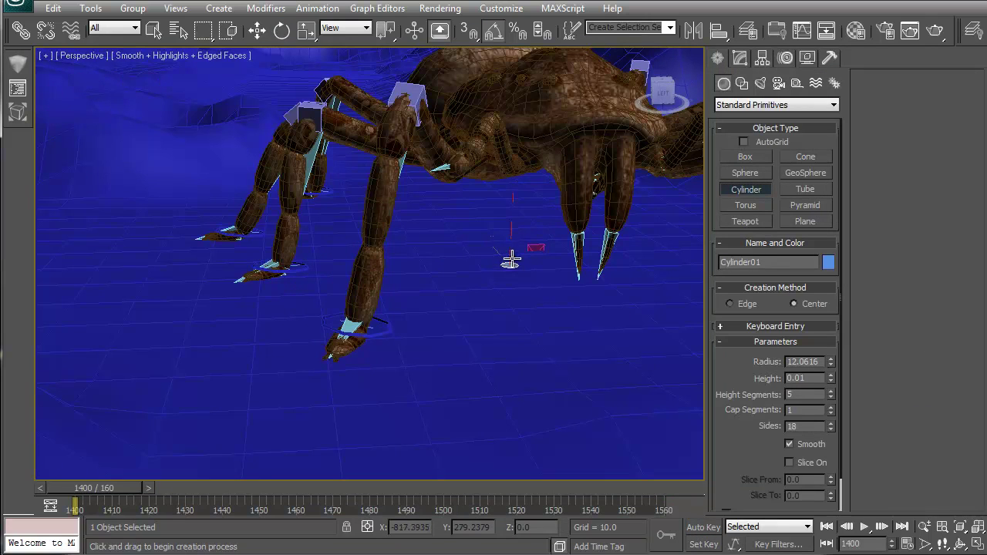
pyautogui.click(541, 44)
pyautogui.moveTo(544, 133); pyautogui.dragTo(487, 214, button='middle')
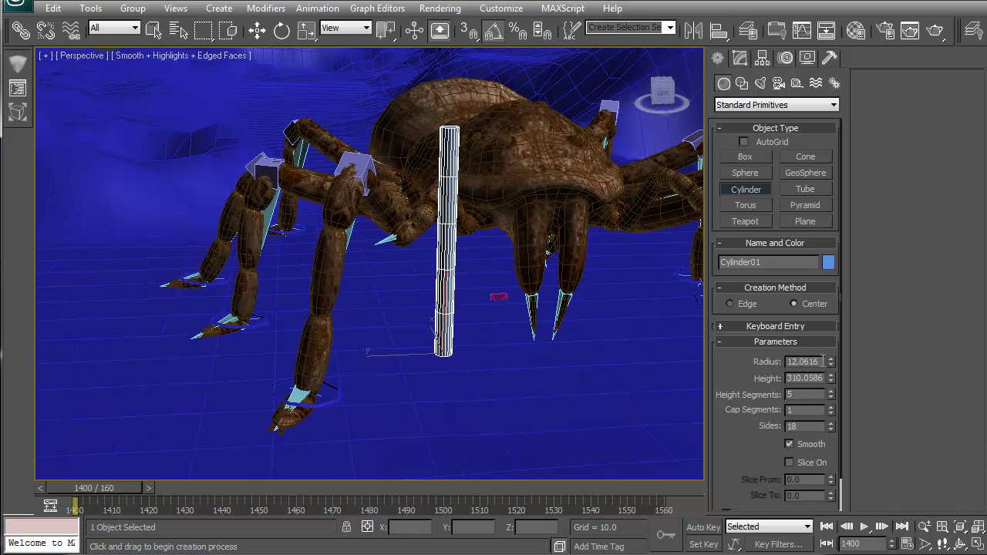
pyautogui.rightClick(832, 423)
pyautogui.rightClick(830, 394)
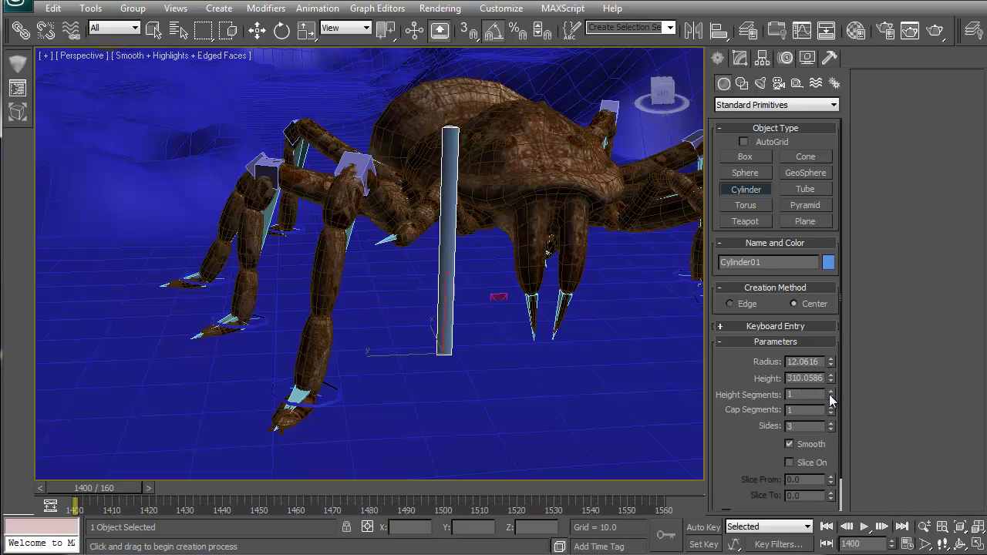
# Align the cylinder's pivot point to the b_root bone's pivot point in X, Y and Z position.
pyautogui.moveTo(460, 264)
pyautogui.keyDown('alt'); pyautogui.mouseDown(button='middle')
pyautogui.moveTo(458, 316)
pyautogui.moveTo(501, 253)
pyautogui.mouseUp(button='middle'); pyautogui.keyUp('alt')
pyautogui.press('F3')
pyautogui.moveTo(445, 234); pyautogui.dragTo(455, 317, button='middle')
pyautogui.hotkey('alt', 'a')
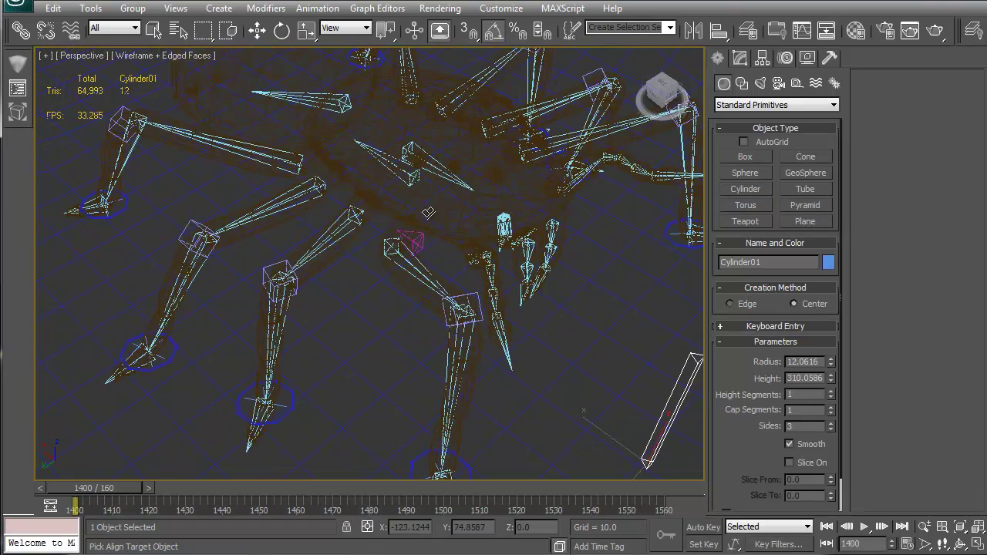
pyautogui.click(410, 173)
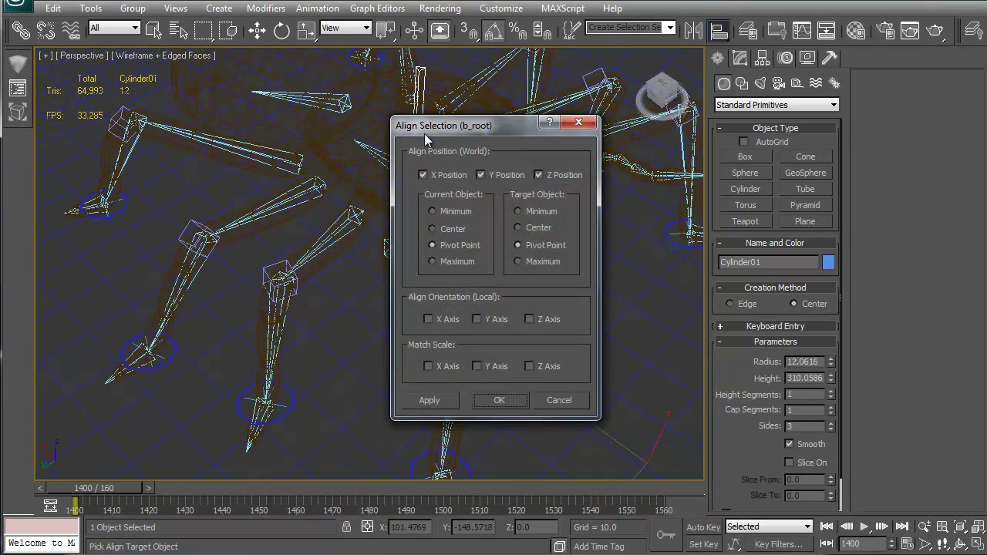
pyautogui.click(508, 398)
# Rotate the cylinder to -90 degrees on Y so it lies flat, and lower it beneath the body to about Z -160.
pyautogui.press('w')
pyautogui.keyDown('alt'); pyautogui.moveTo(431, 275); pyautogui.dragTo(430, 243, button='middle'); pyautogui.keyUp('alt')
pyautogui.press('e')
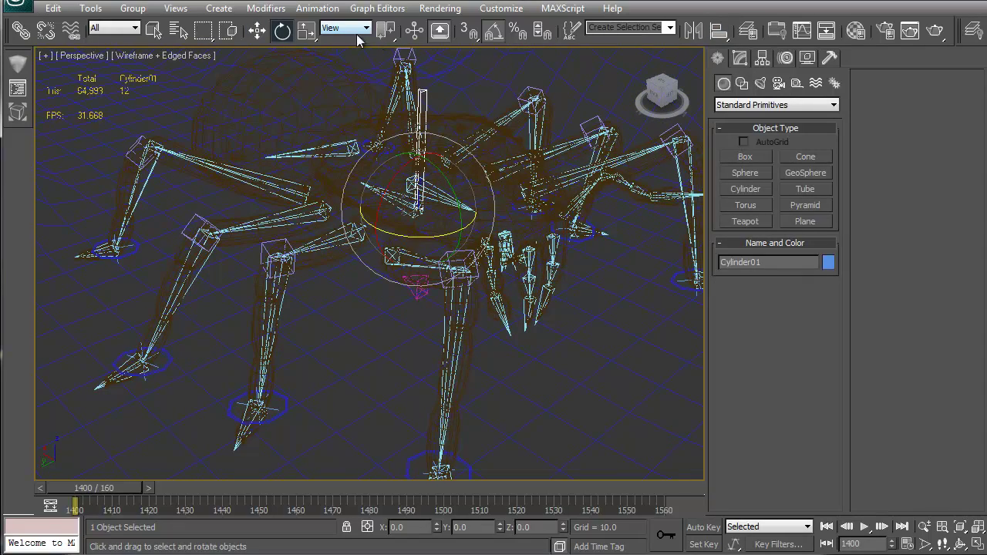
pyautogui.moveTo(435, 174); pyautogui.dragTo(495, 225)
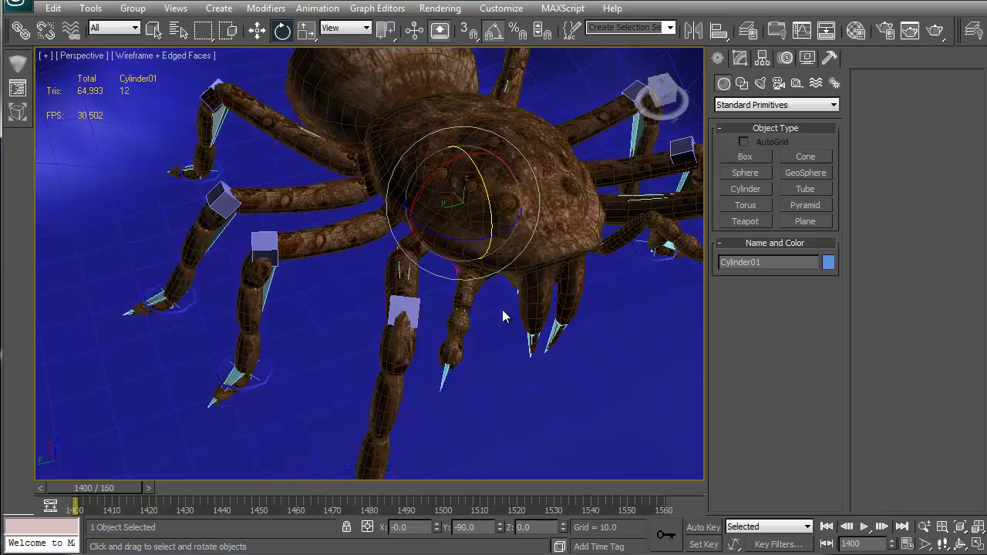
pyautogui.press('F3')
pyautogui.moveTo(502, 317)
pyautogui.keyDown('alt'); pyautogui.mouseDown(button='middle')
pyautogui.moveTo(489, 288)
pyautogui.moveTo(504, 267)
pyautogui.mouseUp(button='middle'); pyautogui.keyUp('alt')
pyautogui.press('w')
pyautogui.moveTo(468, 206); pyautogui.dragTo(471, 268)
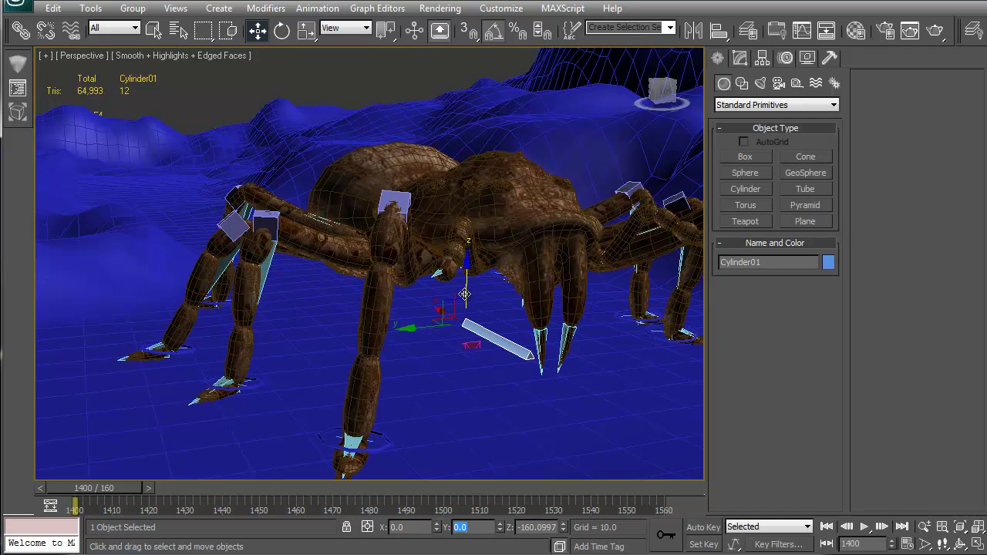
pyautogui.keyDown('alt'); pyautogui.moveTo(480, 344); pyautogui.dragTo(540, 339, button='middle'); pyautogui.keyUp('alt')
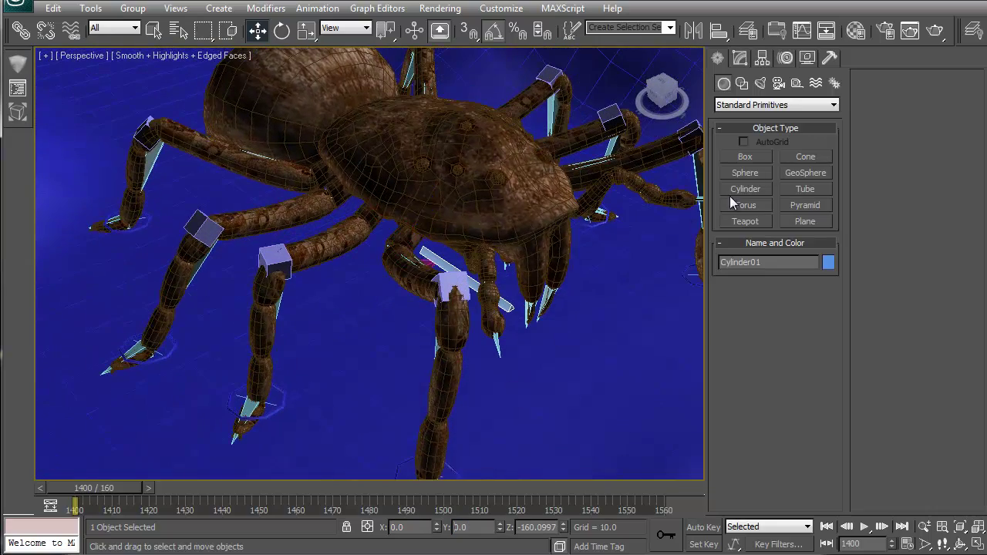
# Lengthen the cylinder to a height of about 735 and rotate it to -40 degrees on X so it points at the right front foot.
pyautogui.click(739, 61)
pyautogui.moveTo(829, 304); pyautogui.dragTo(816, 200)
pyautogui.moveTo(520, 288); pyautogui.dragTo(467, 201, button='middle')
pyautogui.press('e')
pyautogui.moveTo(445, 218); pyautogui.dragTo(417, 222)
pyautogui.keyDown('alt'); pyautogui.moveTo(454, 286); pyautogui.dragTo(447, 320, button='middle'); pyautogui.keyUp('alt')
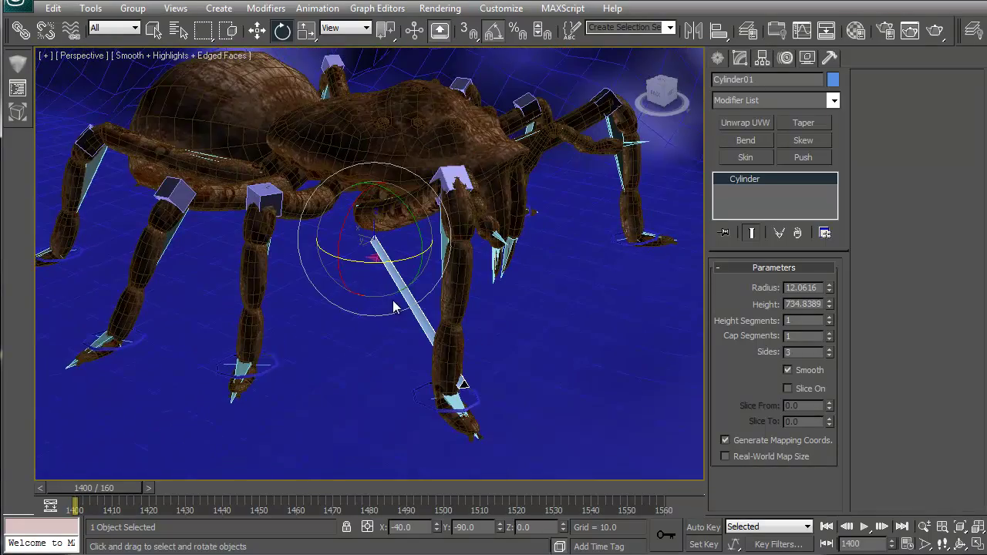
# Link the cylinder to the b_root bone and scrub the timeline from frame 1400 to test the parenting.
pyautogui.keyDown('alt'); pyautogui.moveTo(393, 307); pyautogui.dragTo(391, 319, button='middle'); pyautogui.keyUp('alt')
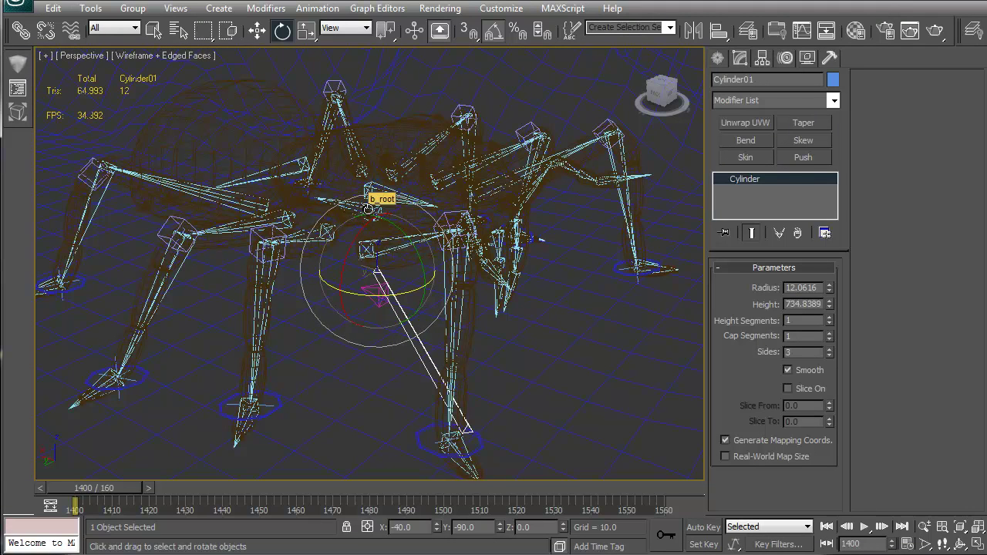
pyautogui.click(21, 29)
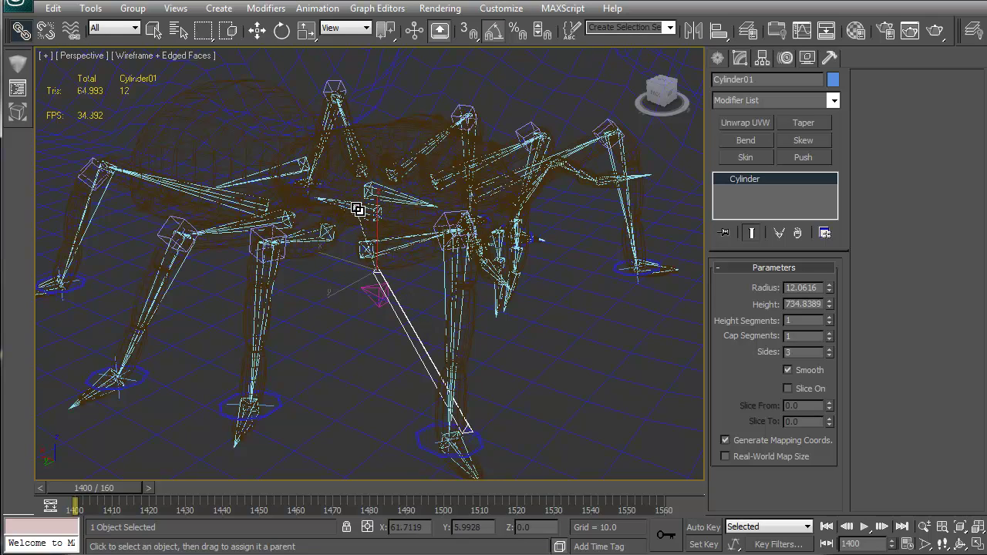
pyautogui.press('F3')
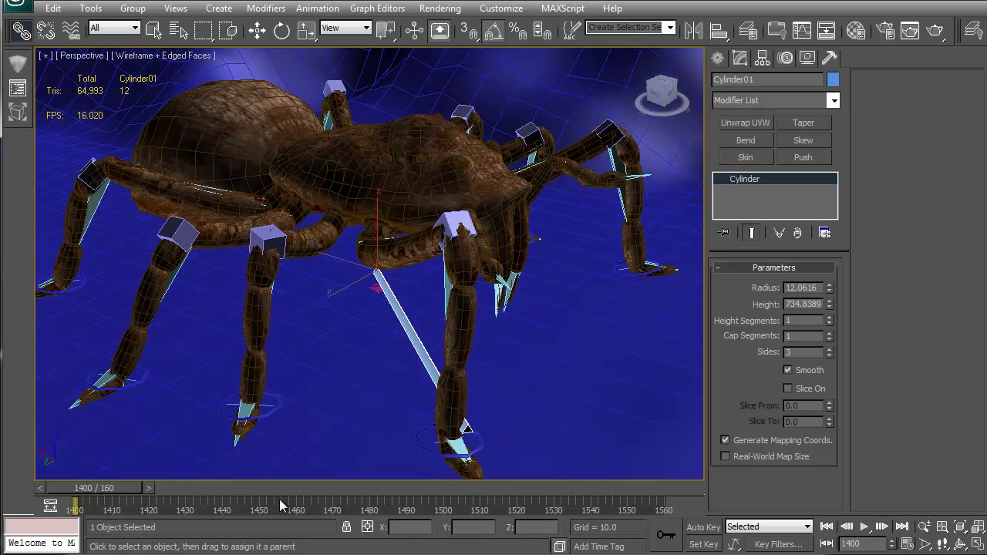
pyautogui.moveTo(128, 489); pyautogui.dragTo(31, 461)
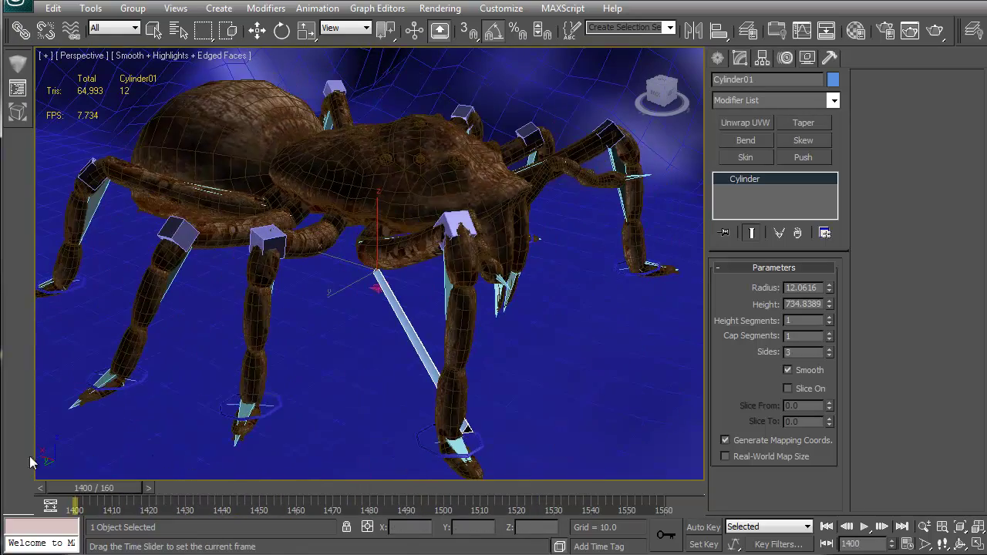
# Replace the b_MasterControl link of Cntrl_RFoot1 at frame 1400 with a link to Cylinder01 and scrub to test it.
pyautogui.moveTo(352, 309); pyautogui.dragTo(367, 397, button='middle')
pyautogui.press('7')
pyautogui.click(362, 358)
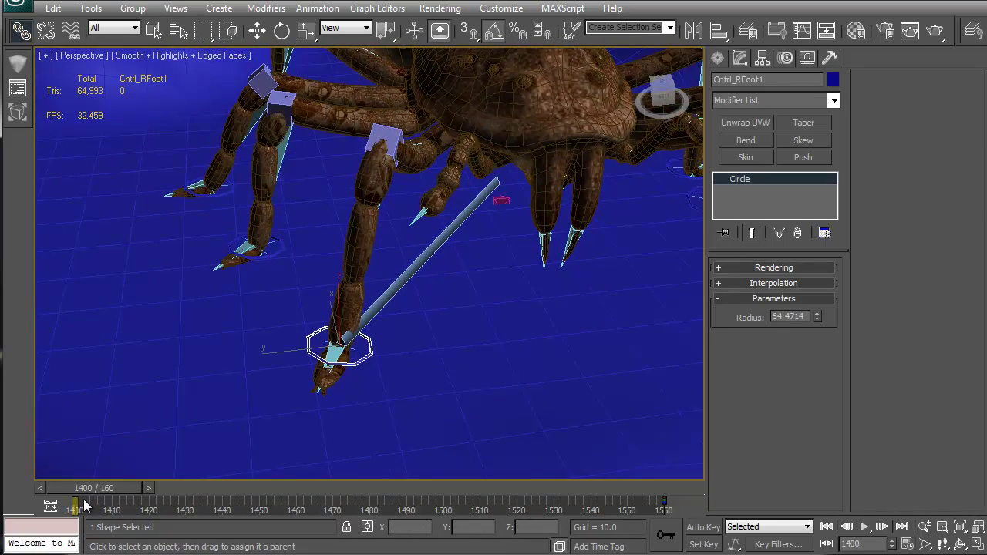
pyautogui.click(785, 59)
pyautogui.moveTo(822, 283); pyautogui.dragTo(823, 314)
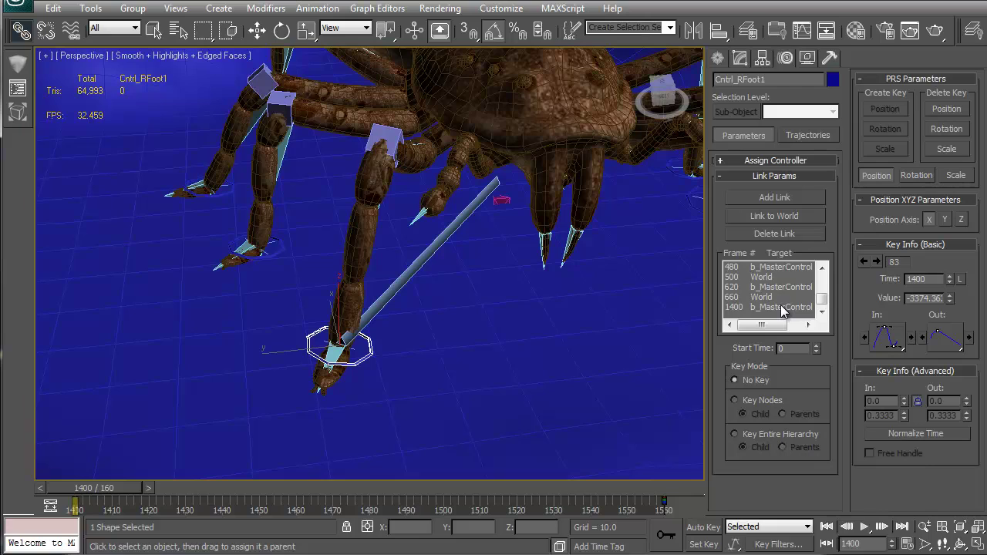
pyautogui.click(784, 307)
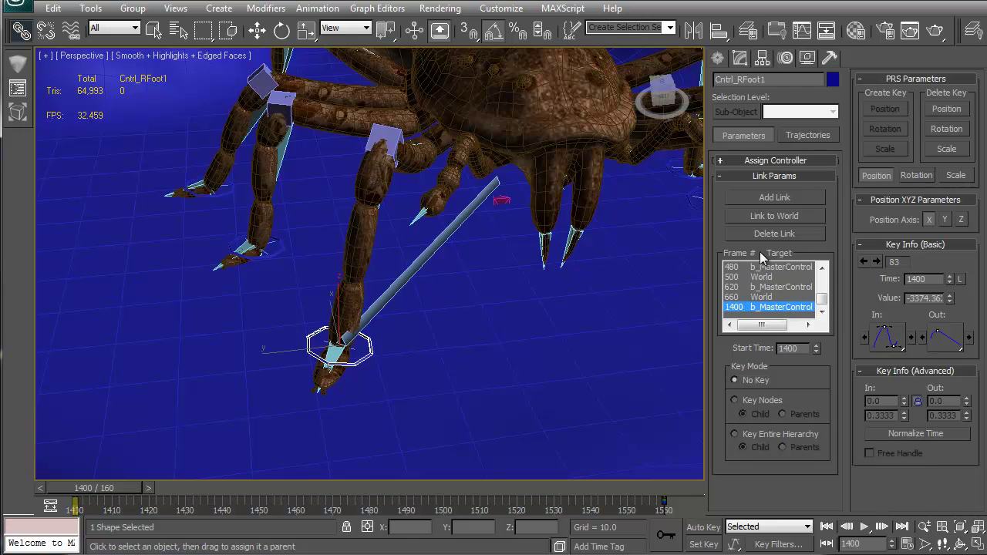
pyautogui.click(789, 197)
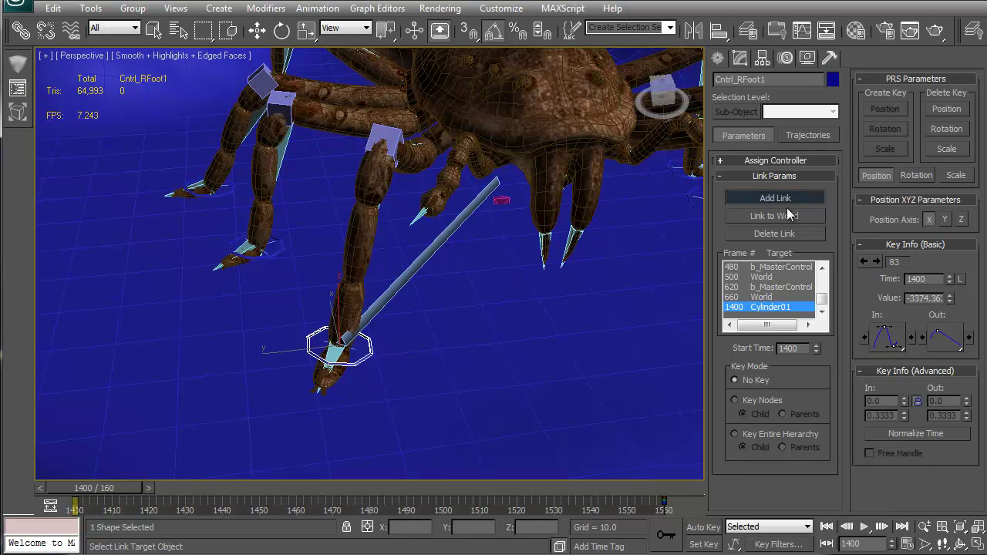
pyautogui.press('w')
pyautogui.moveTo(102, 495)
pyautogui.mouseDown()
pyautogui.moveTo(223, 493)
pyautogui.moveTo(92, 488)
pyautogui.mouseUp()
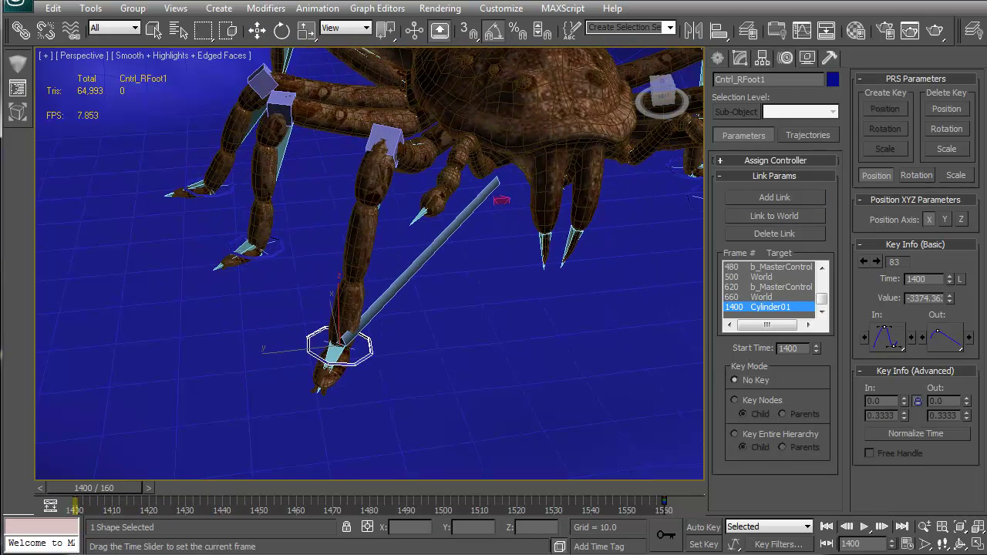
# Select the cylinder and try rotating it to test how the linked right front foot control responds.
pyautogui.click(411, 268)
pyautogui.press('e')
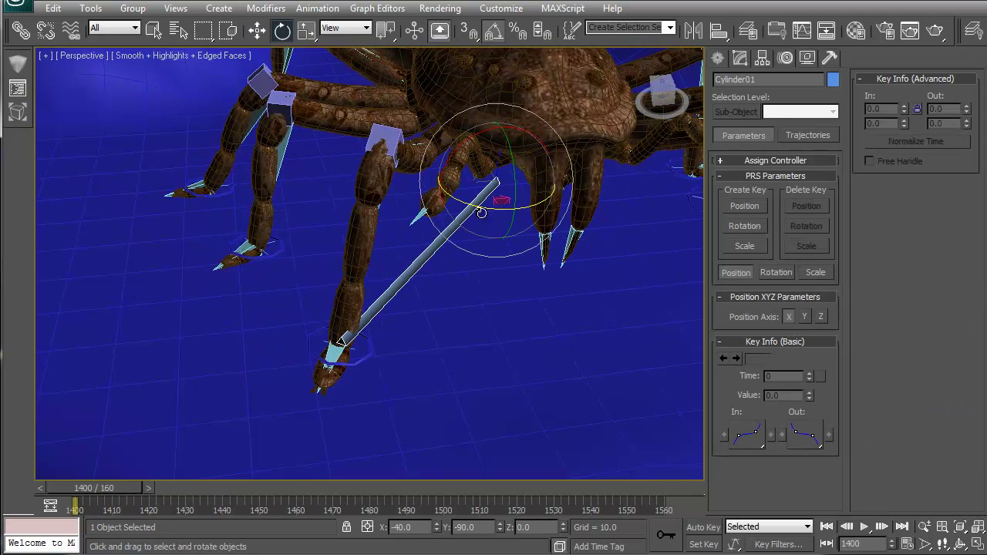
pyautogui.moveTo(486, 207); pyautogui.dragTo(479, 286)
pyautogui.press('w')
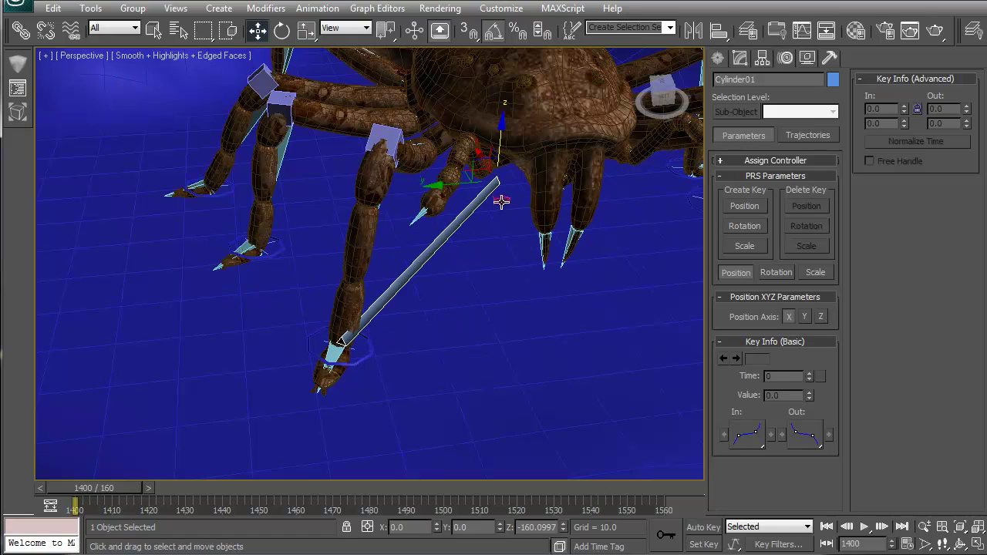
# Try moving the cylinder to test whether the right front foot control follows it, and undo the move.
pyautogui.press('7')
pyautogui.moveTo(441, 176); pyautogui.dragTo(438, 262)
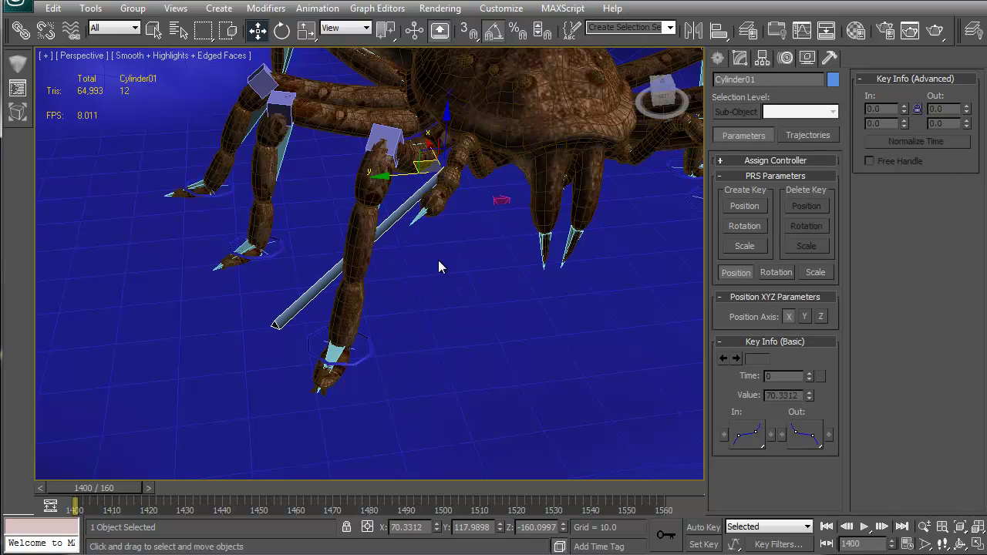
pyautogui.hotkey('ctrl', 'z')
pyautogui.keyDown('alt'); pyautogui.moveTo(386, 276); pyautogui.dragTo(394, 311, button='middle'); pyautogui.keyUp('alt')
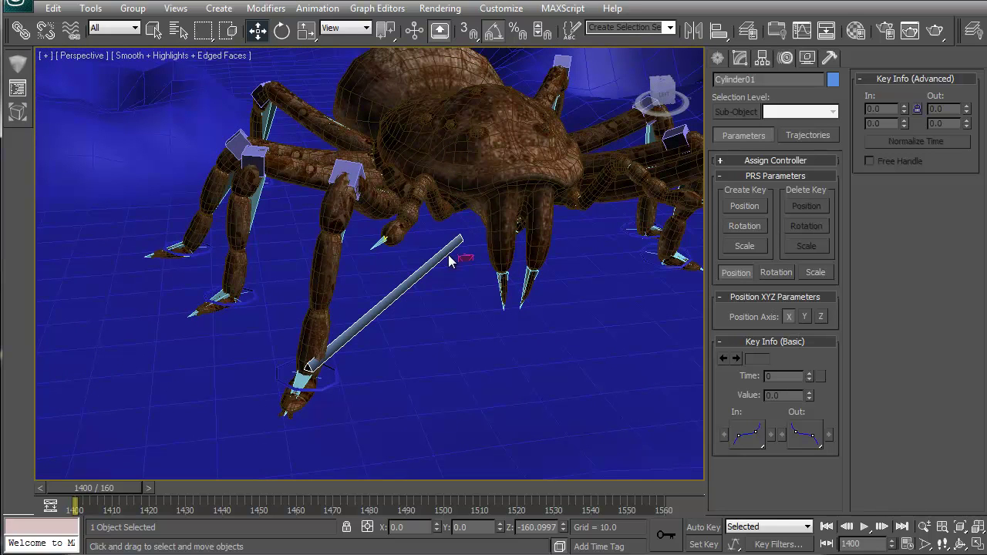
# Select the b_root bone using the wireframe display and scrub to about frame 1428 to check the linked cylinder and foot.
pyautogui.press('7')
pyautogui.press('F3')
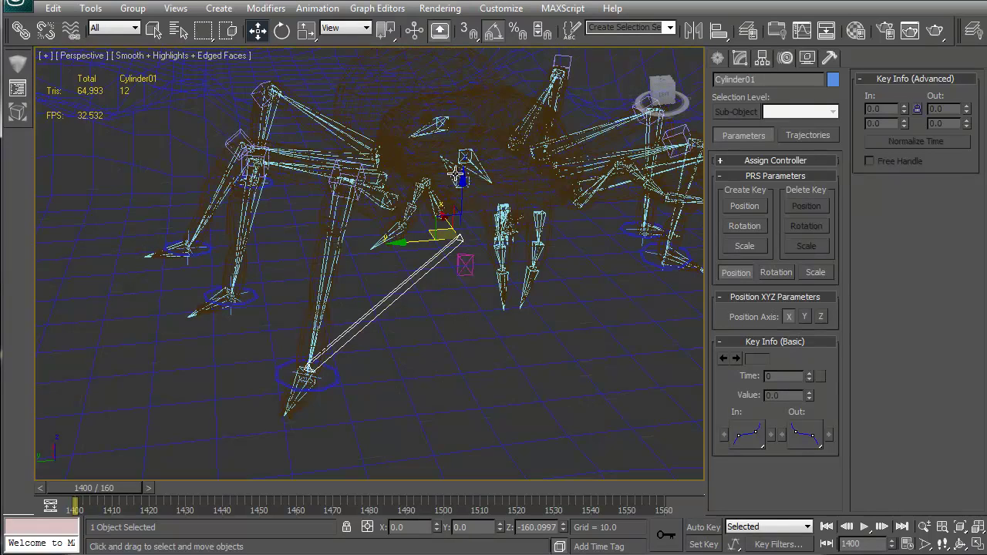
pyautogui.click(457, 175)
pyautogui.press('F3')
pyautogui.press('7')
pyautogui.press('7')
pyautogui.keyDown('alt'); pyautogui.moveTo(416, 186); pyautogui.dragTo(479, 249, button='middle'); pyautogui.keyUp('alt')
pyautogui.press('7')
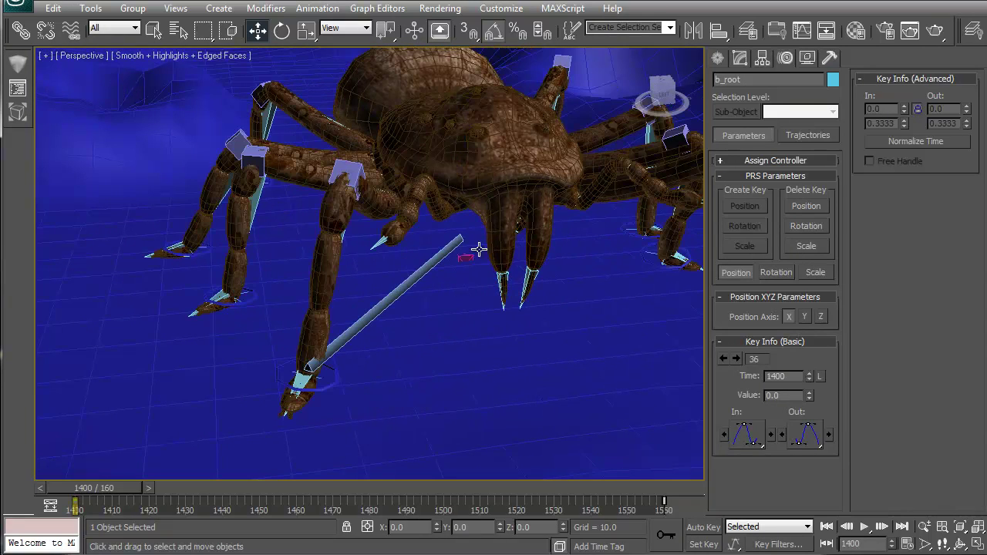
pyautogui.press('7')
pyautogui.moveTo(114, 489); pyautogui.dragTo(211, 448)
pyautogui.press('w')
# Delete the Cylinder01 link of Cntrl_RFoot1 and add it again at frame 1400.
pyautogui.click(260, 355)
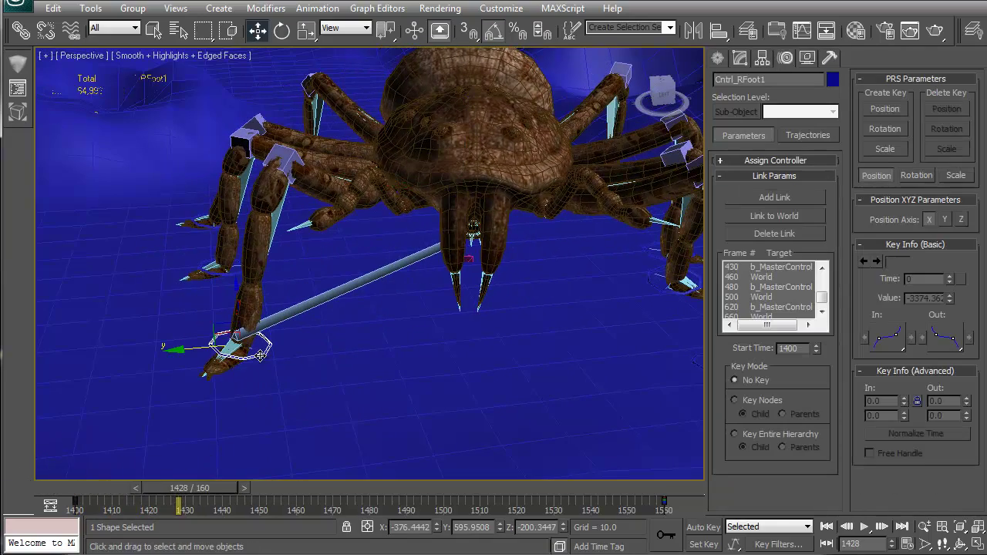
pyautogui.moveTo(207, 494); pyautogui.dragTo(92, 489)
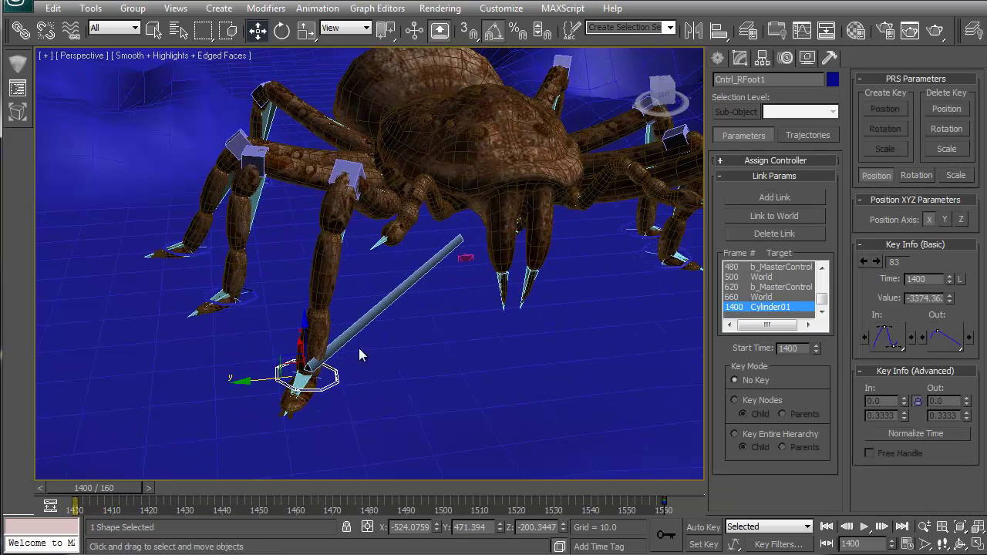
pyautogui.click(775, 233)
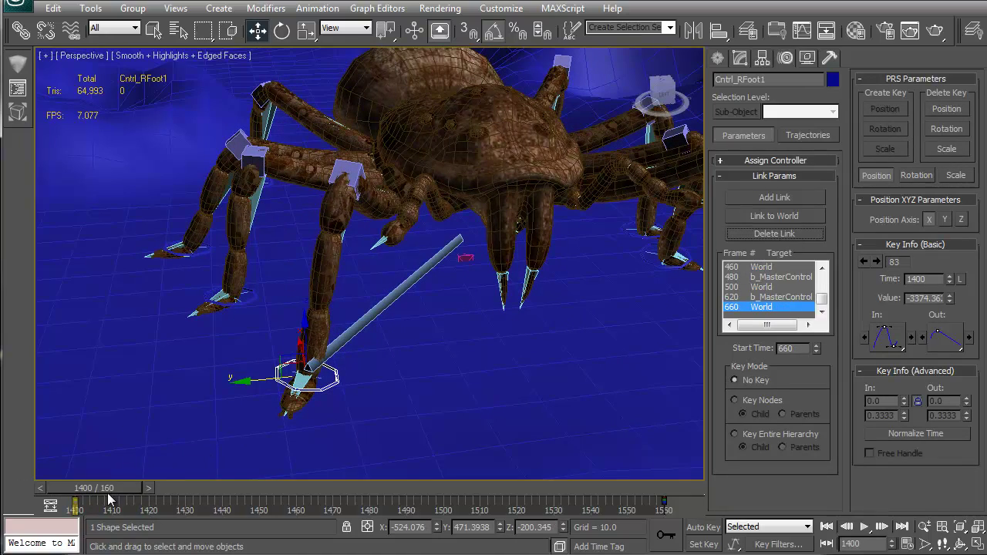
pyautogui.moveTo(106, 489)
pyautogui.mouseDown()
pyautogui.moveTo(399, 478)
pyautogui.moveTo(94, 488)
pyautogui.mouseUp()
pyautogui.press('w')
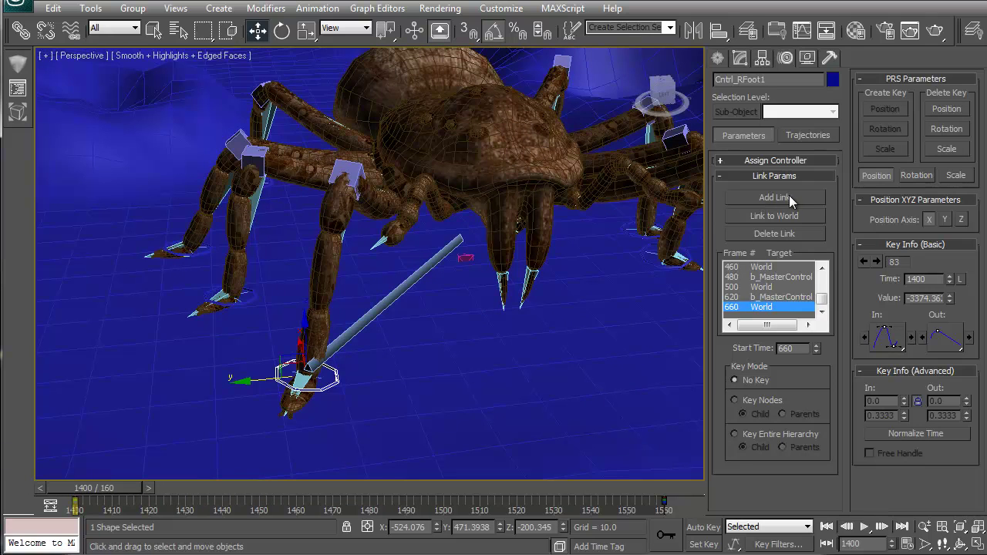
pyautogui.click(775, 198)
pyautogui.click(380, 306)
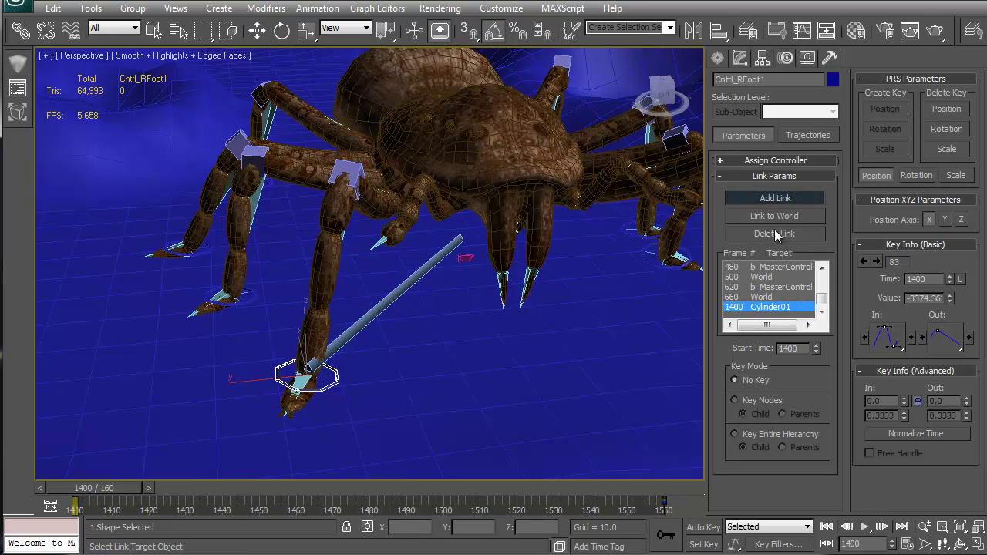
pyautogui.click(787, 196)
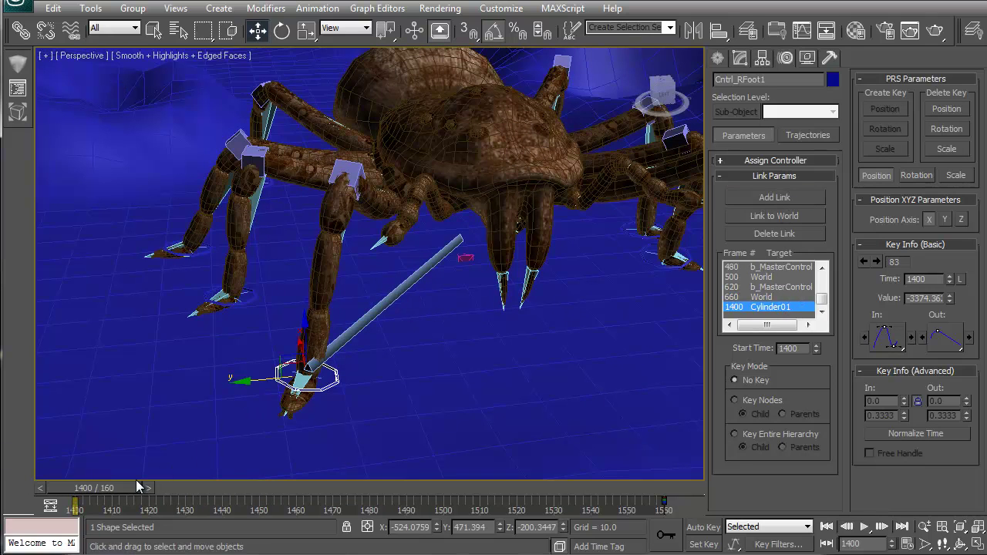
# Scrub to frame 1431 and try rotating the cylinder to test the foot control's response.
pyautogui.moveTo(136, 486); pyautogui.dragTo(223, 488)
pyautogui.click(405, 288)
pyautogui.press('e')
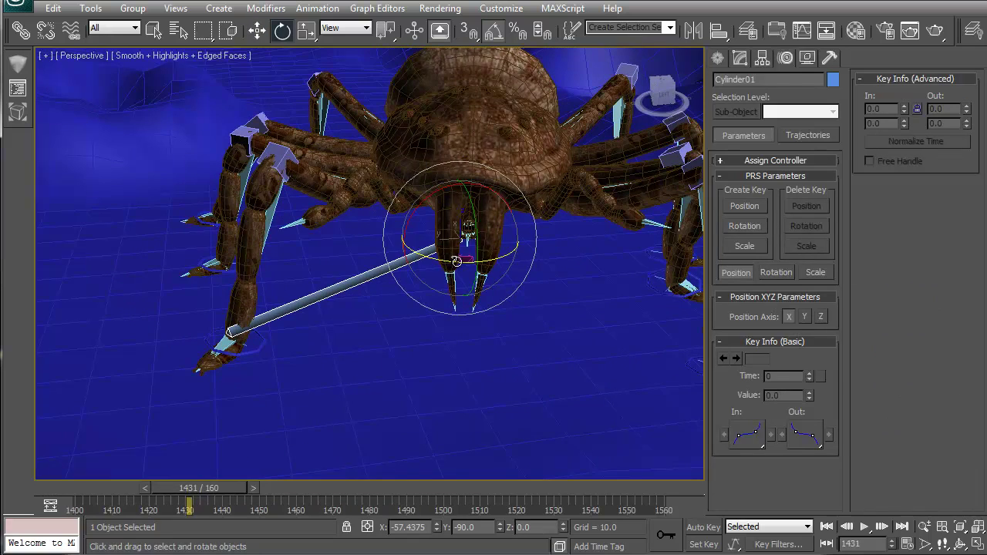
pyautogui.moveTo(456, 261); pyautogui.dragTo(465, 309)
# Select Cntrl_RFoot1, undo the recent link changes, and return to frame 1400 to check its link list.
pyautogui.click(232, 339)
pyautogui.press('7')
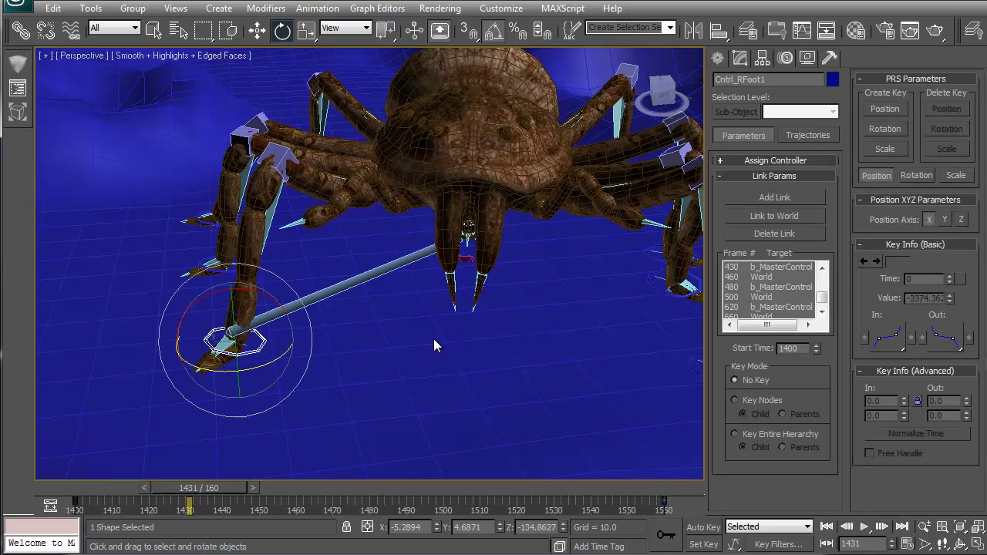
pyautogui.hotkey('ctrl', 'z')
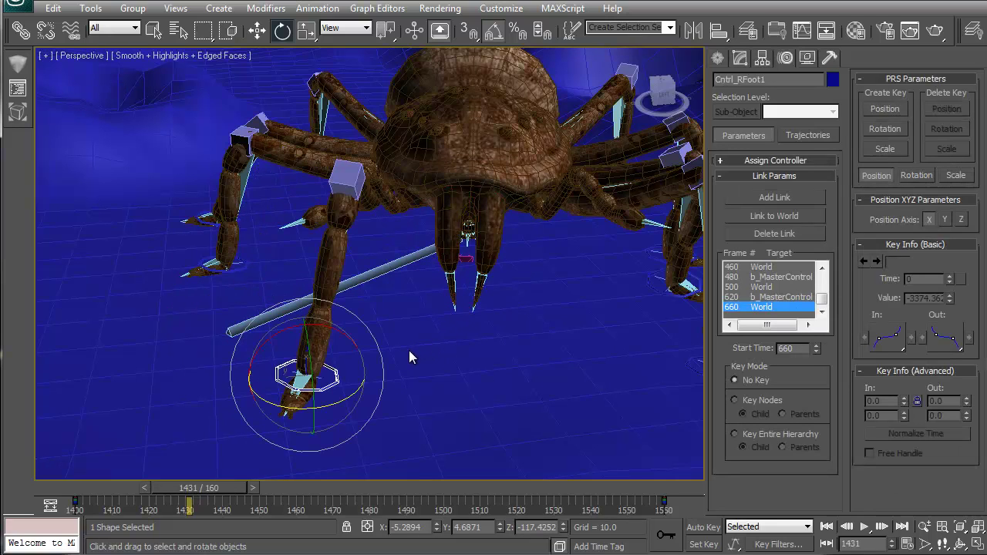
pyautogui.hotkey('ctrl', 'z')
pyautogui.hotkey('ctrl', 'z')
pyautogui.hotkey('ctrl', 'z')
pyautogui.hotkey('ctrl', 'z')
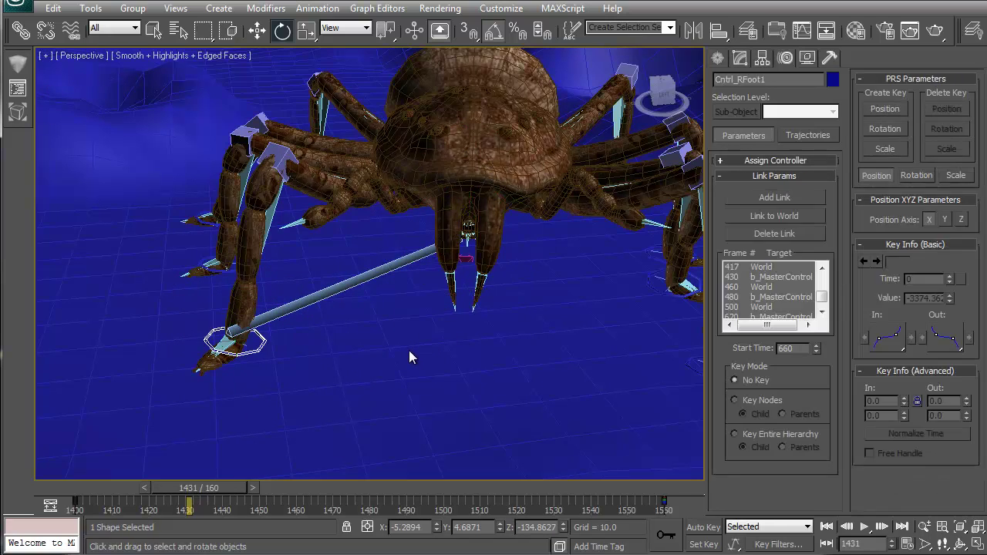
pyautogui.moveTo(228, 488); pyautogui.dragTo(87, 490)
pyautogui.click(822, 312)
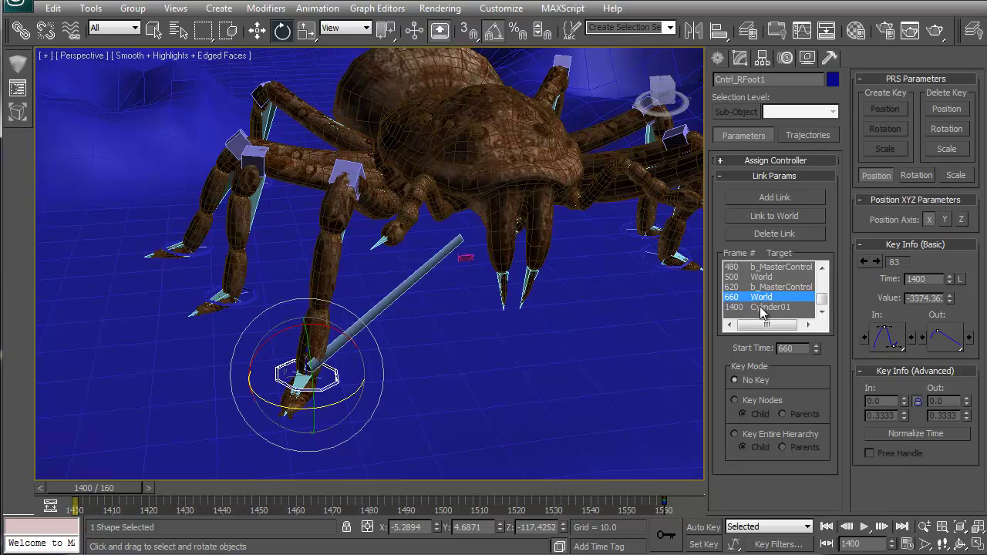
# Apply a Link Constraint to the cylinder with b_MasterControl as its target at frame 1400.
pyautogui.keyDown('alt'); pyautogui.moveTo(393, 329); pyautogui.dragTo(419, 340, button='middle'); pyautogui.keyUp('alt')
pyautogui.click(380, 278)
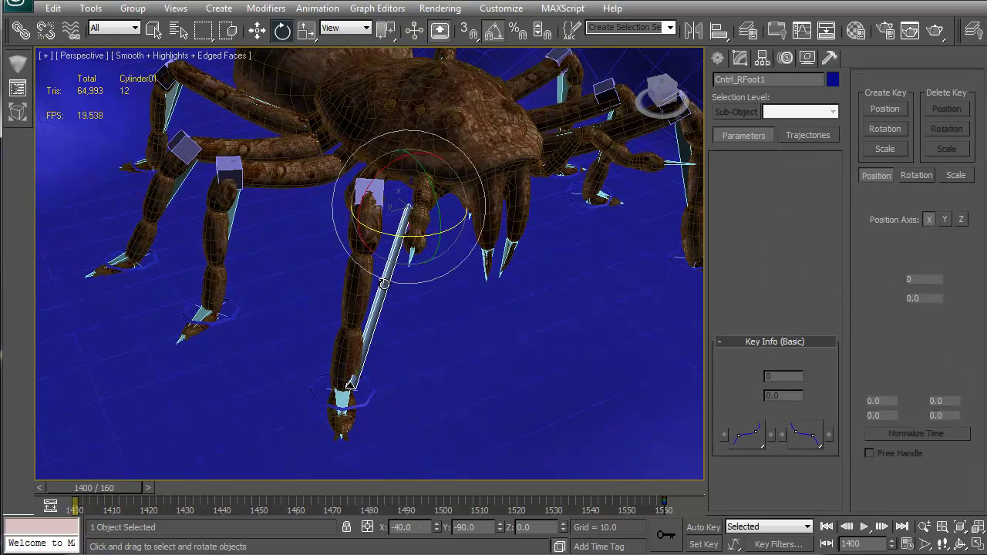
pyautogui.press('7')
pyautogui.keyDown('alt'); pyautogui.moveTo(419, 205); pyautogui.dragTo(479, 235, button='middle'); pyautogui.keyUp('alt')
pyautogui.moveTo(432, 265); pyautogui.dragTo(483, 244, button='middle')
pyautogui.scroll(5, 478, 246)
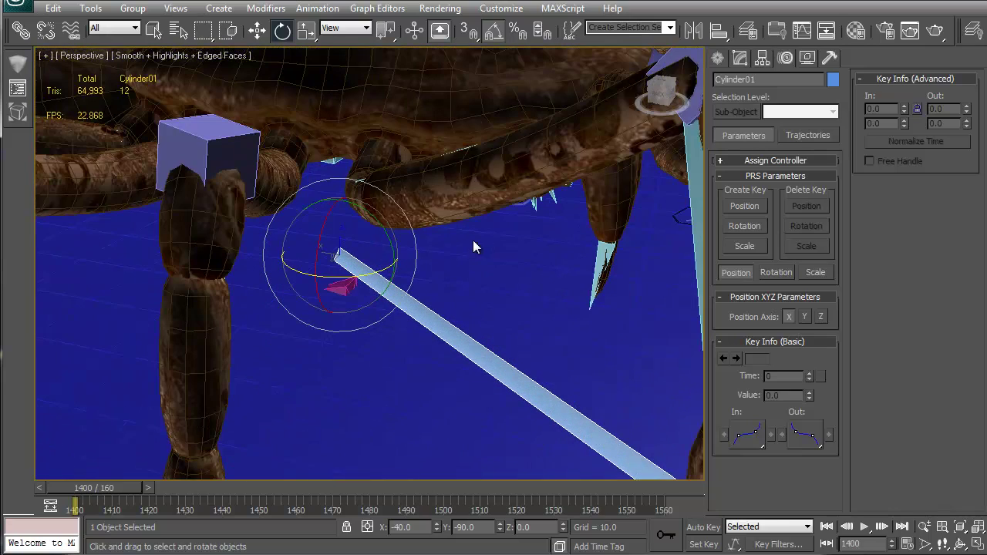
pyautogui.press('l')
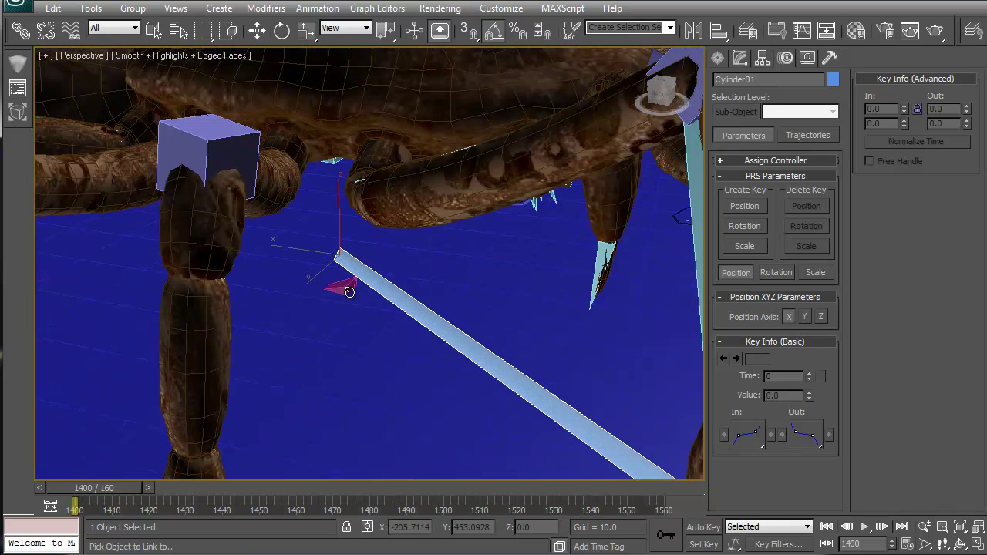
pyautogui.moveTo(241, 163); pyautogui.dragTo(344, 328)
pyautogui.click(347, 287)
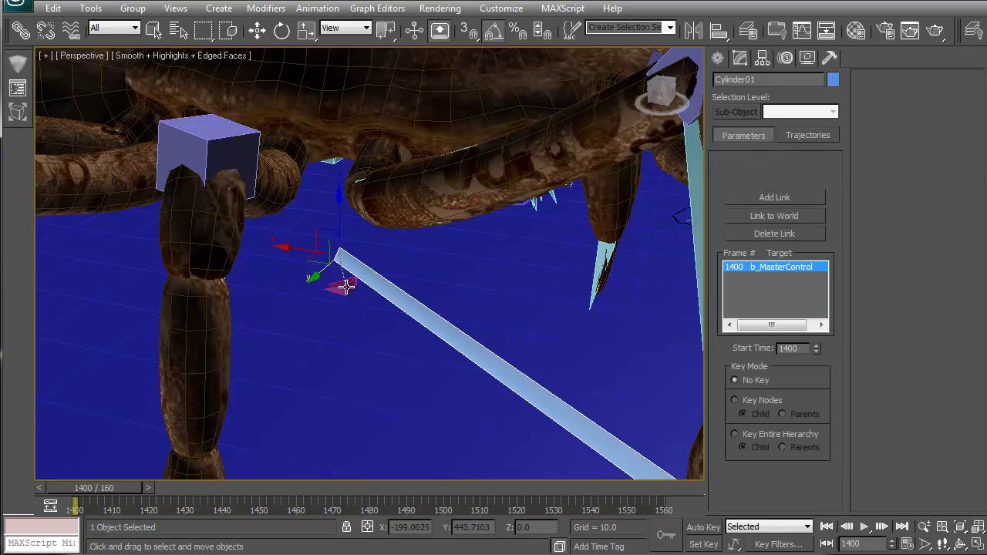
pyautogui.scroll(-5, 394, 284)
pyautogui.moveTo(490, 303); pyautogui.dragTo(279, 305, button='middle')
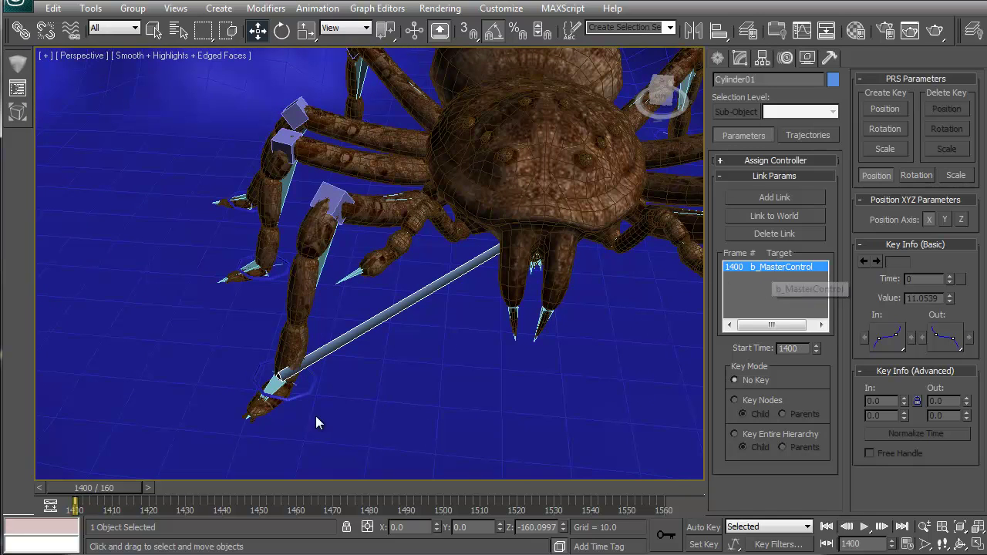
# Scrub to frame 1424, try rotating the constrained cylinder, and undo the rotation.
pyautogui.moveTo(108, 488); pyautogui.dragTo(190, 485)
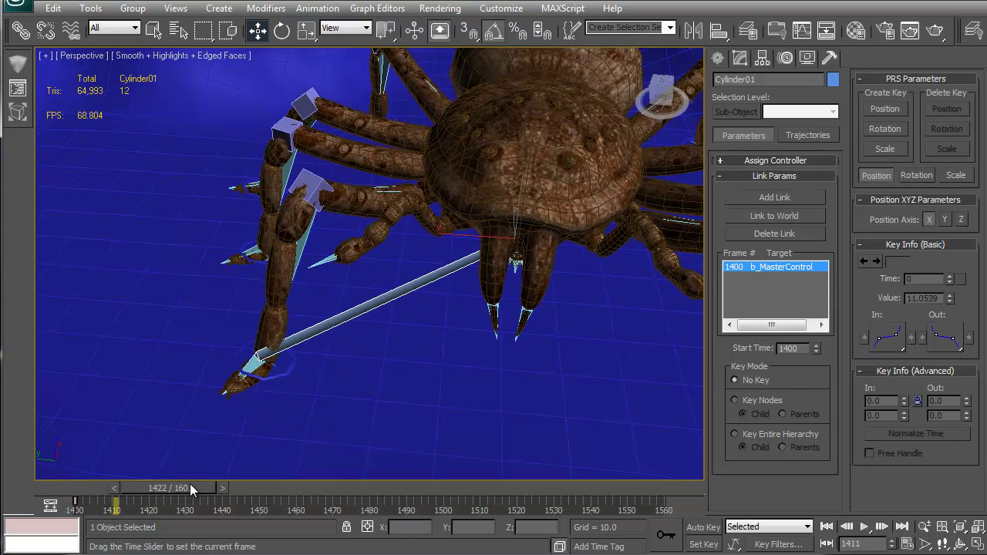
pyautogui.press('e')
pyautogui.moveTo(492, 266); pyautogui.dragTo(510, 271)
pyautogui.hotkey('ctrl', 'z')
# Replace the Cylinder01 link of Cntrl_RFoot1 with a fresh link to the cylinder at frame 1400 and scrub to test it.
pyautogui.click(266, 350)
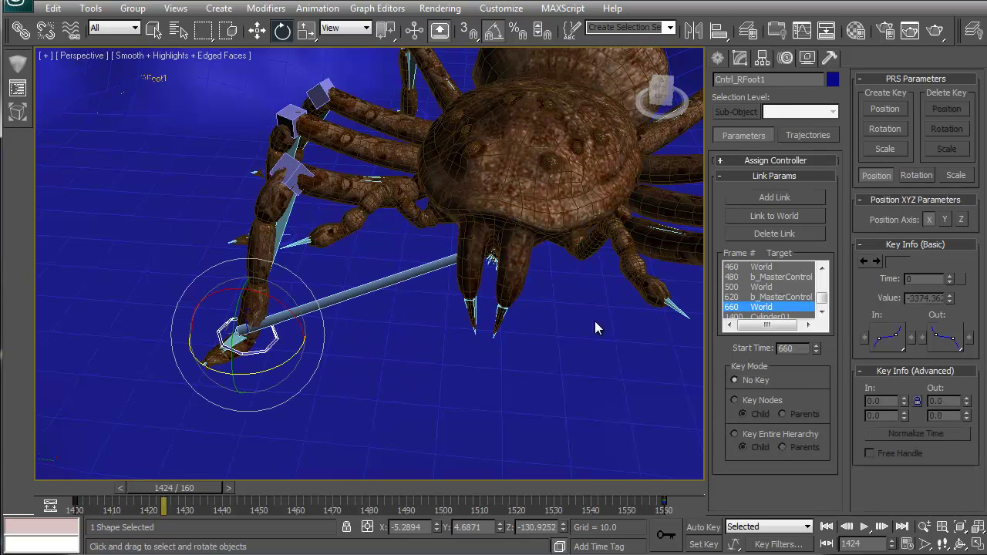
pyautogui.scroll(-2, 759, 308)
pyautogui.click(759, 308)
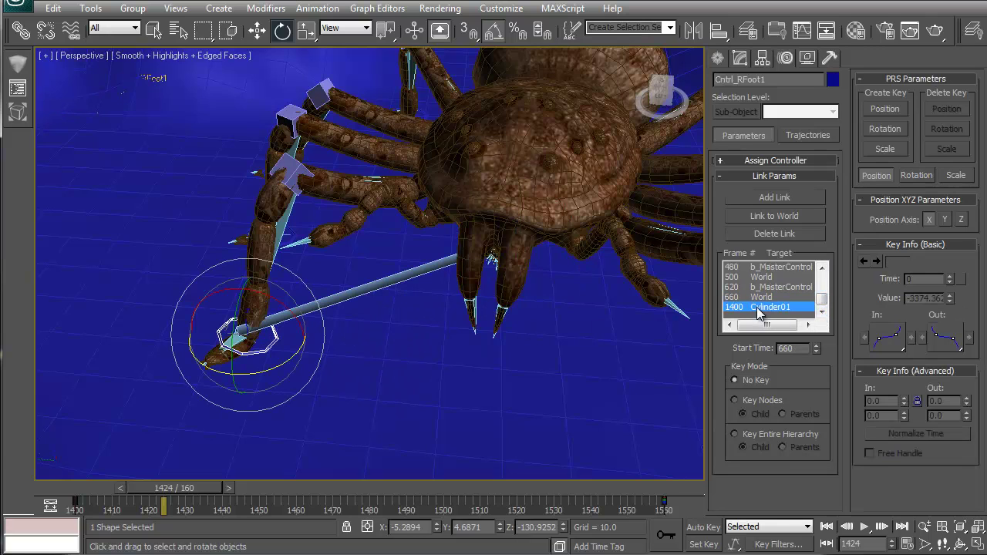
pyautogui.click(780, 235)
pyautogui.click(774, 199)
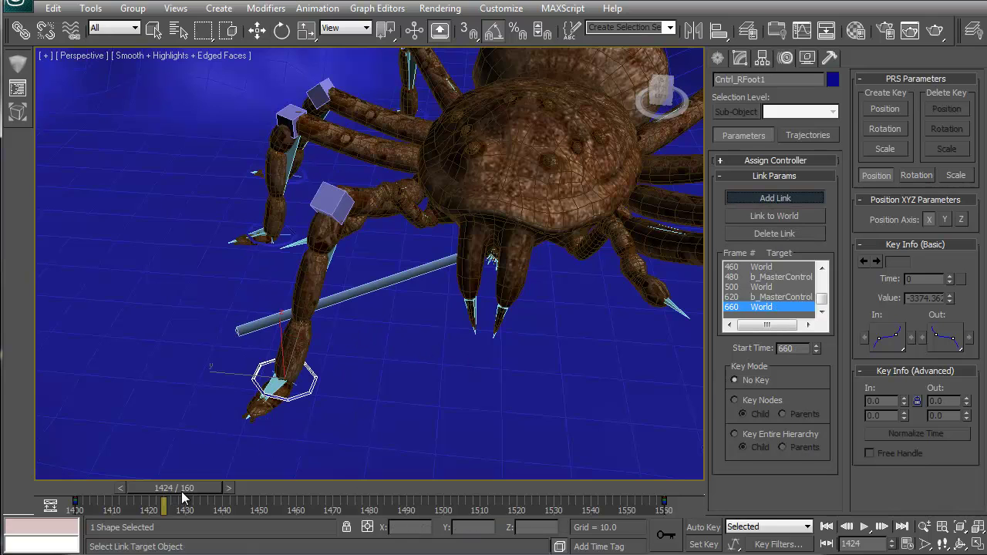
pyautogui.moveTo(182, 498); pyautogui.dragTo(46, 498)
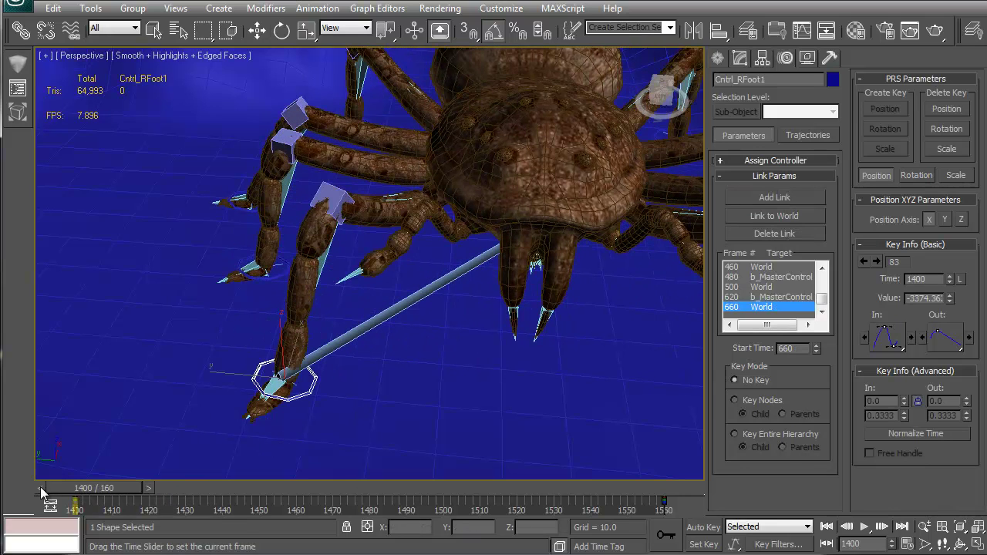
pyautogui.click(363, 324)
pyautogui.click(775, 202)
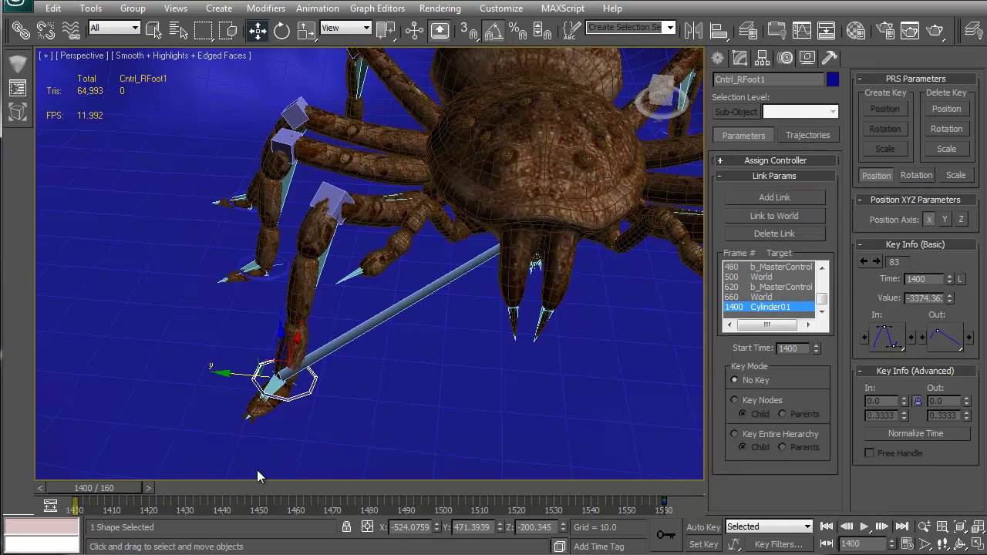
pyautogui.moveTo(106, 486); pyautogui.dragTo(43, 488)
# Select the cylinder and try rotating it at frame 1400 to test the renewed foot link.
pyautogui.click(393, 312)
pyautogui.press('e')
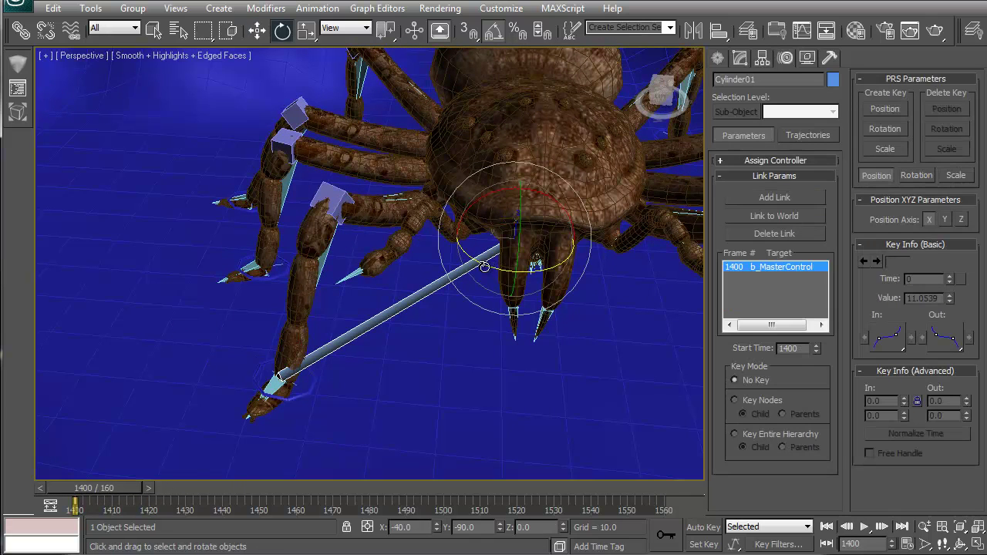
pyautogui.moveTo(484, 266); pyautogui.dragTo(456, 322)
pyautogui.moveTo(456, 321)
pyautogui.keyDown('alt'); pyautogui.mouseDown(button='middle')
pyautogui.moveTo(436, 345)
pyautogui.moveTo(462, 324)
pyautogui.mouseUp(button='middle'); pyautogui.keyUp('alt')
pyautogui.scroll(3, 462, 324)
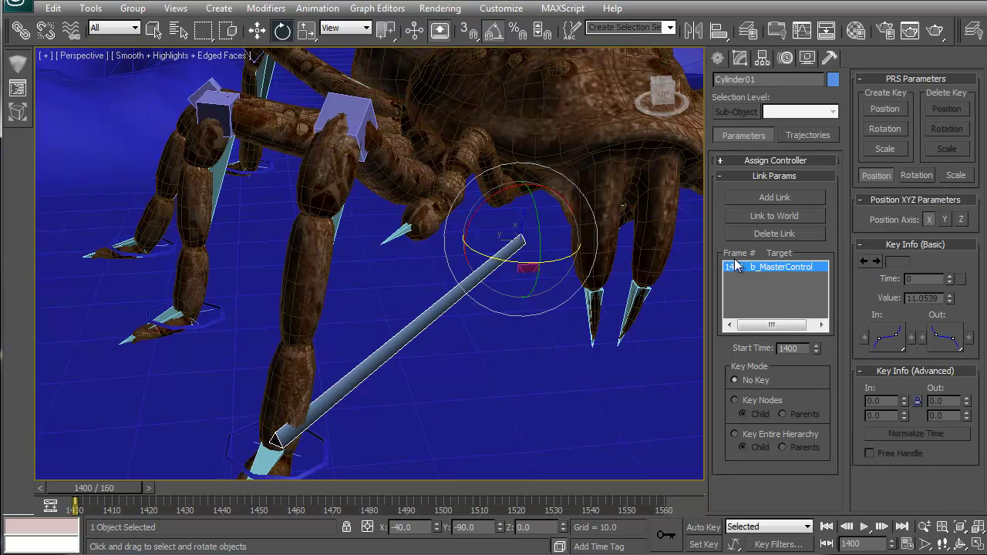
pyautogui.moveTo(520, 301); pyautogui.dragTo(522, 283, button='middle')
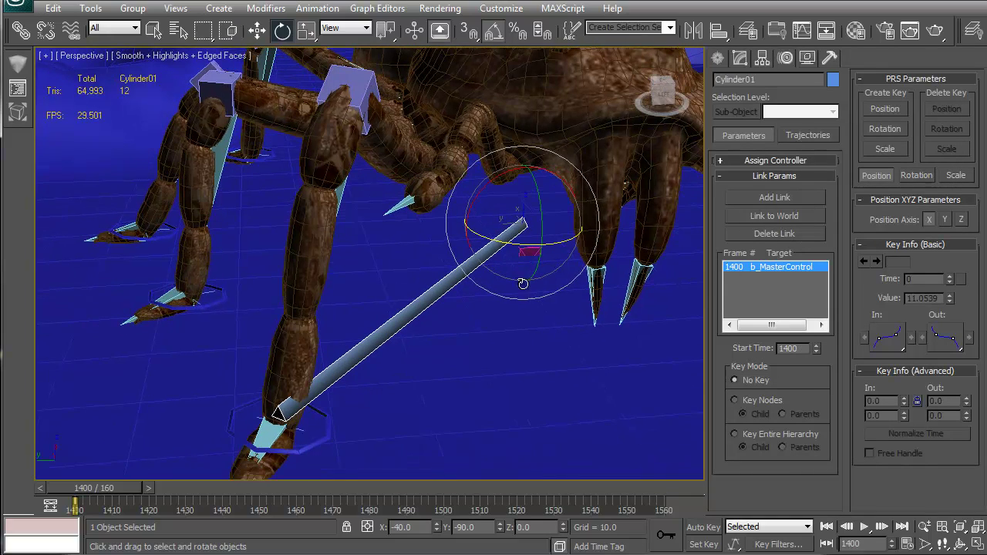
# Delete the cylinder's b_MasterControl link and try rotating the cylinder at frame 1420, undoing the rotation.
pyautogui.click(787, 231)
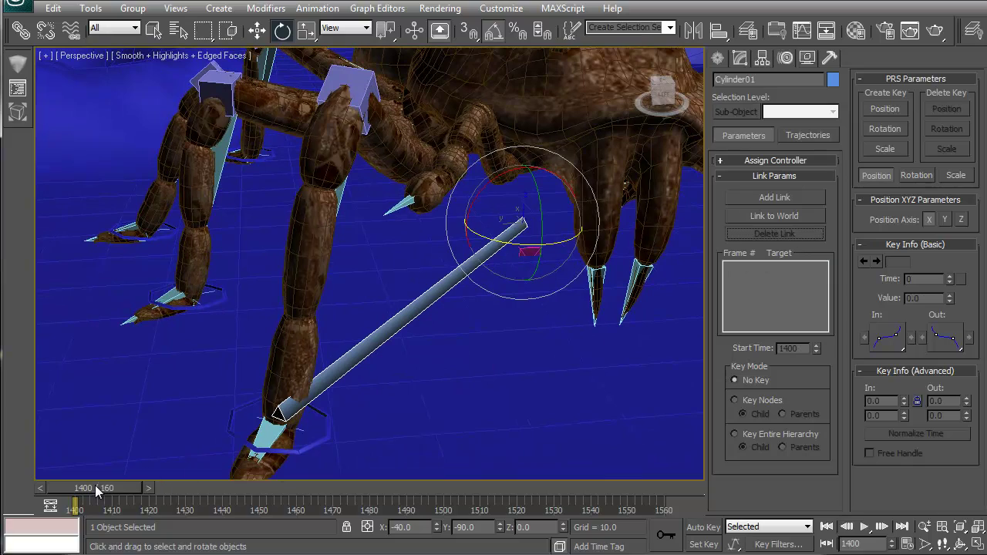
pyautogui.moveTo(98, 492); pyautogui.dragTo(165, 492)
pyautogui.press('e')
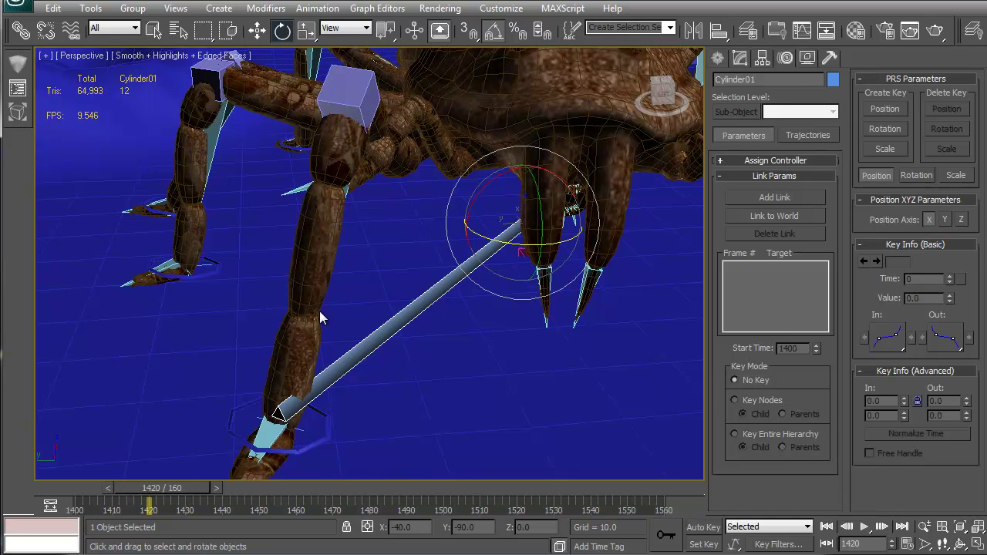
pyautogui.moveTo(523, 244); pyautogui.dragTo(559, 255)
pyautogui.hotkey('ctrl', 'z')
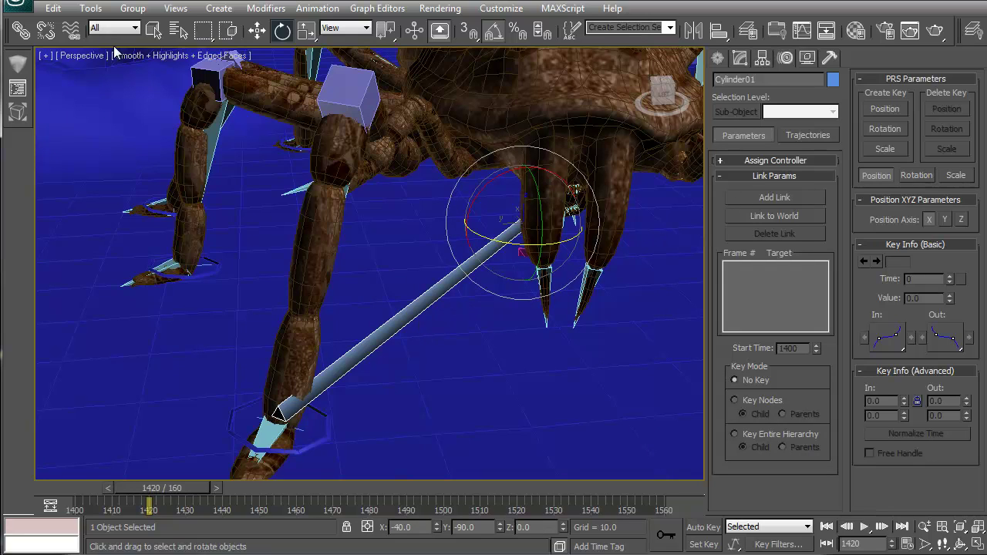
# Unlink the cylinder from its parent and test its rotation once more, undoing the rotation.
pyautogui.press('7')
pyautogui.click(48, 35)
pyautogui.press('7')
pyautogui.moveTo(504, 242); pyautogui.dragTo(480, 237)
pyautogui.hotkey('ctrl', 'z')
# Delete the frame 1400 Cylinder01 link from the right front foot control Cntrl_RFoot1.
pyautogui.click(326, 428)
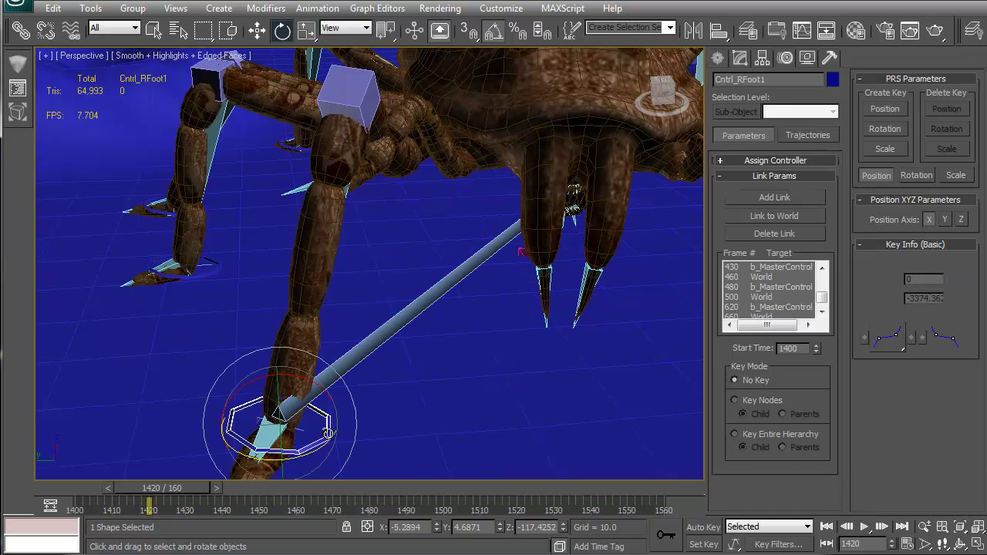
pyautogui.scroll(-1, 822, 307)
pyautogui.click(769, 307)
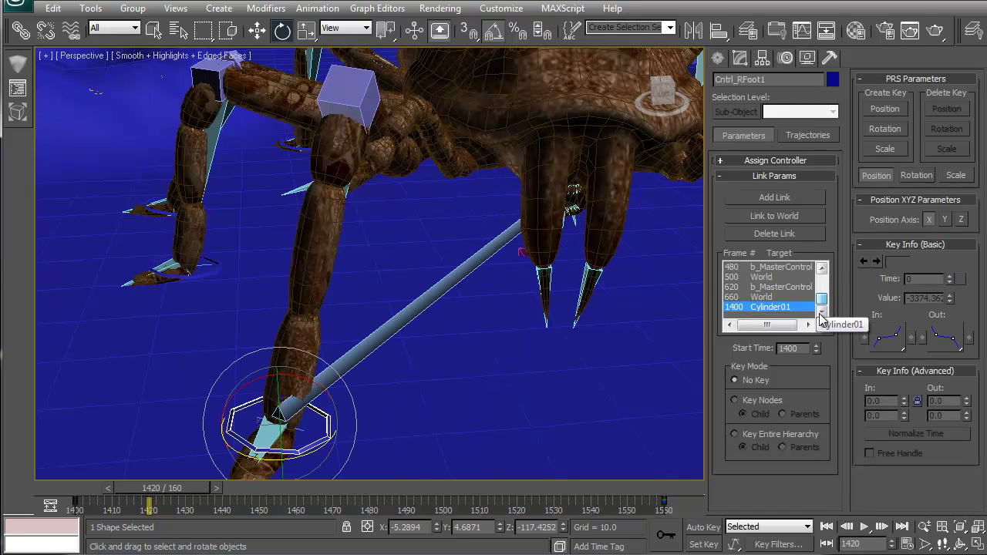
pyautogui.click(780, 233)
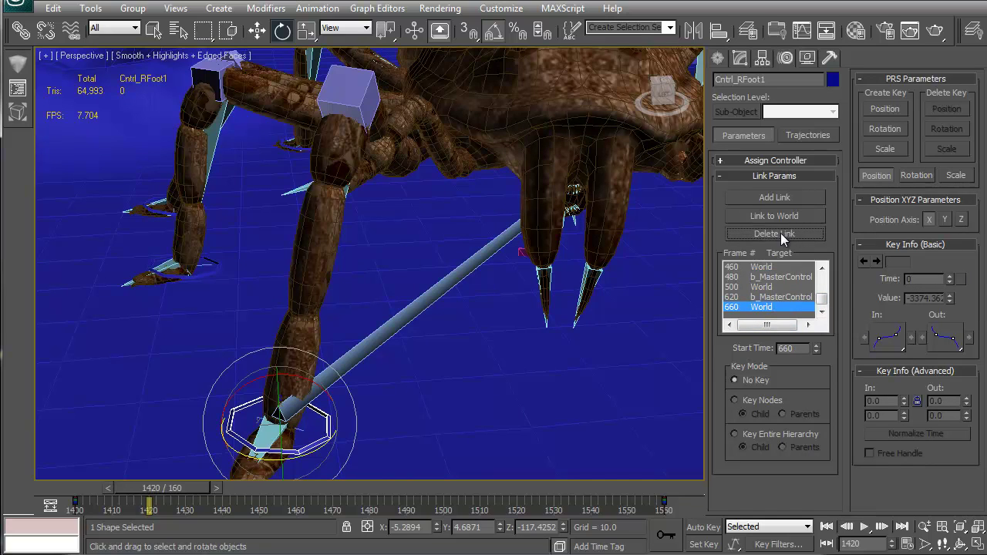
# Try rotating the cylinder at frame 1420 without the foot link, undoing the rotation.
pyautogui.click(467, 268)
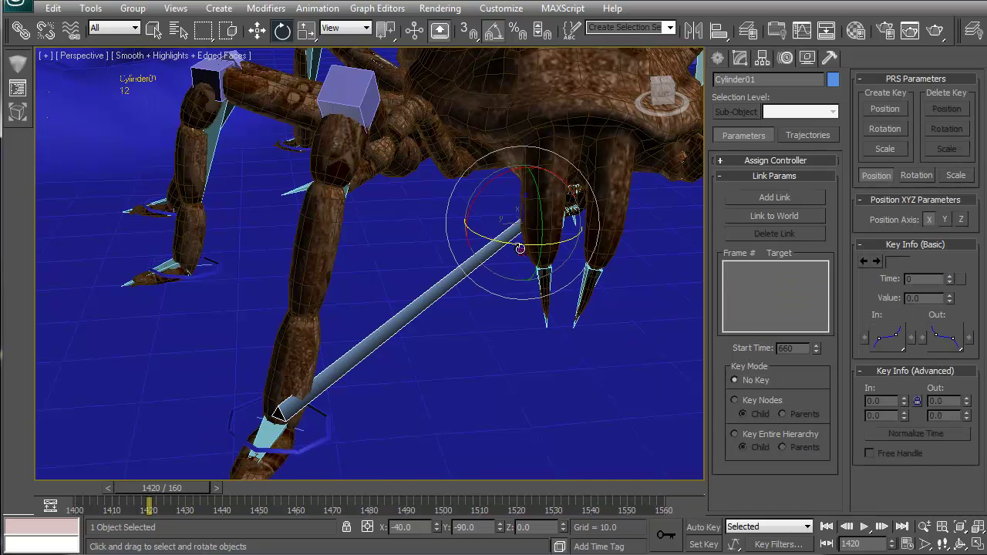
pyautogui.moveTo(519, 249); pyautogui.dragTo(505, 247)
pyautogui.hotkey('ctrl', 'z')
# Link the cylinder to b_MasterControl as its parent at frame 1400.
pyautogui.moveTo(189, 488); pyautogui.dragTo(52, 475)
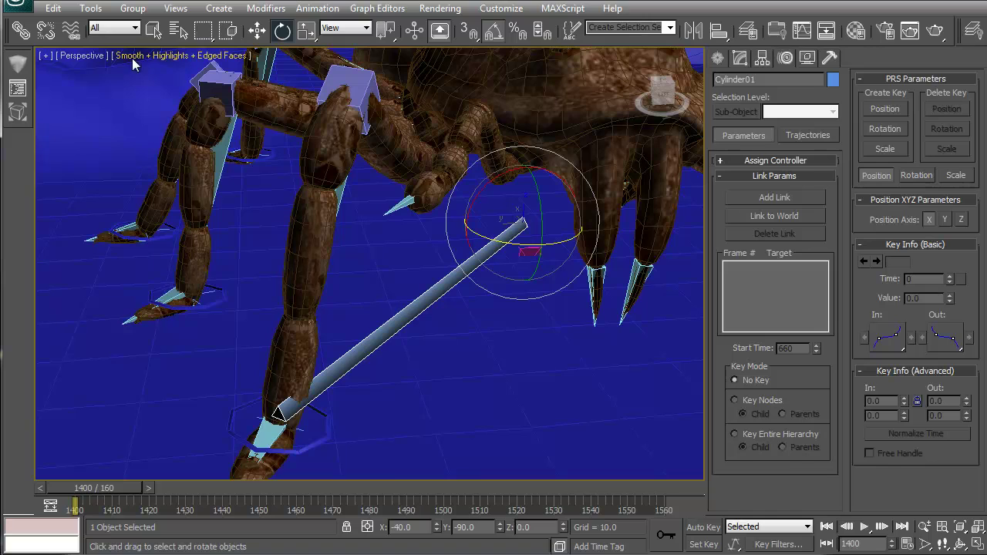
pyautogui.click(21, 29)
pyautogui.press('7')
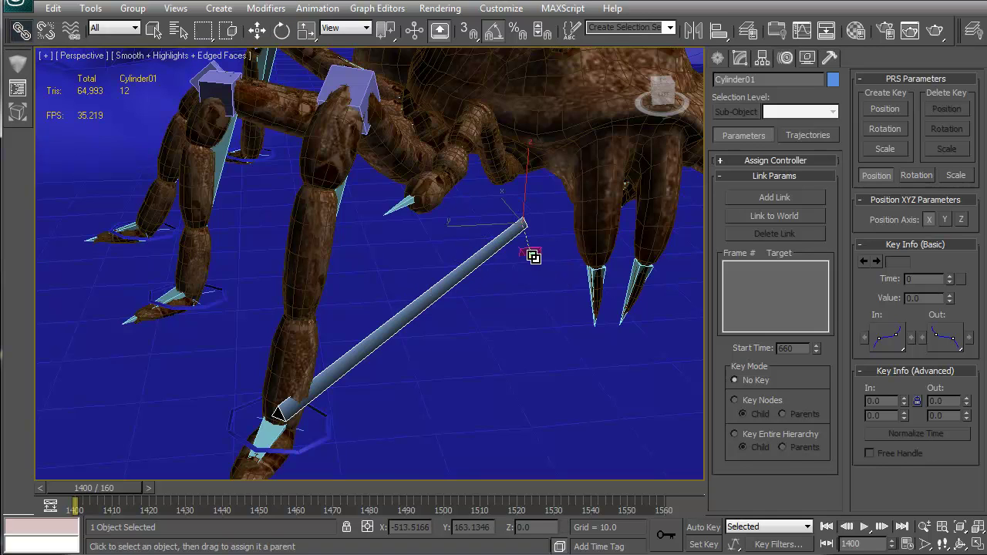
pyautogui.moveTo(532, 256); pyautogui.dragTo(520, 332)
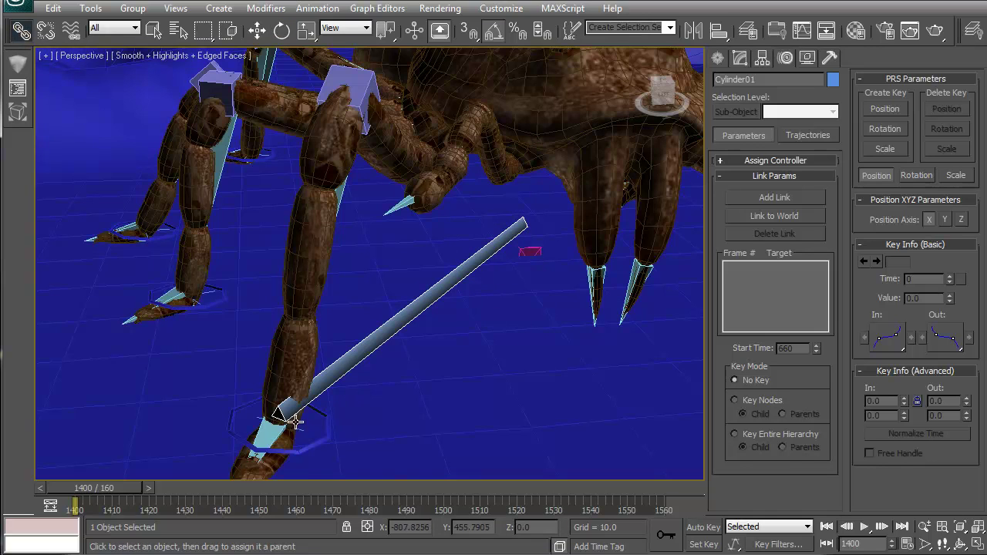
# Add a link to Cylinder01 at frame 1400 on the right front foot control Cntrl_RFoot1.
pyautogui.click(314, 445)
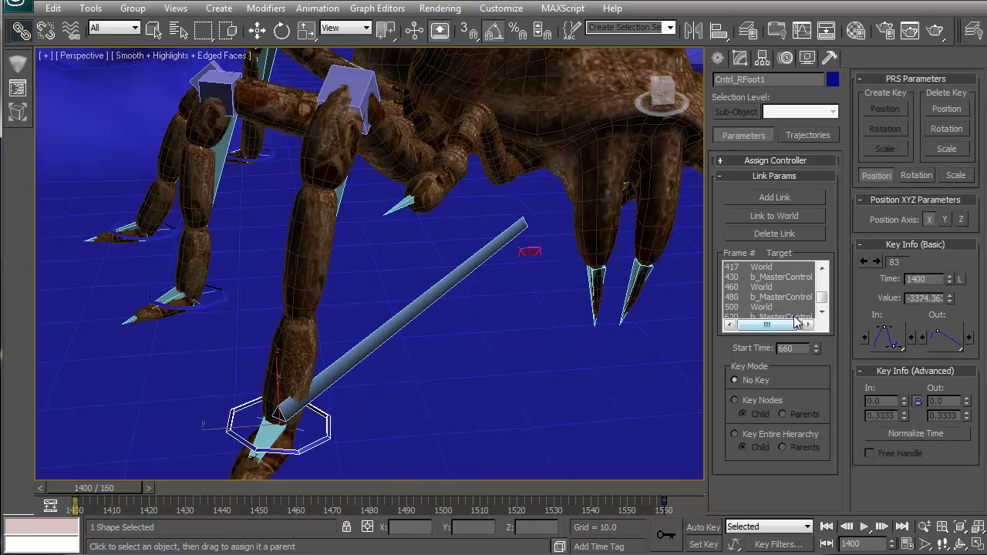
pyautogui.click(821, 316)
pyautogui.click(822, 316)
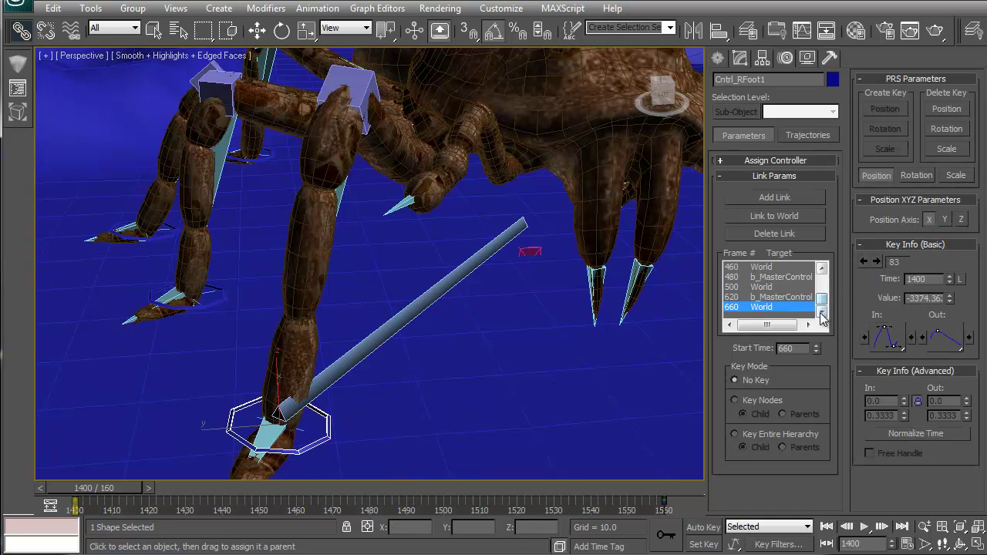
pyautogui.click(783, 197)
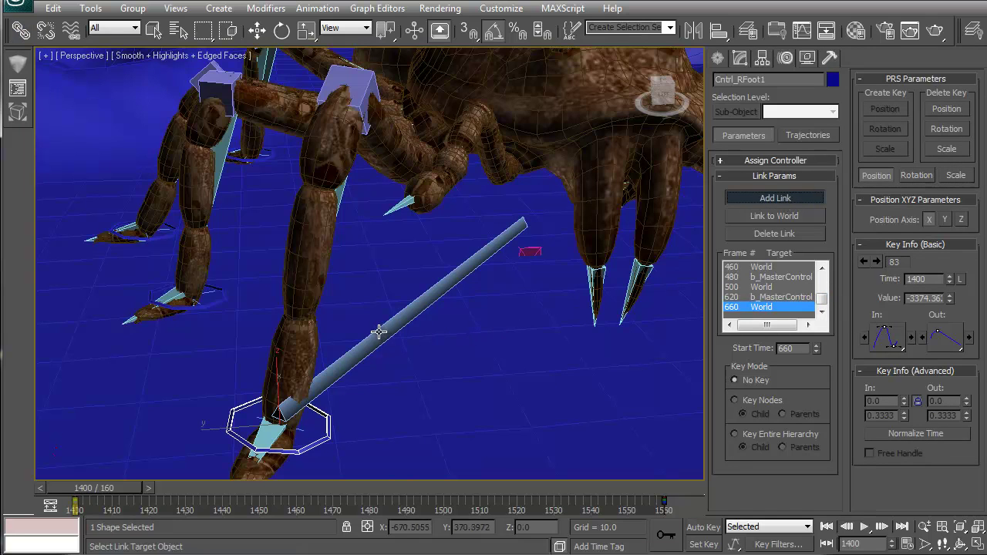
pyautogui.click(378, 331)
pyautogui.click(784, 197)
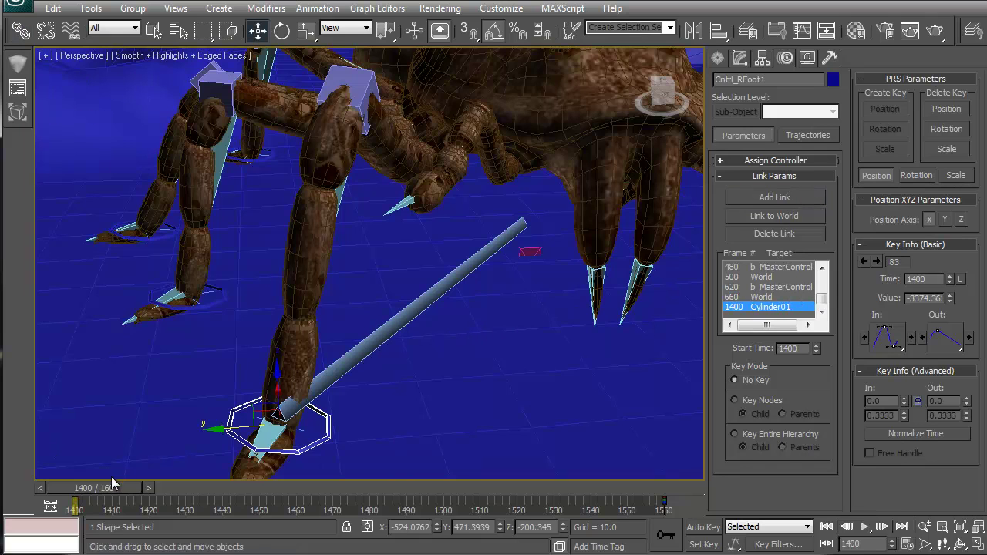
# Try rotating the cylinder at frame 1414 with Auto Key on, undo the rotation, and return to frame 1400 with Auto Key off.
pyautogui.moveTo(111, 484)
pyautogui.mouseDown()
pyautogui.moveTo(198, 490)
pyautogui.moveTo(127, 492)
pyautogui.mouseUp()
pyautogui.click(351, 366)
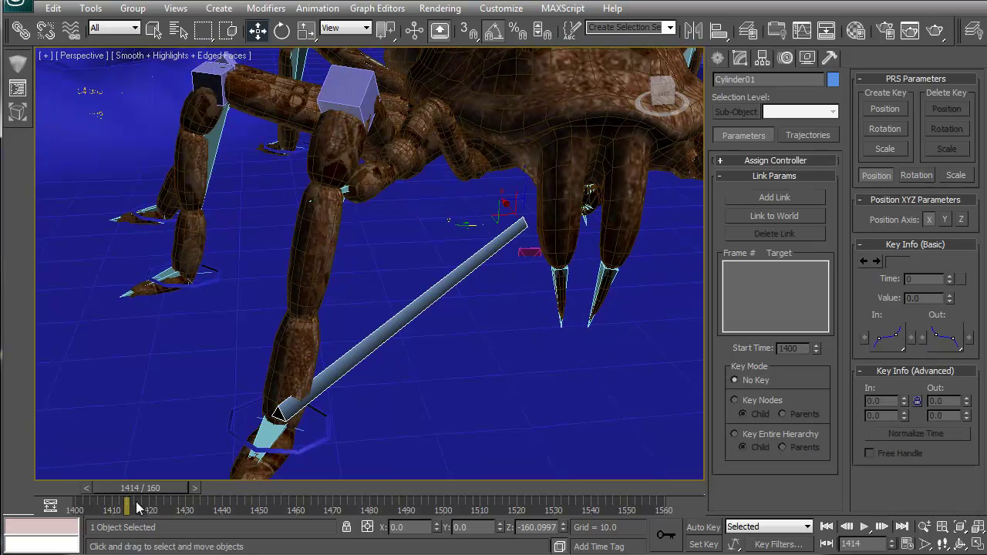
pyautogui.press('e')
pyautogui.click(702, 528)
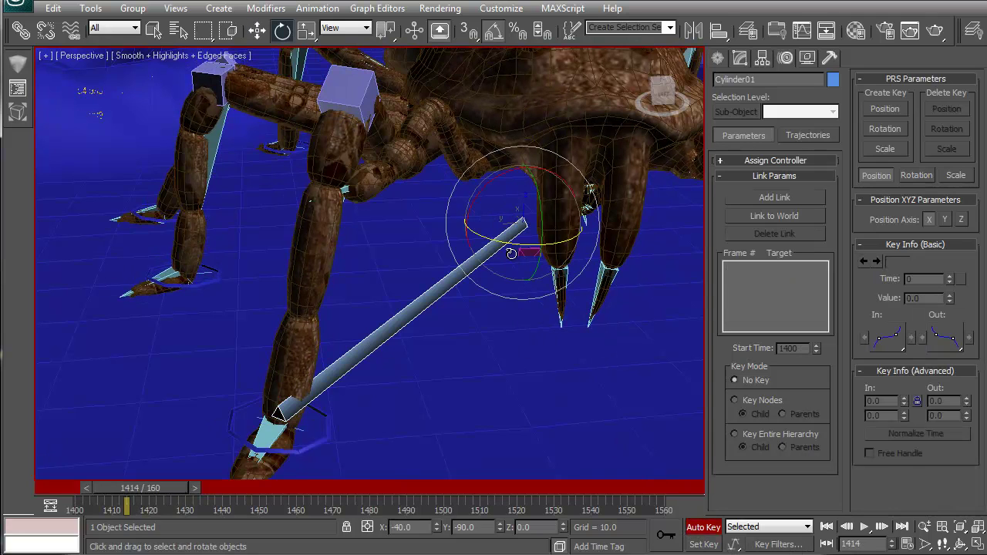
pyautogui.moveTo(514, 244); pyautogui.dragTo(504, 304)
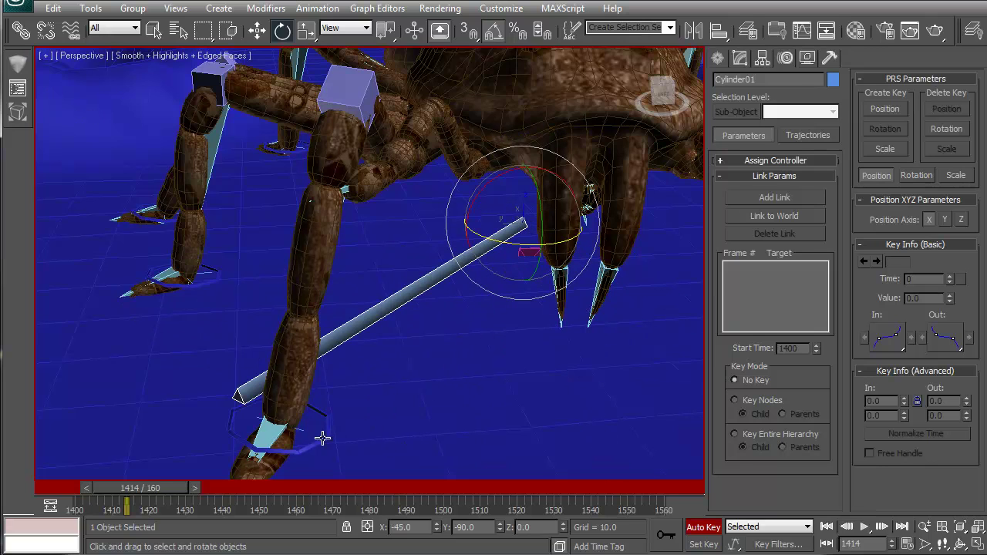
pyautogui.hotkey('ctrl', 'z')
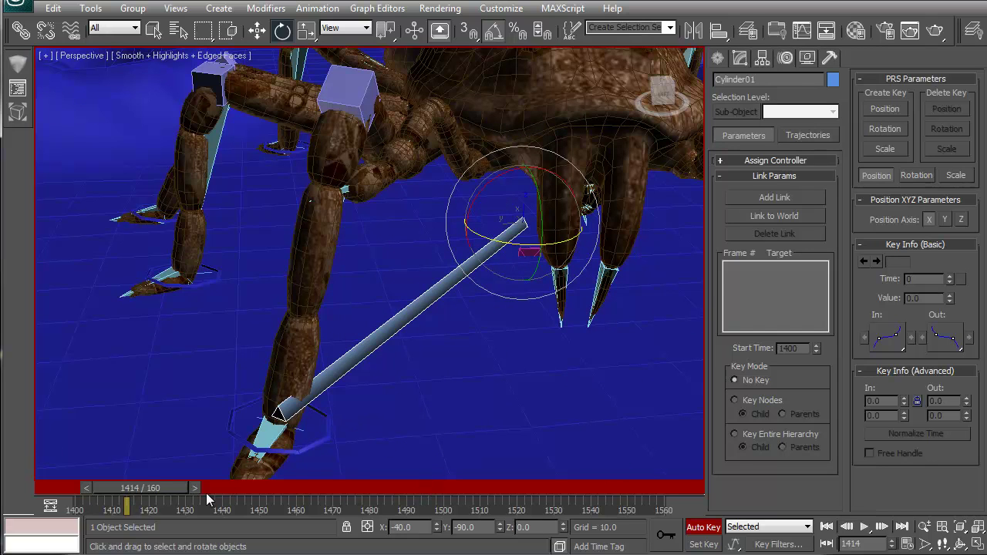
pyautogui.moveTo(206, 493); pyautogui.dragTo(66, 476)
pyautogui.press('e')
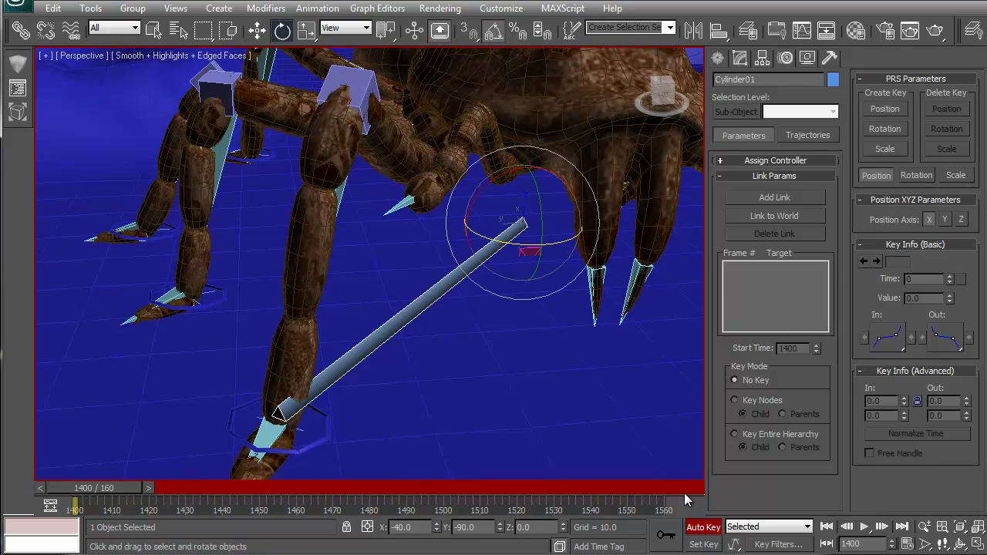
pyautogui.click(705, 529)
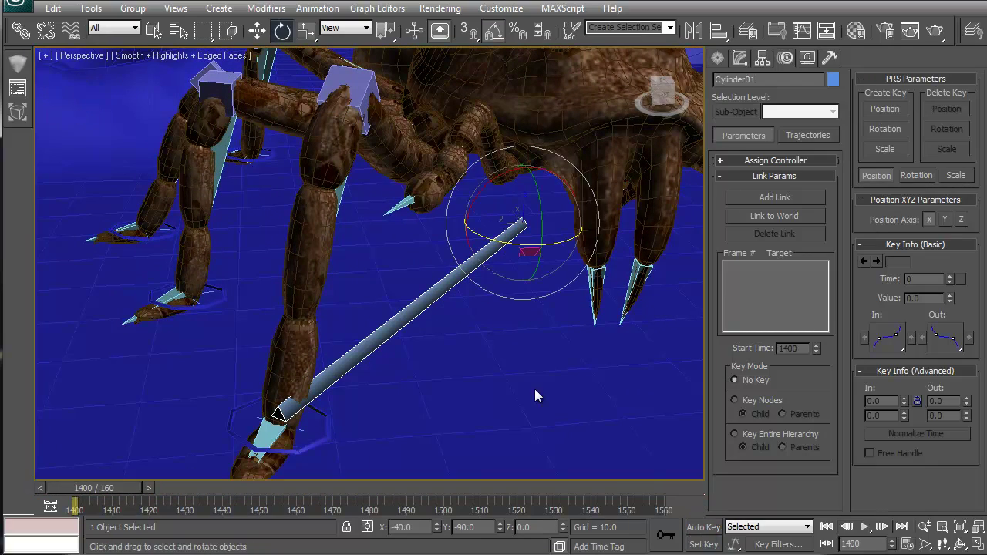
# Link the cylinder to its b_MasterControl parent again at frame 1400.
pyautogui.click(23, 31)
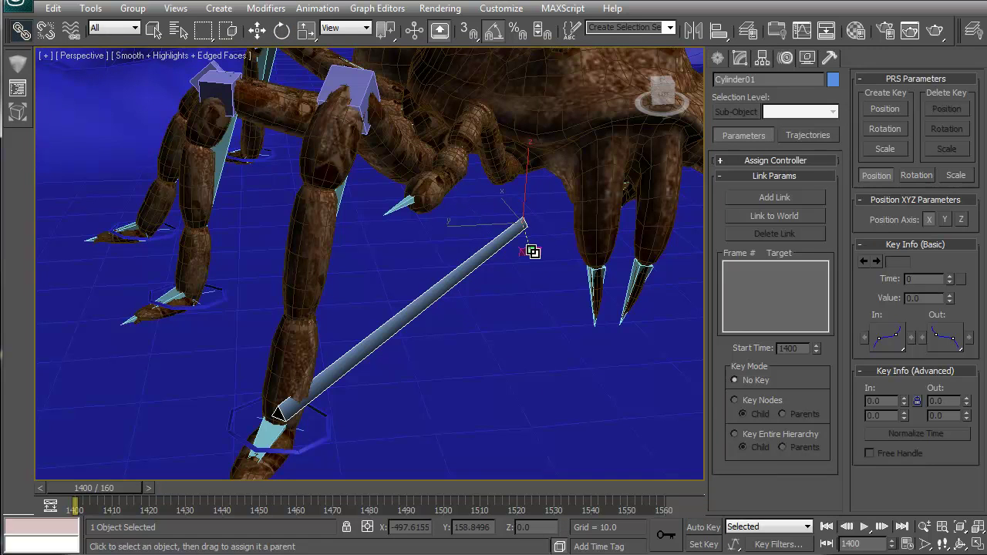
pyautogui.press('7')
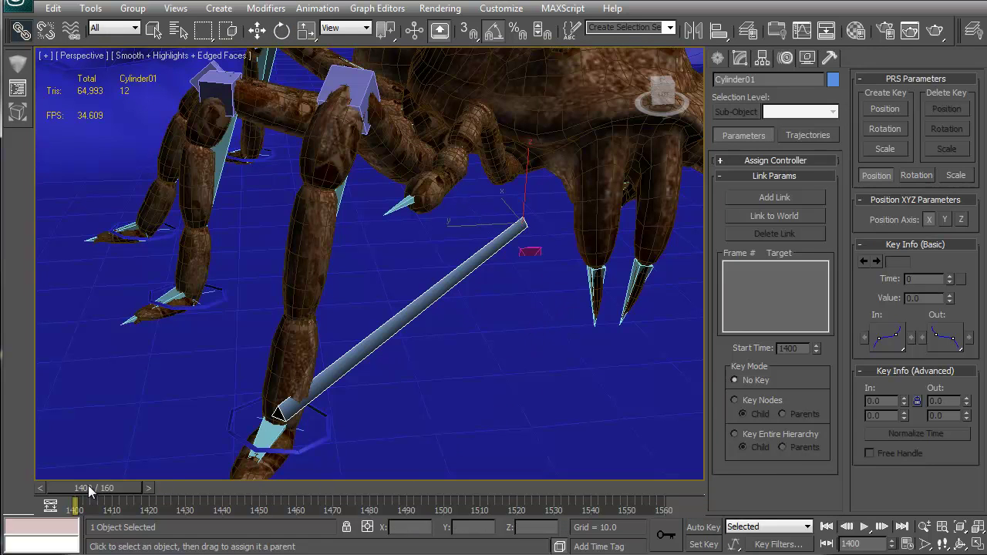
pyautogui.moveTo(88, 492); pyautogui.dragTo(2, 486)
pyautogui.click(21, 31)
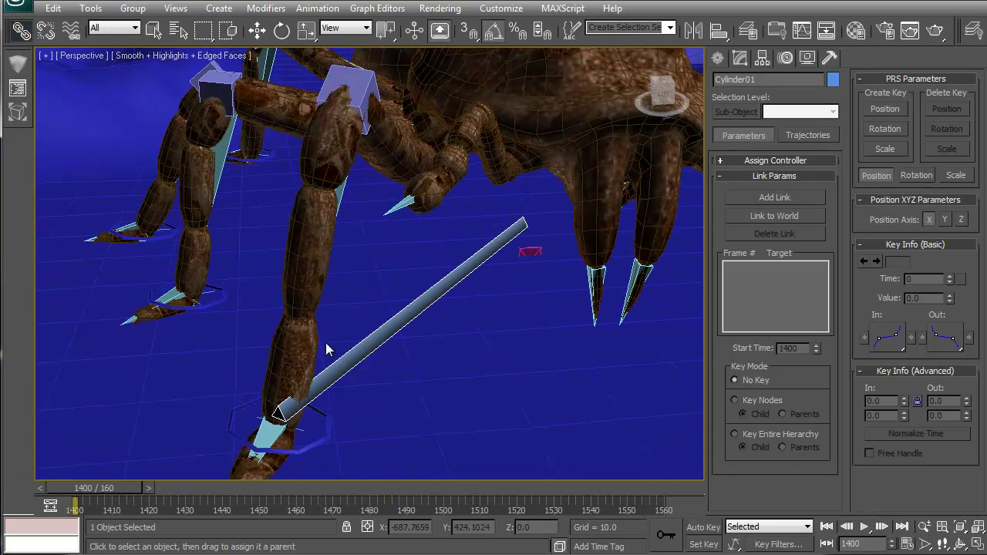
# Check the cylinder's parent in the scene object hierarchy.
pyautogui.keyDown('alt'); pyautogui.moveTo(326, 350); pyautogui.dragTo(378, 311, button='middle'); pyautogui.keyUp('alt')
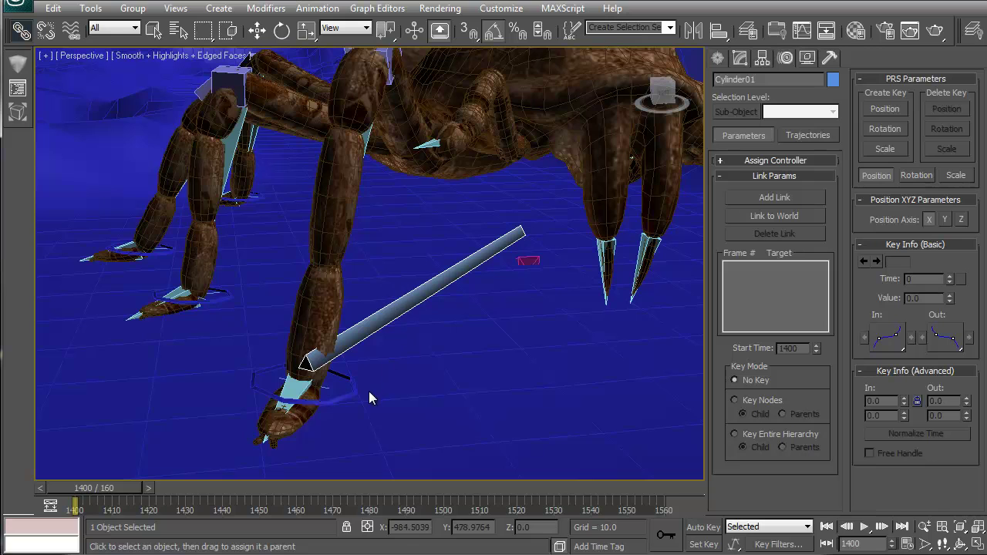
pyautogui.keyDown('alt'); pyautogui.moveTo(456, 323); pyautogui.dragTo(437, 341, button='middle'); pyautogui.keyUp('alt')
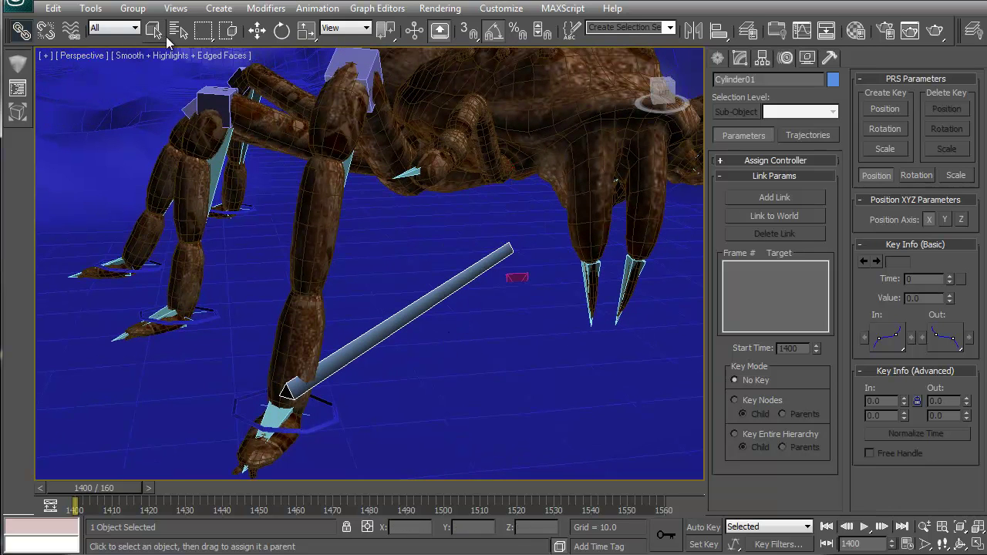
pyautogui.click(257, 30)
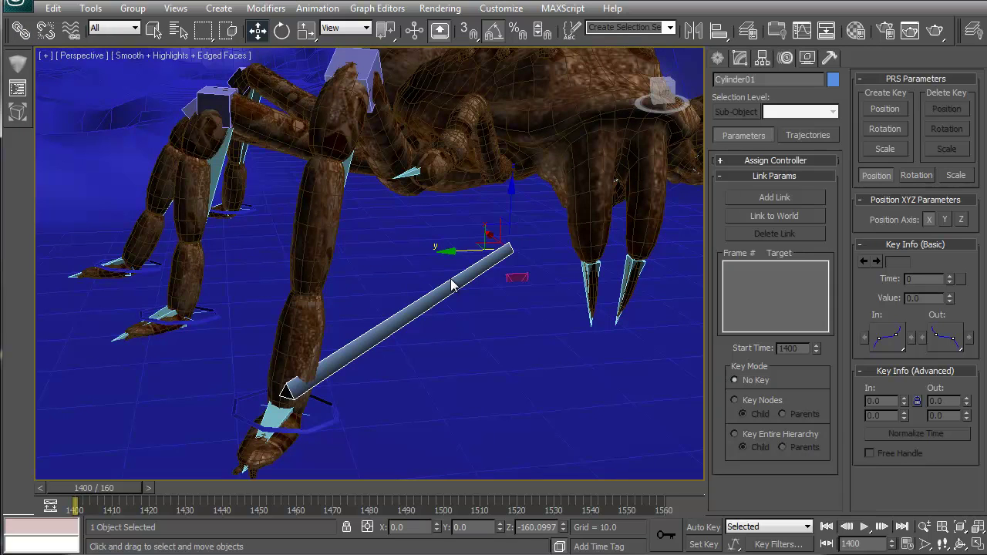
pyautogui.press('h')
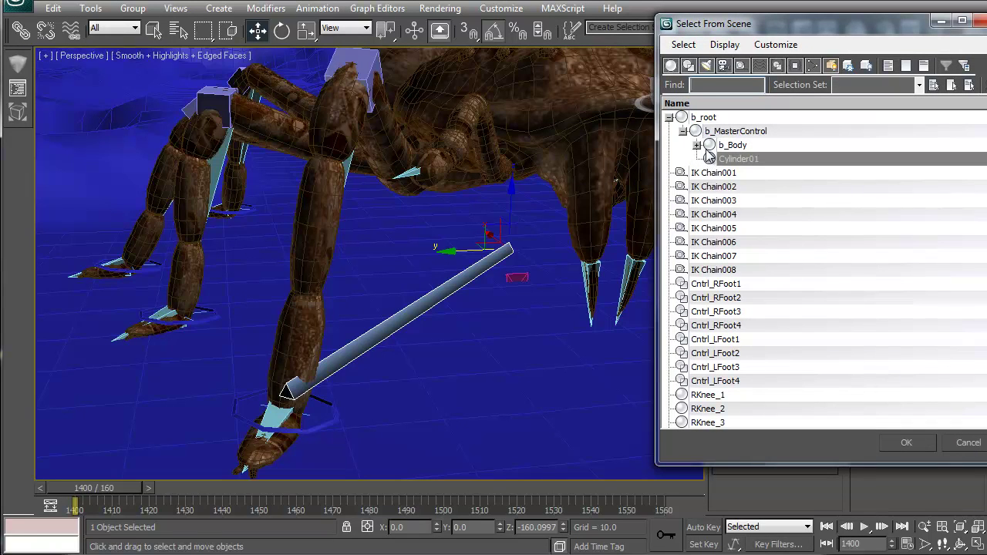
pyautogui.click(906, 444)
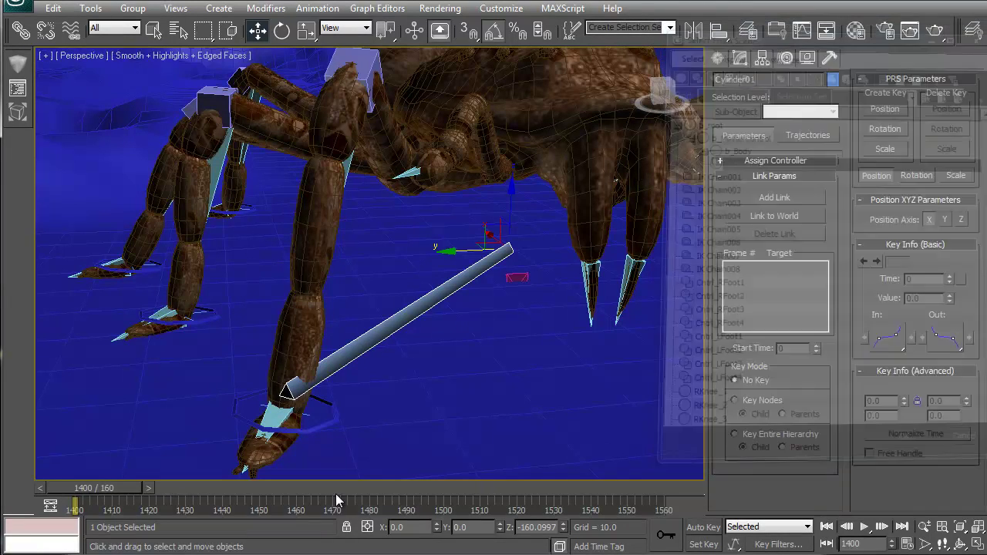
# Select the right front foot control Cntrl_RFoot1 at frame 1409 to examine its link list.
pyautogui.moveTo(132, 486); pyautogui.dragTo(175, 487)
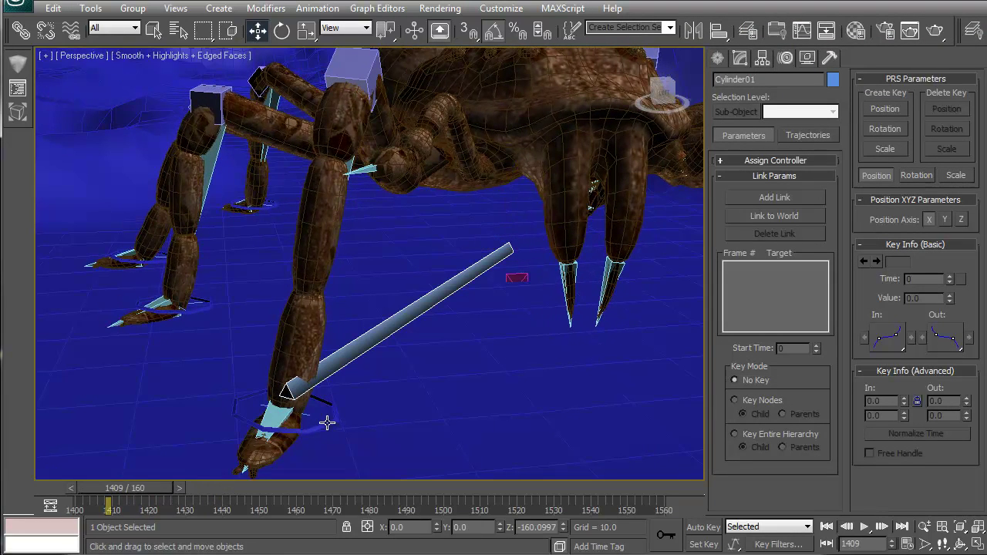
pyautogui.click(327, 423)
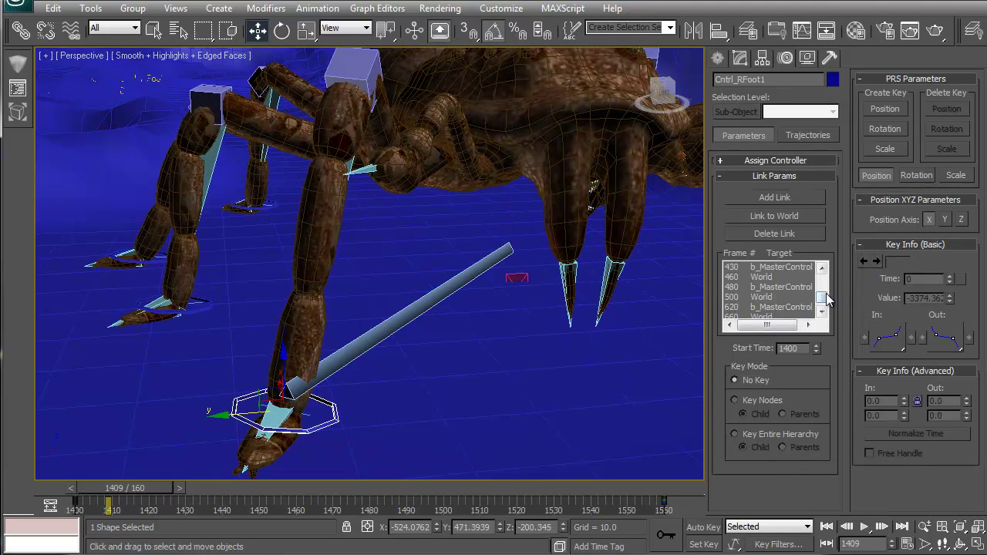
# Delete the right foot control's link entry at frame 1400 and set the current frame to 1400.
pyautogui.moveTo(825, 295); pyautogui.dragTo(824, 310)
pyautogui.click(785, 236)
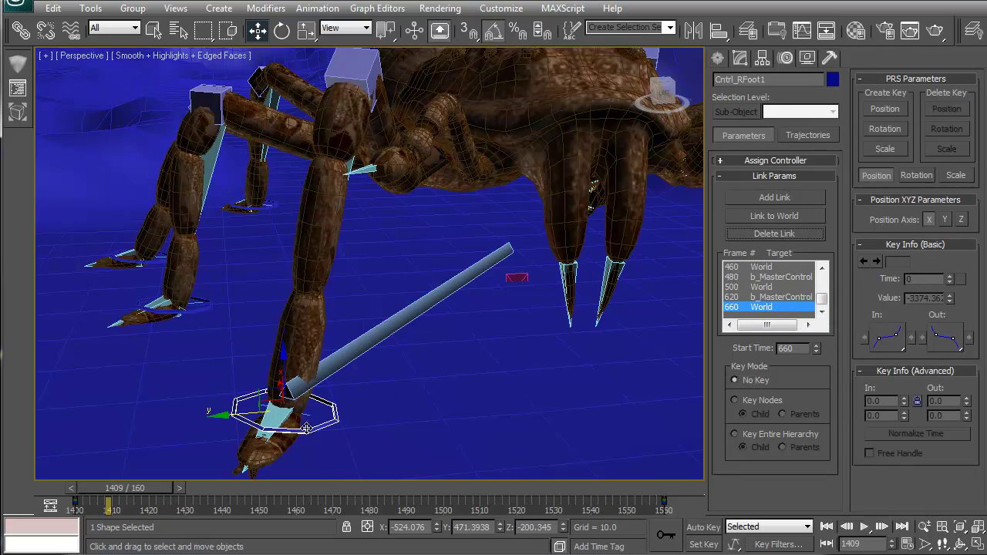
pyautogui.moveTo(116, 485); pyautogui.dragTo(75, 505)
pyautogui.press('w')
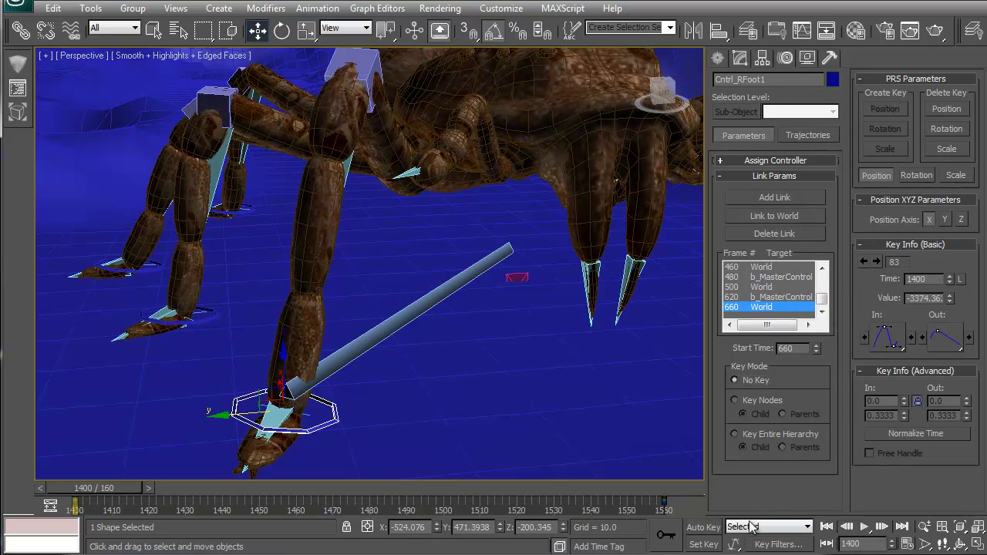
# Turn on Auto Key and link the right foot control to Cylinder01 at frame 1400.
pyautogui.click(701, 532)
pyautogui.click(399, 319)
pyautogui.press('7')
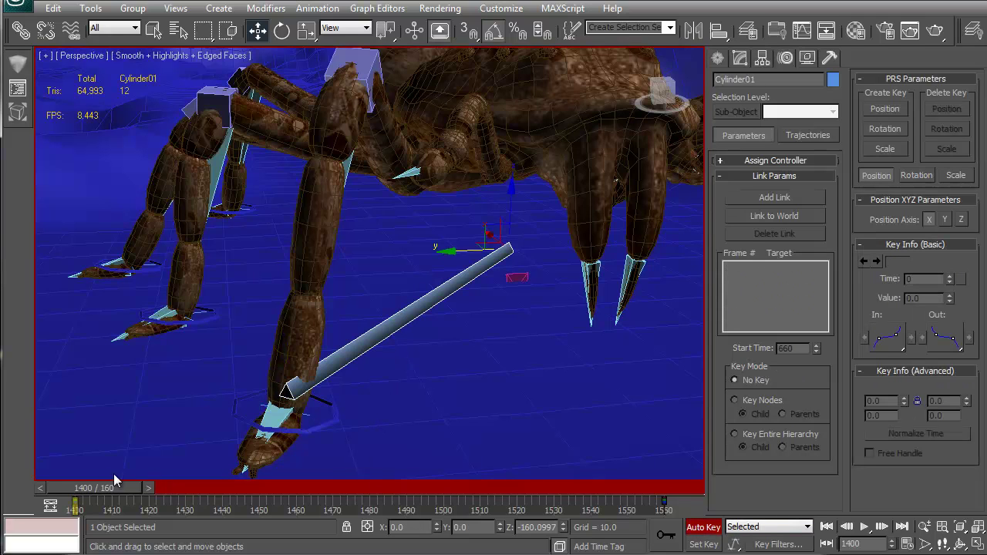
pyautogui.moveTo(129, 492); pyautogui.dragTo(75, 502)
pyautogui.click(320, 429)
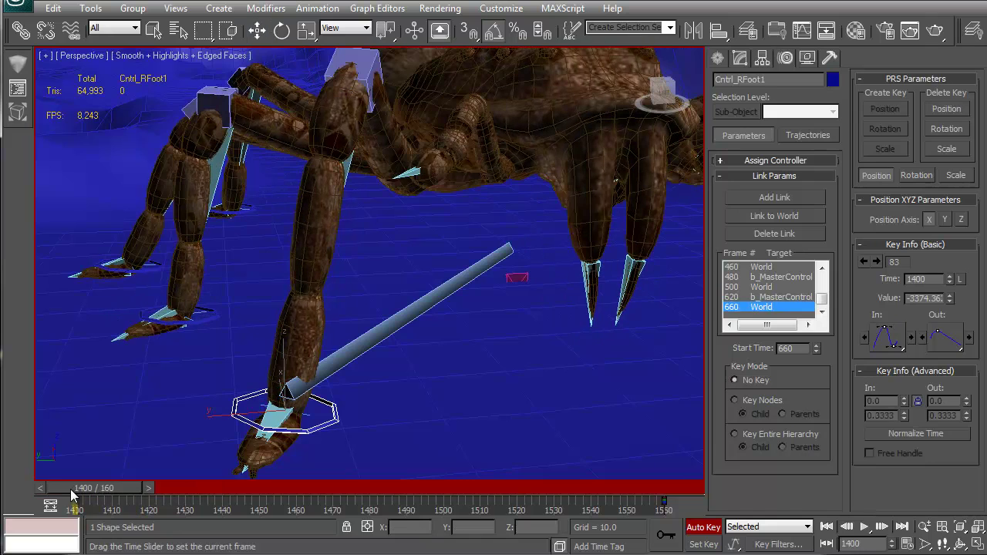
pyautogui.click(774, 199)
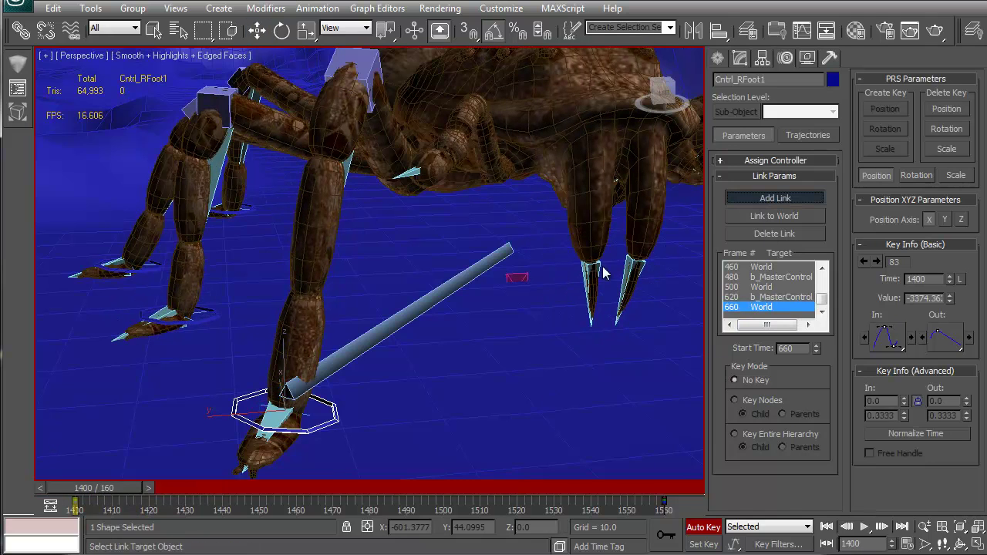
pyautogui.click(438, 295)
pyautogui.click(794, 198)
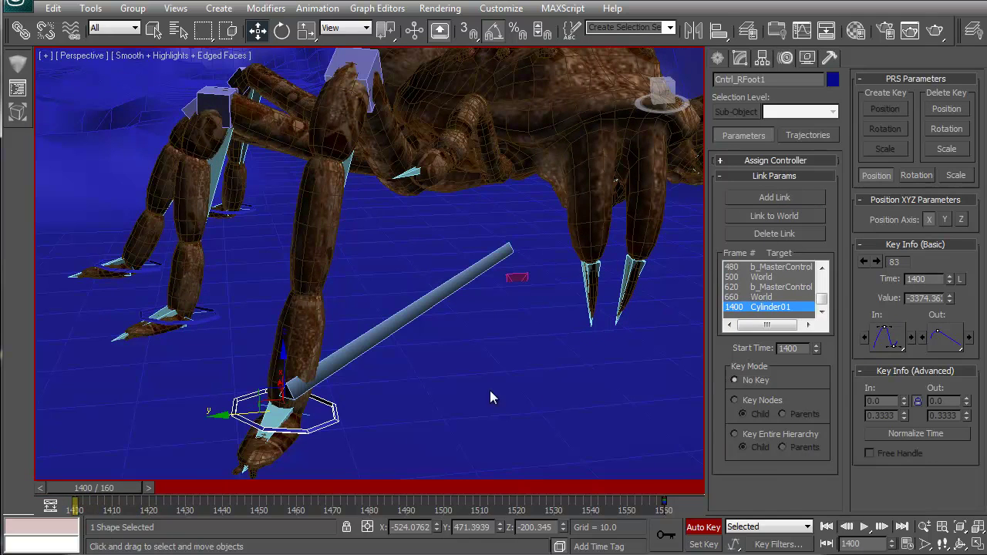
# Try rotating Cylinder01 by 10 degrees about the vertical axis at frame 1420, and undo the rotation.
pyautogui.moveTo(126, 488); pyautogui.dragTo(190, 489)
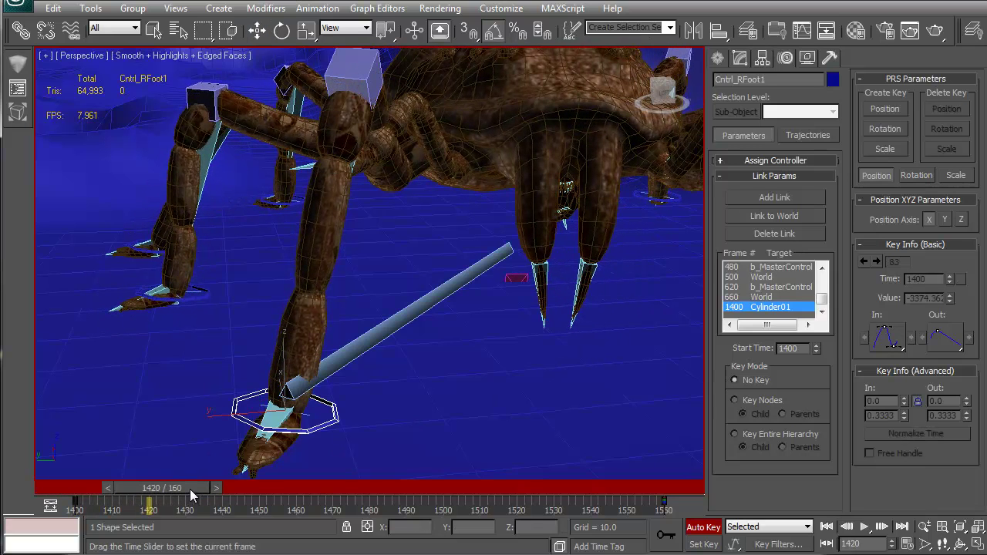
pyautogui.click(402, 339)
pyautogui.press('e')
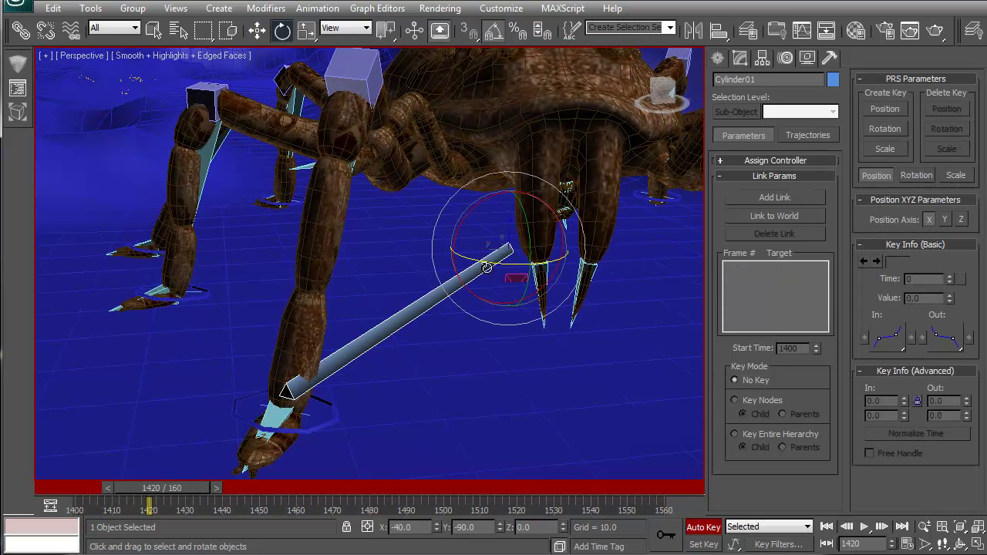
pyautogui.moveTo(509, 260); pyautogui.dragTo(509, 267)
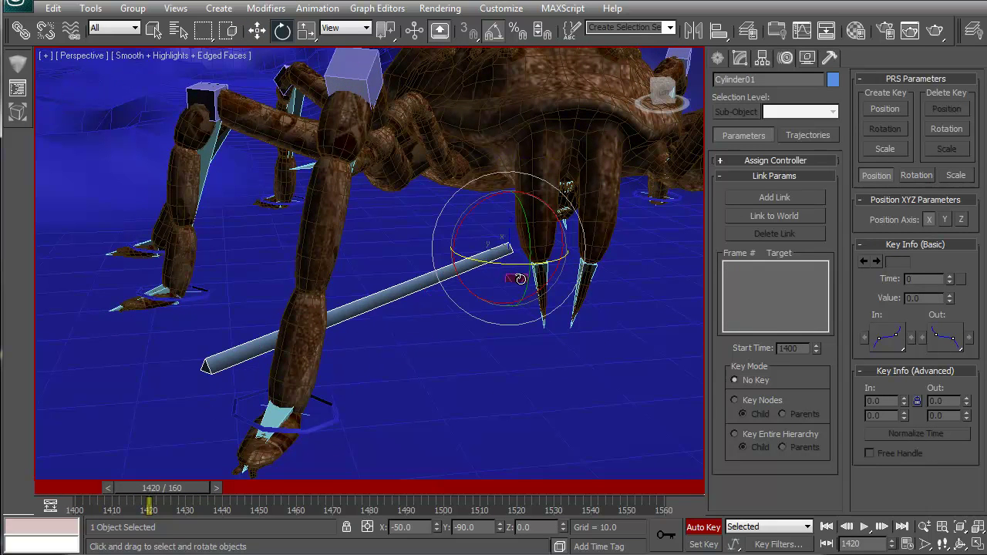
pyautogui.hotkey('ctrl', 'z')
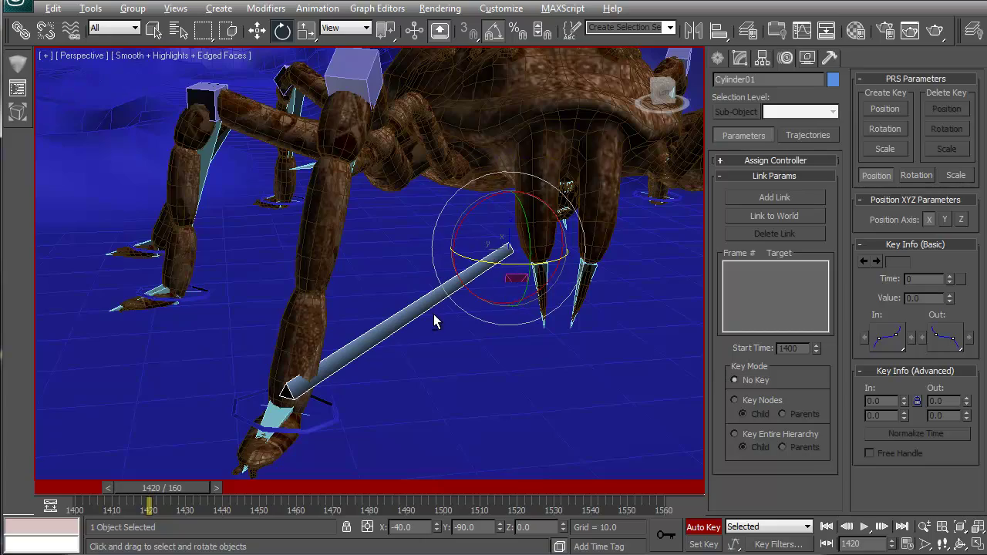
# Link Cylinder01 to World and b_MasterControl at frame 1400, picking the targets in wireframe display.
pyautogui.moveTo(433, 322)
pyautogui.keyDown('alt'); pyautogui.mouseDown(button='middle')
pyautogui.moveTo(463, 324)
pyautogui.moveTo(451, 327)
pyautogui.mouseUp(button='middle'); pyautogui.keyUp('alt')
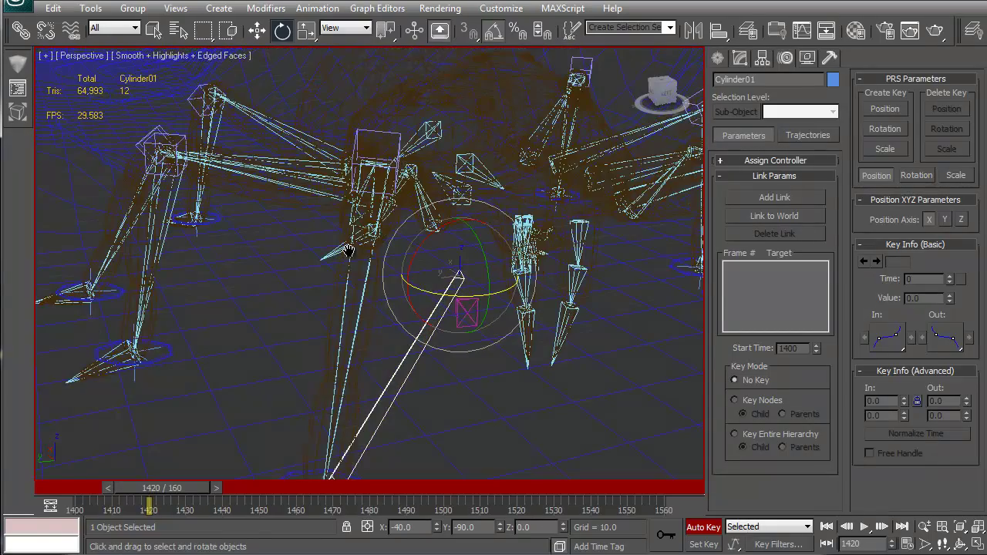
pyautogui.press('F3')
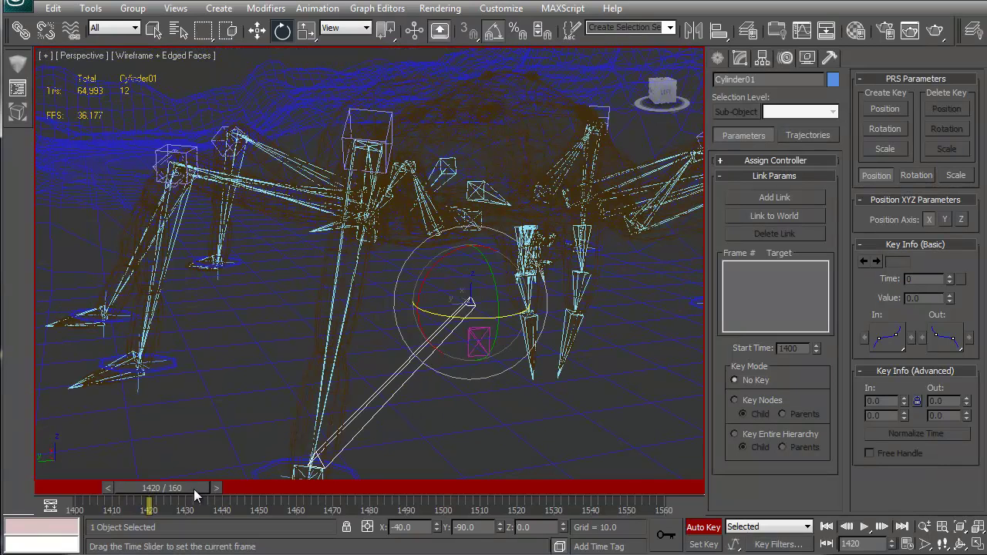
pyautogui.moveTo(193, 489); pyautogui.dragTo(83, 478)
pyautogui.click(769, 216)
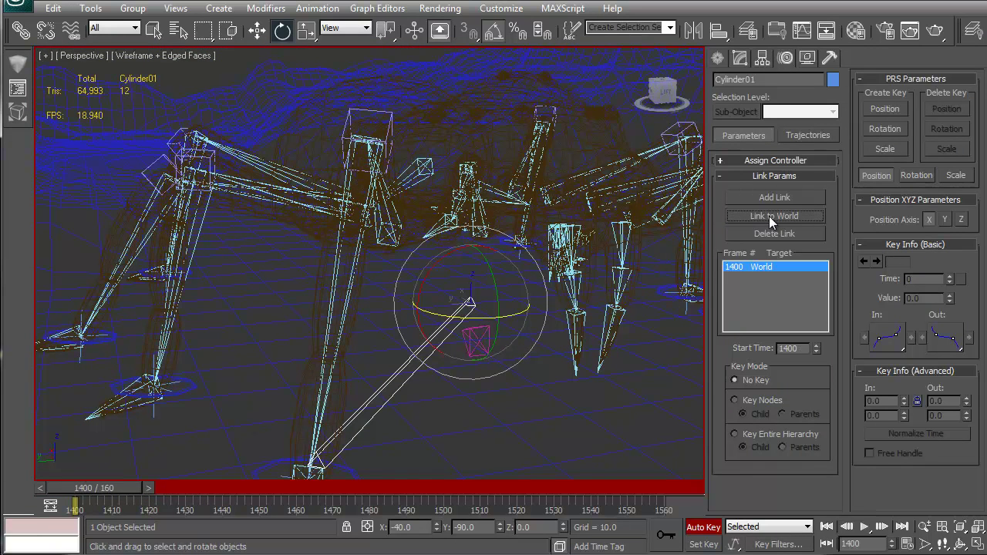
pyautogui.click(774, 198)
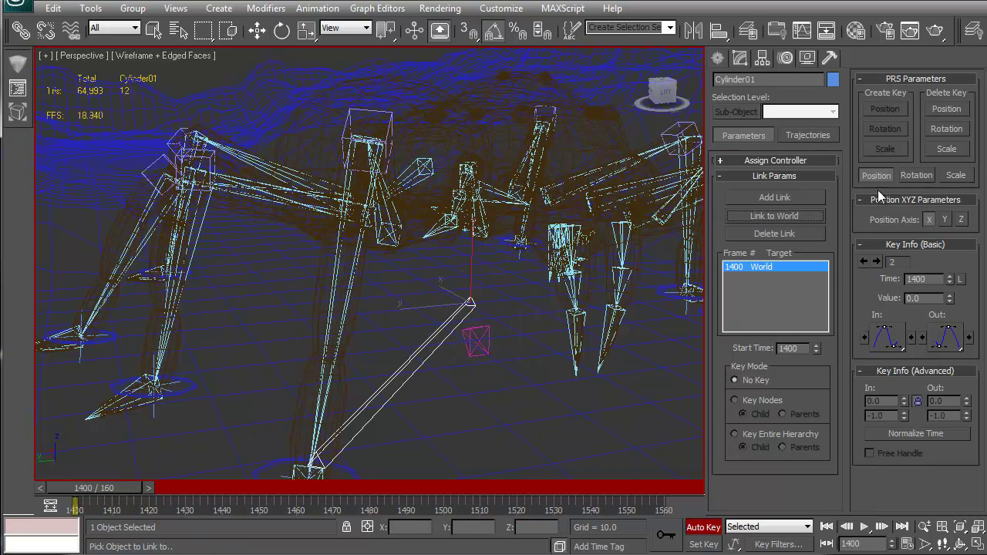
pyautogui.click(486, 330)
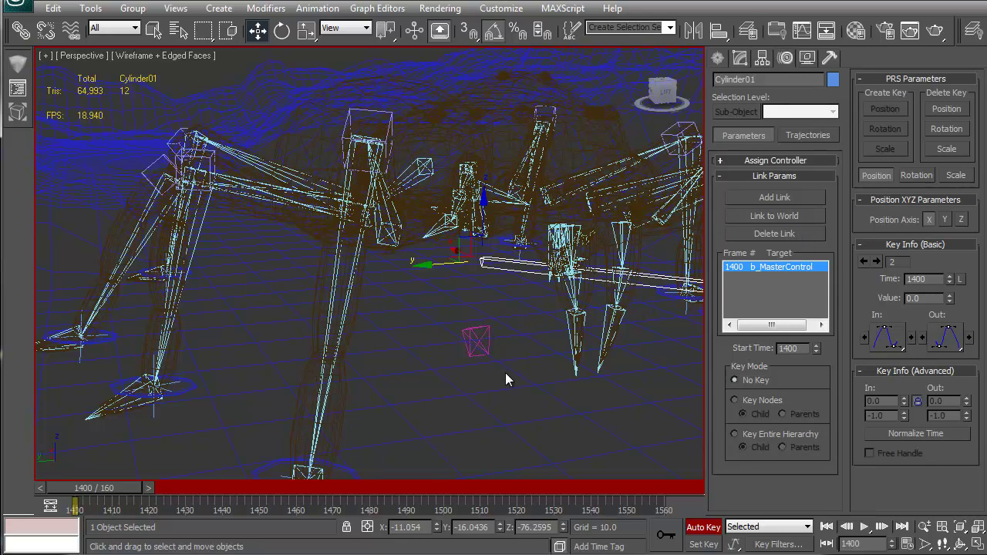
# Try deleting Cylinder01's link at frame 1415 in shaded display, and undo the deletion.
pyautogui.moveTo(460, 356); pyautogui.dragTo(397, 394, button='middle')
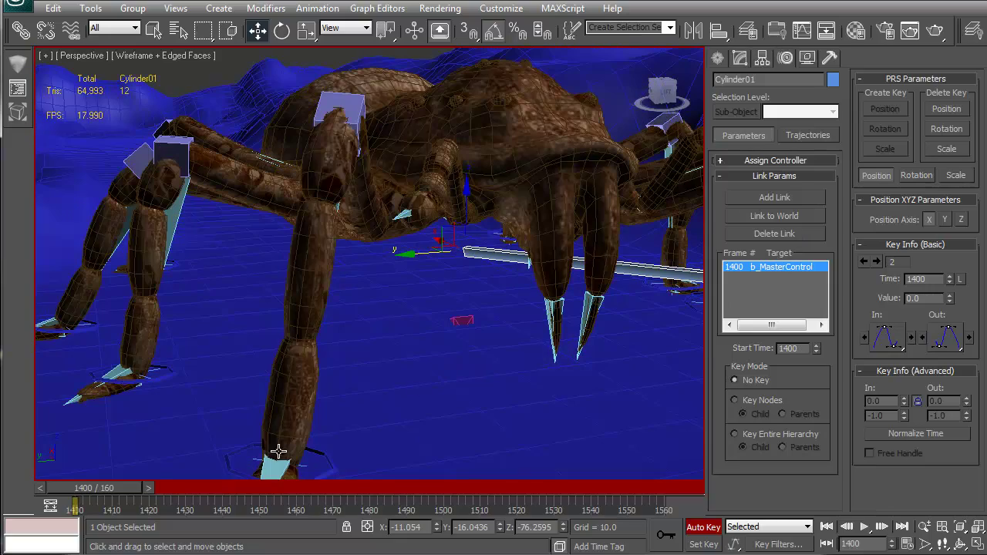
pyautogui.moveTo(121, 491); pyautogui.dragTo(170, 490)
pyautogui.press('e')
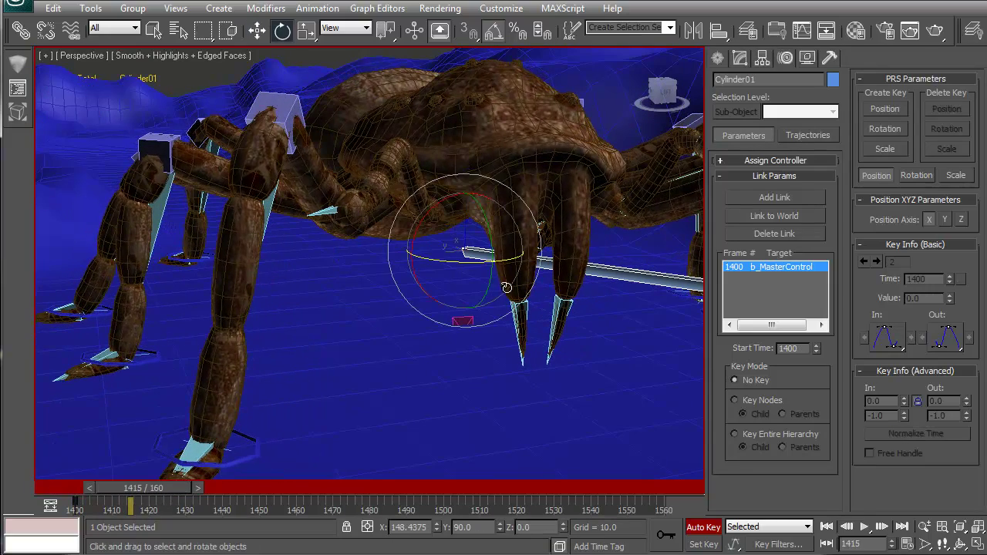
pyautogui.moveTo(475, 263)
pyautogui.mouseDown()
pyautogui.moveTo(452, 264)
pyautogui.moveTo(467, 254)
pyautogui.moveTo(500, 256)
pyautogui.moveTo(473, 264)
pyautogui.mouseUp()
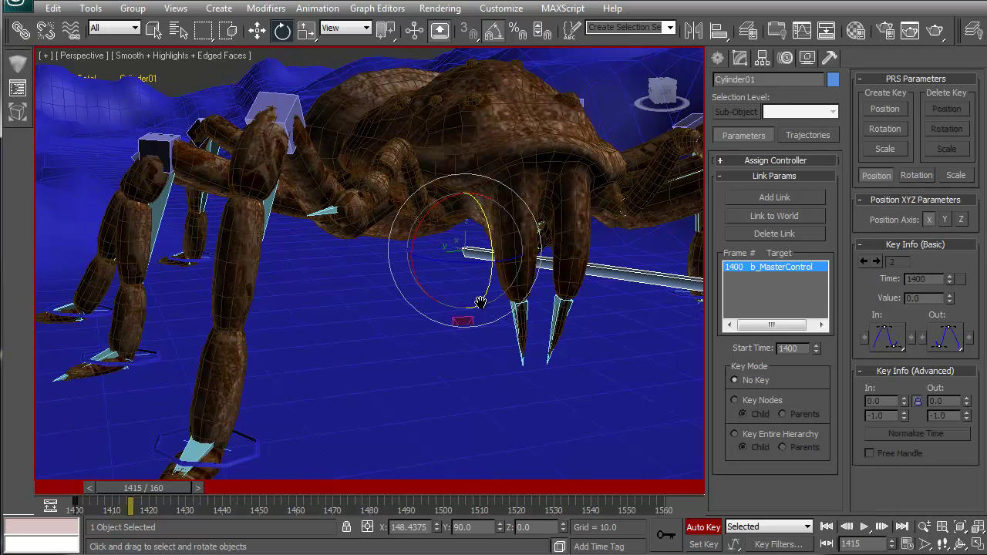
pyautogui.moveTo(481, 301); pyautogui.dragTo(503, 293, button='middle')
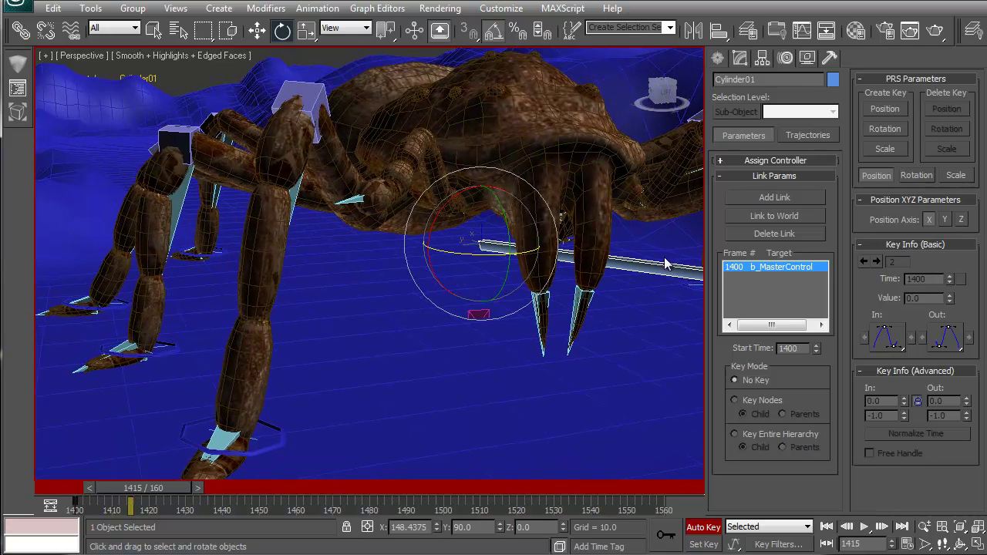
pyautogui.click(774, 234)
pyautogui.hotkey('ctrl', 'z')
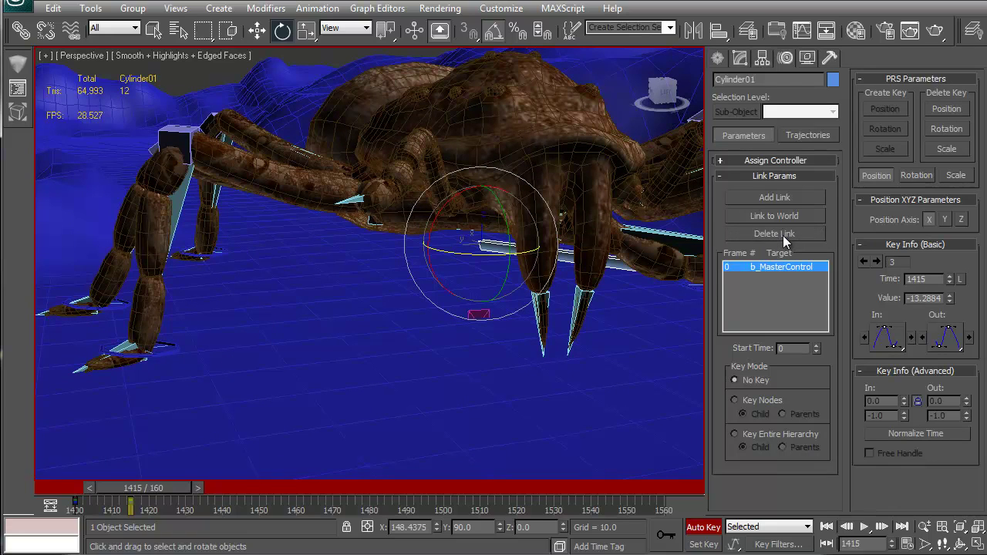
# Try linking Cylinder01 to World at frame 1415, and return to frame 1400.
pyautogui.moveTo(522, 326)
pyautogui.mouseDown(button='middle')
pyautogui.moveTo(440, 324)
pyautogui.moveTo(483, 313)
pyautogui.moveTo(507, 320)
pyautogui.mouseUp(button='middle')
pyautogui.scroll(-3, 553, 343)
pyautogui.scroll(8, 552, 342)
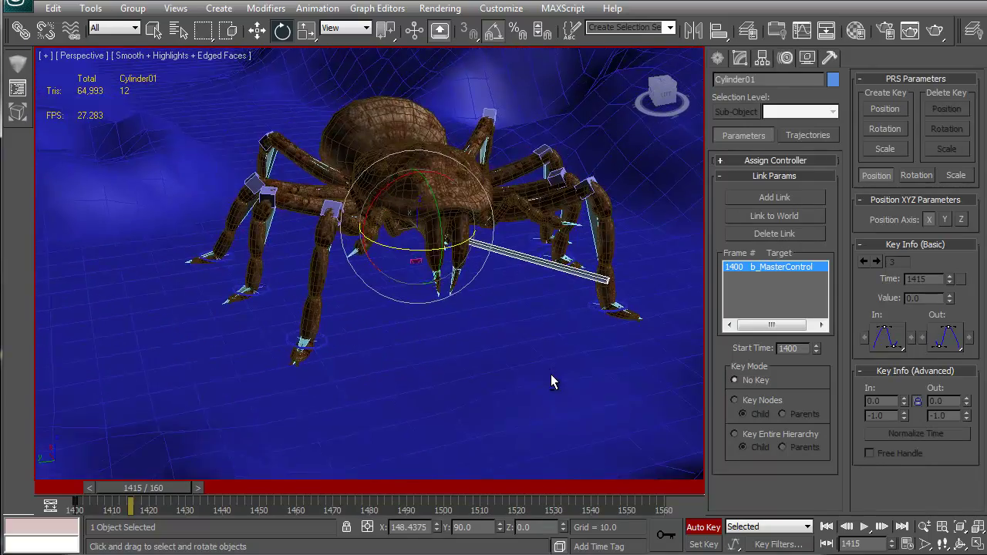
pyautogui.moveTo(482, 342); pyautogui.dragTo(449, 279, button='middle')
pyautogui.click(773, 215)
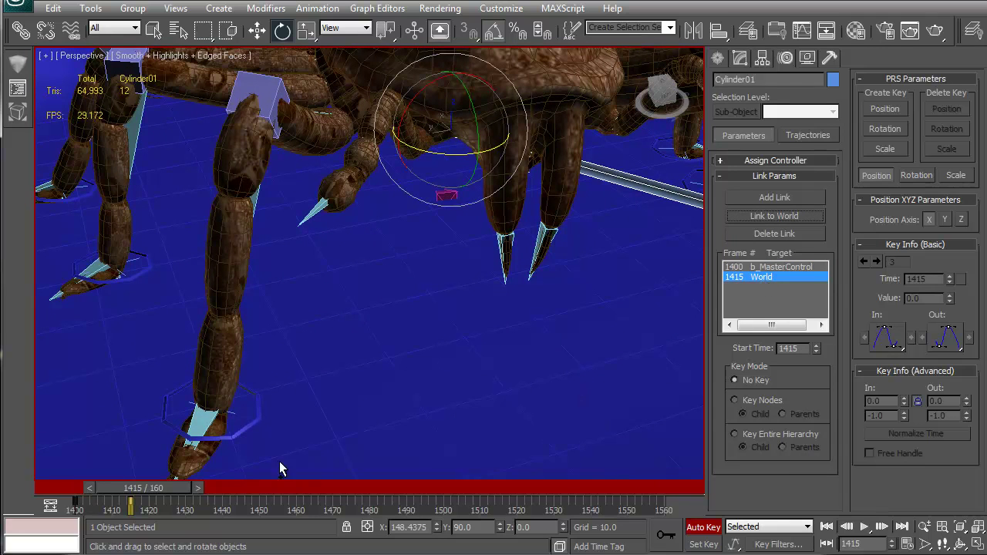
pyautogui.moveTo(159, 490); pyautogui.dragTo(71, 494)
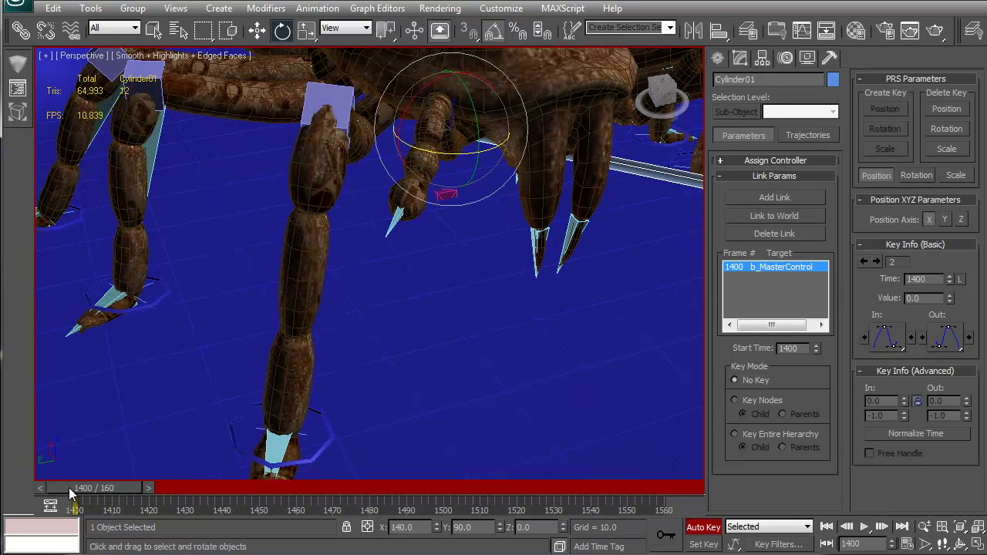
# Delete Cylinder01's b_MasterControl link at frame 1400 and rotate the cylinder toward the right front foot with angle snap off.
pyautogui.click(792, 231)
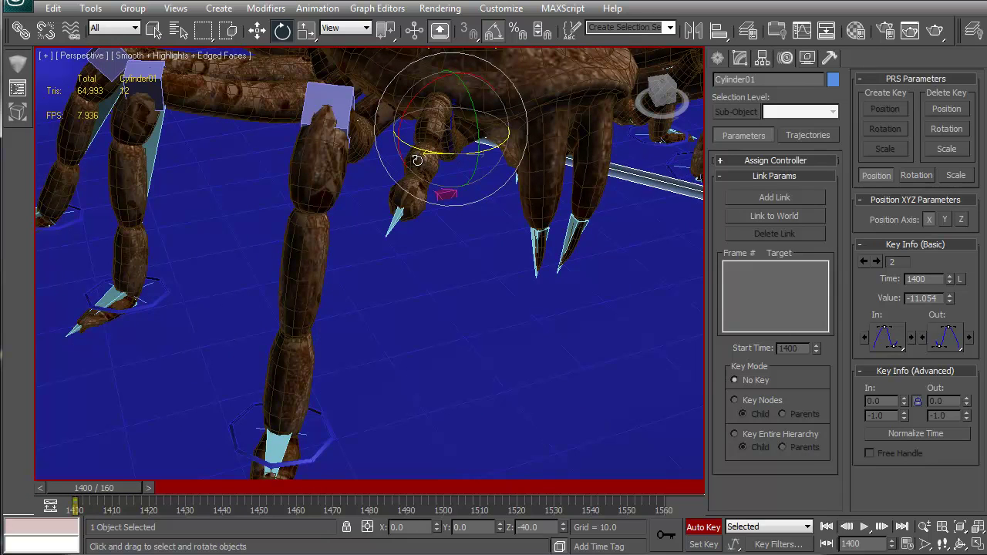
pyautogui.moveTo(416, 160); pyautogui.dragTo(390, 180)
pyautogui.moveTo(397, 182); pyautogui.dragTo(399, 184)
pyautogui.press('a')
pyautogui.moveTo(451, 158); pyautogui.dragTo(442, 155)
# Lower Cylinder01 to a Z position of about -192 so its far end meets the right foot control.
pyautogui.keyDown('alt'); pyautogui.moveTo(442, 156); pyautogui.dragTo(527, 172, button='middle'); pyautogui.keyUp('alt')
pyautogui.press('w')
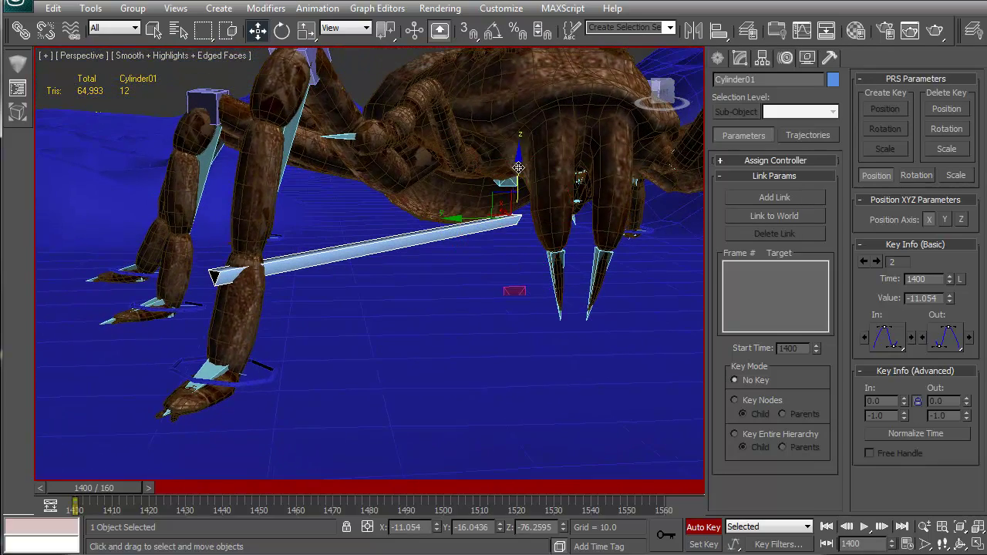
pyautogui.moveTo(527, 172); pyautogui.dragTo(522, 228)
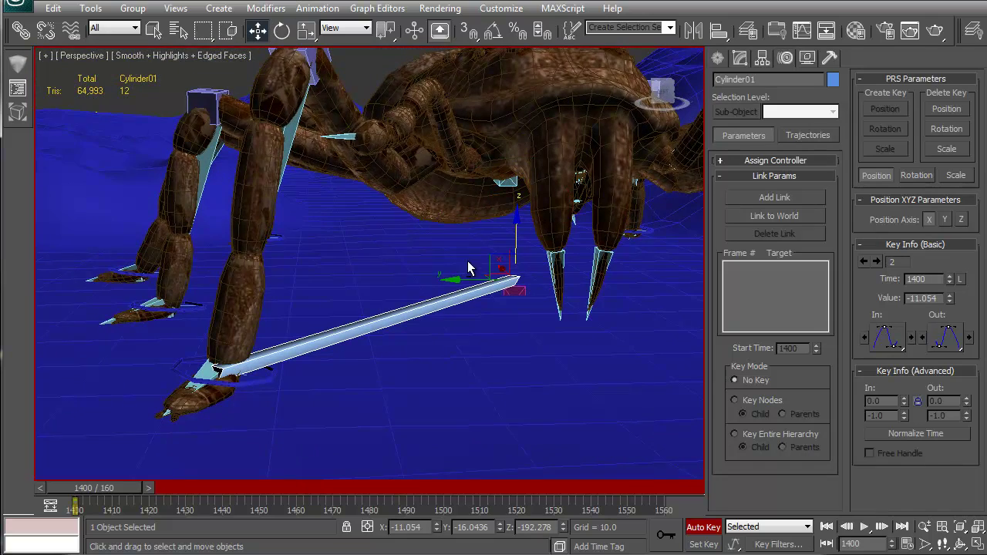
pyautogui.keyDown('alt'); pyautogui.moveTo(472, 269); pyautogui.dragTo(507, 259, button='middle'); pyautogui.keyUp('alt')
# Link Cylinder01 to b_MasterControl at frame 1400.
pyautogui.click(778, 197)
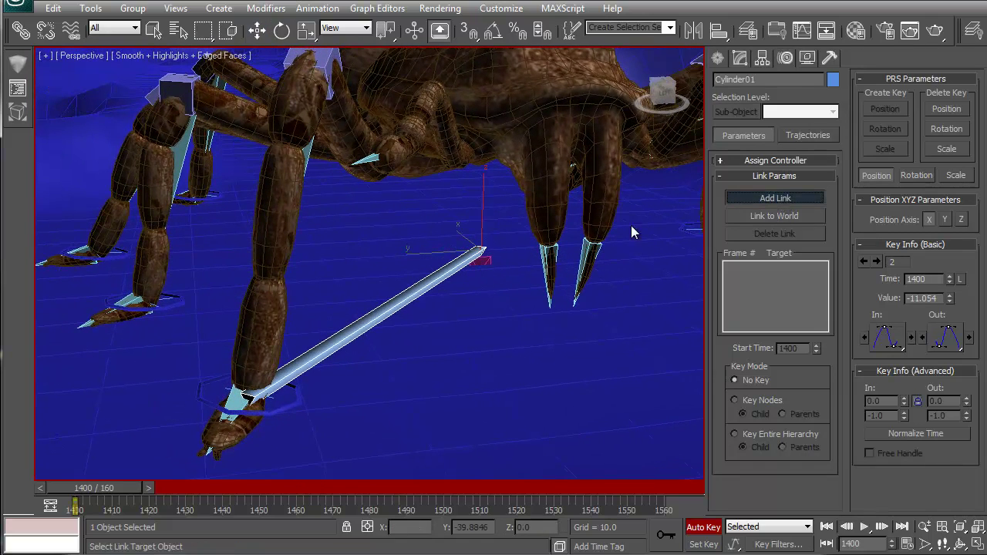
pyautogui.click(482, 260)
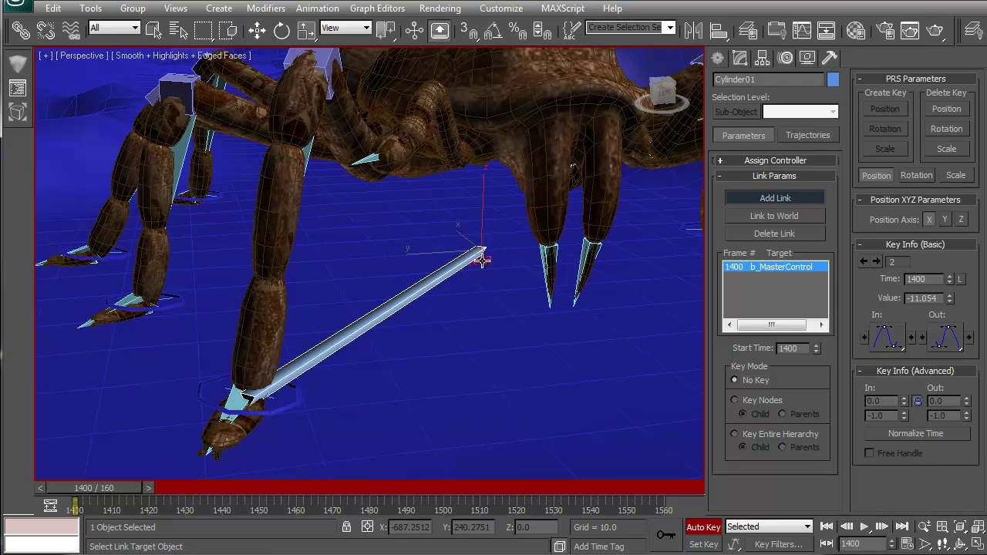
pyautogui.click(787, 195)
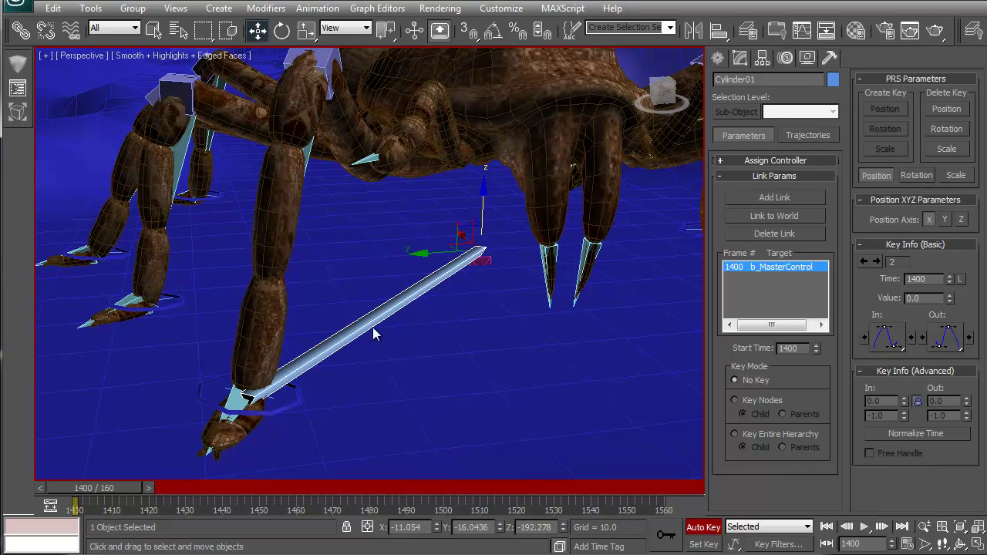
# Try swinging the linked leg by rotating Cylinder01 about the vertical axis at frame 1423, and undo the rotation.
pyautogui.moveTo(113, 488); pyautogui.dragTo(192, 487)
pyautogui.press('e')
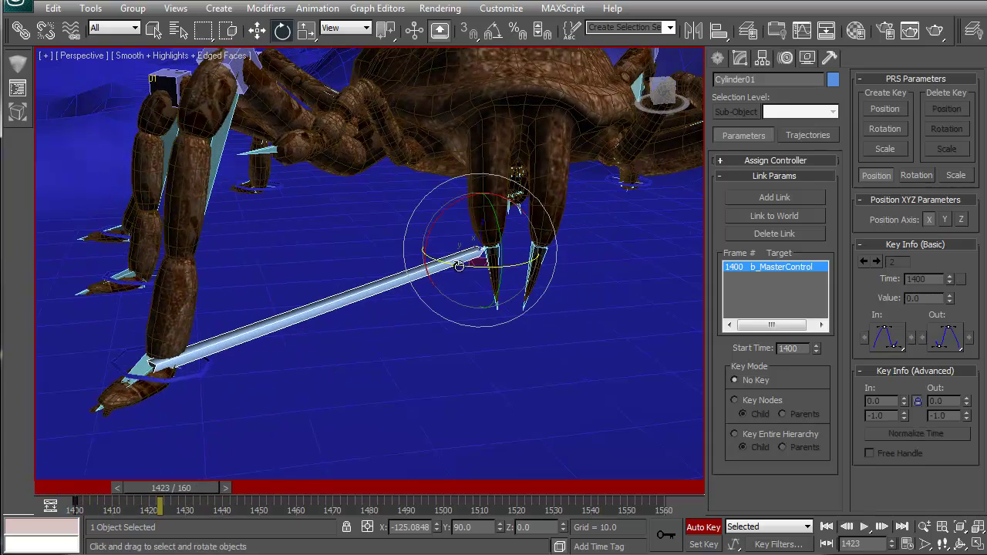
pyautogui.moveTo(459, 265); pyautogui.dragTo(466, 324)
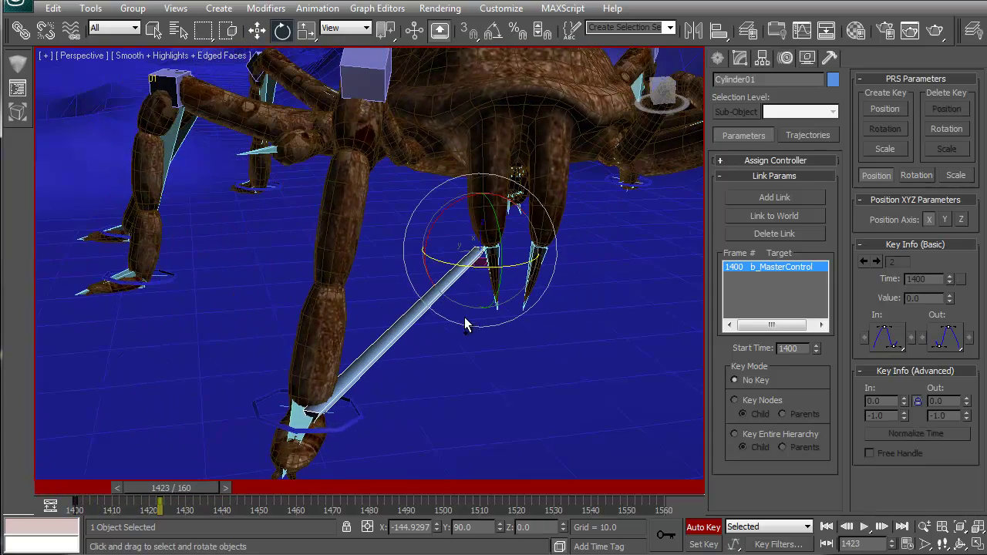
pyautogui.hotkey('ctrl', 'z')
# Return to frame 1400 and examine in wireframe how Cylinder01 lines up with the master control and the right foot.
pyautogui.moveTo(389, 324)
pyautogui.keyDown('alt'); pyautogui.mouseDown(button='middle')
pyautogui.moveTo(461, 331)
pyautogui.moveTo(417, 333)
pyautogui.moveTo(377, 302)
pyautogui.moveTo(373, 319)
pyautogui.mouseUp(button='middle'); pyautogui.keyUp('alt')
pyautogui.moveTo(162, 488); pyautogui.dragTo(28, 473)
pyautogui.press('e')
pyautogui.scroll(-4, 385, 330)
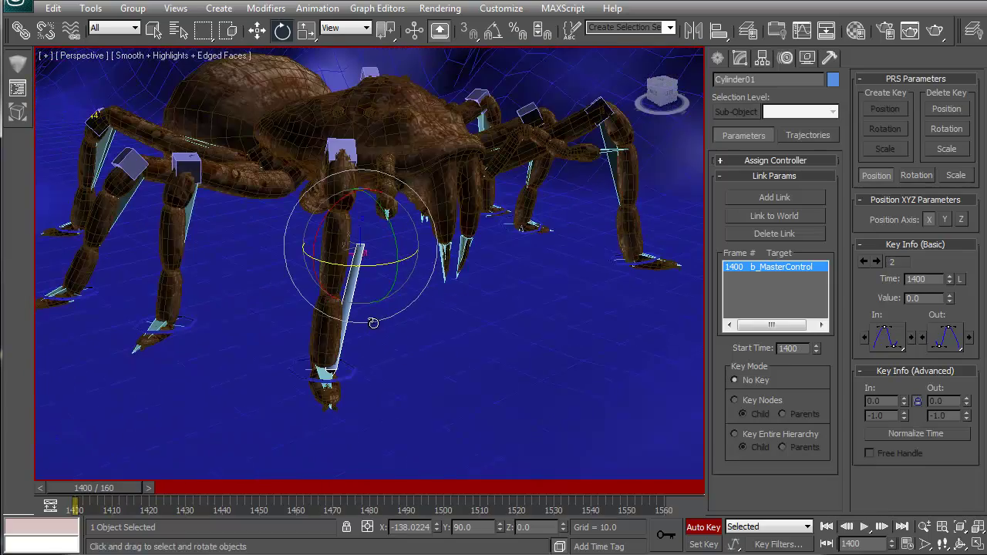
pyautogui.press('7')
pyautogui.moveTo(374, 322)
pyautogui.keyDown('alt'); pyautogui.mouseDown(button='middle')
pyautogui.moveTo(419, 331)
pyautogui.moveTo(430, 315)
pyautogui.moveTo(441, 365)
pyautogui.mouseUp(button='middle'); pyautogui.keyUp('alt')
pyautogui.press('F3')
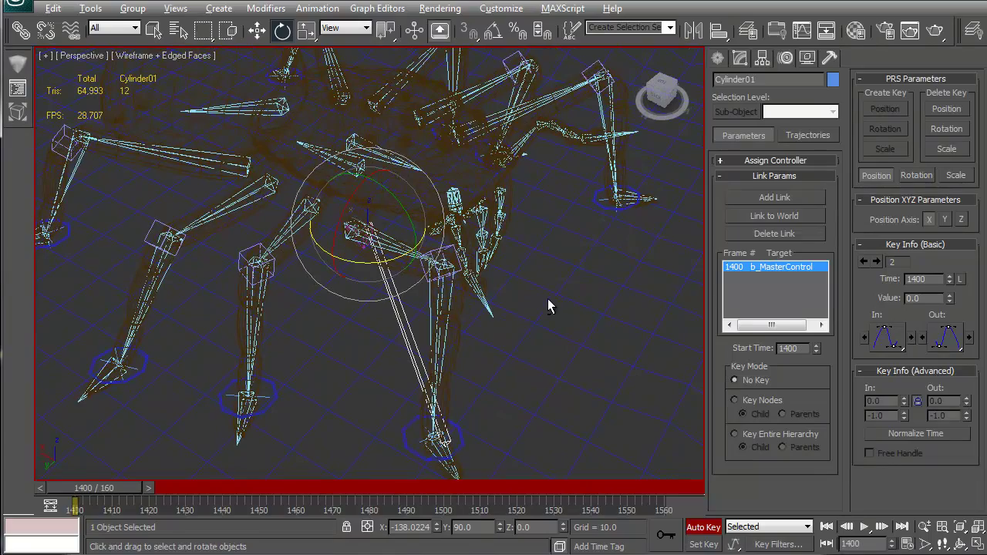
pyautogui.keyDown('alt'); pyautogui.moveTo(547, 306); pyautogui.dragTo(346, 359, button='middle'); pyautogui.keyUp('alt')
pyautogui.scroll(3, 349, 360)
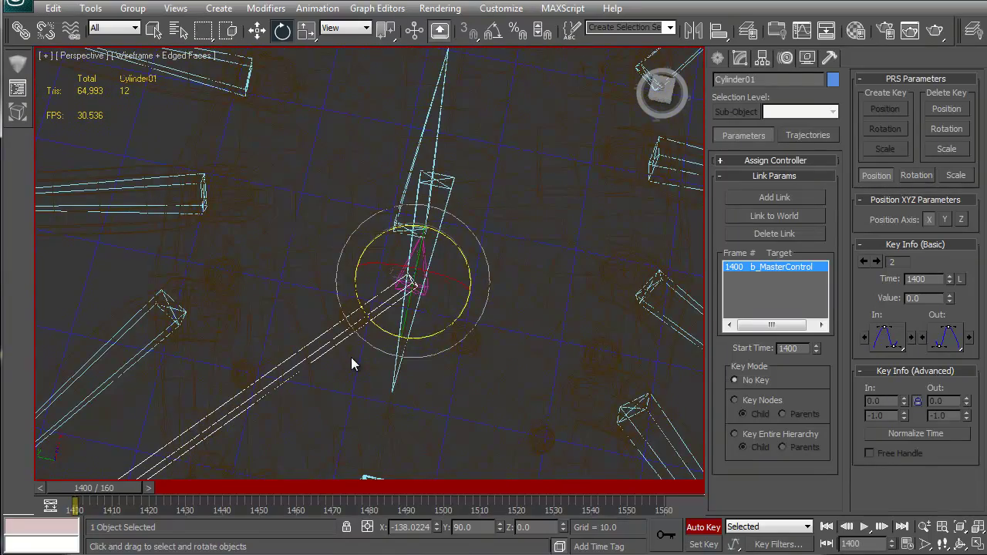
pyautogui.press('w')
pyautogui.moveTo(407, 373); pyautogui.dragTo(507, 270, button='middle')
pyautogui.scroll(-3, 427, 321)
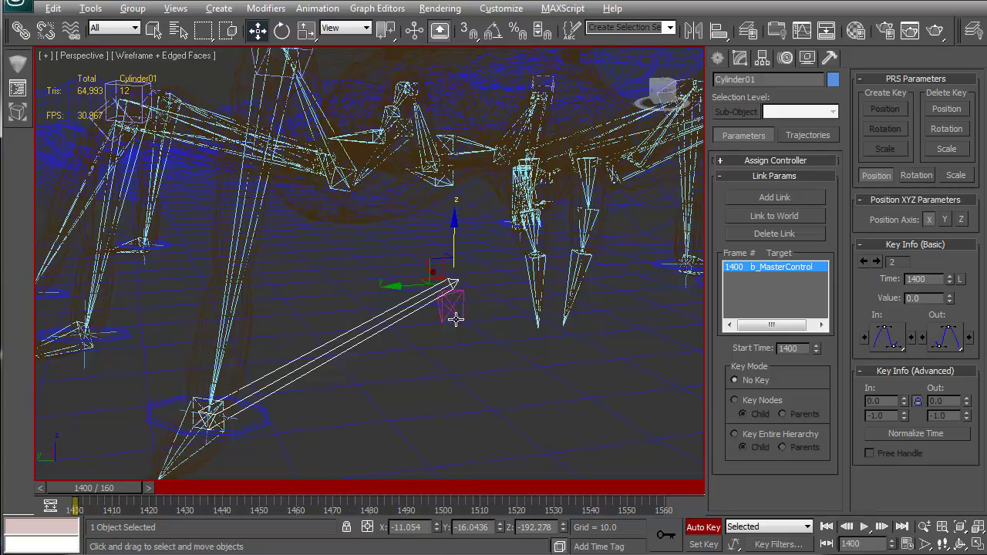
# Check b_MasterControl's X and Y position against the near end of Cylinder01 at frame 1400.
pyautogui.keyDown('alt'); pyautogui.moveTo(455, 319); pyautogui.dragTo(458, 339, button='middle'); pyautogui.keyUp('alt')
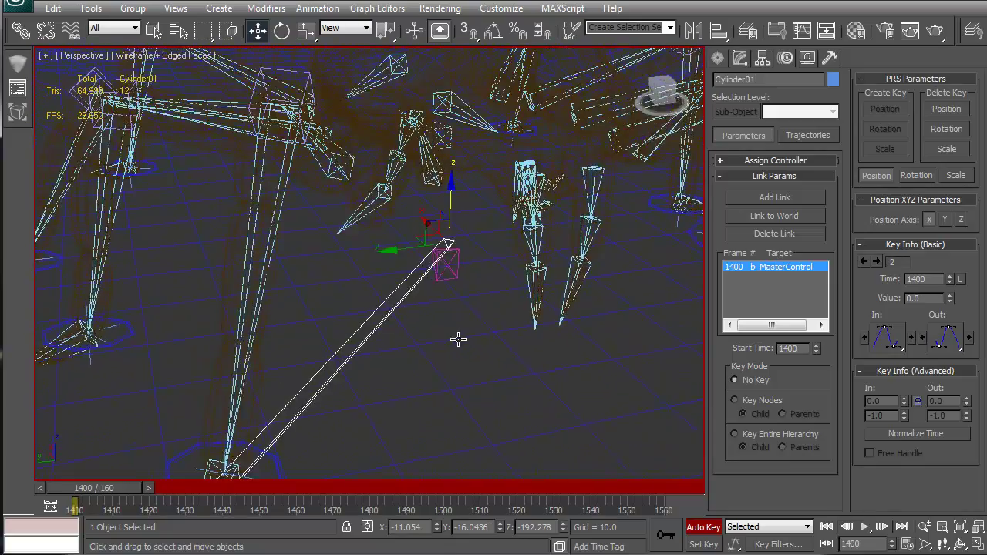
pyautogui.click(456, 266)
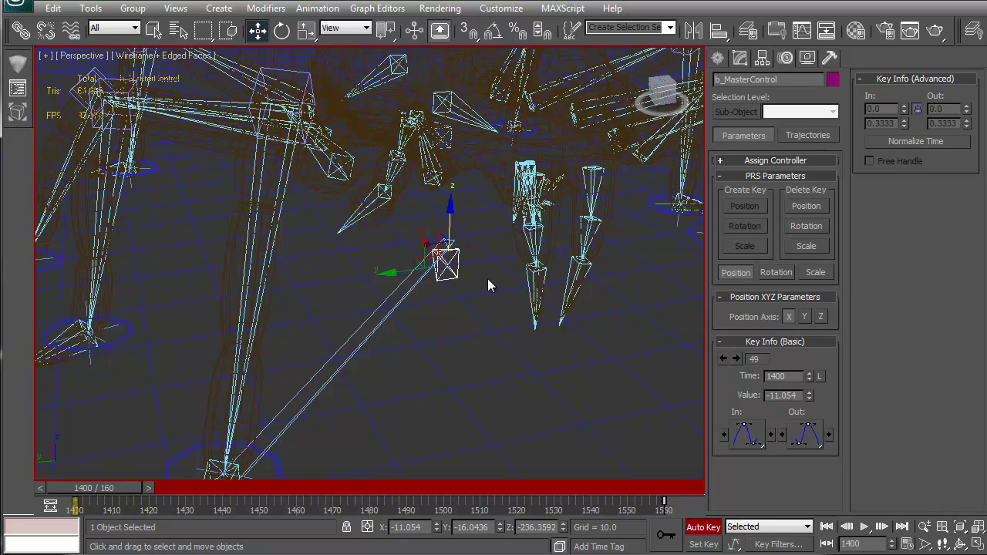
pyautogui.doubleClick(424, 524)
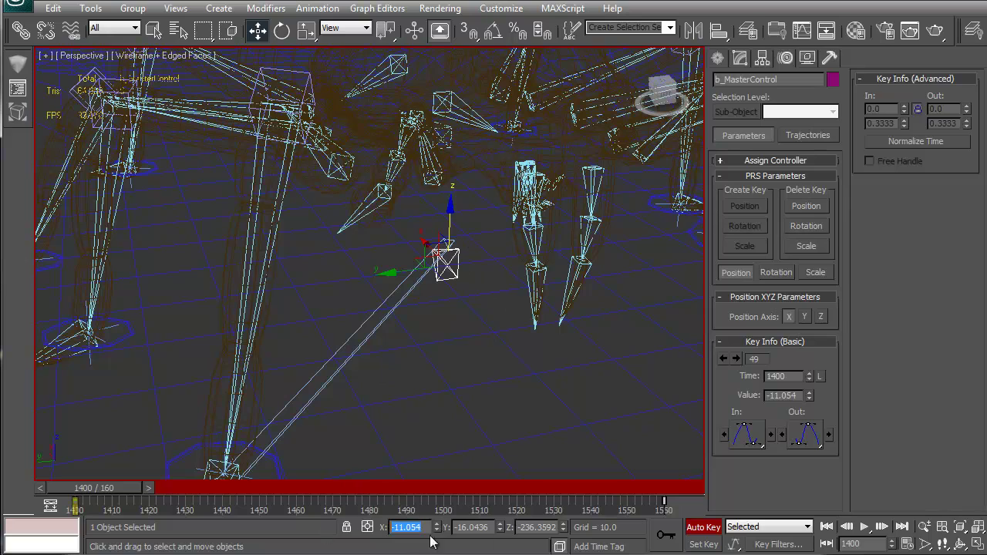
pyautogui.doubleClick(472, 526)
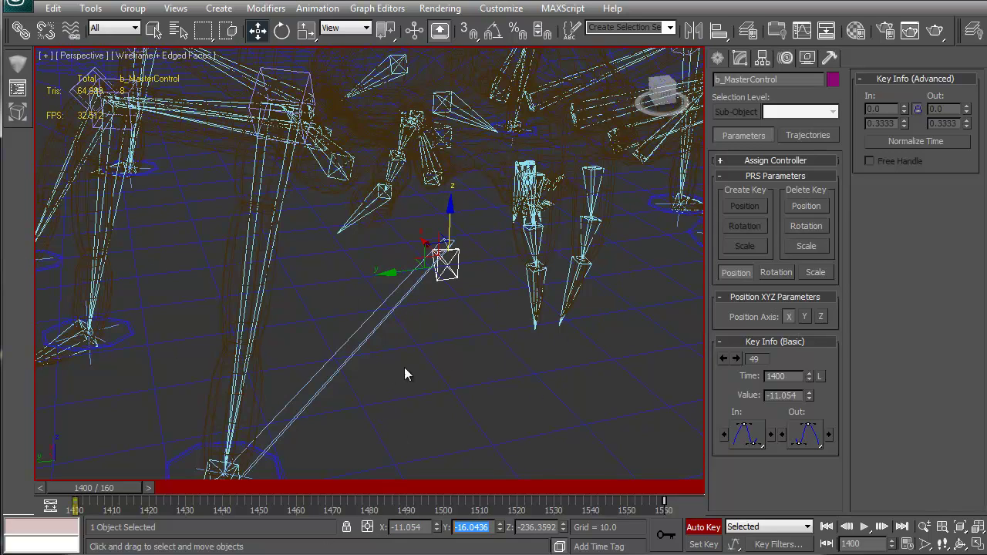
pyautogui.moveTo(404, 368); pyautogui.dragTo(452, 306, button='middle')
pyautogui.click(387, 293)
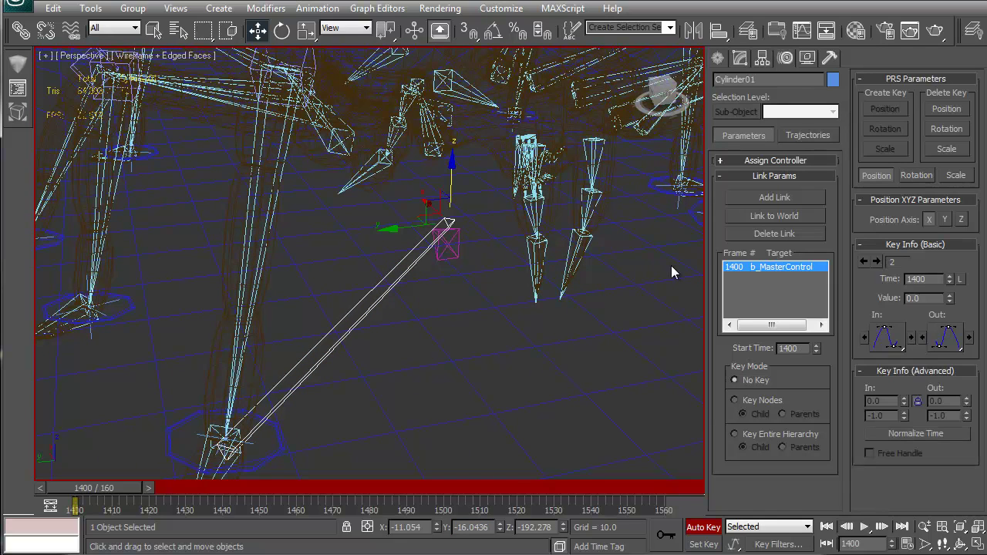
# Delete Cntrl_RFoot1's link to Cylinder01 at frame 1400, working in shaded display.
pyautogui.press('F3')
pyautogui.click(279, 449)
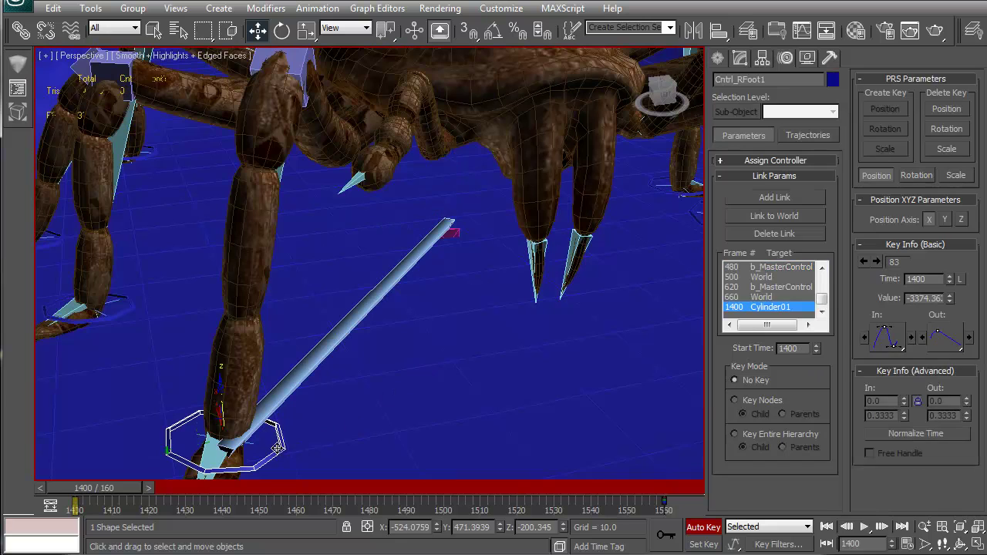
pyautogui.click(773, 233)
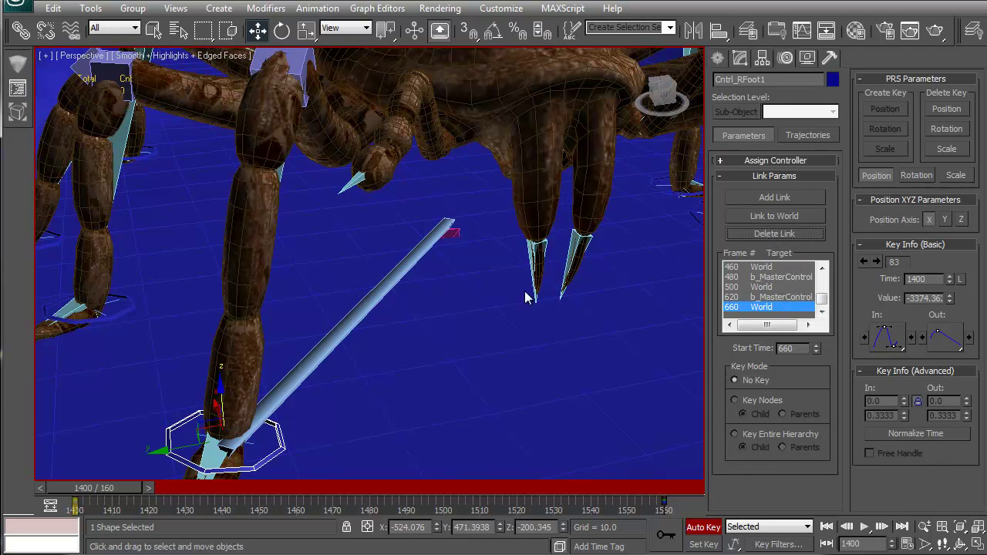
# Set Cylinder01's X and Y position to 0 at frame 1400.
pyautogui.click(388, 283)
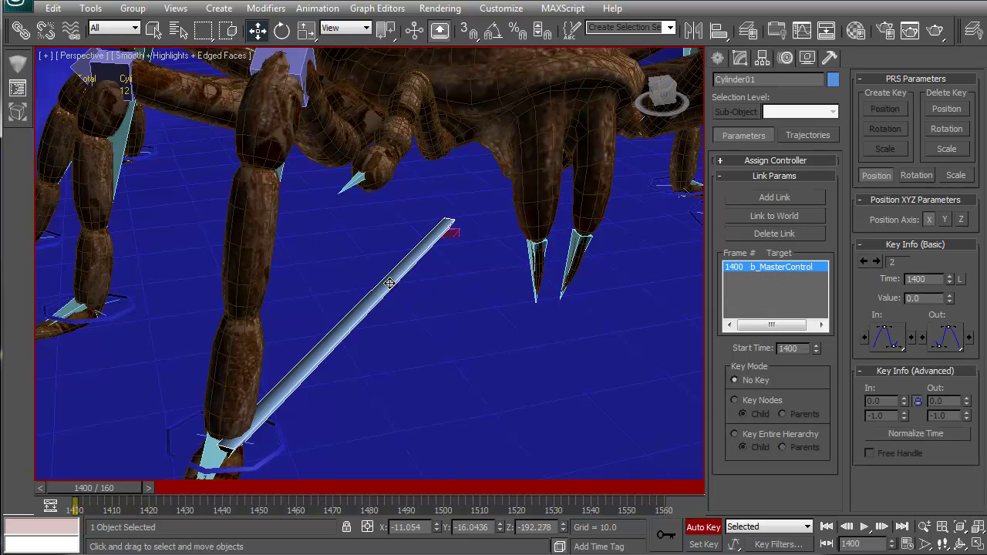
pyautogui.rightClick(436, 529)
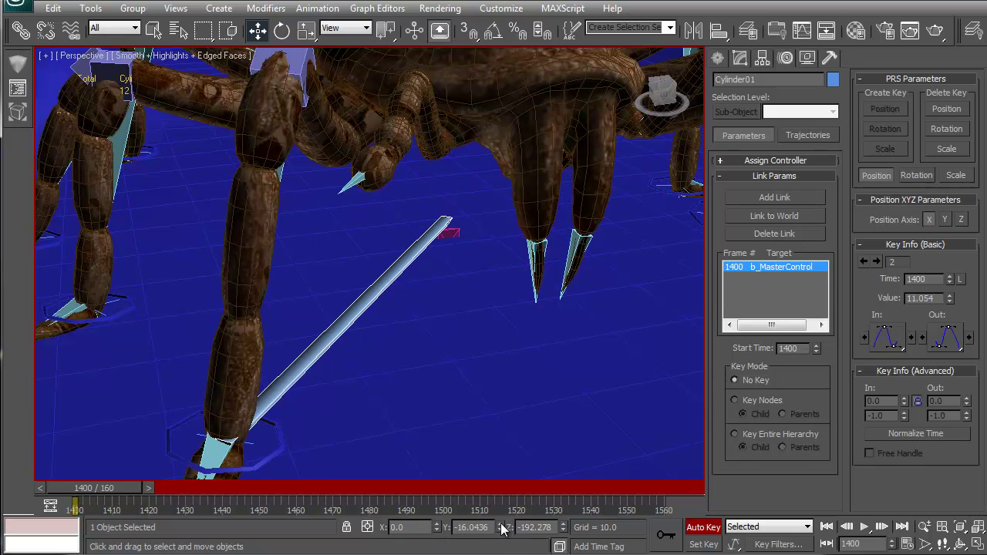
pyautogui.rightClick(502, 529)
# Link Cntrl_RFoot1 to the repositioned Cylinder01 at frame 1400.
pyautogui.moveTo(425, 312); pyautogui.dragTo(445, 316, button='middle')
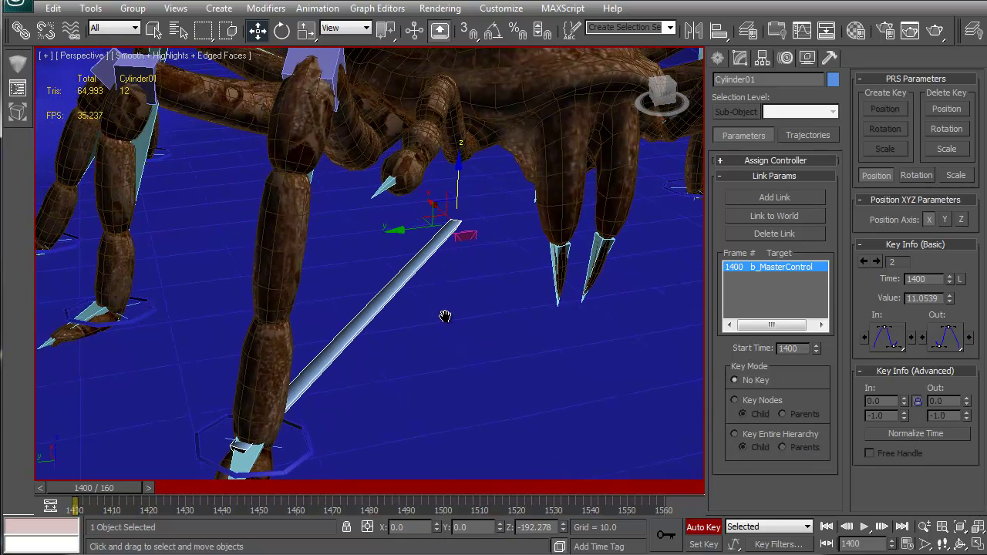
pyautogui.click(310, 449)
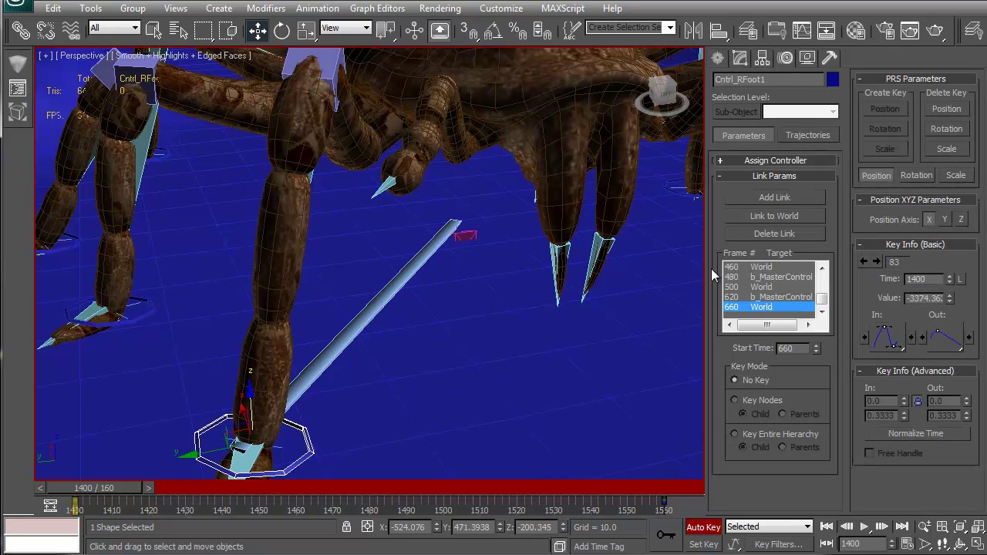
pyautogui.click(778, 197)
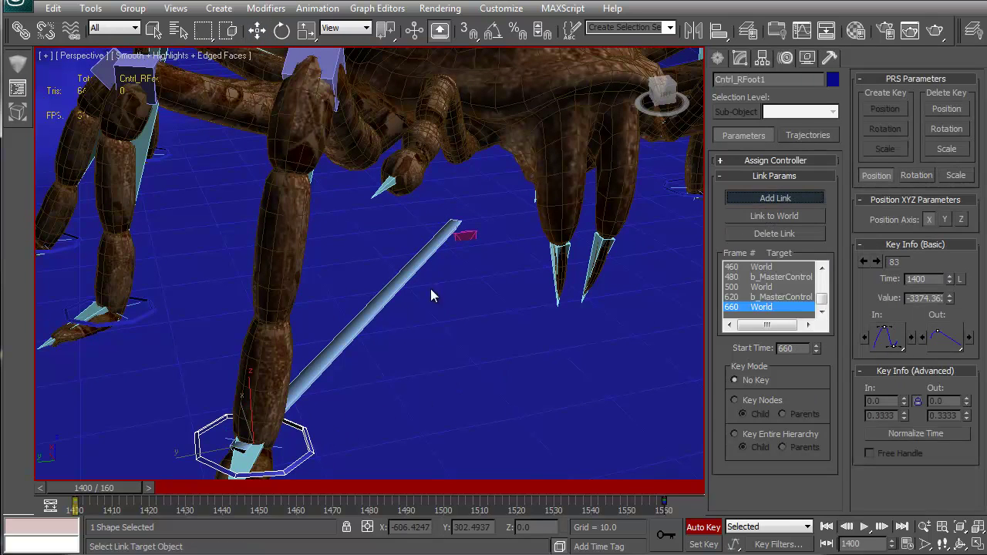
pyautogui.click(772, 195)
pyautogui.click(379, 294)
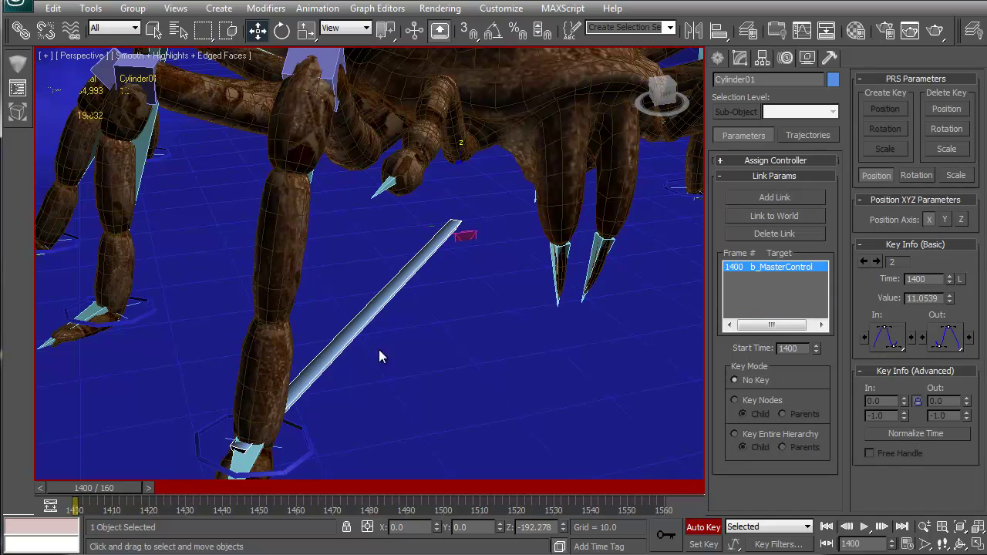
# Try rotating Cylinder01 to swing the right front foot at about frame 1433, and undo the rotation.
pyautogui.press('e')
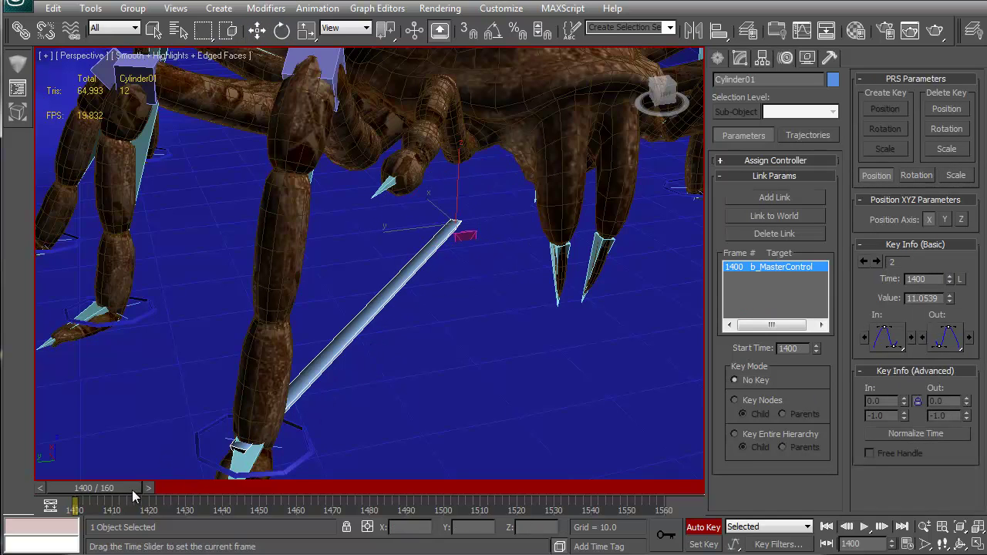
pyautogui.moveTo(132, 488); pyautogui.dragTo(246, 487)
pyautogui.moveTo(438, 243); pyautogui.dragTo(484, 248)
pyautogui.hotkey('ctrl', 'z')
# Examine the whole spider between frames 1433 and 1420 to check how the right front foot follows the cylinder.
pyautogui.moveTo(388, 341); pyautogui.dragTo(456, 353, button='middle')
pyautogui.scroll(-5, 471, 331)
pyautogui.scroll(2, 320, 444)
pyautogui.press('7')
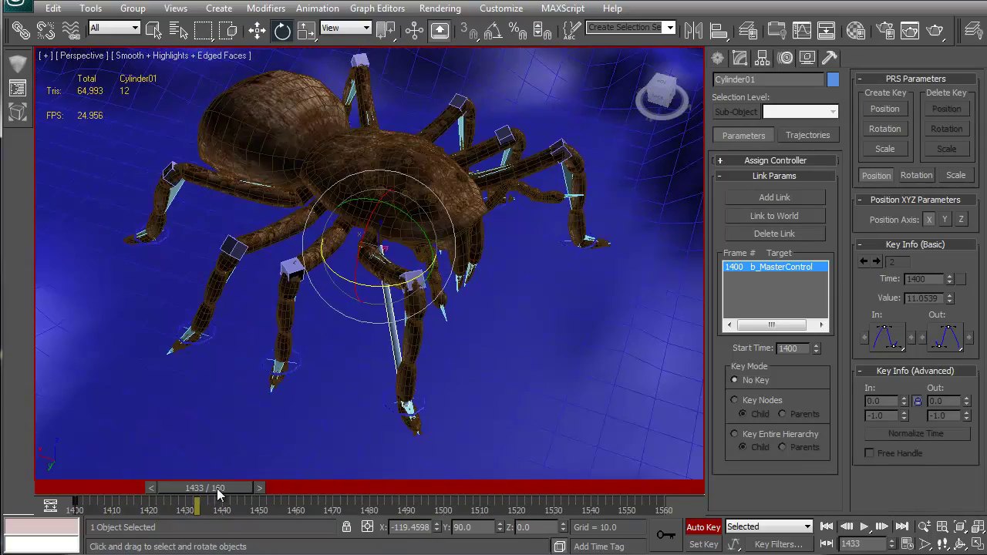
pyautogui.moveTo(232, 487); pyautogui.dragTo(201, 487)
pyautogui.press('e')
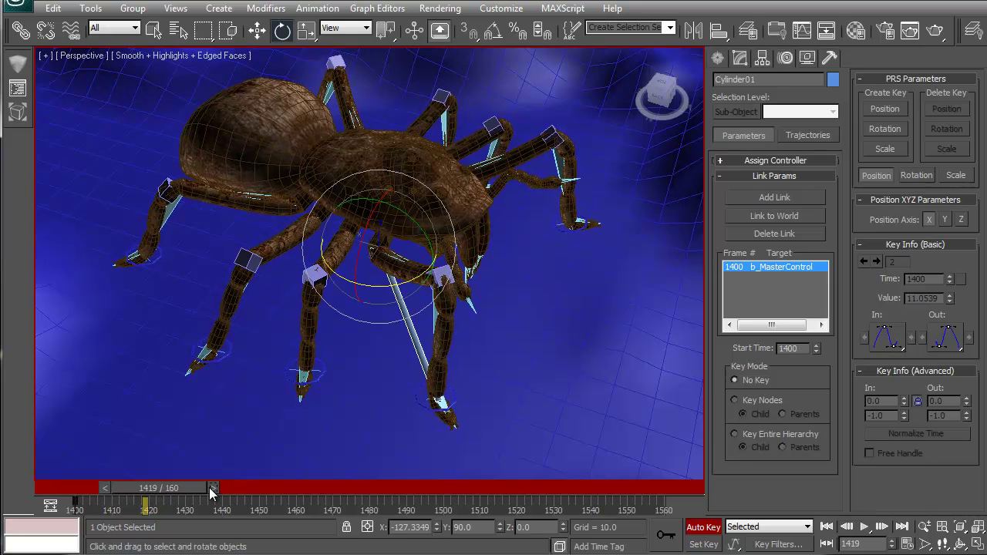
pyautogui.click(212, 488)
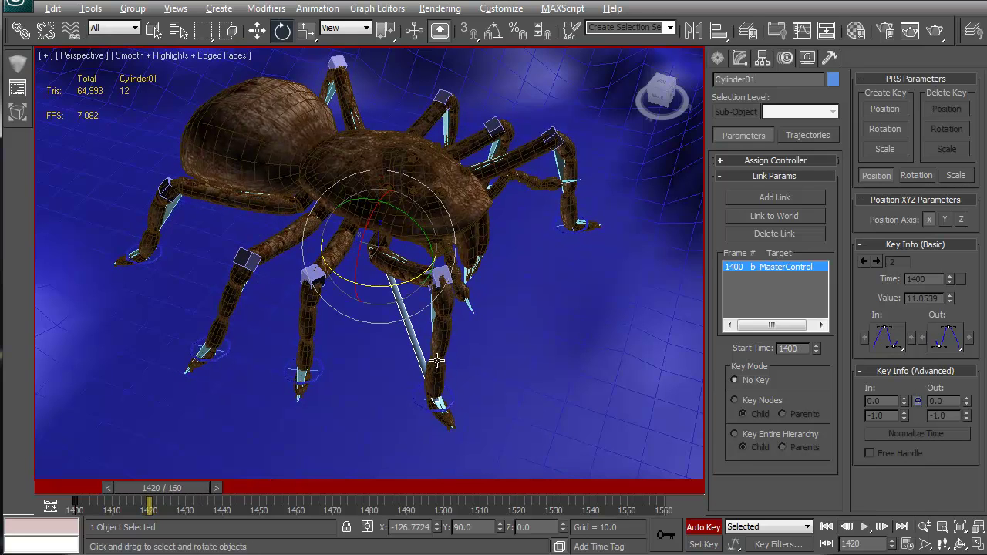
pyautogui.keyDown('alt'); pyautogui.moveTo(436, 361); pyautogui.dragTo(414, 350, button='middle'); pyautogui.keyUp('alt')
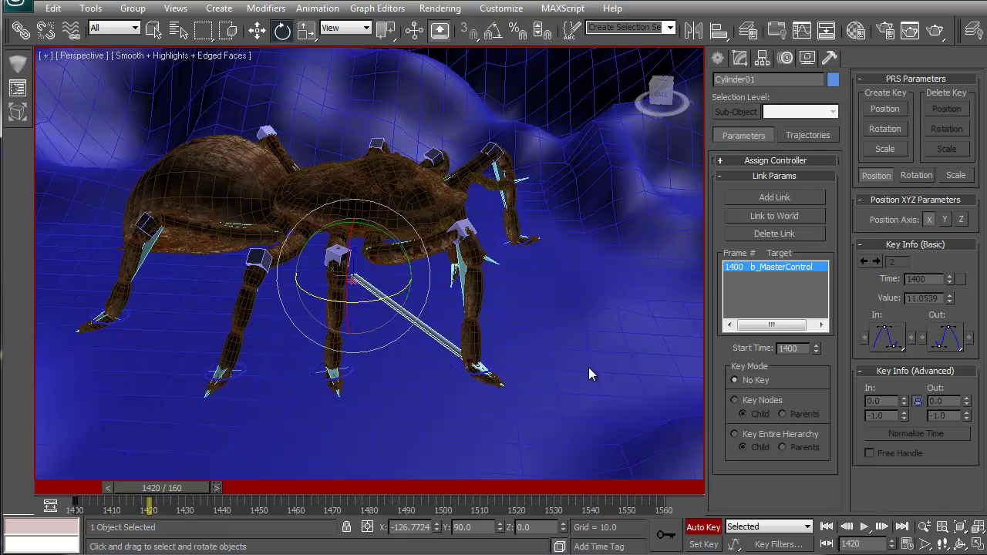
# Key Cylinder01 every 20 frames up to frame 1560, and return to frame 1400.
pyautogui.press('w')
pyautogui.press('e')
pyautogui.moveTo(193, 492); pyautogui.dragTo(47, 462)
pyautogui.press('7')
pyautogui.press('7')
# Select the b_root bone in wireframe and check its rotation at frame 1400 in shaded display.
pyautogui.press('F3')
pyautogui.press('7')
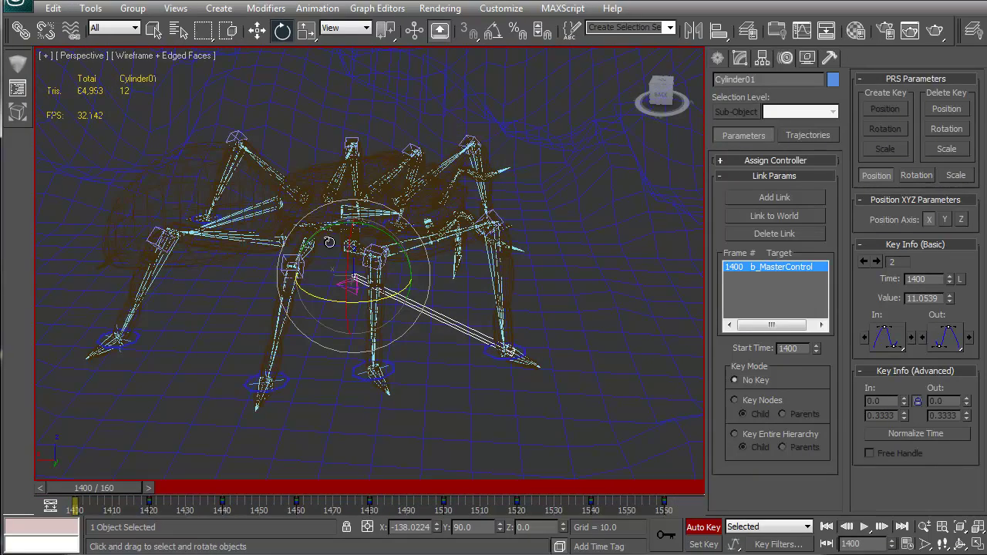
pyautogui.click(325, 224)
pyautogui.press('F3')
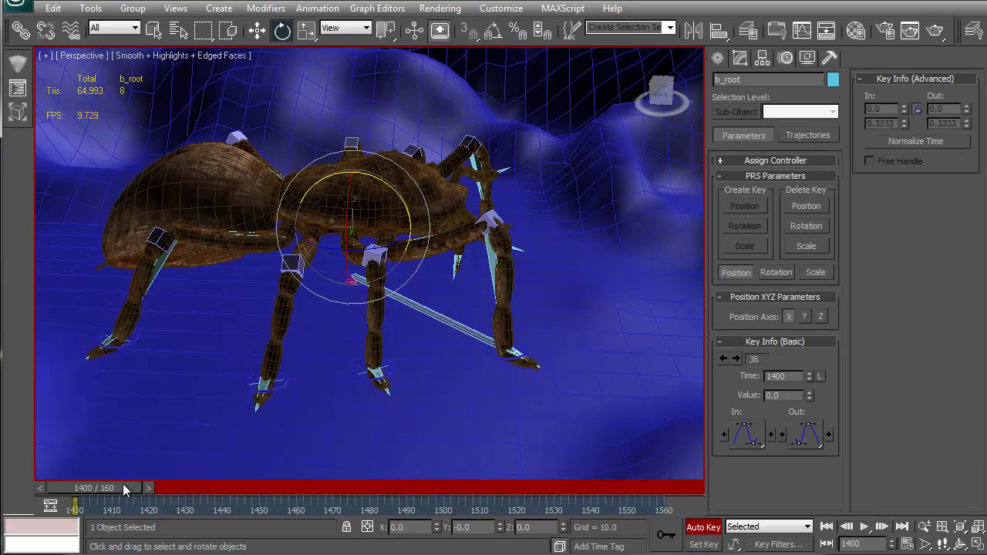
pyautogui.moveTo(98, 486); pyautogui.dragTo(50, 467)
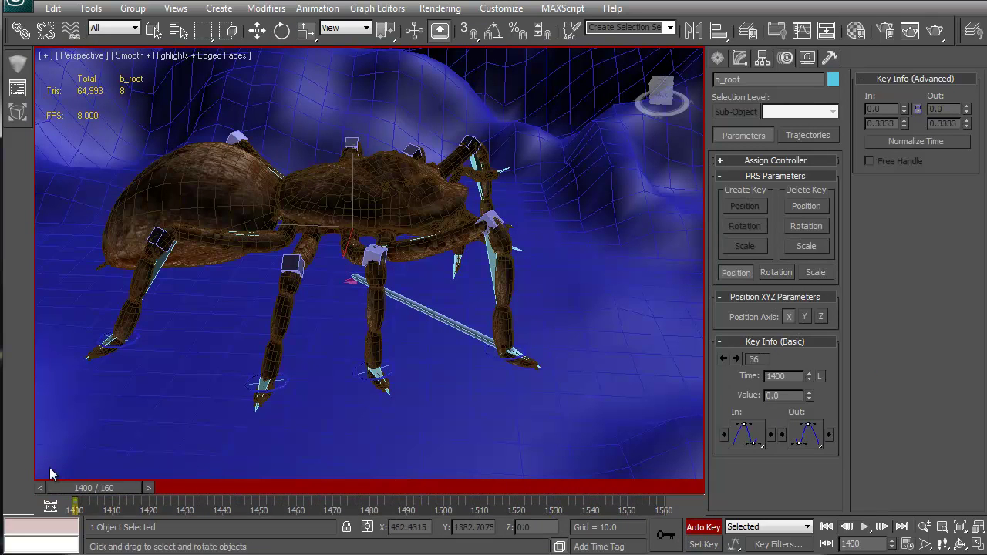
pyautogui.press('7')
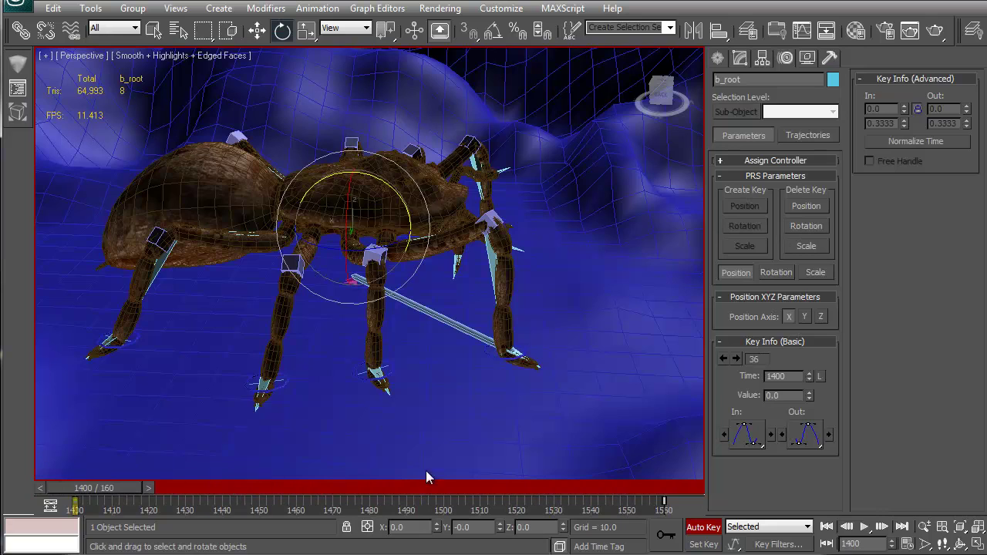
# Copy Cylinder01's X rotation of -138.0224 from frame 1400 to frame 1420.
pyautogui.click(430, 322)
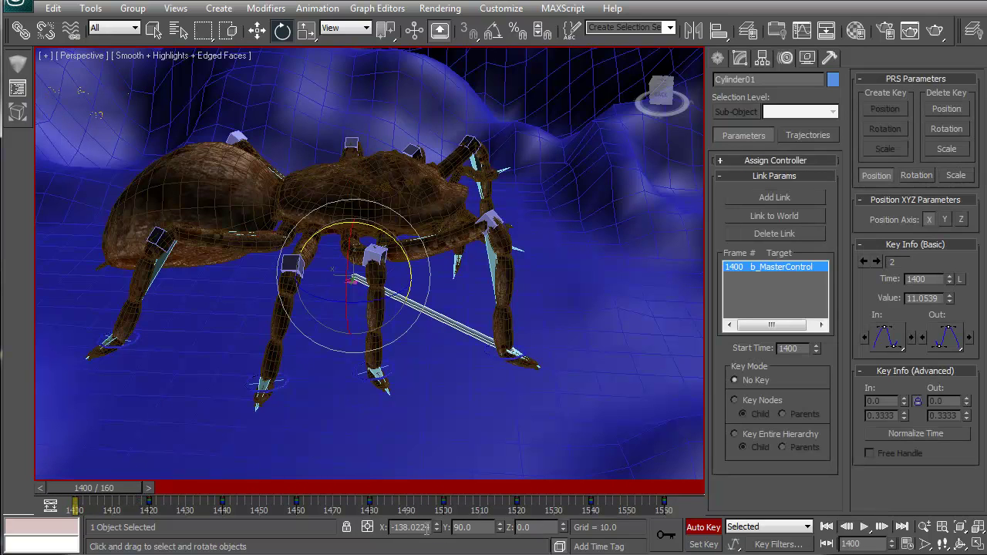
pyautogui.moveTo(145, 491); pyautogui.dragTo(192, 489)
pyautogui.press('e')
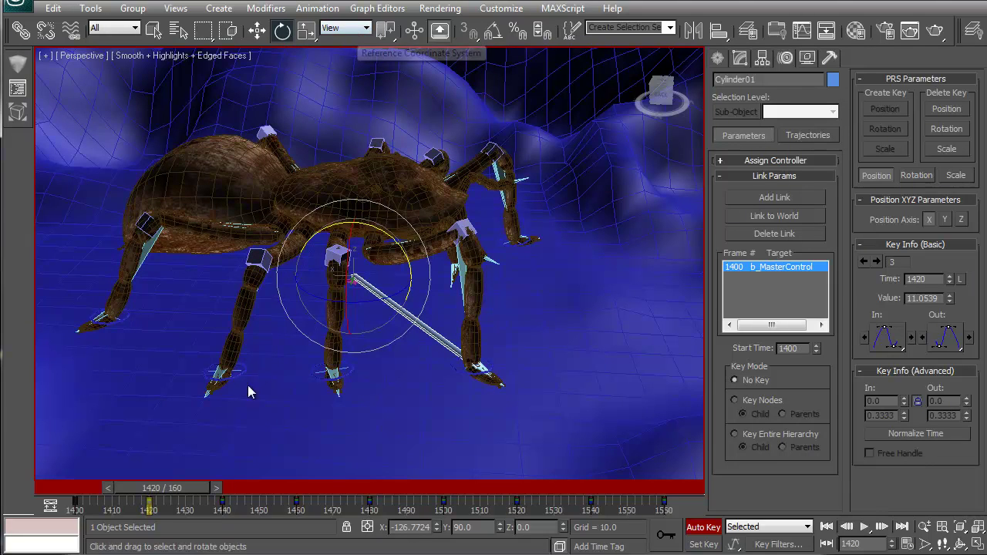
pyautogui.moveTo(200, 490); pyautogui.dragTo(123, 489)
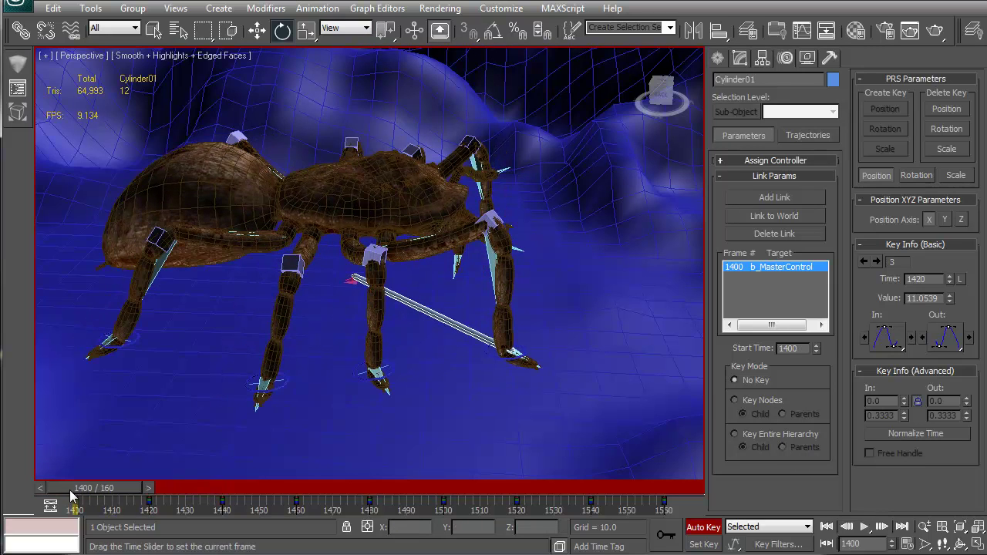
pyautogui.moveTo(432, 527); pyautogui.dragTo(380, 528)
pyautogui.hotkey('ctrl', 'c')
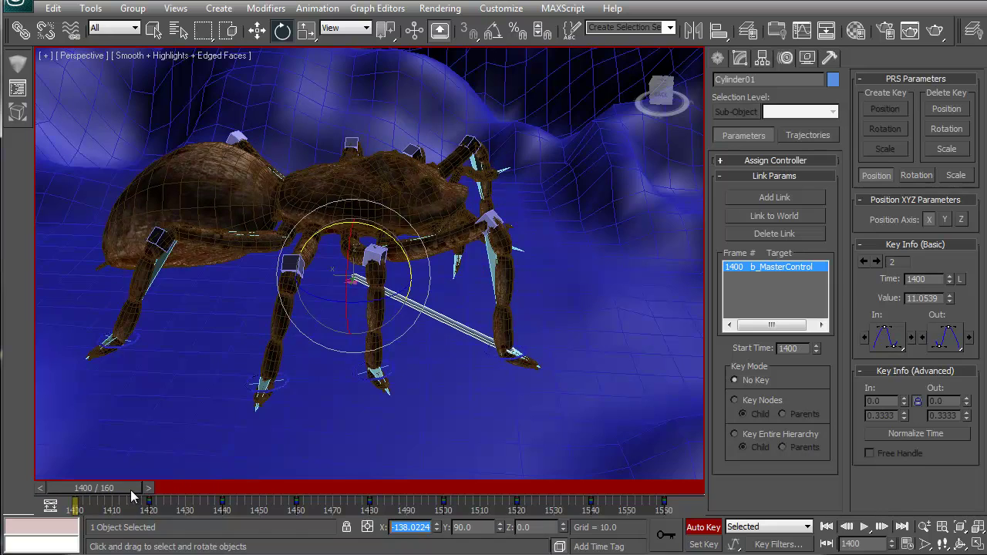
pyautogui.moveTo(130, 490); pyautogui.dragTo(179, 483)
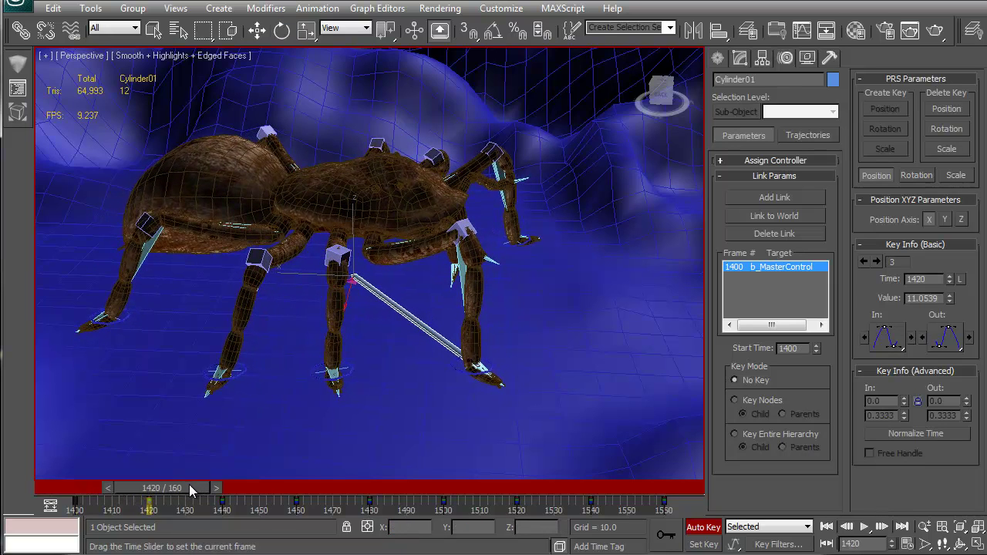
pyautogui.press('e')
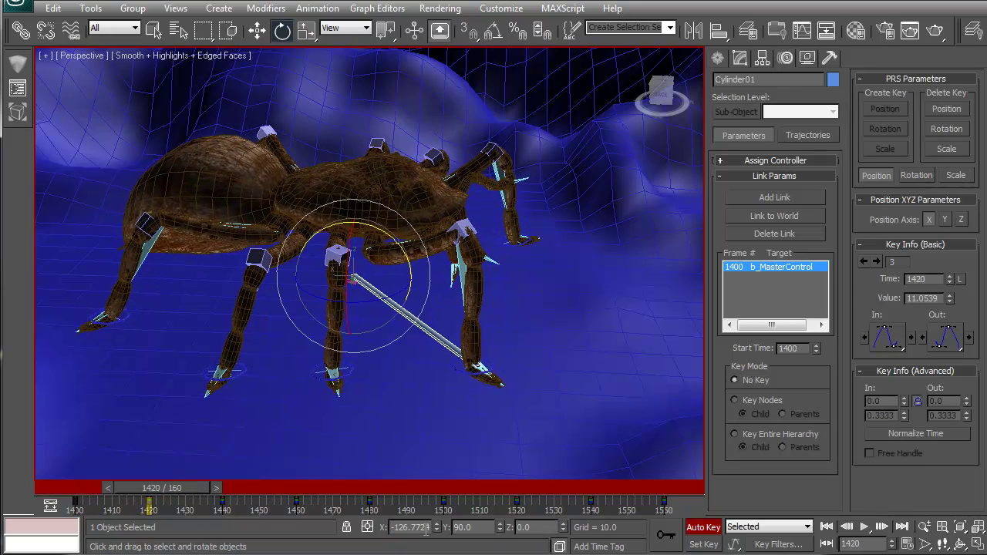
pyautogui.moveTo(431, 528); pyautogui.dragTo(329, 518)
pyautogui.hotkey('ctrl', 'v')
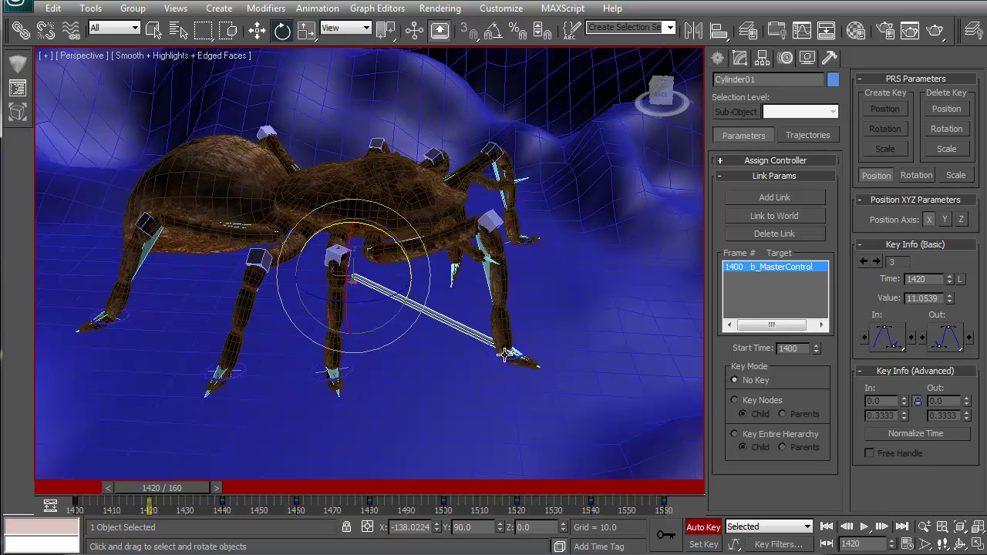
# Scrub between frames 1400 and 1420 and examine the right front foot close up for drift.
pyautogui.moveTo(191, 496); pyautogui.dragTo(171, 488)
pyautogui.keyDown('alt'); pyautogui.moveTo(320, 414); pyautogui.dragTo(374, 325, button='middle'); pyautogui.keyUp('alt')
pyautogui.scroll(5, 466, 390)
pyautogui.keyDown('alt'); pyautogui.moveTo(466, 388); pyautogui.dragTo(240, 333, button='middle'); pyautogui.keyUp('alt')
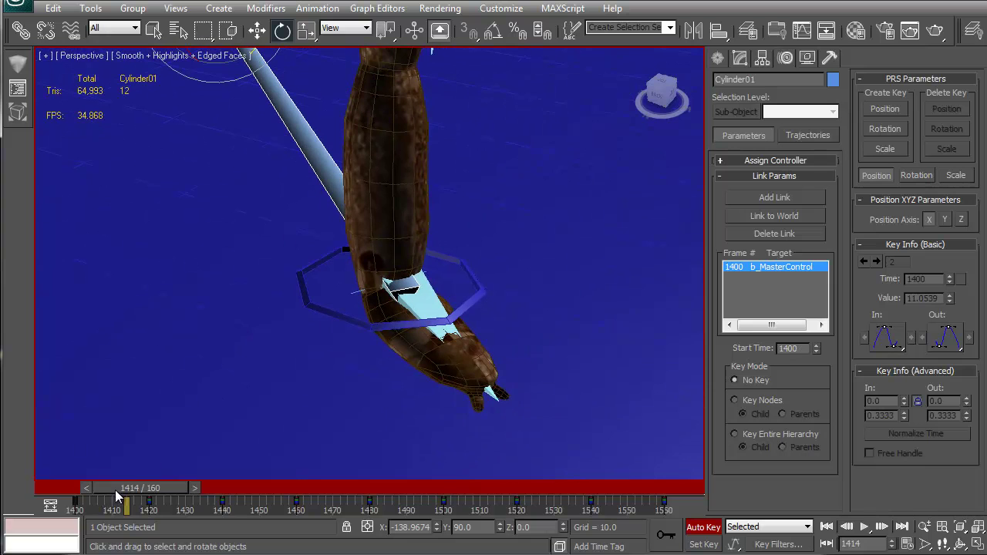
pyautogui.moveTo(115, 489); pyautogui.dragTo(139, 497)
pyautogui.scroll(-5, 335, 358)
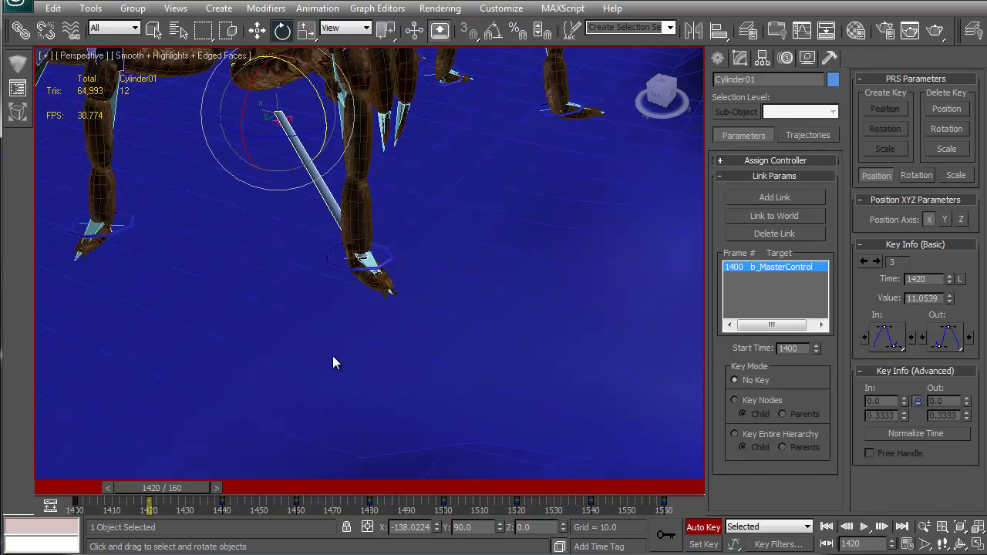
# Open the Curve Editor for Cylinder01 and display its X Rotation curve.
pyautogui.moveTo(332, 358); pyautogui.dragTo(324, 432, button='middle')
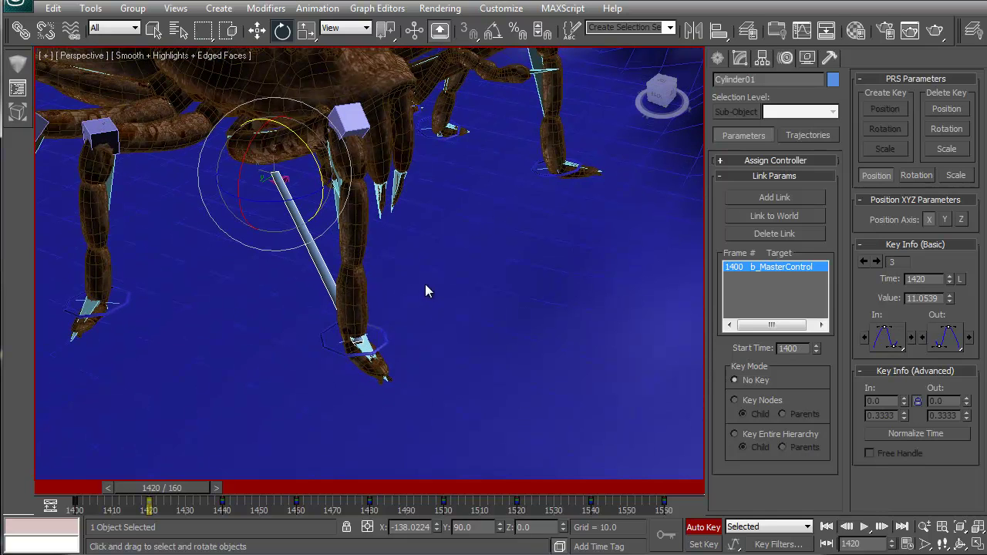
pyautogui.rightClick(425, 290)
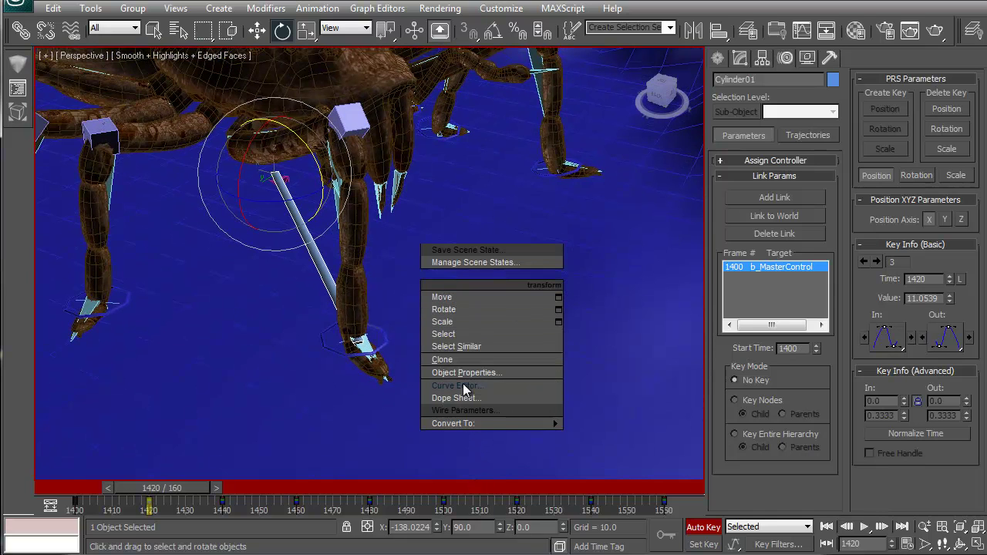
pyautogui.click(464, 386)
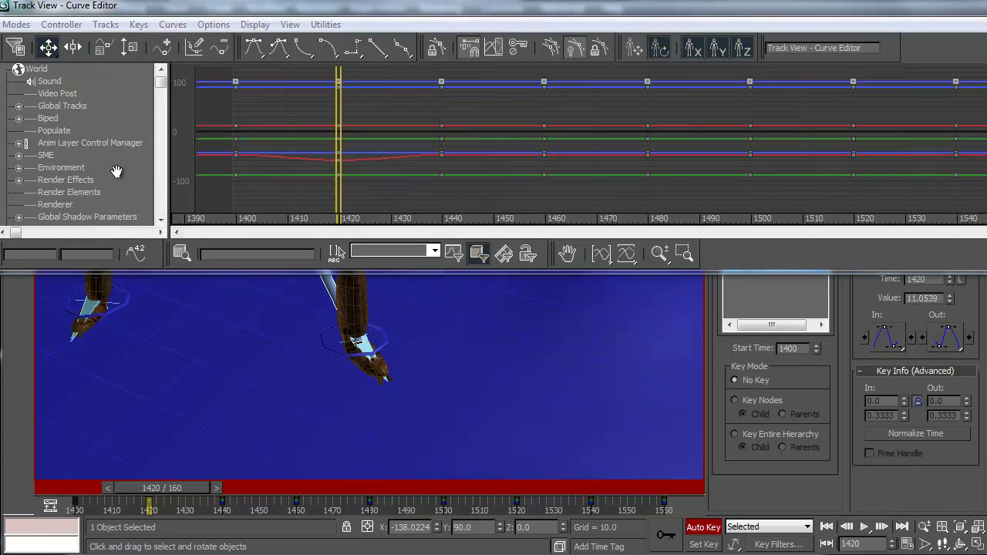
pyautogui.click(92, 218)
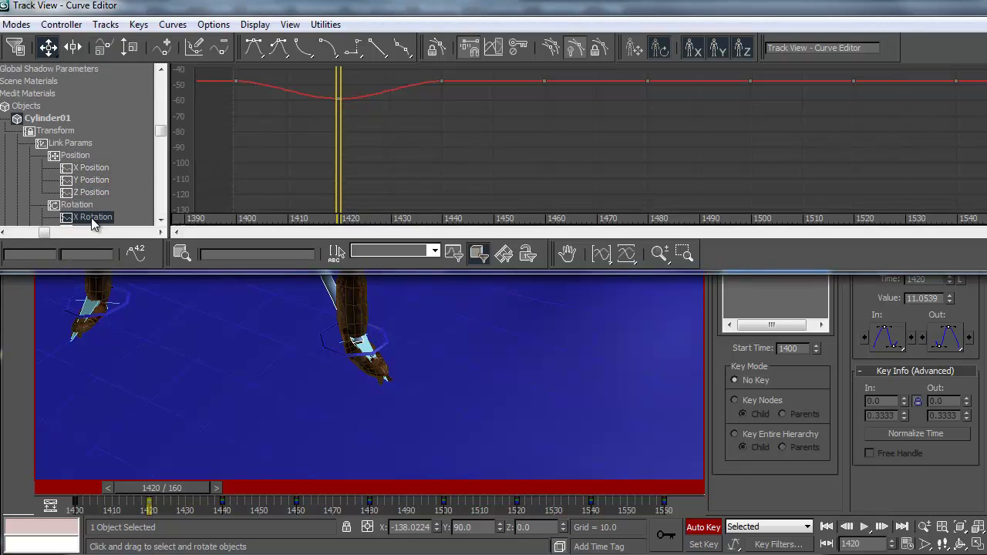
# Set the tangents of Cylinder01's X Rotation keys at frames 1400 and 1420 to linear.
pyautogui.moveTo(265, 125); pyautogui.dragTo(376, 150, button='middle')
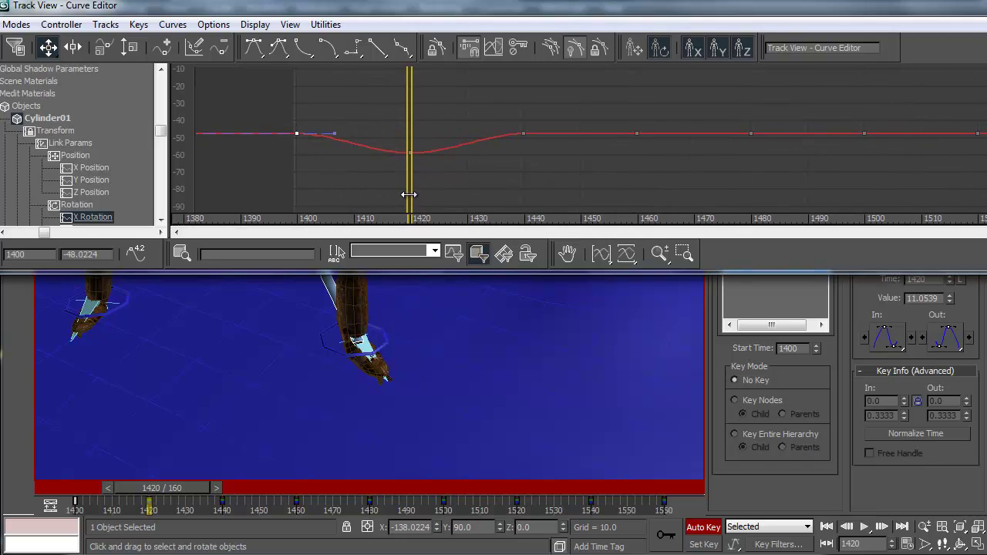
pyautogui.moveTo(408, 194); pyautogui.dragTo(349, 194)
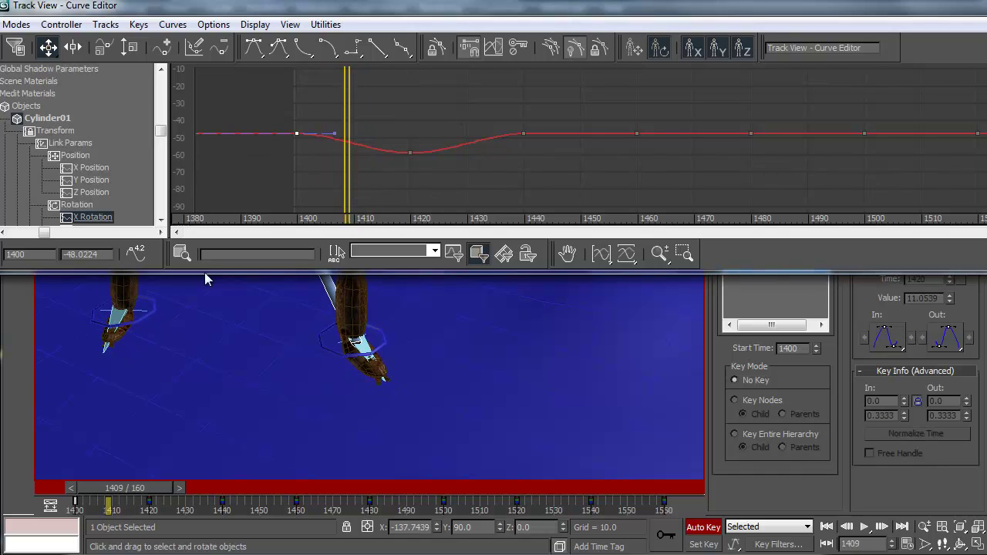
pyautogui.click(383, 59)
pyautogui.moveTo(394, 142); pyautogui.dragTo(428, 179)
pyautogui.moveTo(377, 47); pyautogui.dragTo(381, 98)
# Scrub between frames 1400 and 1420 to examine the right front foot close up, and dismiss the Curve Editor.
pyautogui.moveTo(152, 493); pyautogui.dragTo(126, 488)
pyautogui.scroll(5, 362, 378)
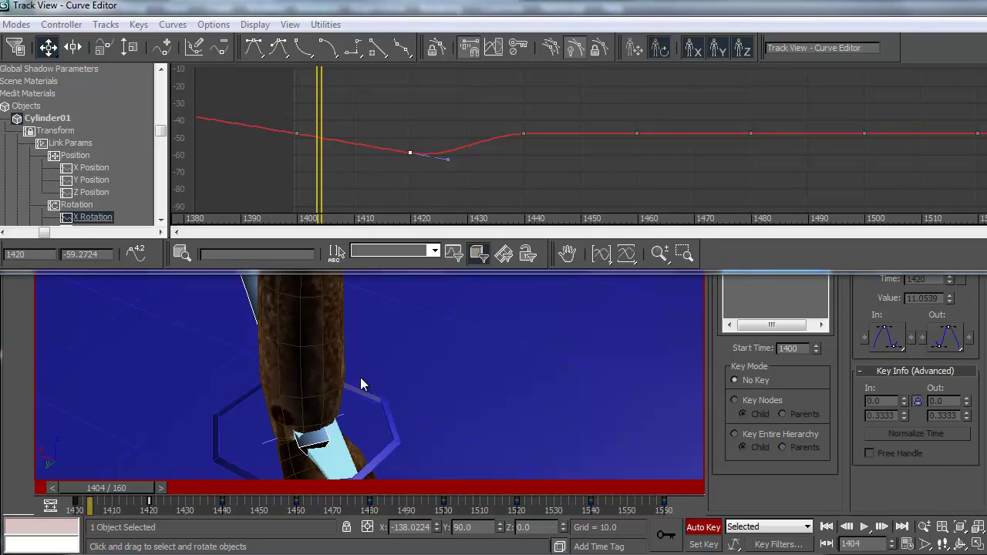
pyautogui.moveTo(362, 383); pyautogui.dragTo(367, 289, button='middle')
pyautogui.moveTo(124, 483); pyautogui.dragTo(148, 489)
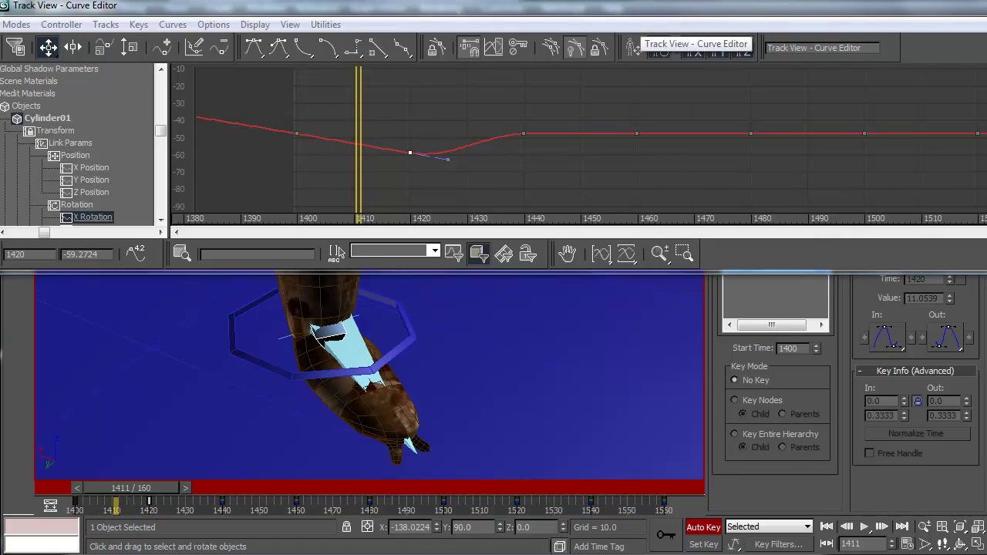
pyautogui.click(983, 4)
pyautogui.moveTo(487, 247); pyautogui.dragTo(371, 351, button='middle')
pyautogui.scroll(-5, 405, 260)
pyautogui.scroll(3, 370, 351)
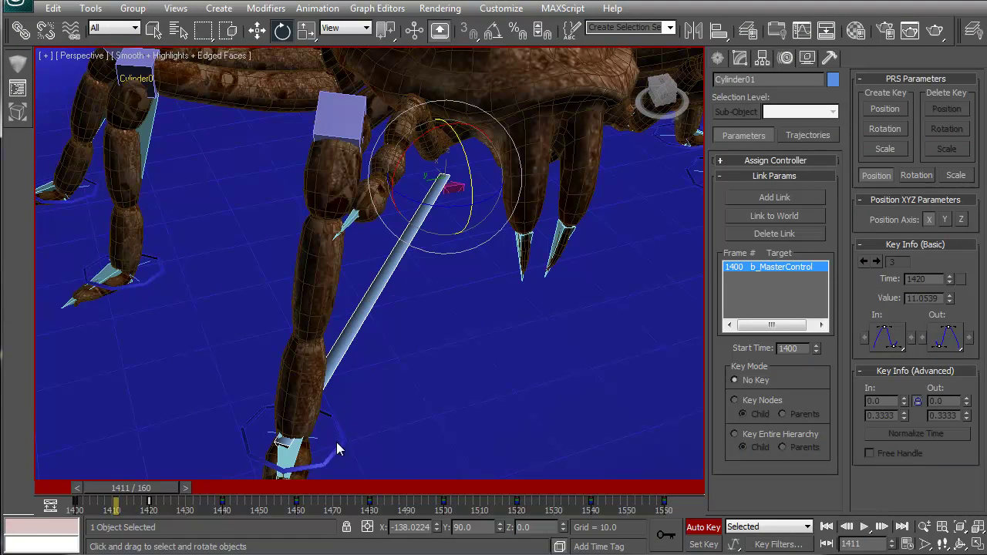
# Copy Cylinder01's X rotation of -115.5224 from frame 1440 to frame 1460.
pyautogui.moveTo(160, 489); pyautogui.dragTo(260, 468)
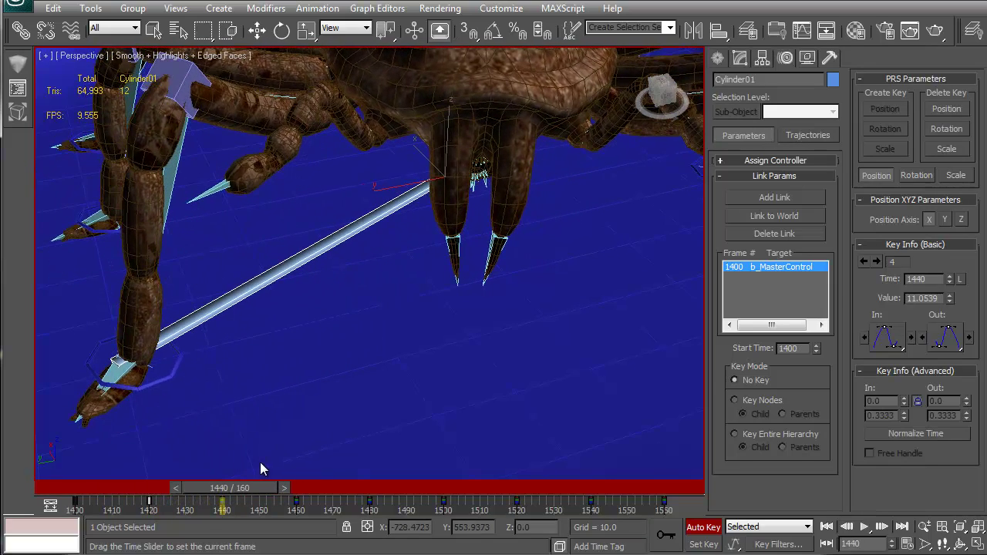
pyautogui.press('e')
pyautogui.moveTo(257, 404); pyautogui.dragTo(403, 344, button='middle')
pyautogui.press('7')
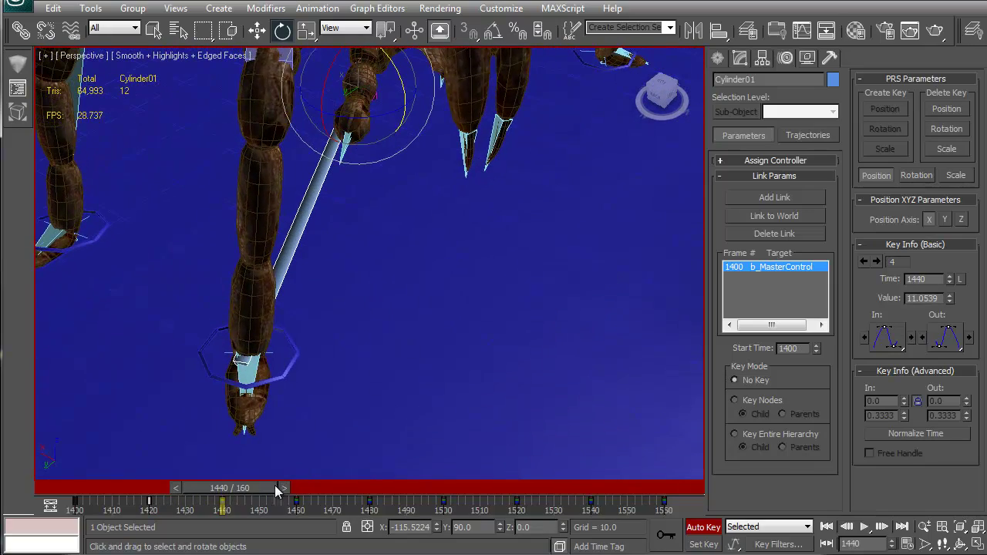
pyautogui.moveTo(222, 489); pyautogui.dragTo(303, 490)
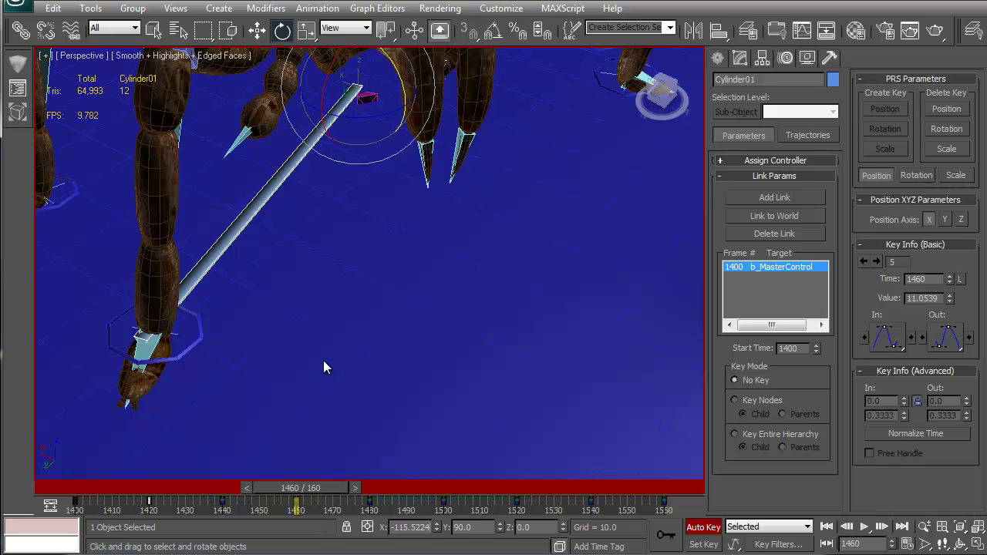
# Set Cylinder01's X rotation to -93.0224 at frame 1500.
pyautogui.moveTo(316, 487); pyautogui.dragTo(445, 490)
pyautogui.press('e')
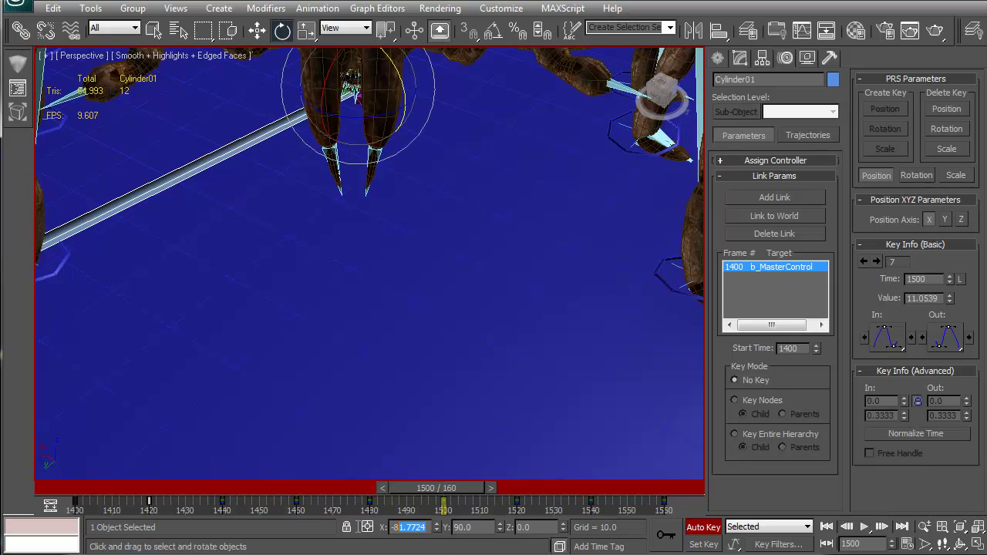
pyautogui.keyDown('alt'); pyautogui.moveTo(208, 350); pyautogui.dragTo(532, 350, button='middle'); pyautogui.keyUp('alt')
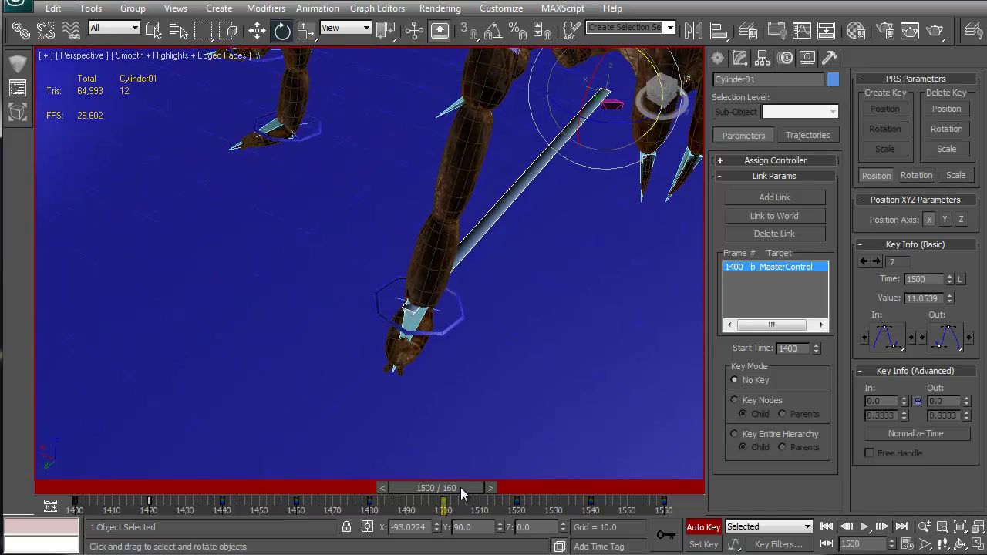
# Copy Cylinder01's X rotation of -70.5224 from frame 1520 to frame 1540.
pyautogui.moveTo(461, 487); pyautogui.dragTo(531, 487)
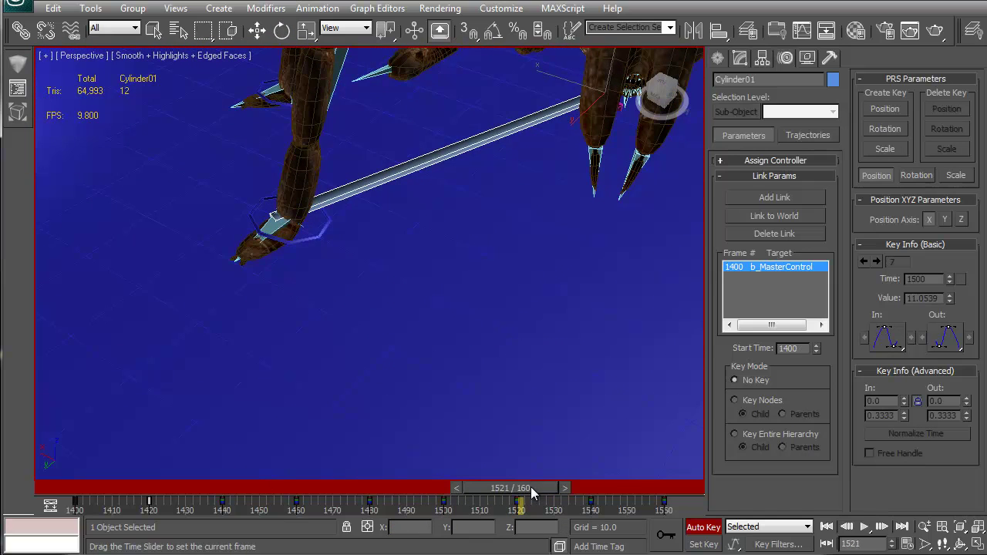
pyautogui.click(455, 487)
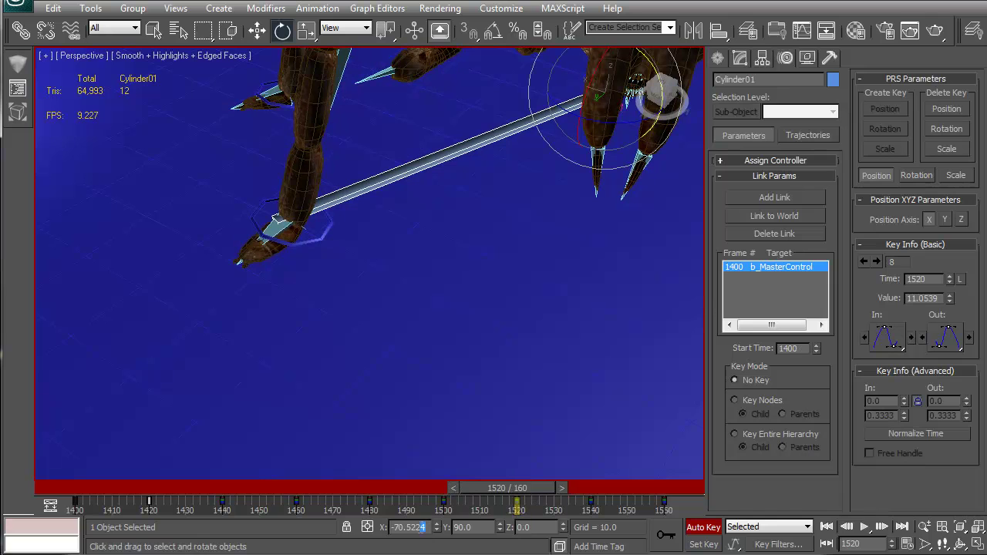
pyautogui.moveTo(488, 486); pyautogui.dragTo(558, 489)
pyautogui.press('e')
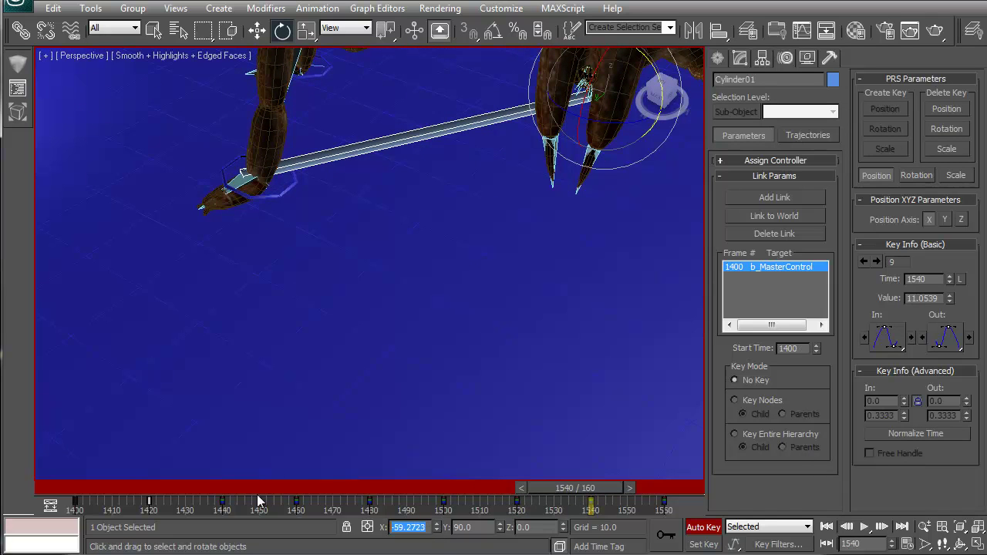
pyautogui.moveTo(446, 320); pyautogui.dragTo(490, 428)
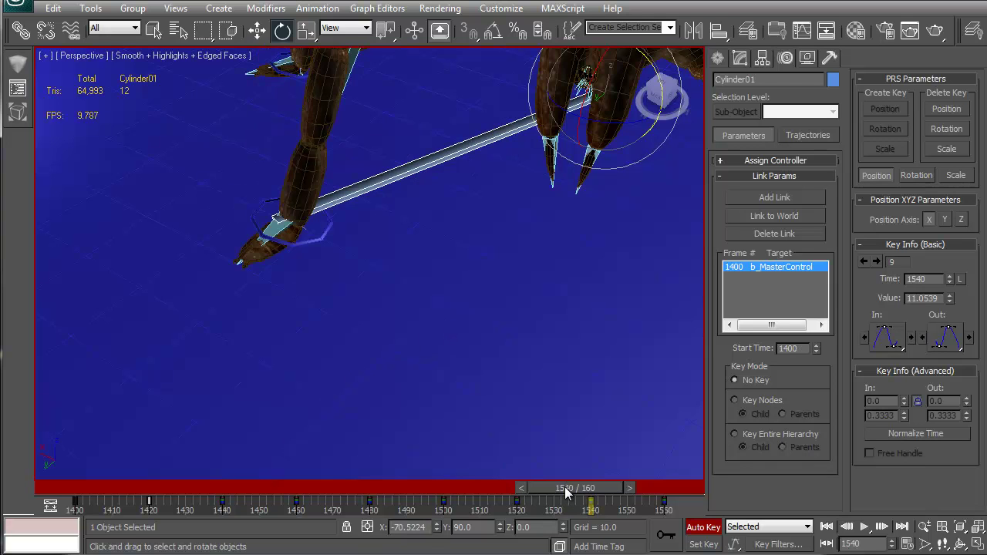
# Check the spider's pose at frame 1560 and scrub back to frame 1400 to review the foot's movement.
pyautogui.moveTo(564, 487); pyautogui.dragTo(641, 487)
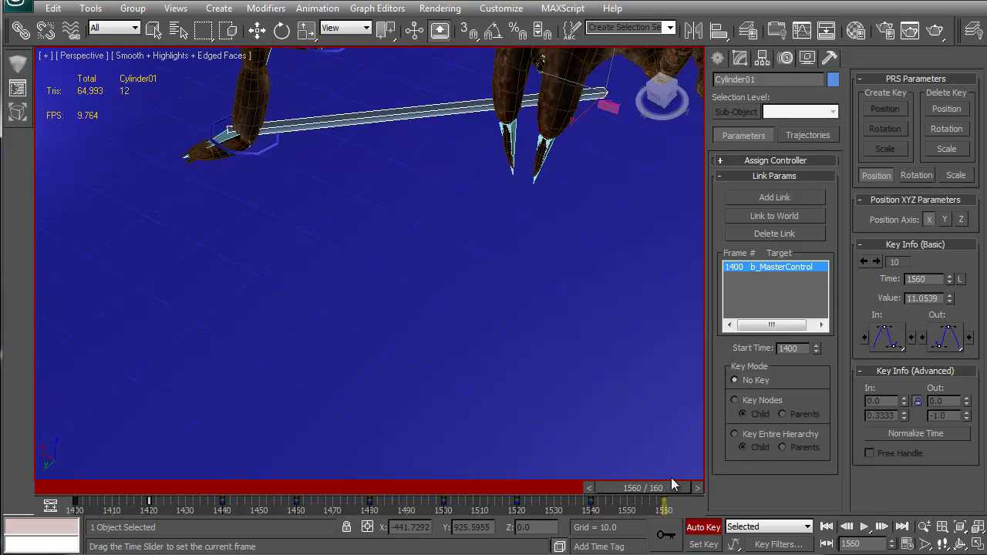
pyautogui.moveTo(434, 366); pyautogui.dragTo(422, 442, button='middle')
pyautogui.scroll(-3, 423, 442)
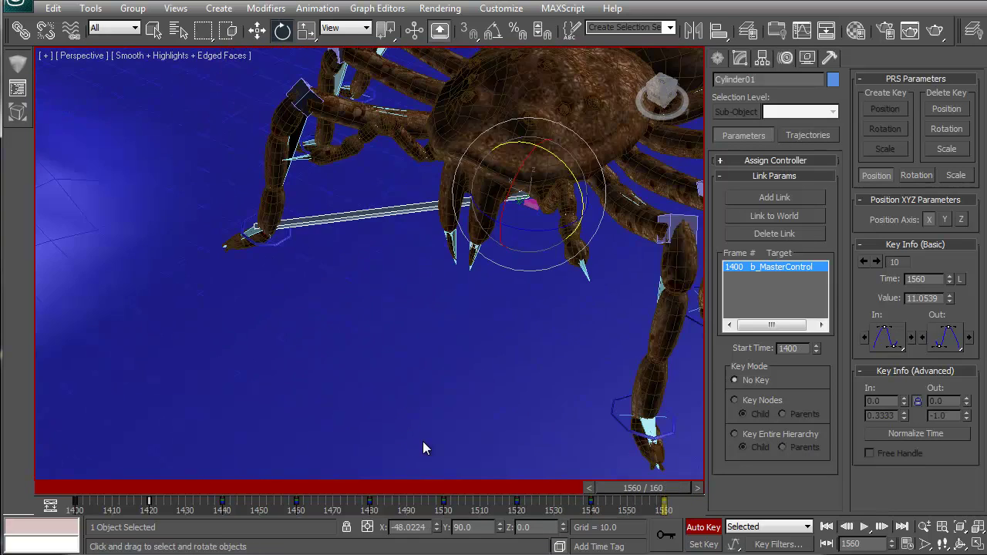
pyautogui.keyDown('alt'); pyautogui.moveTo(462, 370); pyautogui.dragTo(445, 351, button='middle'); pyautogui.keyUp('alt')
pyautogui.moveTo(381, 320); pyautogui.dragTo(488, 318, button='middle')
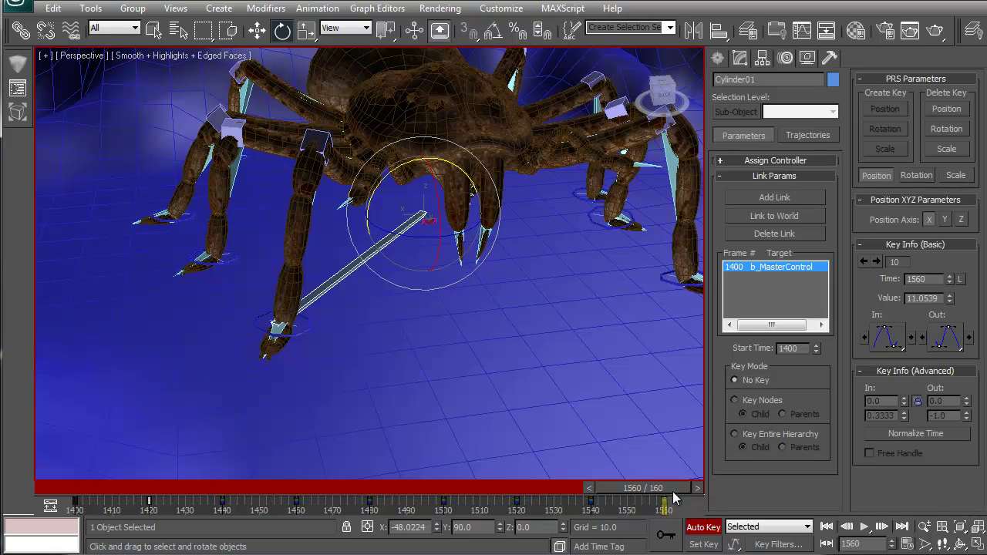
pyautogui.moveTo(673, 488); pyautogui.dragTo(123, 488)
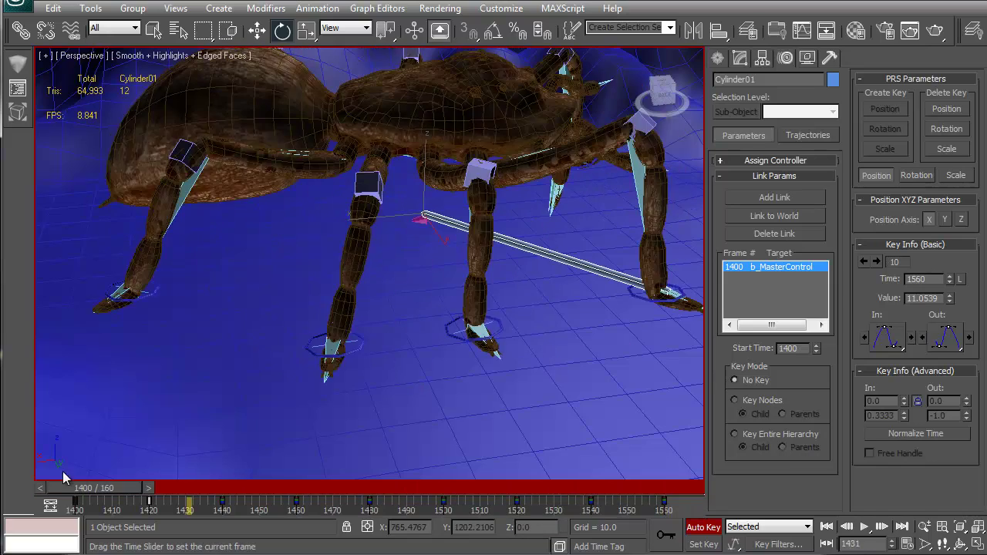
# Open the Curve Editor for Cylinder01 and isolate its X Rotation curve.
pyautogui.rightClick(496, 290)
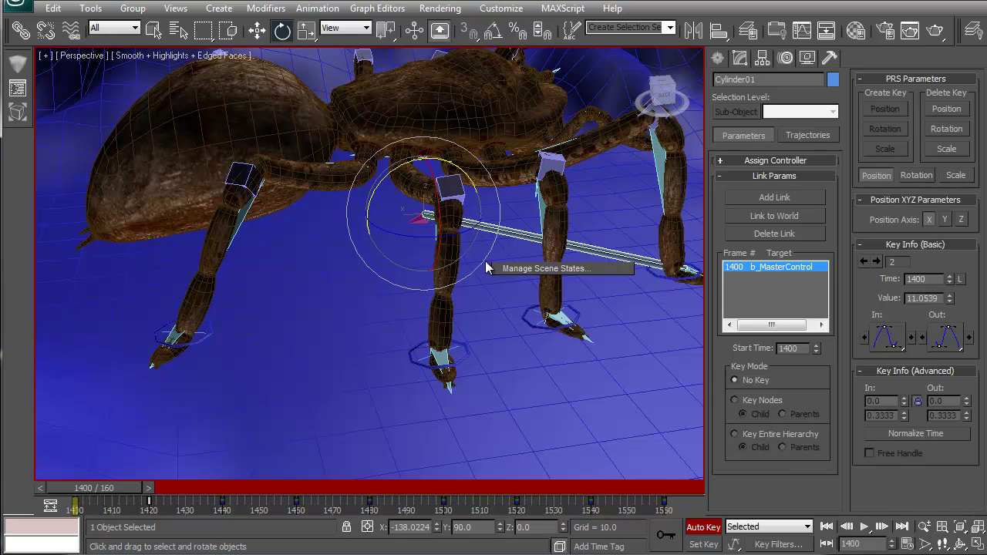
pyautogui.click(534, 393)
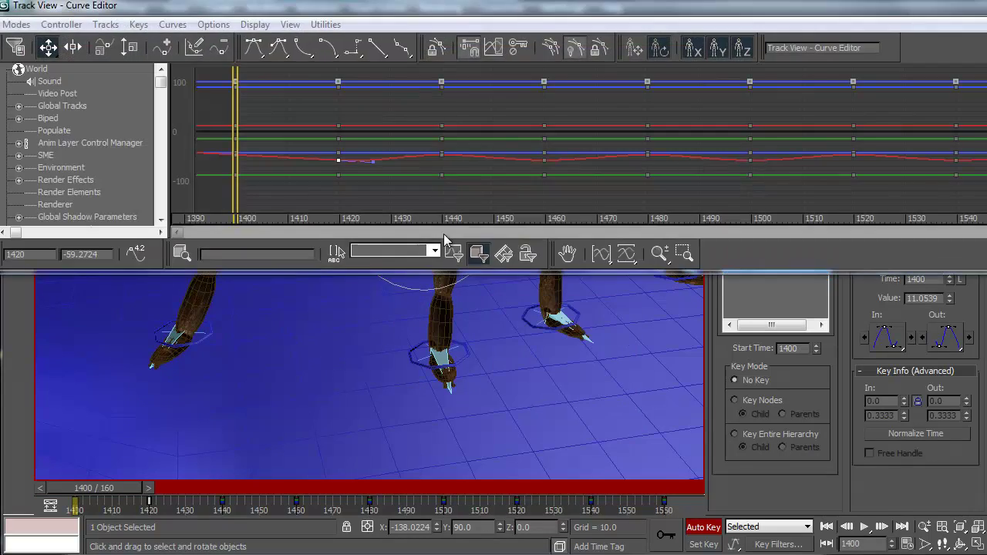
pyautogui.moveTo(126, 177); pyautogui.dragTo(94, 92)
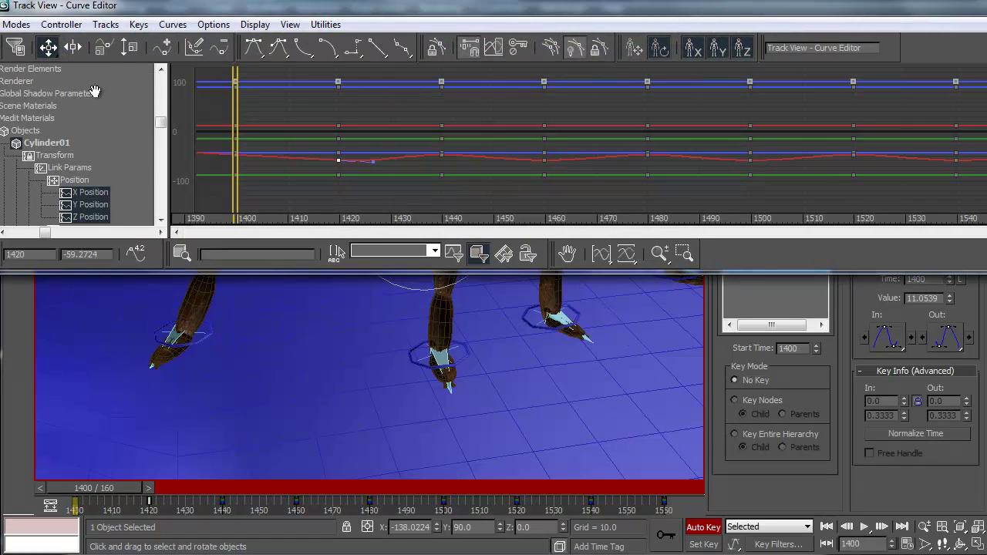
pyautogui.click(103, 194)
pyautogui.click(104, 206)
pyautogui.moveTo(147, 190); pyautogui.dragTo(119, 105)
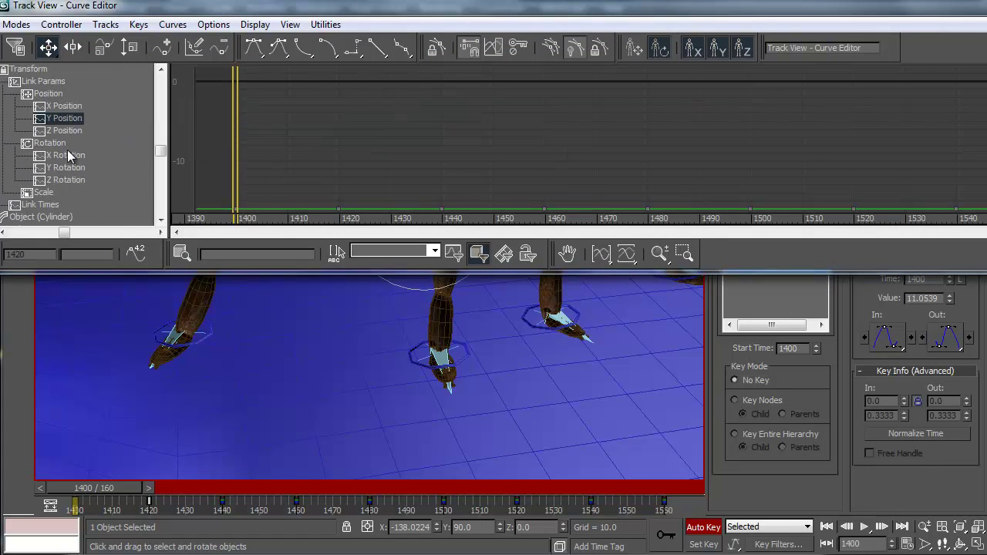
pyautogui.click(59, 143)
pyautogui.click(66, 155)
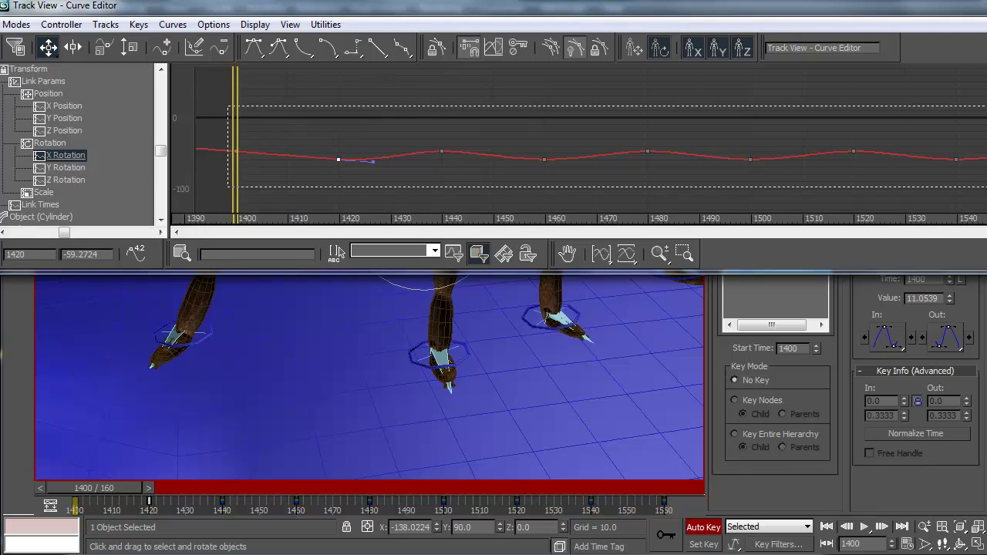
# Set the tangents of all Cylinder01 X Rotation keys from frame 1400 onward to linear and dismiss the Curve Editor.
pyautogui.moveTo(986, 187); pyautogui.dragTo(986, 185)
pyautogui.click(352, 48)
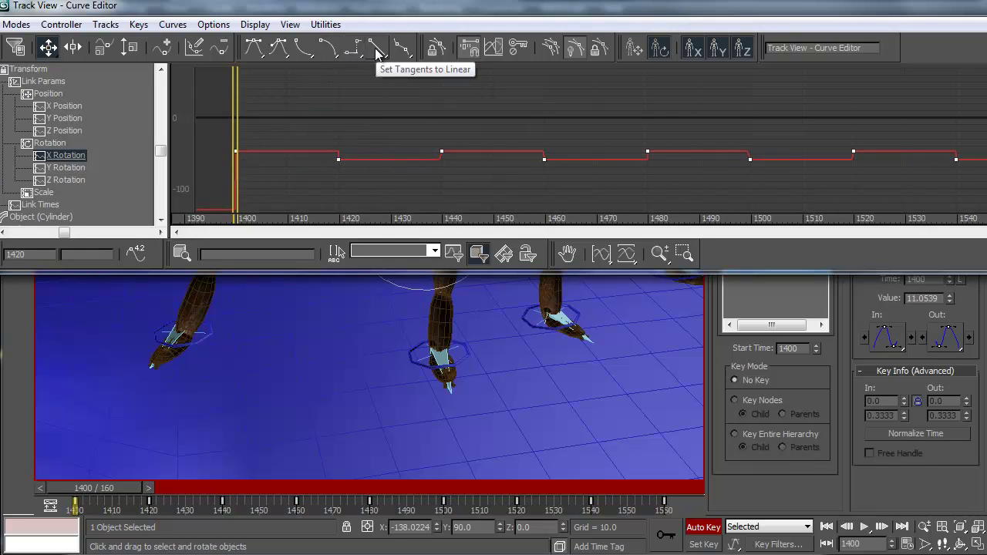
pyautogui.click(378, 48)
pyautogui.click(986, 5)
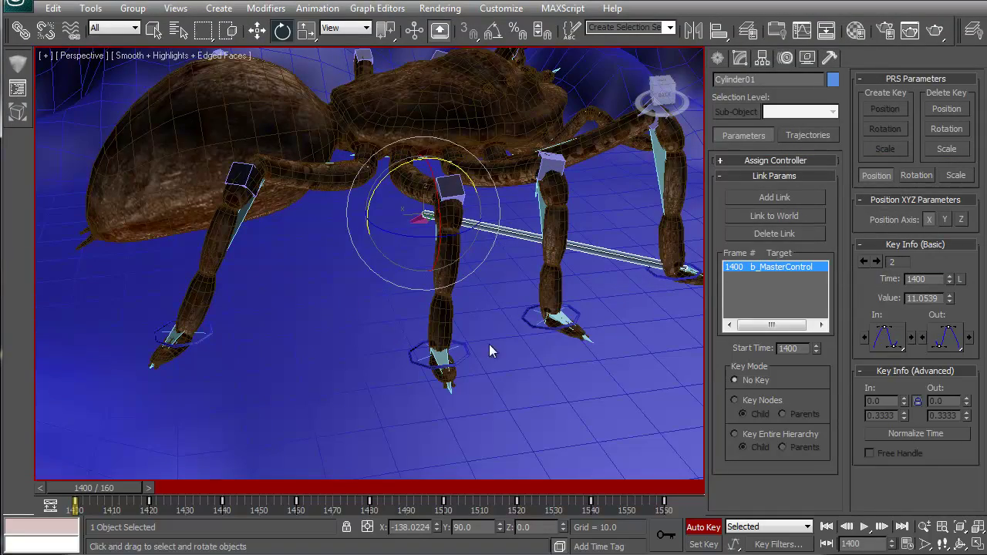
# Scrub from frame 1400 to 1560 and examine how the right front foot follows the turning spider.
pyautogui.moveTo(122, 484); pyautogui.dragTo(698, 513)
pyautogui.press('e')
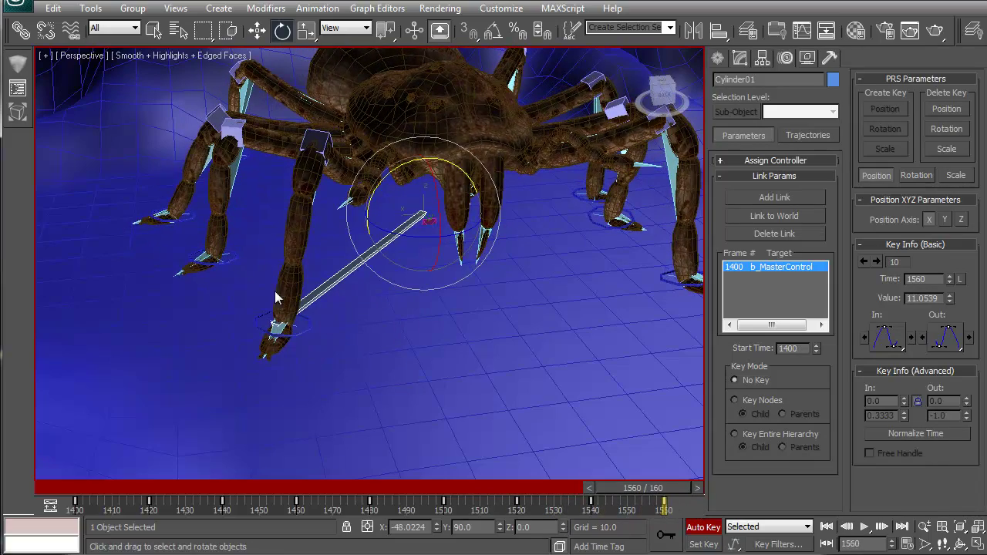
pyautogui.press('7')
pyautogui.moveTo(279, 308)
pyautogui.keyDown('alt'); pyautogui.mouseDown(button='middle')
pyautogui.moveTo(342, 324)
pyautogui.moveTo(347, 334)
pyautogui.moveTo(361, 330)
pyautogui.mouseUp(button='middle'); pyautogui.keyUp('alt')
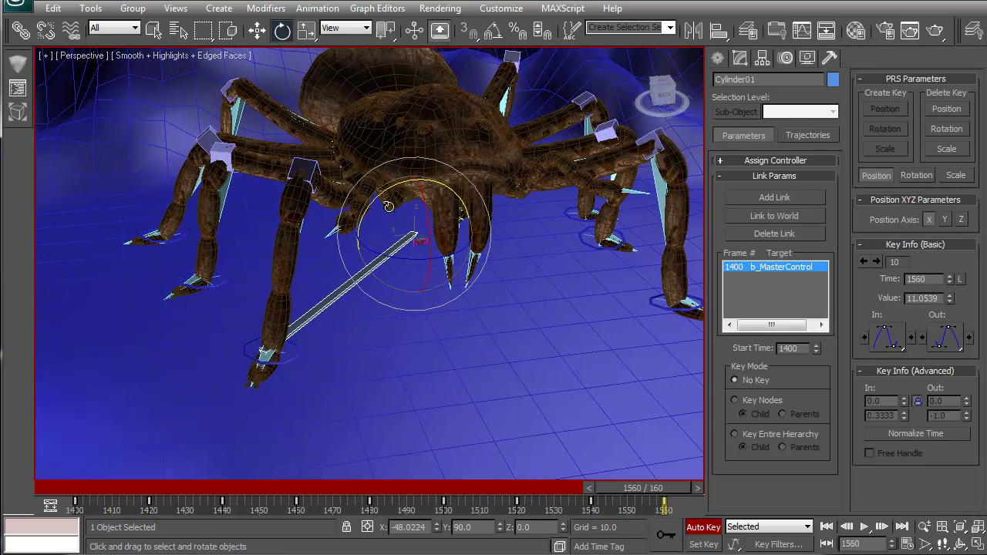
# Try deleting the b_root bone's key at frame 1560 and examine the right front foot close up.
pyautogui.press('F3')
pyautogui.click(419, 247)
pyautogui.press('F3')
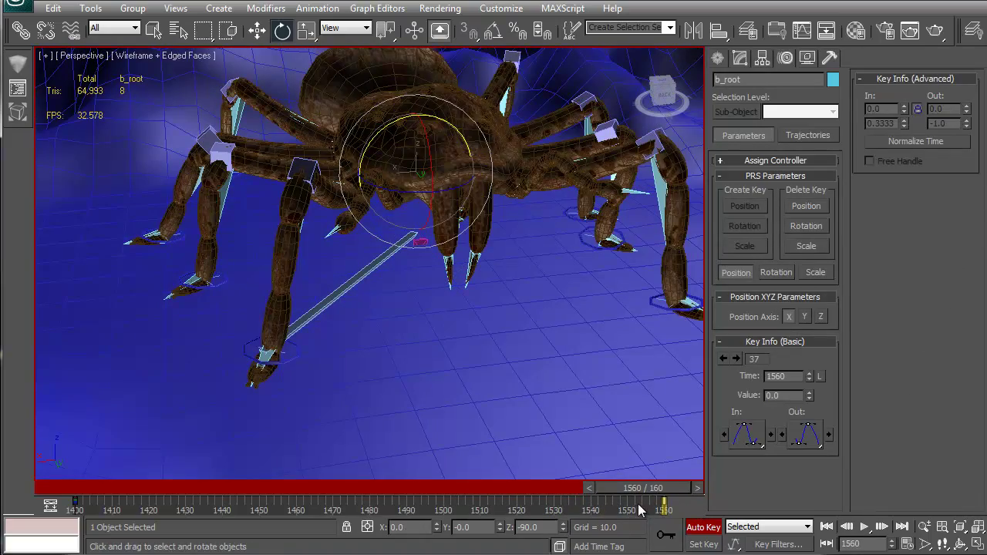
pyautogui.press('Delete')
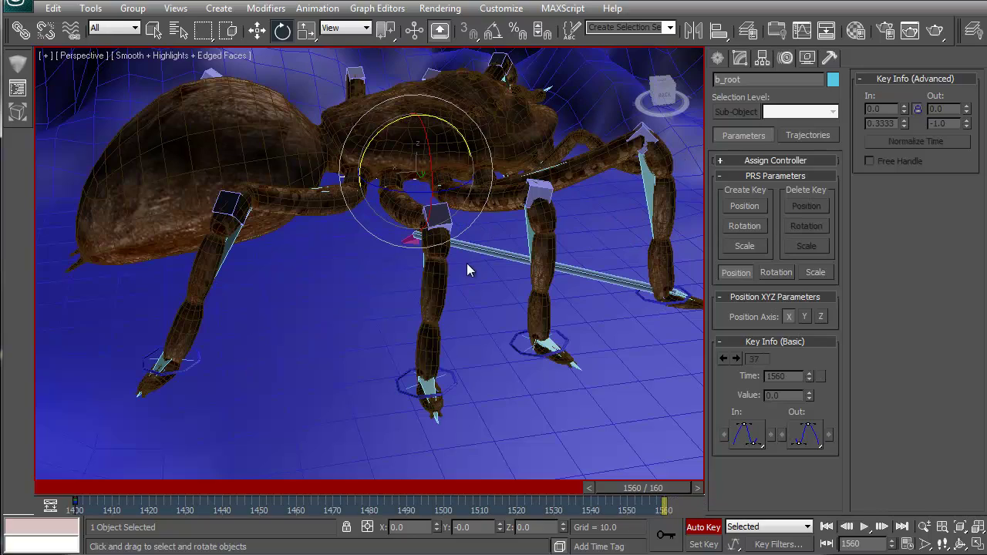
pyautogui.keyDown('alt'); pyautogui.moveTo(467, 263); pyautogui.dragTo(271, 178, button='middle'); pyautogui.keyUp('alt')
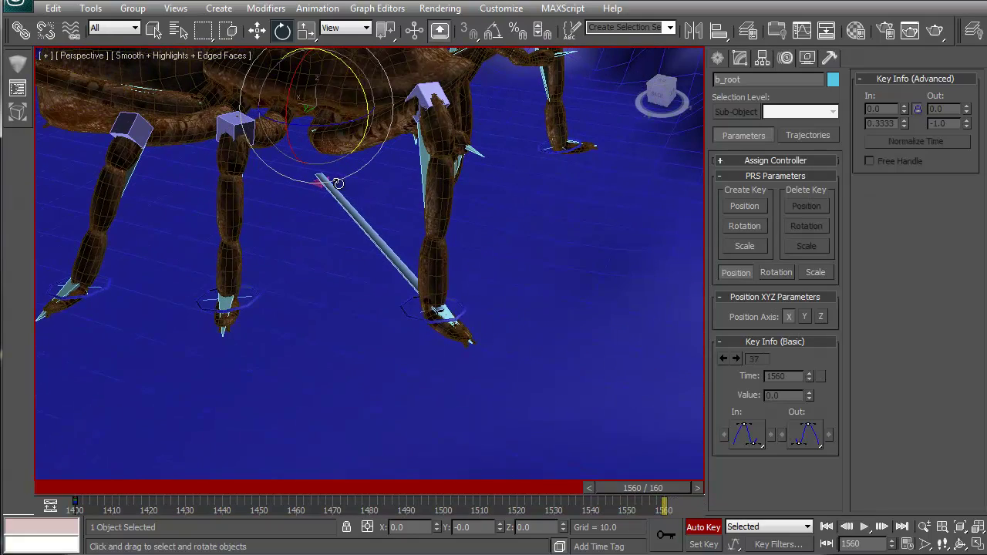
pyautogui.moveTo(645, 487); pyautogui.dragTo(679, 488)
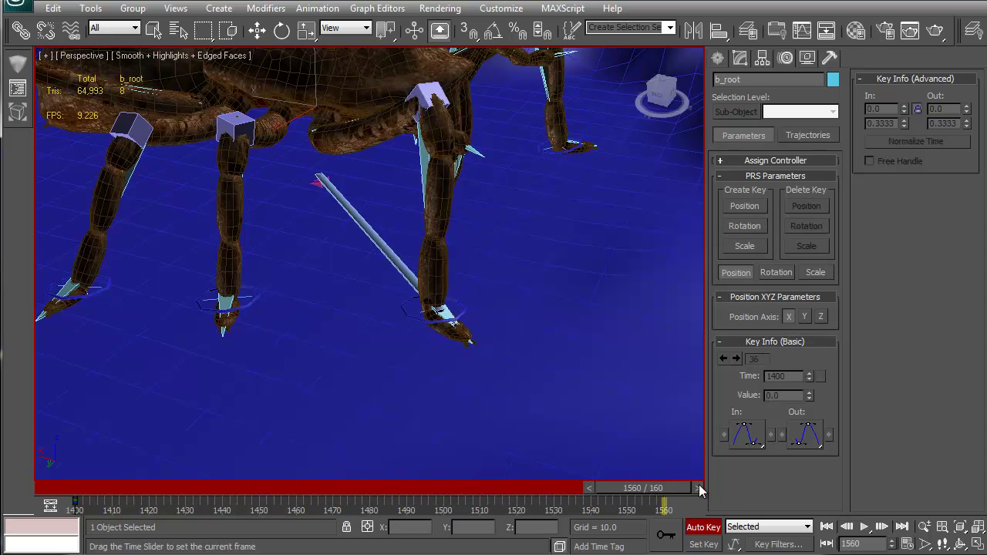
# Undo the deletion of the b_root bone's key at frame 1560.
pyautogui.press('e')
pyautogui.moveTo(399, 177); pyautogui.dragTo(407, 286, button='middle')
pyautogui.press('F3')
pyautogui.press('7')
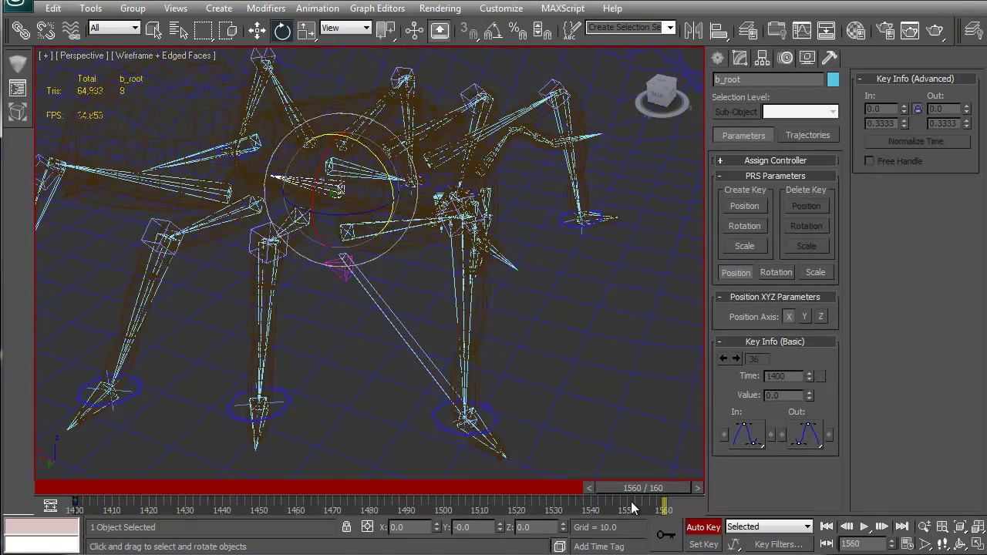
pyautogui.hotkey('ctrl', 'z')
# Select the right front foot control Cntrl_RFoot1, display the shaded spider, and key the control every 20 frames from 1420 to 1540.
pyautogui.moveTo(532, 338); pyautogui.dragTo(619, 274, button='middle')
pyautogui.keyDown('alt'); pyautogui.moveTo(356, 285); pyautogui.dragTo(457, 289, button='middle'); pyautogui.keyUp('alt')
pyautogui.click(327, 331)
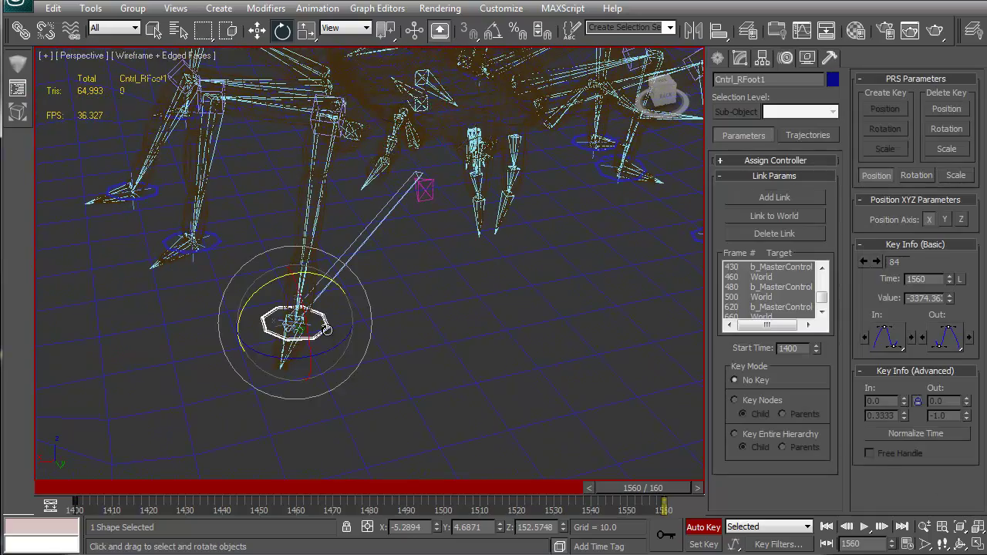
pyautogui.press('F3')
pyautogui.moveTo(625, 486); pyautogui.dragTo(249, 488)
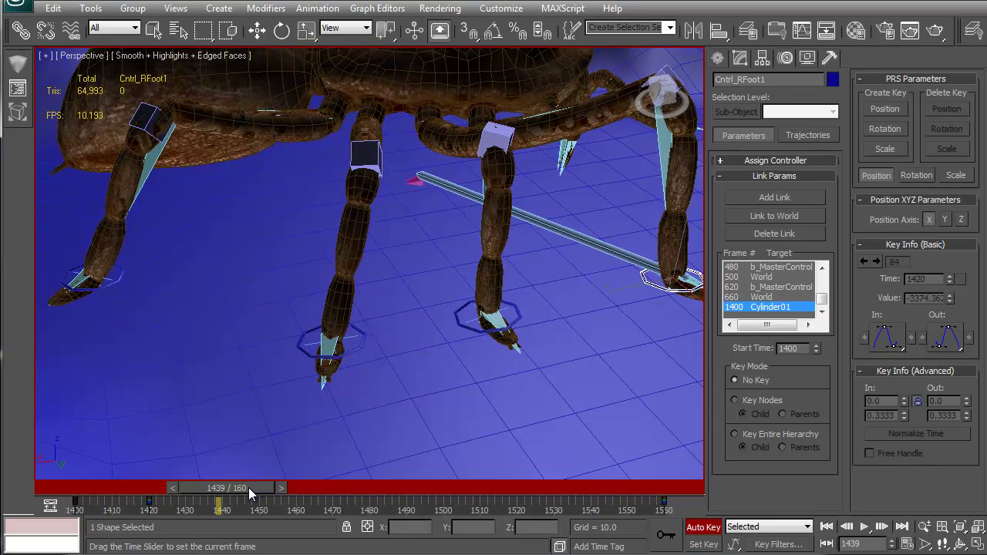
pyautogui.press('e')
pyautogui.click(281, 487)
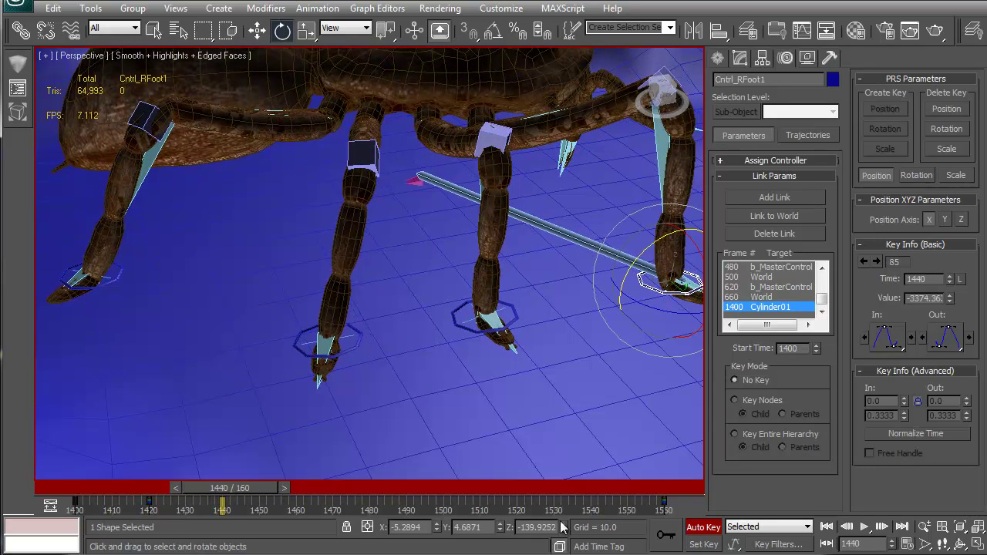
pyautogui.moveTo(261, 487); pyautogui.dragTo(167, 466)
# Raise Cntrl_RFoot1 at frame 1430 to a Z position of about 5.4 to lift the foot between its planted keys.
pyautogui.moveTo(505, 300); pyautogui.dragTo(389, 344, button='middle')
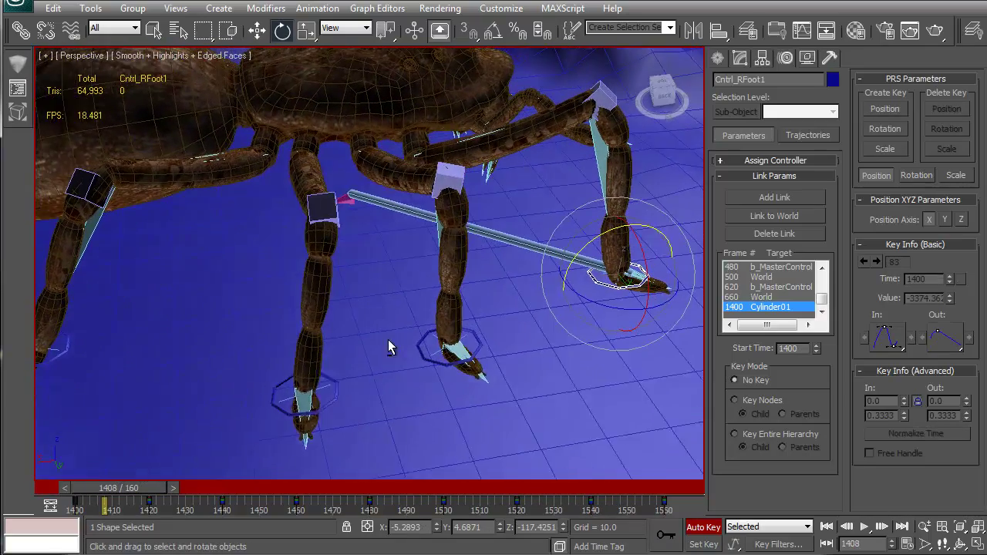
pyautogui.moveTo(121, 494); pyautogui.dragTo(199, 498)
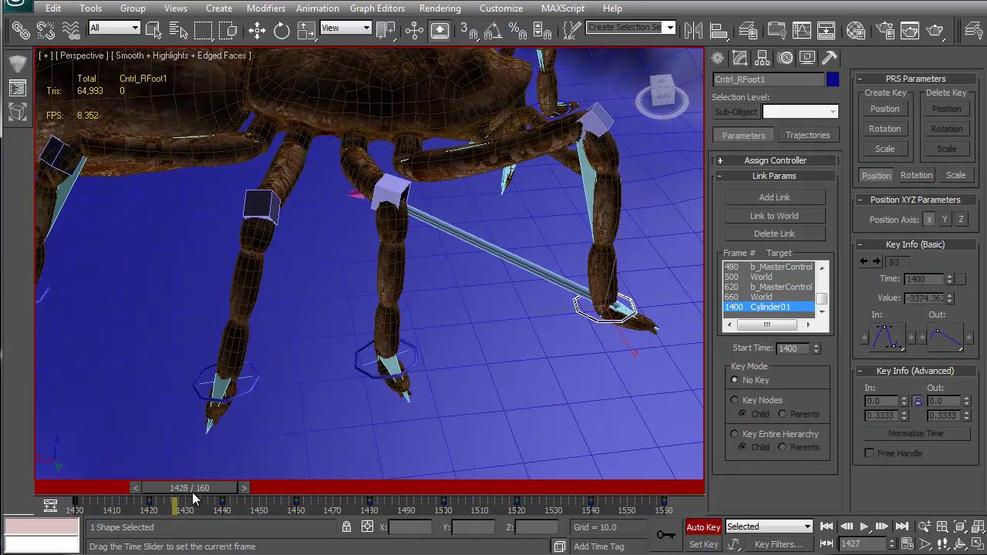
pyautogui.press('w')
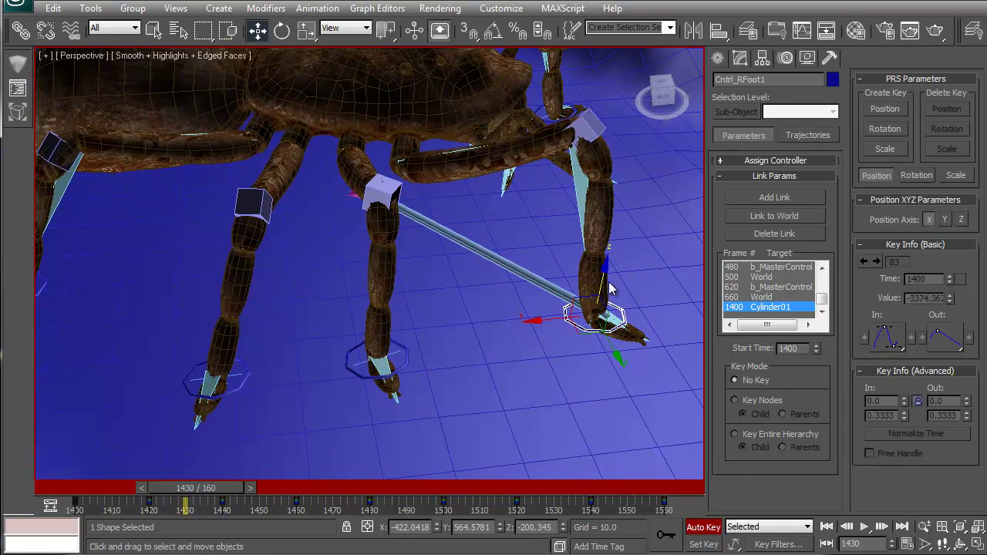
pyautogui.moveTo(601, 282); pyautogui.dragTo(604, 202)
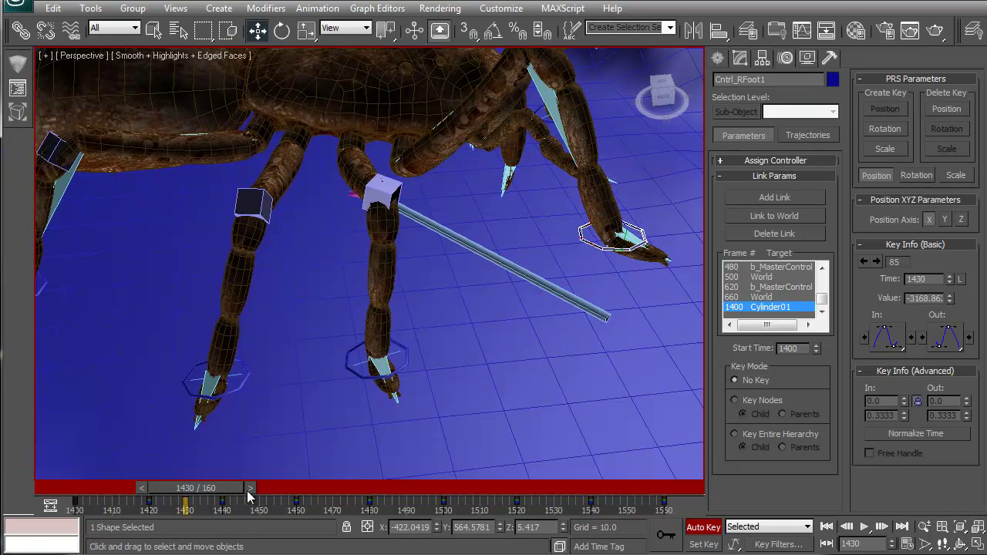
# Copy the raised foot key of Cntrl_RFoot1 from frame 1430 to frames 1470, 1510 and 1550.
pyautogui.moveTo(214, 493); pyautogui.dragTo(306, 487)
pyautogui.moveTo(169, 499); pyautogui.dragTo(333, 503)
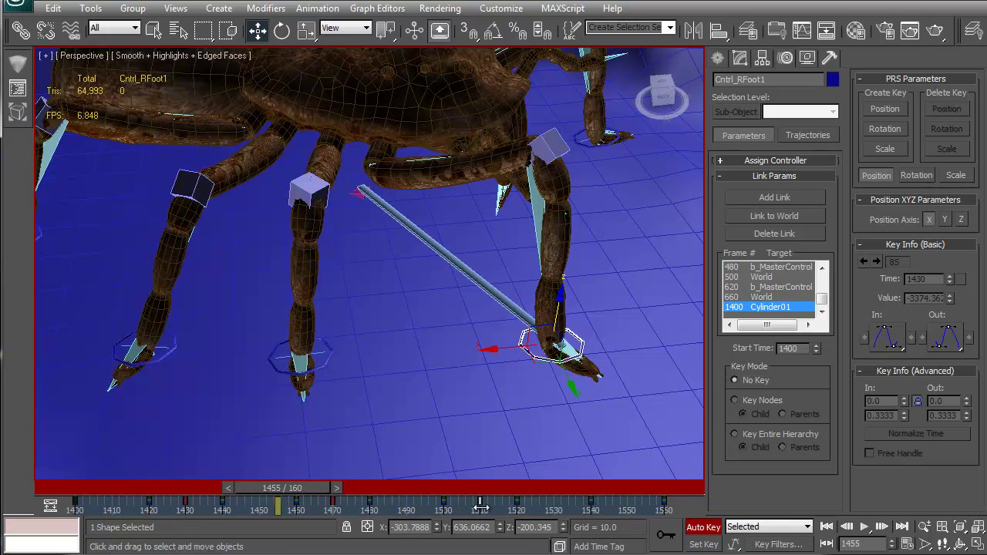
pyautogui.keyDown('shift'); pyautogui.moveTo(479, 505); pyautogui.dragTo(627, 512); pyautogui.keyUp('shift')
# Scrub from frame 1400 to 1560 and examine the right front foot's stepping motion from several angles.
pyautogui.moveTo(292, 489); pyautogui.dragTo(12, 488)
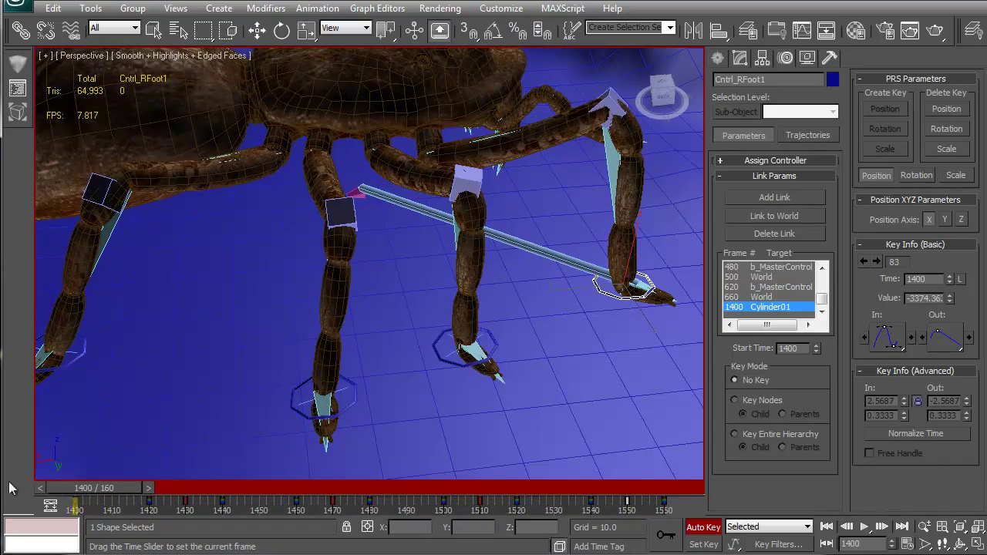
pyautogui.moveTo(106, 491); pyautogui.dragTo(685, 472)
pyautogui.press('w')
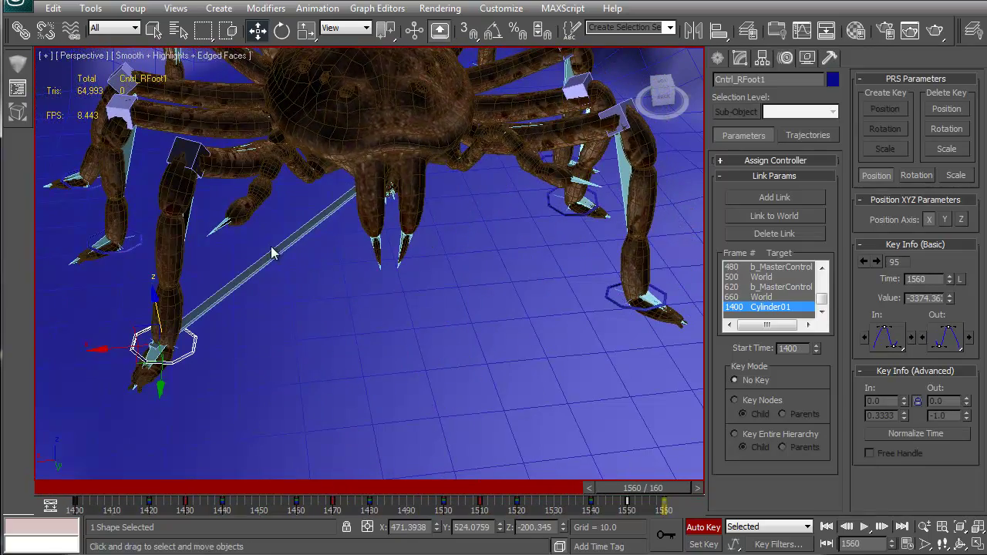
pyautogui.moveTo(309, 269); pyautogui.dragTo(362, 279, button='middle')
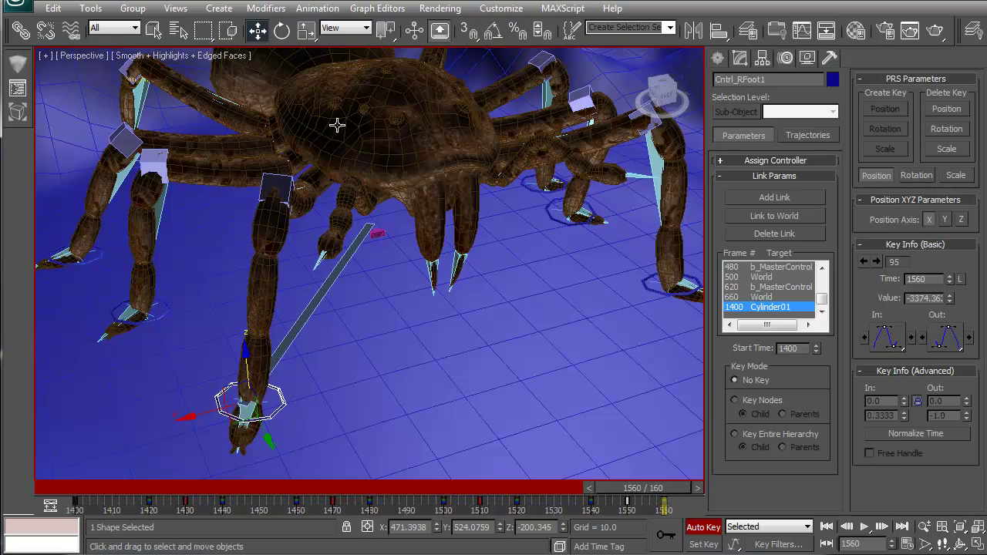
pyautogui.keyDown('alt'); pyautogui.moveTo(399, 224); pyautogui.dragTo(321, 255, button='middle'); pyautogui.keyUp('alt')
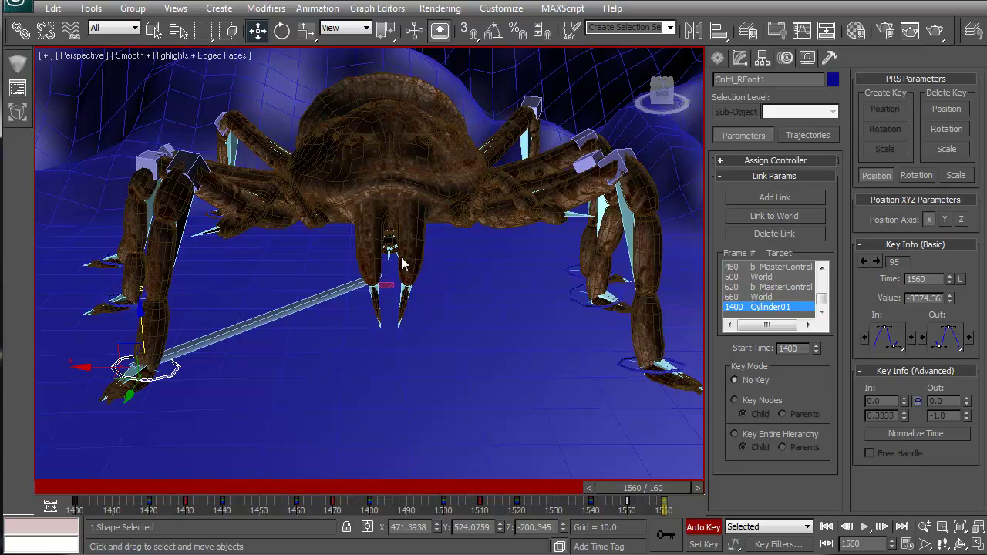
pyautogui.keyDown('alt'); pyautogui.moveTo(436, 299); pyautogui.dragTo(467, 311, button='middle'); pyautogui.keyUp('alt')
pyautogui.keyDown('alt'); pyautogui.moveTo(326, 298); pyautogui.dragTo(347, 338, button='middle'); pyautogui.keyUp('alt')
pyautogui.moveTo(240, 372); pyautogui.dragTo(393, 366, button='middle')
pyautogui.keyDown('alt'); pyautogui.moveTo(334, 317); pyautogui.dragTo(352, 273, button='middle'); pyautogui.keyUp('alt')
# Turn off Auto Key and make a rotated copy of helper Cylinder01 that points towards the second right foot.
pyautogui.click(441, 278)
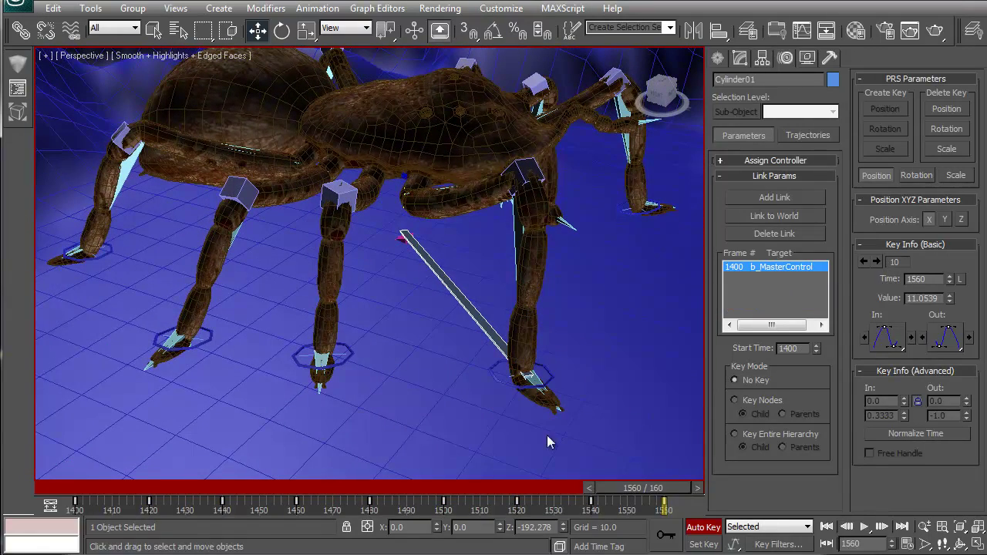
pyautogui.click(693, 528)
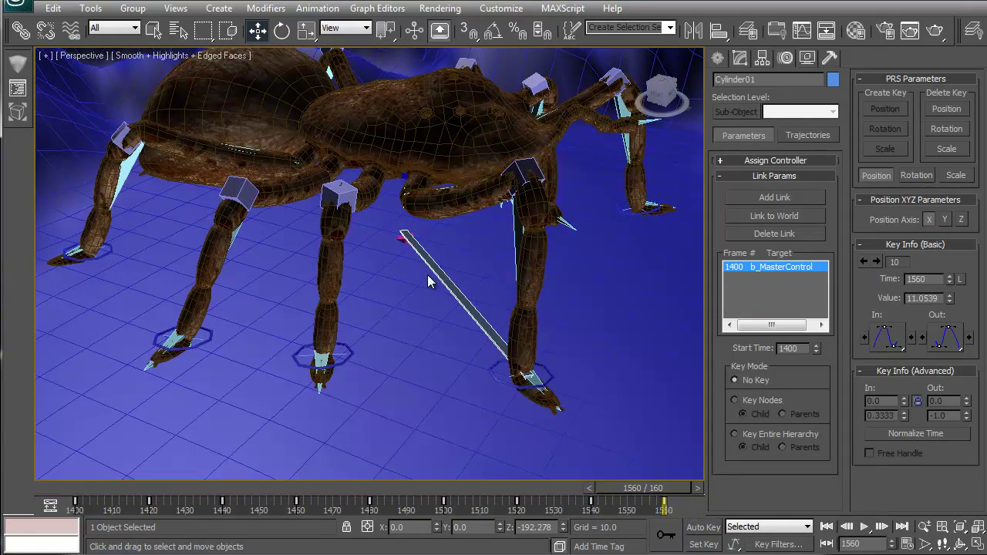
pyautogui.press('e')
pyautogui.keyDown('shift'); pyautogui.moveTo(425, 259); pyautogui.dragTo(371, 275); pyautogui.keyUp('shift')
pyautogui.click(497, 340)
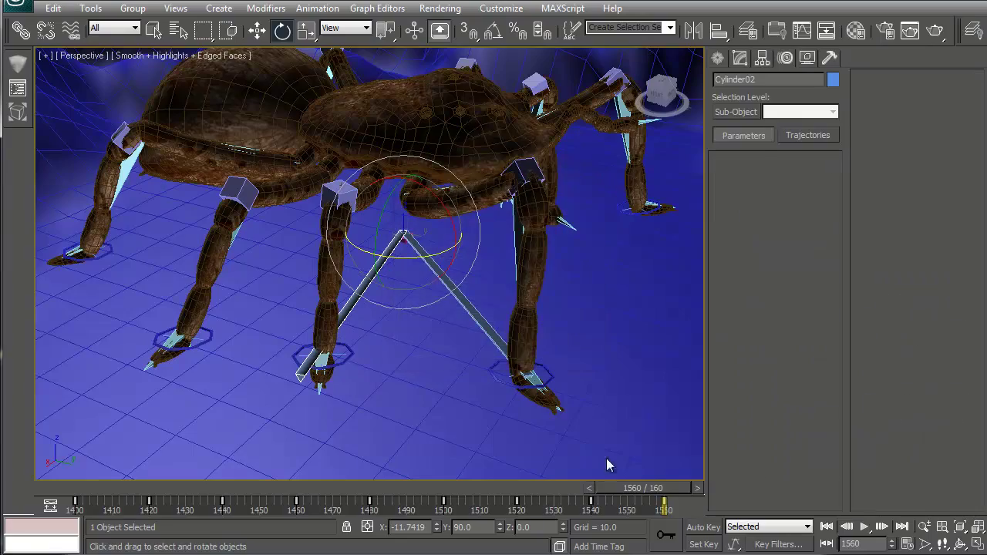
# Return to frame 1400 and transfer Cylinder02's key from frame 1400 to frame 1560.
pyautogui.moveTo(637, 491)
pyautogui.mouseDown()
pyautogui.moveTo(94, 490)
pyautogui.moveTo(146, 474)
pyautogui.moveTo(382, 476)
pyautogui.mouseUp()
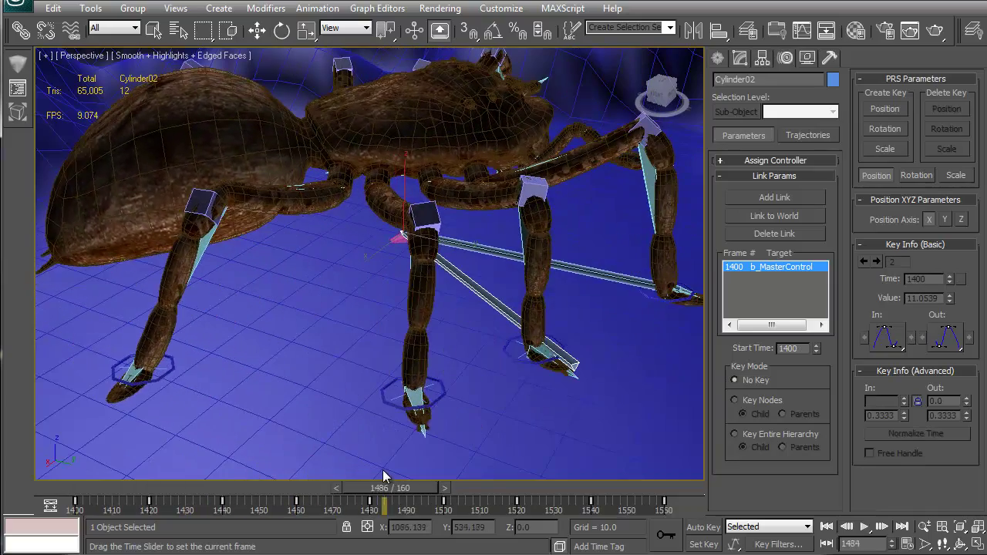
pyautogui.press('e')
pyautogui.keyDown('alt'); pyautogui.moveTo(464, 379); pyautogui.dragTo(352, 347, button='middle'); pyautogui.keyUp('alt')
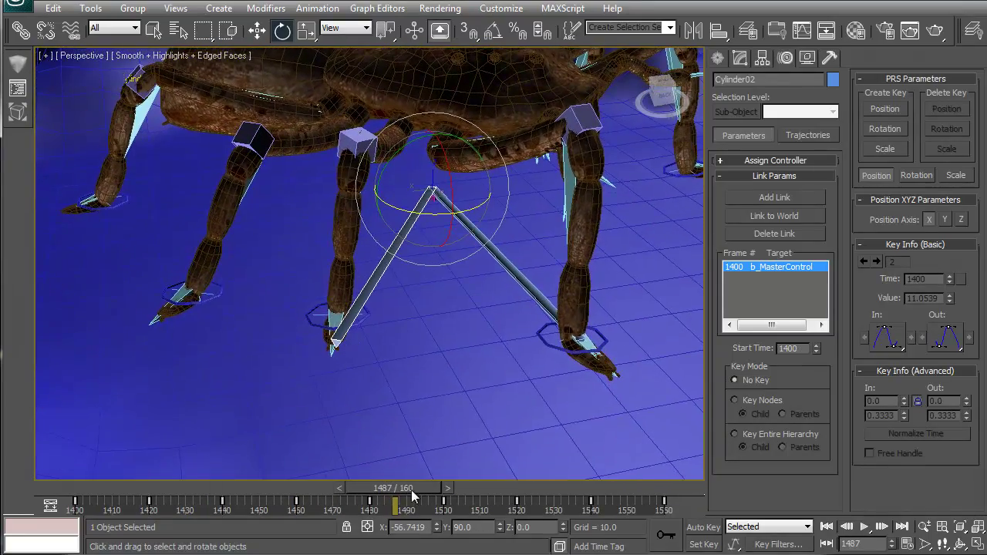
pyautogui.moveTo(411, 489); pyautogui.dragTo(55, 487)
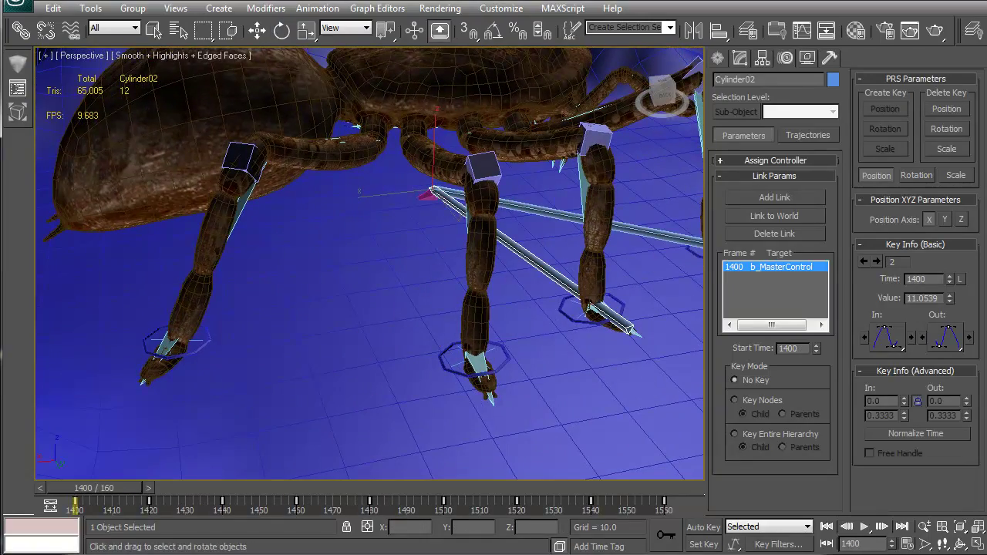
pyautogui.keyDown('alt'); pyautogui.moveTo(332, 355); pyautogui.dragTo(273, 364, button='middle'); pyautogui.keyUp('alt')
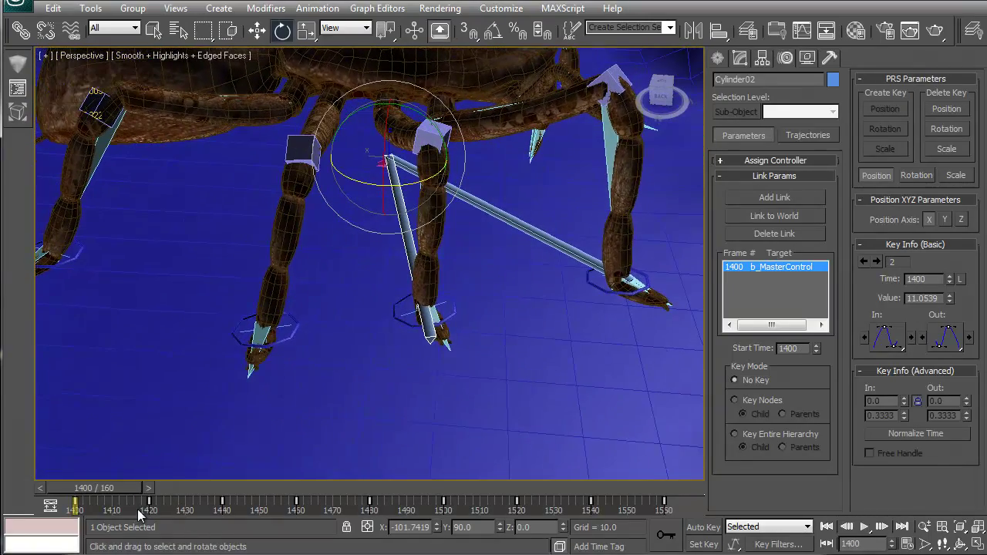
pyautogui.moveTo(141, 515); pyautogui.dragTo(129, 515)
pyautogui.moveTo(584, 515)
pyautogui.mouseDown()
pyautogui.moveTo(690, 515)
pyautogui.moveTo(590, 505)
pyautogui.mouseUp()
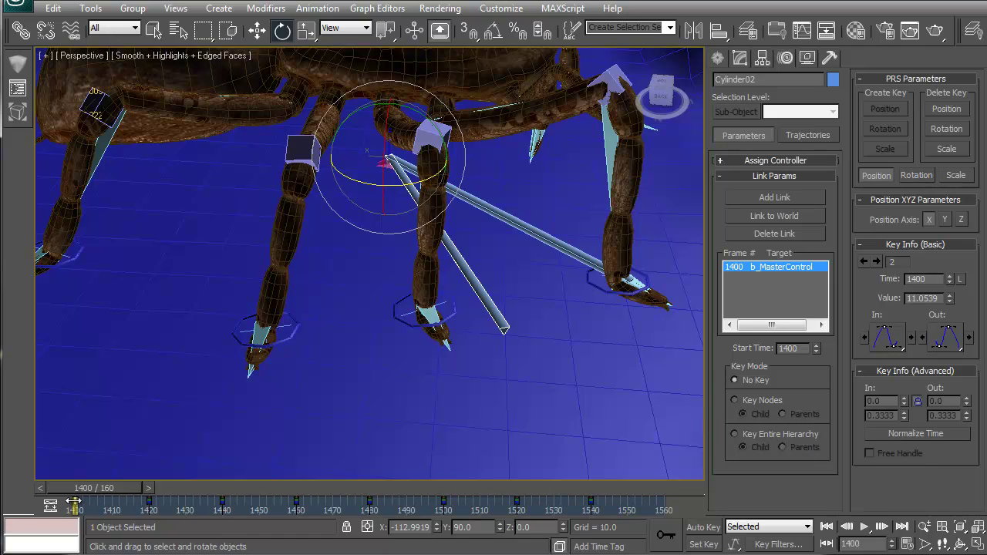
pyautogui.keyDown('shift'); pyautogui.moveTo(73, 505); pyautogui.dragTo(663, 507); pyautogui.keyUp('shift')
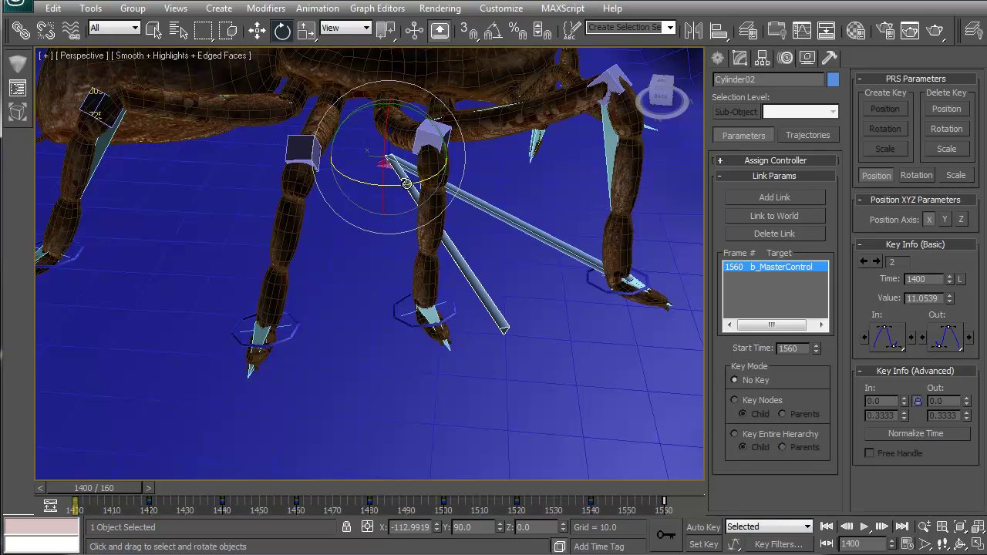
# Rotate Cylinder02 at frame 1400 to an X rotation of about -102.2 so that it points at the second right foot.
pyautogui.moveTo(407, 192); pyautogui.dragTo(392, 189)
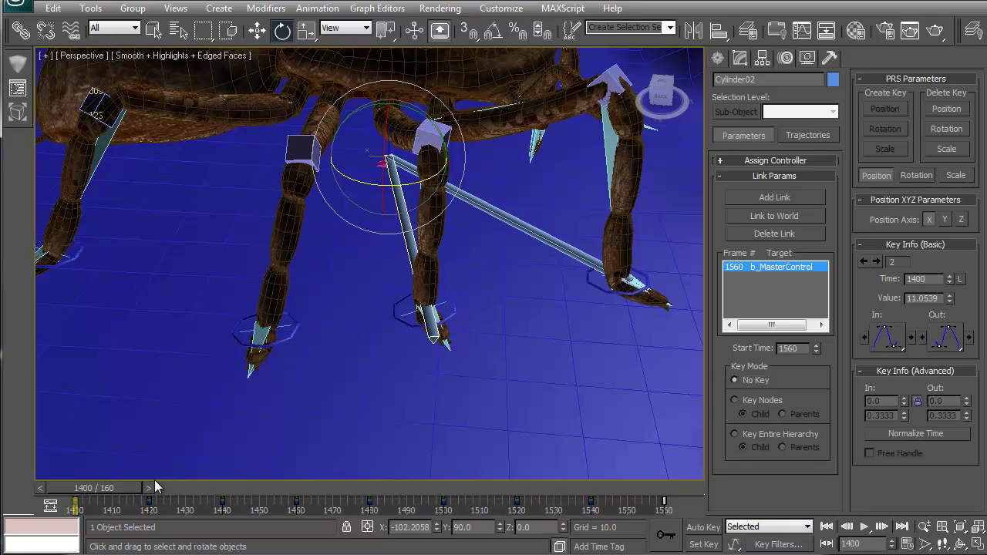
pyautogui.moveTo(126, 494); pyautogui.dragTo(9, 496)
pyautogui.press('e')
# Replace Cntrl_RFoot2's frame 1400 link to b_MasterControl with a link to Cylinder02.
pyautogui.click(408, 327)
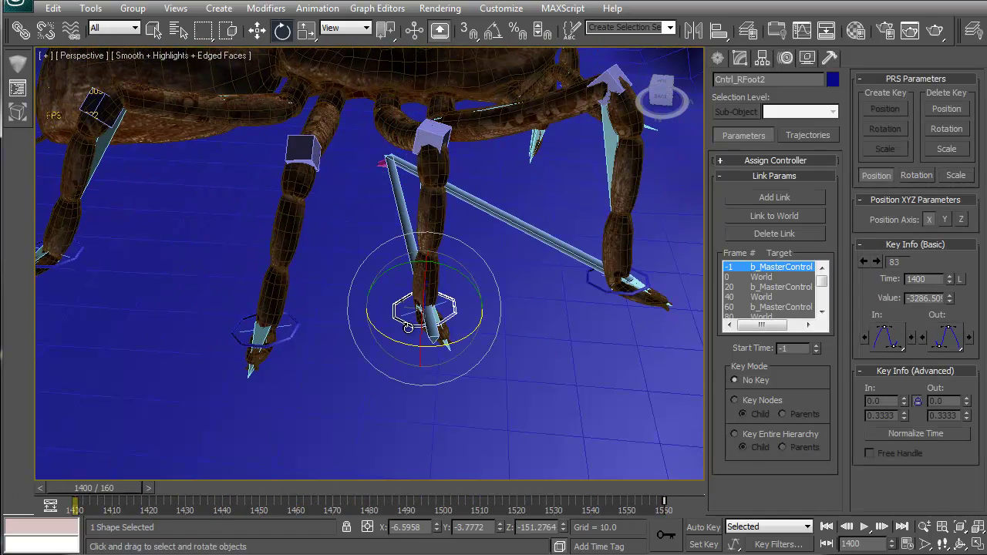
pyautogui.moveTo(822, 280); pyautogui.dragTo(822, 314)
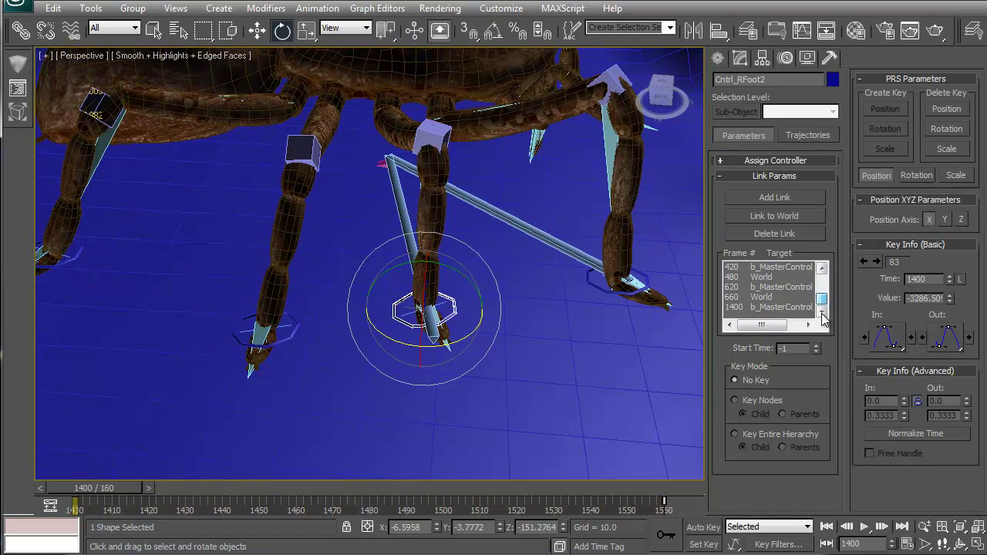
pyautogui.click(771, 308)
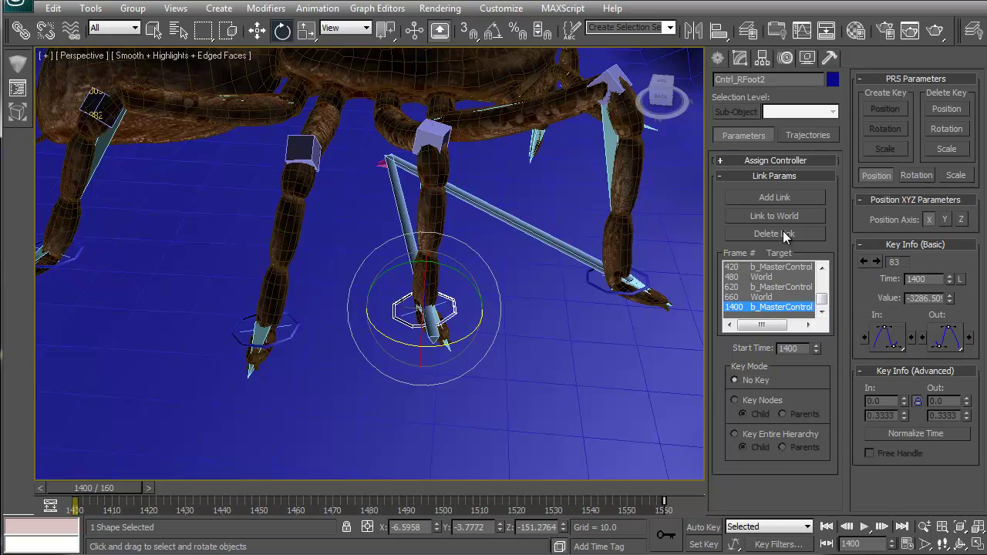
pyautogui.click(785, 234)
pyautogui.click(787, 198)
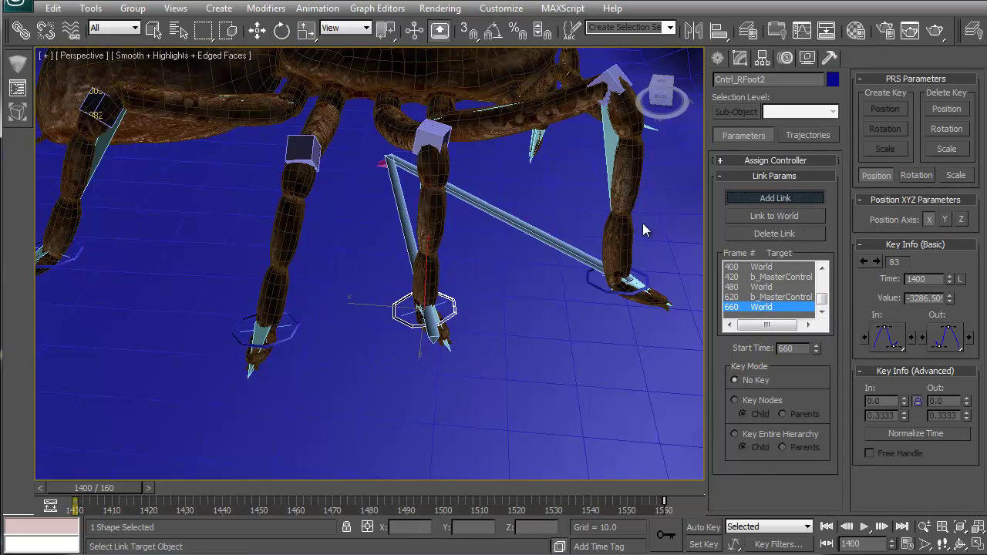
pyautogui.click(402, 222)
pyautogui.press('w')
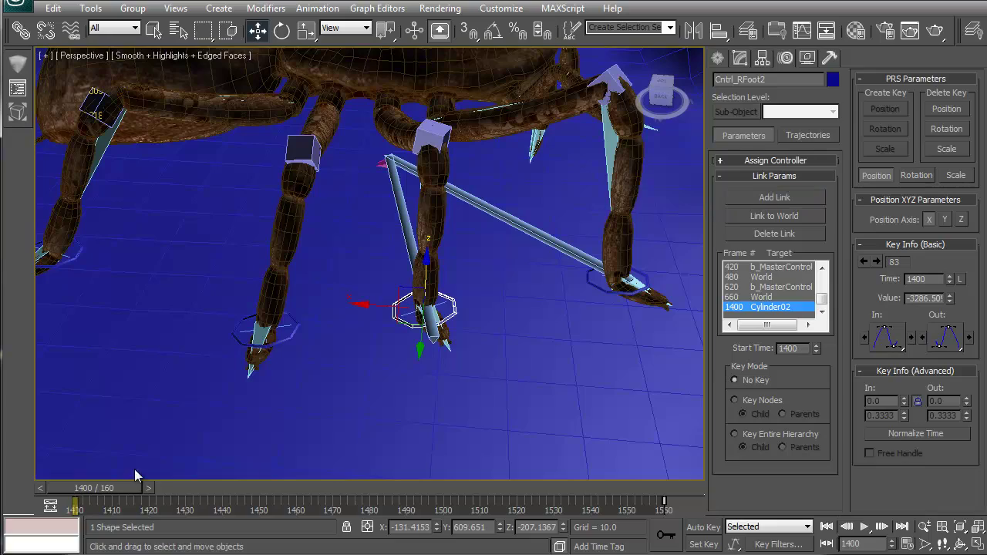
# Turn on Auto Key, go to frame 1420, and select all seven foot controls other than Cntrl_RFoot1.
pyautogui.moveTo(94, 491); pyautogui.dragTo(75, 501)
pyautogui.press('w')
pyautogui.click(707, 529)
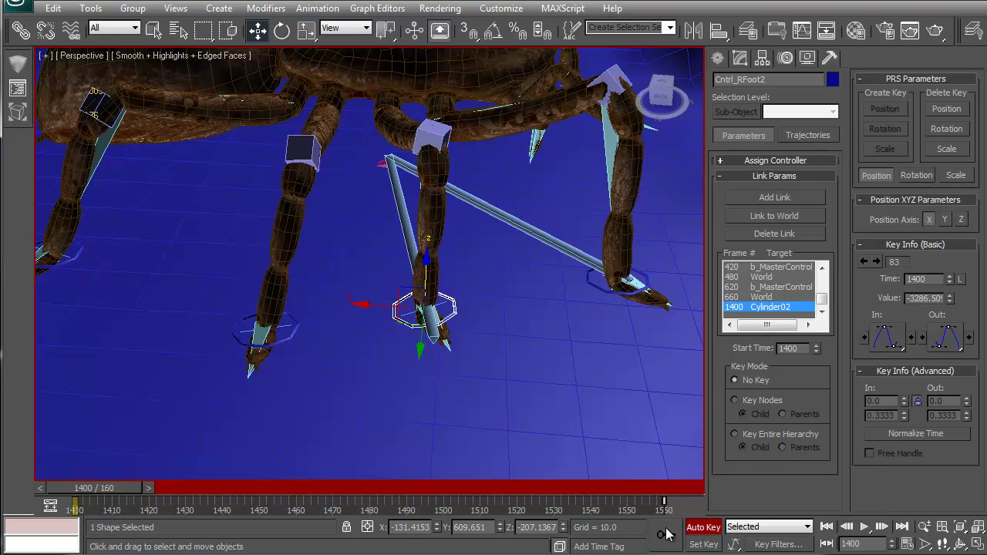
pyautogui.moveTo(144, 492); pyautogui.dragTo(183, 484)
pyautogui.keyDown('ctrl'); pyautogui.click(218, 320); pyautogui.keyUp('ctrl')
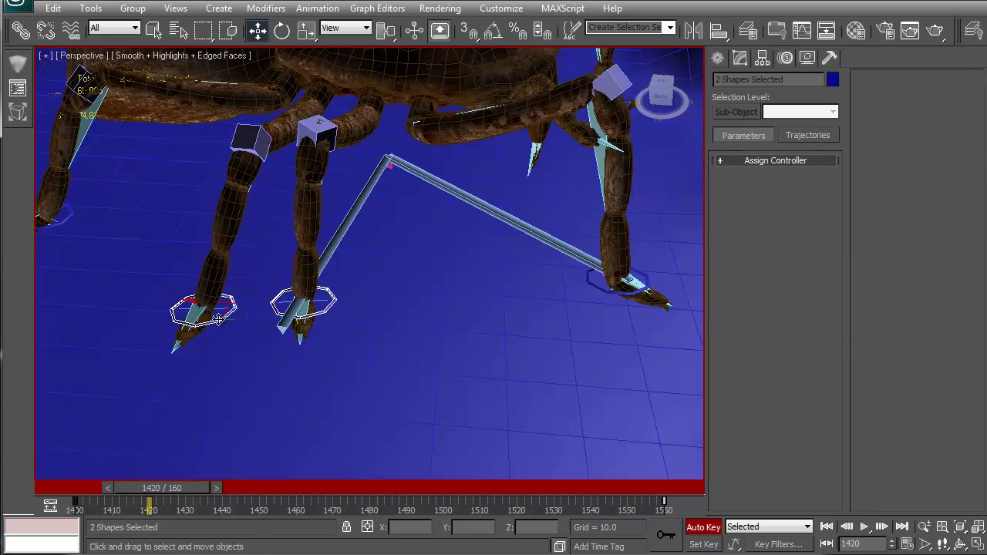
pyautogui.moveTo(170, 252); pyautogui.dragTo(299, 283, button='middle')
pyautogui.keyDown('ctrl'); pyautogui.click(283, 273); pyautogui.keyUp('ctrl')
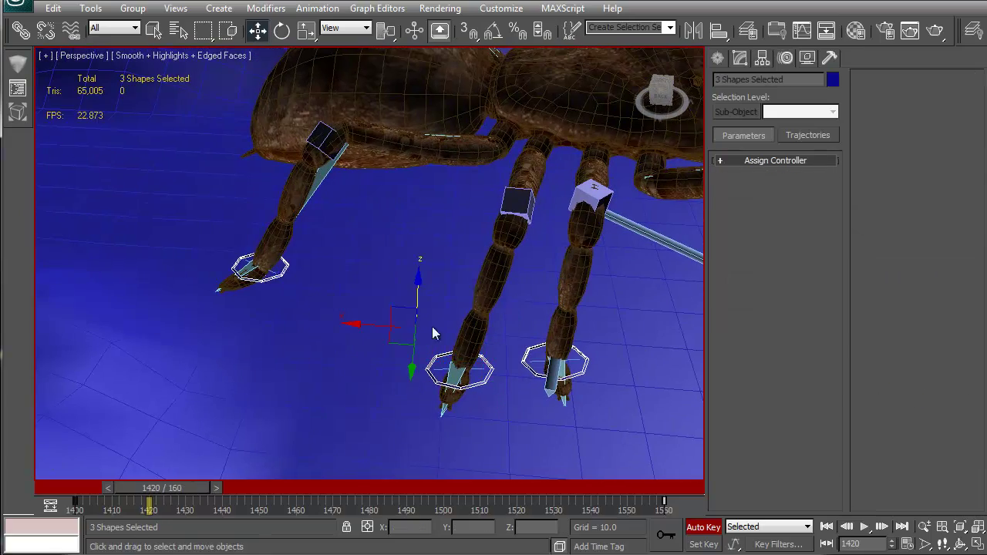
pyautogui.keyDown('alt'); pyautogui.moveTo(537, 360); pyautogui.dragTo(412, 287, button='middle'); pyautogui.keyUp('alt')
pyautogui.moveTo(296, 449); pyautogui.dragTo(449, 229, button='middle')
pyautogui.keyDown('ctrl'); pyautogui.click(182, 276); pyautogui.keyUp('ctrl')
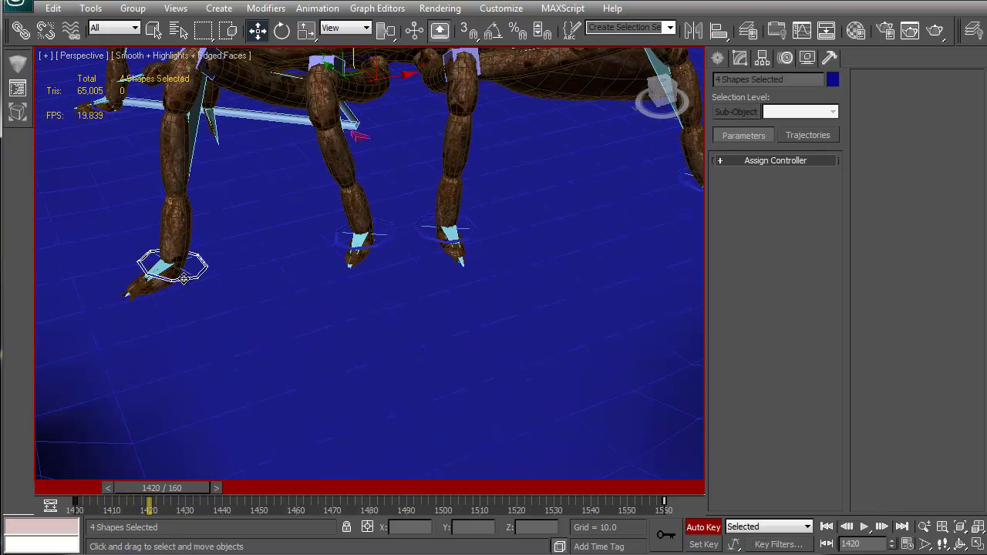
pyautogui.keyDown('ctrl'); pyautogui.click(383, 245); pyautogui.keyUp('ctrl')
pyautogui.keyDown('ctrl'); pyautogui.click(423, 240); pyautogui.keyUp('ctrl')
pyautogui.keyDown('alt'); pyautogui.moveTo(423, 240); pyautogui.dragTo(378, 286, button='middle'); pyautogui.keyUp('alt')
pyautogui.keyDown('ctrl'); pyautogui.click(455, 227); pyautogui.keyUp('ctrl')
# Key the seven selected foot controls every 20 frames from 1420 to 1540.
pyautogui.press('7')
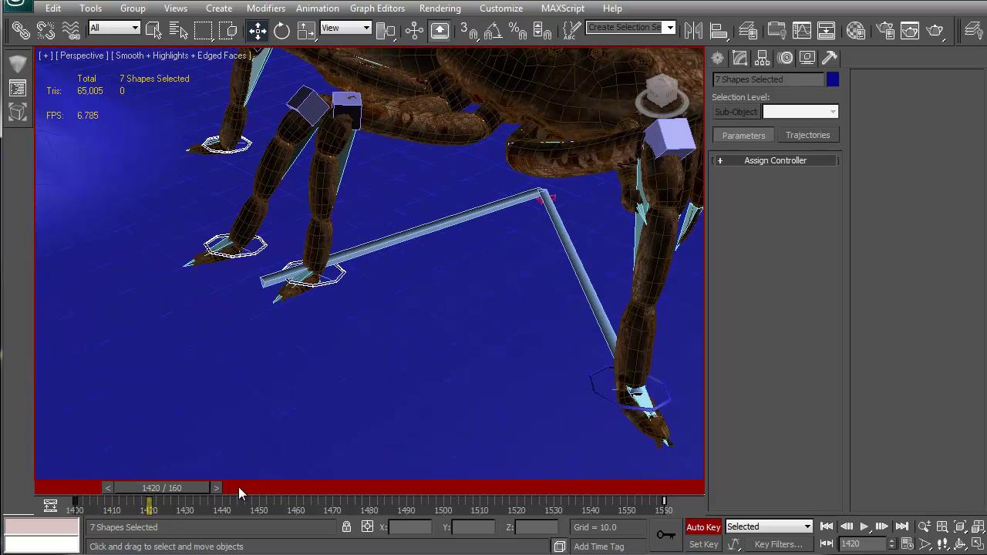
pyautogui.moveTo(202, 486); pyautogui.dragTo(330, 485)
pyautogui.press('w')
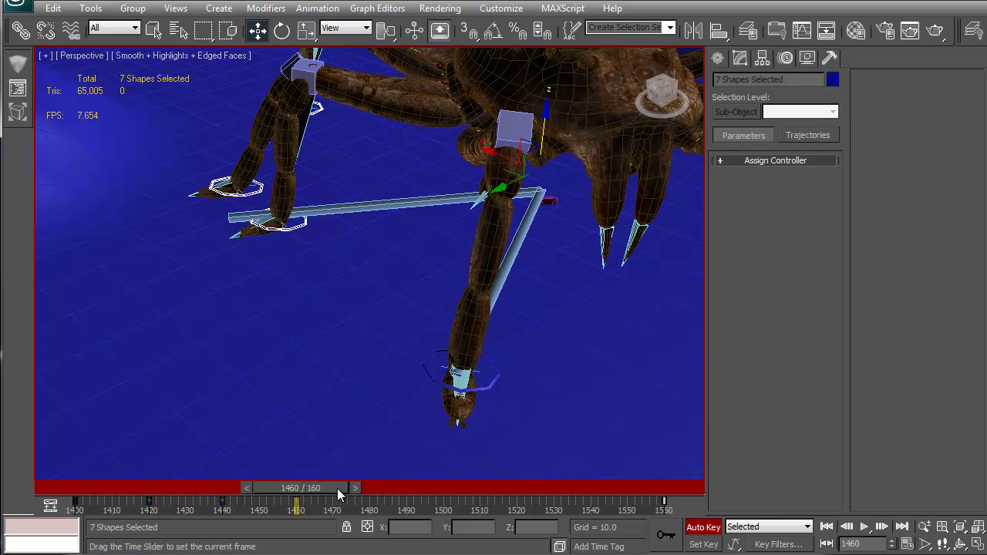
pyautogui.moveTo(339, 486); pyautogui.dragTo(614, 489)
pyautogui.press('w')
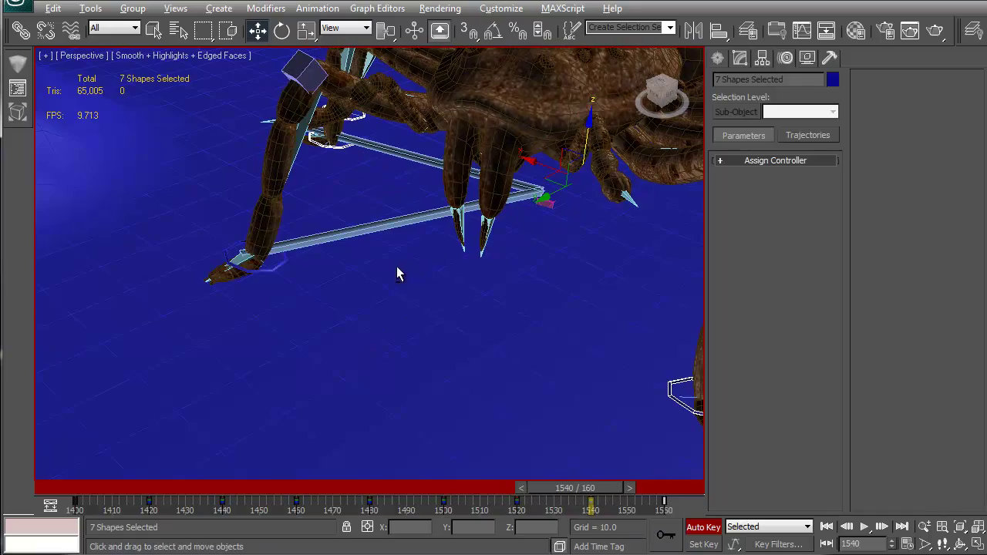
pyautogui.keyDown('alt'); pyautogui.moveTo(397, 274); pyautogui.dragTo(399, 361, button='middle'); pyautogui.keyUp('alt')
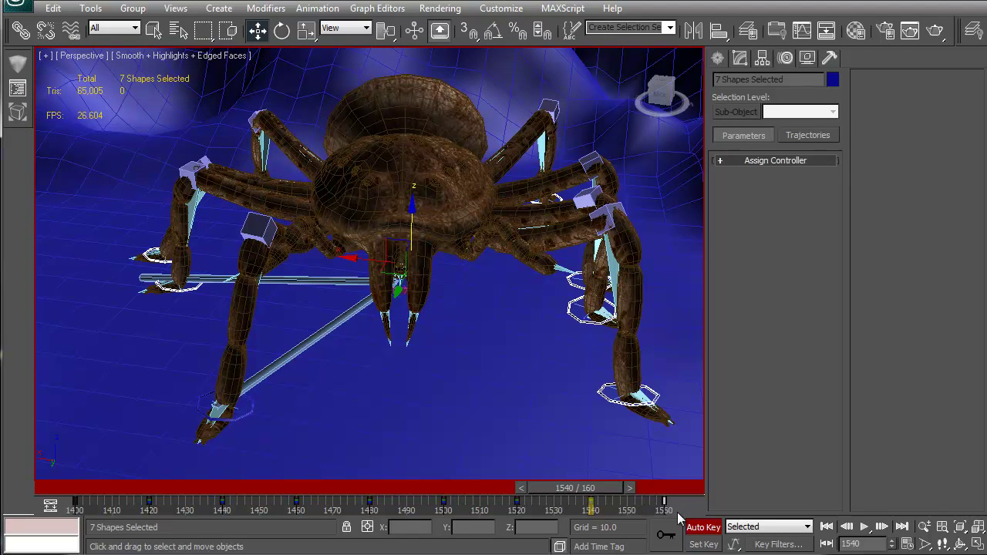
# Turn off Auto Key.
pyautogui.click(696, 529)
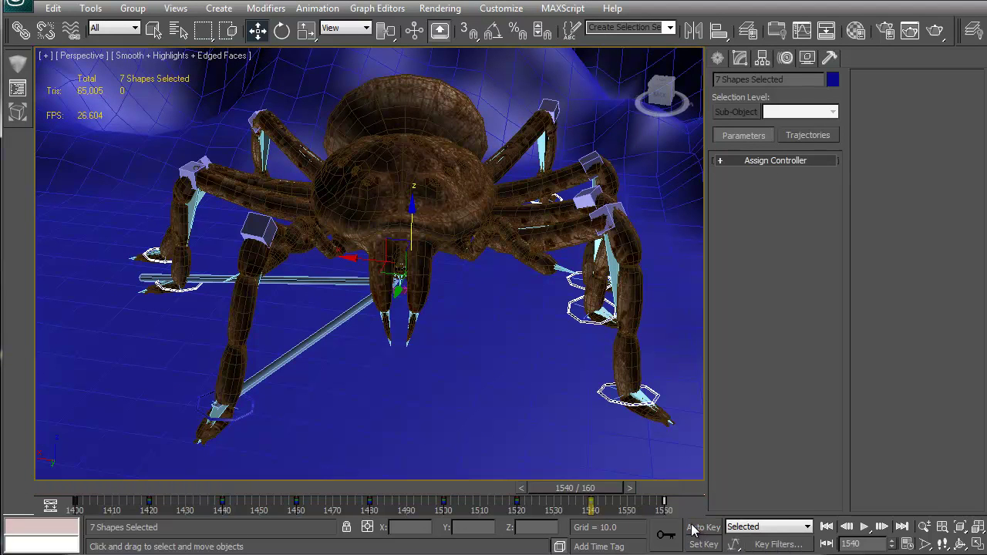
# Try a target camera from the current view by linking Camera01 to b_root and scrubbing to frame 1560.
pyautogui.click(312, 211)
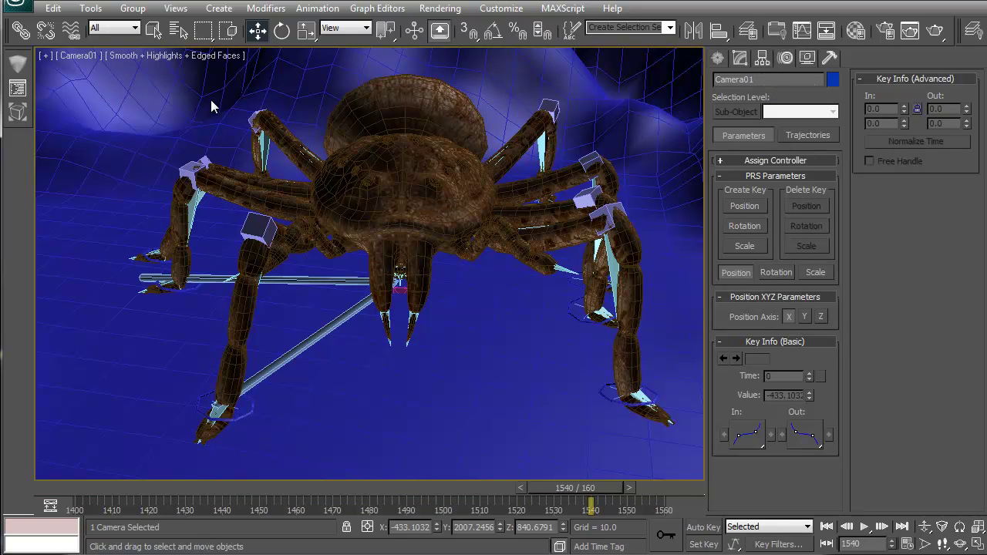
pyautogui.click(21, 34)
pyautogui.press('h')
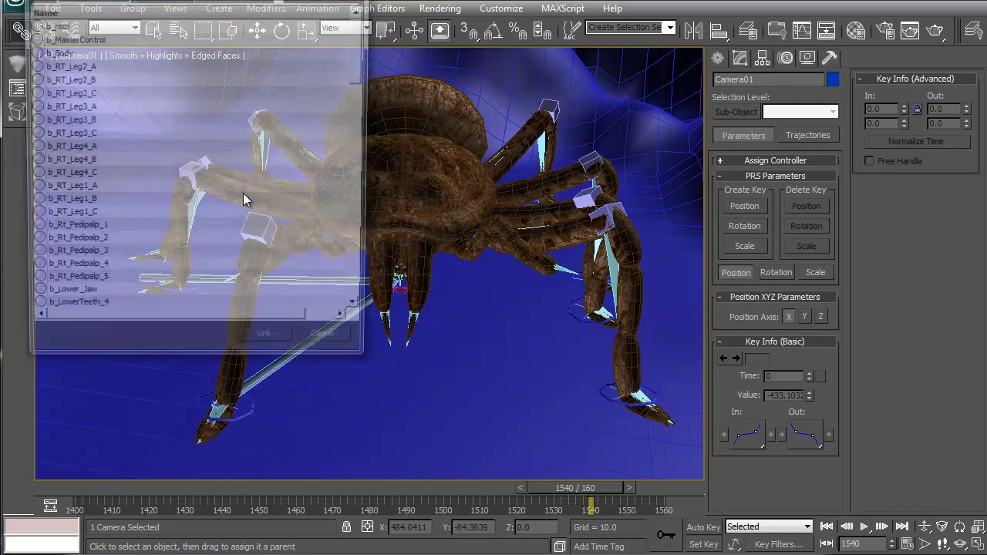
pyautogui.click(51, 26)
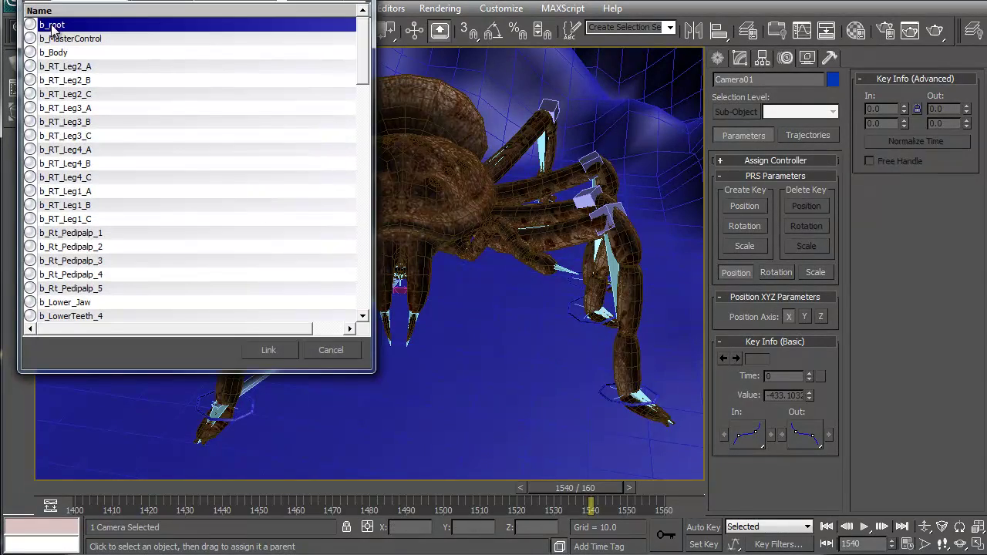
pyautogui.click(270, 350)
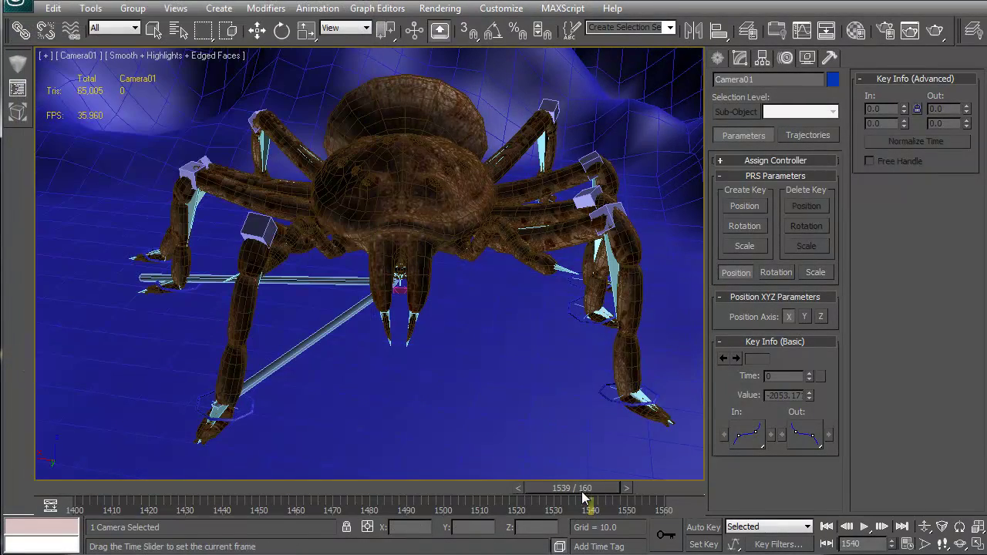
pyautogui.moveTo(584, 498); pyautogui.dragTo(665, 487)
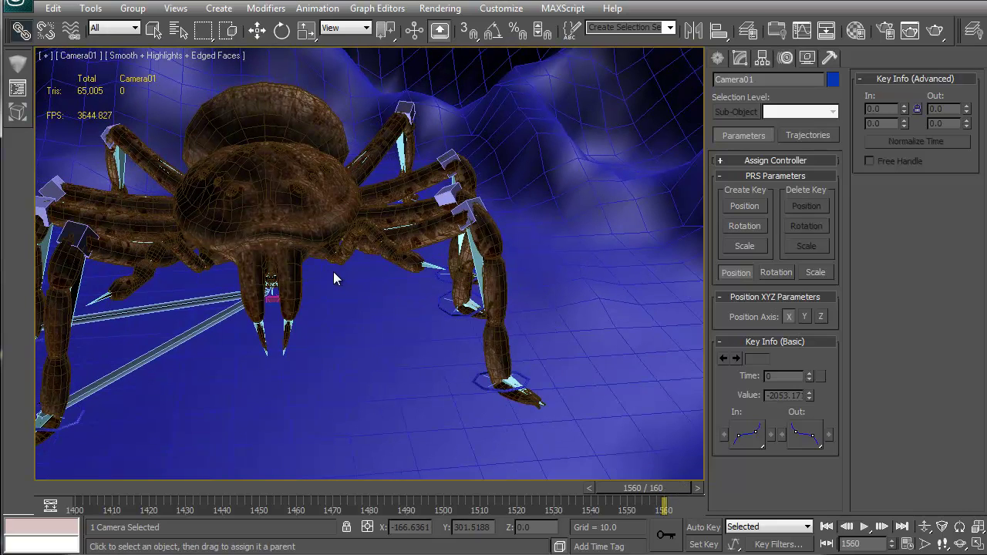
# Return to the perspective view, zoom out, and remove the target camera from the scene.
pyautogui.press('p')
pyautogui.keyDown('alt'); pyautogui.moveTo(346, 284); pyautogui.dragTo(368, 275, button='middle'); pyautogui.keyUp('alt')
pyautogui.scroll(-3, 394, 311)
pyautogui.click(373, 264)
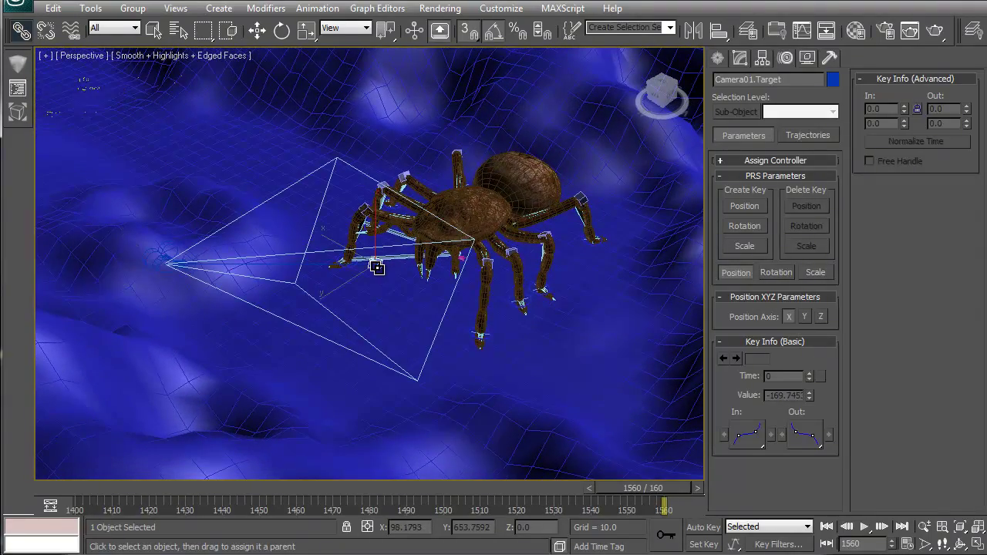
pyautogui.hotkey('shift', 'c')
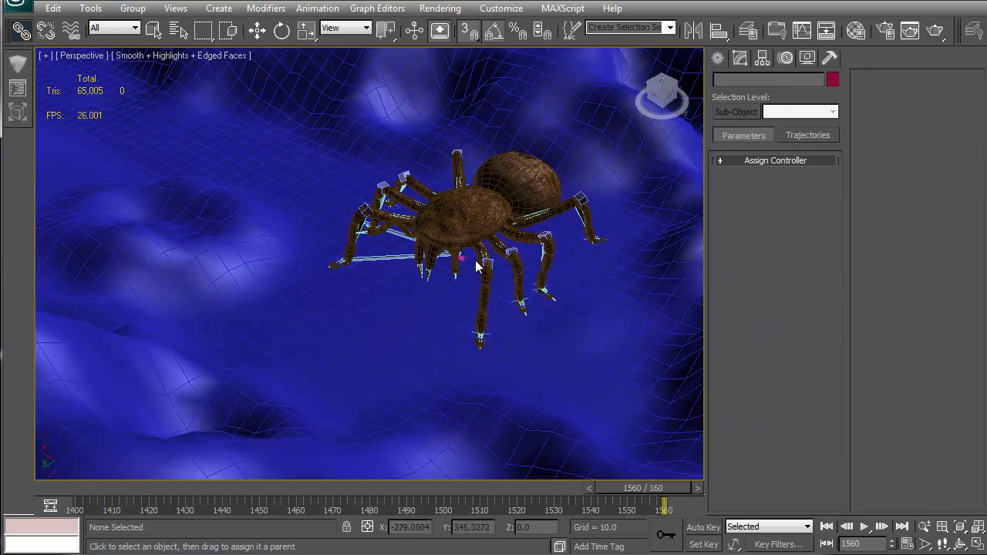
# Create a standard free camera on the ground in front of the spider.
pyautogui.click(718, 58)
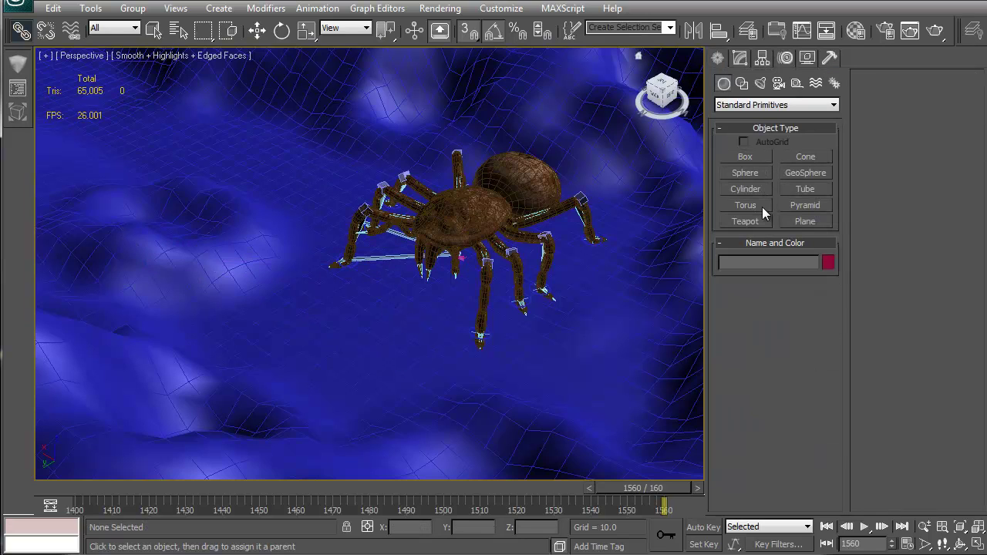
pyautogui.click(779, 83)
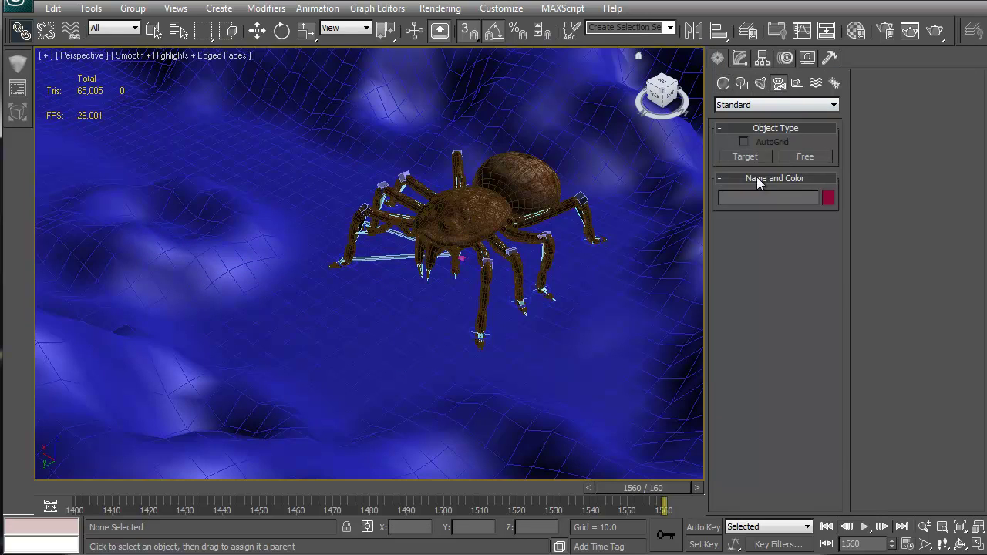
pyautogui.click(754, 157)
pyautogui.click(787, 155)
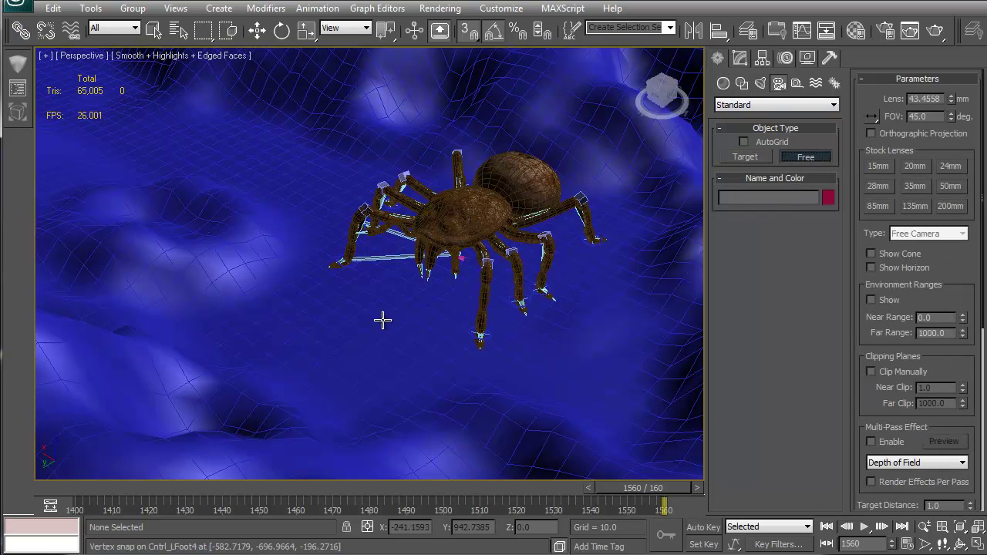
pyautogui.click(361, 333)
pyautogui.press('7')
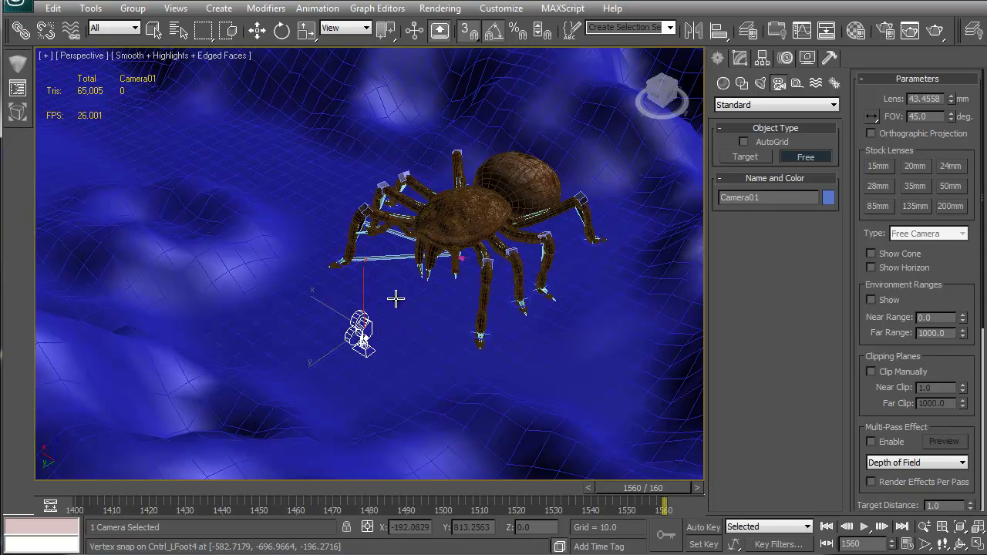
pyautogui.moveTo(408, 314); pyautogui.dragTo(402, 312, button='middle')
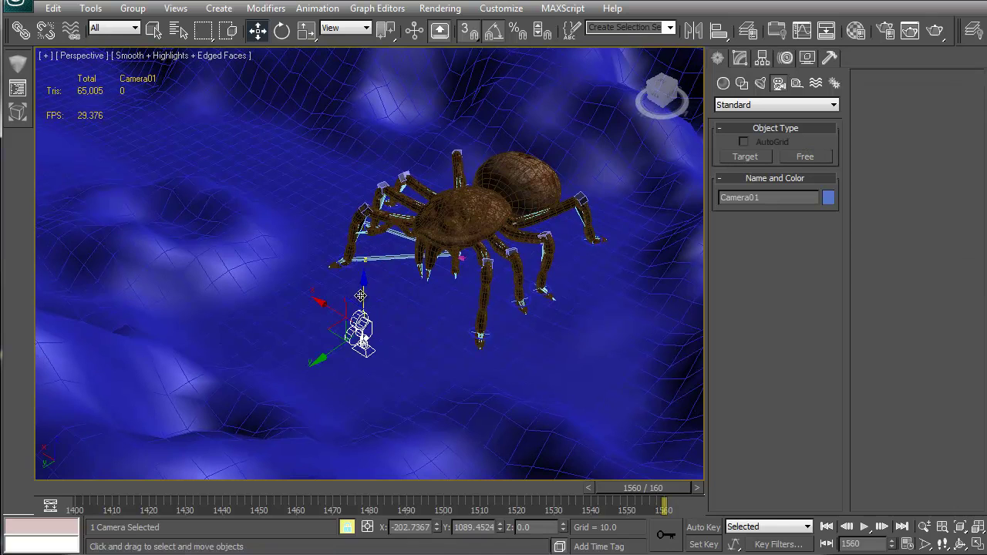
# Reposition Camera01 in front of the spider and rotate it to face the body, with an X rotation of about -74.
pyautogui.moveTo(360, 296); pyautogui.dragTo(361, 245)
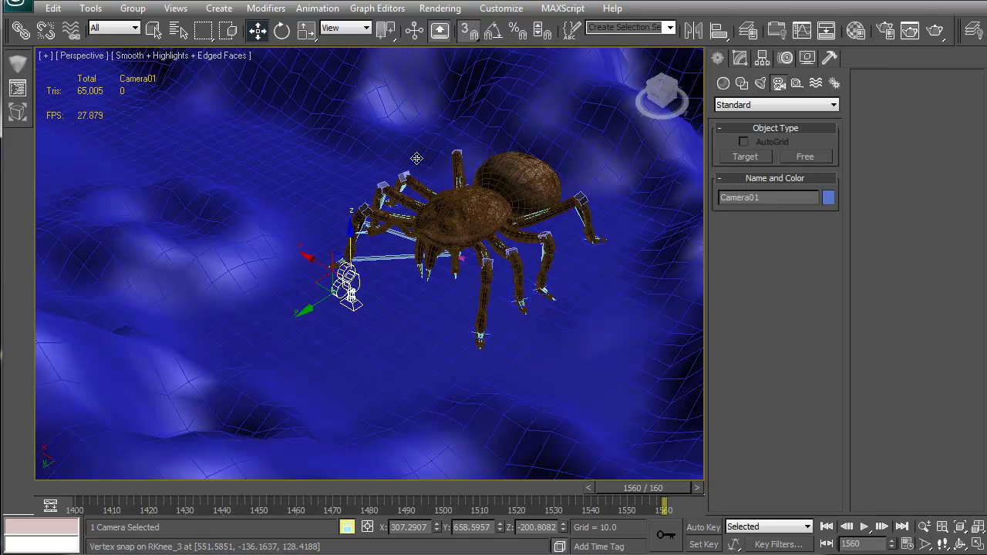
pyautogui.moveTo(310, 256); pyautogui.dragTo(330, 265)
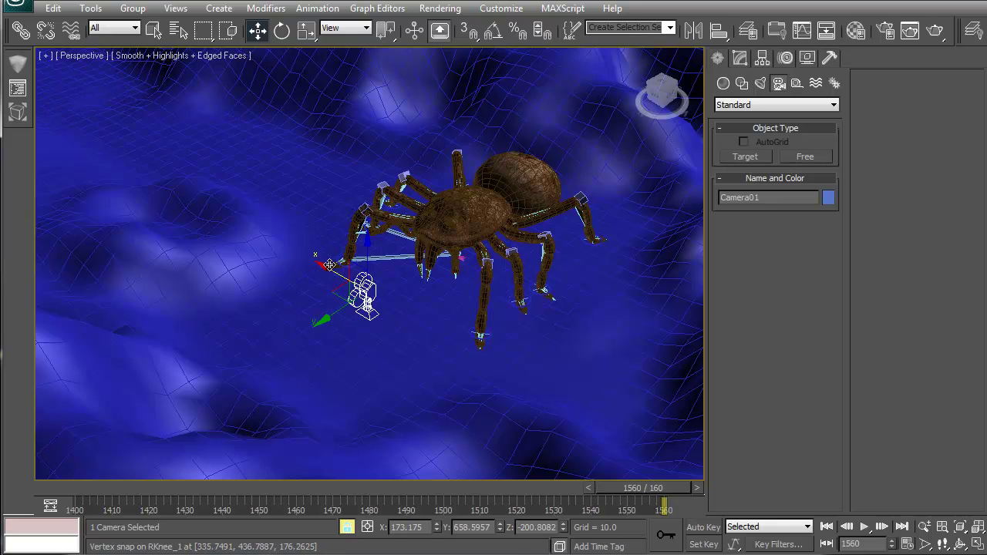
pyautogui.press('e')
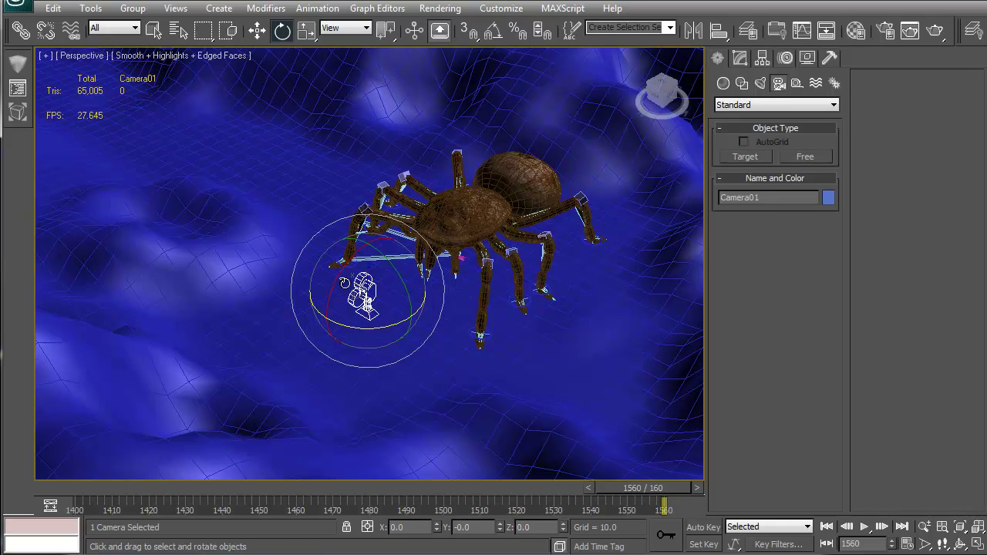
pyautogui.moveTo(360, 257); pyautogui.dragTo(458, 213)
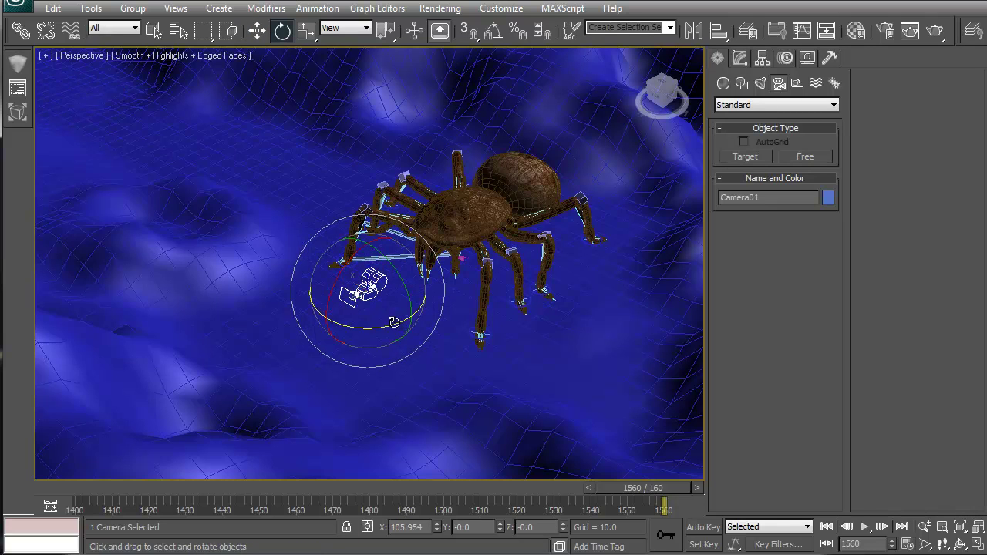
# Look through Camera01, move it back and up from the spider in the Left view, and tilt it about 17 degrees downward.
pyautogui.click(82, 55)
pyautogui.moveTo(144, 80)
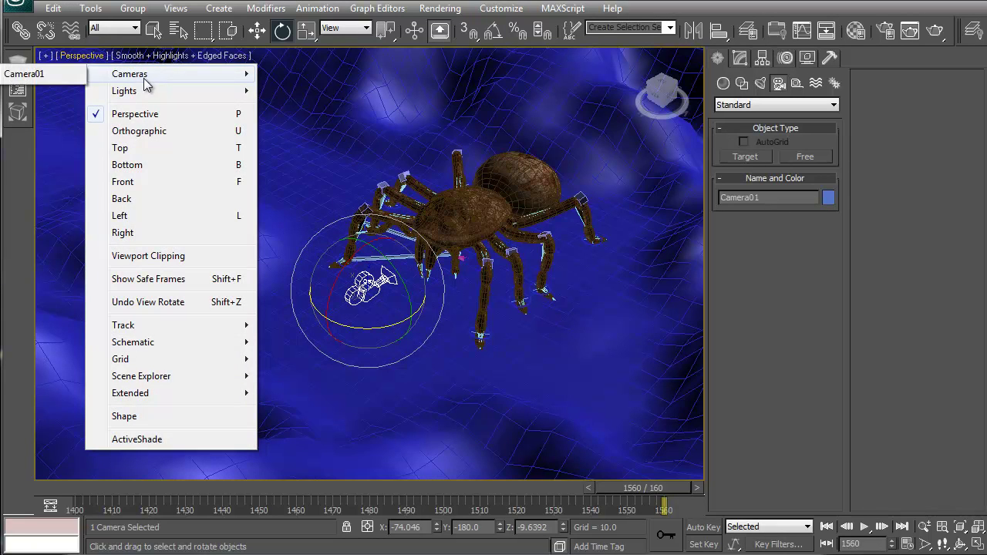
pyautogui.click(31, 74)
pyautogui.moveTo(273, 310); pyautogui.dragTo(271, 311, button='middle')
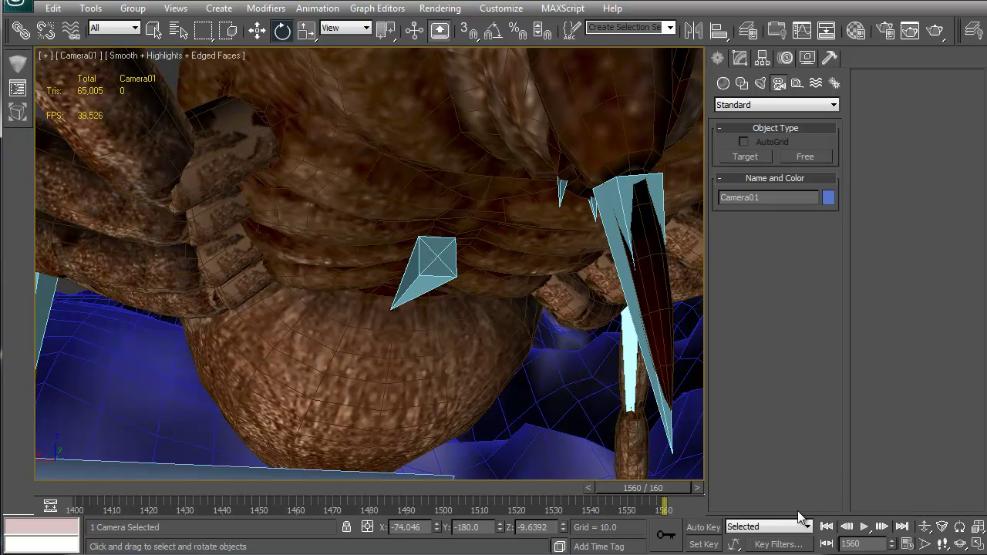
pyautogui.hotkey('alt', 'w')
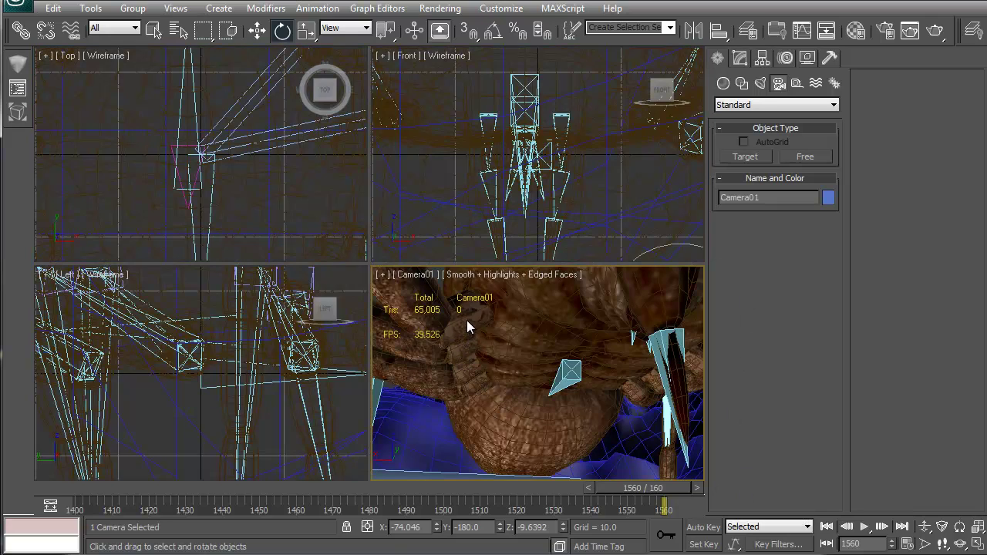
pyautogui.scroll(-10, 212, 354)
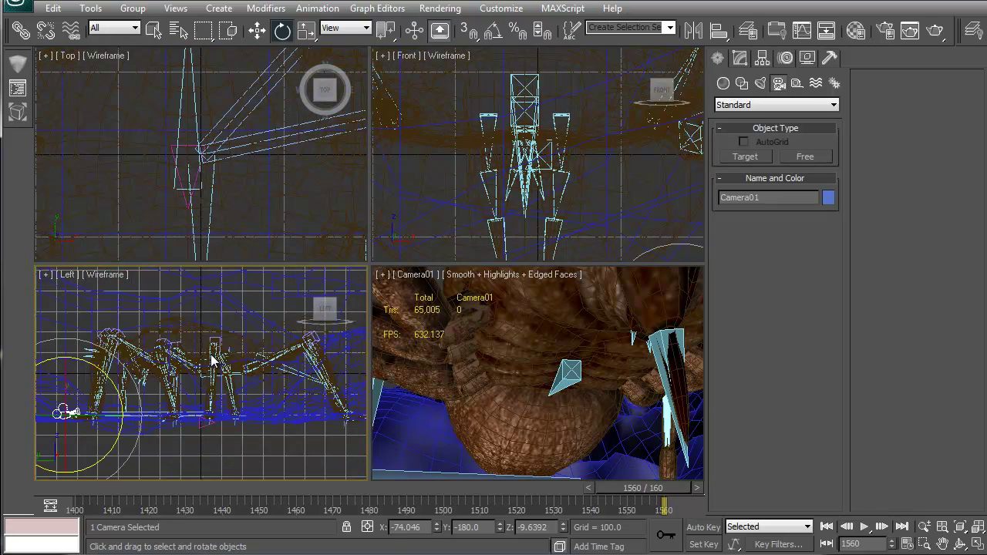
pyautogui.moveTo(199, 366); pyautogui.dragTo(258, 363, button='middle')
pyautogui.press('w')
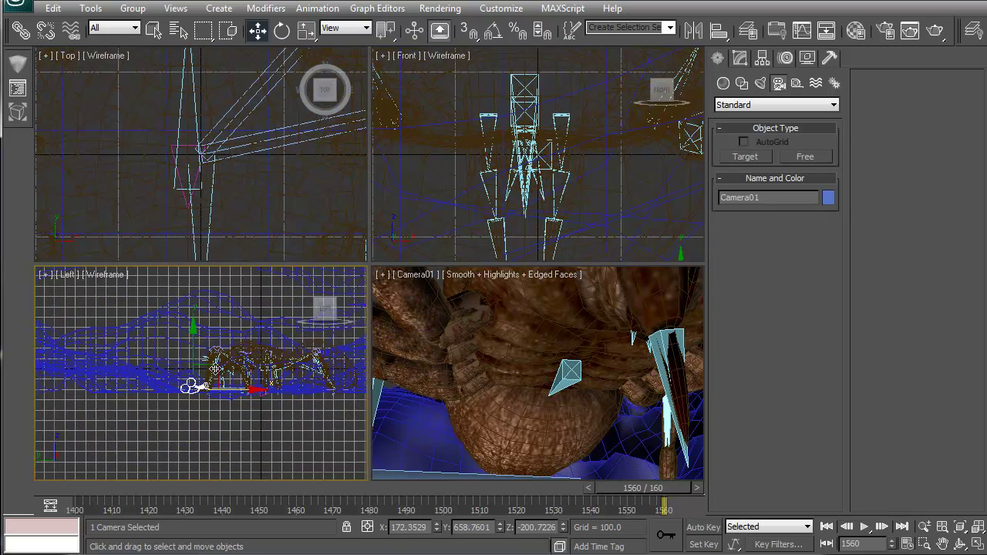
pyautogui.moveTo(205, 362); pyautogui.dragTo(213, 337)
pyautogui.press('e')
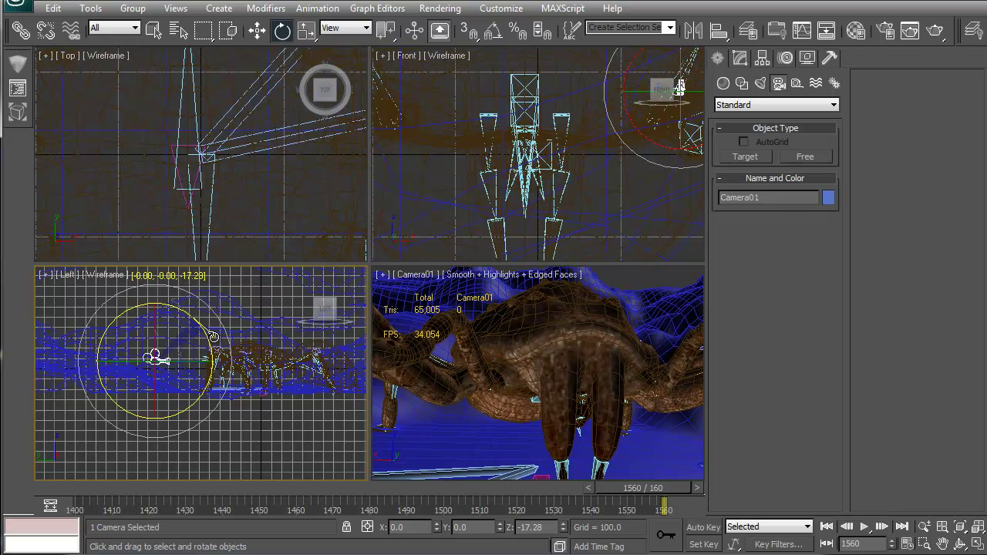
pyautogui.rightClick(520, 347)
pyautogui.hotkey('alt', 'w')
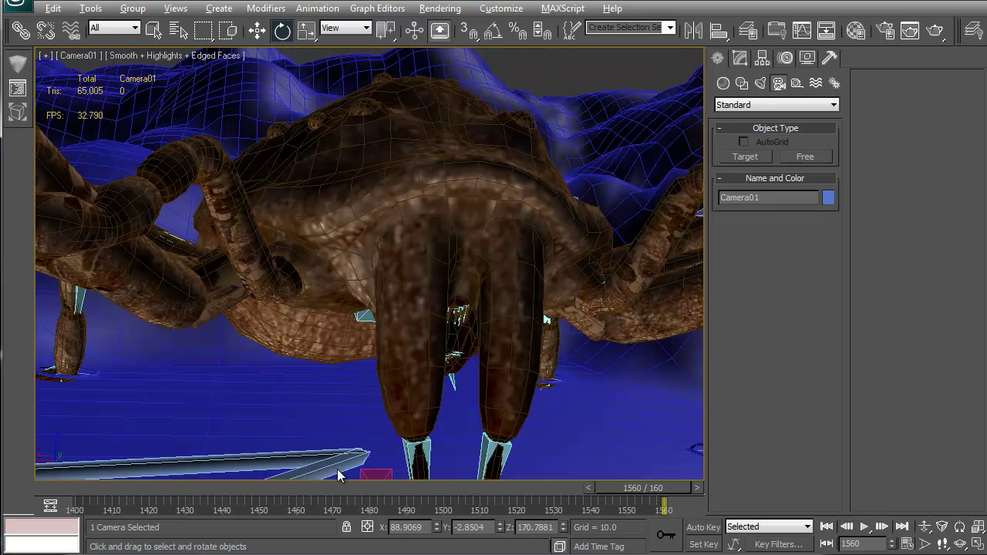
# Go to frame 1400 and link Camera01 to b_root.
pyautogui.moveTo(657, 489); pyautogui.dragTo(112, 491)
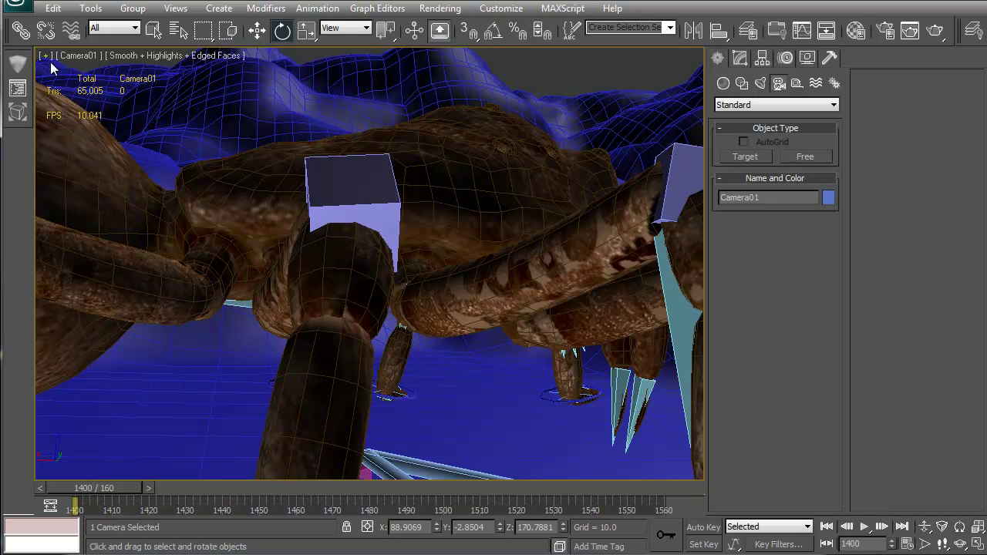
pyautogui.click(28, 34)
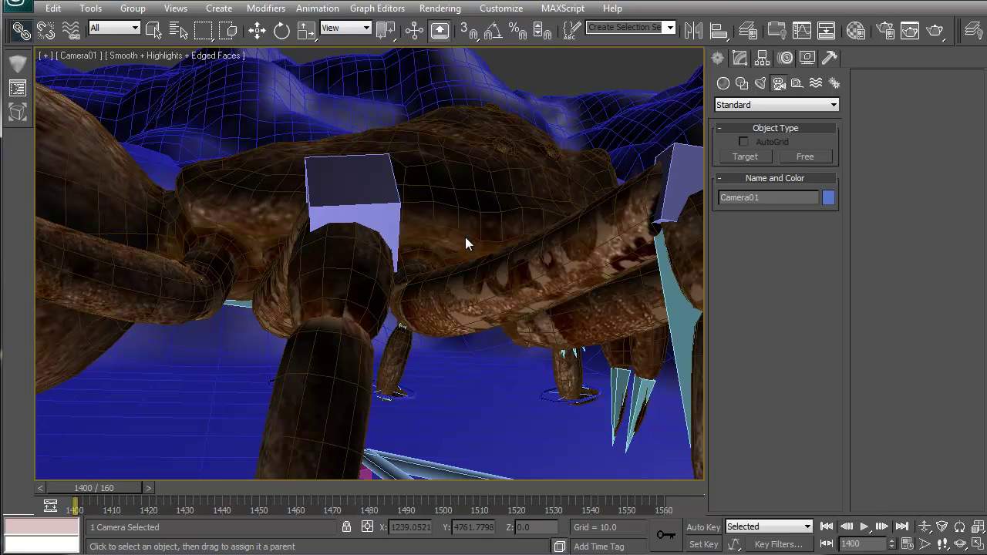
pyautogui.press('h')
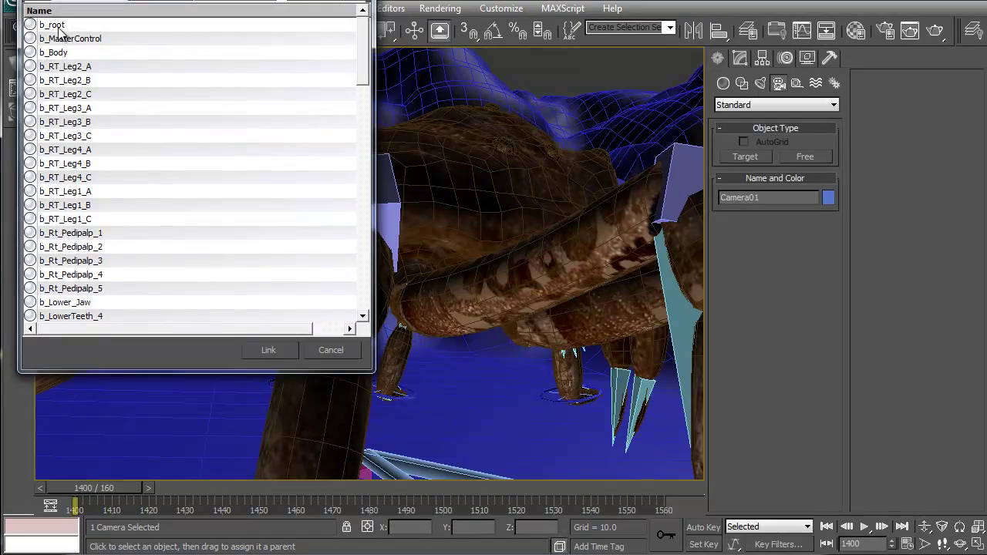
pyautogui.click(53, 25)
pyautogui.click(268, 349)
pyautogui.moveTo(113, 489); pyautogui.dragTo(65, 505)
# Return to the perspective view and select the second right foot's control, Cntrl_RFoot2.
pyautogui.press('p')
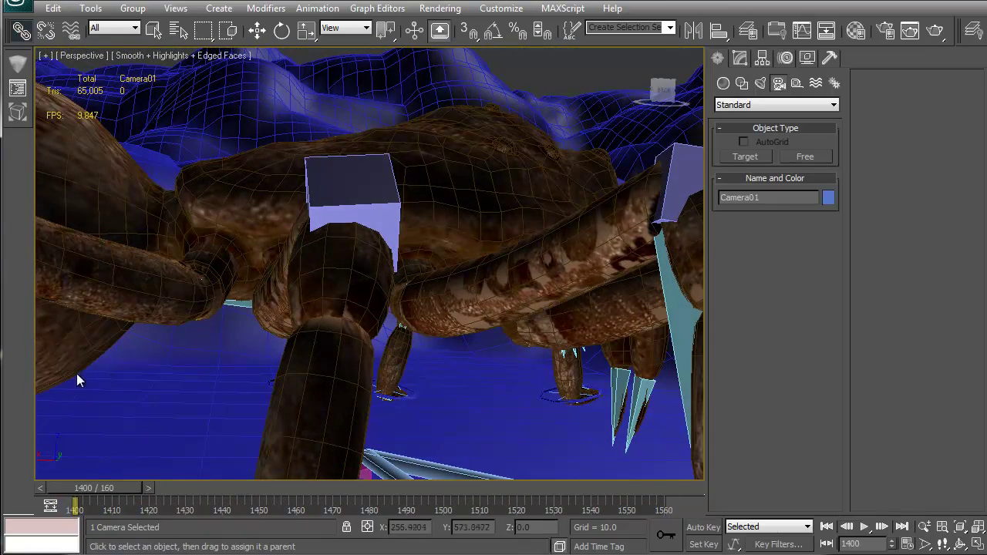
pyautogui.scroll(-10, 446, 342)
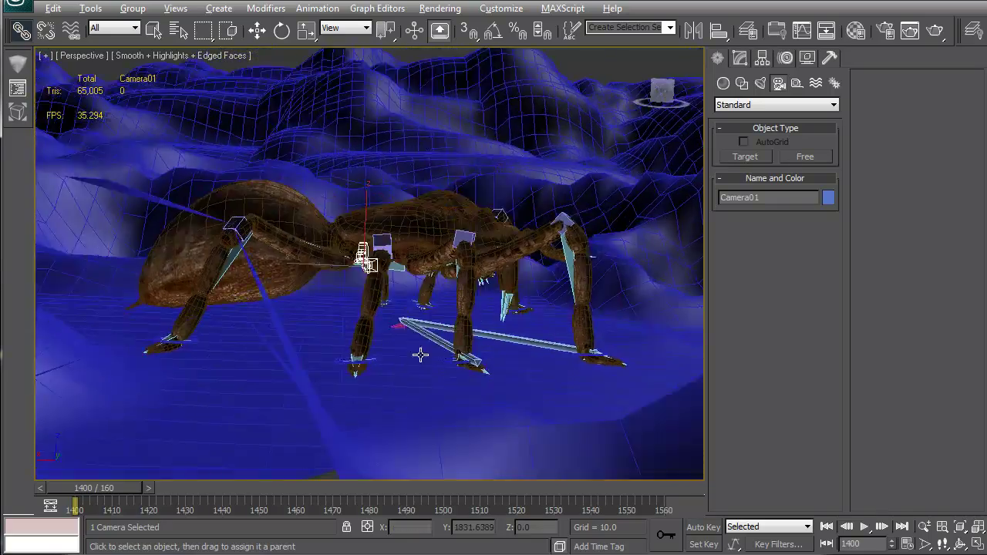
pyautogui.keyDown('alt'); pyautogui.moveTo(420, 354); pyautogui.dragTo(355, 389, button='middle'); pyautogui.keyUp('alt')
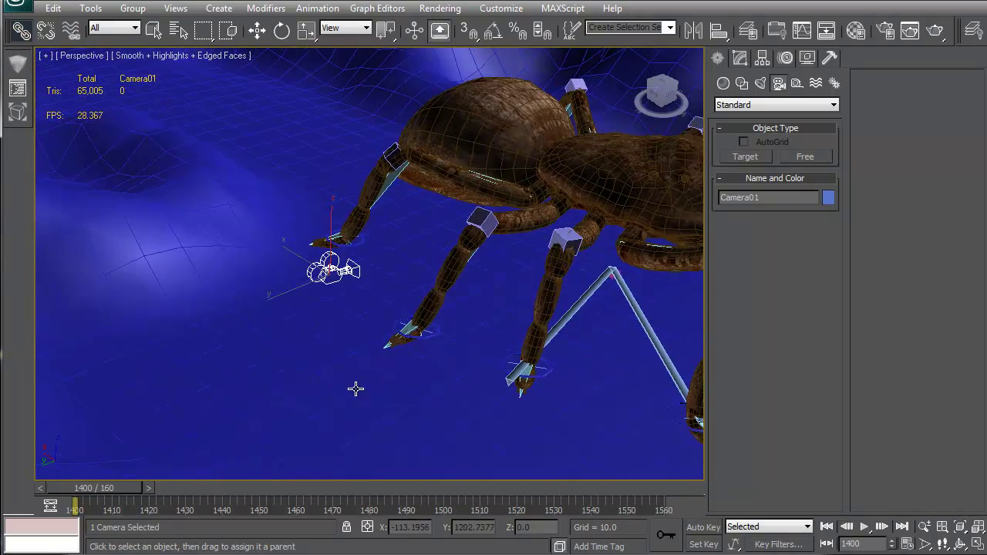
pyautogui.click(356, 389)
pyautogui.keyDown('alt'); pyautogui.moveTo(542, 280); pyautogui.dragTo(407, 274, button='middle'); pyautogui.keyUp('alt')
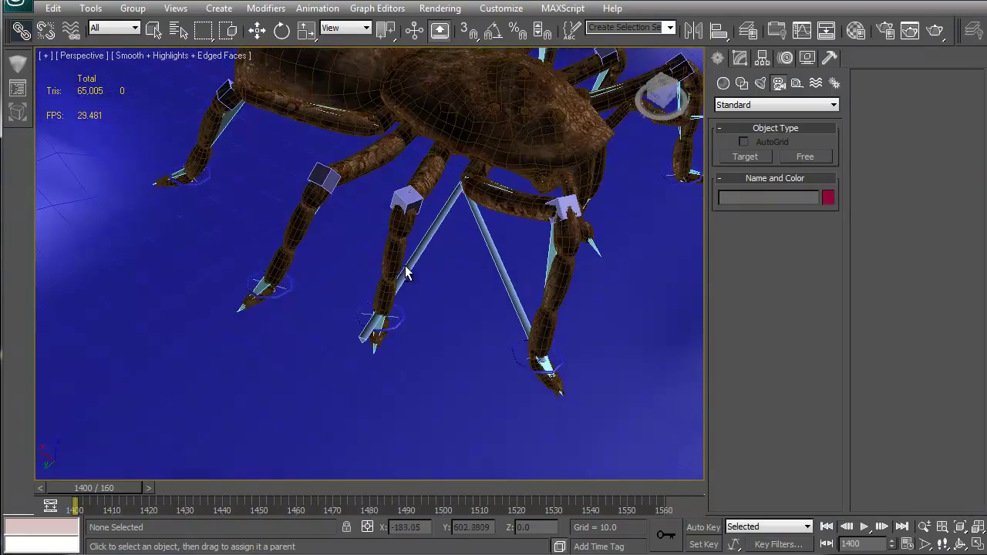
pyautogui.click(396, 329)
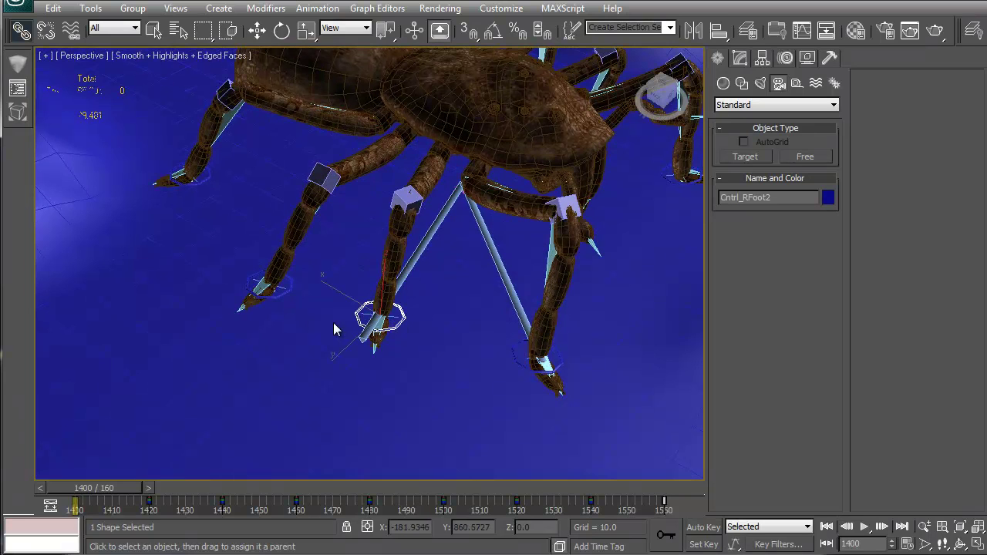
pyautogui.click(283, 297)
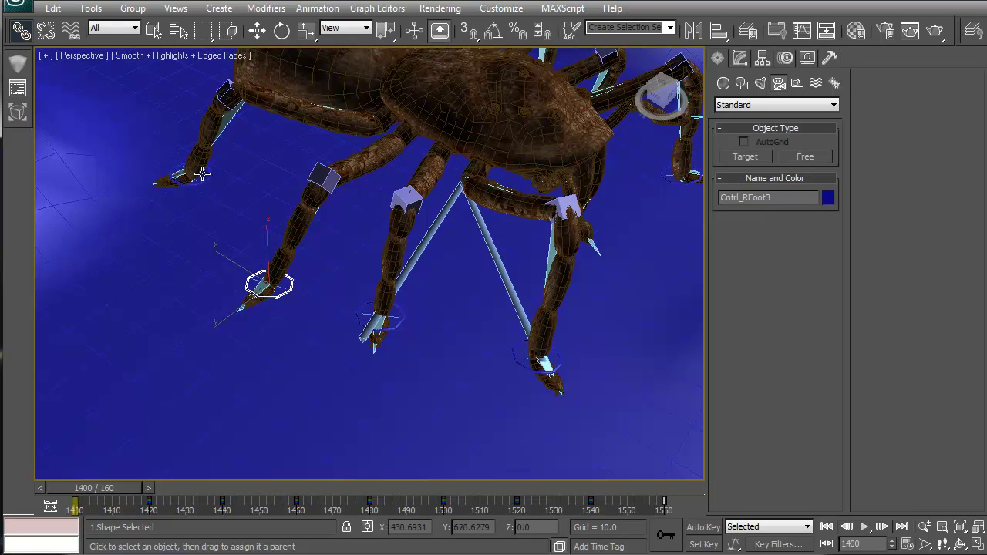
pyautogui.click(389, 328)
pyautogui.press('7')
# Turn on Auto Key and raise Cntrl_RFoot2 off the ground at frame 1410.
pyautogui.click(703, 528)
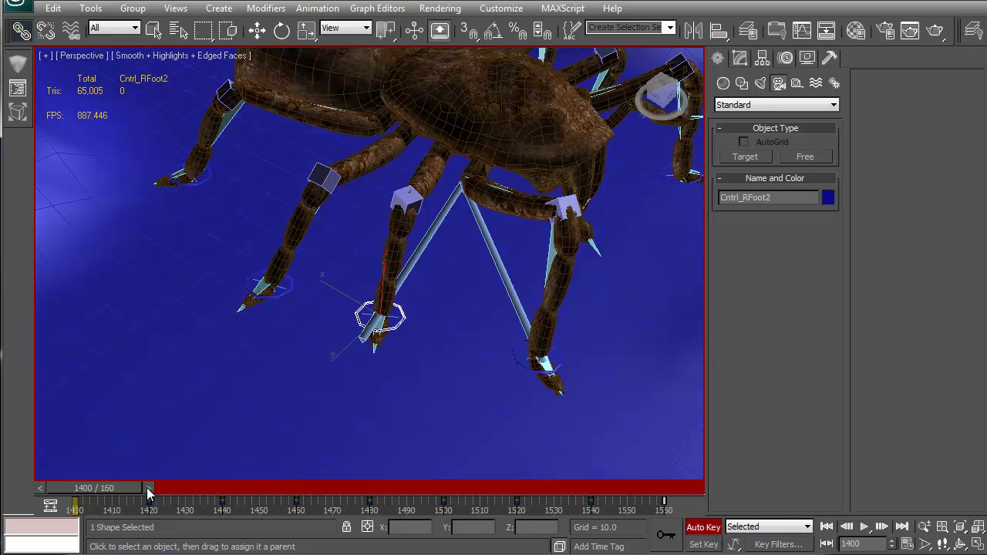
pyautogui.moveTo(112, 496); pyautogui.dragTo(147, 494)
pyautogui.press('w')
pyautogui.keyDown('alt'); pyautogui.moveTo(347, 269); pyautogui.dragTo(341, 252, button='middle'); pyautogui.keyUp('alt')
pyautogui.press('7')
pyautogui.moveTo(343, 275); pyautogui.dragTo(342, 216)
# Copy Cntrl_RFoot2's raised key at frame 1410 to frames 1450, 1490 and 1532.
pyautogui.moveTo(137, 491); pyautogui.dragTo(241, 502)
pyautogui.click(113, 504)
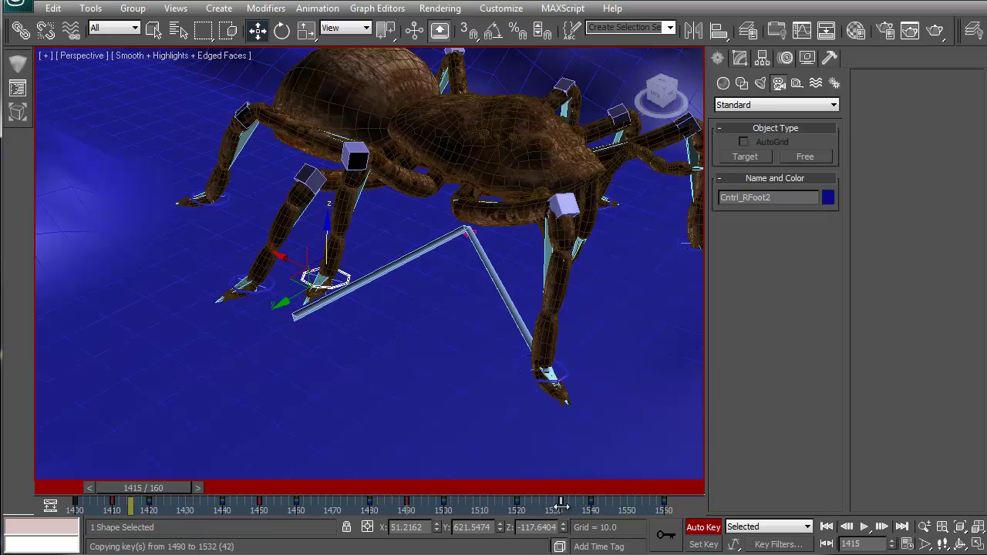
pyautogui.keyDown('shift'); pyautogui.moveTo(561, 505); pyautogui.dragTo(561, 505); pyautogui.keyUp('shift')
pyautogui.press('7')
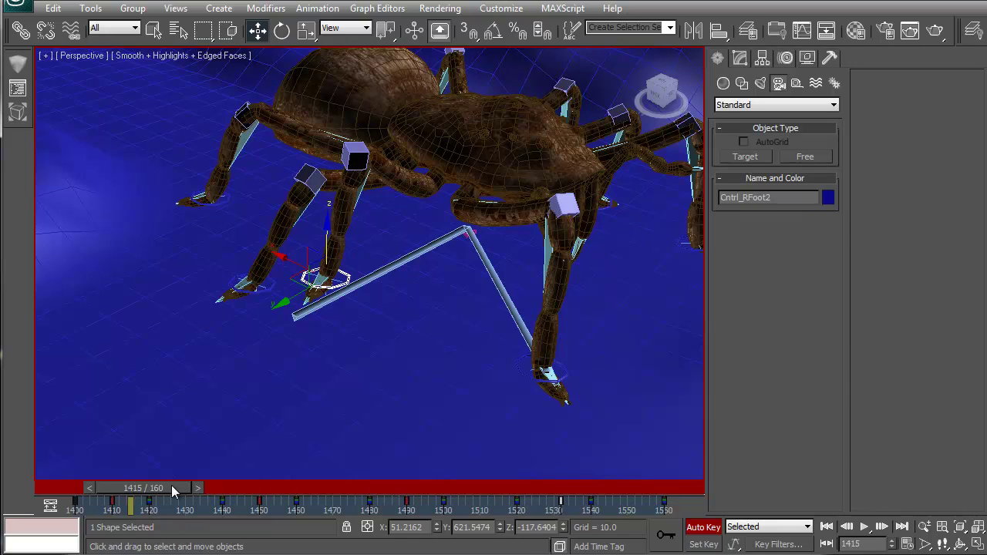
# Scrub through to frame 1560 and back to 1400, examining the second right foot's steps from several angles.
pyautogui.moveTo(172, 491); pyautogui.dragTo(708, 504)
pyautogui.keyDown('alt'); pyautogui.moveTo(283, 288); pyautogui.dragTo(565, 250, button='middle'); pyautogui.keyUp('alt')
pyautogui.press('7')
pyautogui.moveTo(673, 506); pyautogui.dragTo(222, 505)
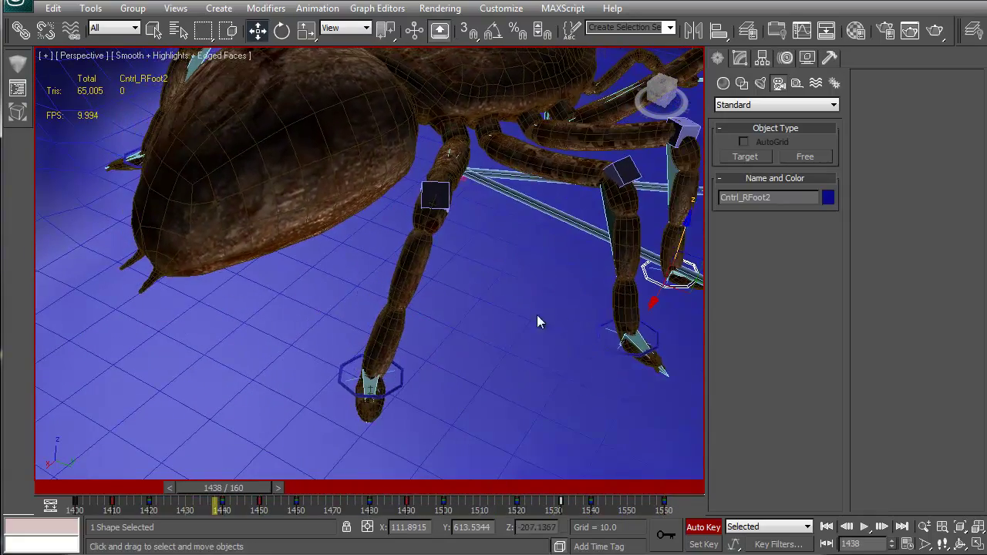
pyautogui.keyDown('alt'); pyautogui.moveTo(537, 314); pyautogui.dragTo(321, 342, button='middle'); pyautogui.keyUp('alt')
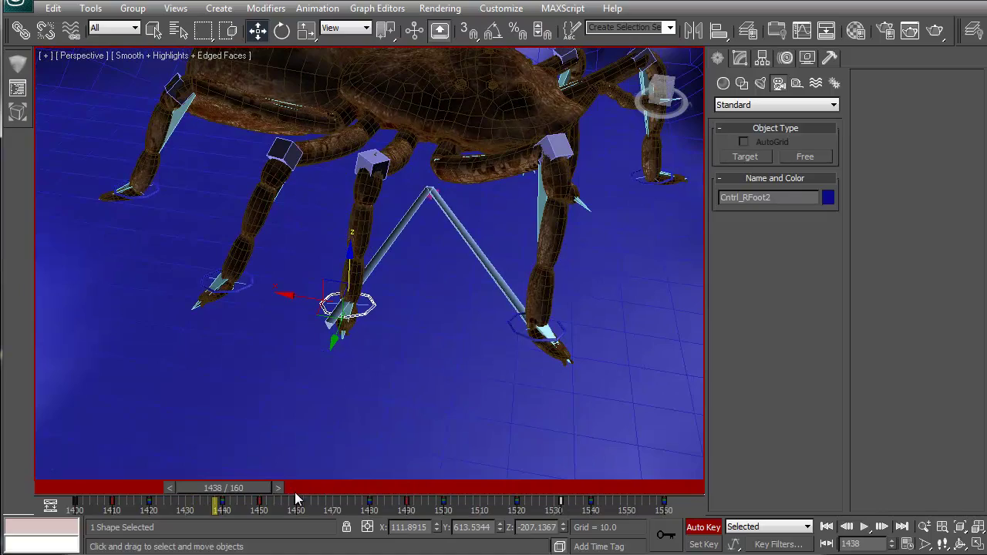
pyautogui.moveTo(227, 488); pyautogui.dragTo(47, 488)
pyautogui.keyDown('alt'); pyautogui.moveTo(532, 224); pyautogui.dragTo(352, 306, button='middle'); pyautogui.keyUp('alt')
# Select b_Body and, at frame 1480, rotate it about -7 degrees around the vertical axis.
pyautogui.press('F3')
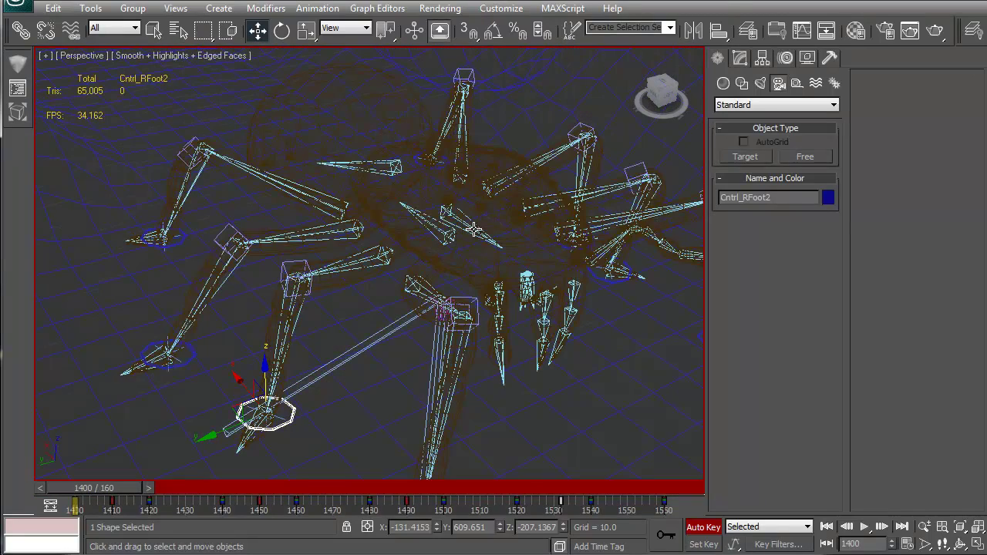
pyautogui.click(474, 229)
pyautogui.press('F3')
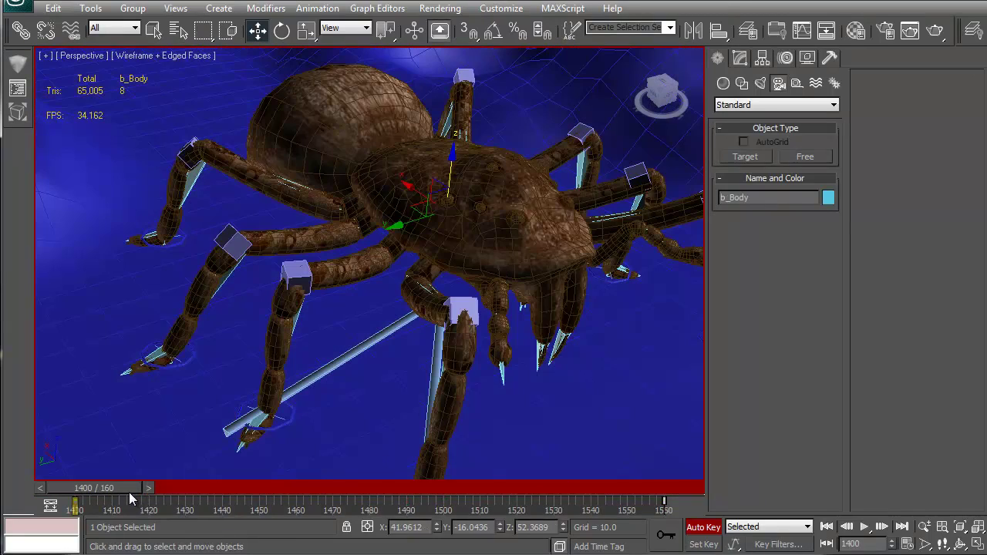
pyautogui.moveTo(129, 492); pyautogui.dragTo(401, 470)
pyautogui.press('w')
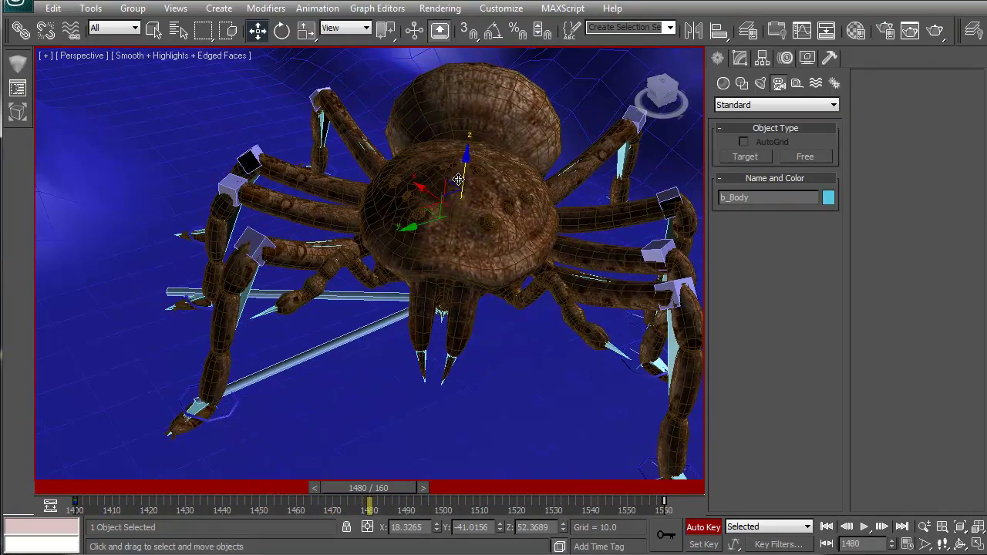
pyautogui.moveTo(458, 179)
pyautogui.keyDown('alt'); pyautogui.mouseDown(button='middle')
pyautogui.moveTo(461, 189)
pyautogui.moveTo(463, 178)
pyautogui.mouseUp(button='middle'); pyautogui.keyUp('alt')
pyautogui.press('e')
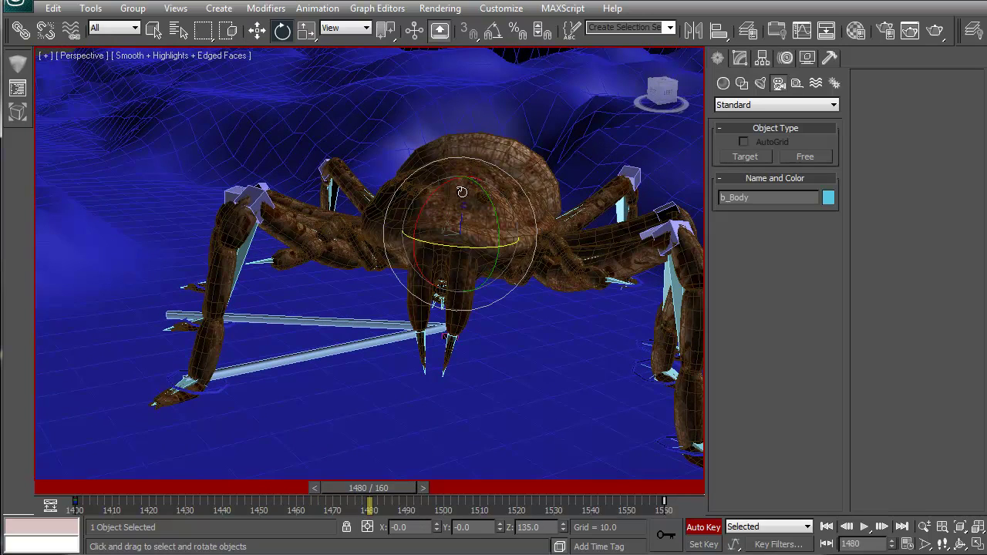
pyautogui.moveTo(443, 246); pyautogui.dragTo(435, 246)
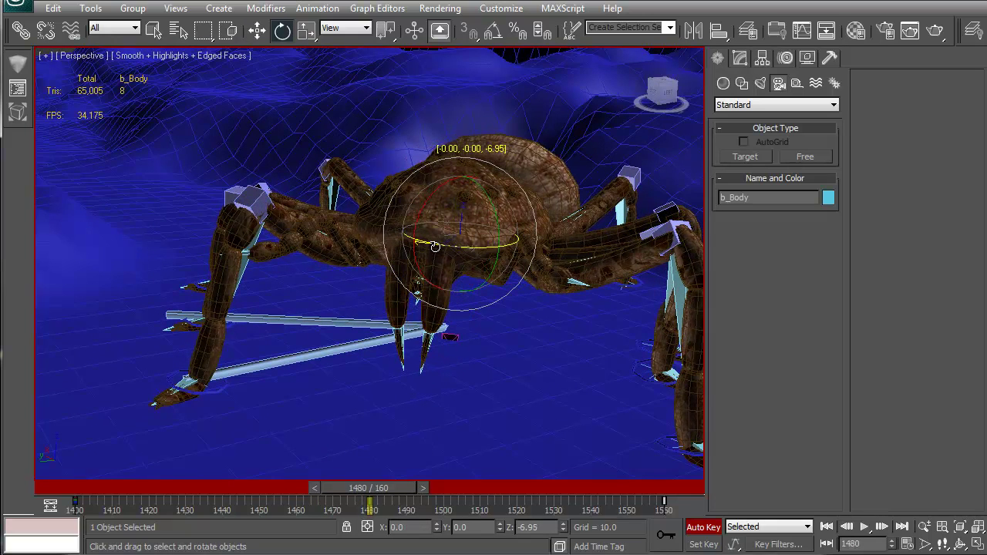
# Using local coordinates at frame 1480, tilt b_Body slightly around X and about 4.5 degrees around Y, and lower it to about Z -28.7.
pyautogui.moveTo(492, 212); pyautogui.dragTo(485, 207)
pyautogui.click(345, 28)
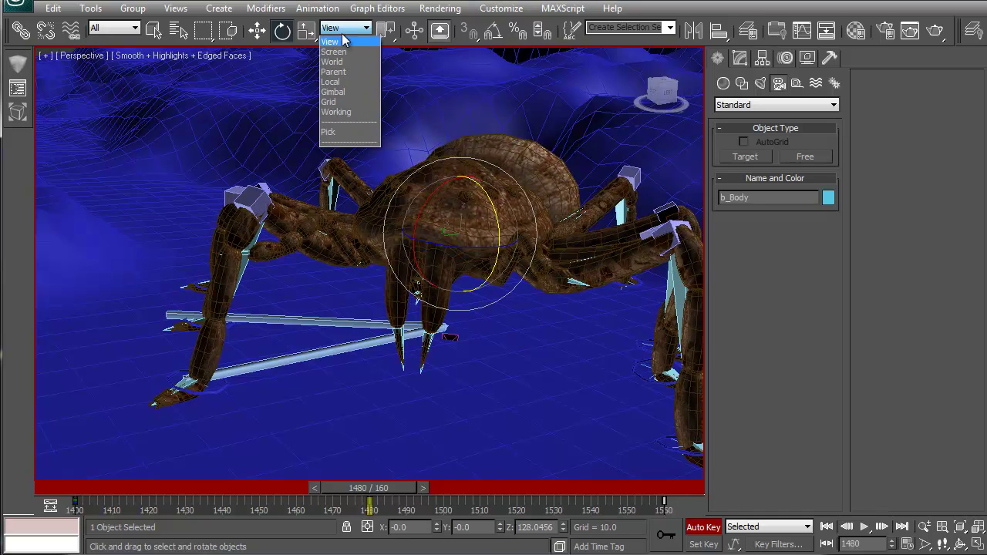
pyautogui.click(338, 82)
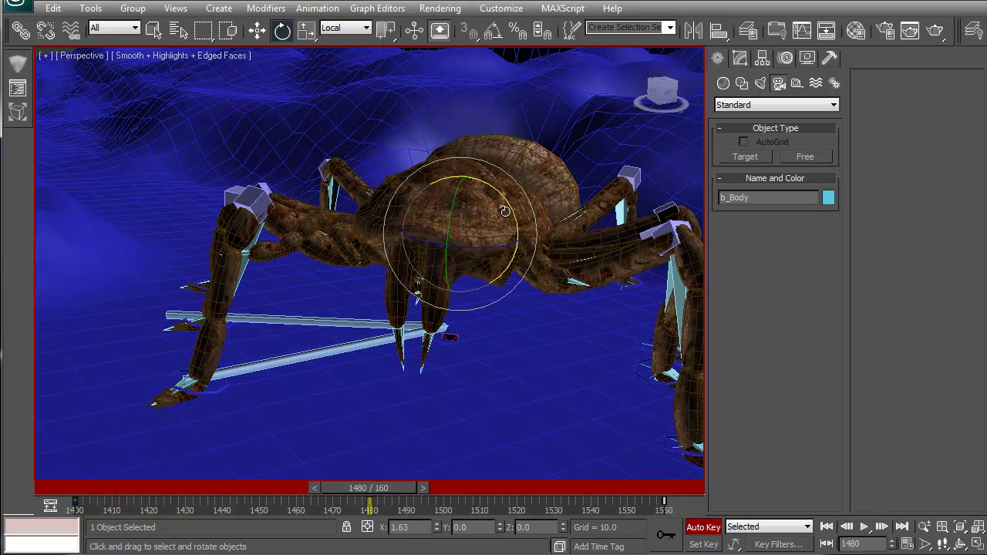
pyautogui.moveTo(504, 211); pyautogui.dragTo(502, 208)
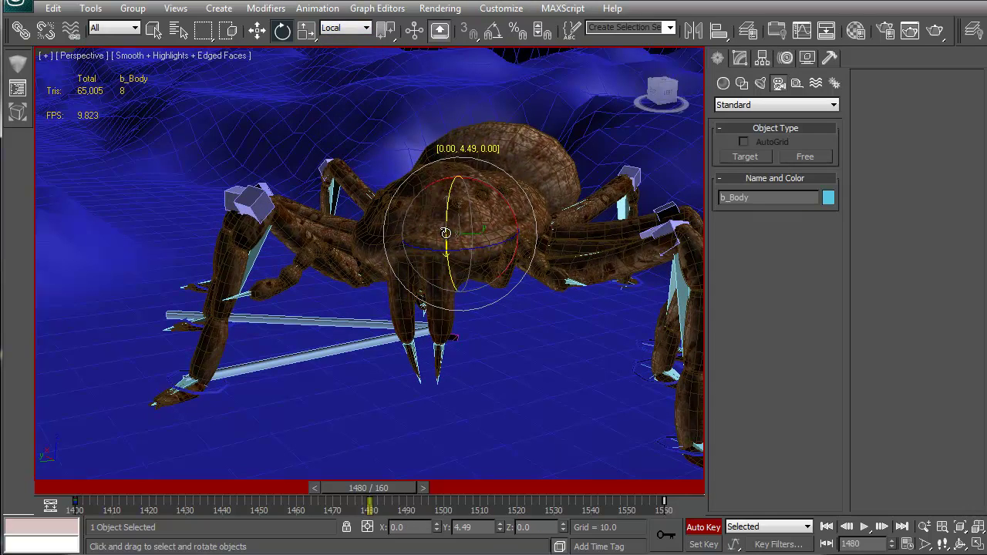
pyautogui.press('w')
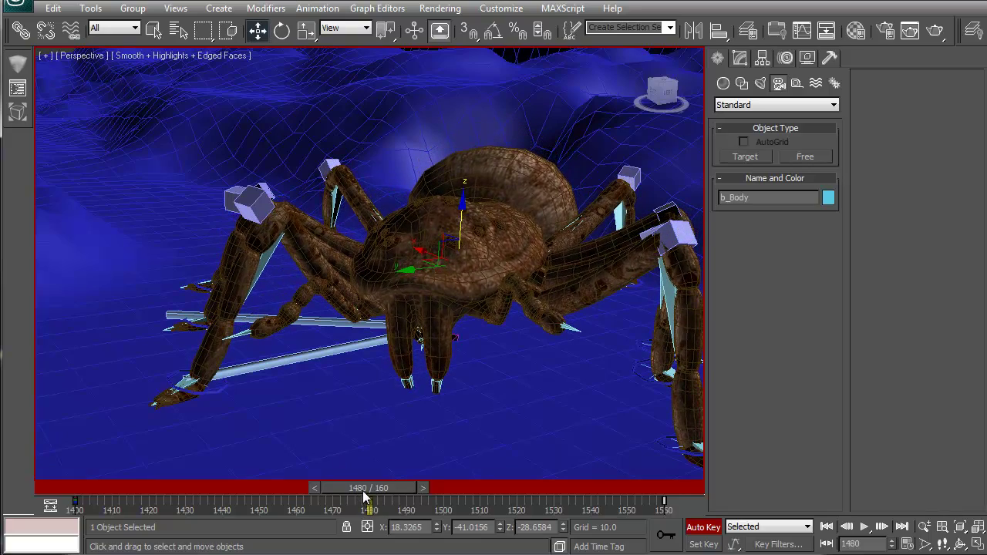
# Examine the right legs and the second right foot's ground contact close up, scrubbing between about frames 1465 and 1483.
pyautogui.moveTo(366, 495); pyautogui.dragTo(378, 511)
pyautogui.press('w')
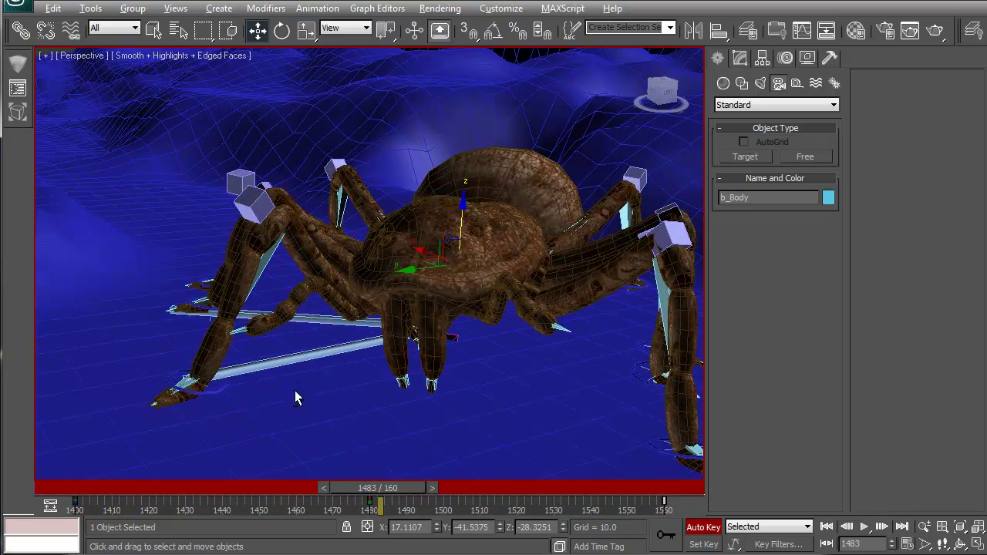
pyautogui.keyDown('alt'); pyautogui.moveTo(297, 399); pyautogui.dragTo(511, 331, button='middle'); pyautogui.keyUp('alt')
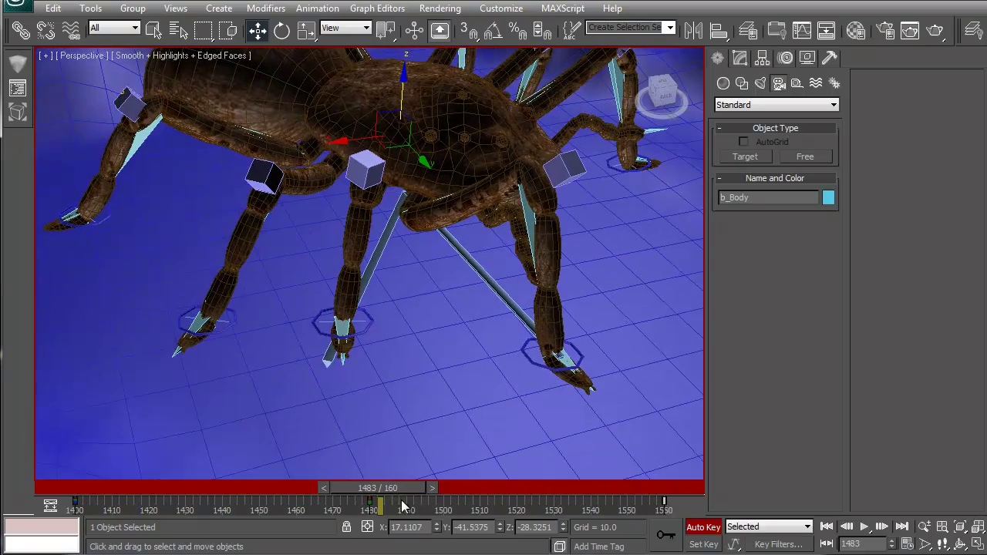
pyautogui.moveTo(386, 487); pyautogui.dragTo(309, 486)
pyautogui.scroll(5, 361, 366)
pyautogui.keyDown('alt'); pyautogui.moveTo(361, 366); pyautogui.dragTo(310, 455, button='middle'); pyautogui.keyUp('alt')
pyautogui.moveTo(301, 489); pyautogui.dragTo(349, 494)
pyautogui.press('w')
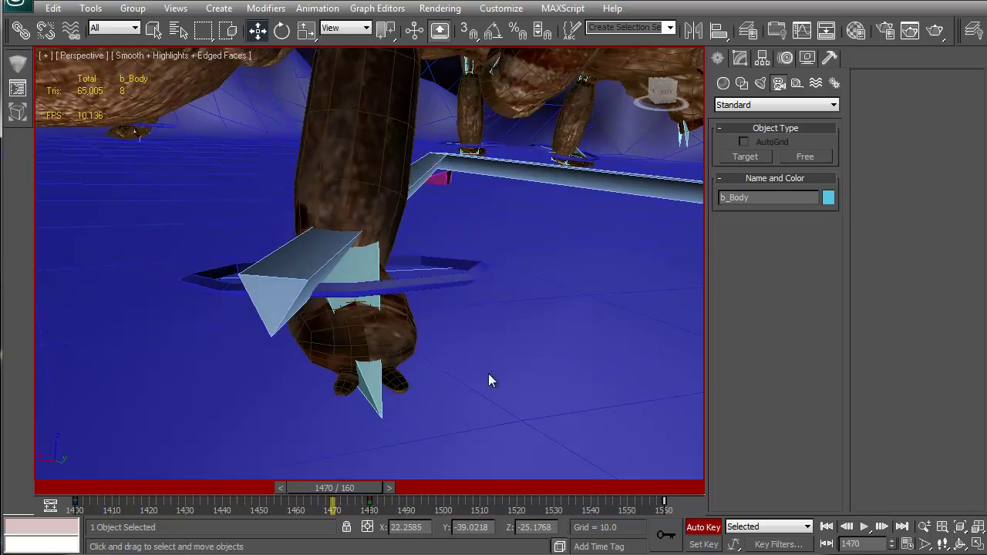
pyautogui.scroll(-3, 488, 373)
pyautogui.keyDown('alt'); pyautogui.moveTo(488, 373); pyautogui.dragTo(435, 378, button='middle'); pyautogui.keyUp('alt')
pyautogui.scroll(-5, 324, 362)
pyautogui.scroll(4, 397, 402)
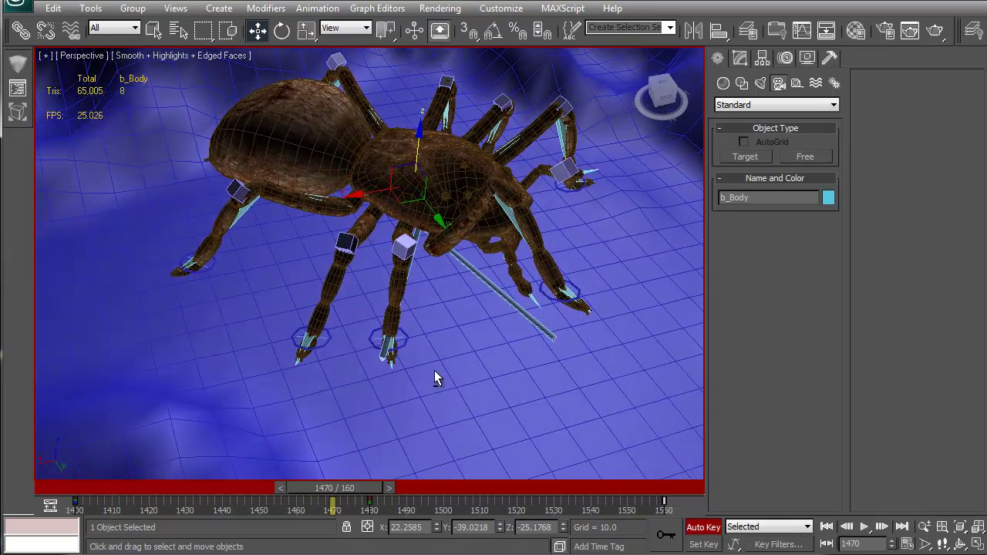
# Select Cntrl_RFoot3 and, at frame 1400, replace its link to b_MasterControl with a link to Cylinder01.
pyautogui.click(323, 344)
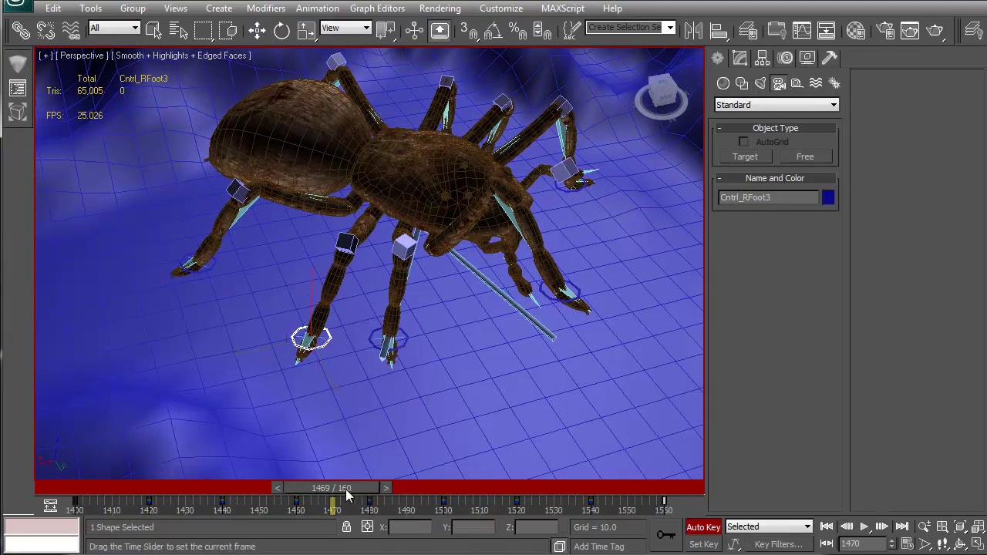
pyautogui.moveTo(342, 488); pyautogui.dragTo(101, 488)
pyautogui.keyDown('alt'); pyautogui.moveTo(478, 356); pyautogui.dragTo(454, 364, button='middle'); pyautogui.keyUp('alt')
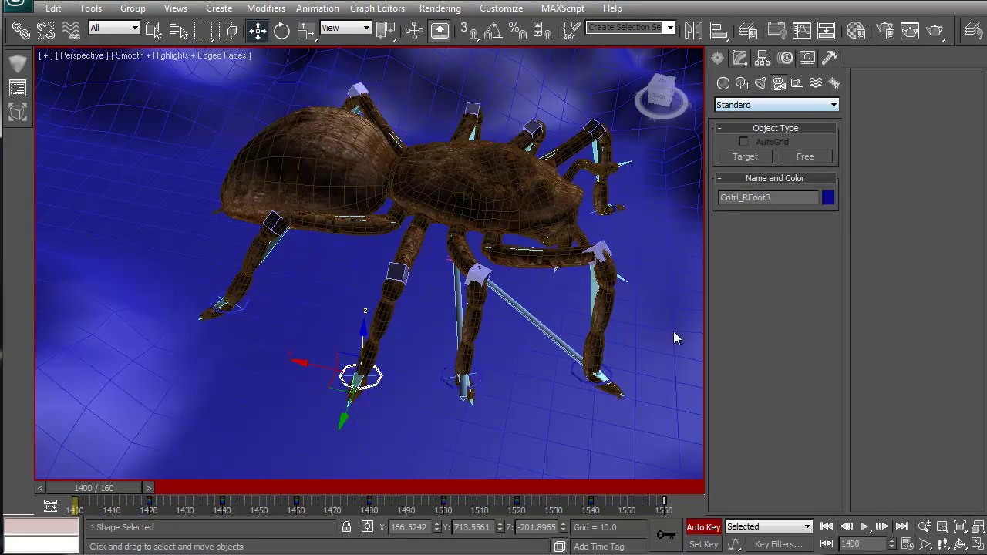
pyautogui.click(786, 59)
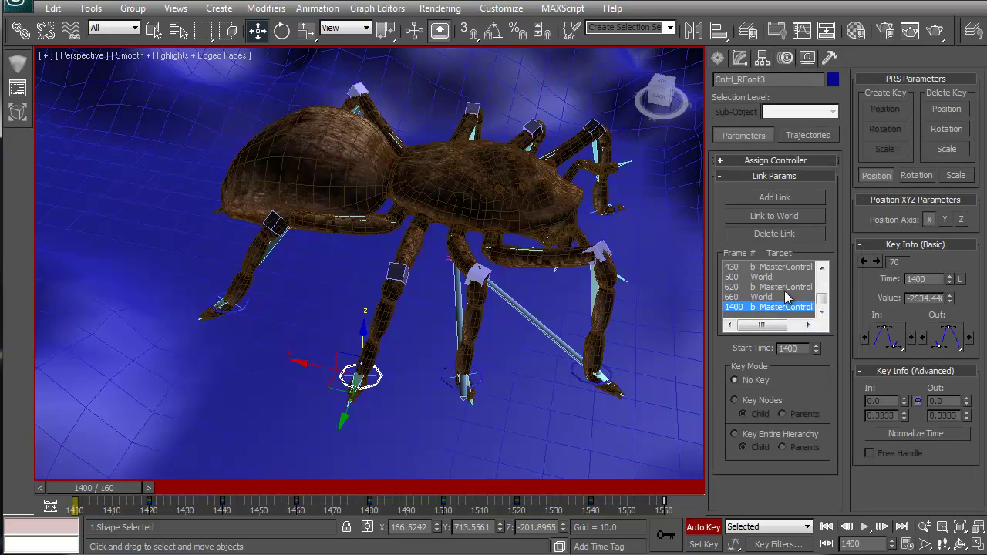
pyautogui.click(778, 235)
pyautogui.click(775, 198)
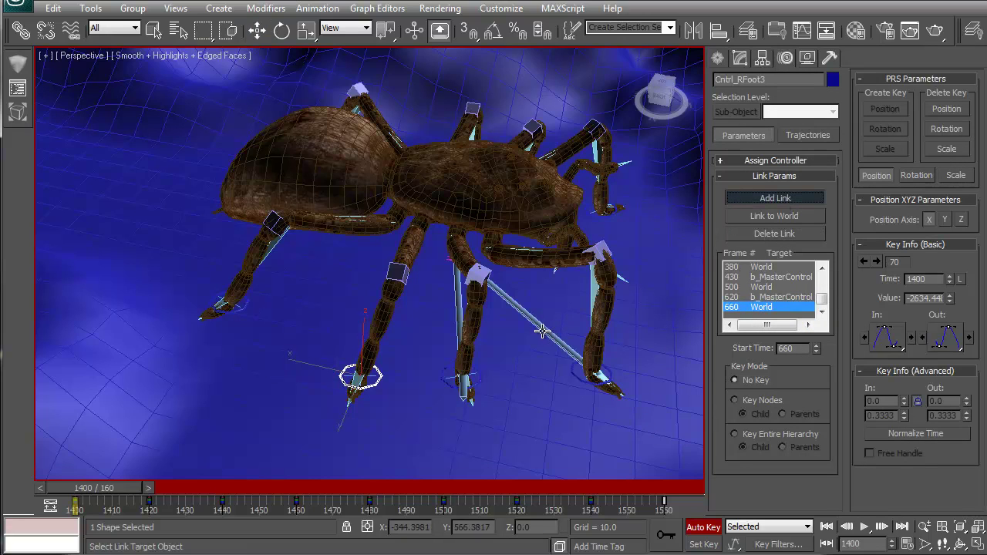
pyautogui.click(544, 331)
pyautogui.click(779, 206)
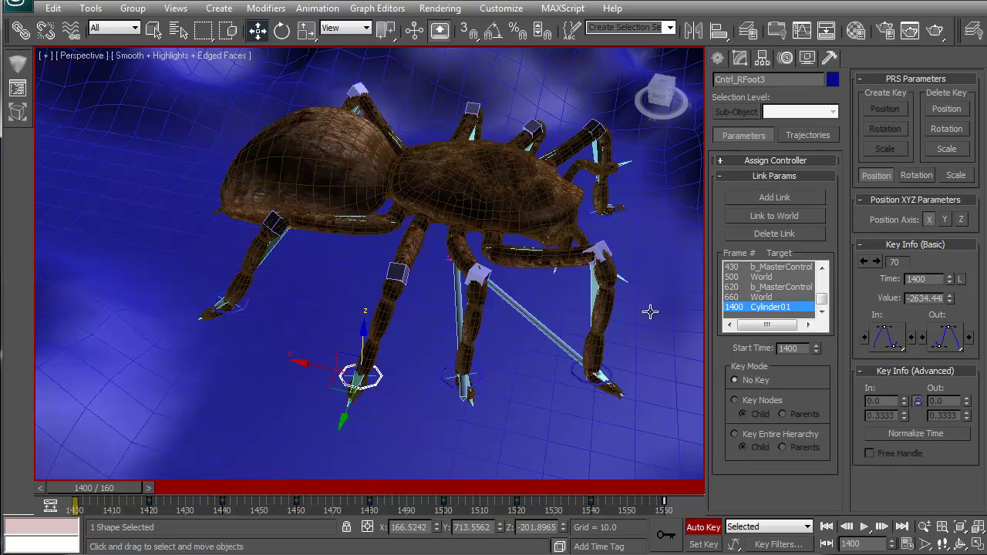
# Scrub between frames 1400 and 1560, examining how the third right foot follows Cylinder01 from the side and above.
pyautogui.press('7')
pyautogui.moveTo(139, 491); pyautogui.dragTo(334, 500)
pyautogui.moveTo(406, 502); pyautogui.dragTo(742, 505)
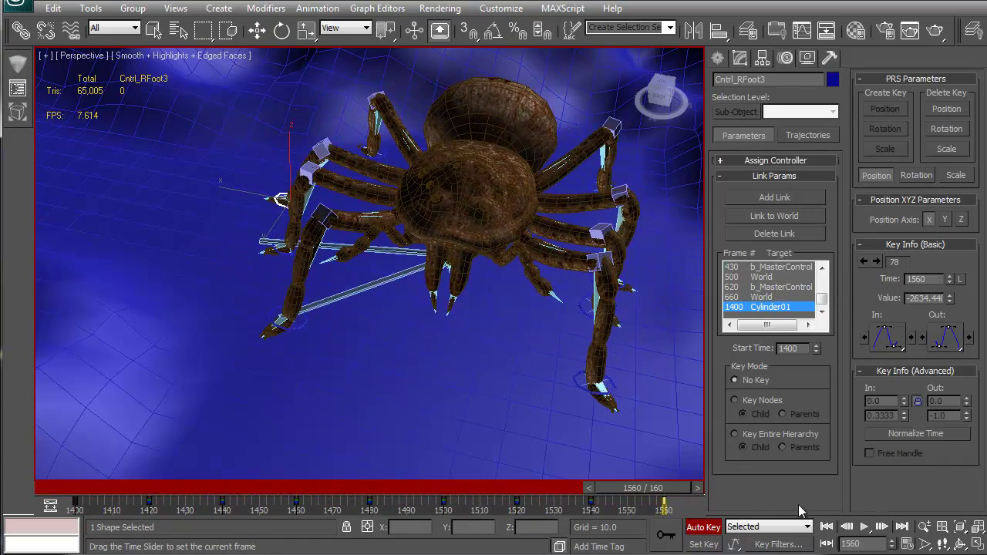
pyautogui.moveTo(670, 498); pyautogui.dragTo(71, 499)
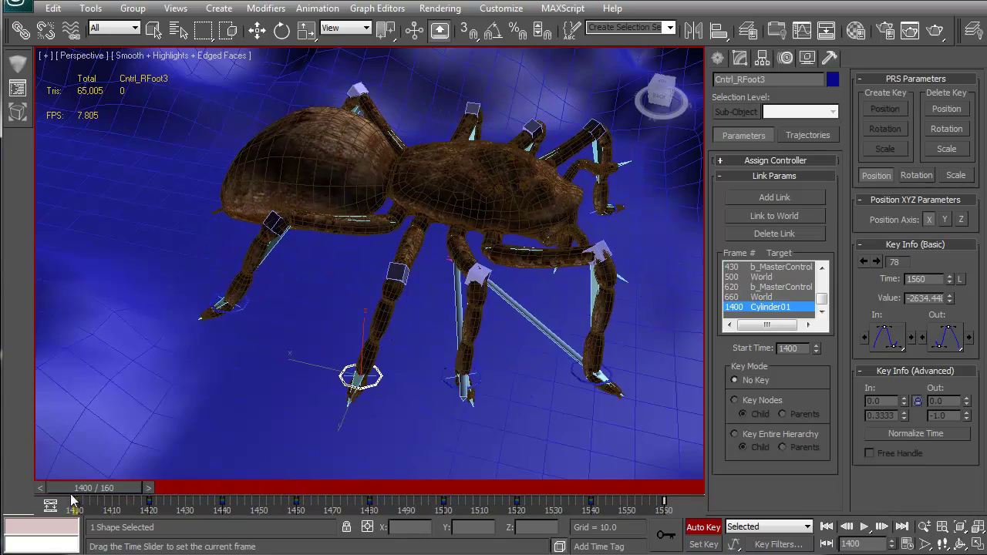
pyautogui.press('w')
pyautogui.keyDown('alt'); pyautogui.moveTo(529, 401); pyautogui.dragTo(469, 416, button='middle'); pyautogui.keyUp('alt')
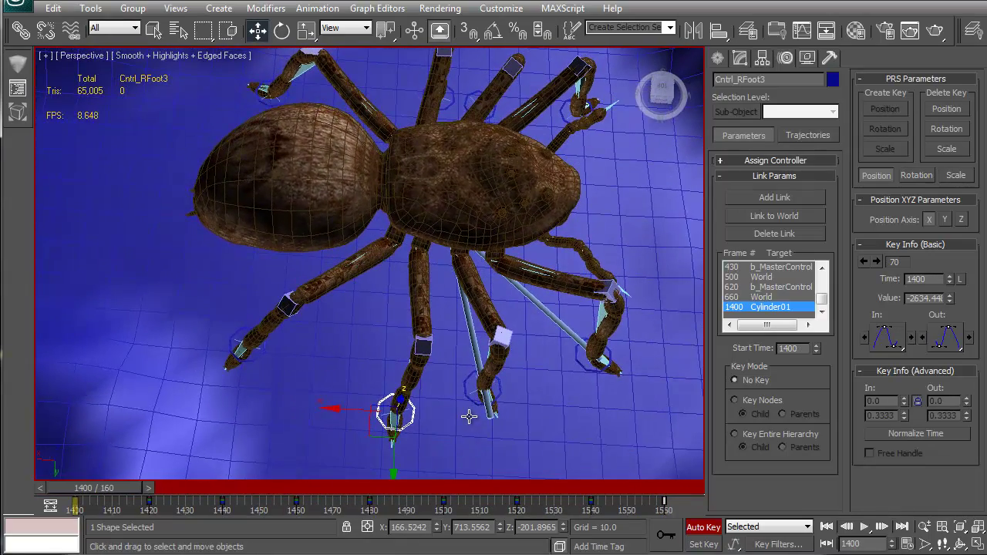
pyautogui.moveTo(105, 495); pyautogui.dragTo(16, 513)
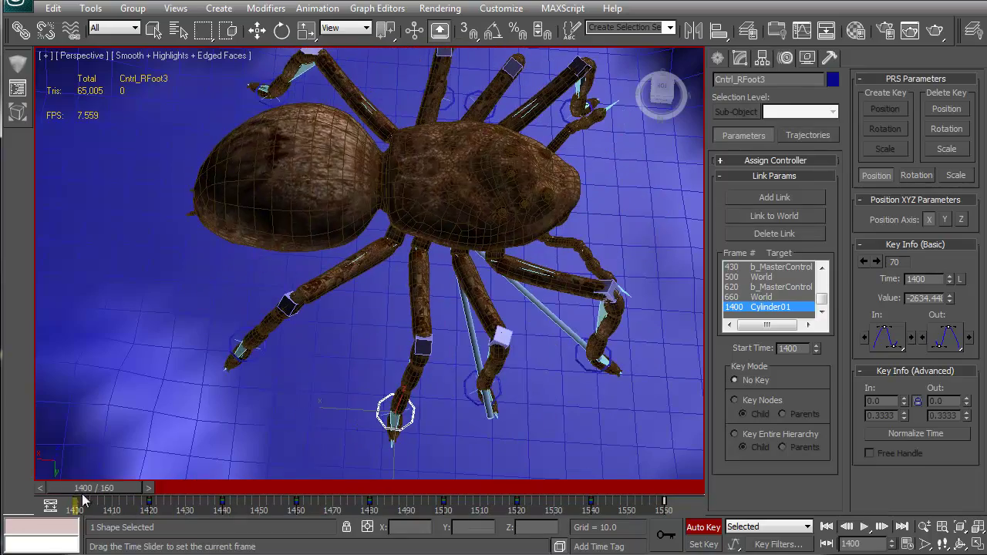
pyautogui.moveTo(85, 501); pyautogui.dragTo(725, 489)
# Raise Cntrl_RFoot3 off the ground to about Z 69 at frame 1430.
pyautogui.moveTo(586, 501); pyautogui.dragTo(212, 496)
pyautogui.press('w')
pyautogui.keyDown('alt'); pyautogui.moveTo(390, 401); pyautogui.dragTo(417, 289, button='middle'); pyautogui.keyUp('alt')
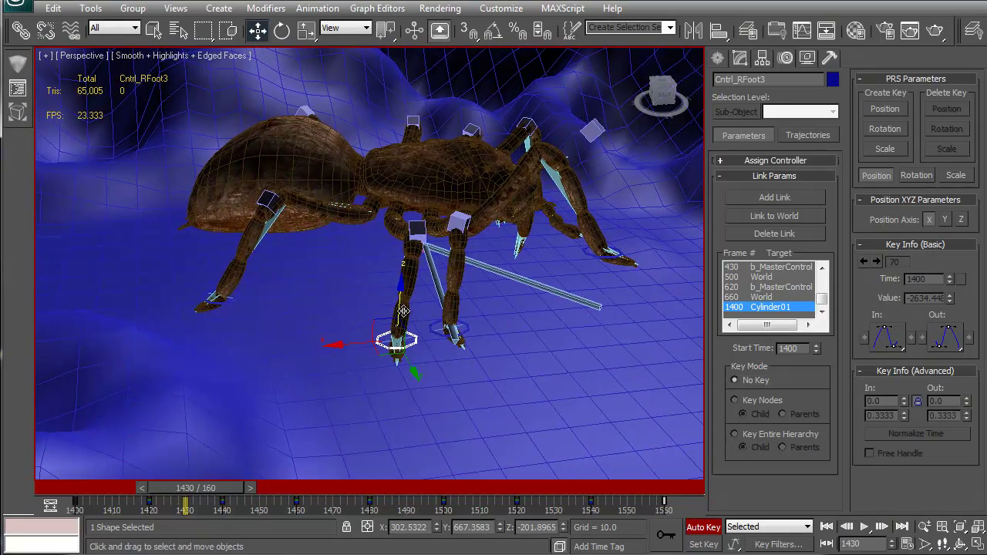
pyautogui.moveTo(401, 301); pyautogui.dragTo(407, 221)
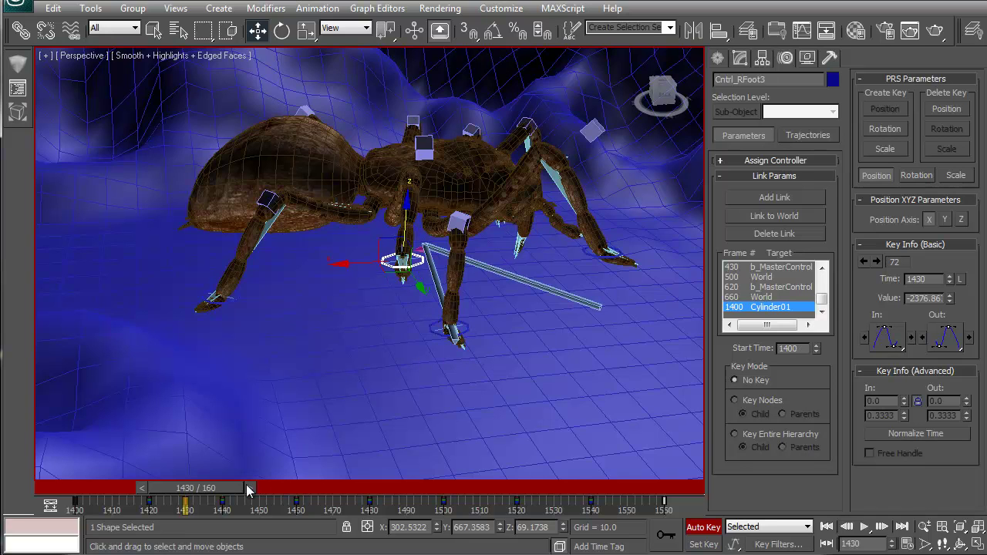
# Raise Cntrl_RFoot3 off the ground to about Z -13 at frame 1470.
pyautogui.moveTo(226, 488); pyautogui.dragTo(359, 487)
pyautogui.press('w')
pyautogui.keyDown('alt'); pyautogui.moveTo(317, 339); pyautogui.dragTo(389, 301, button='middle'); pyautogui.keyUp('alt')
pyautogui.moveTo(401, 287); pyautogui.dragTo(386, 228)
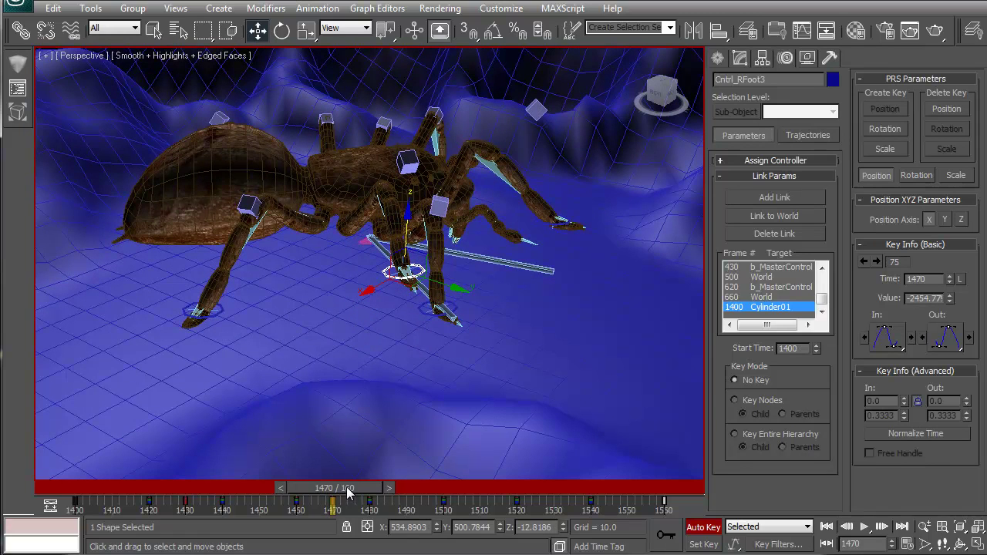
# Raise Cntrl_RFoot3 off the ground at frames 1510 and 1550.
pyautogui.moveTo(347, 493); pyautogui.dragTo(487, 488)
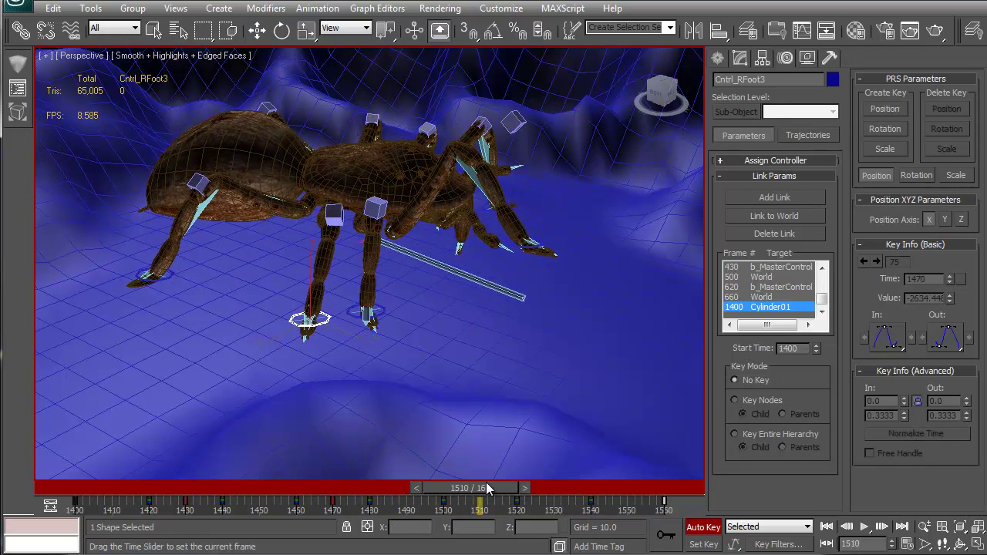
pyautogui.press('w')
pyautogui.moveTo(314, 284); pyautogui.dragTo(313, 233)
pyautogui.moveTo(474, 498); pyautogui.dragTo(614, 496)
pyautogui.press('w')
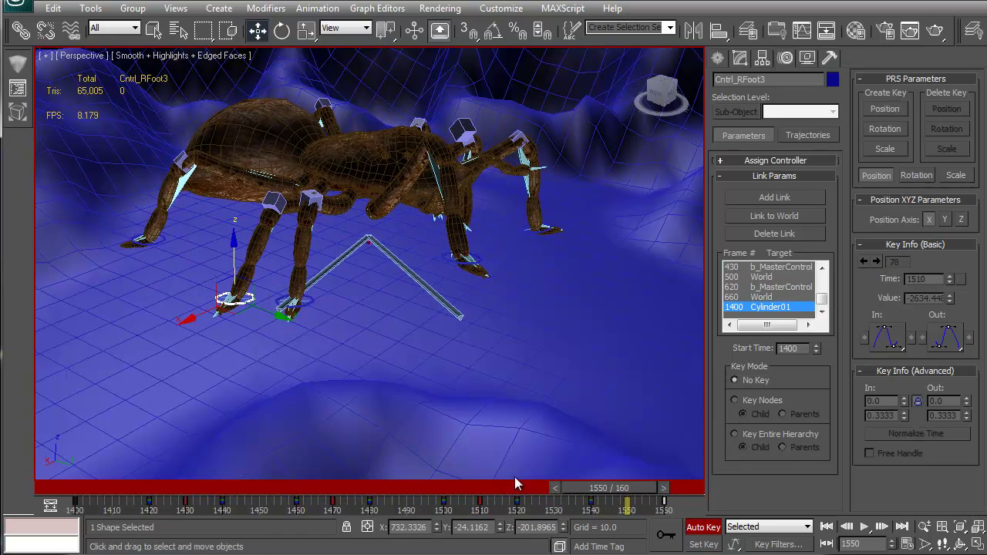
pyautogui.moveTo(235, 254); pyautogui.dragTo(232, 192)
# Return to frame 1400, select Cntrl_RFoot4, and replace its frame-1400 link to b_MasterControl with a link to Cylinder02.
pyautogui.keyDown('alt'); pyautogui.moveTo(232, 193); pyautogui.dragTo(347, 225, button='middle'); pyautogui.keyUp('alt')
pyautogui.moveTo(608, 493); pyautogui.dragTo(294, 494)
pyautogui.keyDown('alt'); pyautogui.moveTo(486, 320); pyautogui.dragTo(363, 441, button='middle'); pyautogui.keyUp('alt')
pyautogui.moveTo(328, 492); pyautogui.dragTo(77, 502)
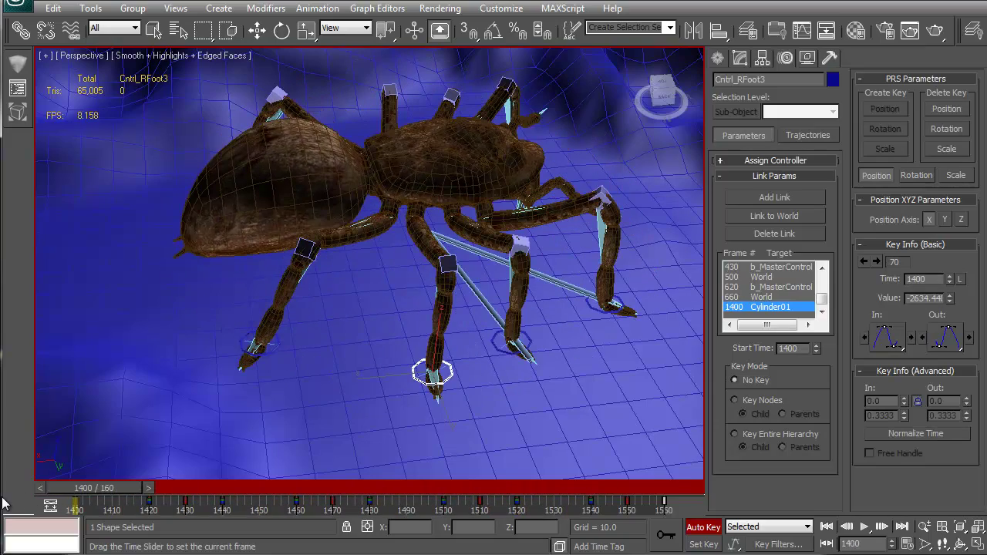
pyautogui.press('w')
pyautogui.click(262, 347)
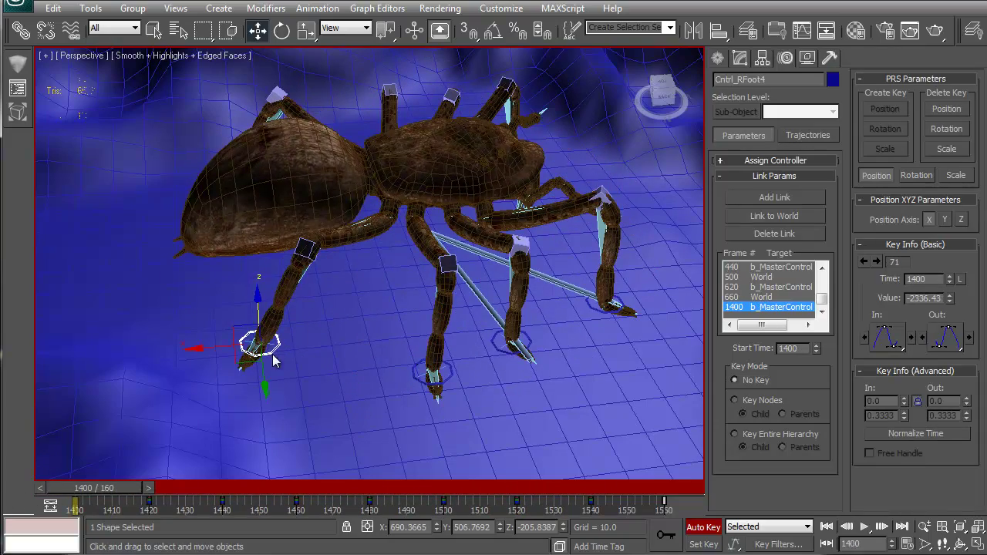
pyautogui.click(778, 232)
pyautogui.click(790, 199)
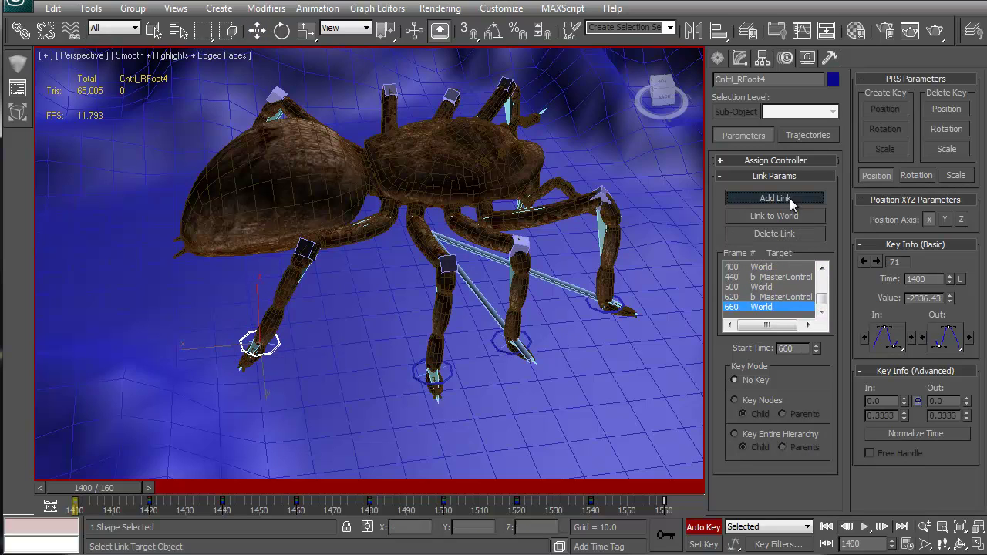
pyautogui.click(489, 308)
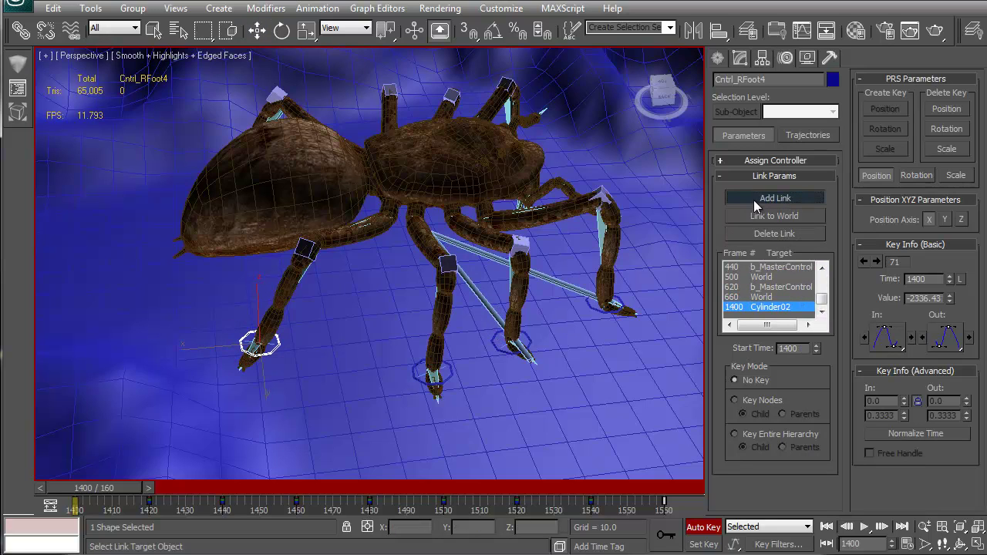
# Raise Cntrl_RFoot4 off the ground to about Z -48 at frame 1410 and by about 132 units at frame 1450.
pyautogui.moveTo(116, 485); pyautogui.dragTo(152, 488)
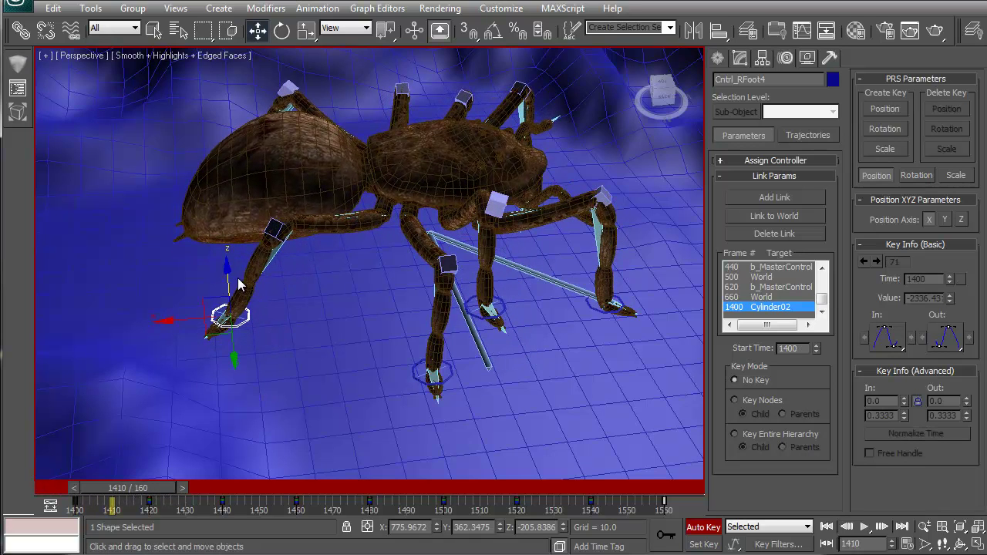
pyautogui.moveTo(229, 281); pyautogui.dragTo(224, 243)
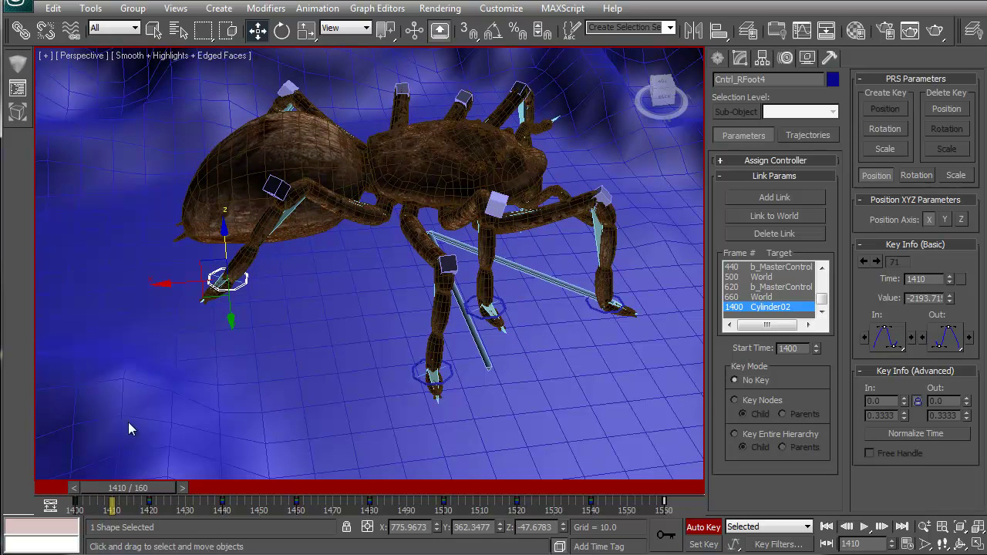
pyautogui.moveTo(131, 487); pyautogui.dragTo(271, 497)
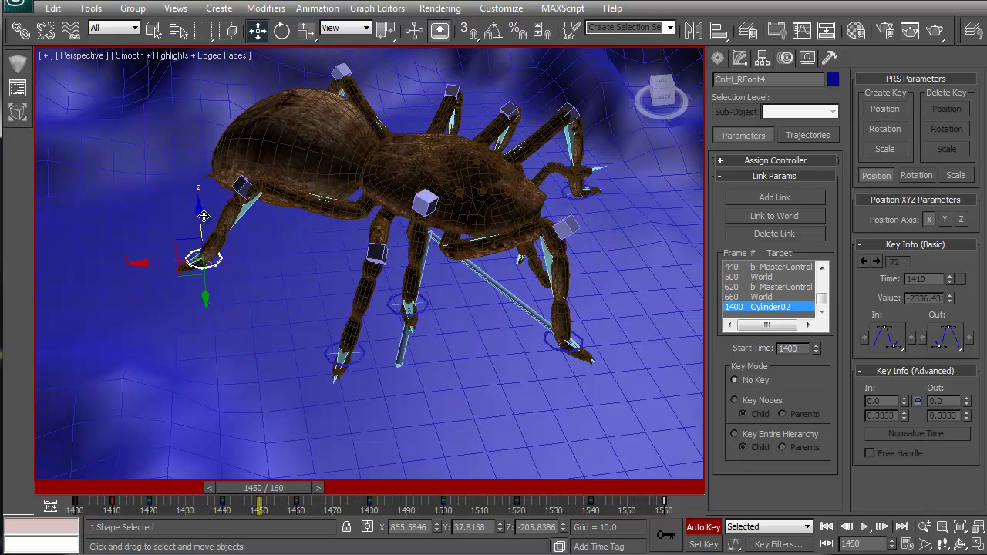
pyautogui.moveTo(204, 216); pyautogui.dragTo(195, 187)
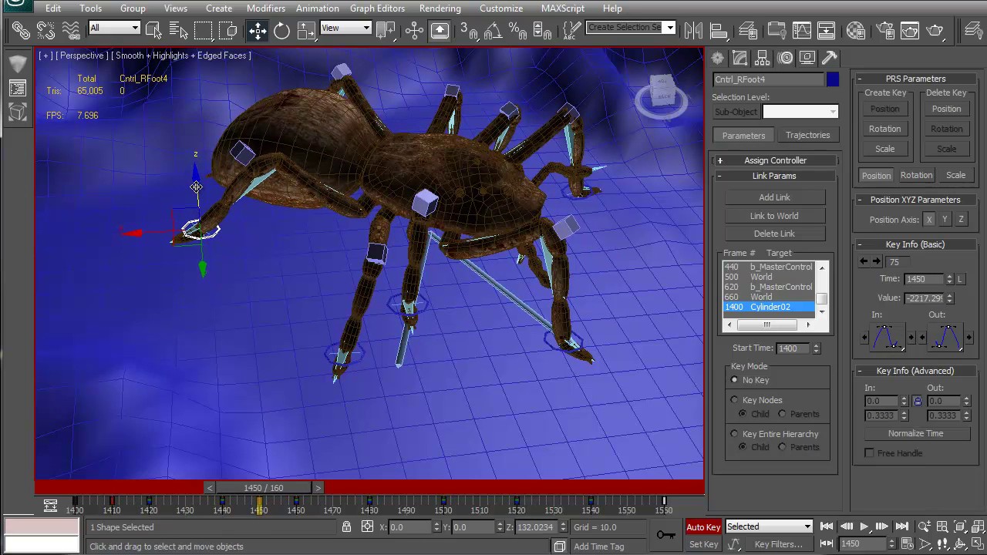
# Raise Cntrl_RFoot4 off the ground at frames 1490 and 1530, then play the animation from frame 1400.
pyautogui.moveTo(276, 498); pyautogui.dragTo(553, 503)
pyautogui.moveTo(406, 497); pyautogui.dragTo(46, 494)
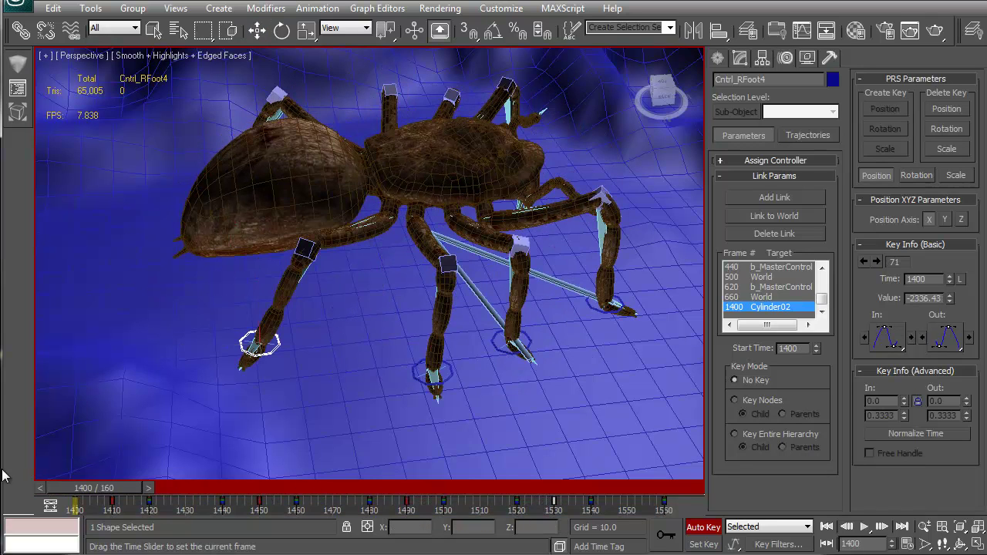
pyautogui.click(859, 526)
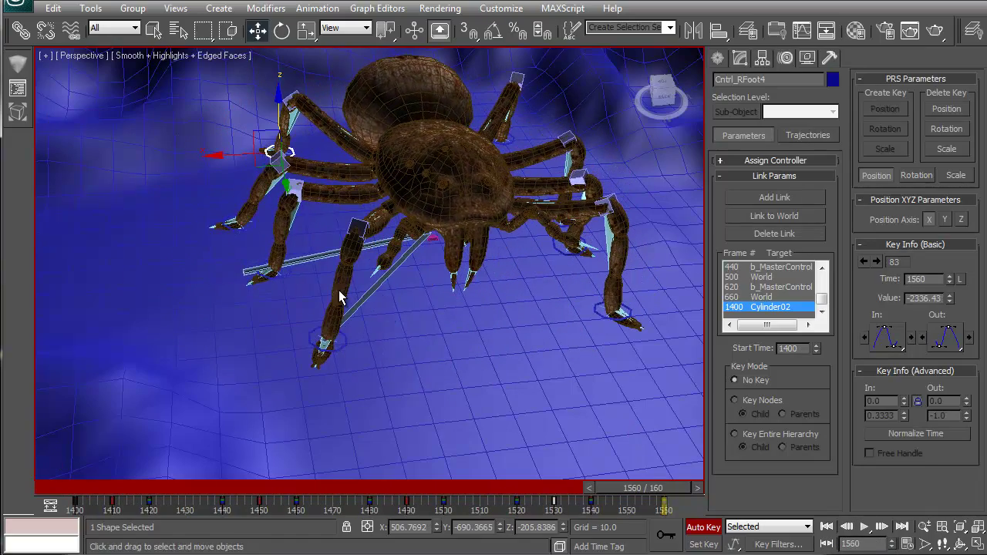
# Select the front left foot control Cntrl_LFoot1 and bring up the last entries of its link list.
pyautogui.keyDown('alt'); pyautogui.moveTo(339, 296); pyautogui.dragTo(486, 378, button='middle'); pyautogui.keyUp('alt')
pyautogui.click(360, 355)
pyautogui.scroll(-2, 830, 295)
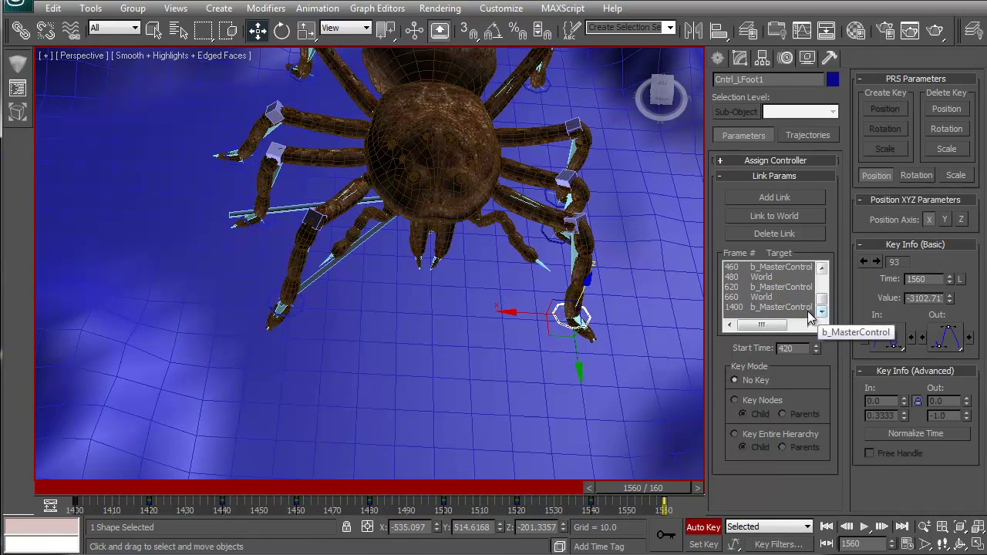
pyautogui.click(779, 307)
pyautogui.click(773, 232)
pyautogui.click(775, 198)
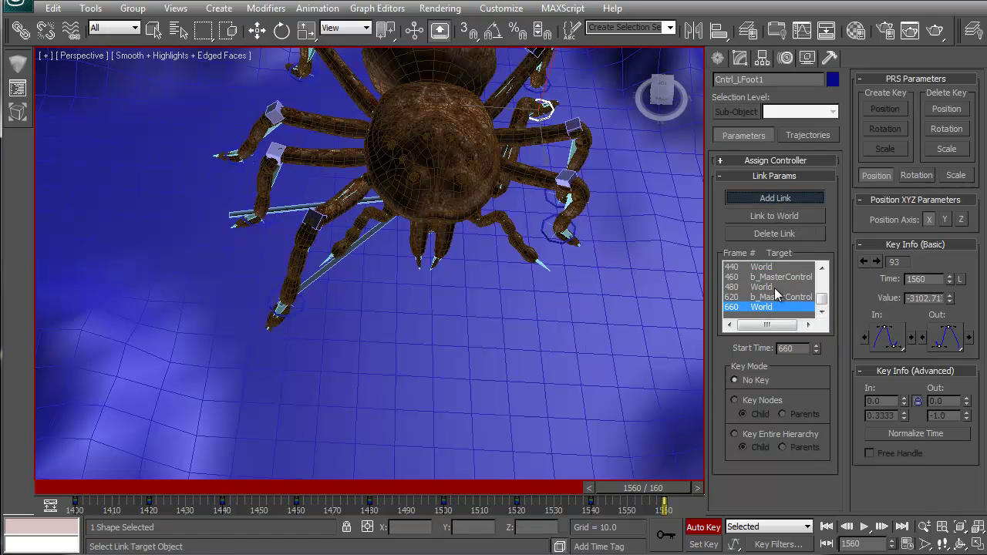
pyautogui.hotkey('ctrl', 'z')
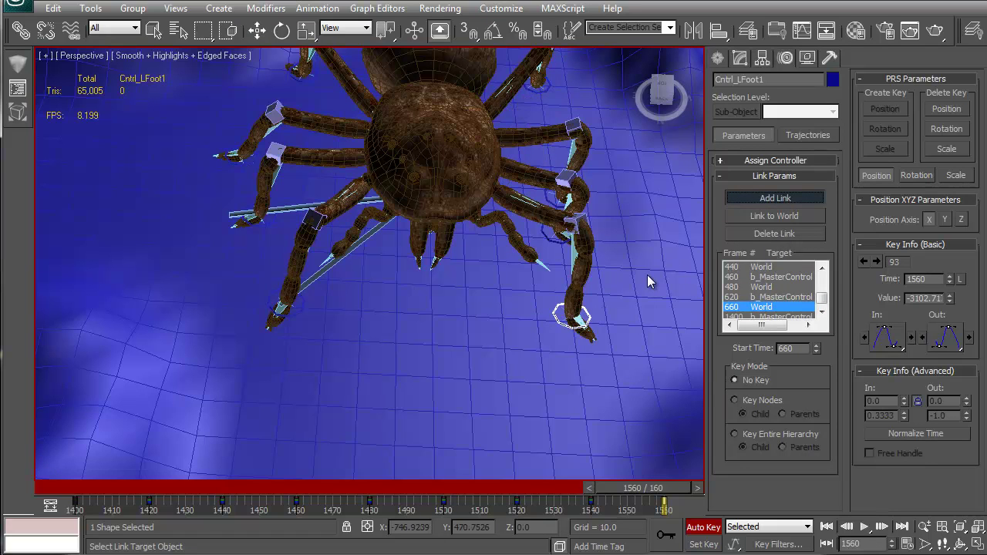
pyautogui.keyDown('alt'); pyautogui.moveTo(619, 298); pyautogui.dragTo(622, 293, button='middle'); pyautogui.keyUp('alt')
pyautogui.scroll(-1, 822, 307)
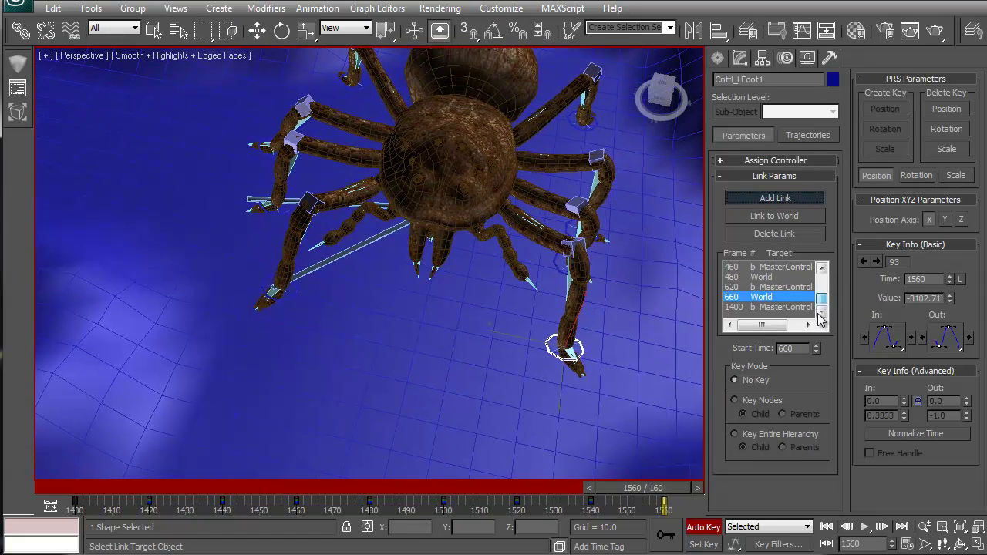
pyautogui.click(769, 308)
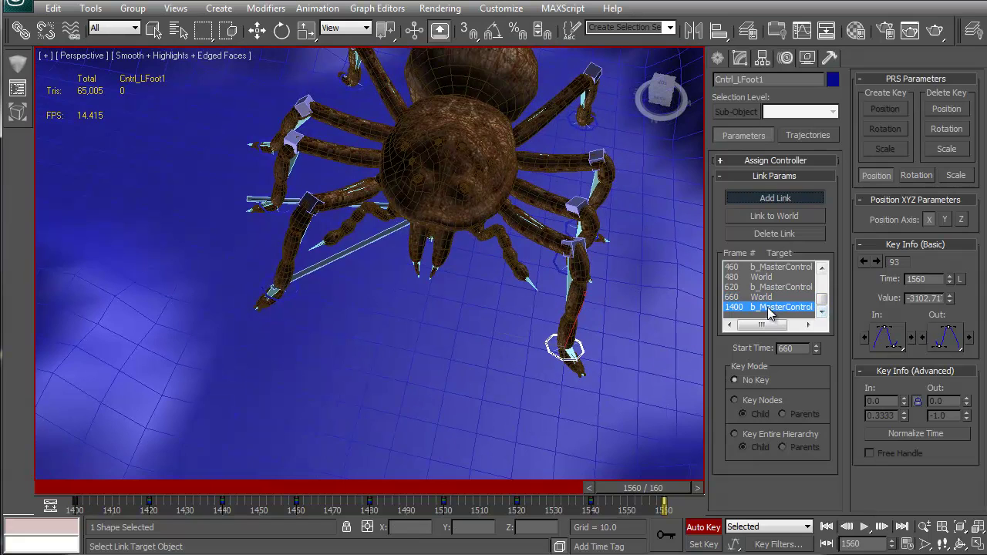
pyautogui.click(774, 200)
pyautogui.click(778, 234)
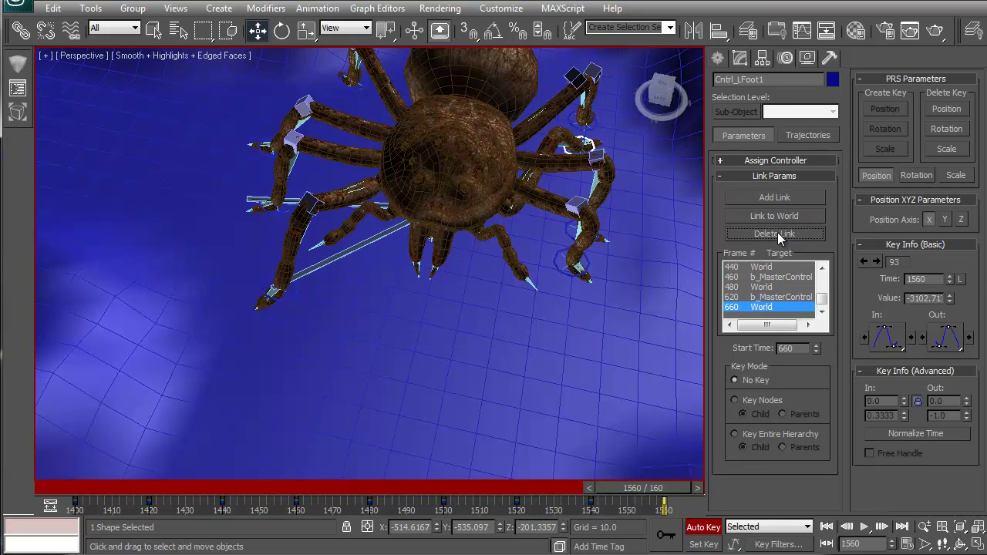
pyautogui.click(822, 313)
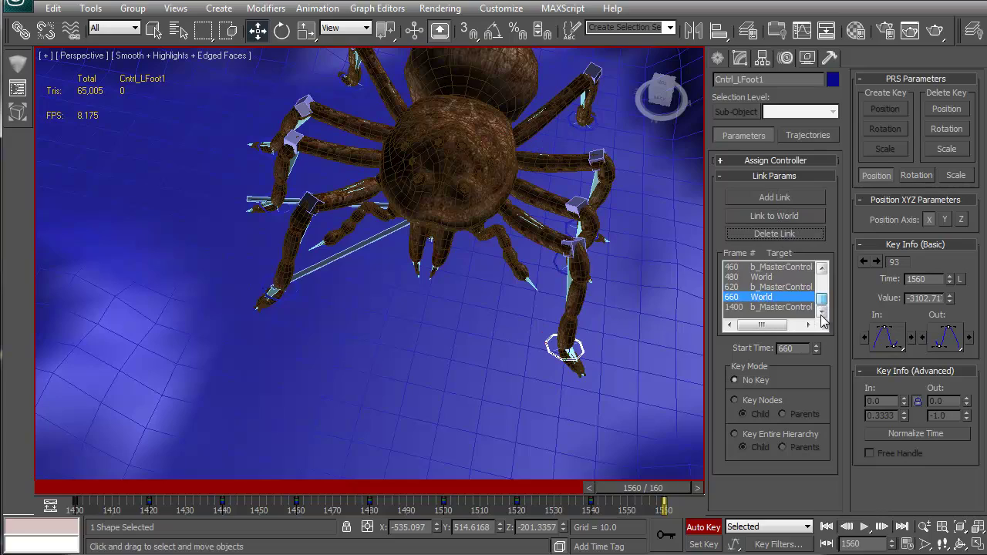
# Return to frame 1400 and replace Cntrl_LFoot1's frame-1400 link to b_MasterControl with a link to Cylinder02.
pyautogui.moveTo(671, 488); pyautogui.dragTo(115, 488)
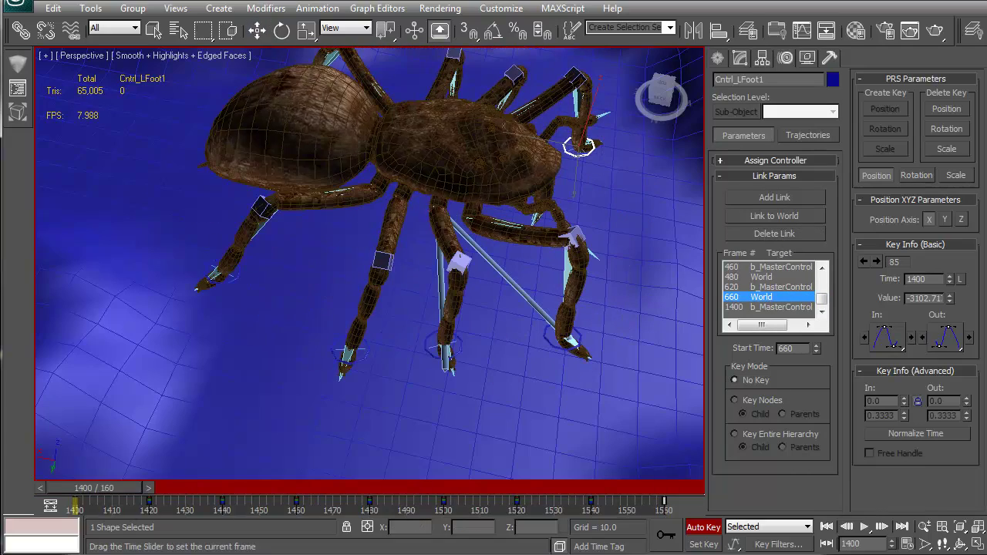
pyautogui.keyDown('alt'); pyautogui.moveTo(442, 329); pyautogui.dragTo(533, 279, button='middle'); pyautogui.keyUp('alt')
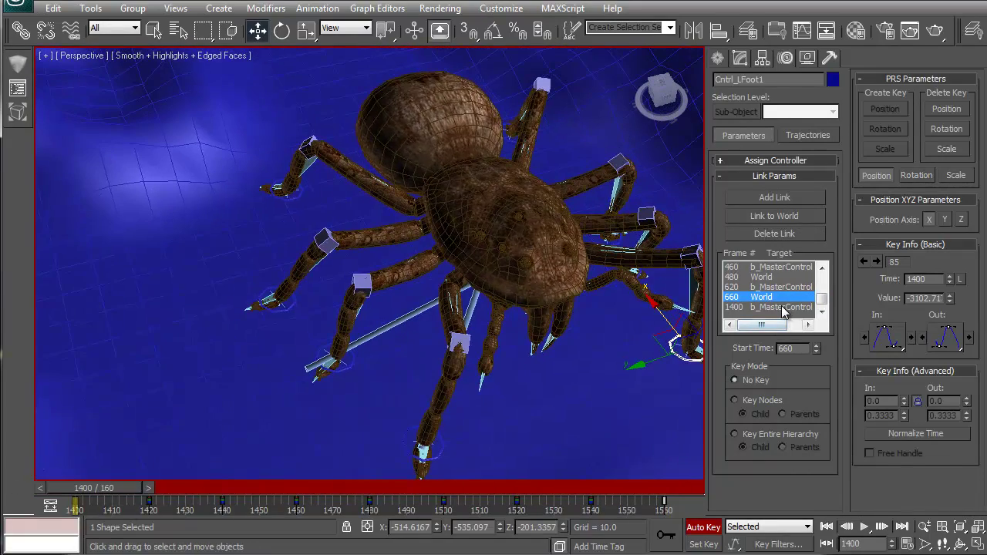
pyautogui.click(779, 307)
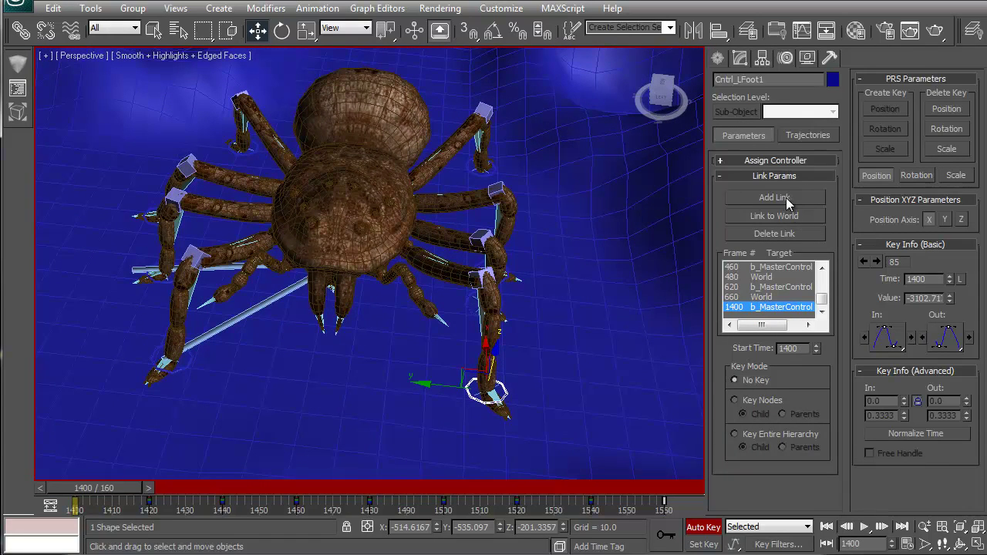
pyautogui.click(788, 233)
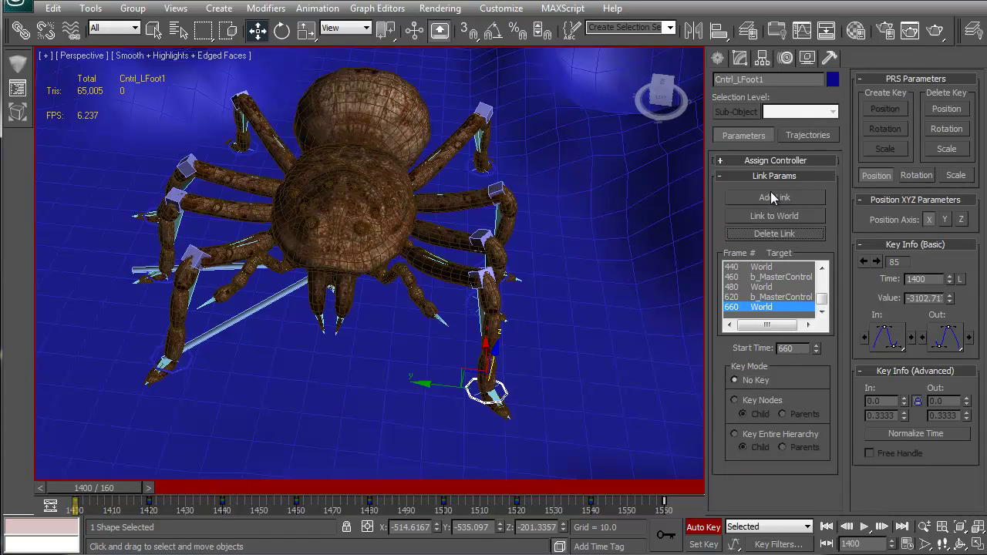
pyautogui.click(774, 198)
pyautogui.click(135, 269)
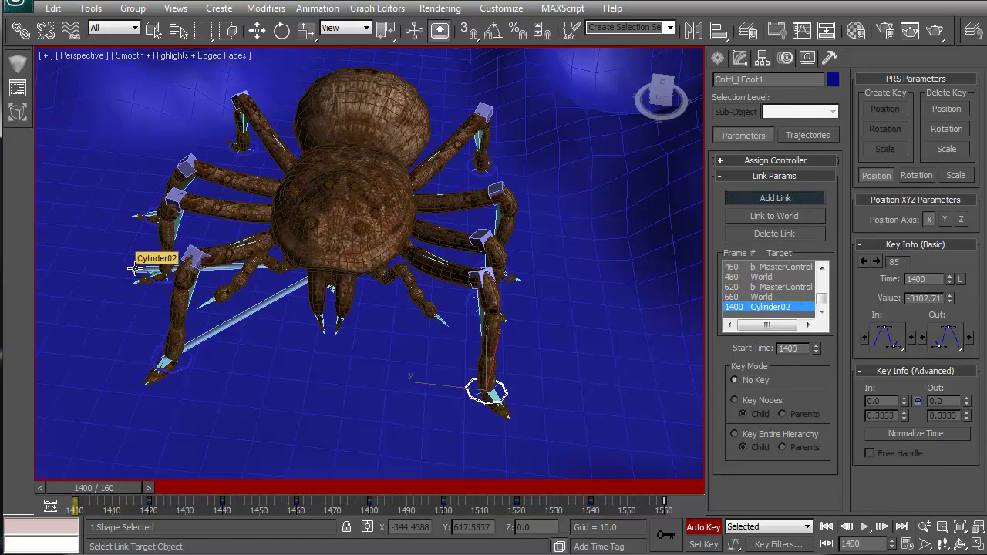
pyautogui.click(802, 198)
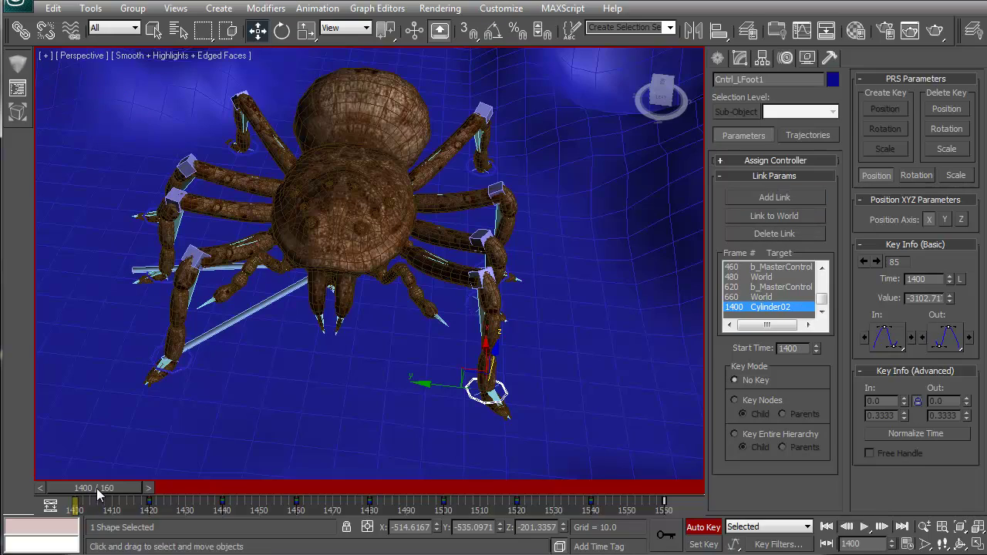
pyautogui.moveTo(96, 489); pyautogui.dragTo(75, 489)
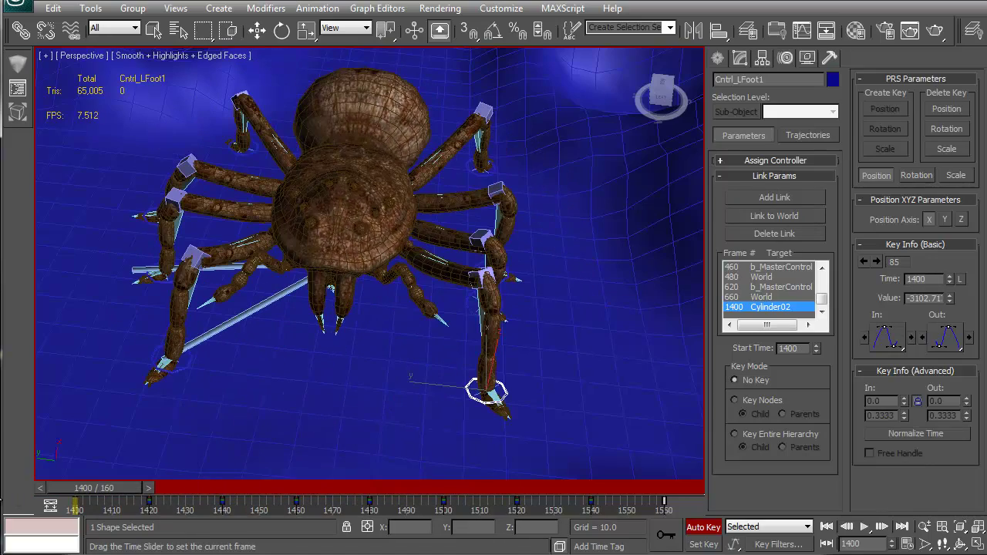
# Select Cntrl_LFoot2 and replace its frame-1400 link to b_MasterControl with a link to Cylinder01.
pyautogui.keyDown('alt'); pyautogui.moveTo(486, 358); pyautogui.dragTo(476, 366, button='middle'); pyautogui.keyUp('alt')
pyautogui.click(482, 336)
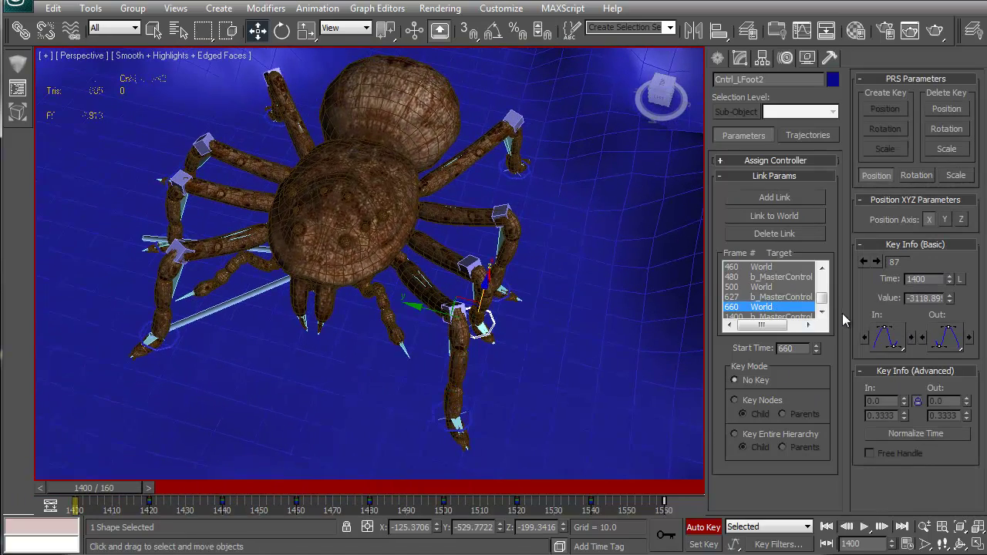
pyautogui.click(823, 310)
pyautogui.click(785, 306)
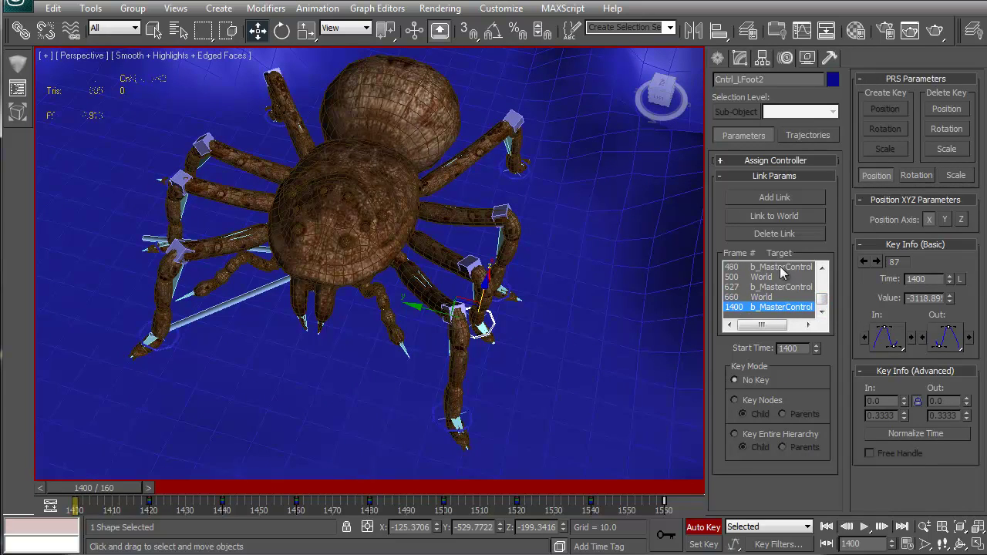
pyautogui.click(777, 236)
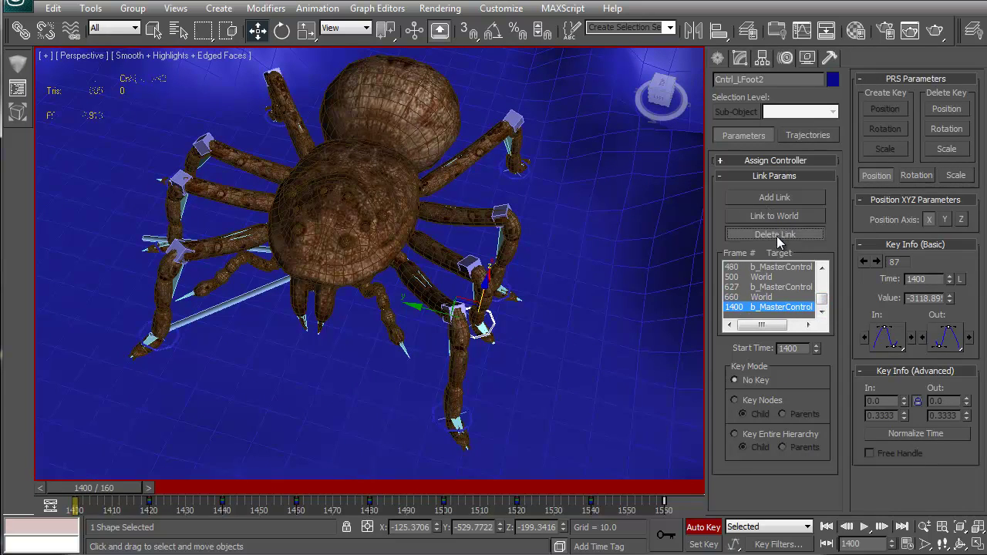
pyautogui.click(785, 194)
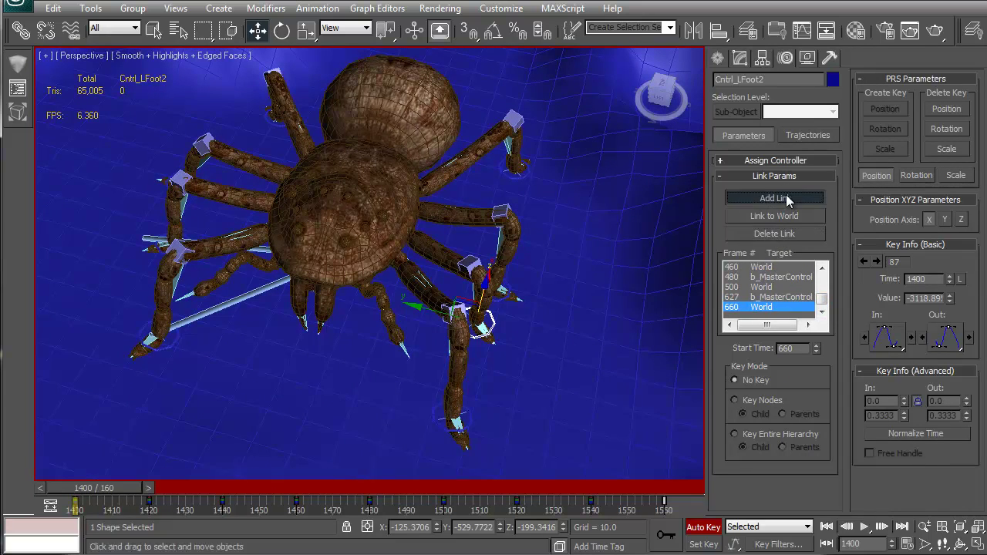
pyautogui.click(205, 313)
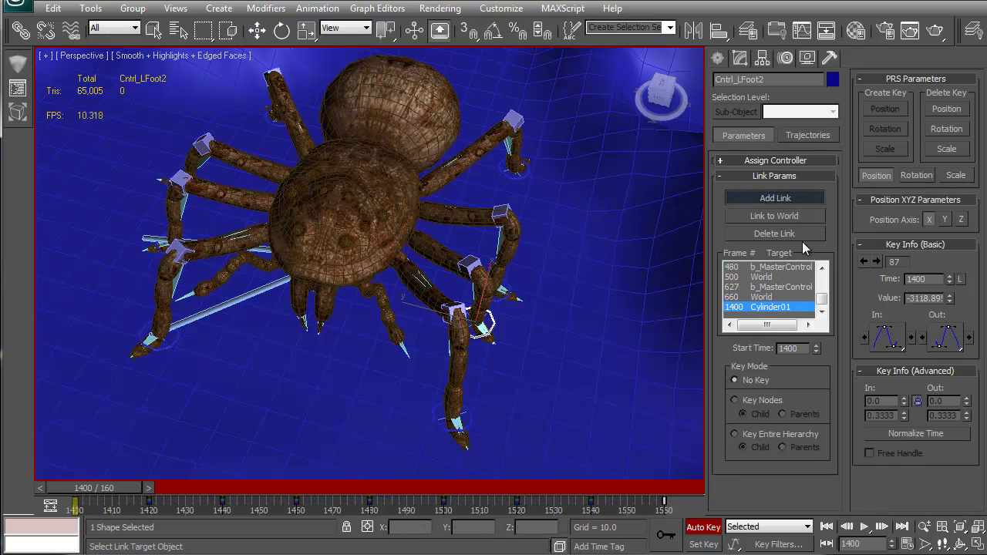
pyautogui.click(795, 199)
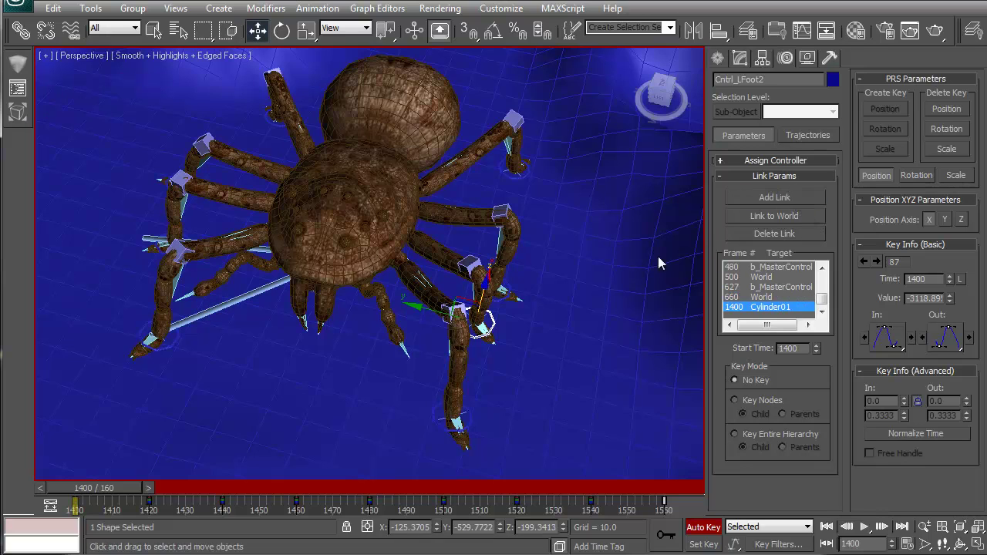
# Select Cntrl_LFoot3 and replace its frame-1400 link with a link to Cylinder02.
pyautogui.click(512, 298)
pyautogui.click(788, 233)
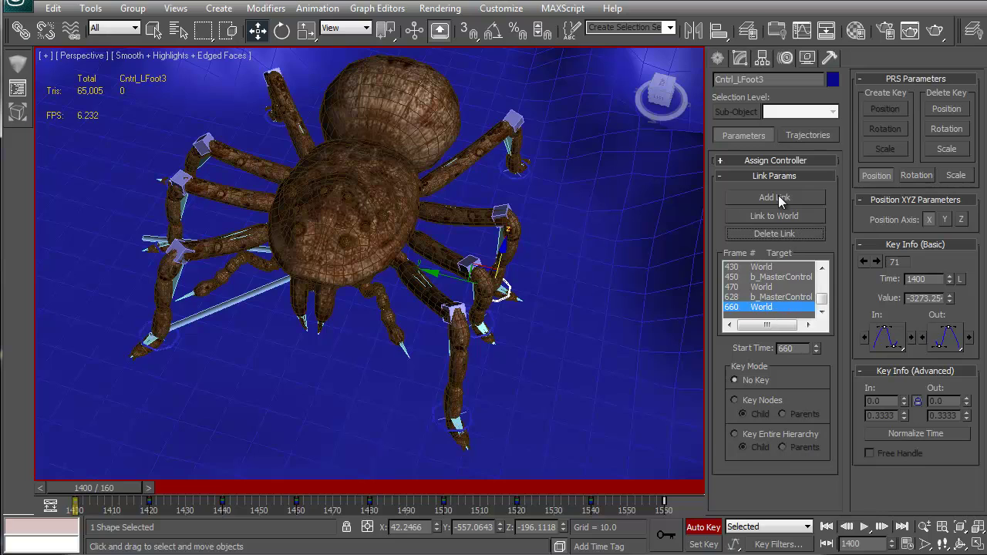
pyautogui.click(780, 199)
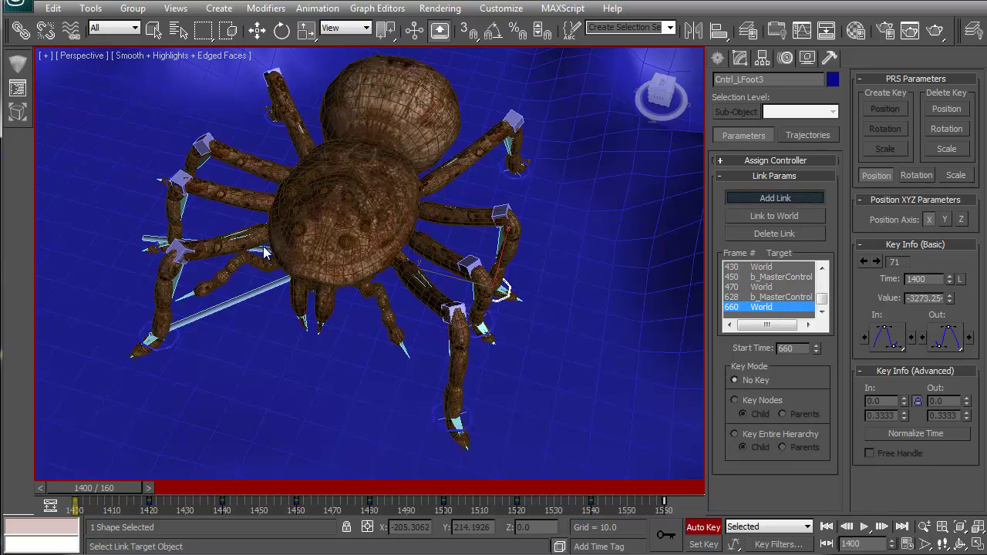
pyautogui.click(265, 248)
pyautogui.click(774, 200)
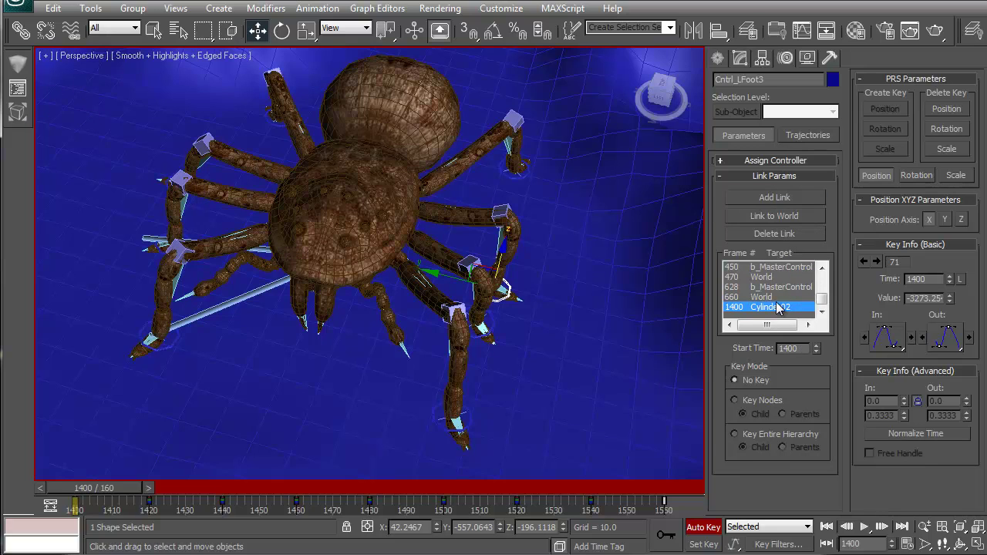
# Select Cntrl_LFoot4 and replace its frame-1400 link to b_MasterControl with a link to Cylinder01.
pyautogui.click(522, 181)
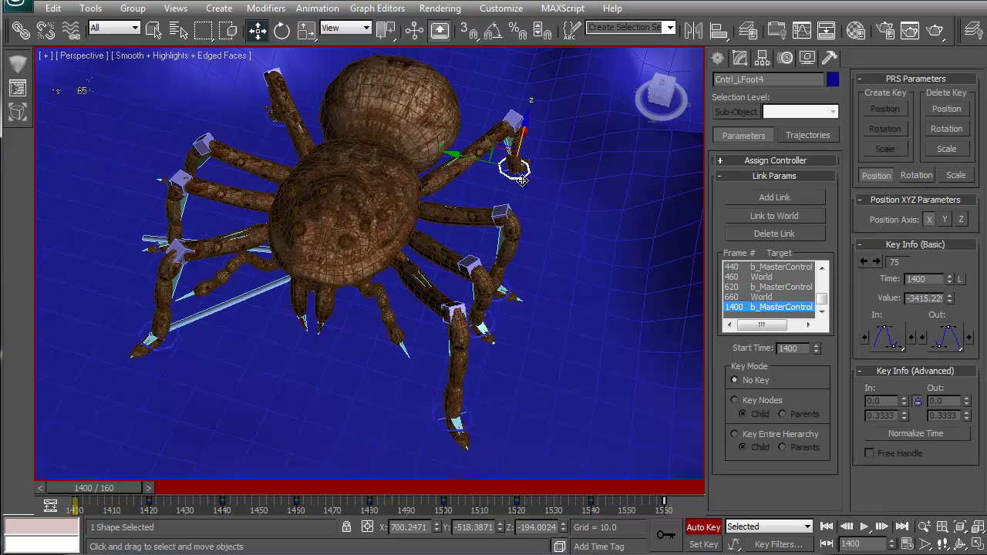
pyautogui.click(794, 235)
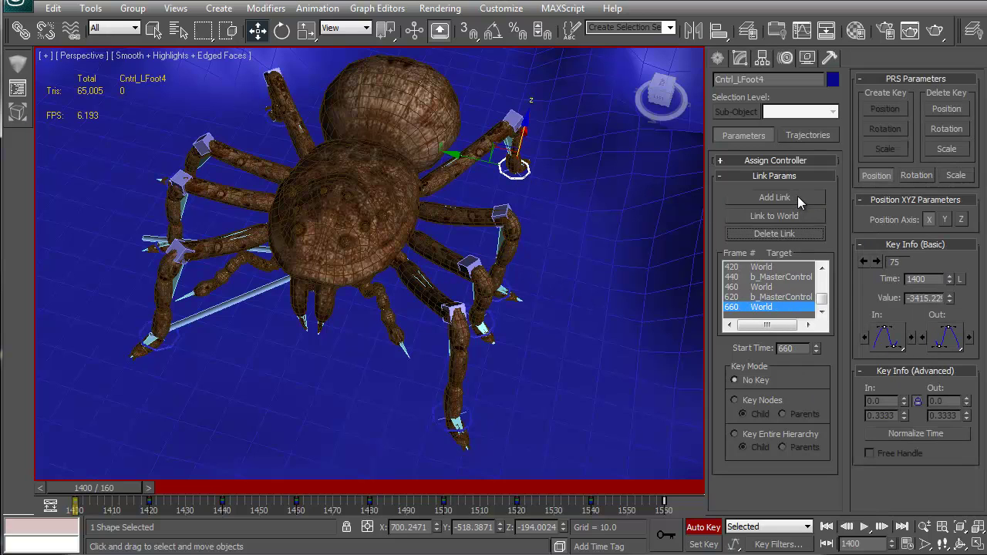
pyautogui.click(798, 194)
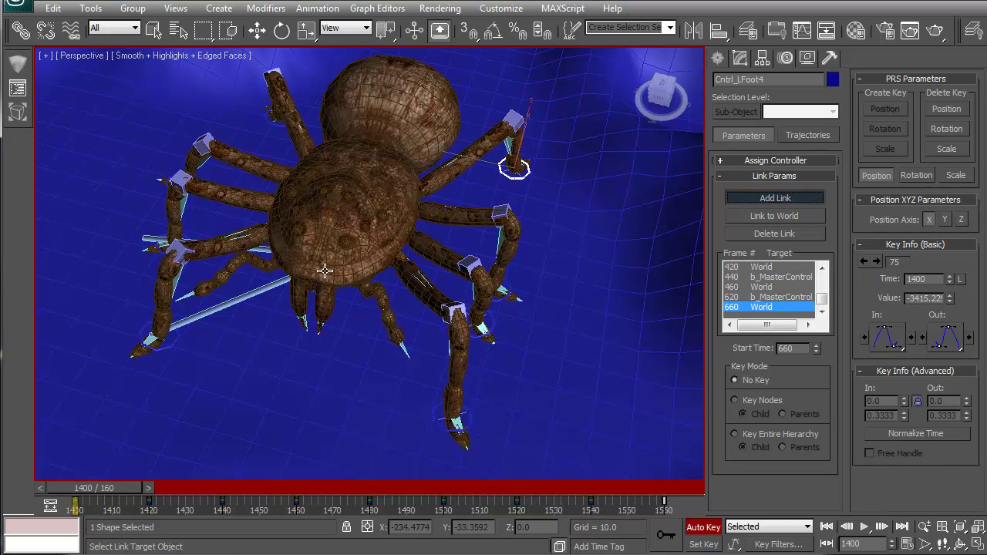
pyautogui.click(208, 312)
pyautogui.click(783, 203)
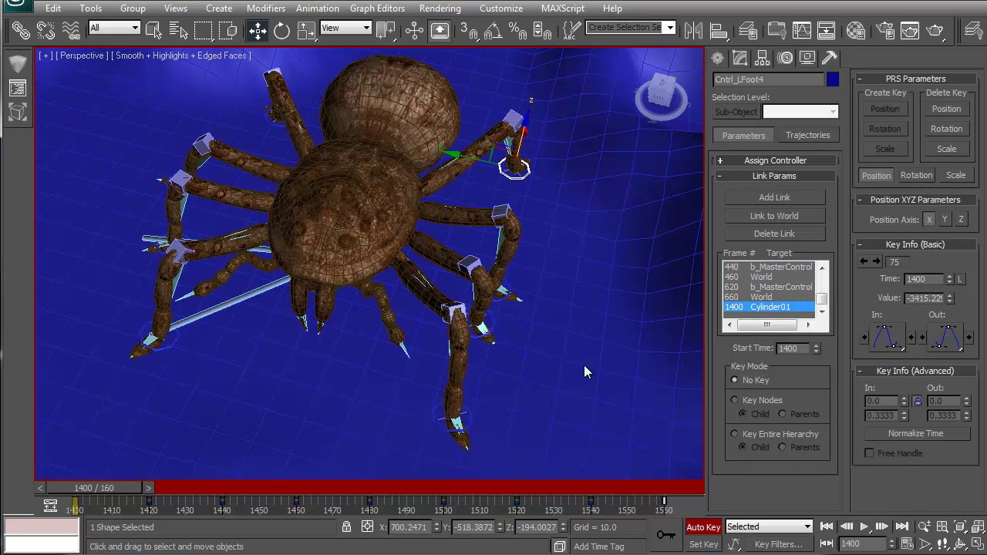
# Scrub the animation from frame 1400 to 1470 and examine how the linked left feet follow the rotating cylinders.
pyautogui.moveTo(93, 492); pyautogui.dragTo(294, 490)
pyautogui.moveTo(377, 487); pyautogui.dragTo(80, 510)
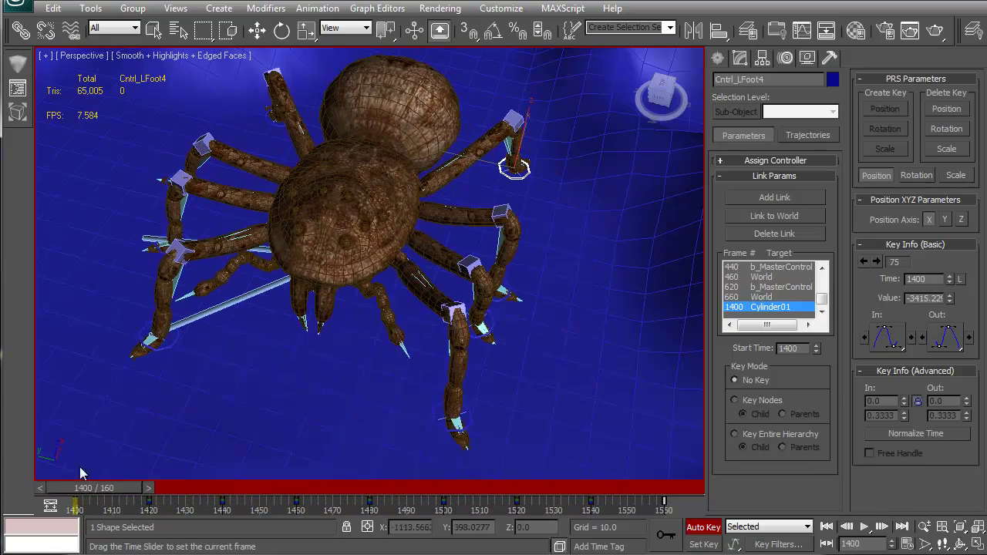
pyautogui.moveTo(80, 467); pyautogui.dragTo(336, 466)
pyautogui.keyDown('alt'); pyautogui.moveTo(253, 327); pyautogui.dragTo(454, 303, button='middle'); pyautogui.keyUp('alt')
pyautogui.keyDown('alt'); pyautogui.moveTo(516, 399); pyautogui.dragTo(480, 400, button='middle'); pyautogui.keyUp('alt')
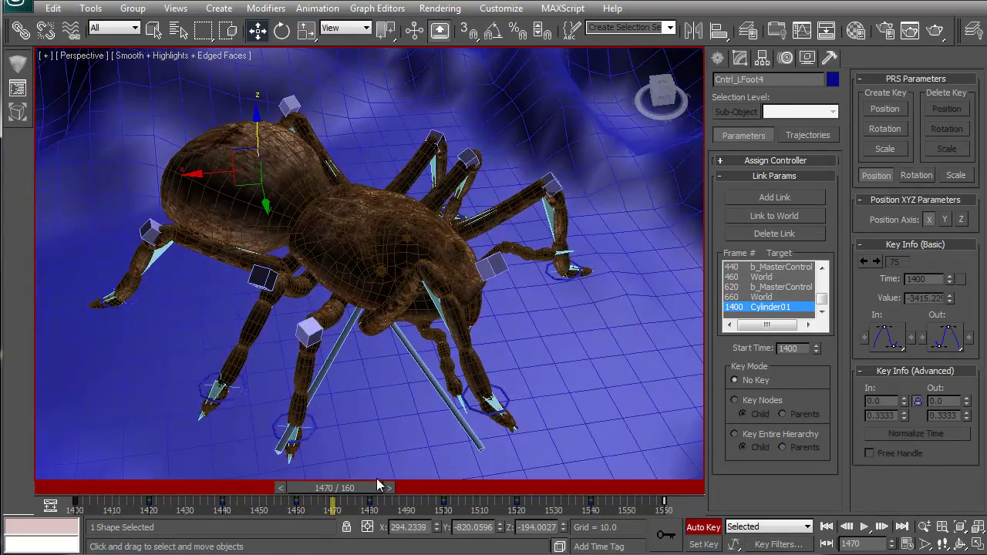
# Play and scrub the turn between frames 1400 and 1560, examining from several angles how the left feet follow the cylinders.
pyautogui.moveTo(360, 489); pyautogui.dragTo(28, 505)
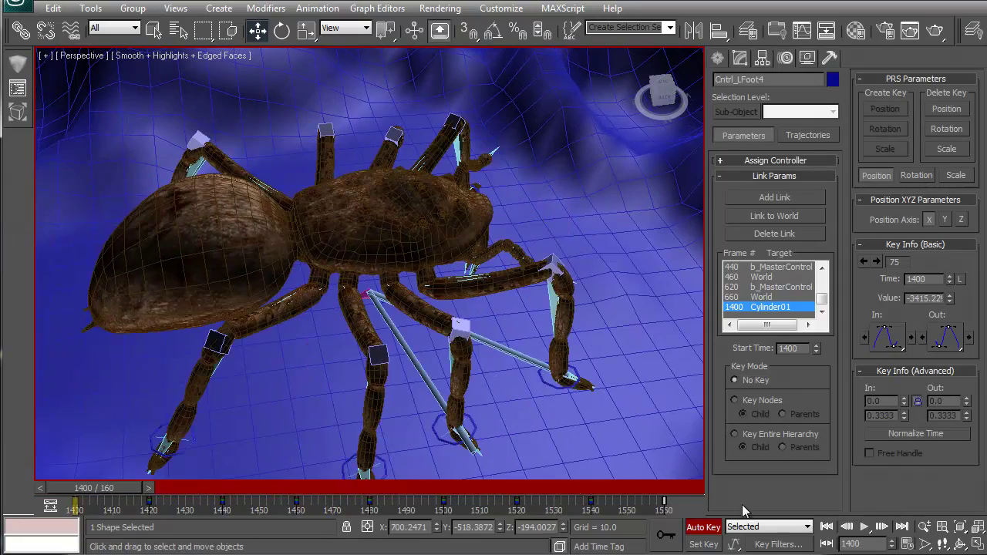
pyautogui.click(868, 528)
pyautogui.keyDown('alt'); pyautogui.moveTo(493, 297); pyautogui.dragTo(355, 367, button='middle'); pyautogui.keyUp('alt')
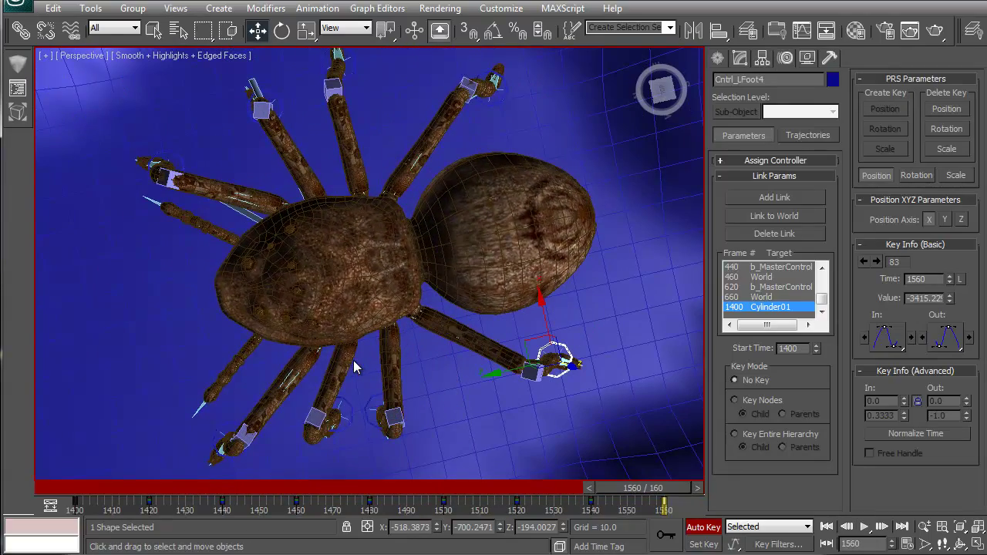
pyautogui.keyDown('alt'); pyautogui.moveTo(266, 368); pyautogui.dragTo(362, 280, button='middle'); pyautogui.keyUp('alt')
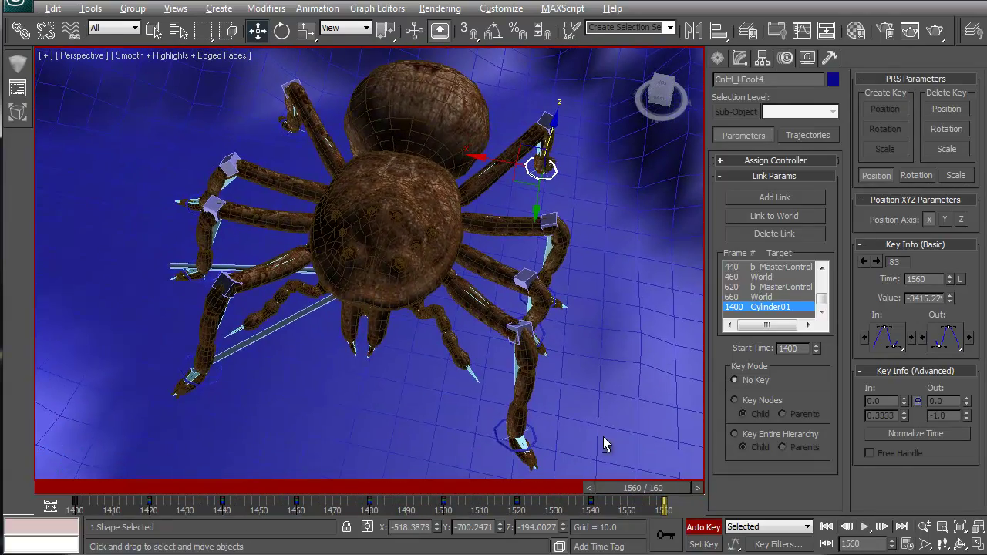
pyautogui.keyDown('alt'); pyautogui.moveTo(606, 443); pyautogui.dragTo(609, 422, button='middle'); pyautogui.keyUp('alt')
pyautogui.moveTo(632, 494); pyautogui.dragTo(549, 532)
pyautogui.press('w')
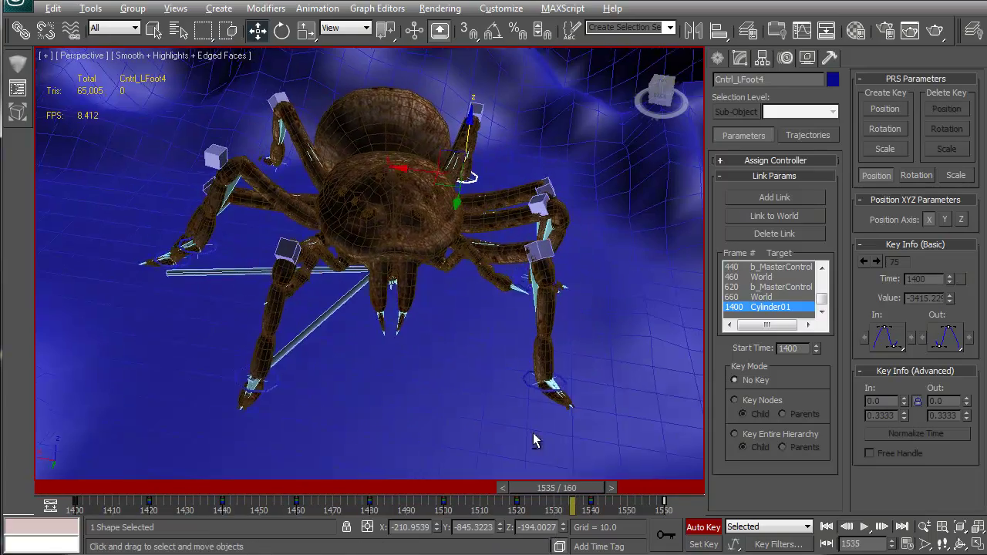
pyautogui.keyDown('alt'); pyautogui.moveTo(535, 439); pyautogui.dragTo(453, 433, button='middle'); pyautogui.keyUp('alt')
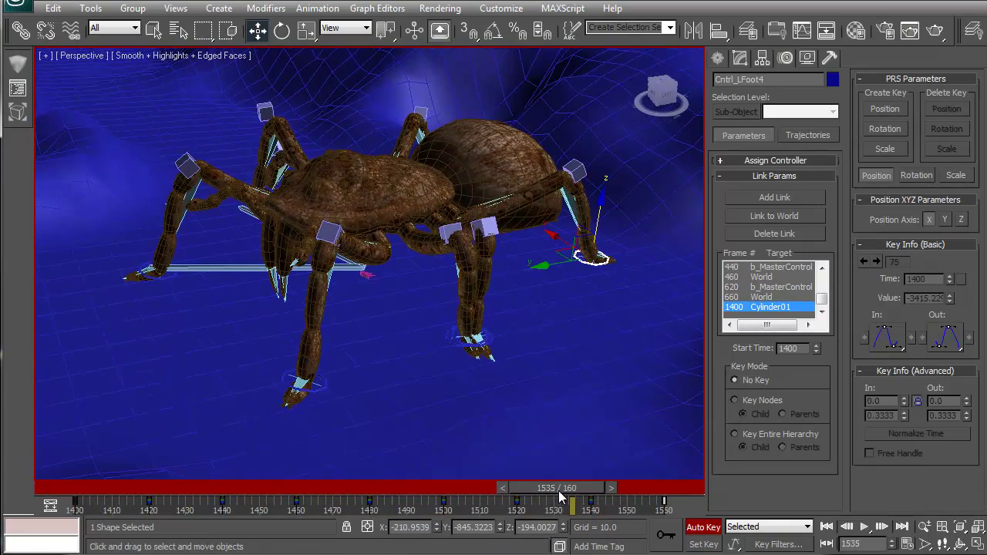
pyautogui.press('7')
# At frame 1410, select the Cntrl_LFoot1 and Cntrl_LFoot3 foot controls and raise them together off the ground along Z.
pyautogui.moveTo(560, 498); pyautogui.dragTo(132, 476)
pyautogui.press('w')
pyautogui.keyDown('alt'); pyautogui.moveTo(319, 453); pyautogui.dragTo(425, 411, button='middle'); pyautogui.keyUp('alt')
pyautogui.click(342, 407)
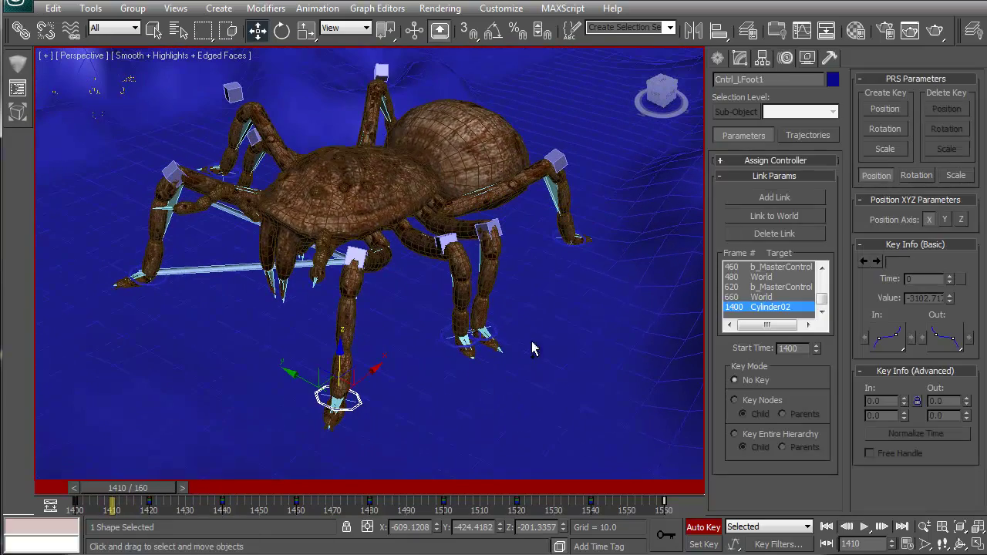
pyautogui.keyDown('ctrl'); pyautogui.click(494, 330); pyautogui.keyUp('ctrl')
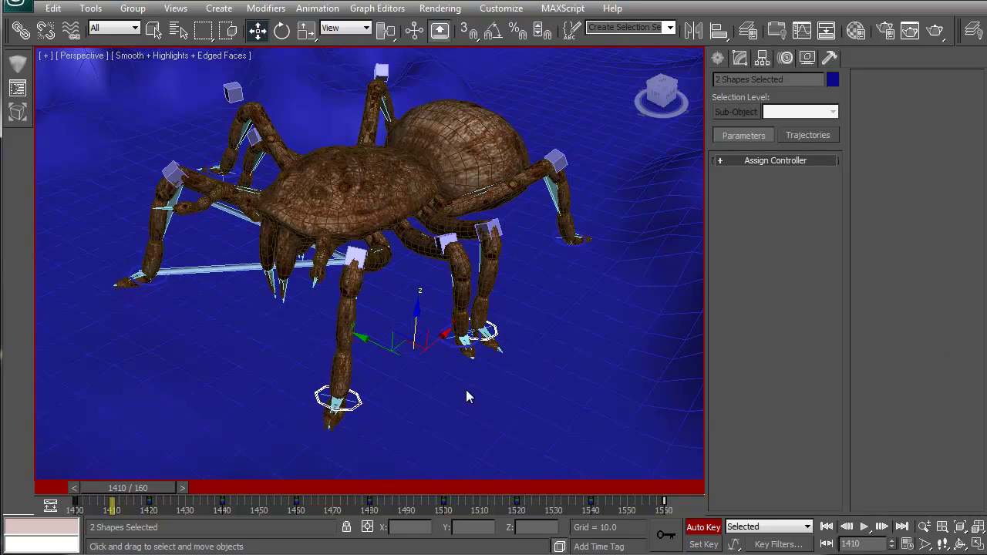
pyautogui.press('7')
pyautogui.moveTo(416, 327); pyautogui.dragTo(420, 295)
# Copy the raised key of these two foot controls from frame 1410 to frames 1450, 1490 and 1530.
pyautogui.moveTo(90, 513); pyautogui.dragTo(260, 505)
pyautogui.hotkey('ctrl', 'z')
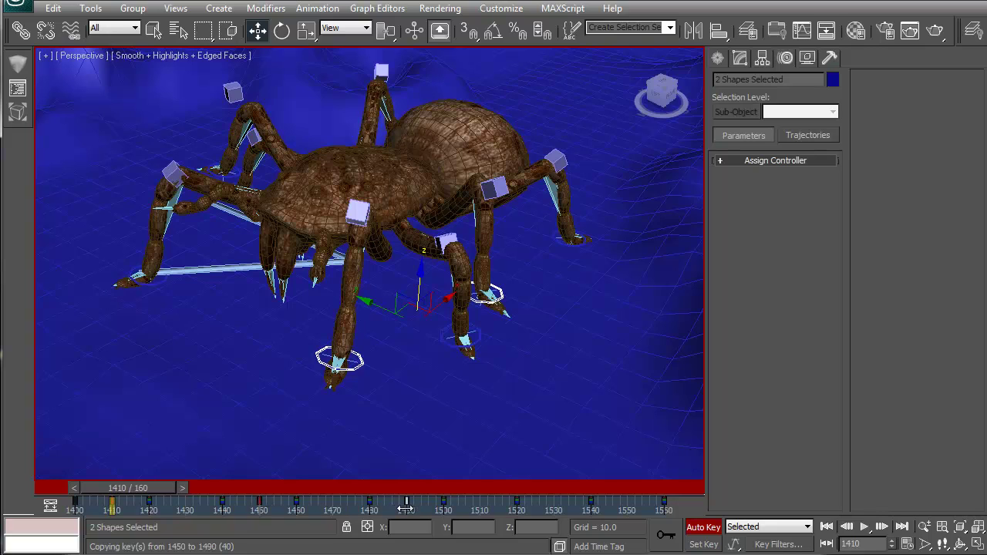
pyautogui.keyDown('shift'); pyautogui.moveTo(405, 505); pyautogui.dragTo(406, 505); pyautogui.keyUp('shift')
pyautogui.keyDown('shift'); pyautogui.moveTo(554, 505); pyautogui.dragTo(554, 506); pyautogui.keyUp('shift')
# At frame 1430, raise Cntrl_LFoot2 and Cntrl_LFoot4 along Z and copy that key to frames 1470, 1510 and 1550.
pyautogui.click(482, 337)
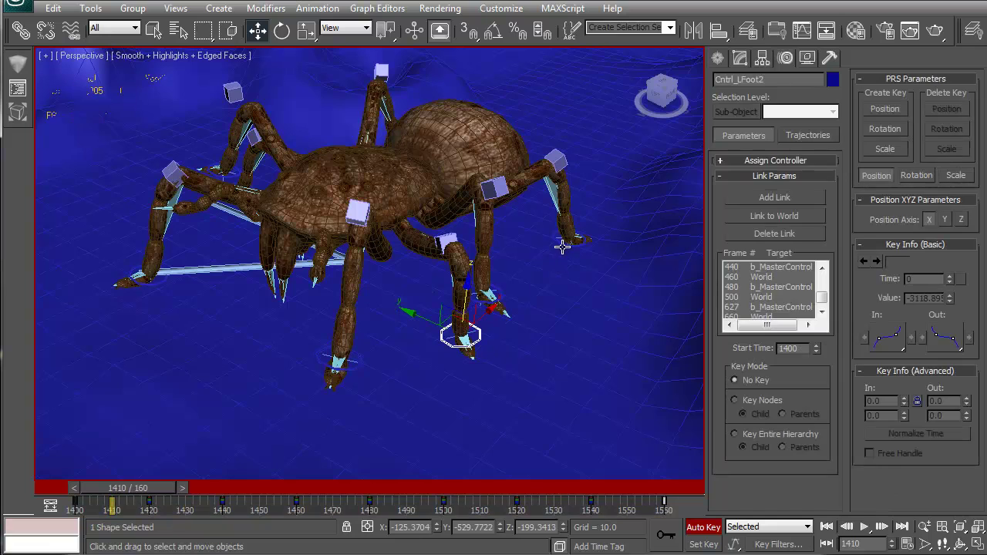
pyautogui.keyDown('ctrl'); pyautogui.click(561, 242); pyautogui.keyUp('ctrl')
pyautogui.press('7')
pyautogui.moveTo(161, 493); pyautogui.dragTo(228, 502)
pyautogui.press('w')
pyautogui.press('7')
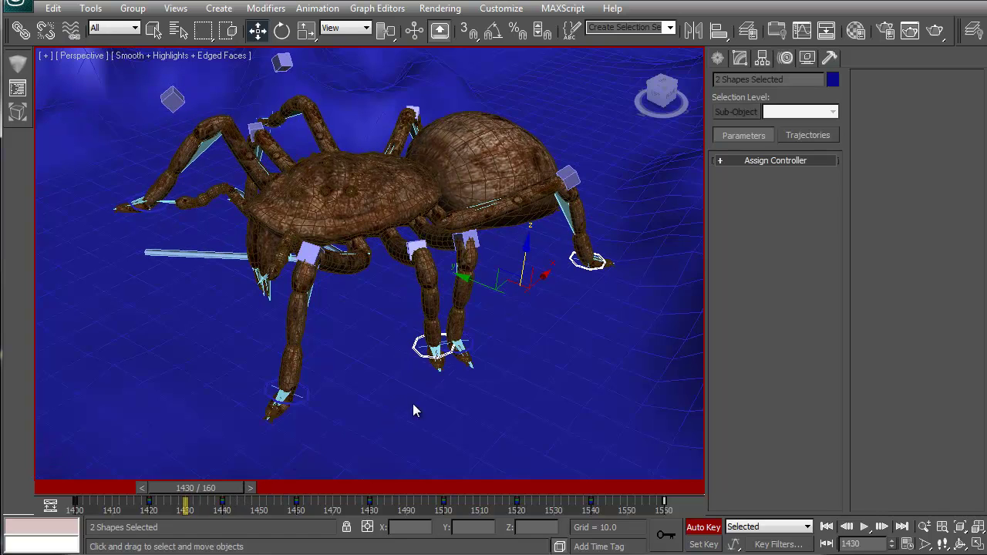
pyautogui.press('7')
pyautogui.moveTo(525, 252); pyautogui.dragTo(521, 212)
pyautogui.press('7')
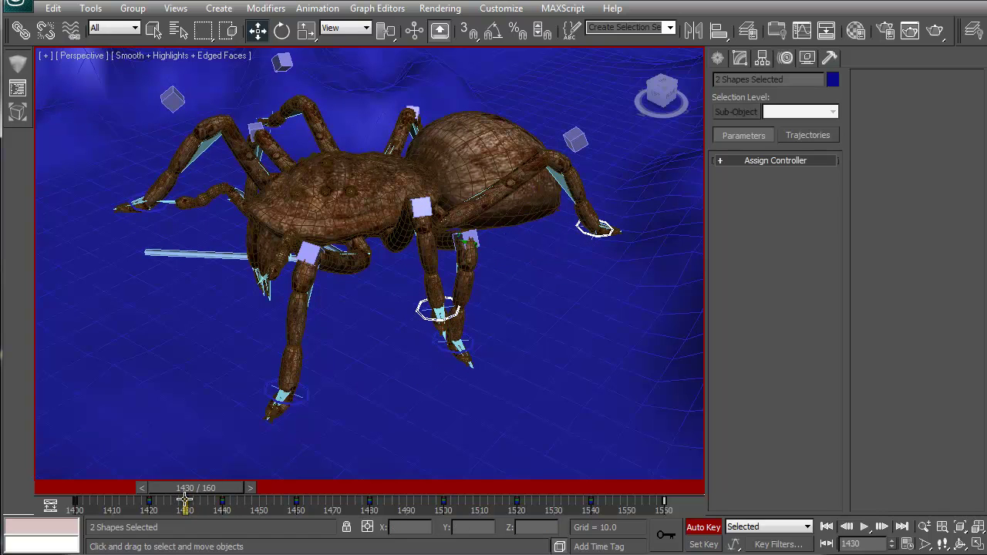
pyautogui.click(183, 507)
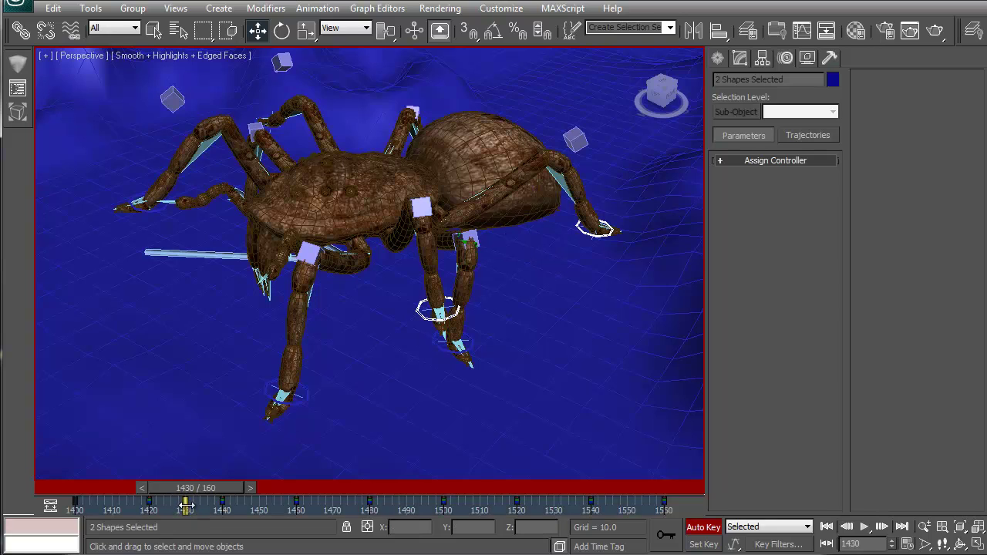
pyautogui.keyDown('shift'); pyautogui.moveTo(331, 500); pyautogui.dragTo(334, 501); pyautogui.keyUp('shift')
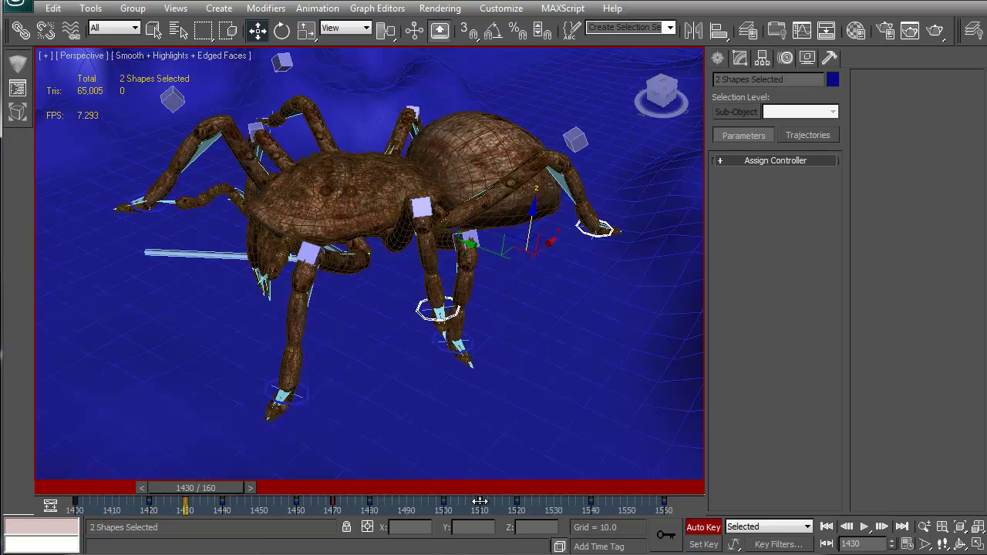
# Play back the turn from frame 1400 and examine the alternating left-foot steps from above and from the front.
pyautogui.click(827, 527)
pyautogui.click(864, 526)
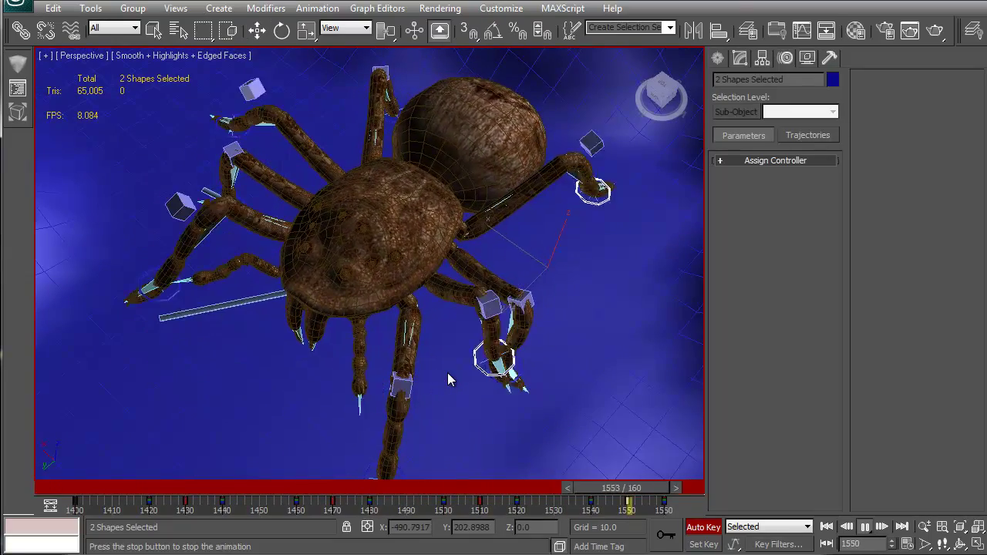
pyautogui.keyDown('alt'); pyautogui.moveTo(408, 379); pyautogui.dragTo(680, 457, button='middle'); pyautogui.keyUp('alt')
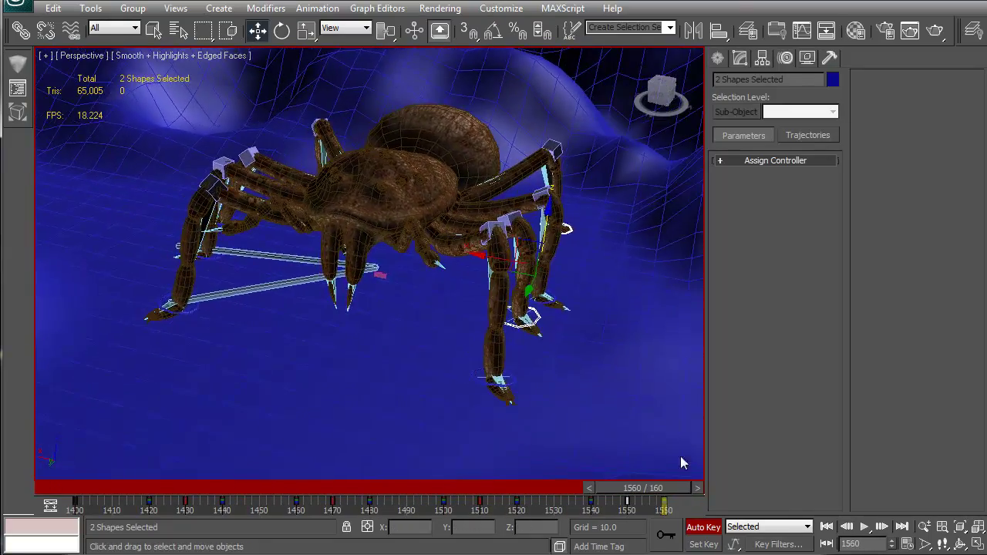
pyautogui.click(863, 527)
pyautogui.keyDown('alt'); pyautogui.moveTo(530, 322); pyautogui.dragTo(422, 303, button='middle'); pyautogui.keyUp('alt')
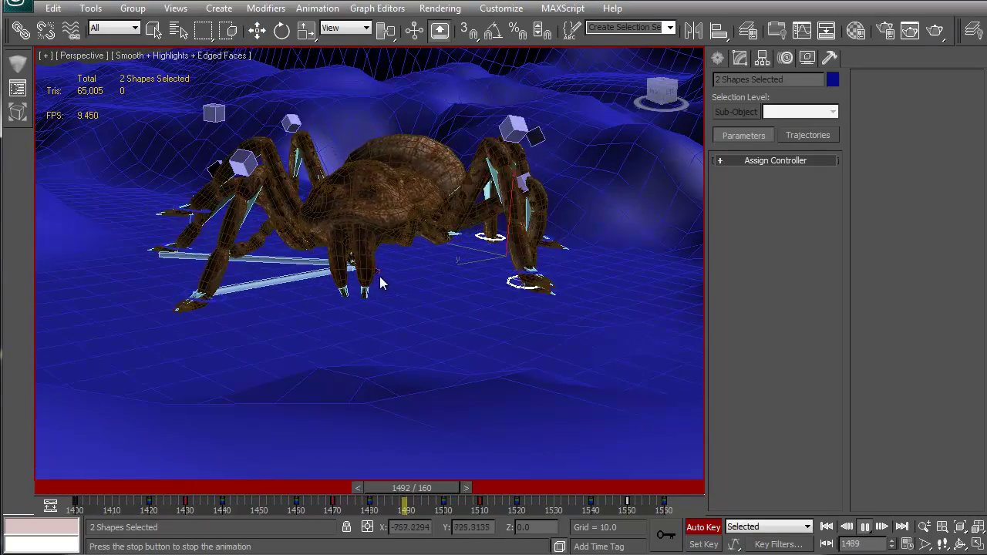
pyautogui.keyDown('alt'); pyautogui.moveTo(363, 209); pyautogui.dragTo(429, 222, button='middle'); pyautogui.keyUp('alt')
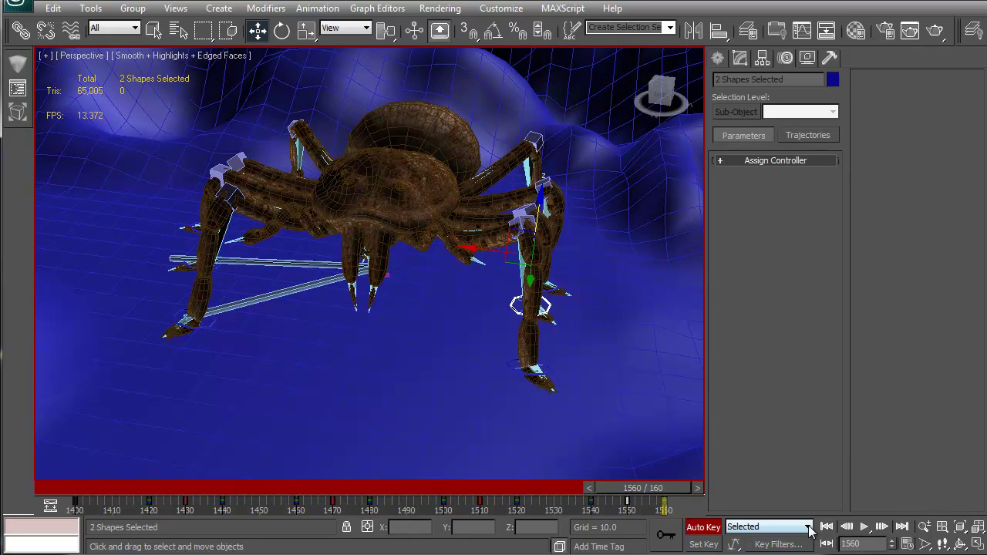
# Turn off Auto Key and select the b_root bone inside the spider's body.
pyautogui.click(705, 528)
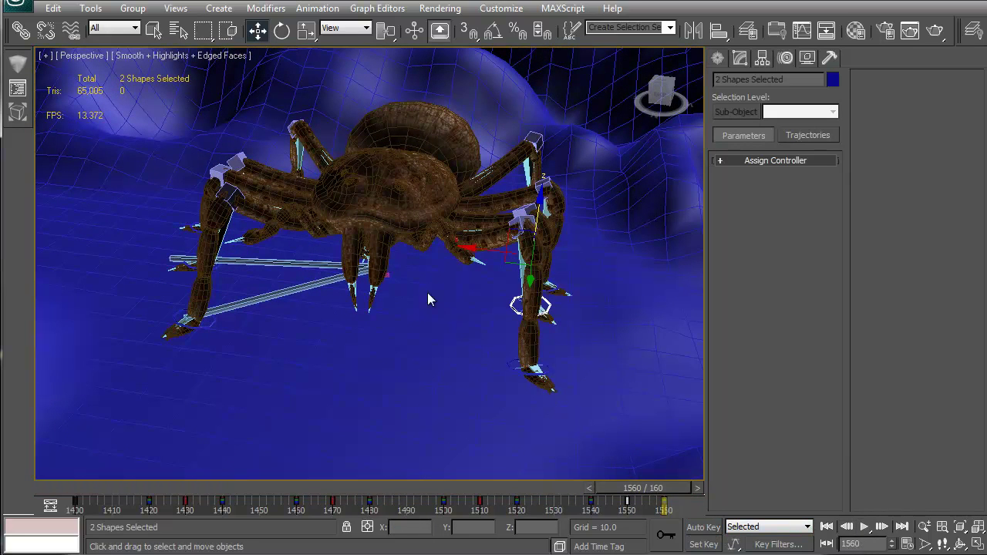
pyautogui.press('F3')
pyautogui.press('F3')
pyautogui.keyDown('alt'); pyautogui.moveTo(423, 243); pyautogui.dragTo(383, 221, button='middle'); pyautogui.keyUp('alt')
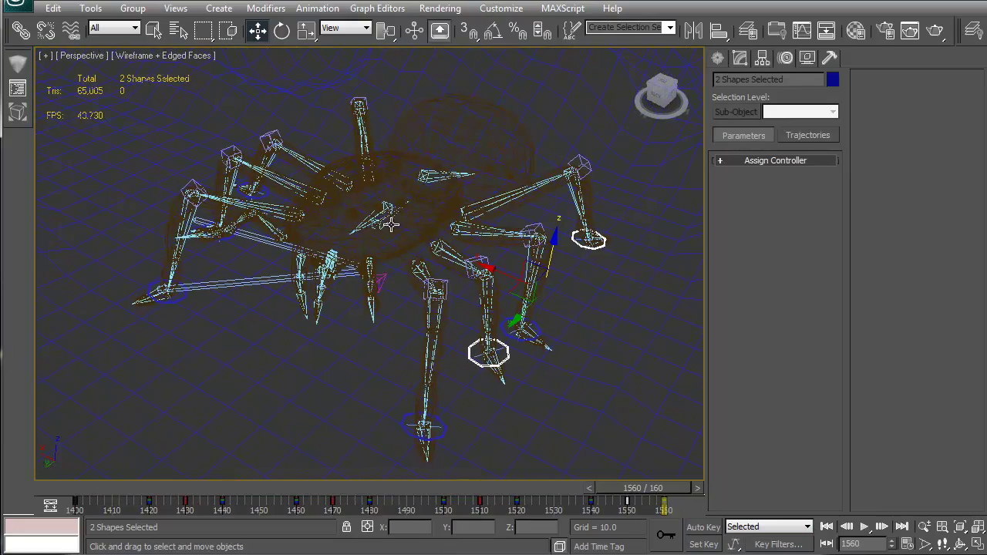
pyautogui.click(383, 225)
pyautogui.press('F3')
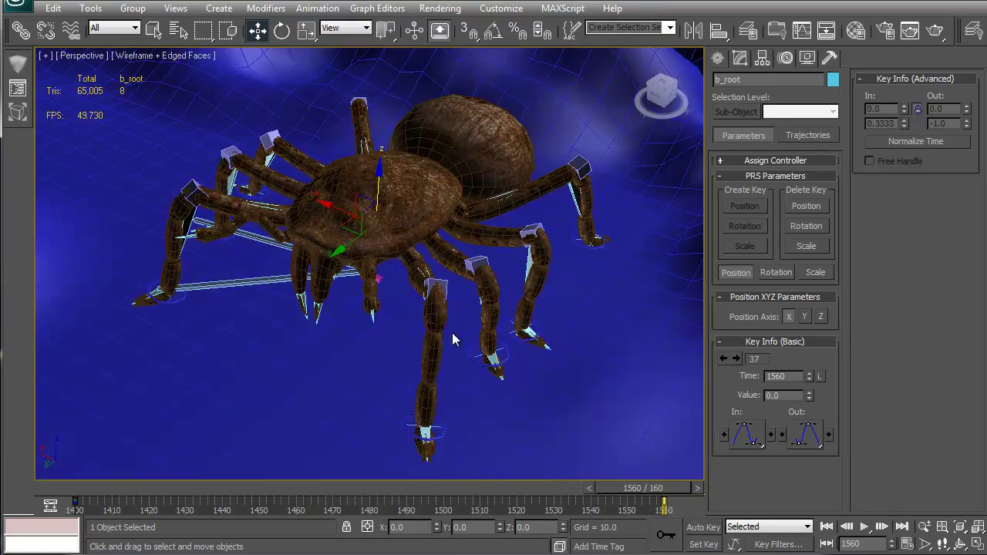
# Delete b_root's key at frame 1560.
pyautogui.press('F3')
pyautogui.keyDown('alt'); pyautogui.moveTo(453, 340); pyautogui.dragTo(605, 337, button='middle'); pyautogui.keyUp('alt')
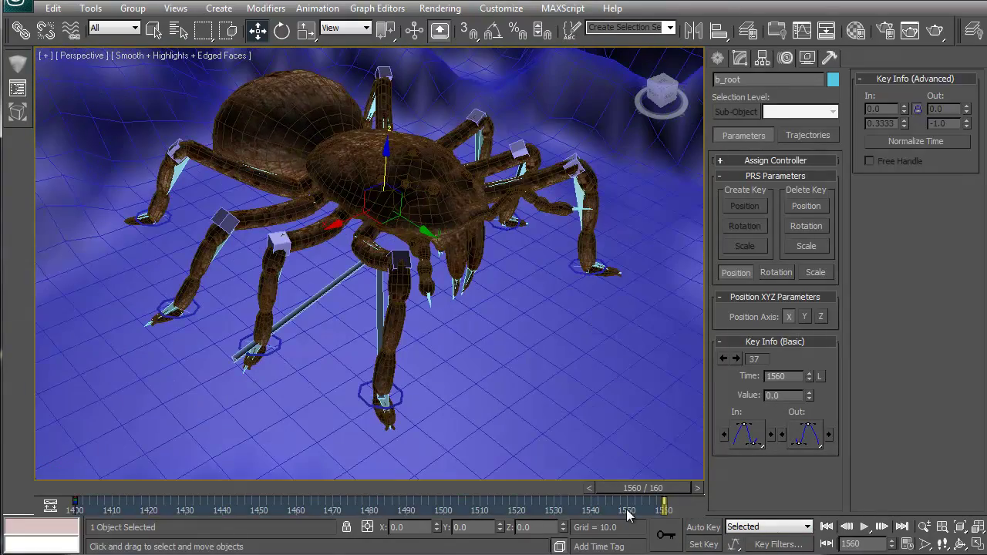
pyautogui.press('Delete')
pyautogui.keyDown('alt'); pyautogui.moveTo(579, 380); pyautogui.dragTo(413, 403, button='middle'); pyautogui.keyUp('alt')
# Play the turn again and examine the body and legs from above, in both wireframe and shaded display.
pyautogui.click(866, 532)
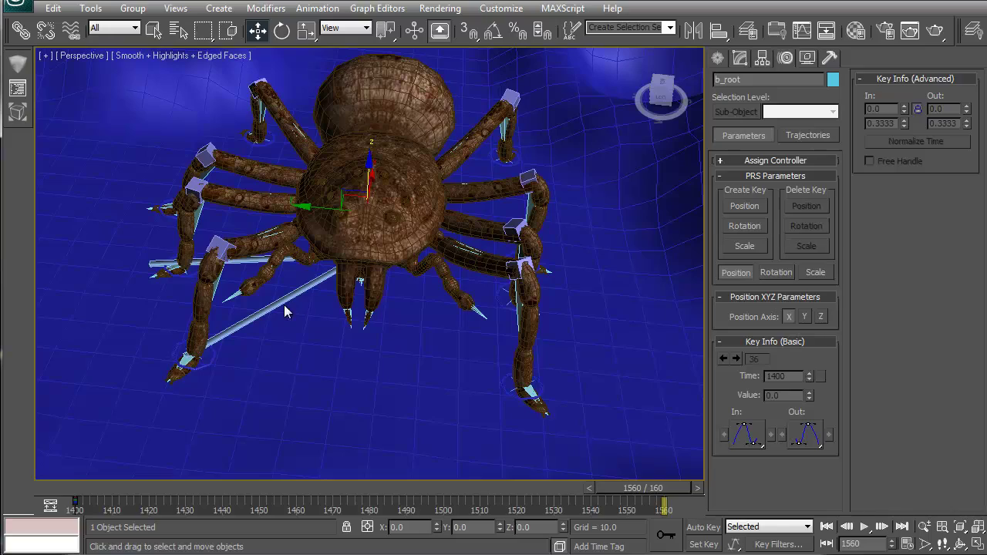
pyautogui.click(862, 529)
pyautogui.keyDown('alt'); pyautogui.moveTo(570, 300); pyautogui.dragTo(429, 341, button='middle'); pyautogui.keyUp('alt')
pyautogui.hotkey('alt', 'x')
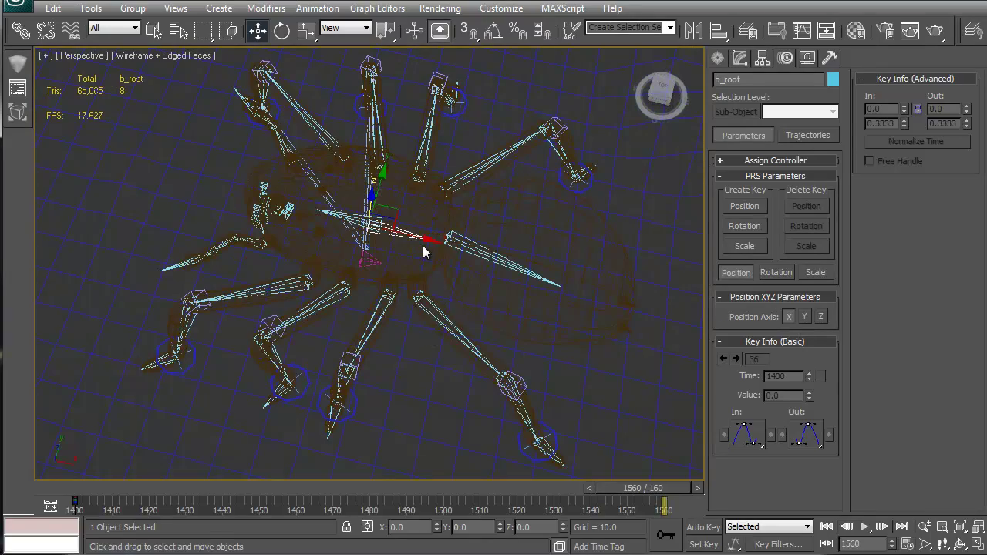
pyautogui.keyDown('alt'); pyautogui.moveTo(424, 252); pyautogui.dragTo(439, 311, button='middle'); pyautogui.keyUp('alt')
pyautogui.hotkey('alt', 'x')
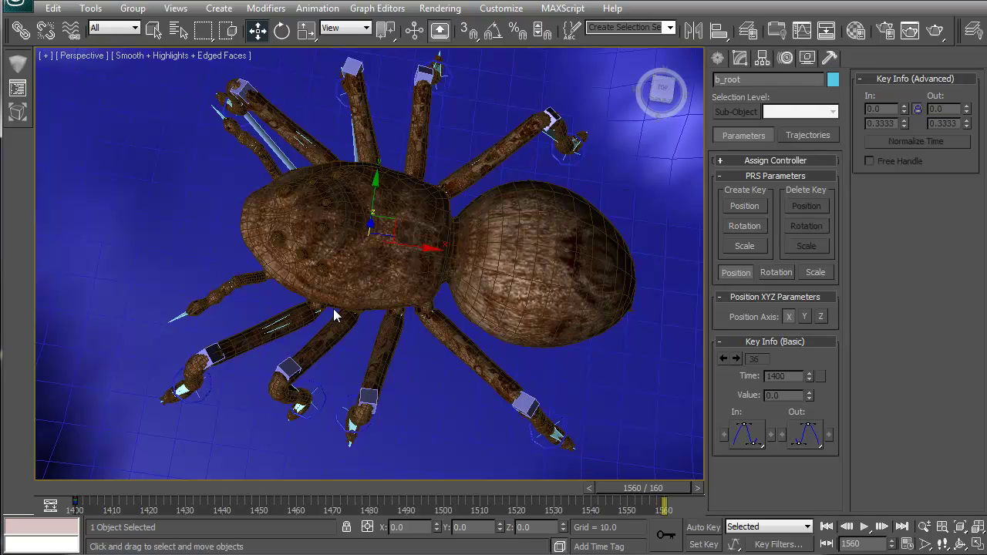
pyautogui.keyDown('alt'); pyautogui.moveTo(196, 256); pyautogui.dragTo(355, 231, button='middle'); pyautogui.keyUp('alt')
# Scrub back to frame 1554 and undo the deletion of b_root's key at frame 1560.
pyautogui.moveTo(656, 494); pyautogui.dragTo(624, 487)
pyautogui.press('w')
pyautogui.press('w')
pyautogui.keyDown('alt'); pyautogui.moveTo(385, 281); pyautogui.dragTo(386, 234, button='middle'); pyautogui.keyUp('alt')
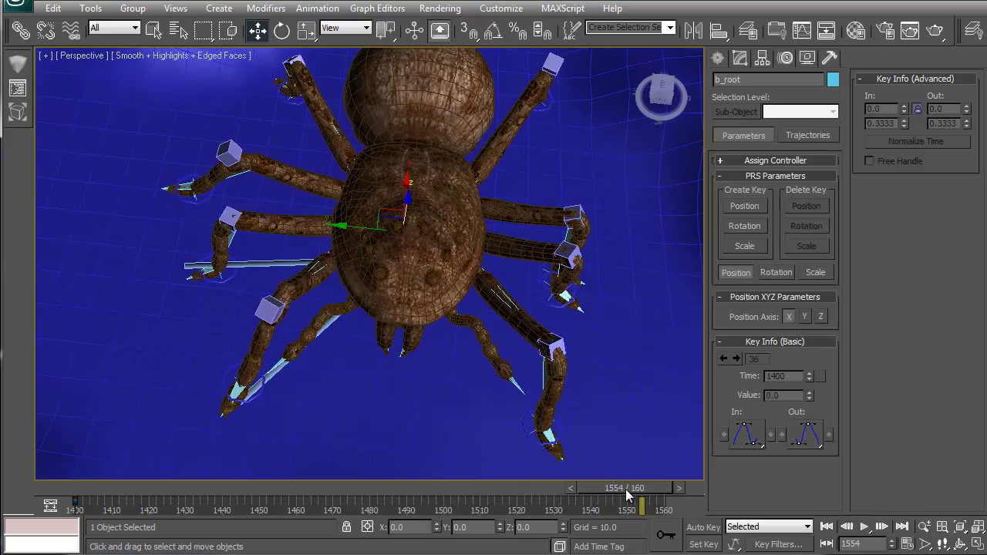
pyautogui.hotkey('ctrl', 'z')
# Scrub through the middle of the turn around frames 1429 to 1463 and examine the leg poses from both sides.
pyautogui.moveTo(629, 495); pyautogui.dragTo(172, 525)
pyautogui.press('w')
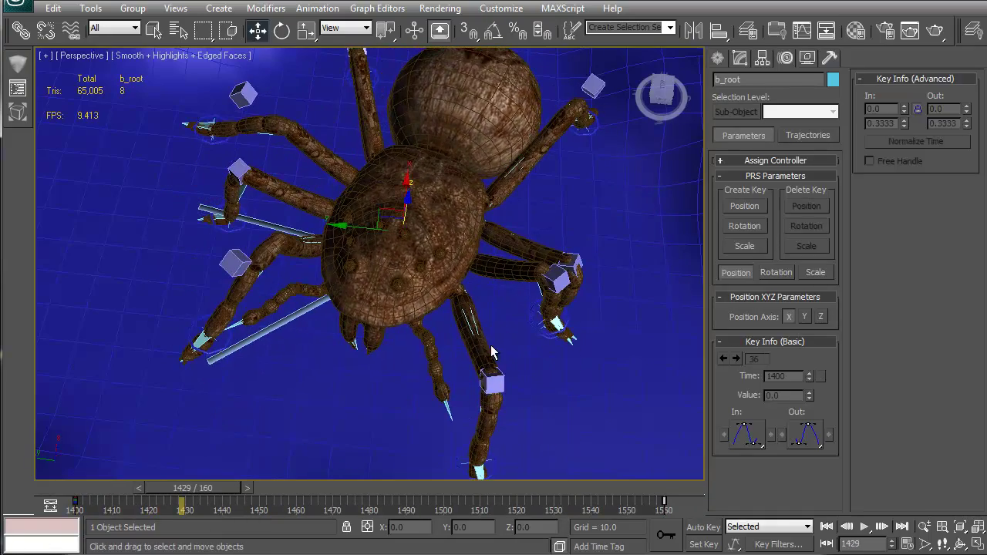
pyautogui.keyDown('alt'); pyautogui.moveTo(491, 347); pyautogui.dragTo(390, 321, button='middle'); pyautogui.keyUp('alt')
pyautogui.moveTo(228, 488); pyautogui.dragTo(322, 461)
pyautogui.press('w')
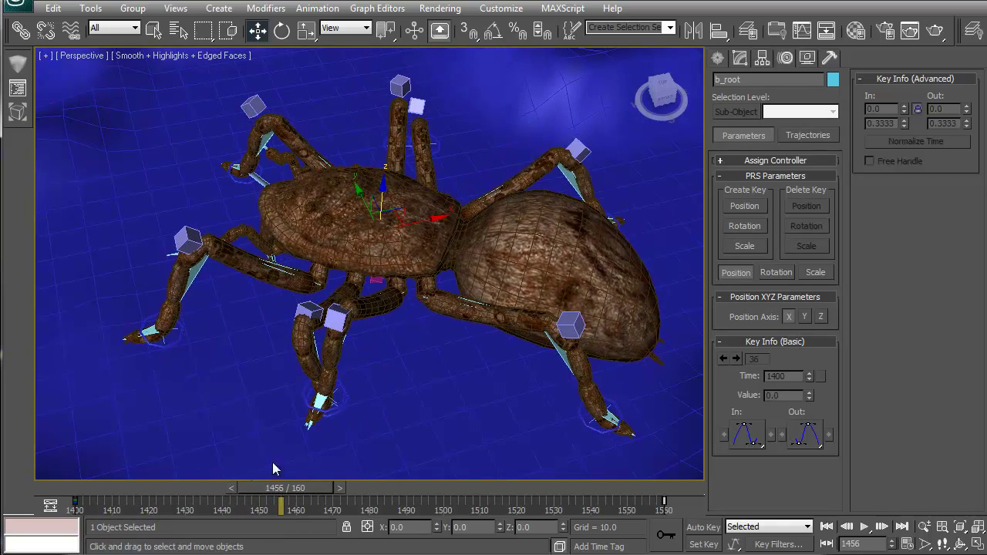
pyautogui.moveTo(263, 497); pyautogui.dragTo(289, 495)
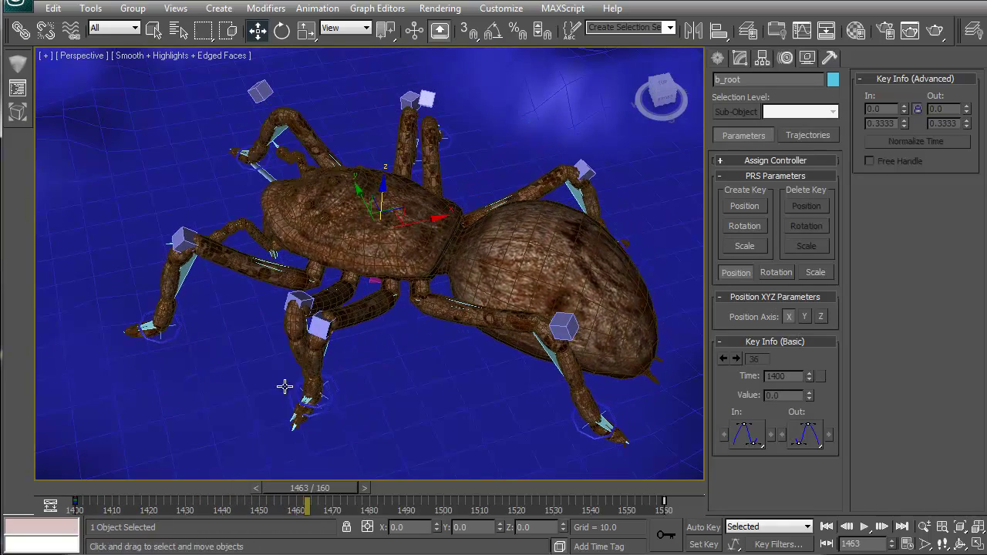
pyautogui.keyDown('alt'); pyautogui.moveTo(311, 467); pyautogui.dragTo(373, 243, button='middle'); pyautogui.keyUp('alt')
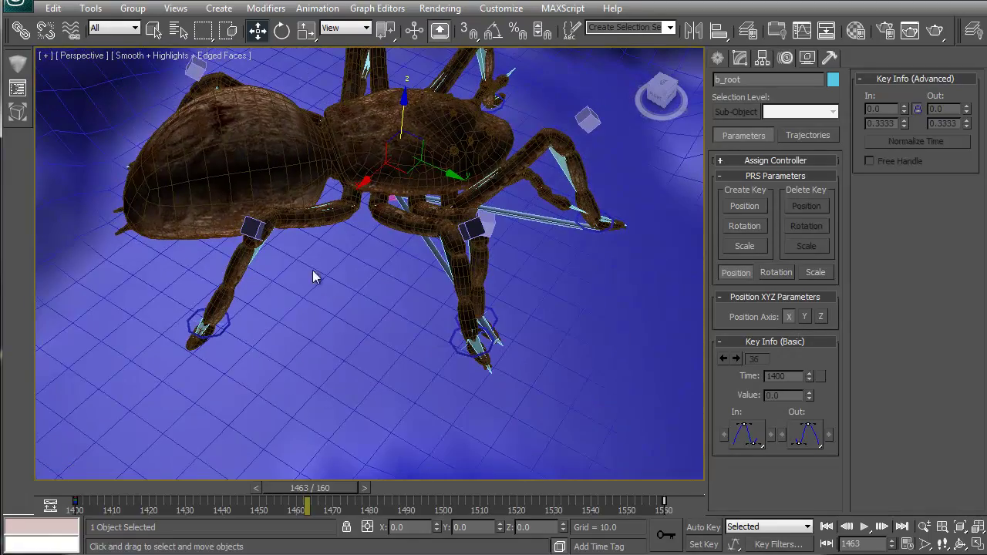
pyautogui.keyDown('alt'); pyautogui.moveTo(315, 276); pyautogui.dragTo(424, 352, button='middle'); pyautogui.keyUp('alt')
# Scrub from frame 1400 through 1404 to 1410 and examine how the first left feet lift and move.
pyautogui.moveTo(309, 488); pyautogui.dragTo(38, 499)
pyautogui.press('w')
pyautogui.keyDown('alt'); pyautogui.moveTo(494, 367); pyautogui.dragTo(378, 380, button='middle'); pyautogui.keyUp('alt')
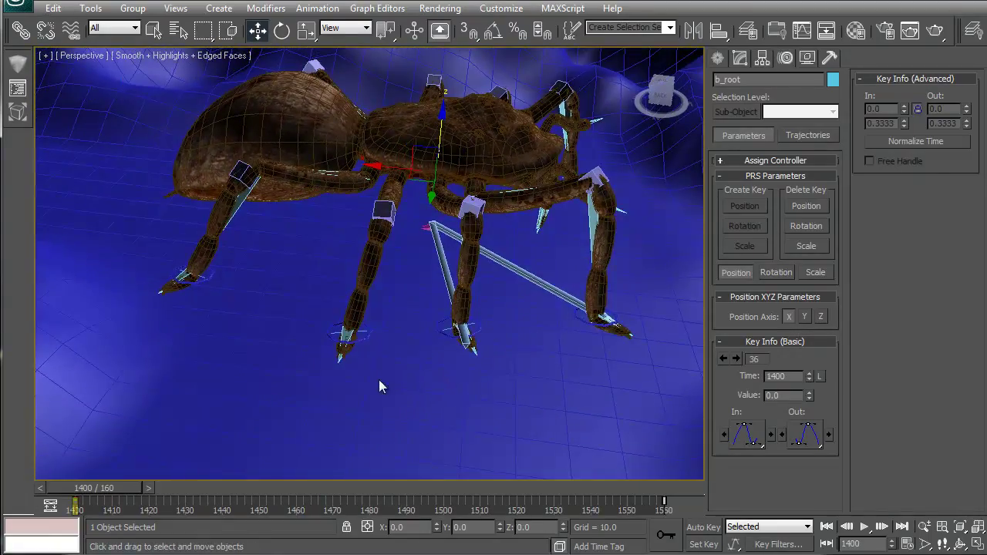
pyautogui.press('7')
pyautogui.moveTo(123, 488)
pyautogui.mouseDown()
pyautogui.moveTo(161, 502)
pyautogui.moveTo(155, 492)
pyautogui.moveTo(62, 497)
pyautogui.moveTo(121, 494)
pyautogui.mouseUp()
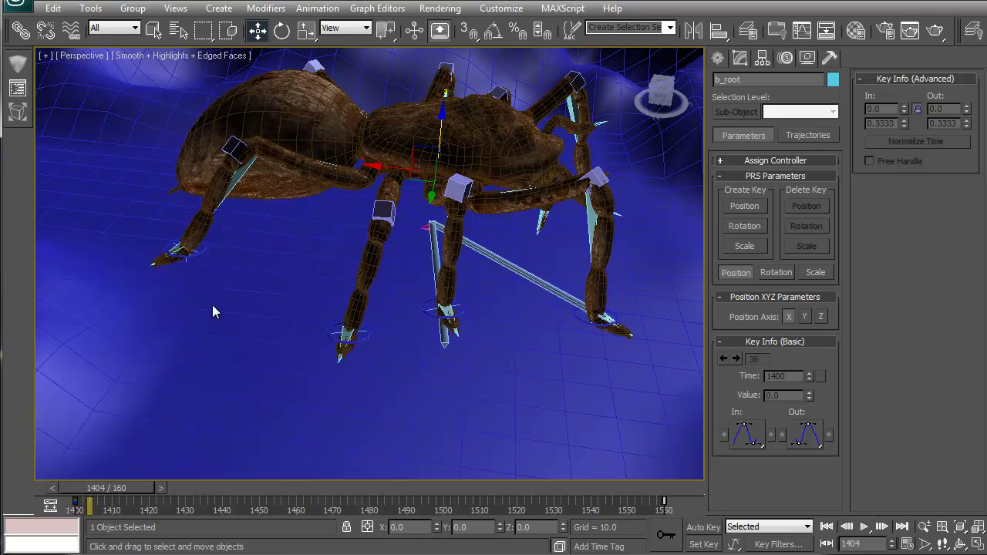
pyautogui.moveTo(127, 489); pyautogui.dragTo(147, 489)
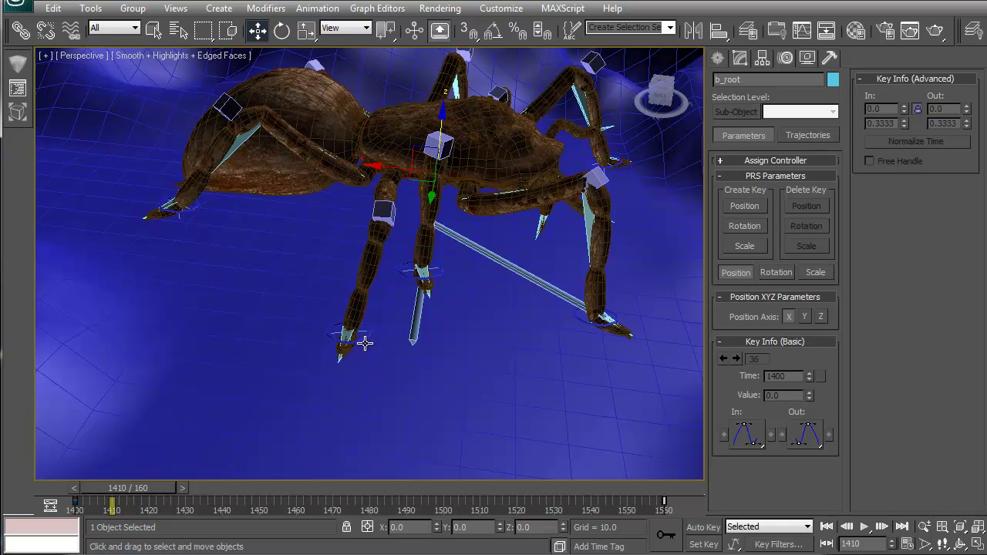
pyautogui.keyDown('alt'); pyautogui.moveTo(177, 210); pyautogui.dragTo(220, 236, button='middle'); pyautogui.keyUp('alt')
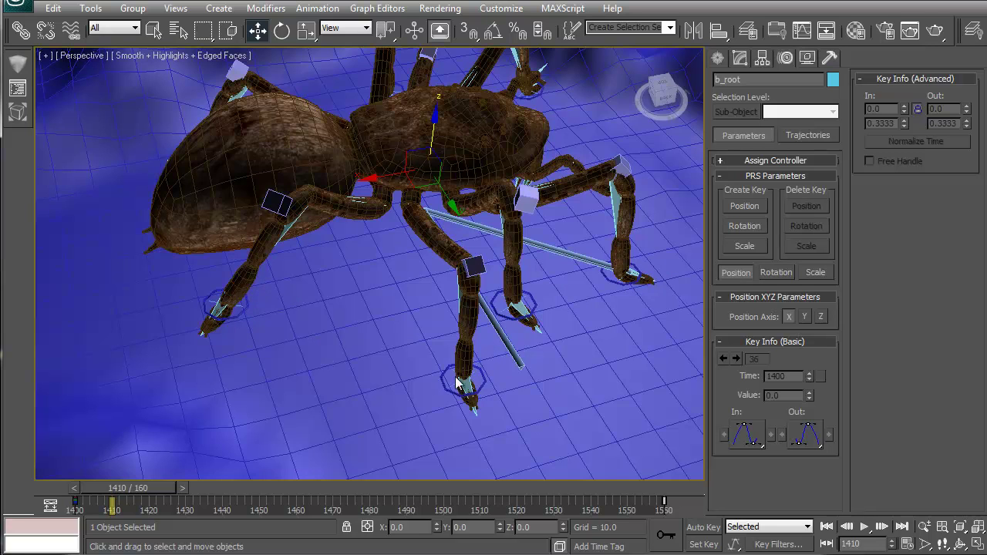
pyautogui.keyDown('alt'); pyautogui.moveTo(363, 376); pyautogui.dragTo(340, 350, button='middle'); pyautogui.keyUp('alt')
# Return to frame 1400 and examine the planted left feet in the turn's starting pose.
pyautogui.moveTo(154, 490); pyautogui.dragTo(110, 485)
pyautogui.press('7')
pyautogui.press('F4')
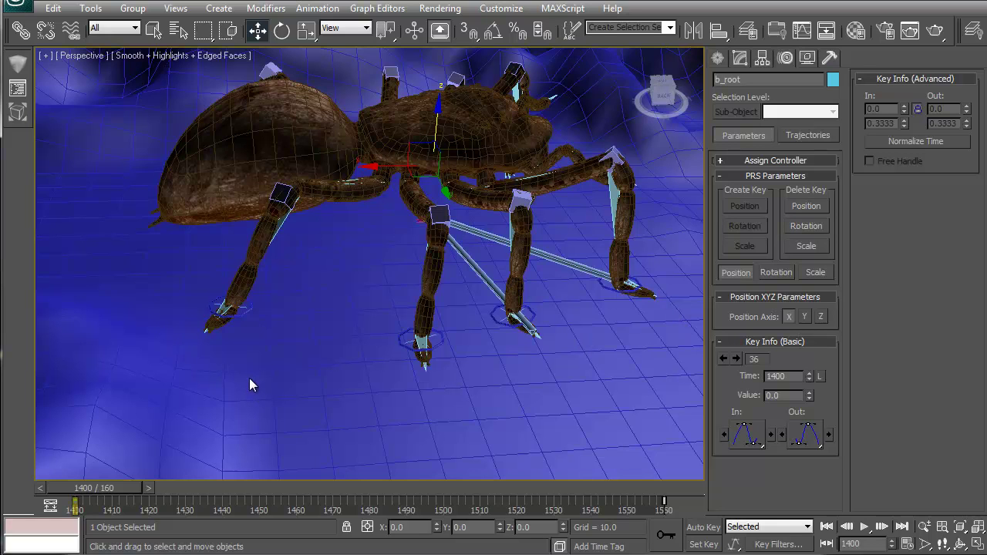
pyautogui.press('7')
pyautogui.moveTo(99, 488); pyautogui.dragTo(51, 534)
pyautogui.keyDown('alt'); pyautogui.moveTo(444, 266); pyautogui.dragTo(433, 318, button='middle'); pyautogui.keyUp('alt')
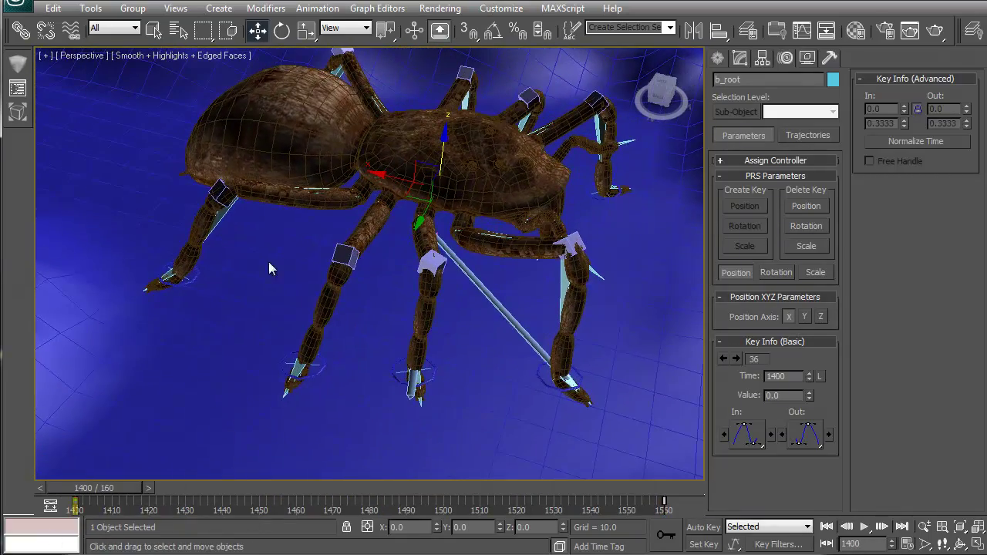
# Save the scene and scrub through the turn from the spider's front, returning to frame 1400.
pyautogui.keyDown('alt'); pyautogui.moveTo(269, 268); pyautogui.dragTo(339, 307, button='middle'); pyautogui.keyUp('alt')
pyautogui.keyDown('alt'); pyautogui.moveTo(373, 357); pyautogui.dragTo(384, 373, button='middle'); pyautogui.keyUp('alt')
pyautogui.hotkey('ctrl', 's')
pyautogui.keyDown('alt'); pyautogui.moveTo(327, 299); pyautogui.dragTo(347, 255, button='middle'); pyautogui.keyUp('alt')
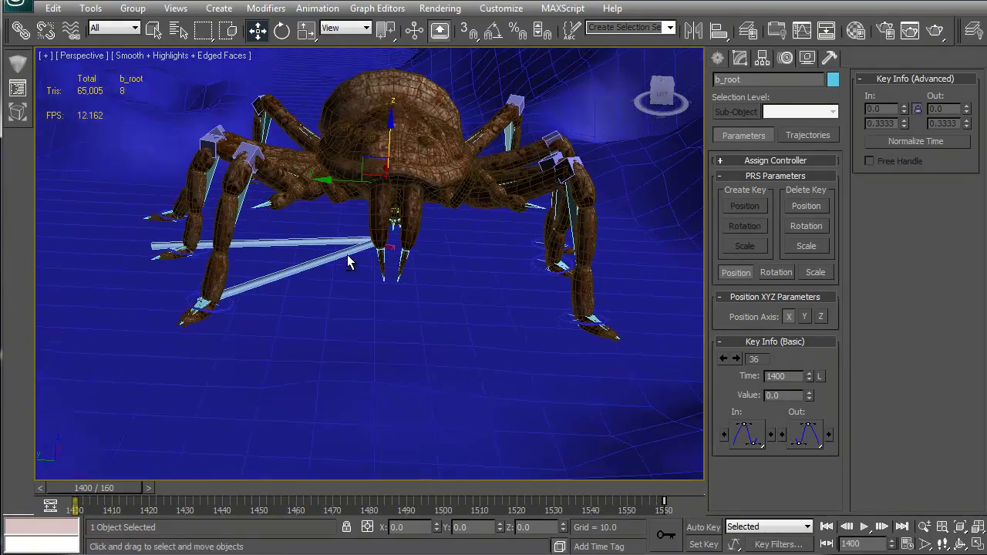
pyautogui.moveTo(129, 488); pyautogui.dragTo(21, 522)
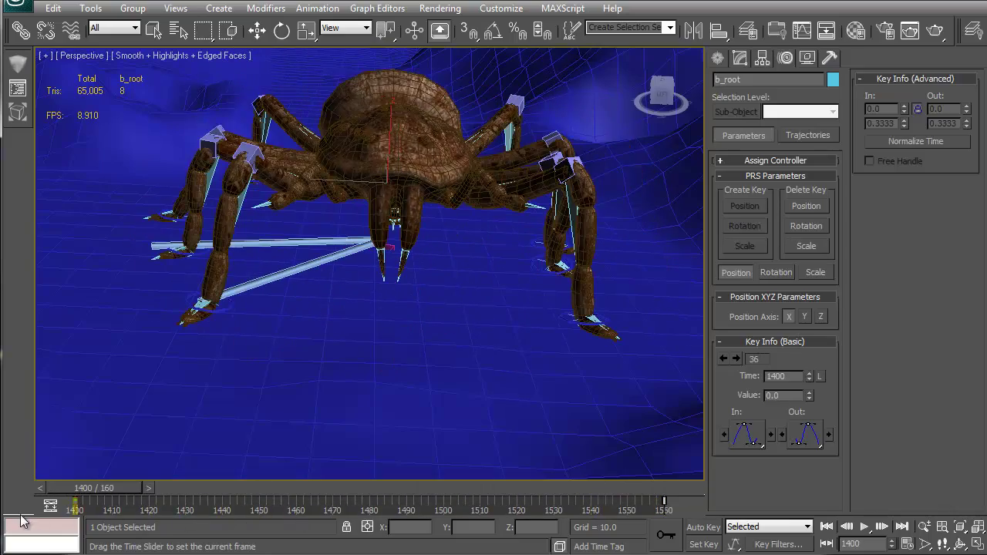
pyautogui.press('w')
pyautogui.keyDown('alt'); pyautogui.moveTo(327, 279); pyautogui.dragTo(347, 329, button='middle'); pyautogui.keyUp('alt')
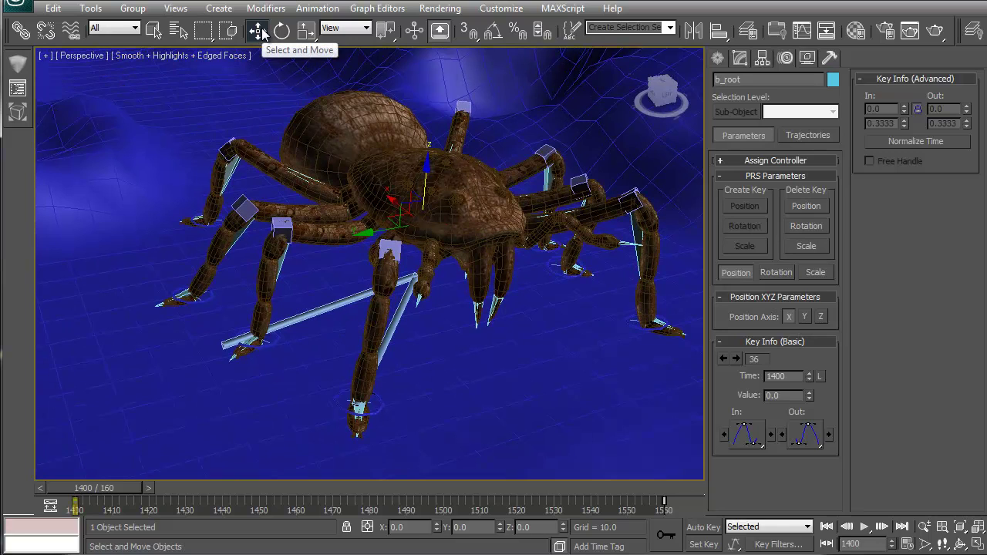
# Select the Bones_Export selection set and show the skeleton in wireframe at frame 1560 with statistics on.
pyautogui.click(669, 27)
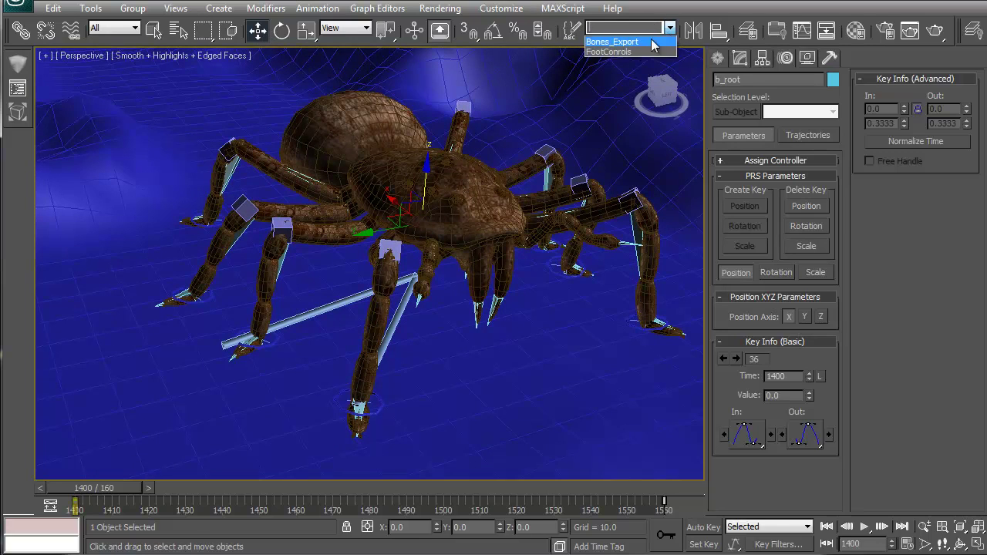
pyautogui.click(609, 35)
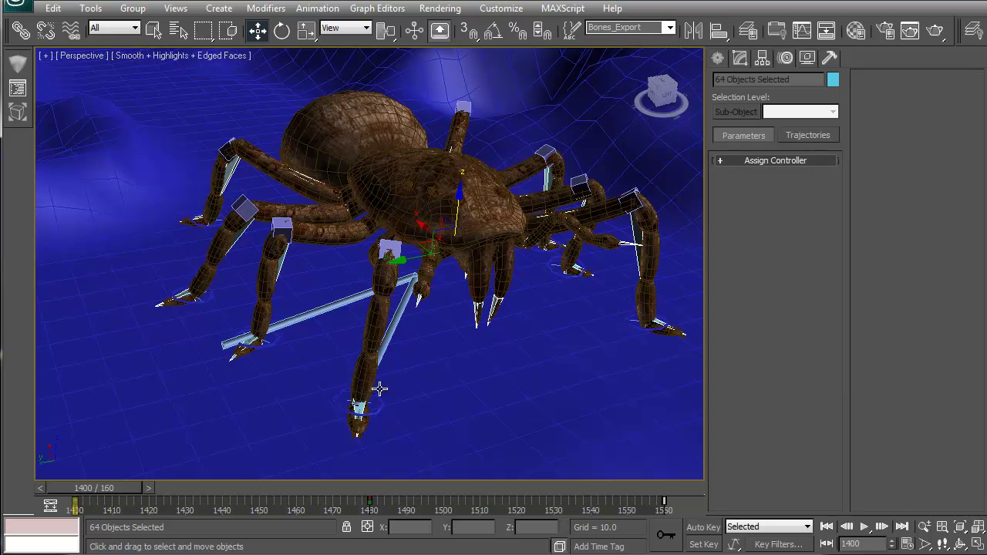
pyautogui.moveTo(105, 490); pyautogui.dragTo(722, 488)
pyautogui.press('7')
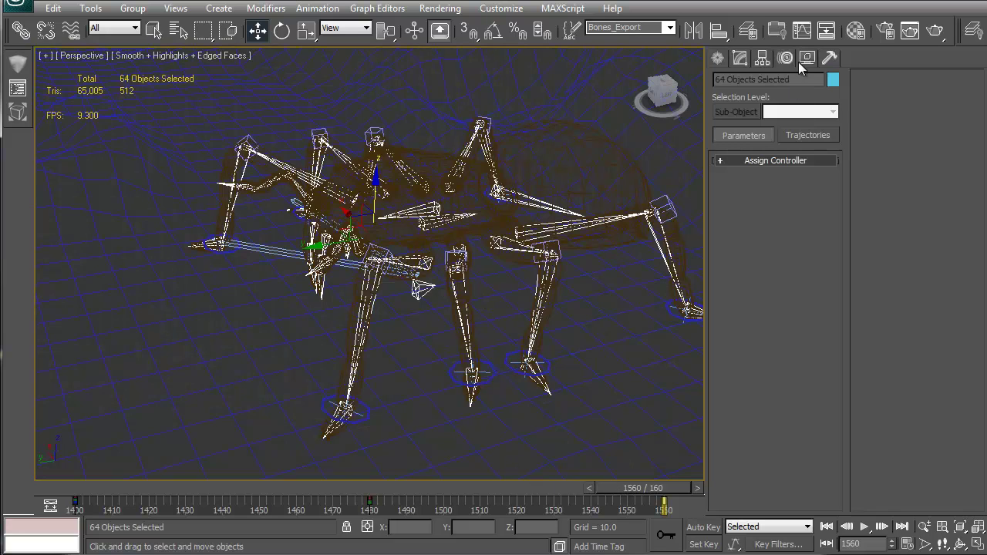
# Open the ActorX exporter and load the Tarantula_Boss_Anims package in its animation manager.
pyautogui.click(830, 59)
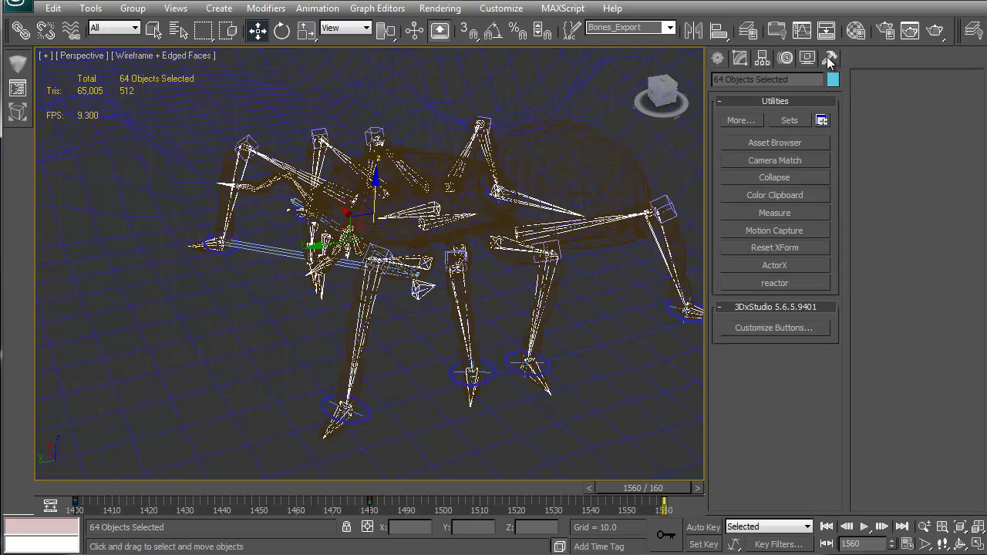
pyautogui.click(790, 266)
pyautogui.scroll(-5, 963, 441)
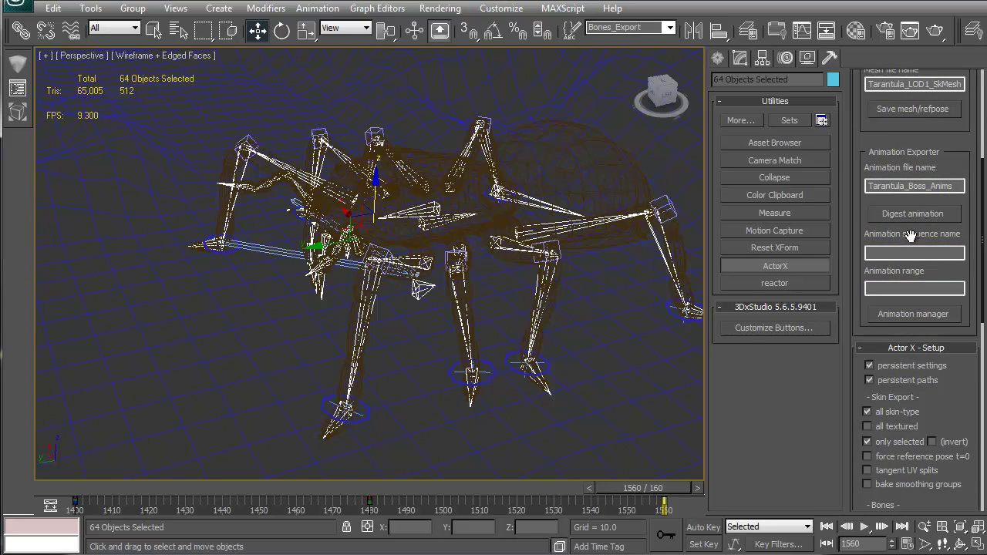
pyautogui.click(924, 316)
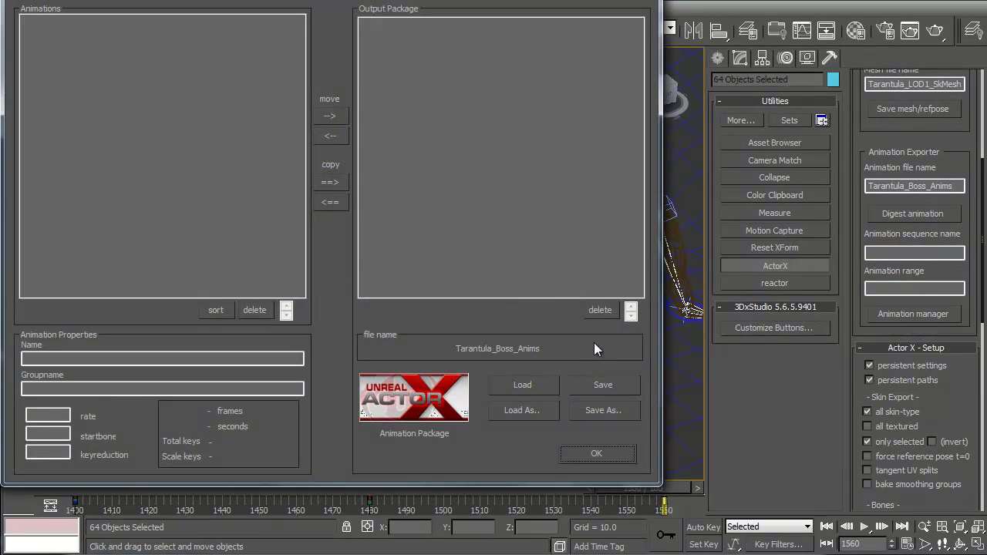
pyautogui.click(538, 383)
pyautogui.click(741, 301)
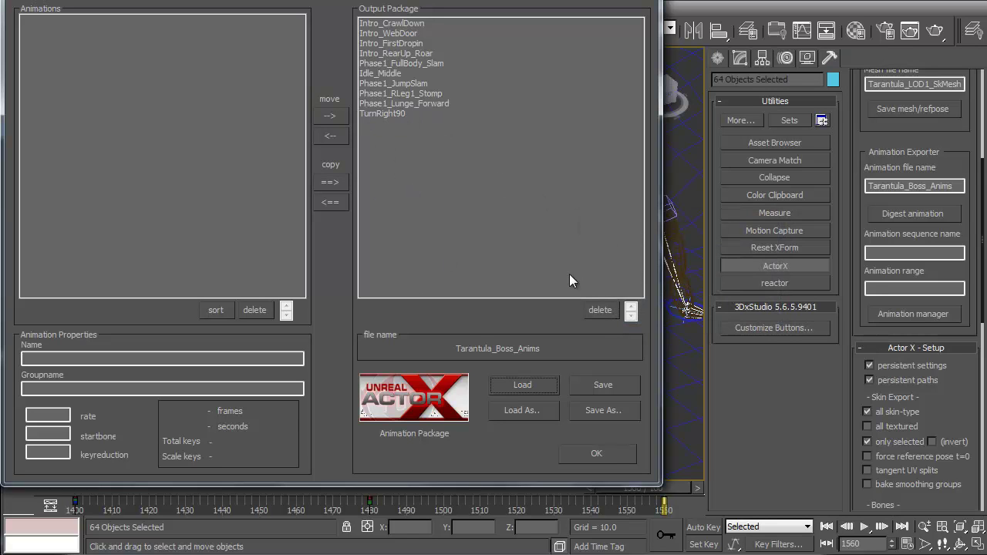
pyautogui.click(596, 454)
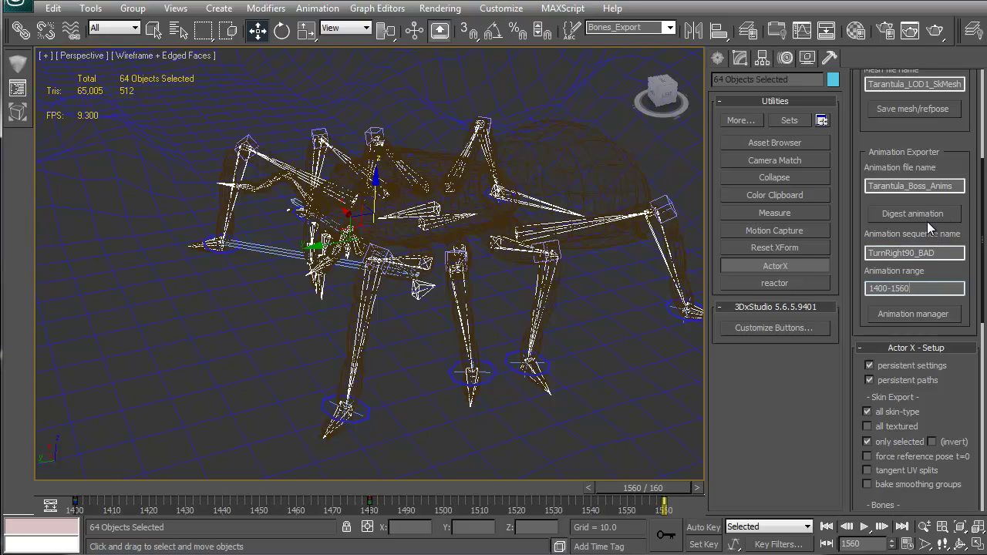
# Digest frames 1400-1560 as the animation sequence TurnRight90_BAD and return to frame 1400.
pyautogui.click(913, 213)
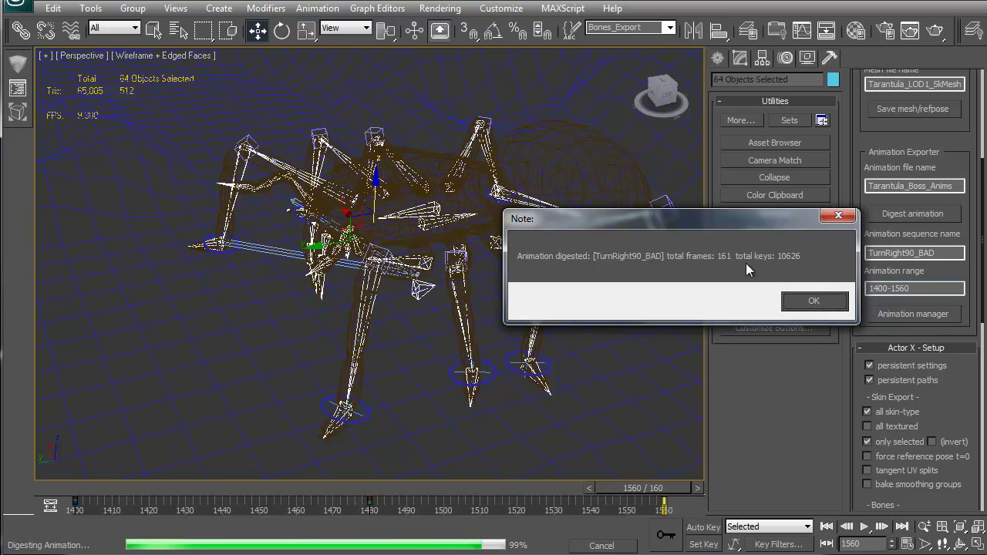
pyautogui.click(811, 300)
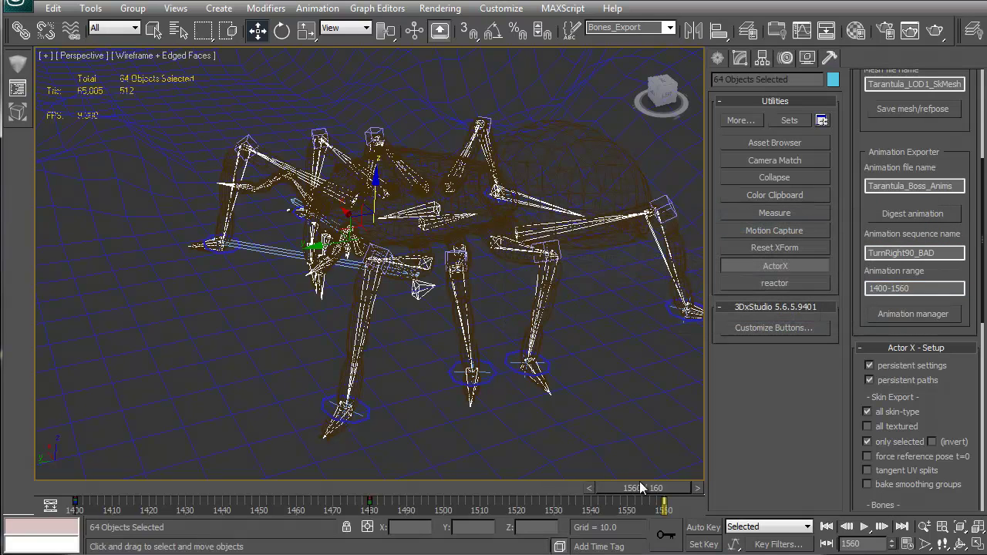
pyautogui.moveTo(639, 488); pyautogui.dragTo(93, 488)
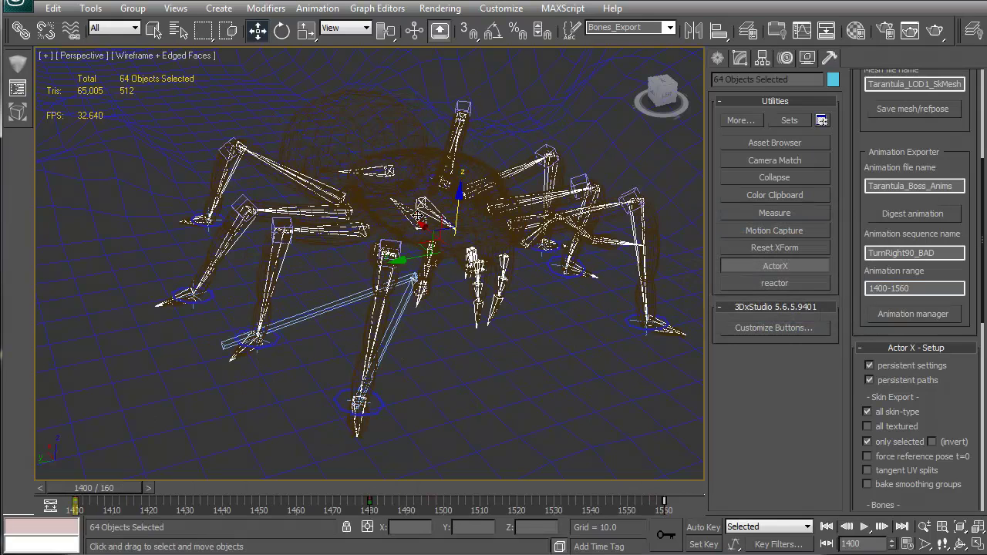
# Delete all of b_root's keys from frame 1400 to 1560 and scrub through the turn to check it.
pyautogui.click(414, 218)
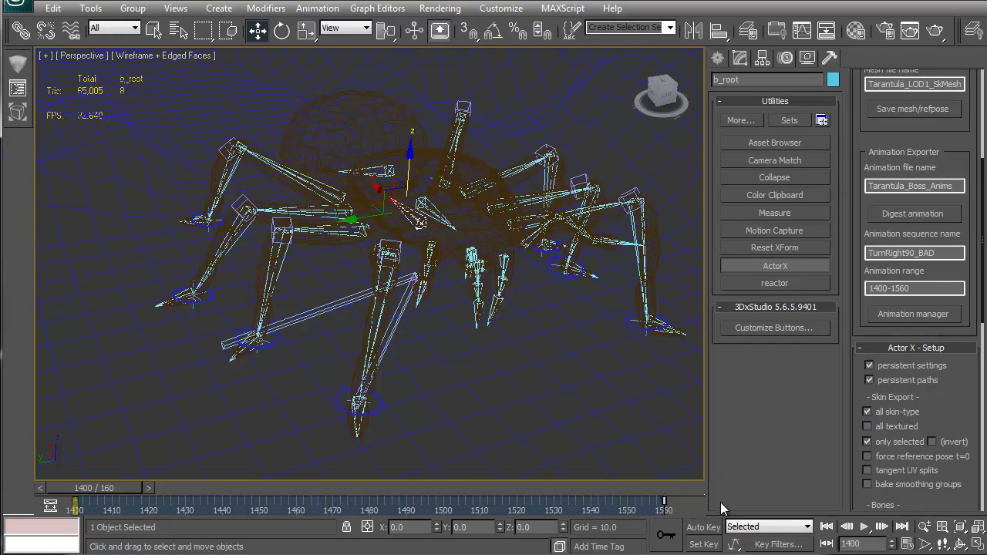
pyautogui.moveTo(77, 489)
pyautogui.mouseDown()
pyautogui.moveTo(559, 494)
pyautogui.moveTo(64, 503)
pyautogui.mouseUp()
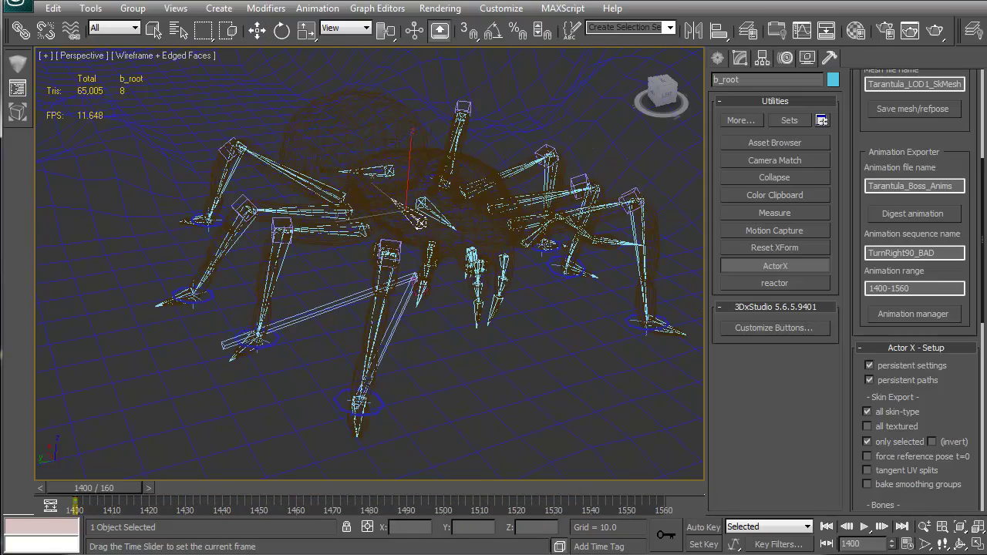
pyautogui.press('w')
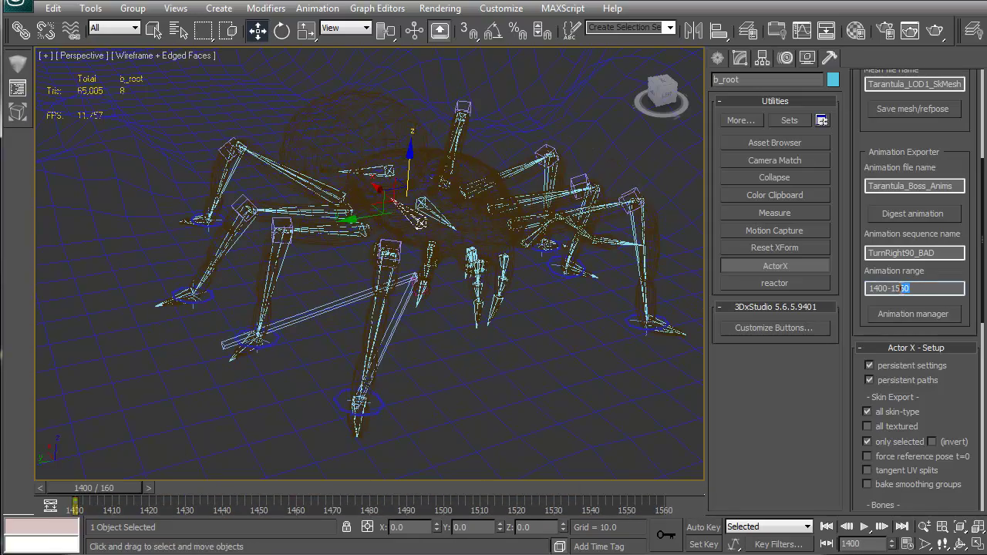
# Rename the animation sequence to TurnRight90 and digest frames 1400-1560.
pyautogui.moveTo(940, 253); pyautogui.dragTo(919, 253)
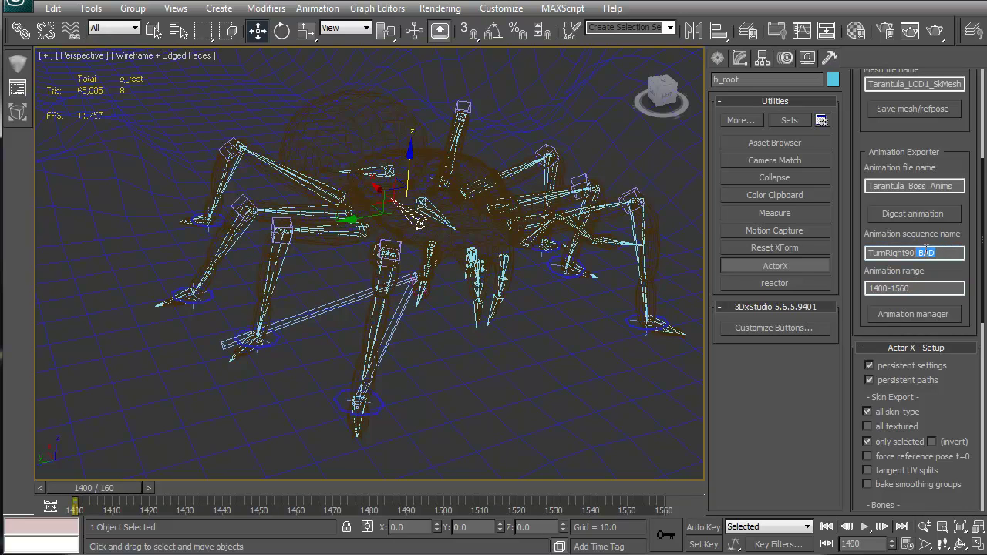
pyautogui.click(911, 216)
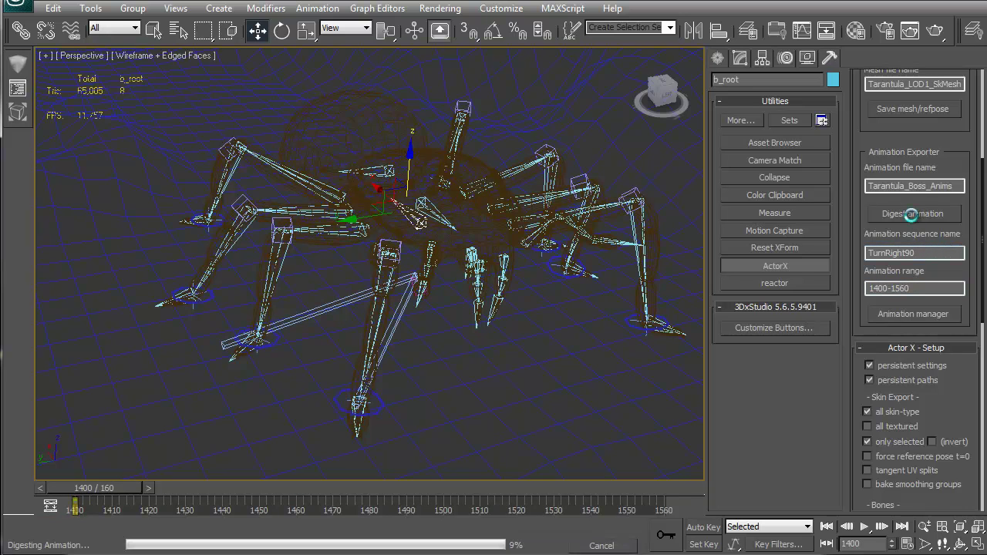
pyautogui.click(798, 301)
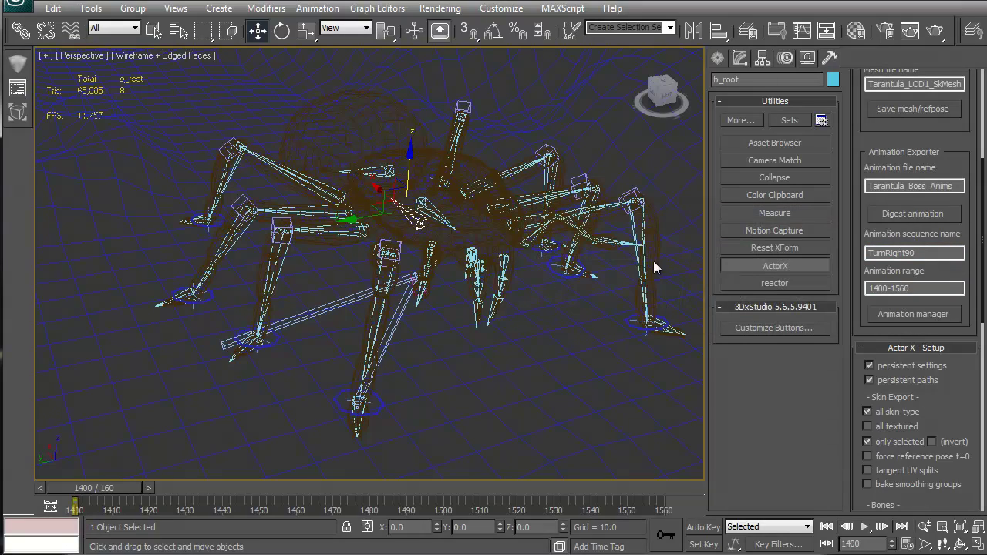
# Delete the digested TurnRight90 sequence from the animation manager's Animations list and close the manager.
pyautogui.click(922, 314)
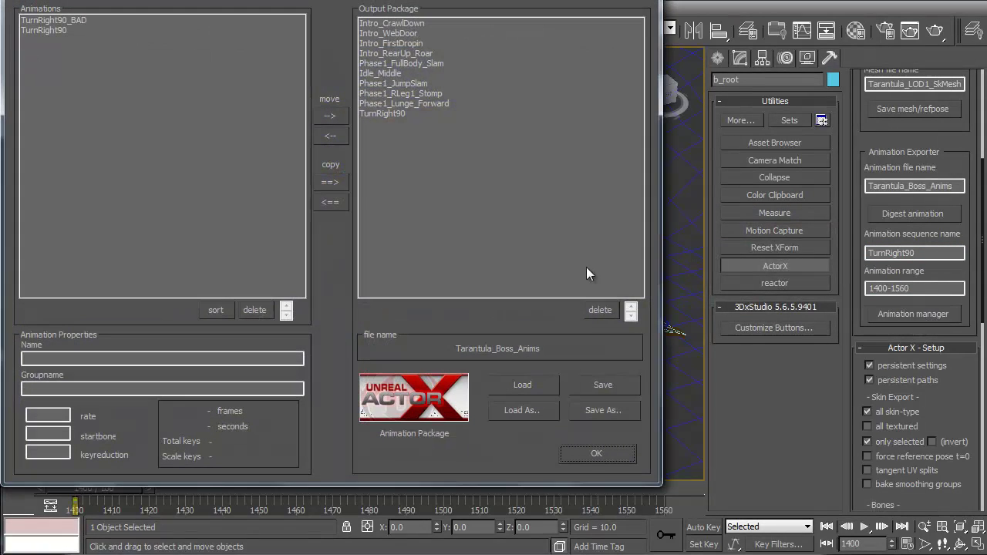
pyautogui.click(51, 30)
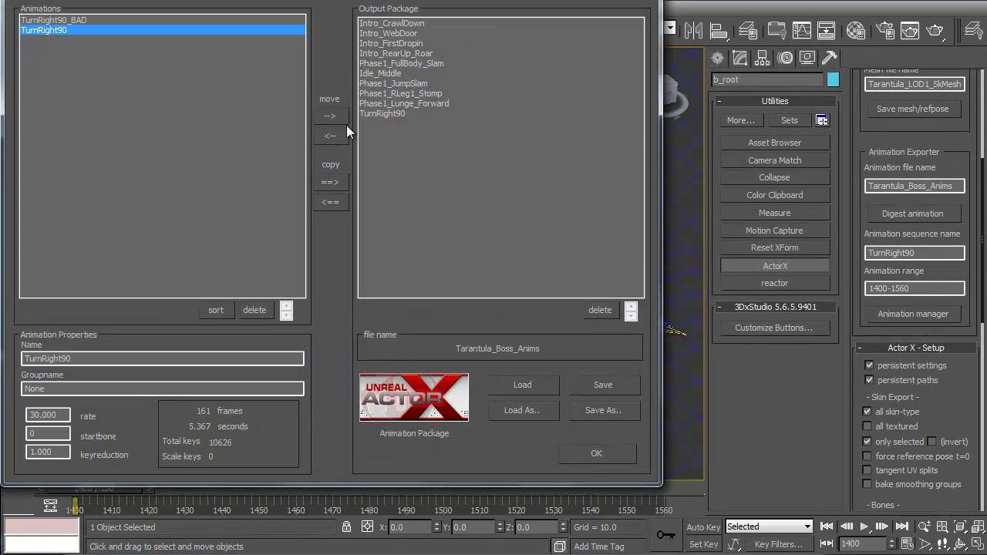
pyautogui.click(255, 309)
pyautogui.click(597, 455)
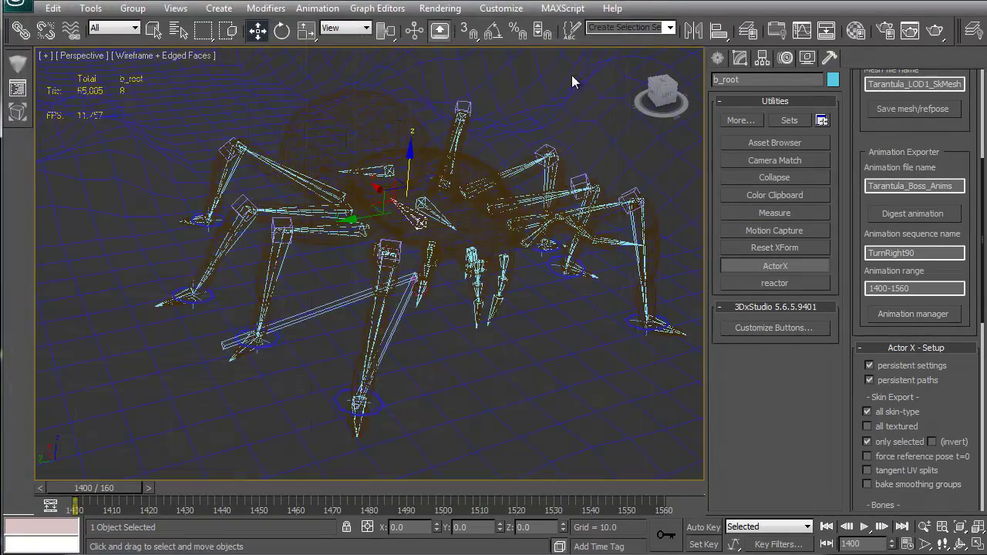
# Select the Bones_Export selection set and digest its animation as TurnRight90 over frames 1400-1560.
pyautogui.click(667, 29)
pyautogui.click(611, 41)
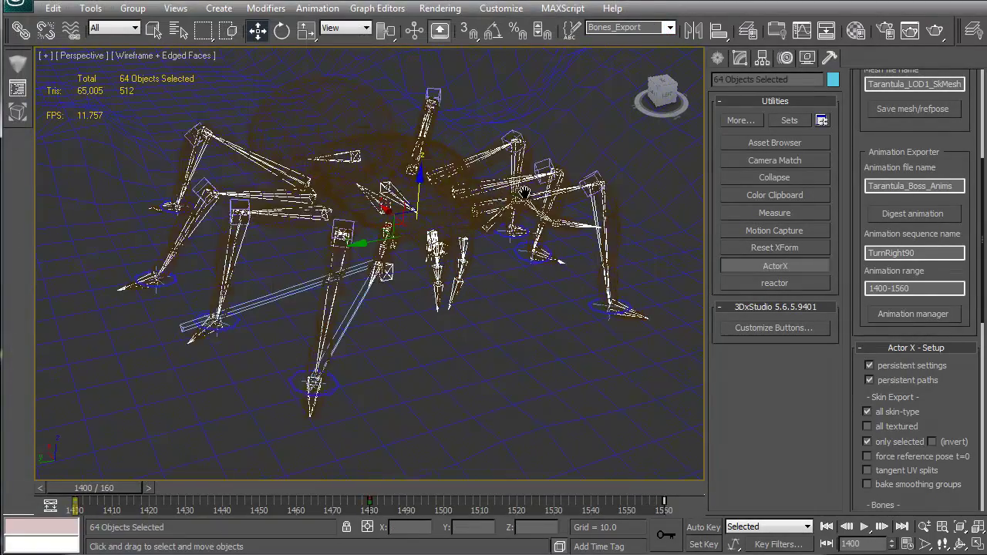
pyautogui.moveTo(523, 192); pyautogui.dragTo(514, 225, button='middle')
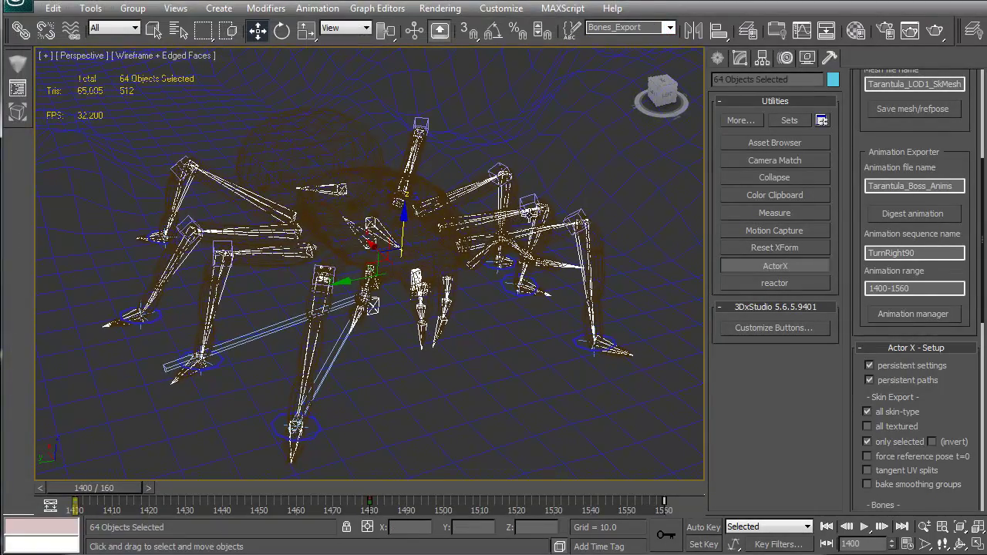
pyautogui.click(919, 214)
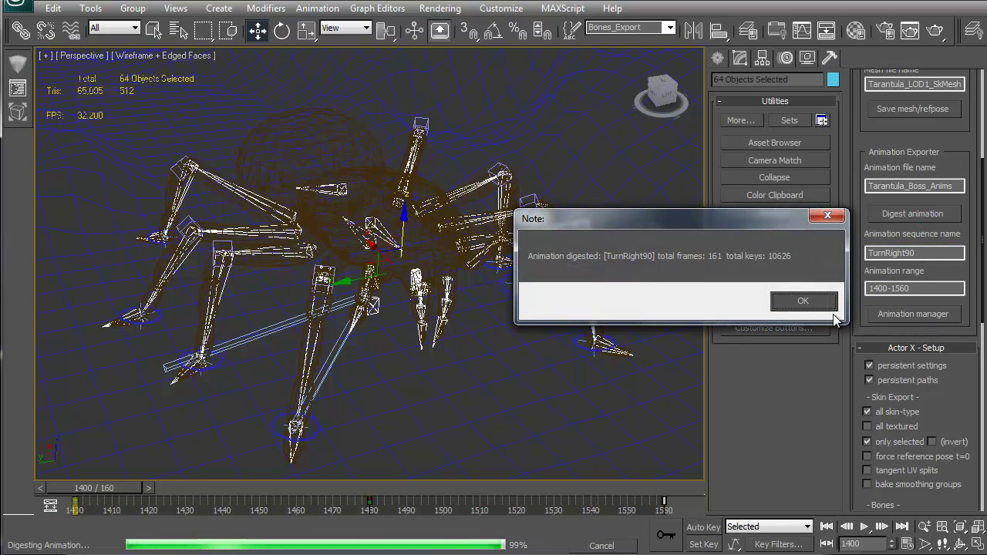
pyautogui.click(829, 300)
# Delete the TurnRight90 sequence from the output package in the animation manager.
pyautogui.click(921, 316)
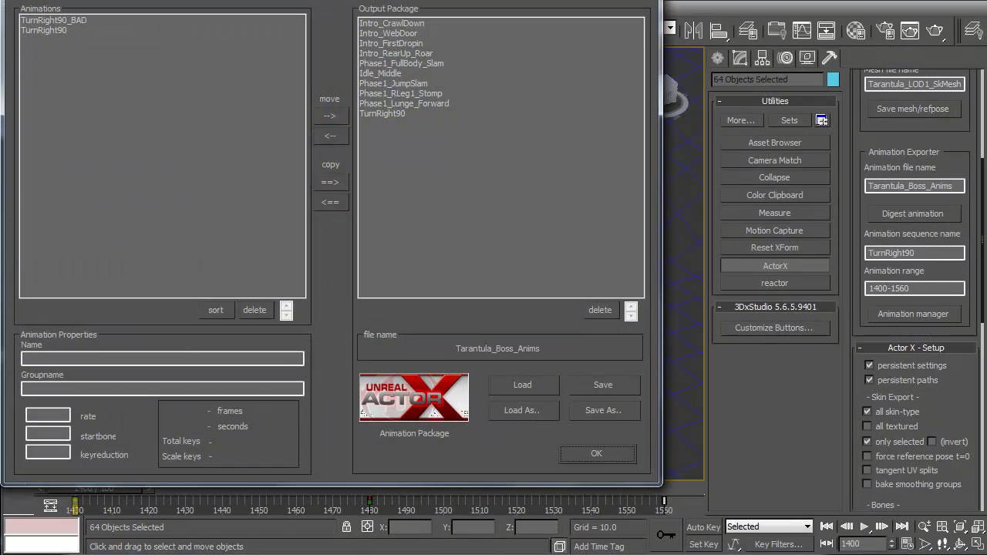
pyautogui.click(393, 114)
pyautogui.click(601, 310)
# Try to move the digested TurnRight90_BAD and TurnRight90 sequences together into the output package.
pyautogui.moveTo(46, 21); pyautogui.dragTo(56, 30)
pyautogui.click(330, 117)
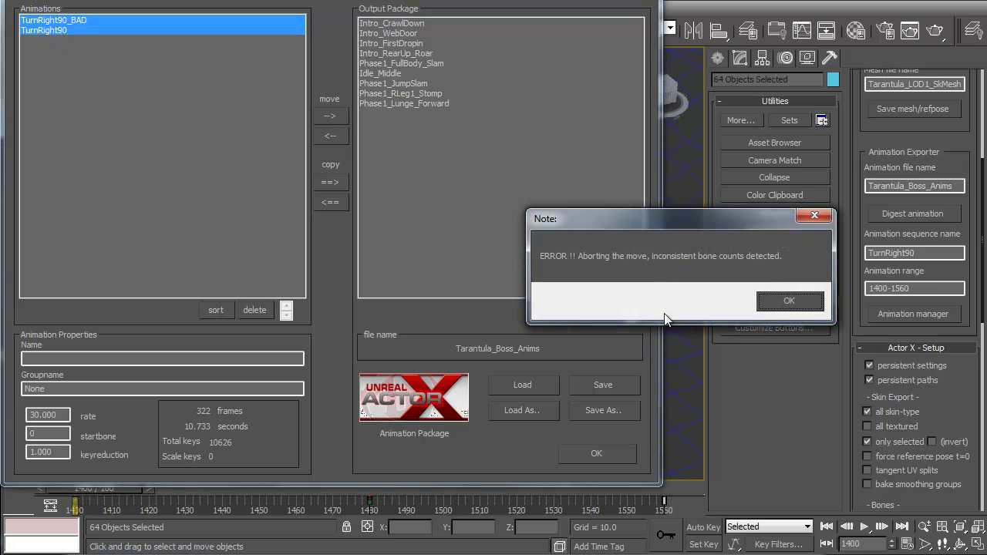
pyautogui.click(785, 305)
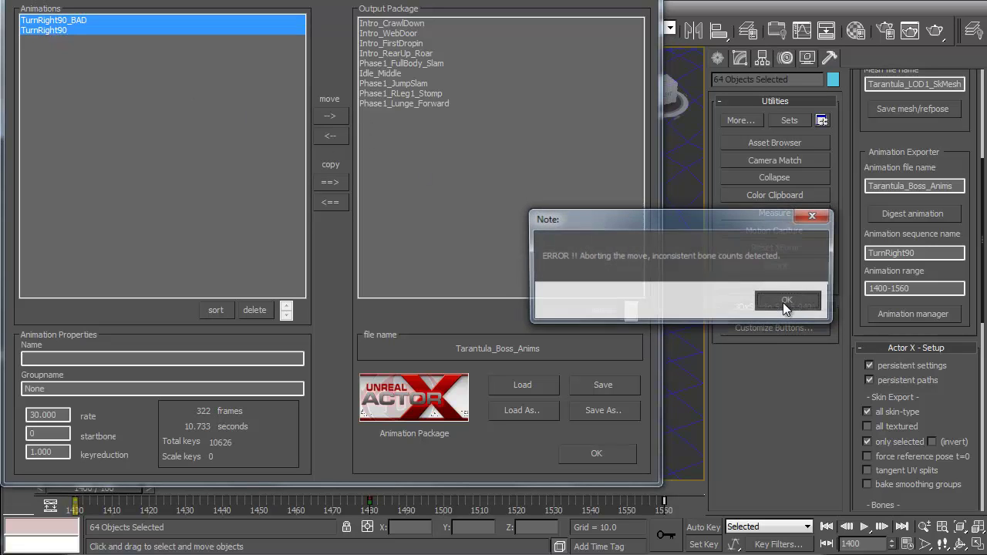
pyautogui.click(782, 301)
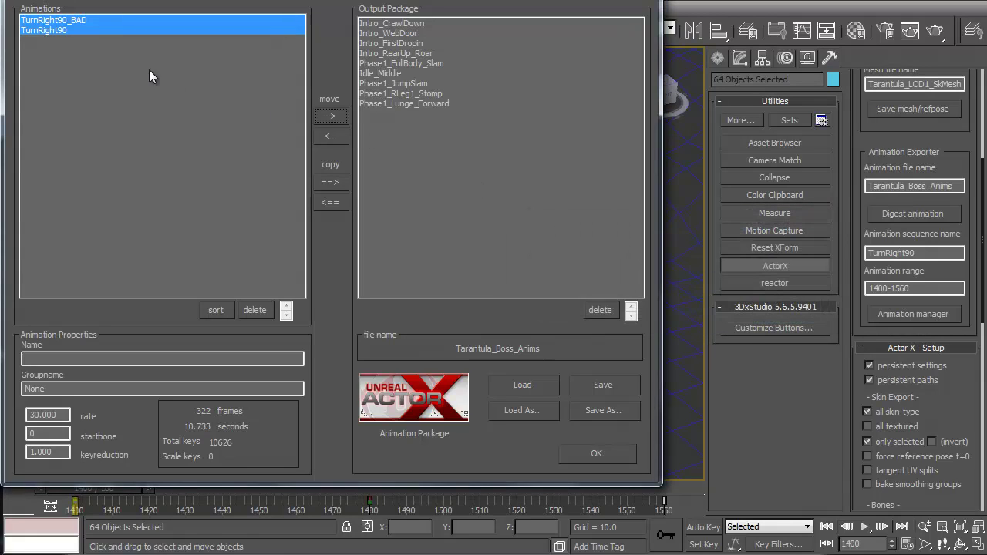
# Remove only TurnRight90 from the digested animations, keeping TurnRight90_BAD, and exit the animation manager.
pyautogui.click(54, 30)
pyautogui.click(256, 310)
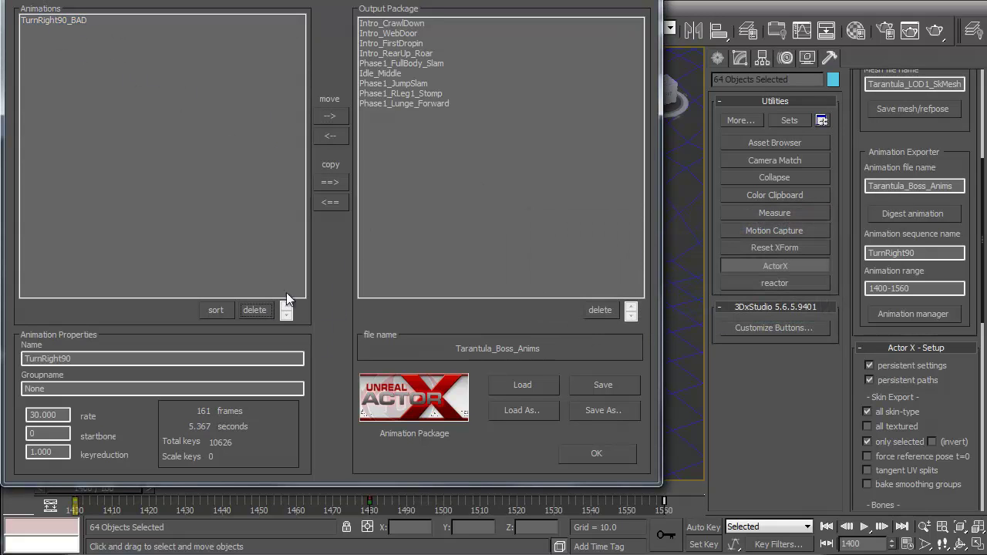
pyautogui.click(590, 455)
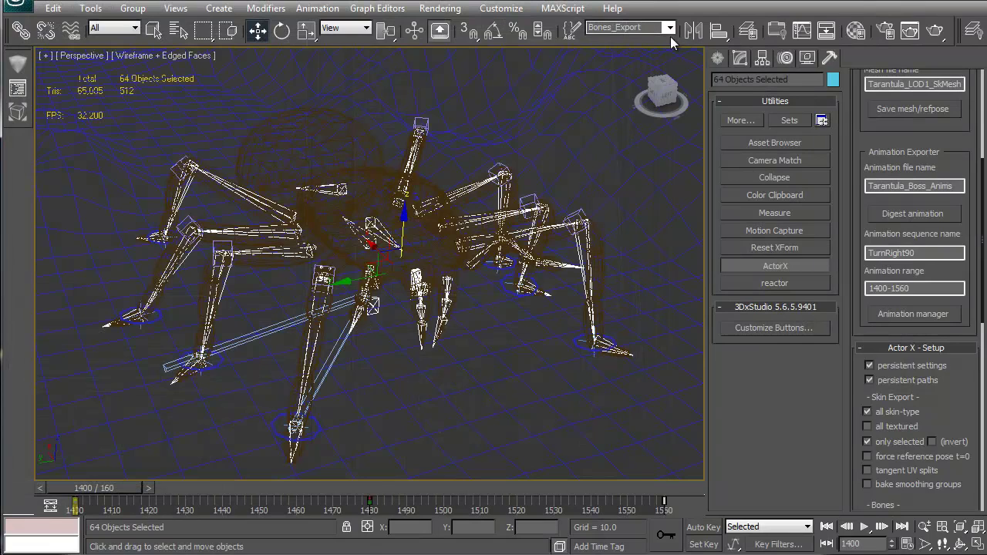
# Reselect the Bones_Export set and digest the TurnRight90 sequence again over frames 1400-1560.
pyautogui.click(670, 28)
pyautogui.click(622, 39)
pyautogui.click(917, 214)
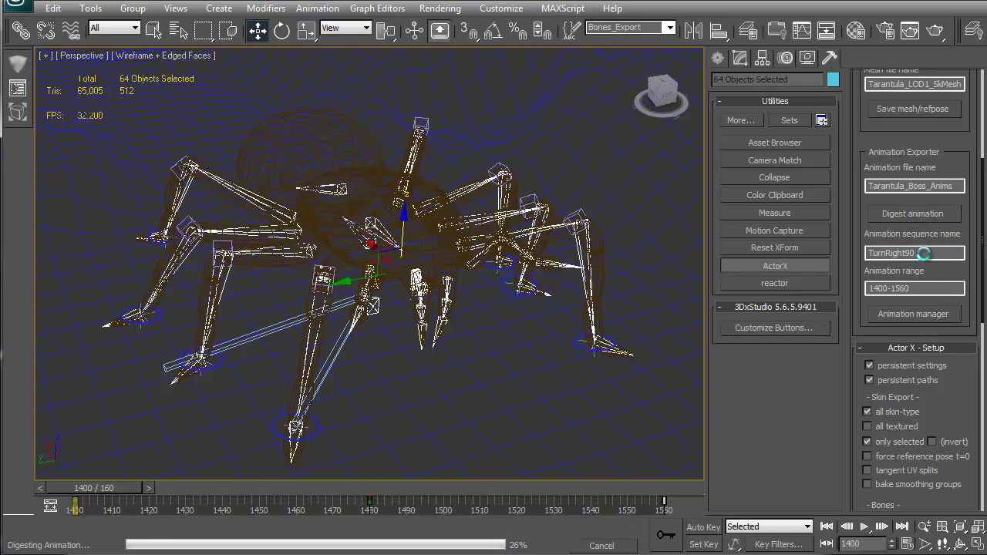
pyautogui.click(806, 301)
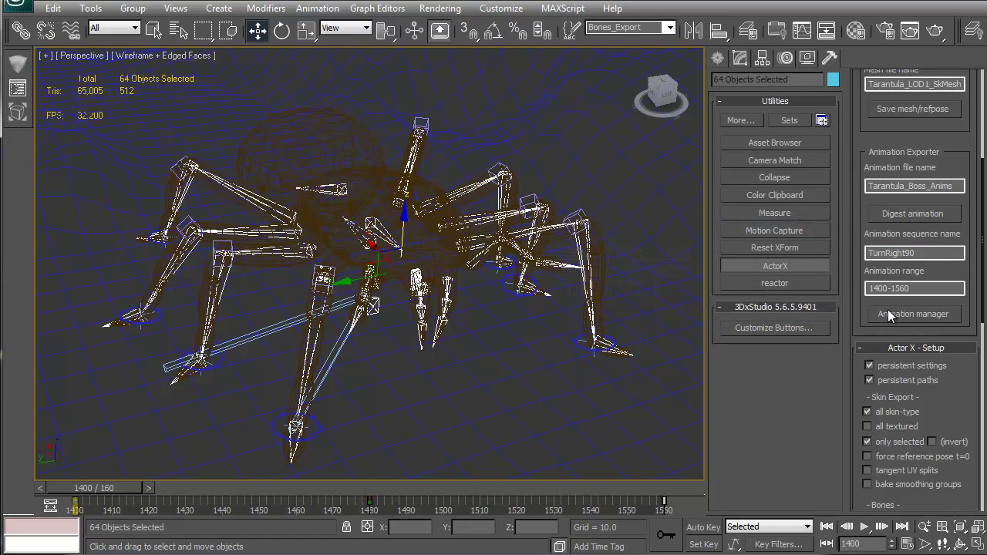
# Try to move the newly digested TurnRight90 sequence alone into the output package.
pyautogui.click(893, 311)
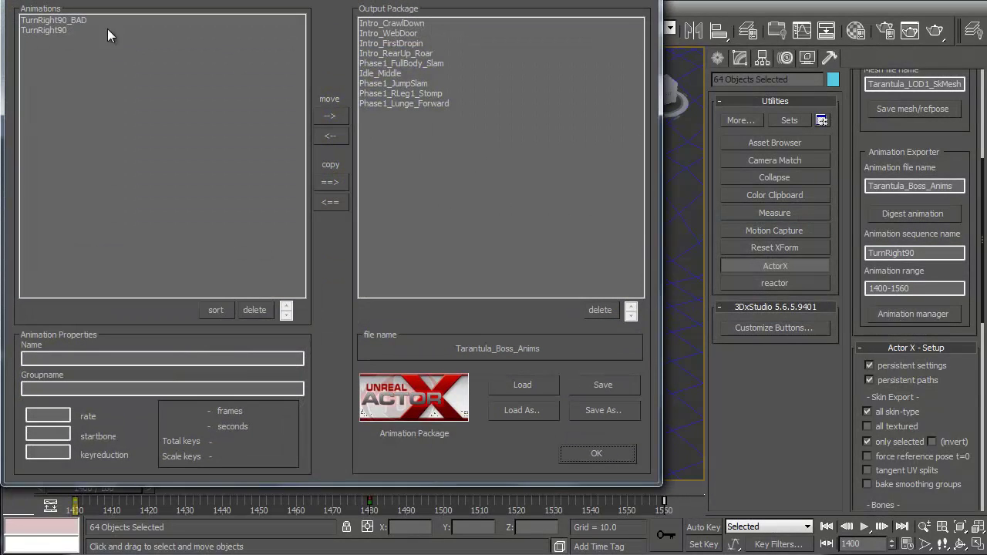
pyautogui.click(52, 30)
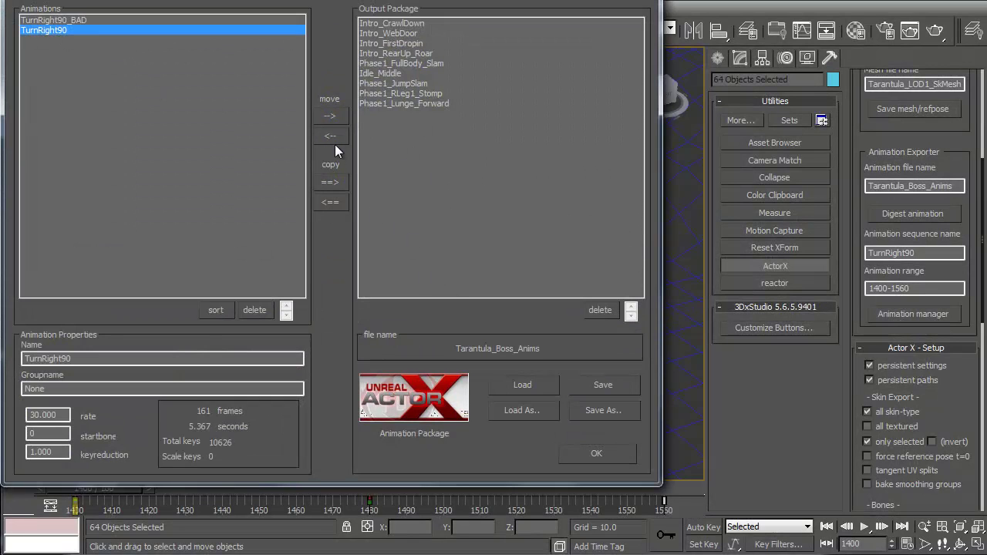
pyautogui.click(333, 116)
pyautogui.click(734, 299)
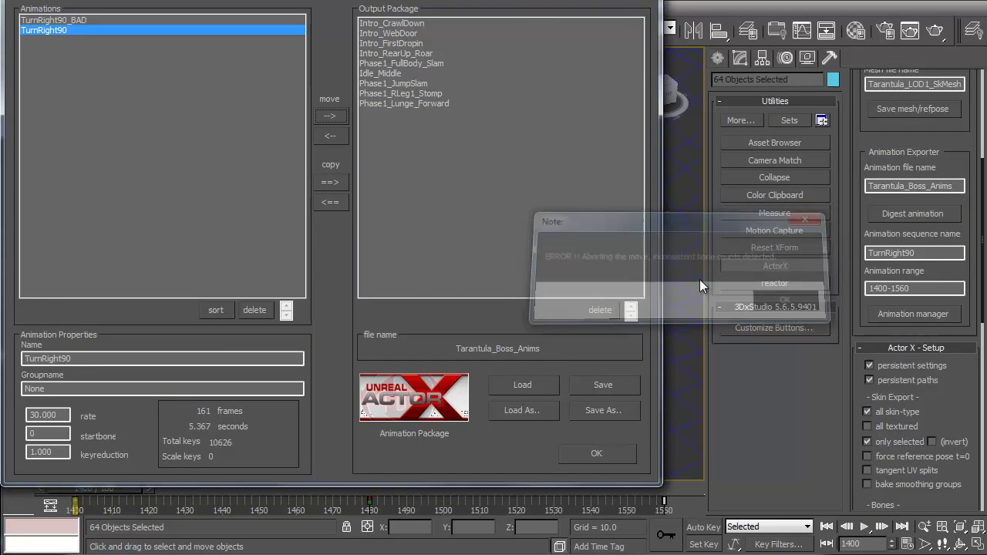
# Try to move the TurnRight90_BAD sequence into the output package, and close the animation manager.
pyautogui.click(90, 21)
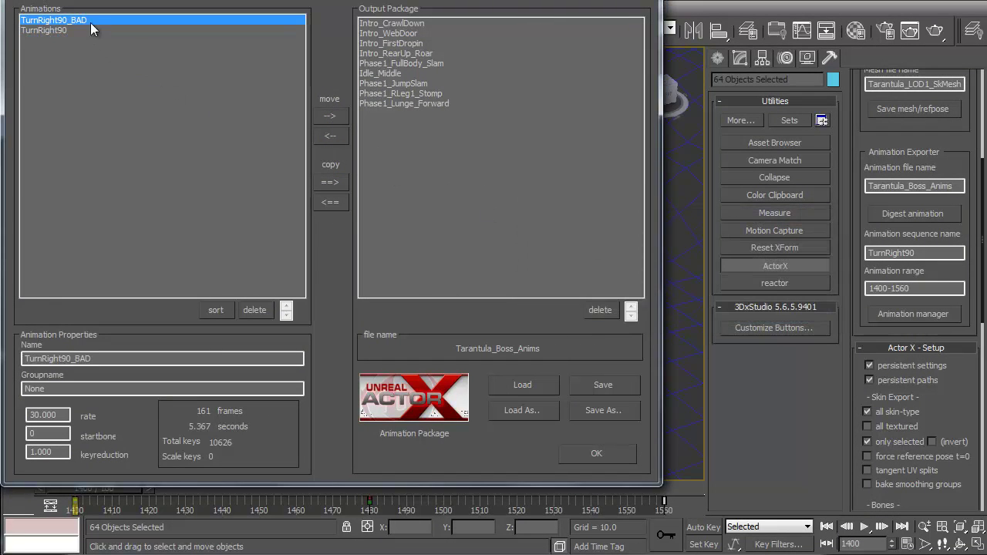
pyautogui.click(337, 117)
pyautogui.click(772, 301)
pyautogui.moveTo(402, 103); pyautogui.dragTo(389, 35)
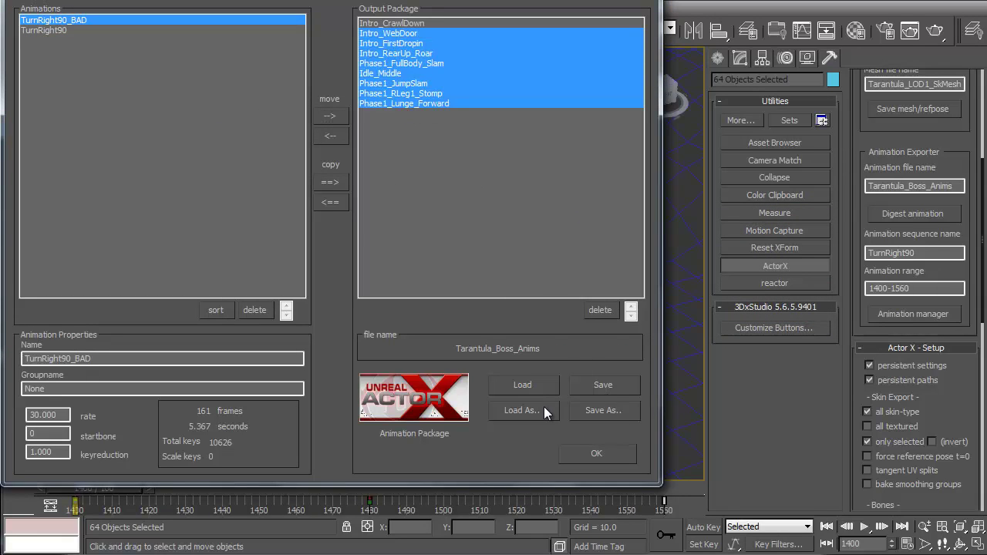
pyautogui.click(593, 386)
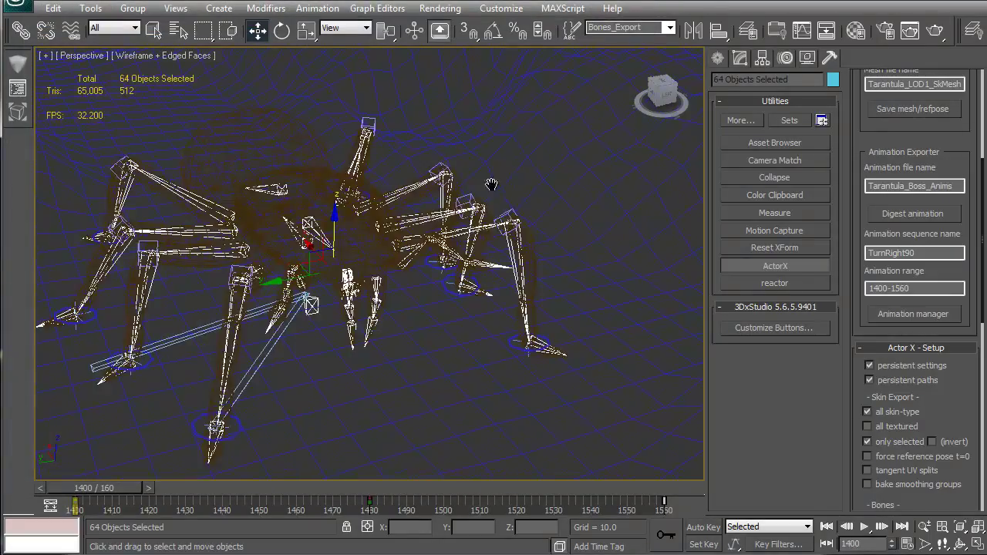
# Examine the link constraint parameters of Cylinder02, the long cylinder beside the spider's front legs.
pyautogui.keyDown('alt'); pyautogui.moveTo(507, 208); pyautogui.dragTo(541, 219, button='middle'); pyautogui.keyUp('alt')
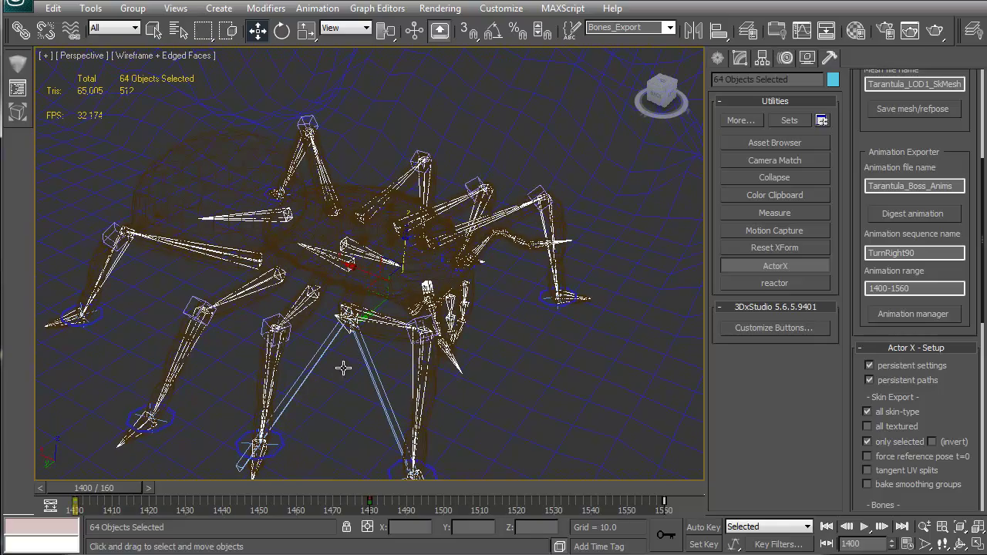
pyautogui.moveTo(353, 366); pyautogui.dragTo(351, 368)
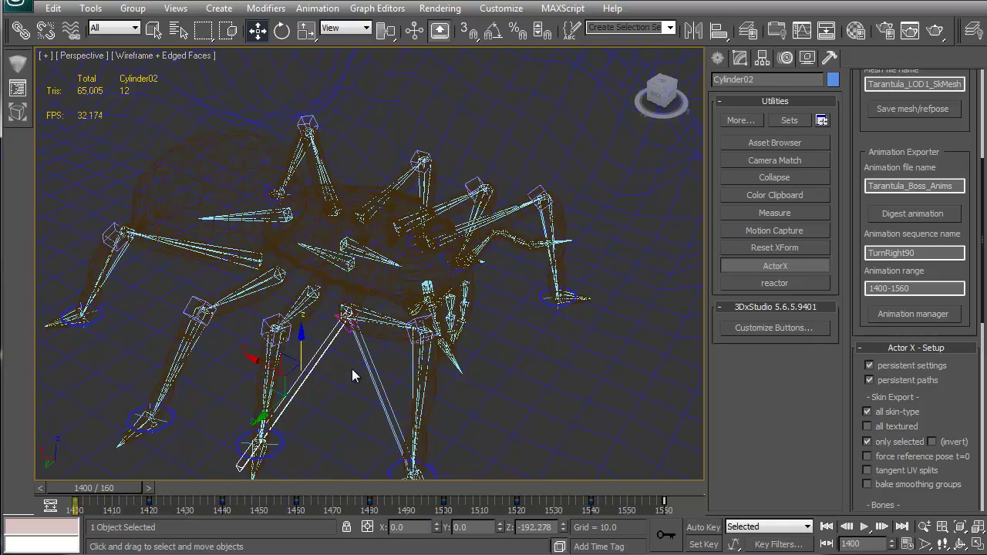
pyautogui.click(784, 59)
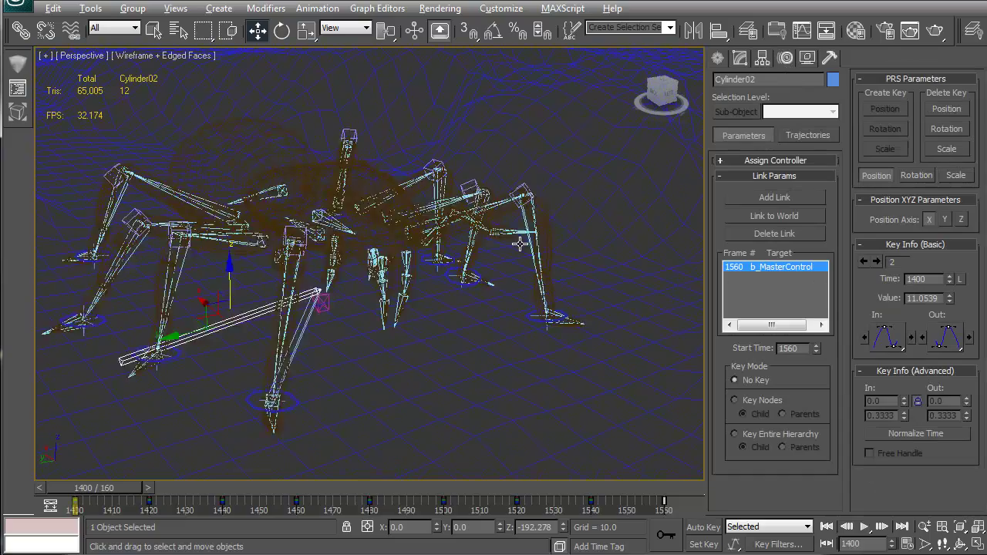
# Select the Bones_Export set again and return to the ActorX animation exporter settings.
pyautogui.click(669, 27)
pyautogui.click(611, 43)
pyautogui.keyDown('alt'); pyautogui.moveTo(456, 165); pyautogui.dragTo(535, 179, button='middle'); pyautogui.keyUp('alt')
pyautogui.moveTo(536, 185); pyautogui.dragTo(703, 98)
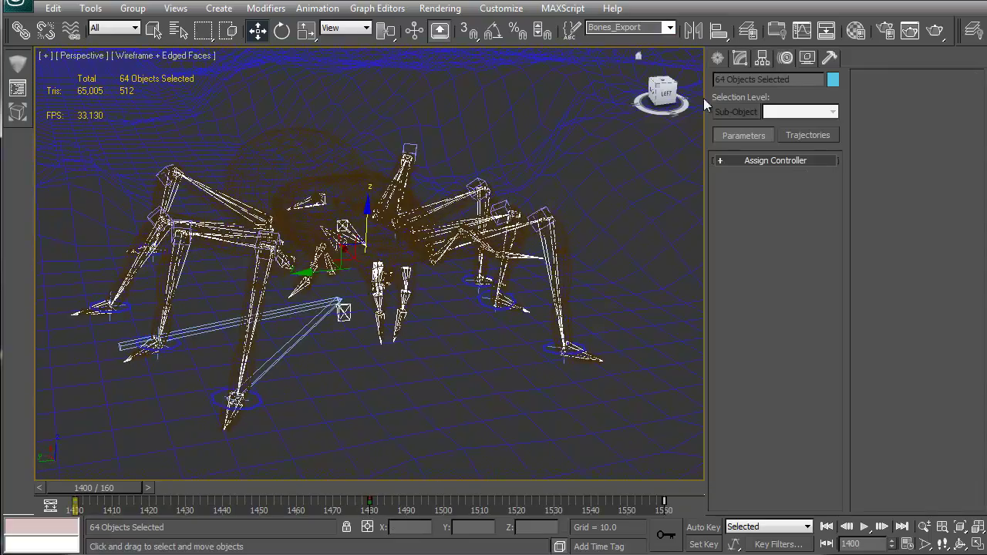
pyautogui.click(830, 58)
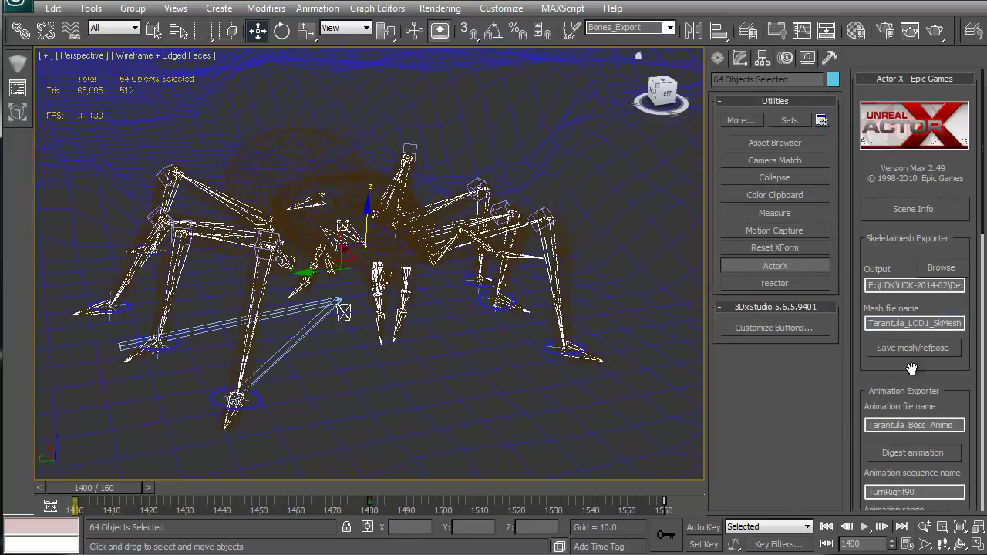
pyautogui.scroll(-5, 914, 369)
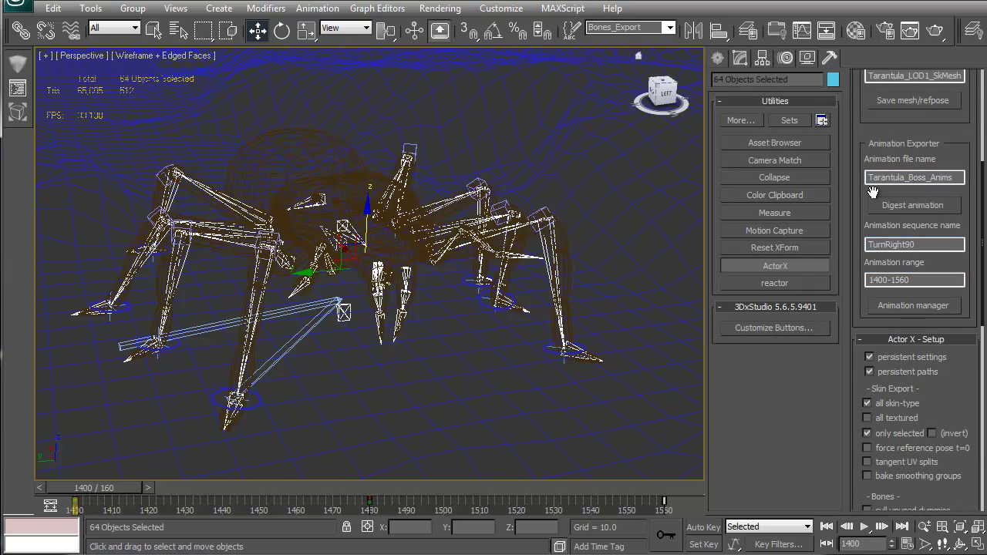
# Load the Tarantula_Boss_Anims package into the animation manager's output list.
pyautogui.click(918, 304)
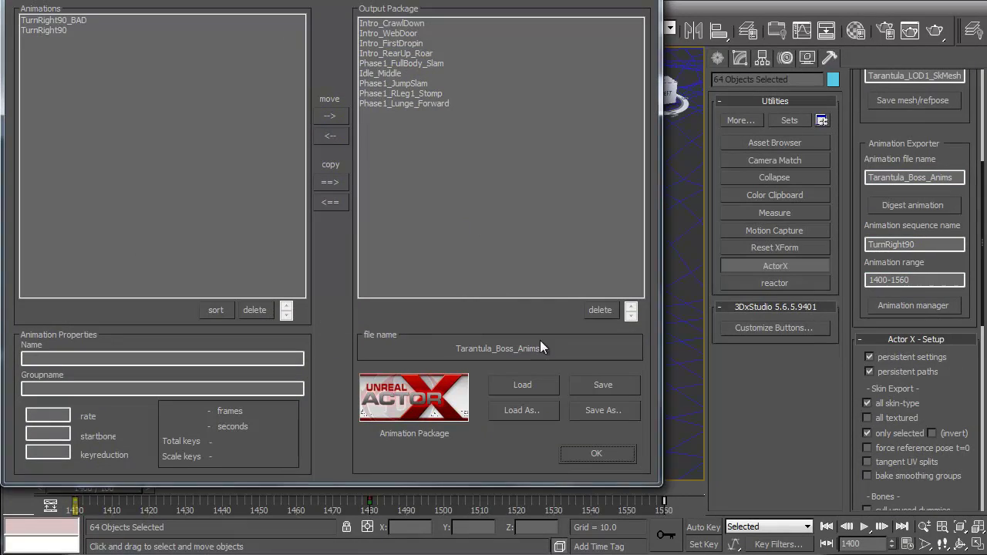
pyautogui.click(524, 384)
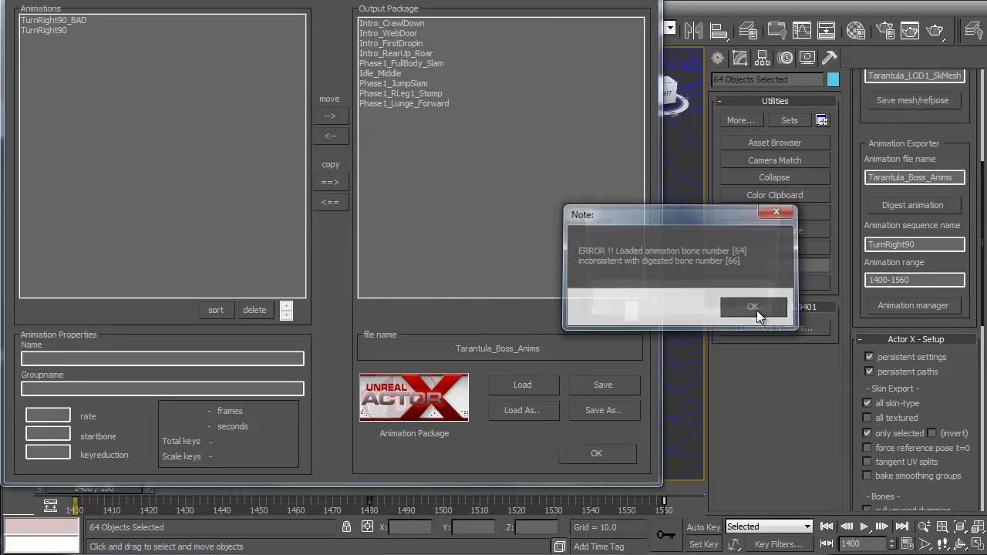
pyautogui.click(754, 308)
pyautogui.click(727, 298)
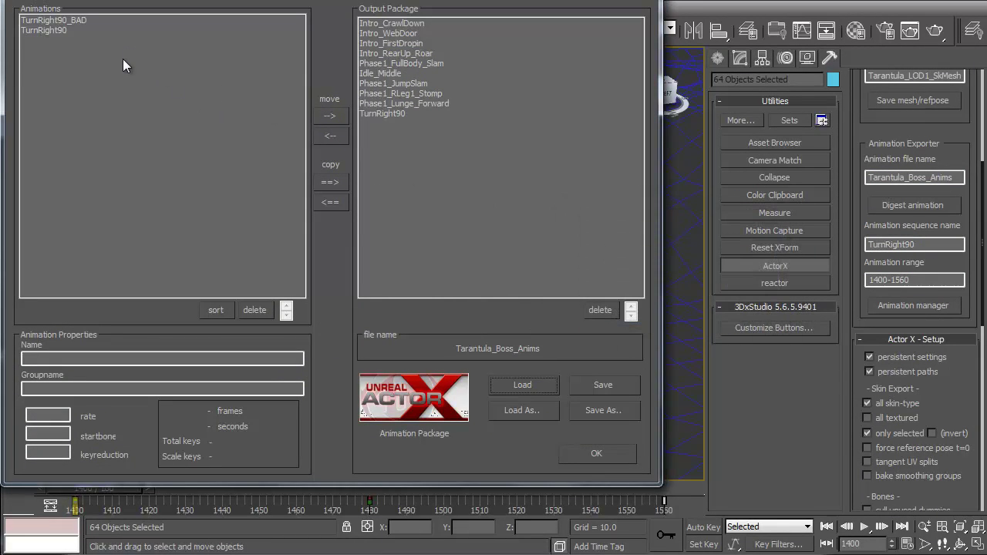
# Delete both TurnRight90_BAD and TurnRight90 from the digested animations list.
pyautogui.click(65, 19)
pyautogui.keyDown('shift'); pyautogui.click(63, 29); pyautogui.keyUp('shift')
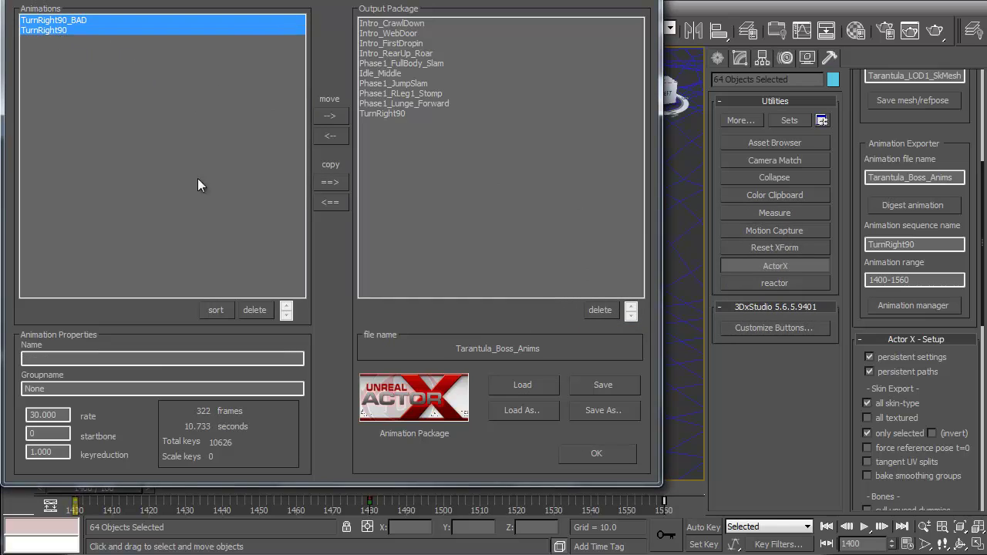
pyautogui.click(265, 307)
# Load the Tarantula_Boss_Anims package again with the digested list empty, and close the animation manager.
pyautogui.click(523, 383)
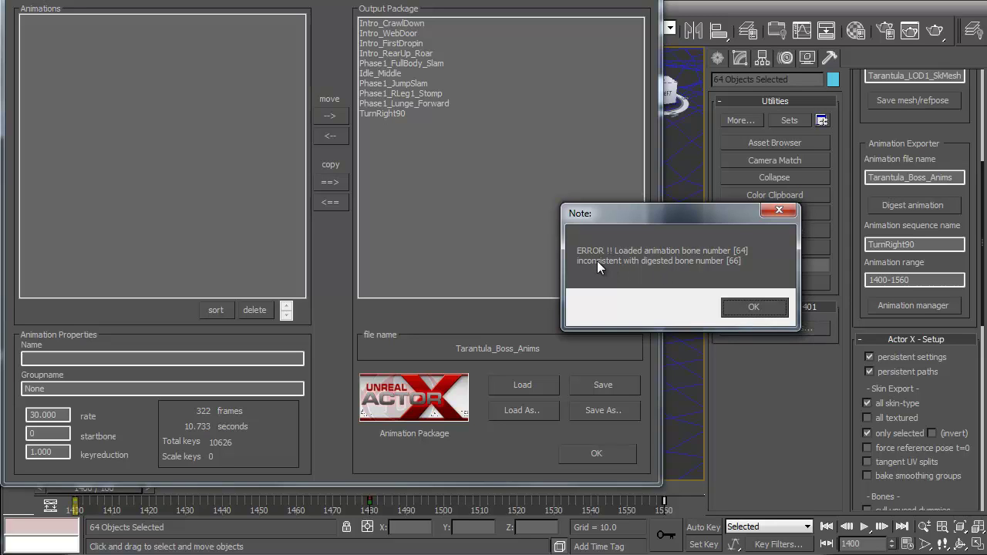
pyautogui.click(755, 307)
pyautogui.click(732, 302)
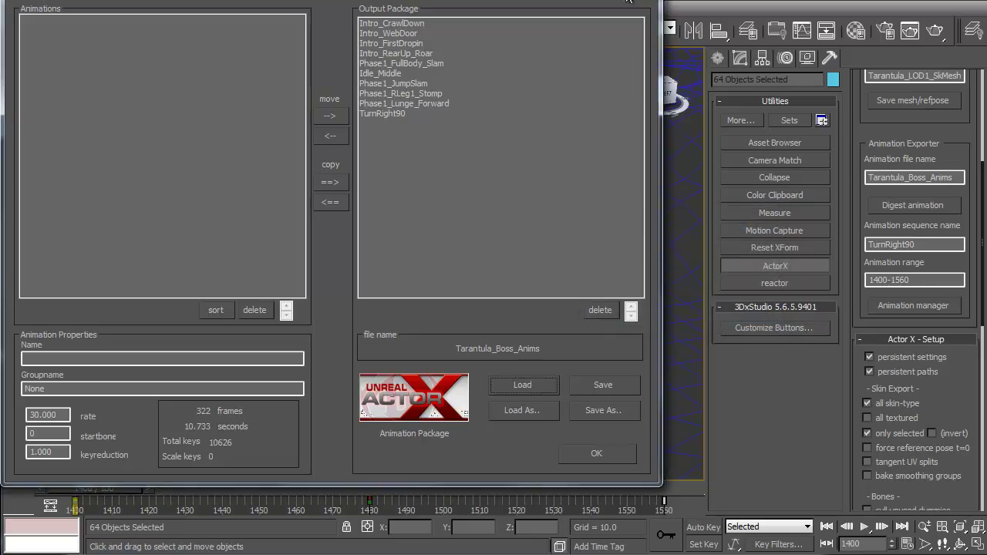
pyautogui.click(629, 1)
# Deselect all objects in the scene and reload the Tarantula_Boss_Anims package from the animation manager.
pyautogui.moveTo(543, 216); pyautogui.dragTo(550, 276, button='middle')
pyautogui.click(464, 367)
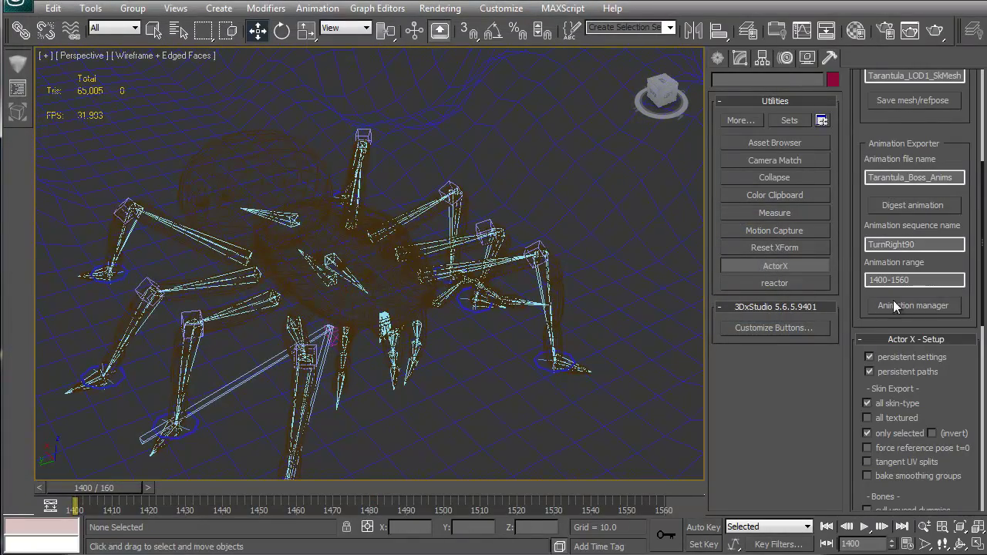
pyautogui.click(920, 305)
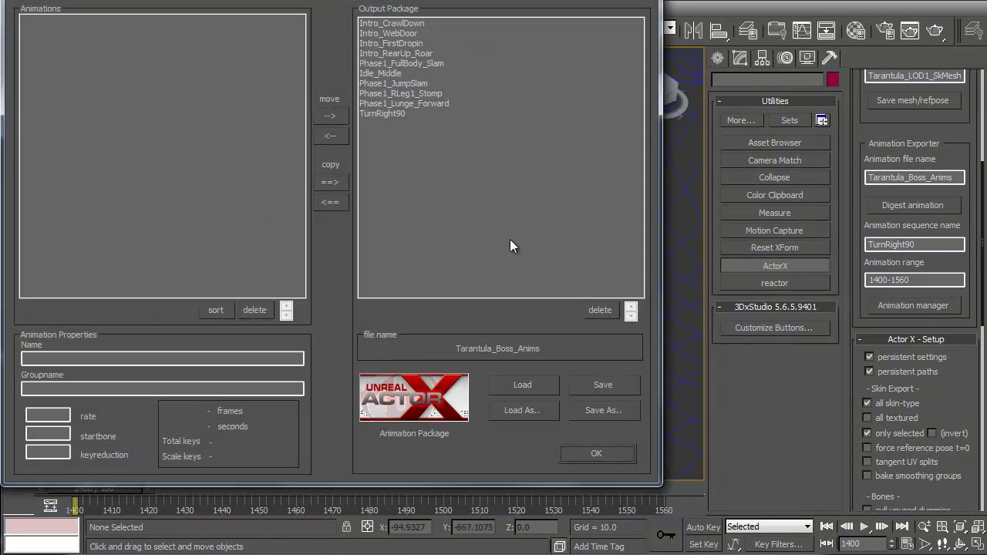
pyautogui.click(530, 387)
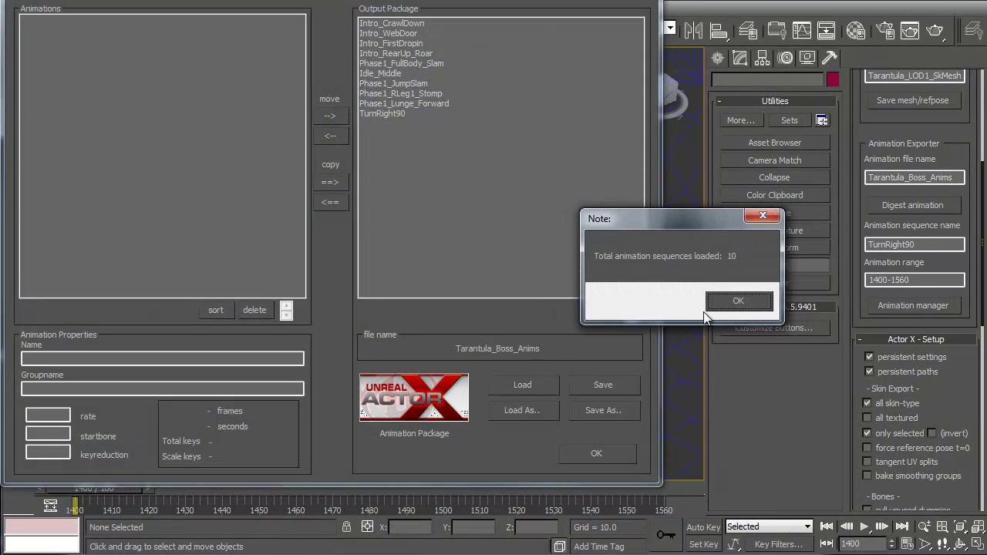
# Select the Bones_Export selection set and digest its animation as TurnRight90 over frames 1400-1560.
pyautogui.click(754, 305)
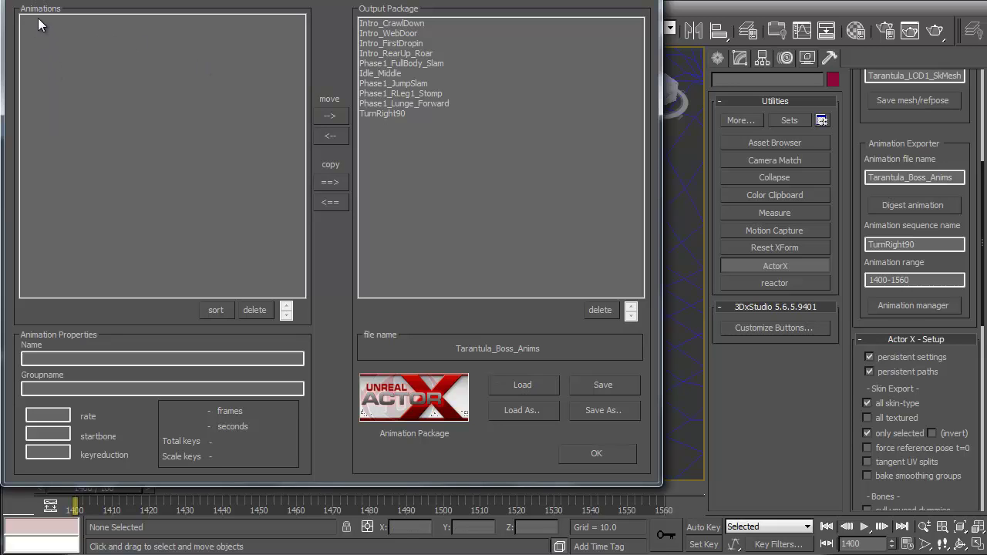
pyautogui.click(596, 454)
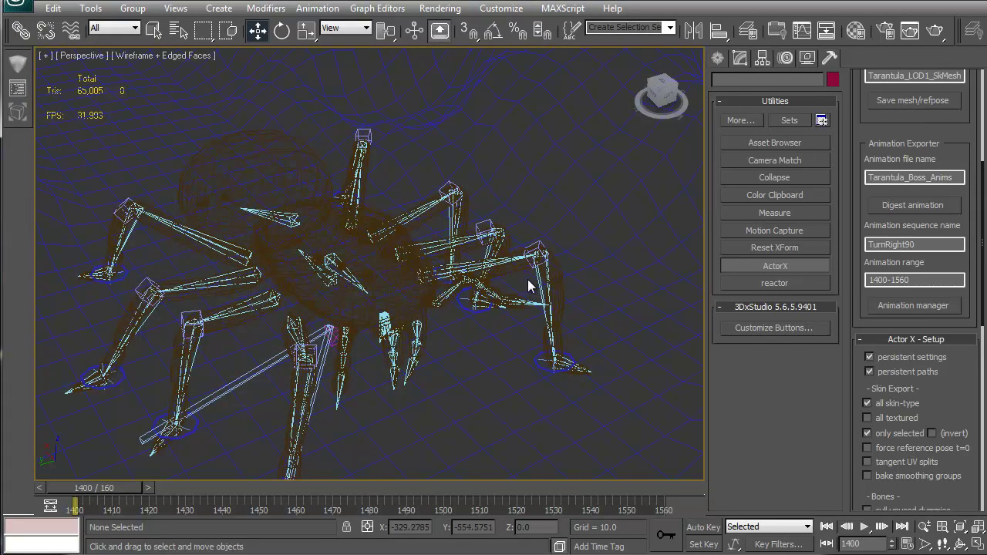
pyautogui.click(670, 27)
pyautogui.click(623, 41)
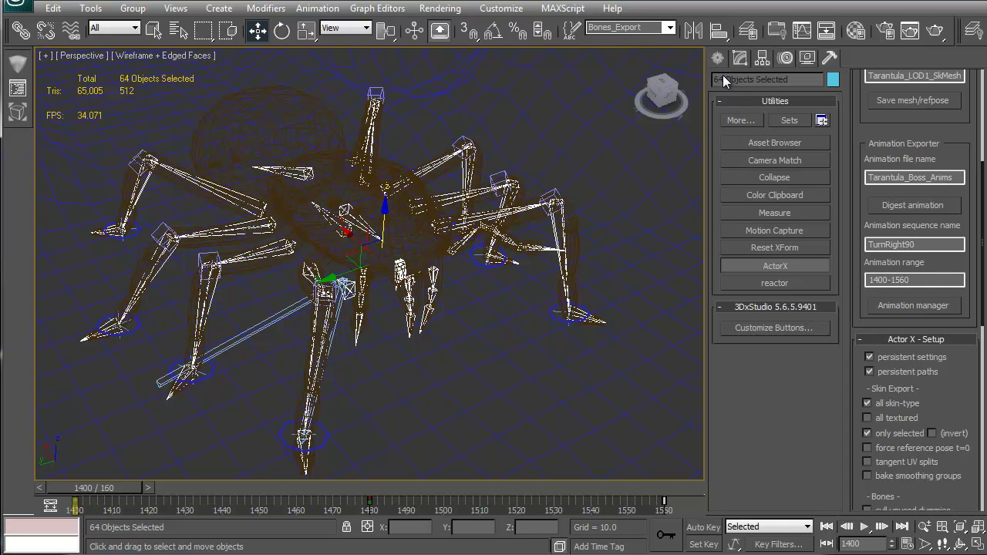
pyautogui.click(913, 206)
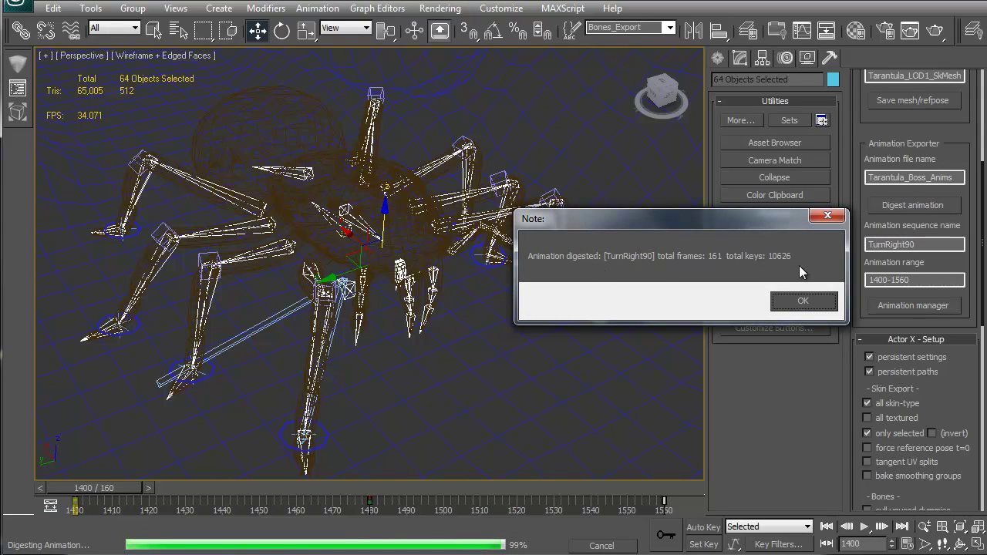
pyautogui.click(802, 304)
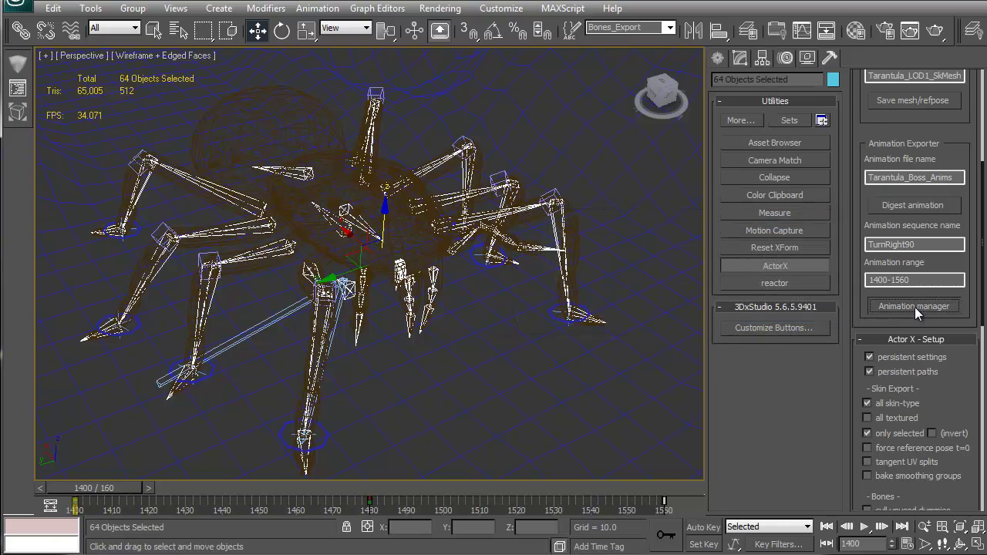
# Try to move the digested TurnRight90 animation into the output package in the animation manager.
pyautogui.click(914, 307)
pyautogui.click(76, 19)
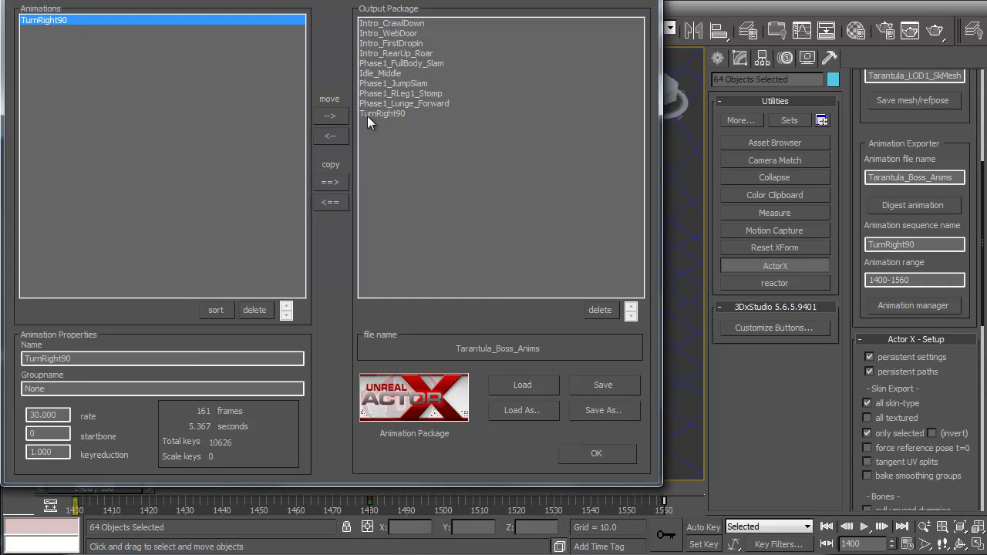
pyautogui.click(331, 116)
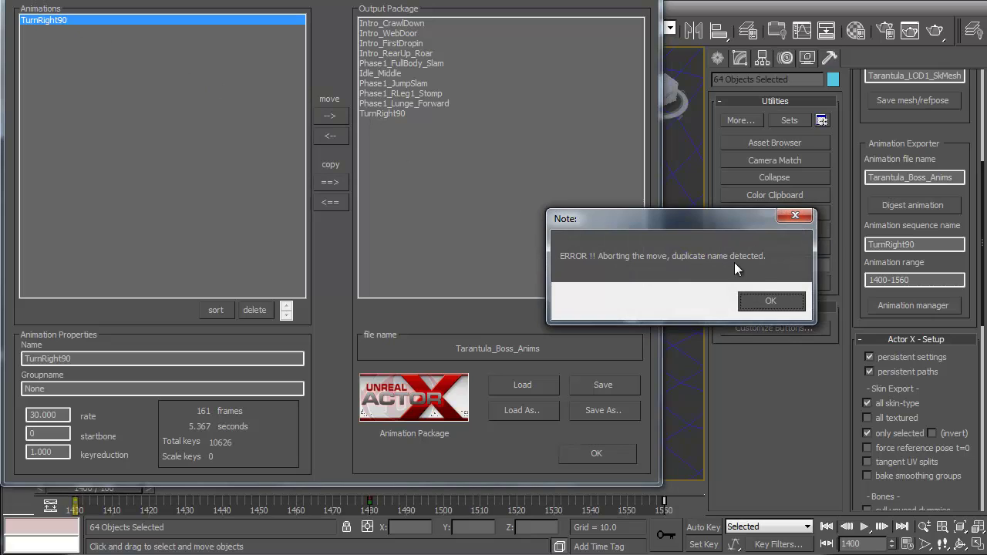
pyautogui.click(771, 301)
pyautogui.click(789, 302)
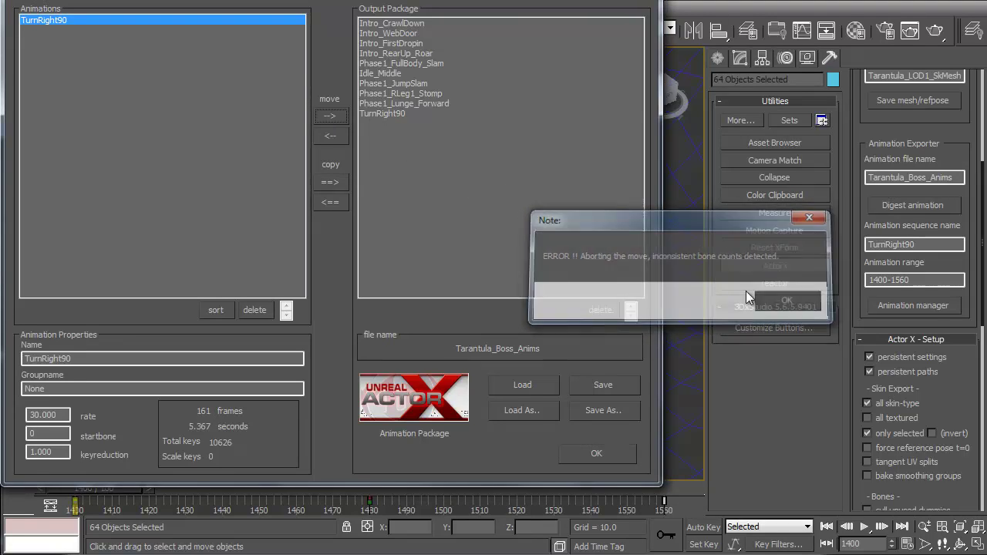
# Delete the existing TurnRight90 from the output package and try again to move the digested version in.
pyautogui.click(383, 114)
pyautogui.click(601, 310)
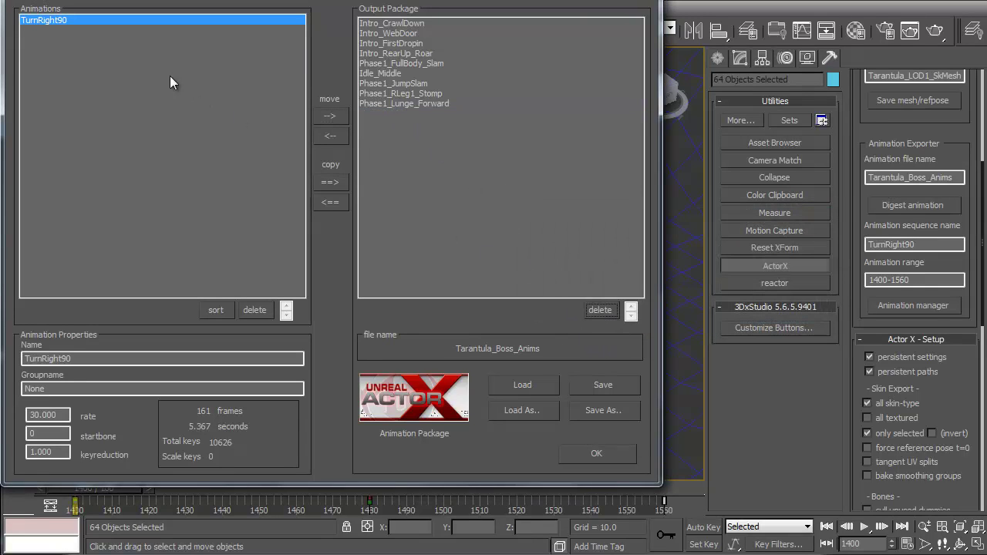
pyautogui.click(331, 115)
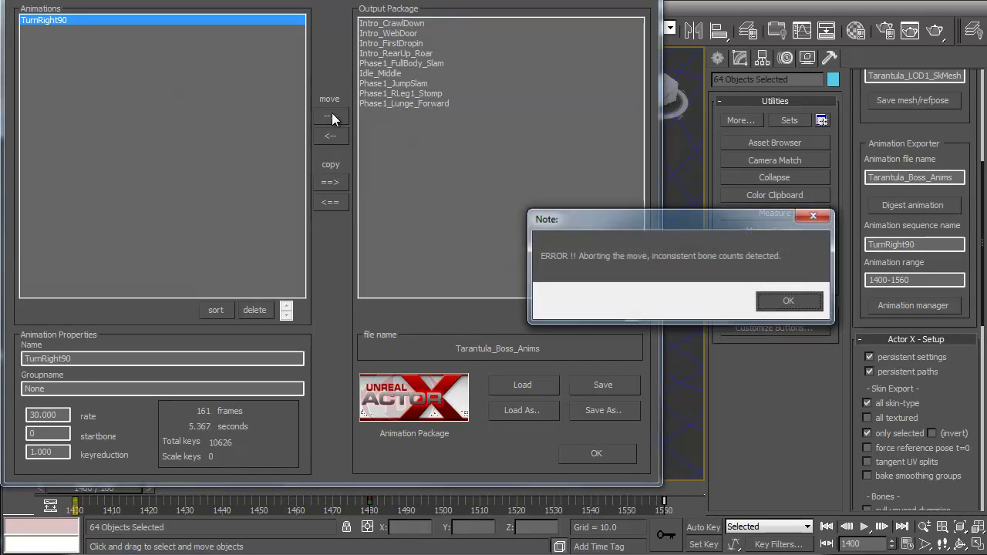
pyautogui.click(778, 301)
# Reload the Tarantula_Boss_Anims package into the output list and close the animation manager.
pyautogui.click(534, 386)
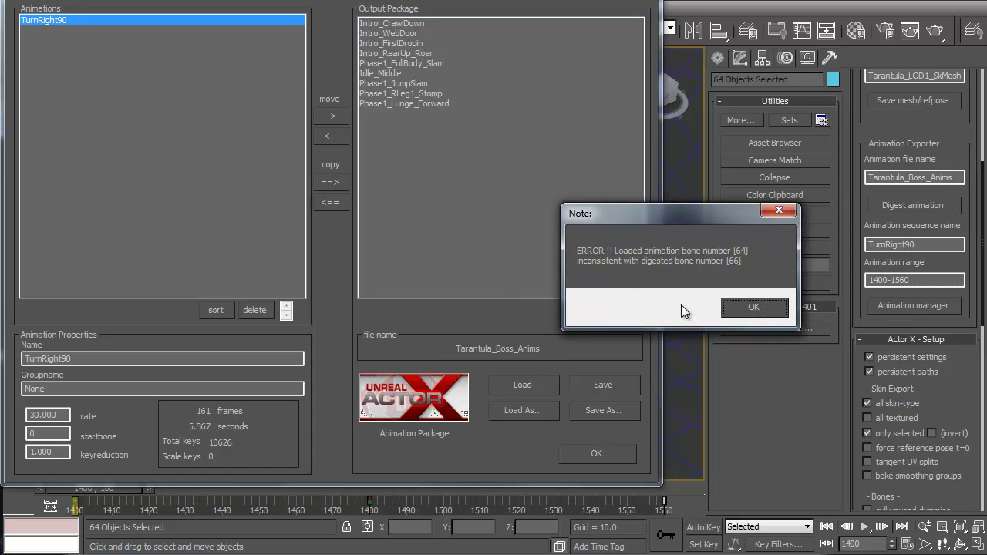
pyautogui.click(754, 307)
pyautogui.click(739, 298)
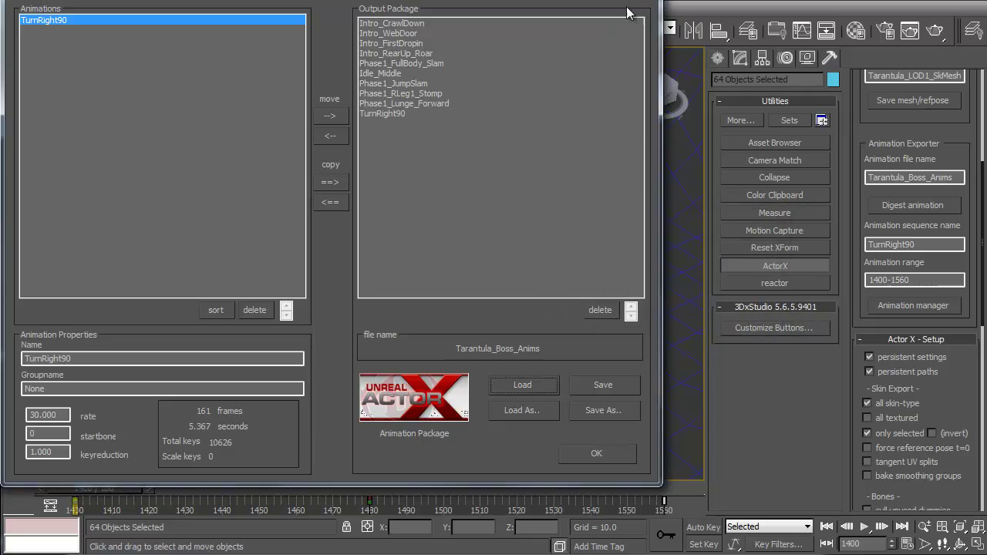
pyautogui.click(636, 0)
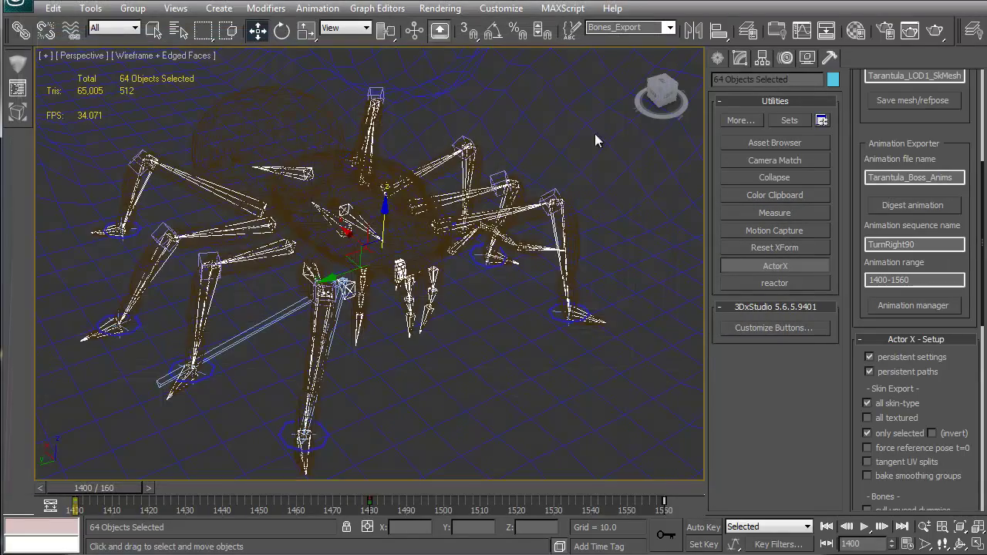
pyautogui.keyDown('alt'); pyautogui.moveTo(403, 303); pyautogui.dragTo(331, 306, button='middle'); pyautogui.keyUp('alt')
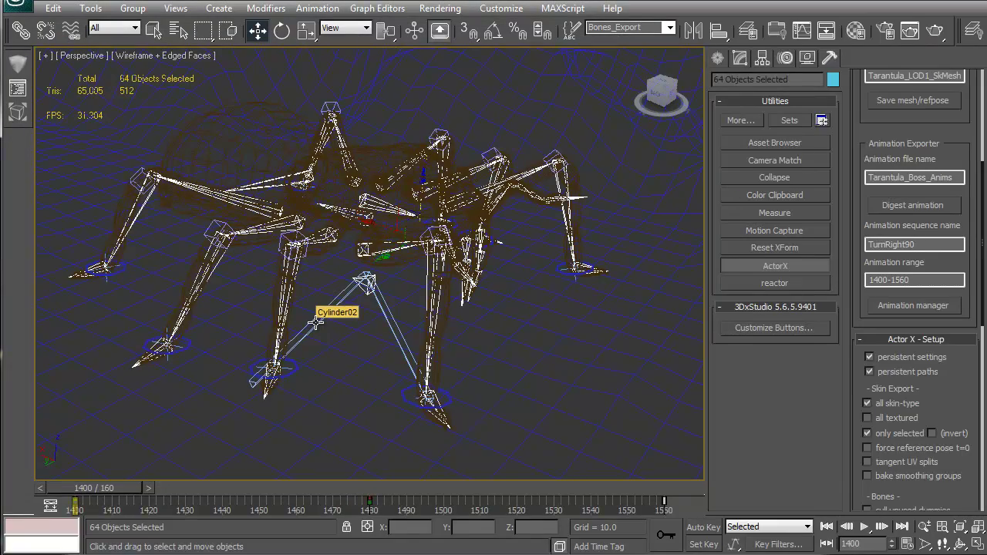
pyautogui.keyDown('alt'); pyautogui.moveTo(316, 322); pyautogui.dragTo(356, 302, button='middle'); pyautogui.keyUp('alt')
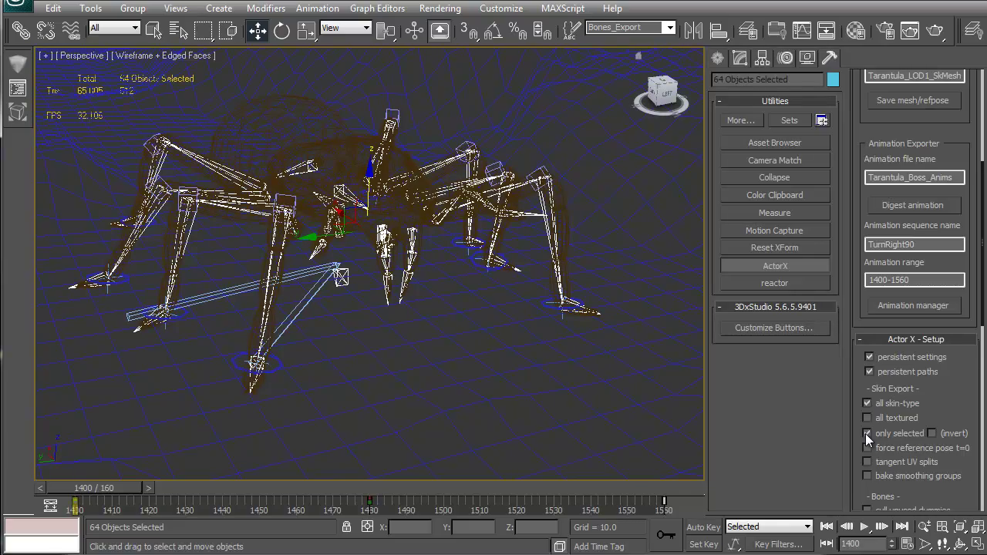
pyautogui.moveTo(489, 264); pyautogui.dragTo(497, 290, button='middle')
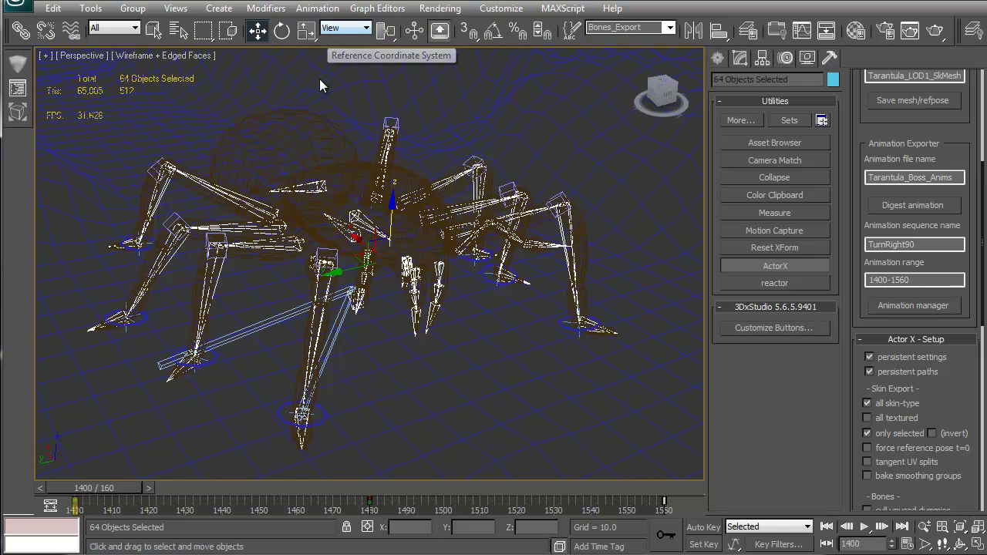
# Copy the animation file name, replace it with sdfsdfsdf, and try to load that package in the animation manager.
pyautogui.doubleClick(957, 177)
pyautogui.hotkey('ctrl', 'c')
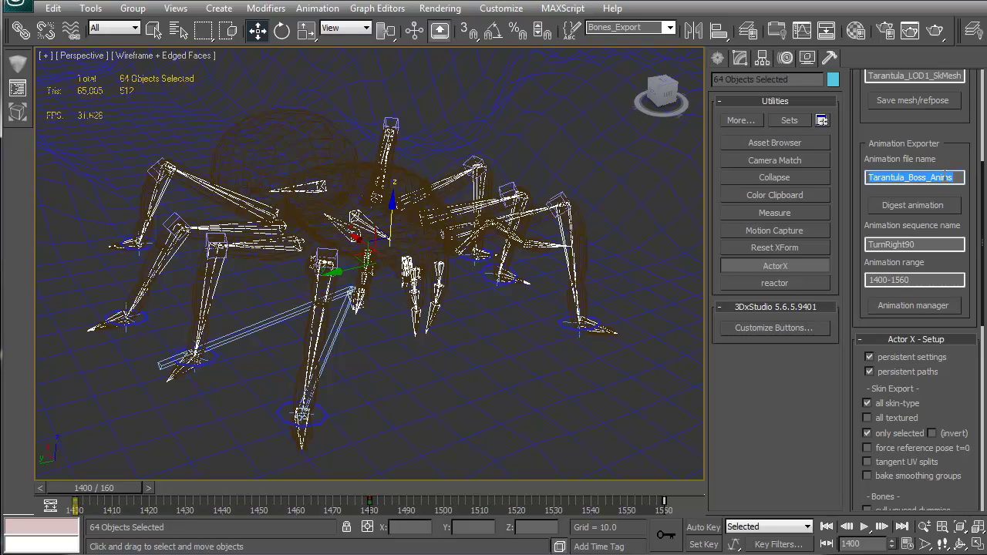
pyautogui.write('sdfsdfsdf')
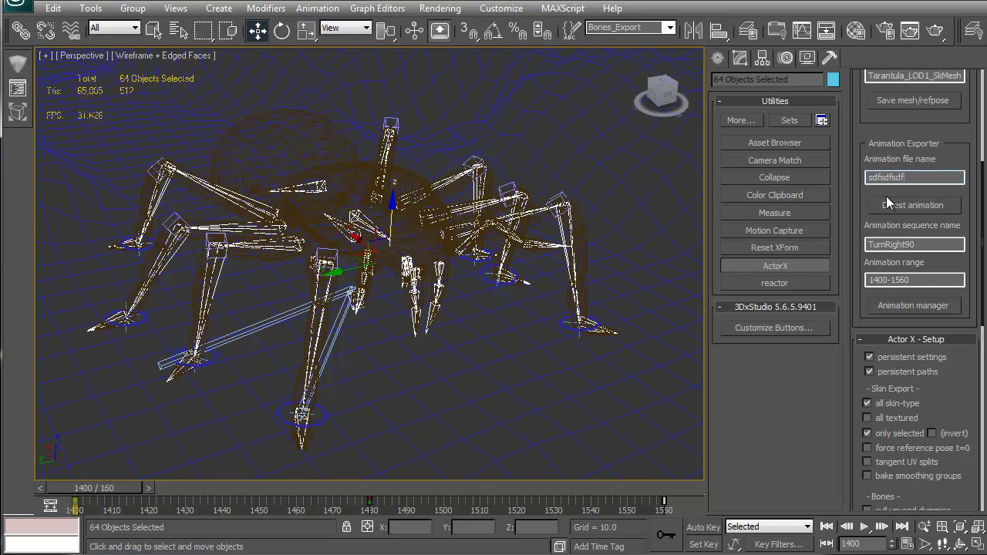
pyautogui.click(903, 304)
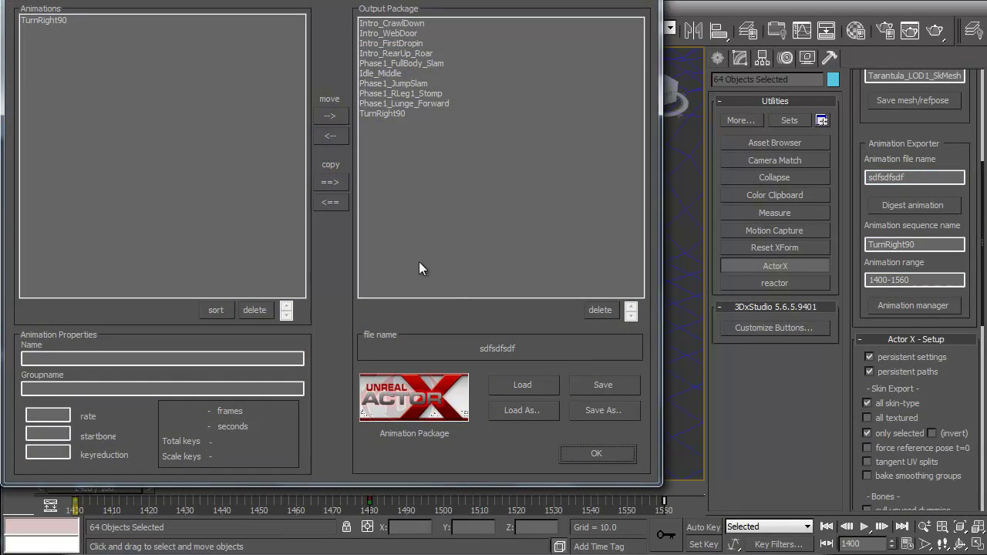
pyautogui.click(534, 387)
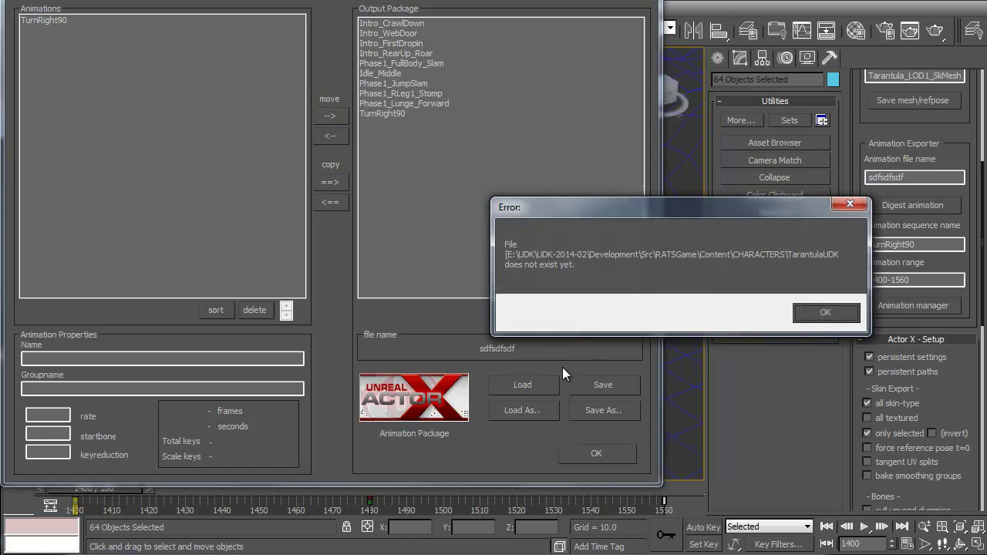
pyautogui.click(832, 321)
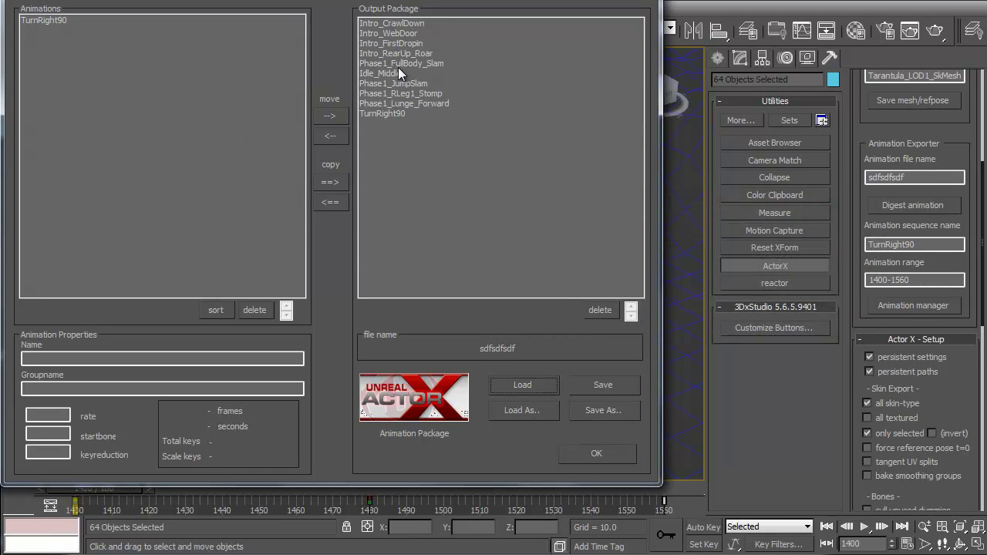
# Delete all sequences from the output package and TurnRight90 from the digested animations list, leaving both empty.
pyautogui.moveTo(387, 24); pyautogui.dragTo(390, 114)
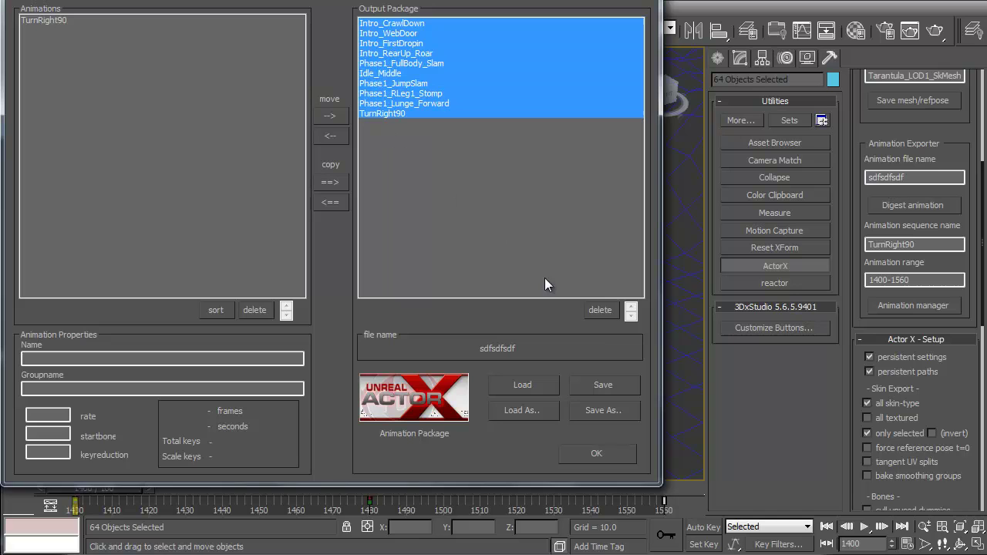
pyautogui.click(601, 310)
pyautogui.click(78, 21)
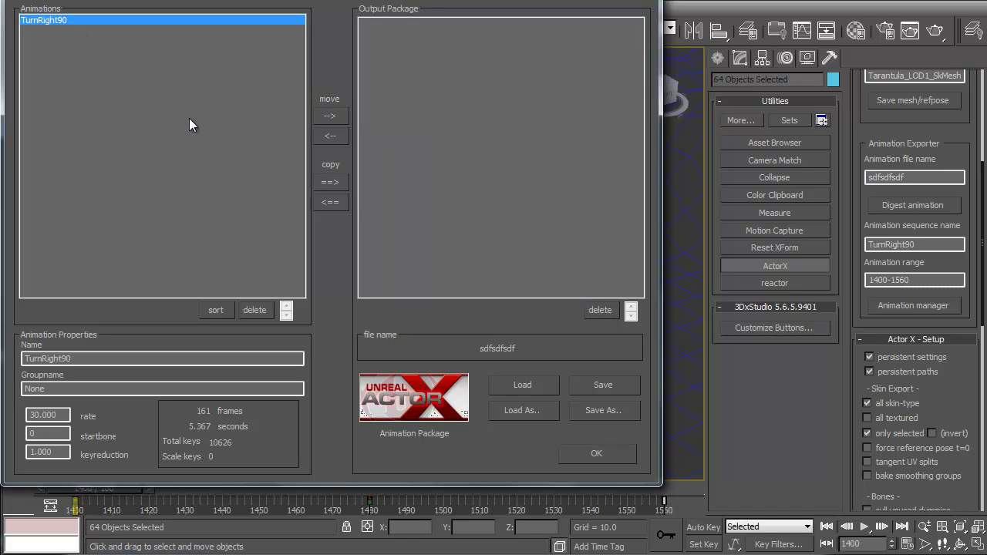
pyautogui.click(252, 315)
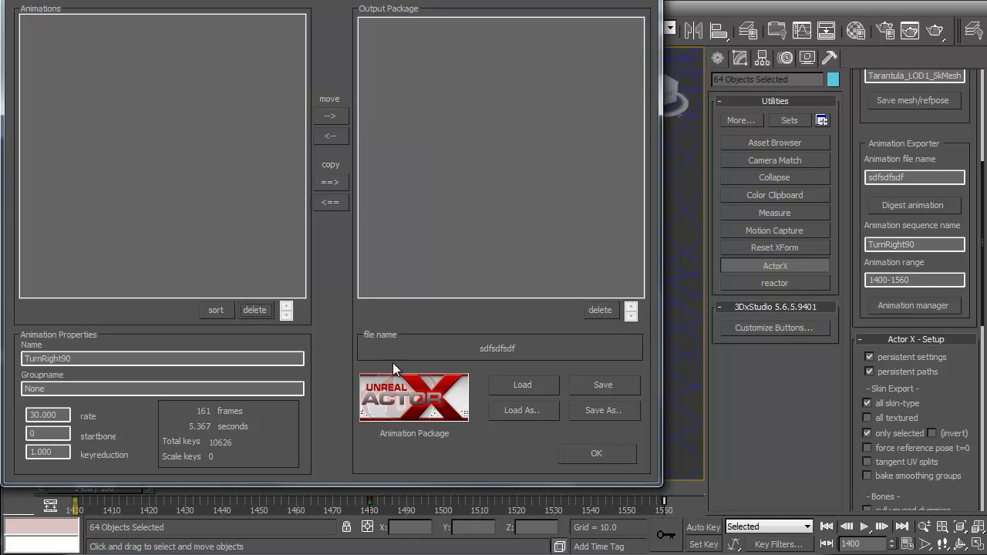
pyautogui.click(600, 453)
# Try to load the sdfsdfsdf package again with both lists empty, and close the animation manager.
pyautogui.click(916, 306)
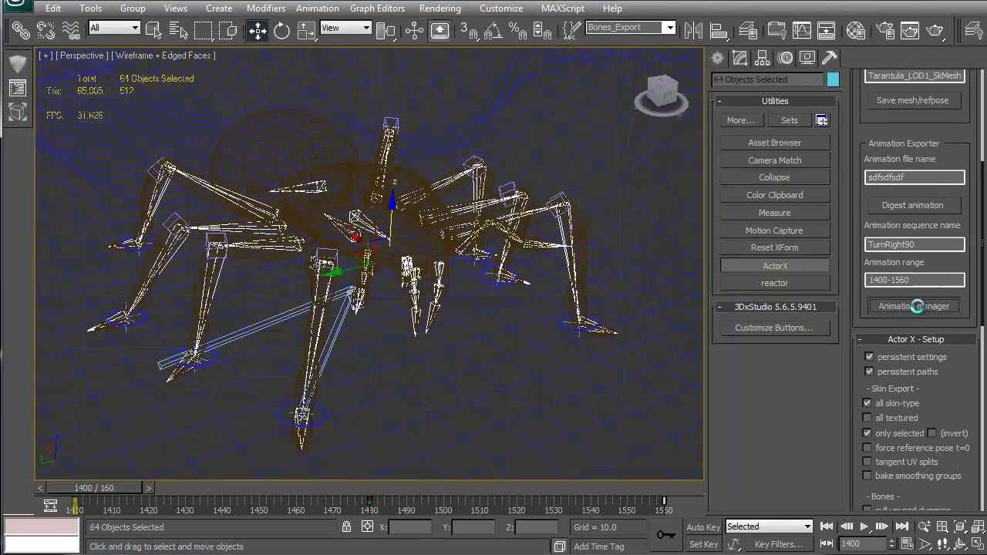
pyautogui.click(511, 383)
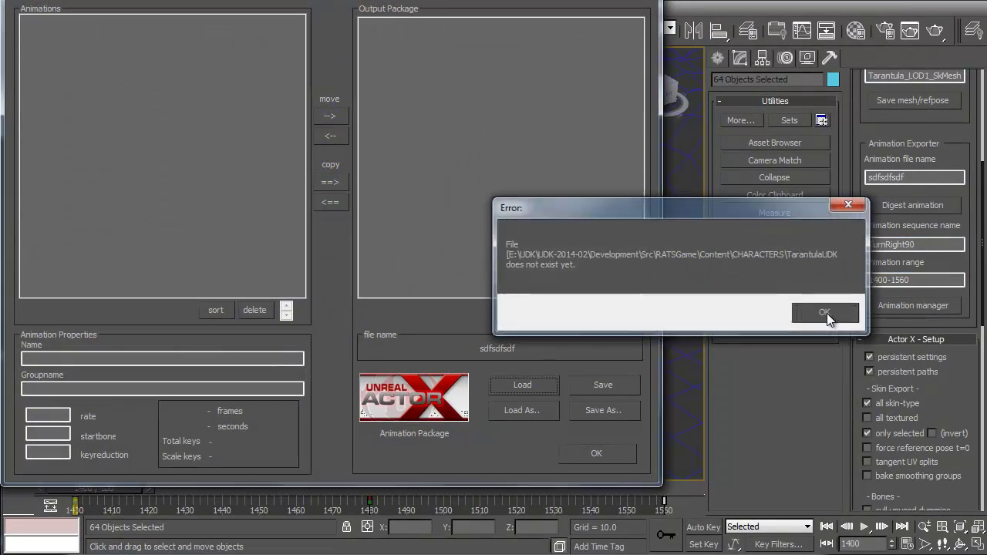
pyautogui.click(827, 313)
pyautogui.click(629, 453)
# Set the animation file name back to Tarantula_Boss_Anims and load that package into the animation manager's output list.
pyautogui.doubleClick(927, 179)
pyautogui.hotkey('ctrl', 'v')
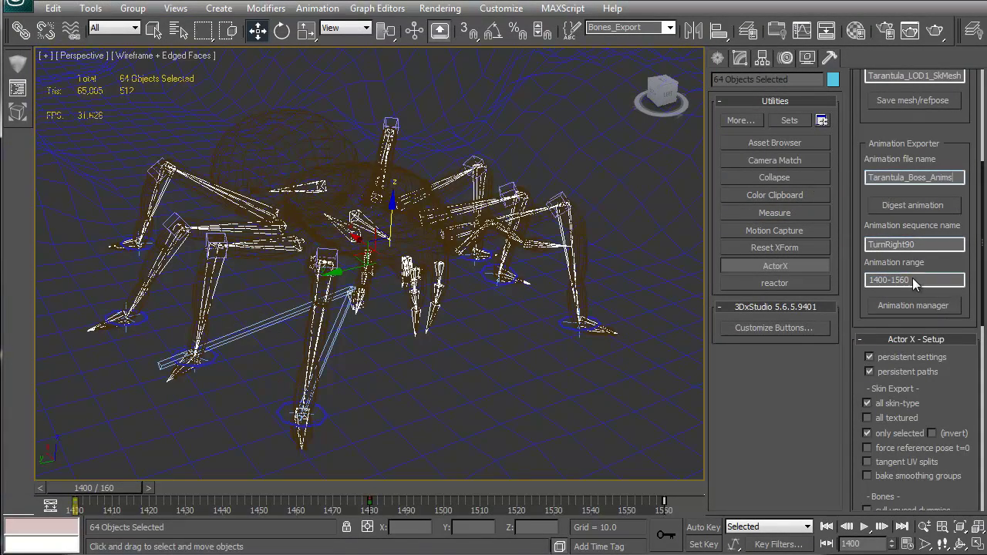
pyautogui.click(913, 306)
pyautogui.click(530, 387)
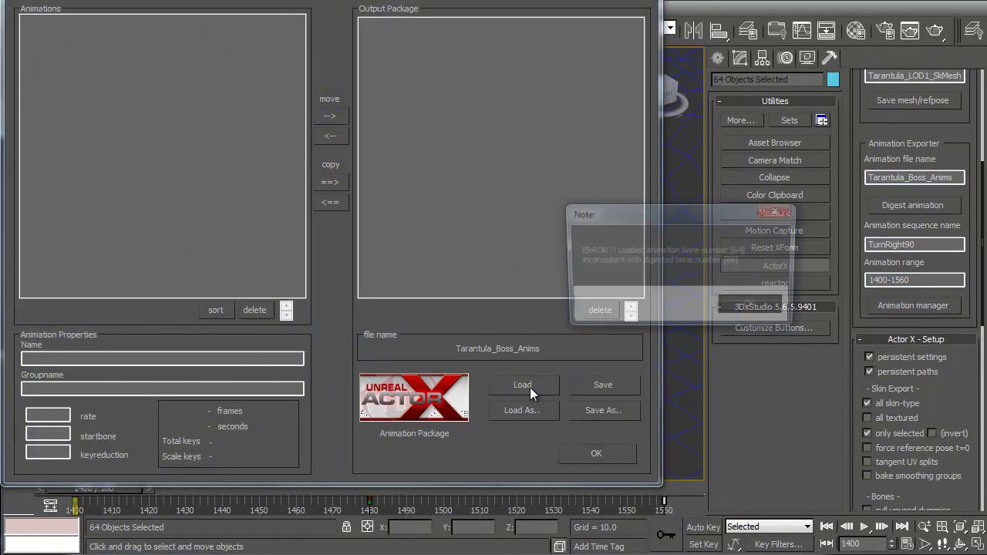
pyautogui.click(763, 306)
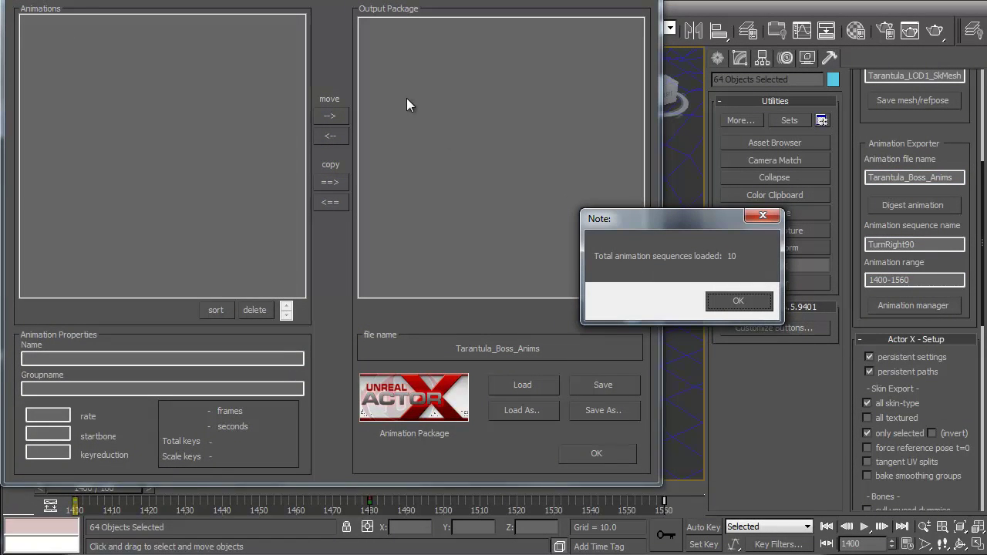
pyautogui.click(730, 303)
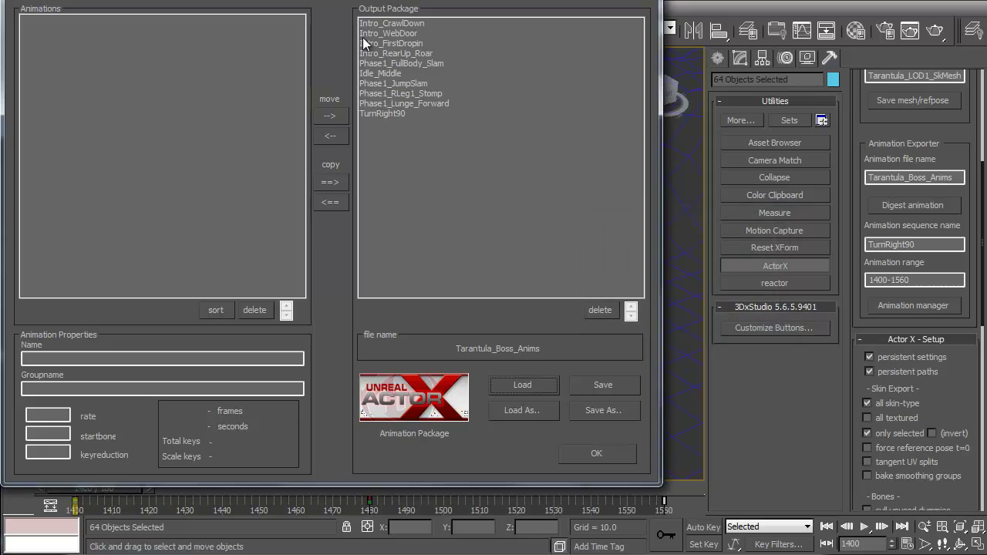
pyautogui.click(648, 1)
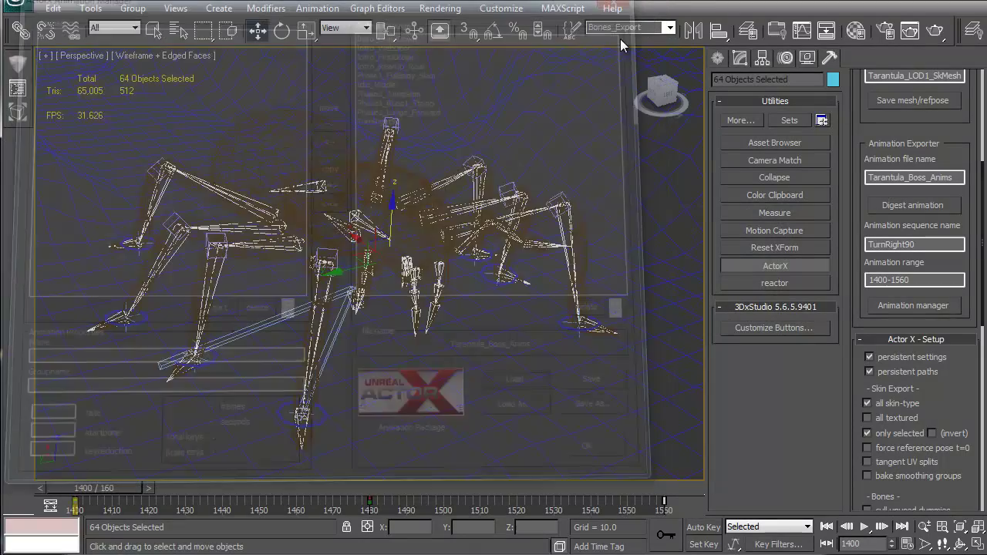
# Check the two thin cylinders between the legs by selecting them, and reselect the Bones_Export selection set.
pyautogui.keyDown('alt'); pyautogui.moveTo(410, 193); pyautogui.dragTo(444, 195, button='middle'); pyautogui.keyUp('alt')
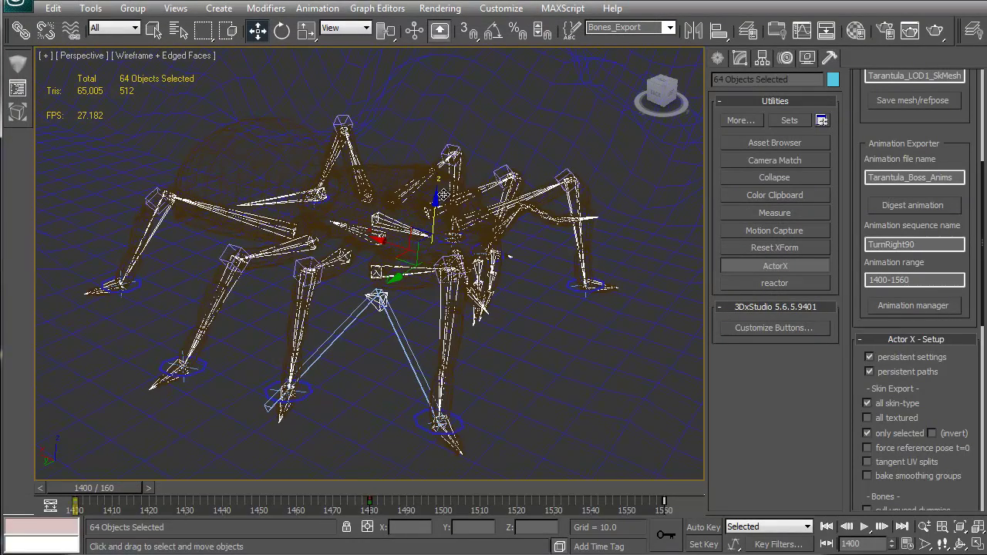
pyautogui.click(351, 317)
pyautogui.keyDown('ctrl'); pyautogui.click(393, 330); pyautogui.keyUp('ctrl')
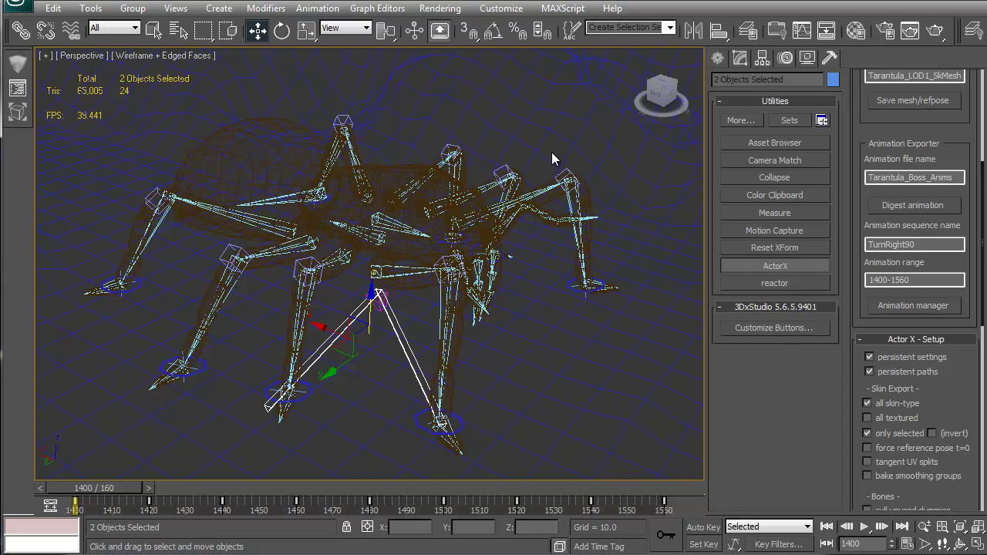
pyautogui.click(516, 302)
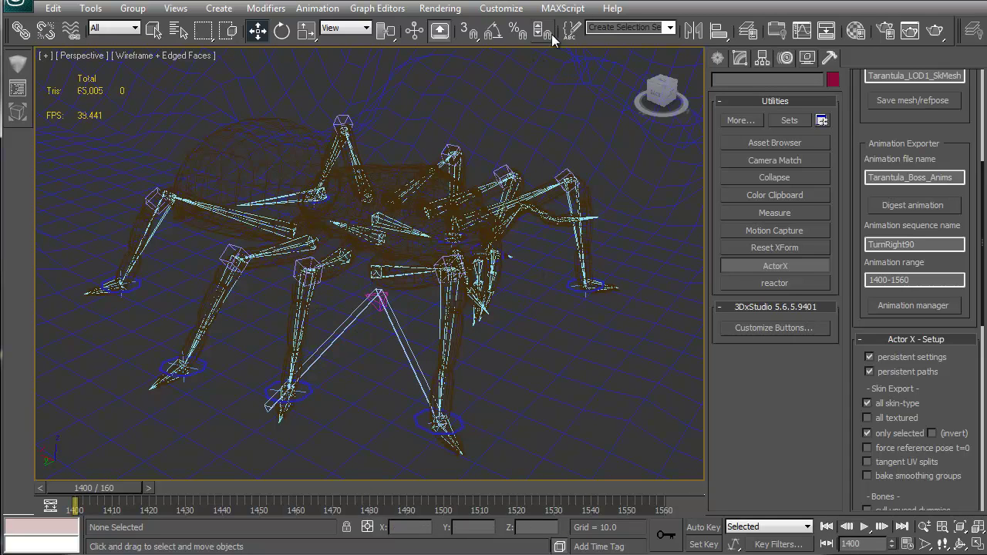
pyautogui.click(668, 28)
pyautogui.click(630, 42)
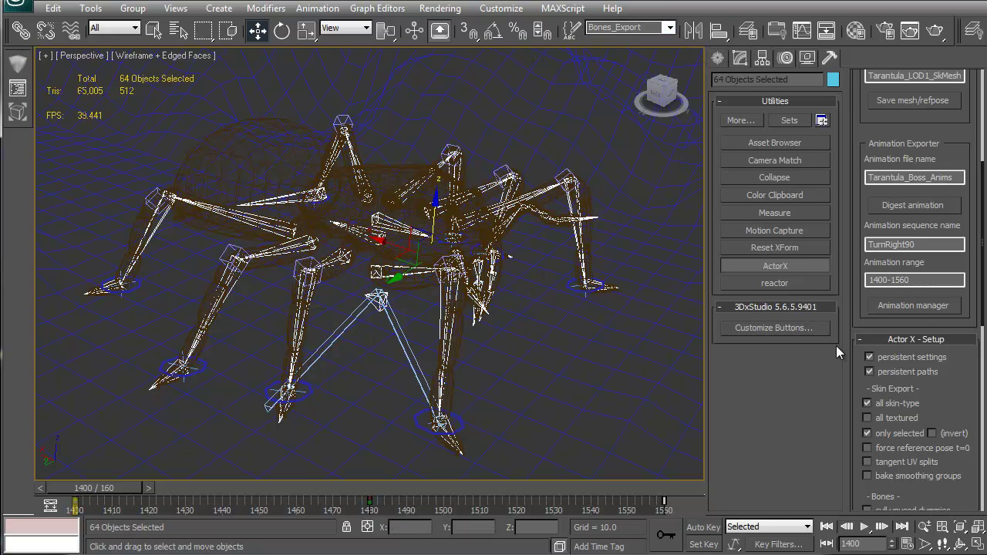
# Reload the Tarantula_Boss_Anims package in the animation manager and close the manager.
pyautogui.click(912, 304)
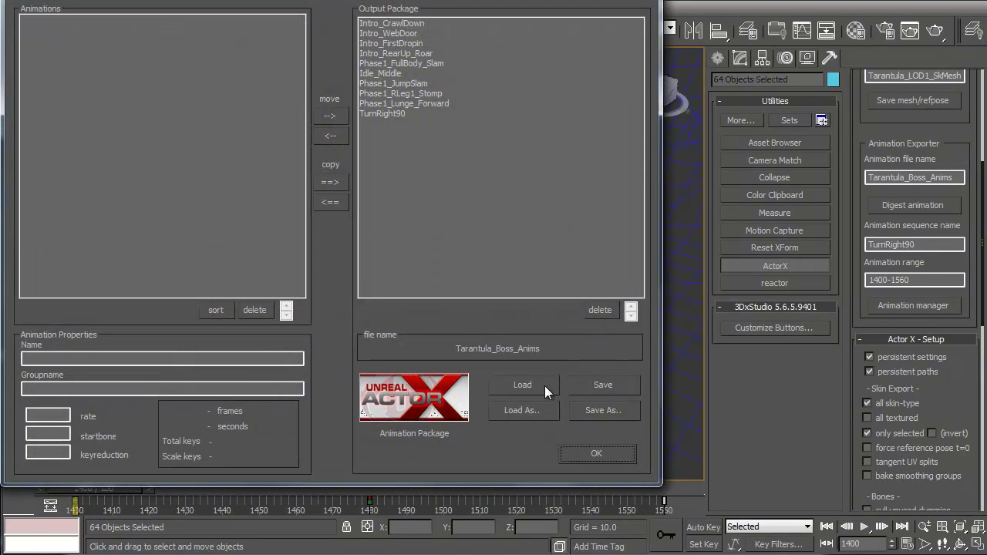
pyautogui.click(545, 385)
pyautogui.click(747, 308)
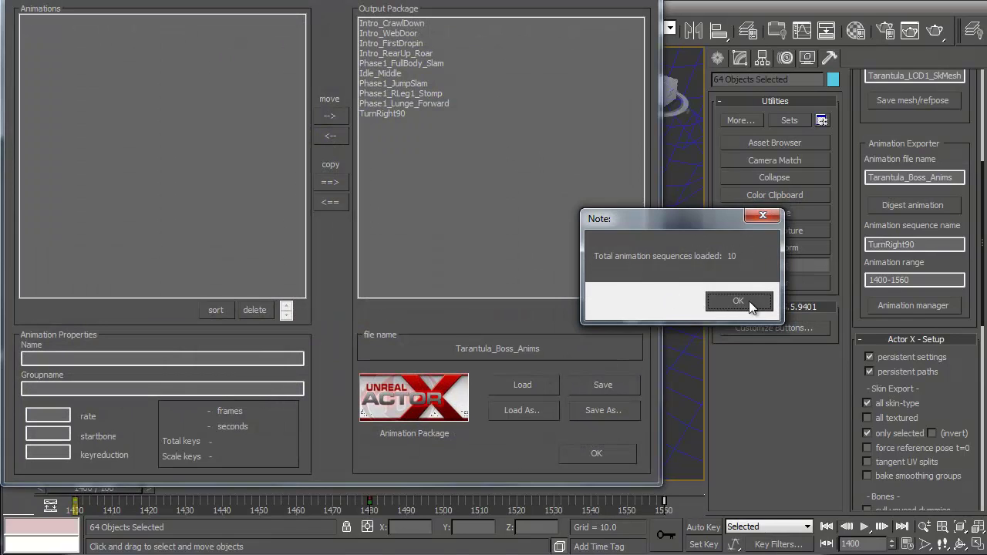
pyautogui.click(738, 300)
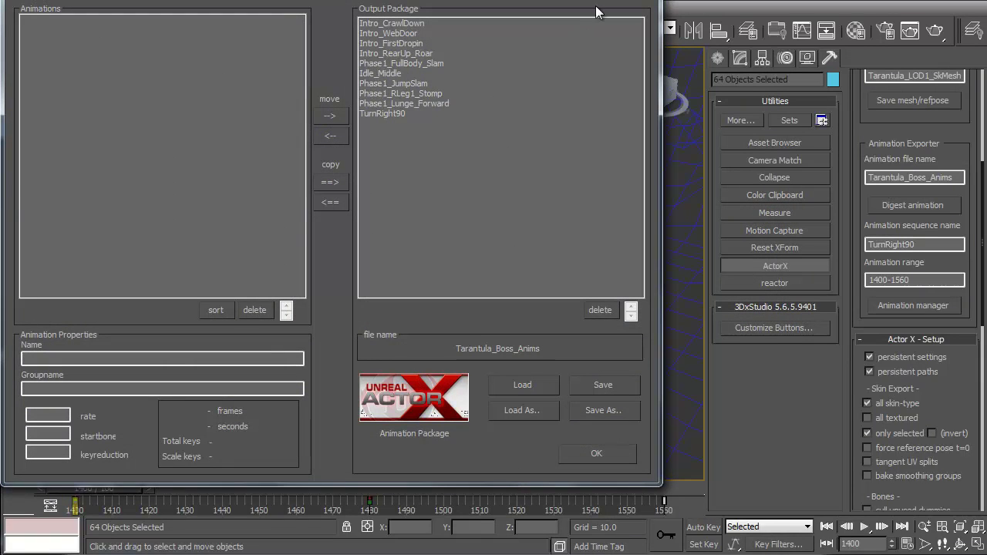
pyautogui.click(598, 452)
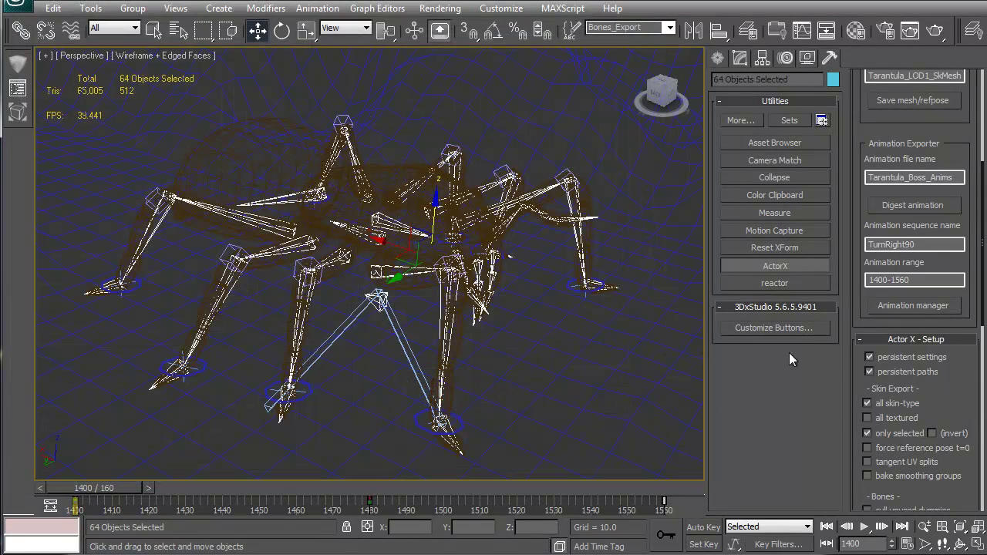
# Digest the TurnRight90 animation with the frame range 1400-1560, and reload the Tarantula_Boss_Anims package in the animation manager.
pyautogui.moveTo(93, 489)
pyautogui.mouseDown()
pyautogui.moveTo(300, 472)
pyautogui.moveTo(468, 473)
pyautogui.moveTo(83, 480)
pyautogui.mouseUp()
pyautogui.click(904, 201)
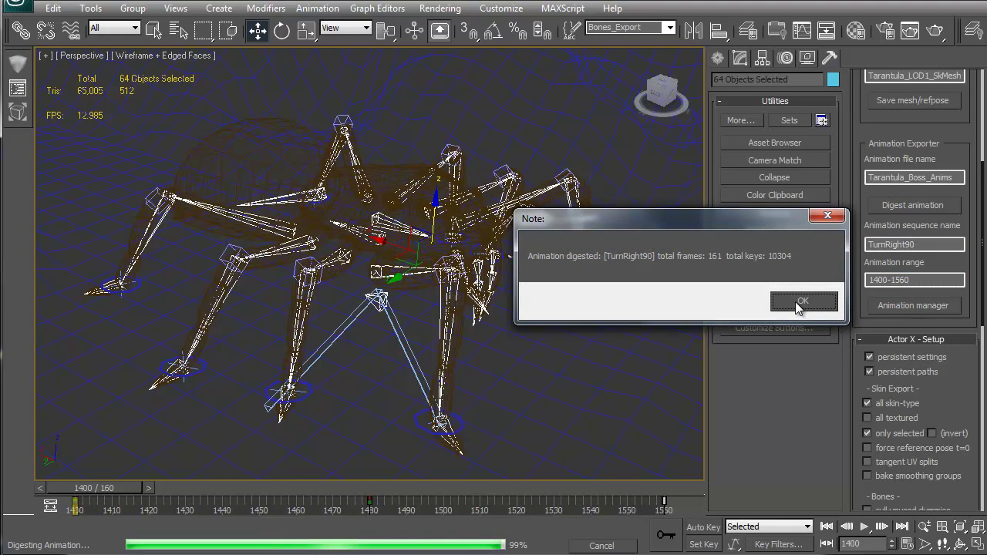
pyautogui.click(802, 302)
pyautogui.click(913, 305)
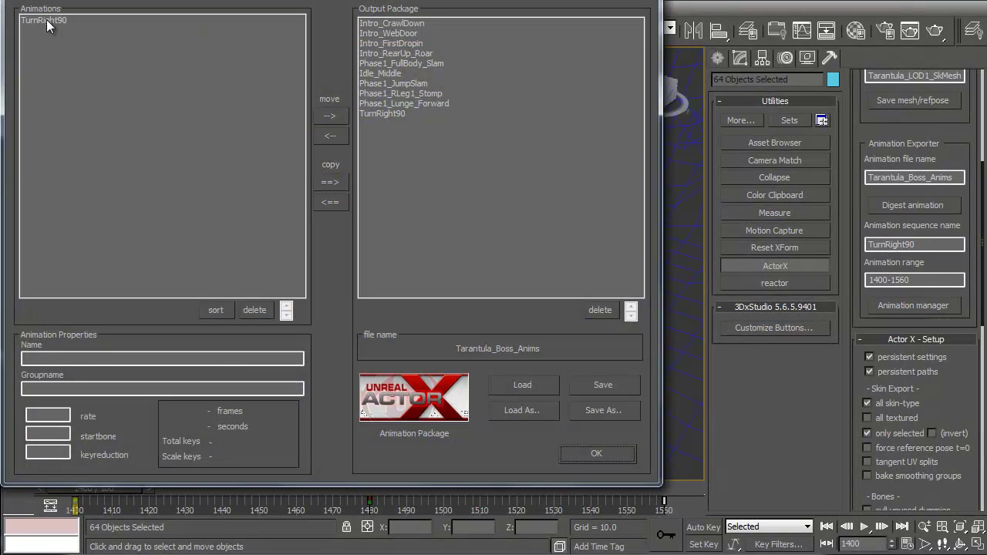
pyautogui.click(532, 383)
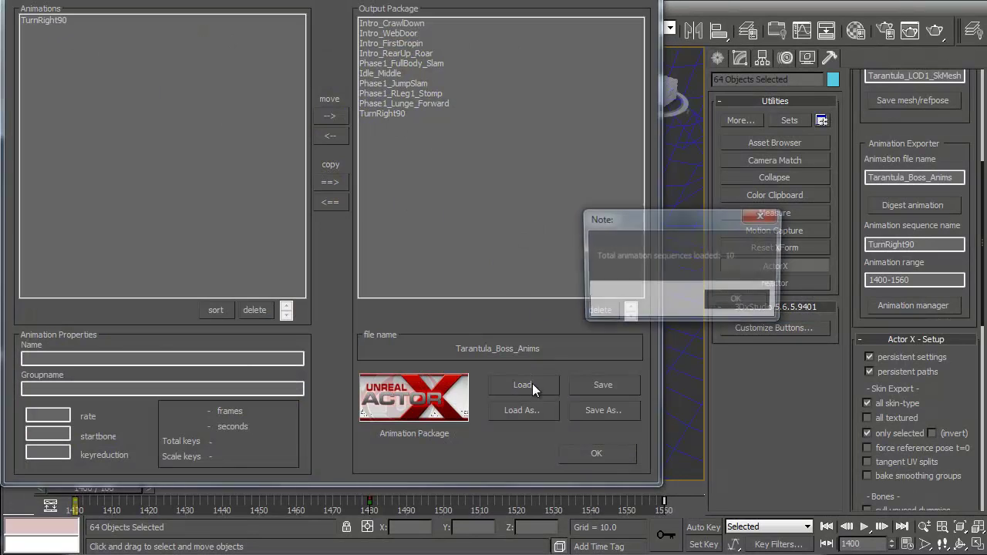
pyautogui.click(740, 299)
# Replace TurnRight90 in the output package with the newly digested version, and save the Tarantula_Boss_Anims package.
pyautogui.click(415, 129)
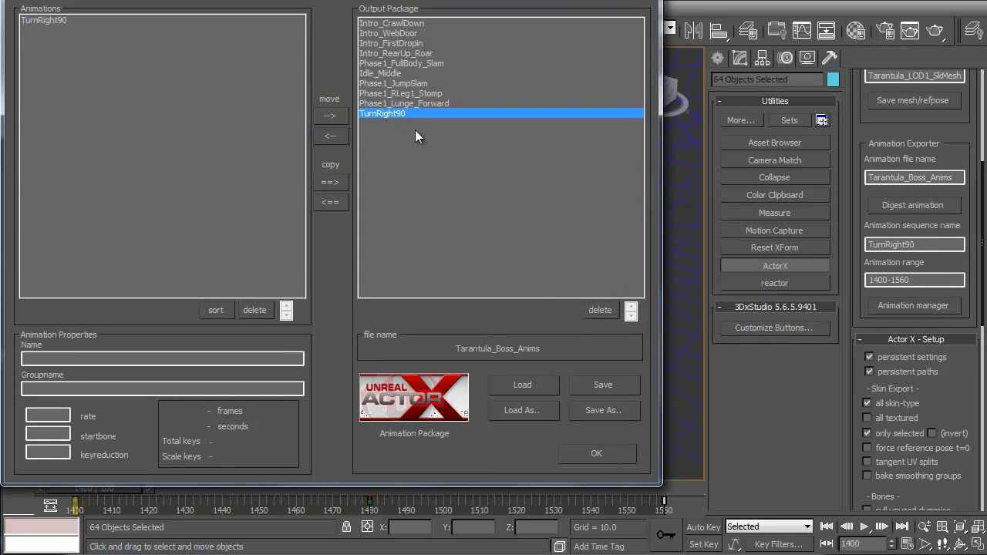
pyautogui.click(601, 310)
pyautogui.click(30, 21)
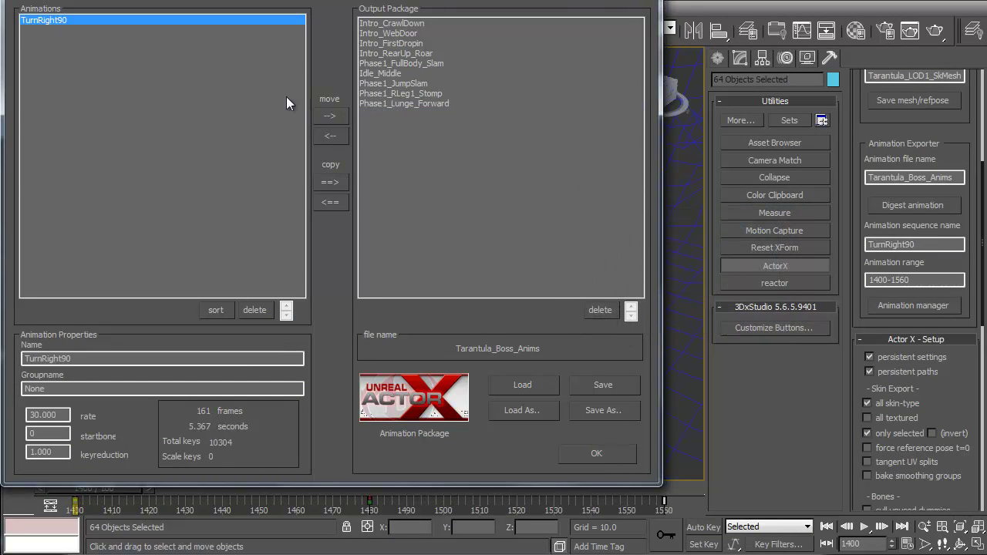
pyautogui.click(328, 116)
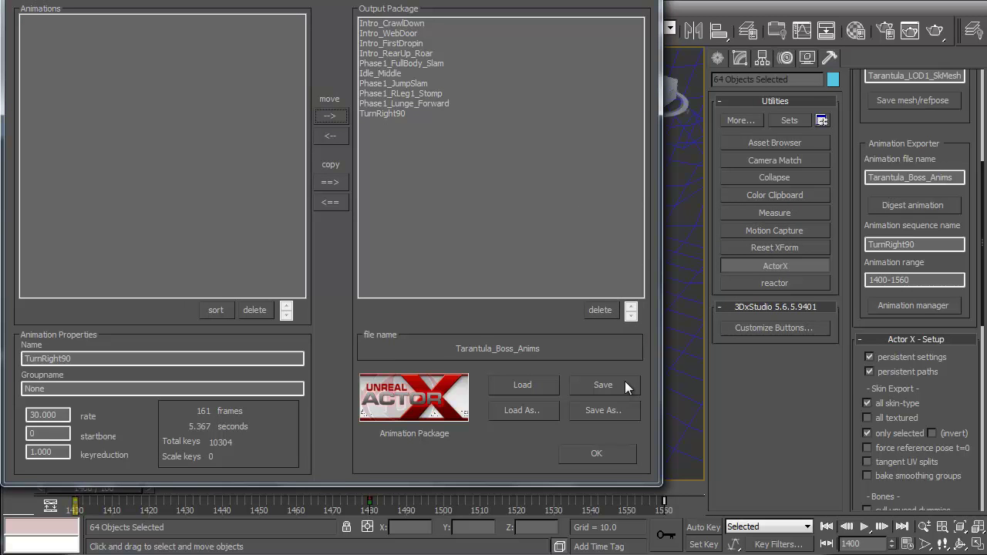
pyautogui.click(603, 385)
pyautogui.click(825, 306)
pyautogui.click(587, 452)
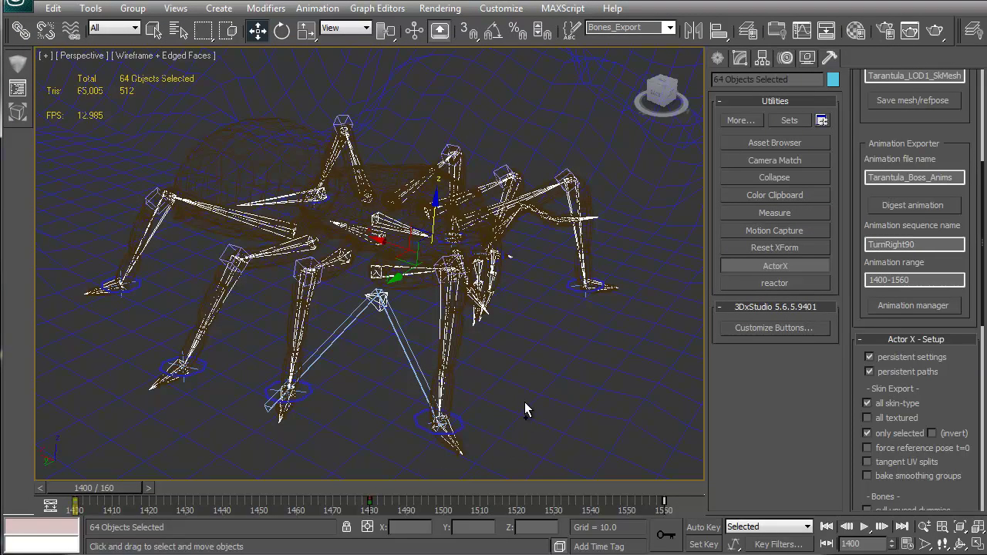
# Scrub the timeline to frame 1471 and undo the recent selection changes.
pyautogui.moveTo(94, 488); pyautogui.dragTo(341, 468)
pyautogui.hotkey('ctrl', 'z')
pyautogui.hotkey('ctrl', 'z')
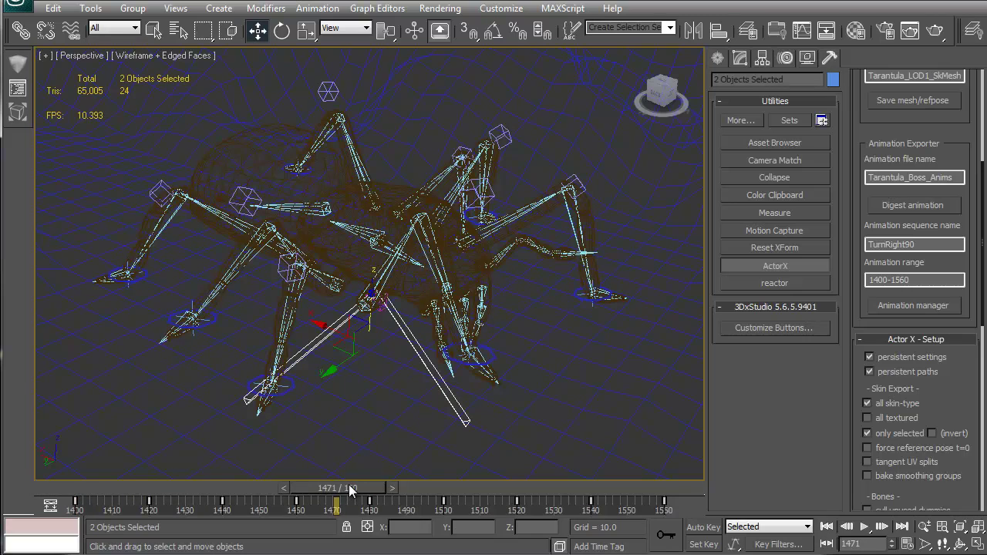
pyautogui.hotkey('ctrl', 'z')
pyautogui.hotkey('ctrl', 'z')
pyautogui.hotkey('ctrl', 'z')
pyautogui.hotkey('ctrl', 'z')
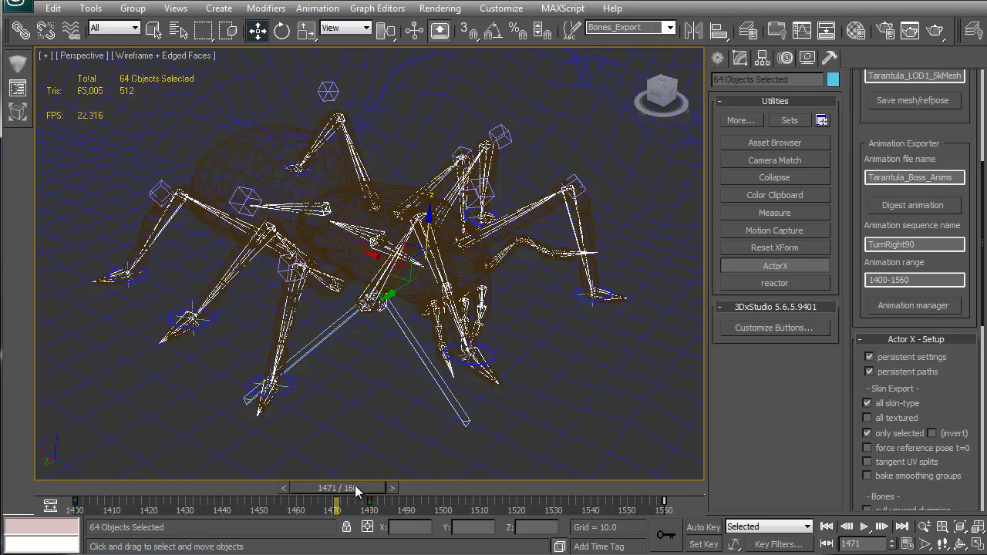
pyautogui.hotkey('ctrl', 'z')
pyautogui.hotkey('ctrl', 'z')
pyautogui.hotkey('ctrl', 'z')
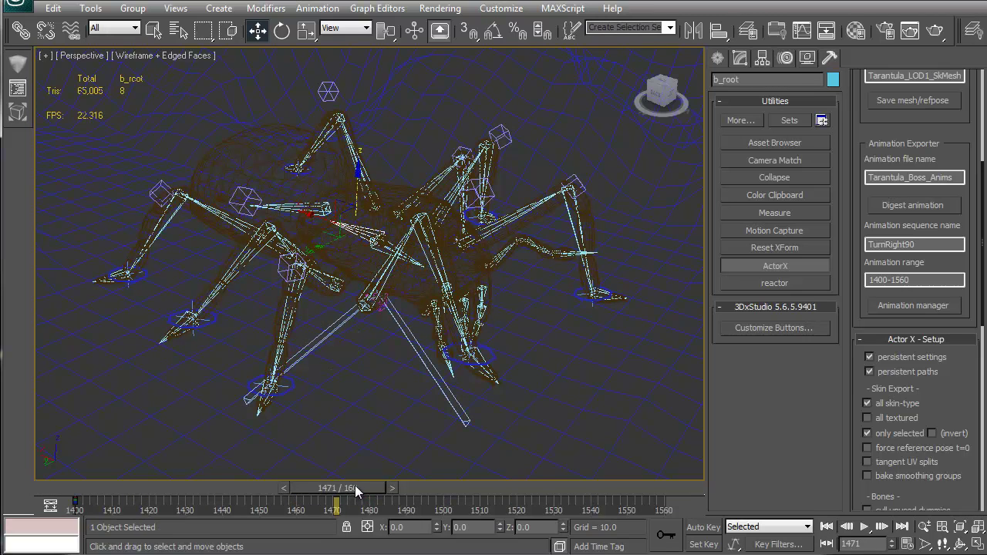
pyautogui.hotkey('ctrl', 'z')
# Examine the two thin cylinders between the legs and the b_root bone from several angles by selecting them.
pyautogui.click(333, 347)
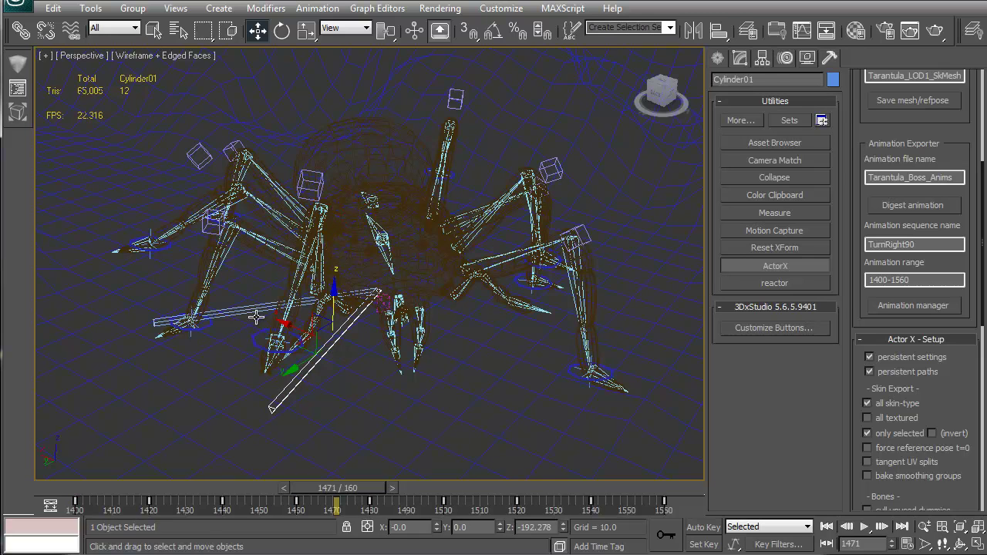
pyautogui.keyDown('ctrl'); pyautogui.click(258, 307); pyautogui.keyUp('ctrl')
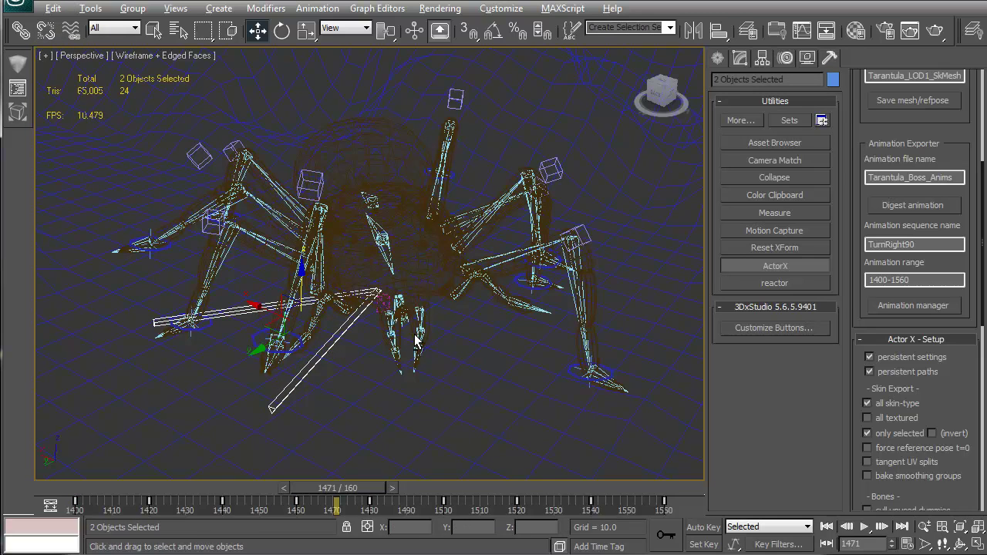
pyautogui.keyDown('alt'); pyautogui.moveTo(415, 340); pyautogui.dragTo(445, 319, button='middle'); pyautogui.keyUp('alt')
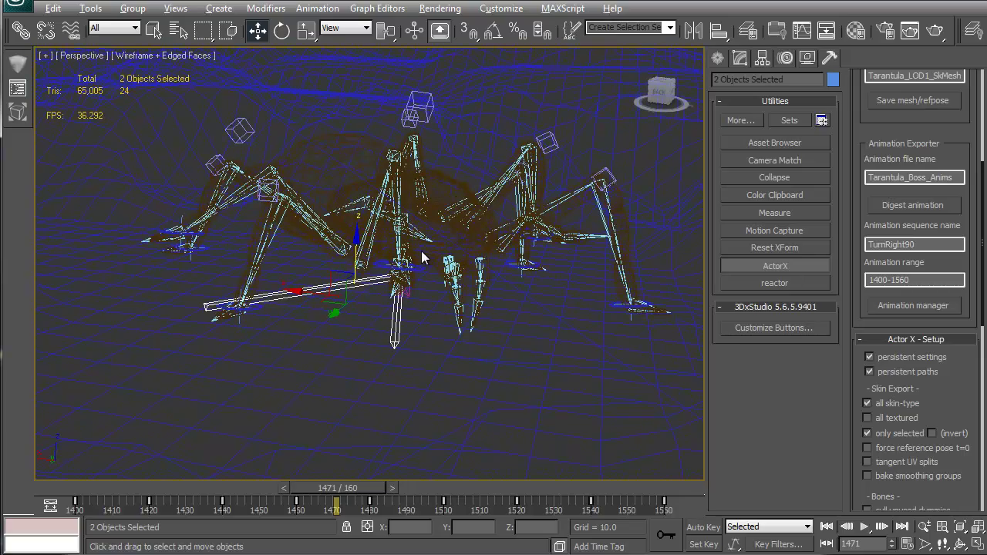
pyautogui.keyDown('alt'); pyautogui.moveTo(452, 266); pyautogui.dragTo(353, 316, button='middle'); pyautogui.keyUp('alt')
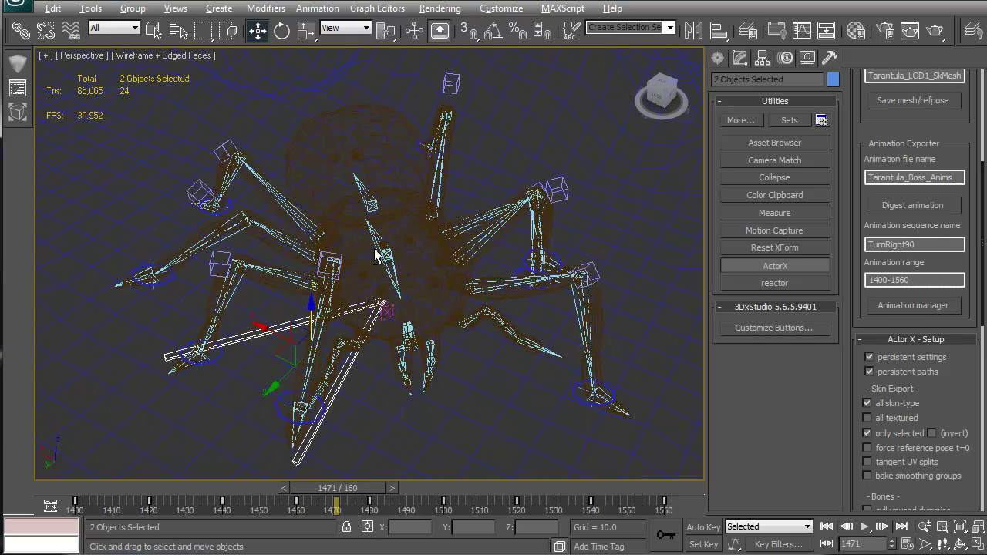
pyautogui.keyDown('alt'); pyautogui.moveTo(377, 256); pyautogui.dragTo(420, 265, button='middle'); pyautogui.keyUp('alt')
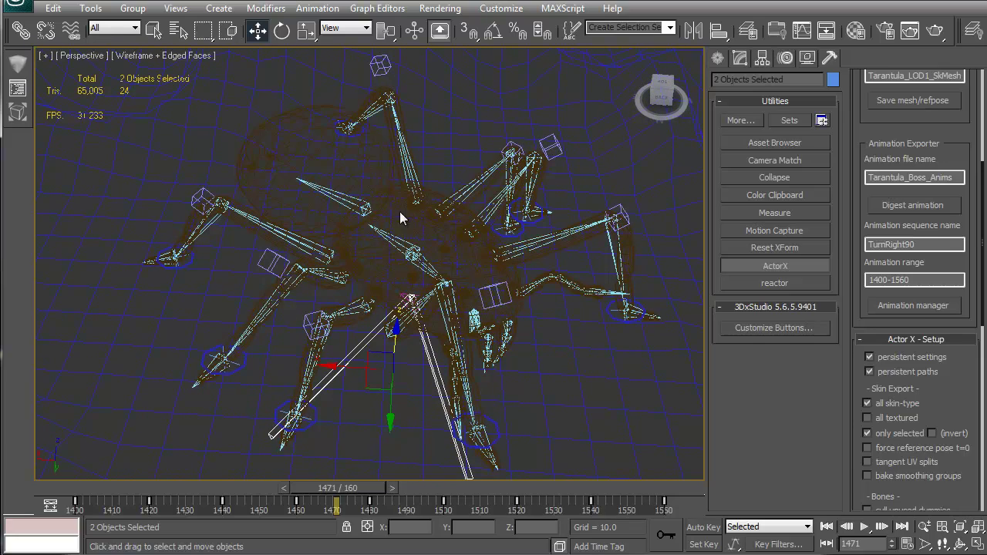
pyautogui.click(400, 245)
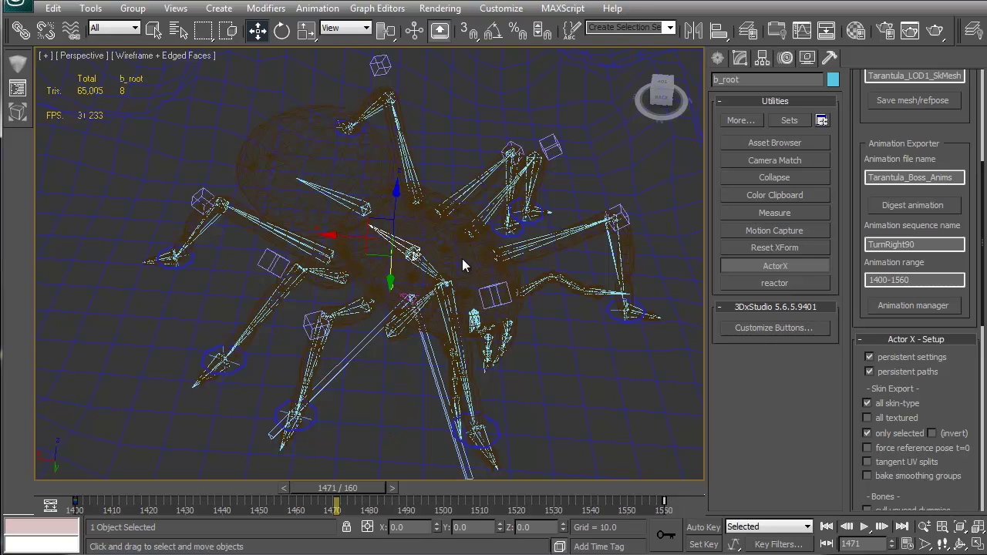
pyautogui.moveTo(390, 246); pyautogui.dragTo(351, 240, button='middle')
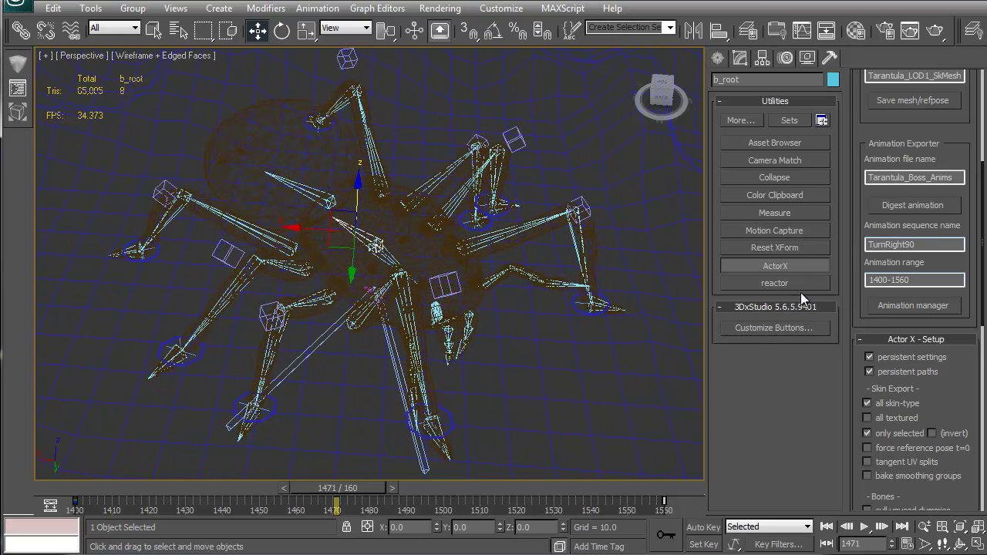
pyautogui.click(867, 433)
pyautogui.moveTo(590, 337); pyautogui.dragTo(536, 322, button='middle')
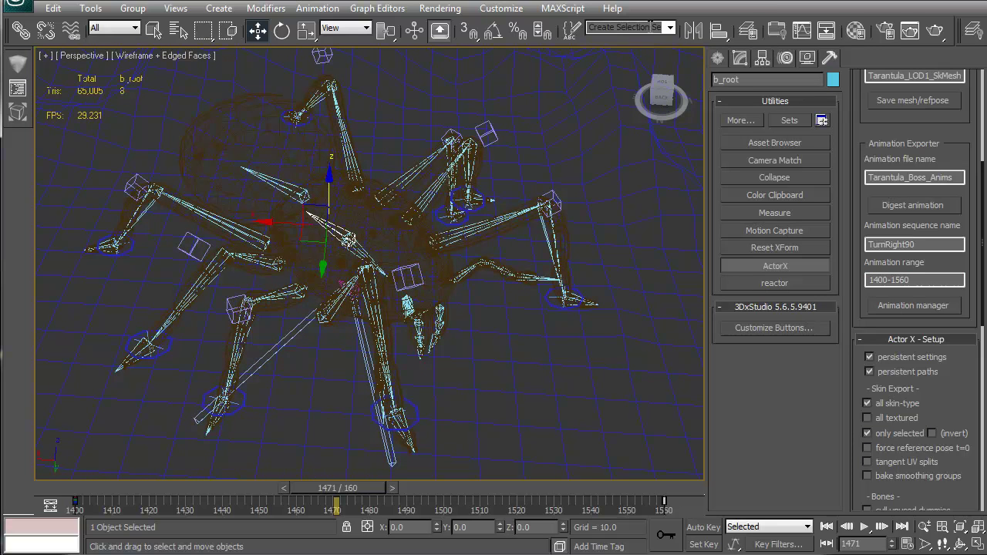
# Reselect the Bones_Export set, return to frame 1400, and digest the animation under the sequence name TurnRight90_BAD.
pyautogui.click(670, 27)
pyautogui.click(606, 38)
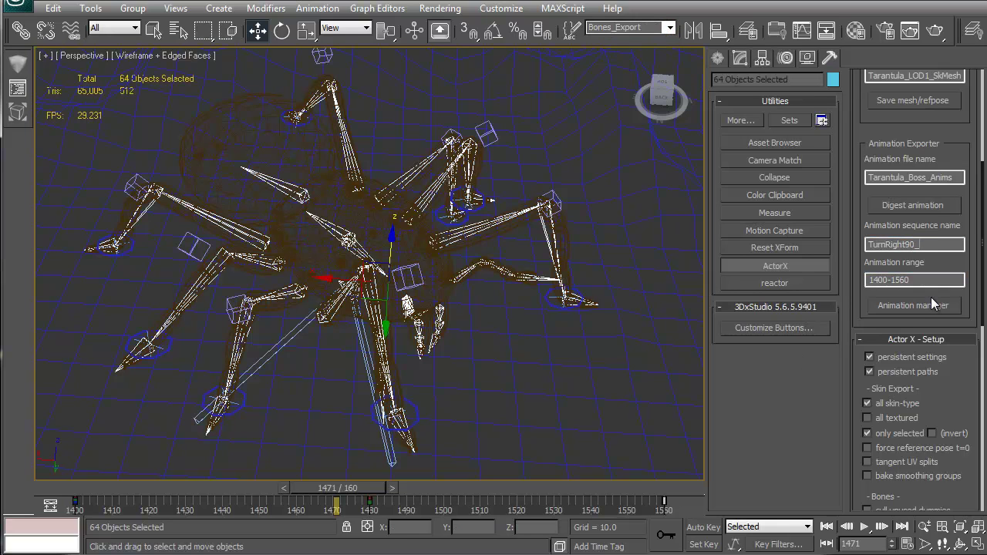
pyautogui.write('_BAD')
pyautogui.moveTo(338, 490); pyautogui.dragTo(21, 506)
pyautogui.press('w')
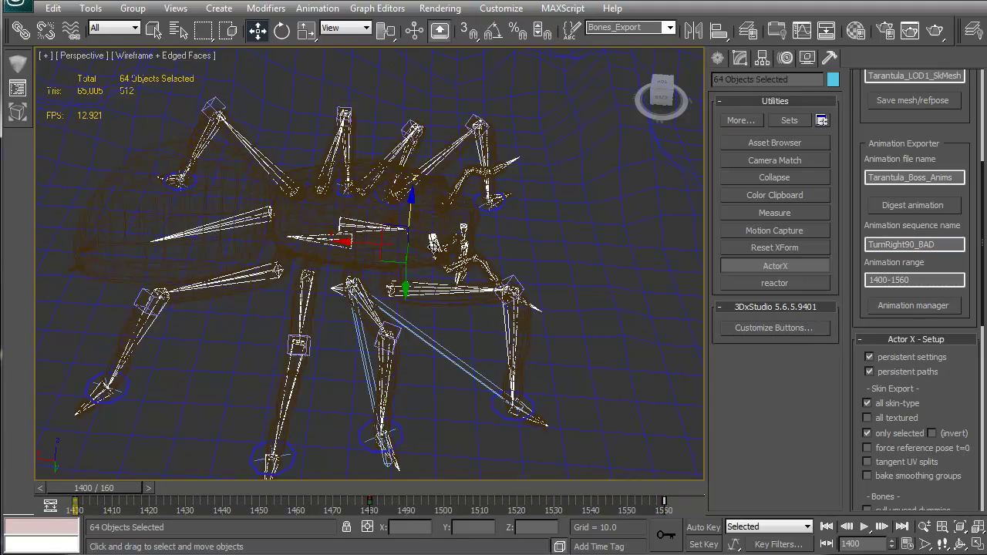
pyautogui.click(914, 205)
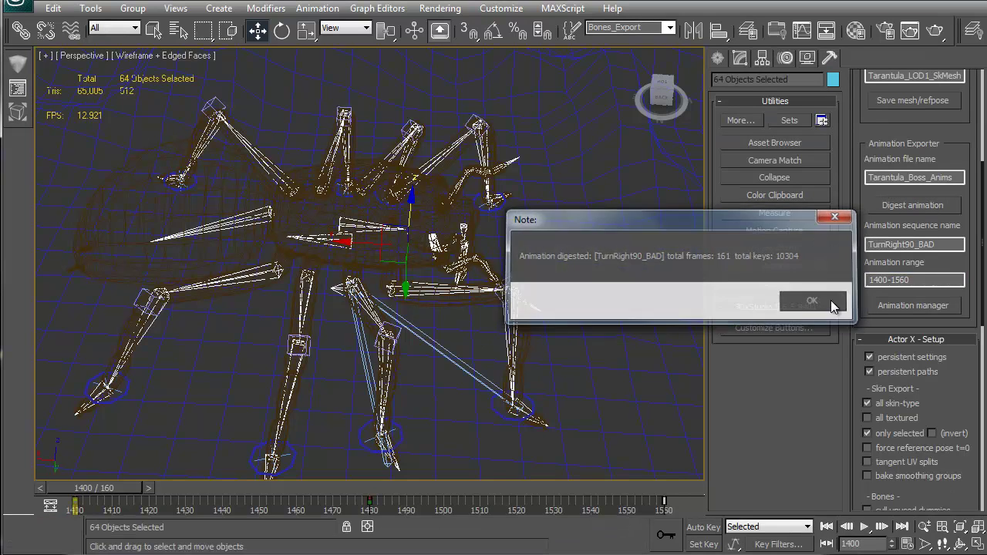
pyautogui.click(831, 300)
# Move TurnRight90_BAD into the output package, save Tarantula_Boss_Anims, and close the animation manager.
pyautogui.click(912, 304)
pyautogui.click(65, 21)
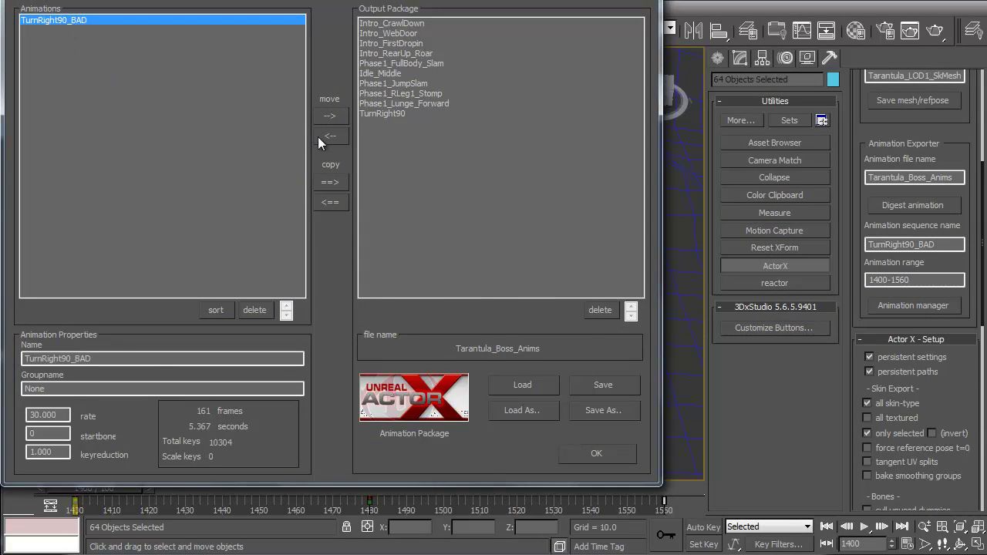
pyautogui.click(330, 115)
pyautogui.click(619, 384)
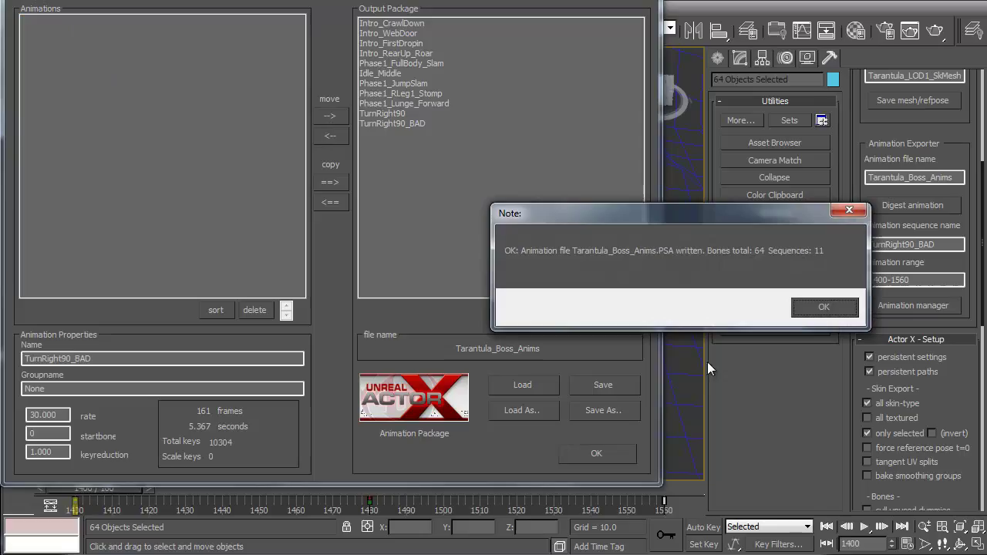
pyautogui.click(819, 306)
pyautogui.click(601, 451)
# Examine the front leg bones and cylinders up close, and review all sequences in the animation manager's output package.
pyautogui.keyDown('alt'); pyautogui.moveTo(571, 355); pyautogui.dragTo(521, 394, button='middle'); pyautogui.keyUp('alt')
pyautogui.scroll(5, 490, 376)
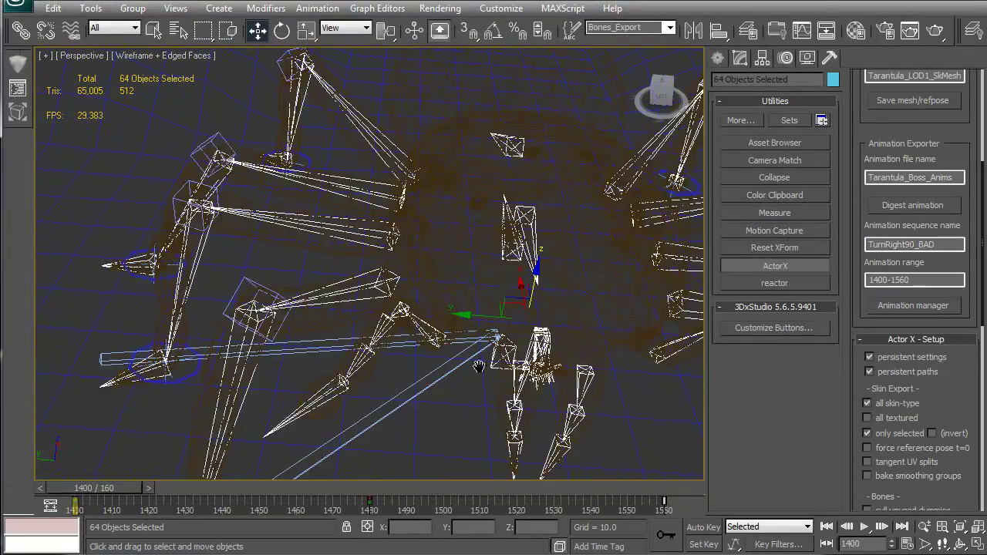
pyautogui.moveTo(479, 365); pyautogui.dragTo(430, 295, button='middle')
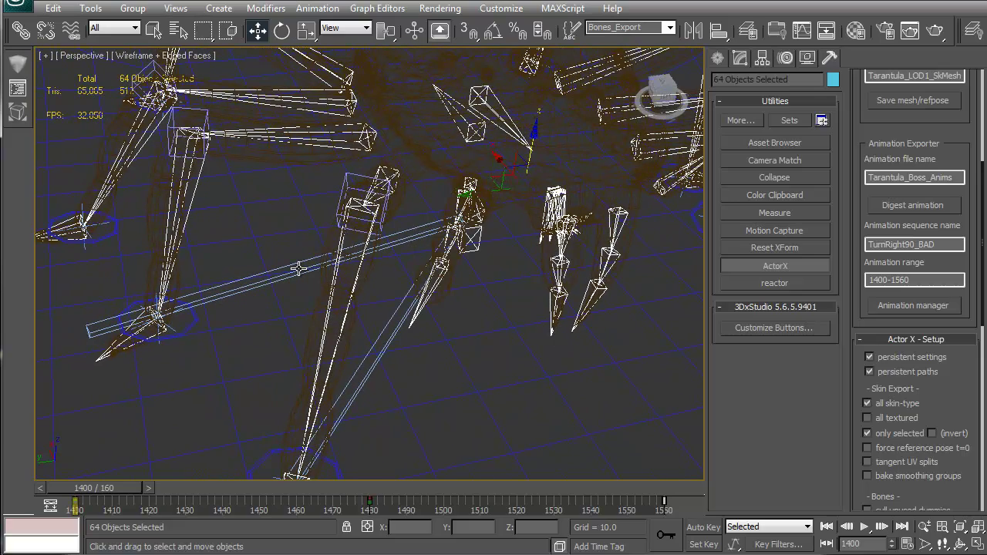
pyautogui.click(920, 306)
pyautogui.moveTo(405, 25); pyautogui.dragTo(400, 125)
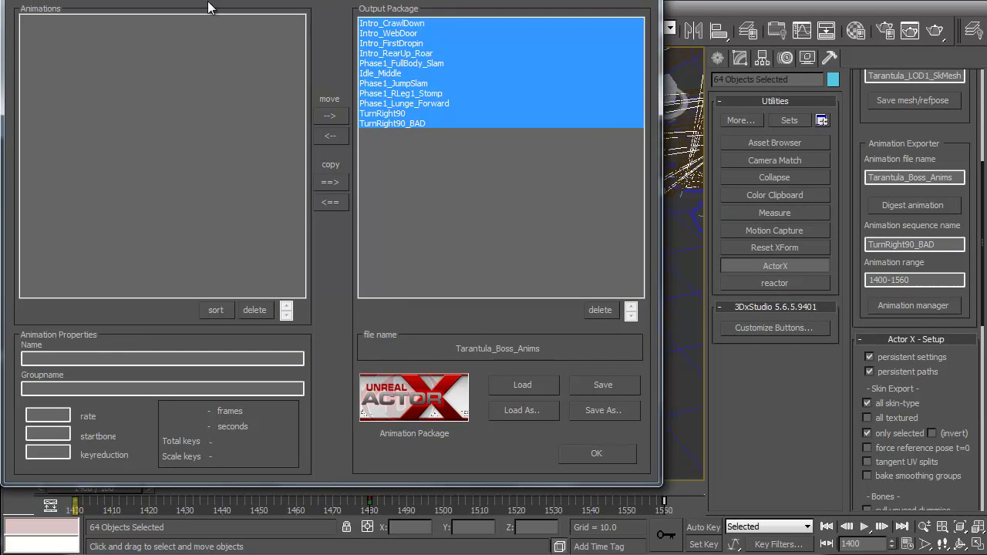
pyautogui.moveTo(376, 0); pyautogui.dragTo(394, 28)
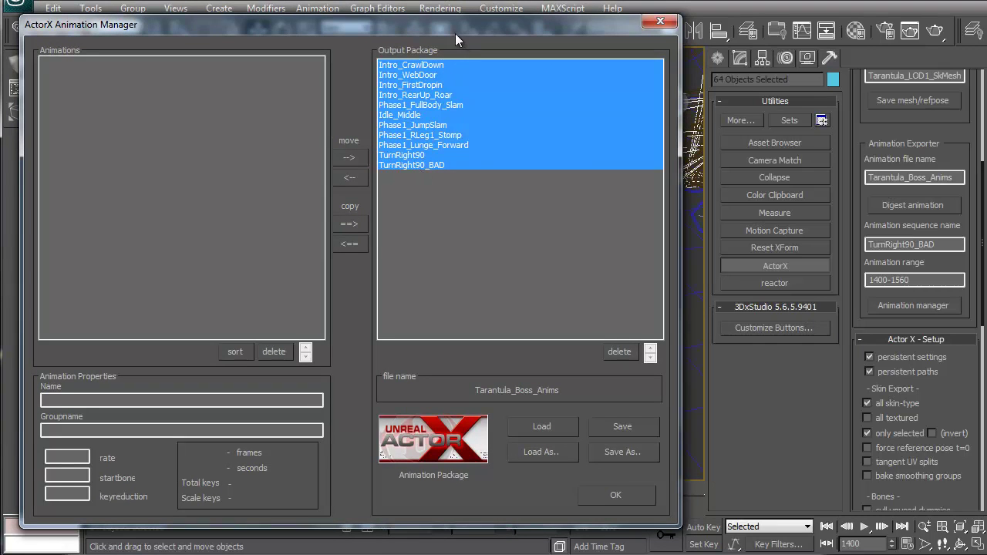
pyautogui.moveTo(455, 33); pyautogui.dragTo(451, 36)
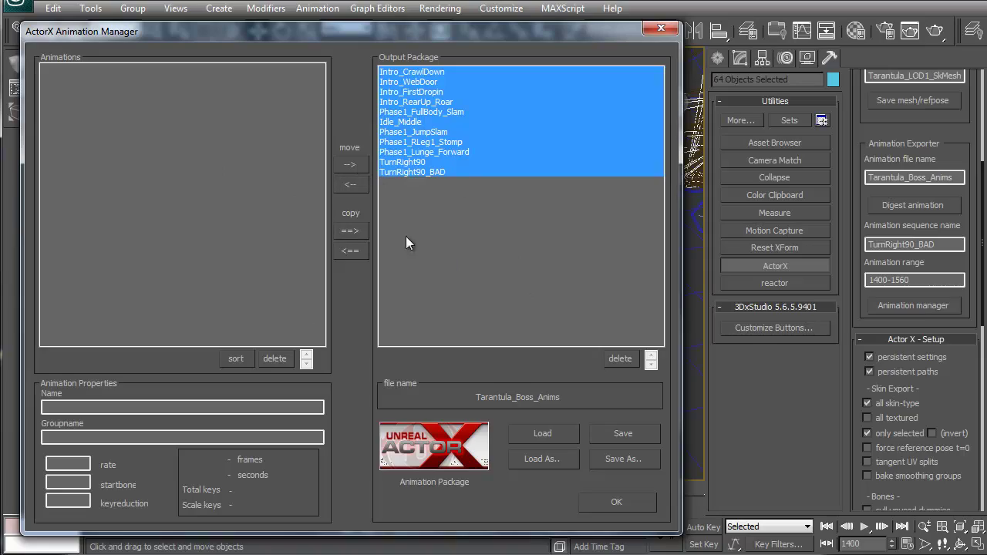
pyautogui.click(595, 502)
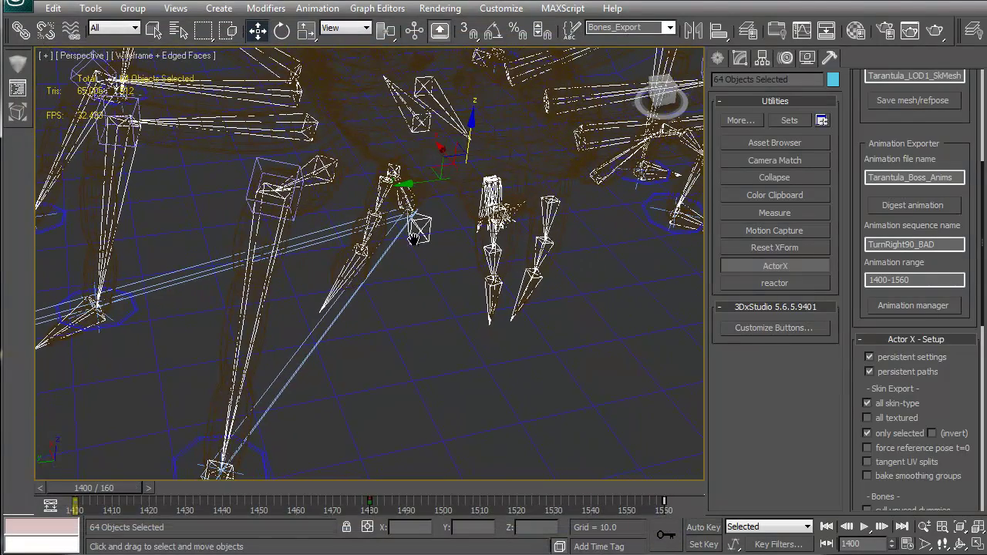
pyautogui.scroll(2, 452, 276)
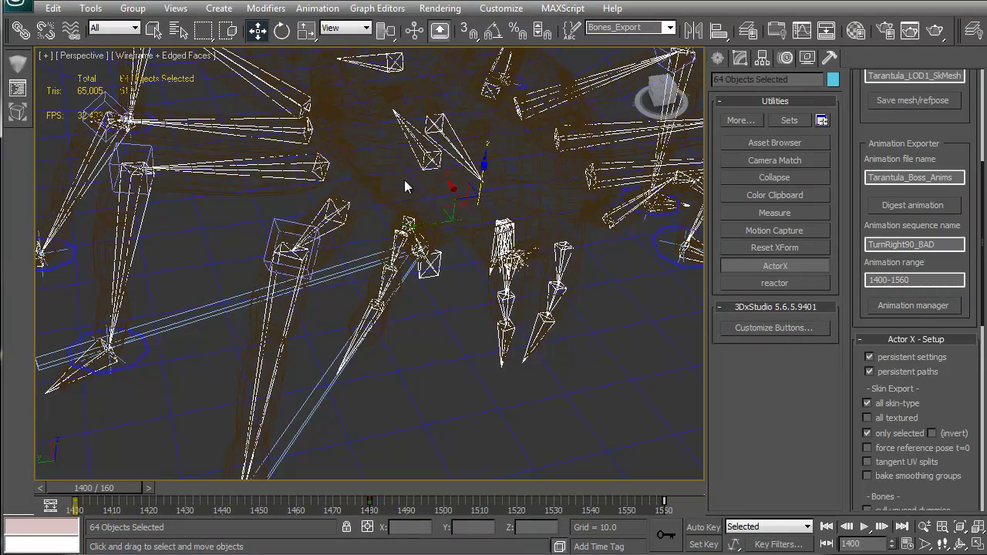
pyautogui.scroll(-4, 382, 201)
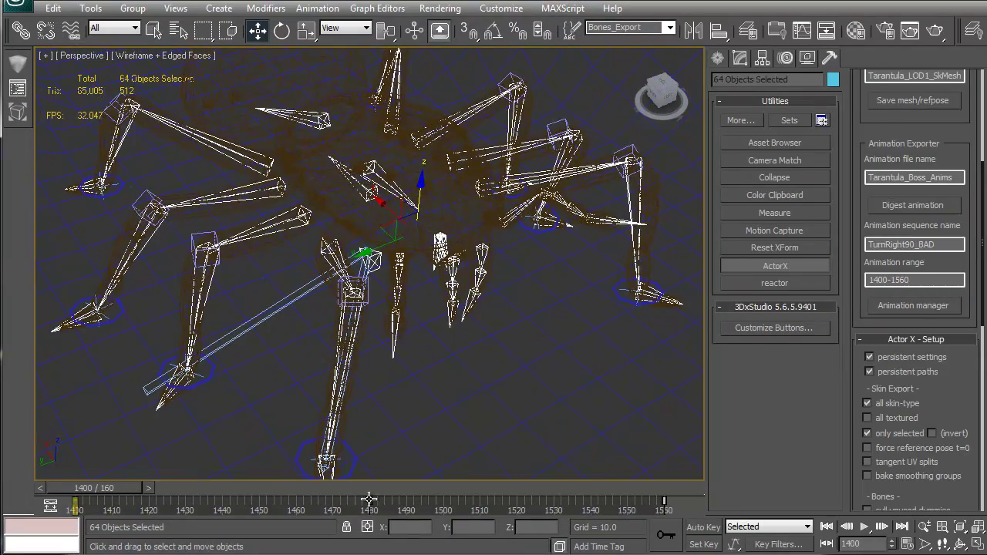
# Switch to the Unreal editor, fully load the RATS_Creatures_Tarantula package, and open the Tarantula_SkMesh_Anims AnimSet from its assets group.
pyautogui.moveTo(110, 485); pyautogui.dragTo(85, 486)
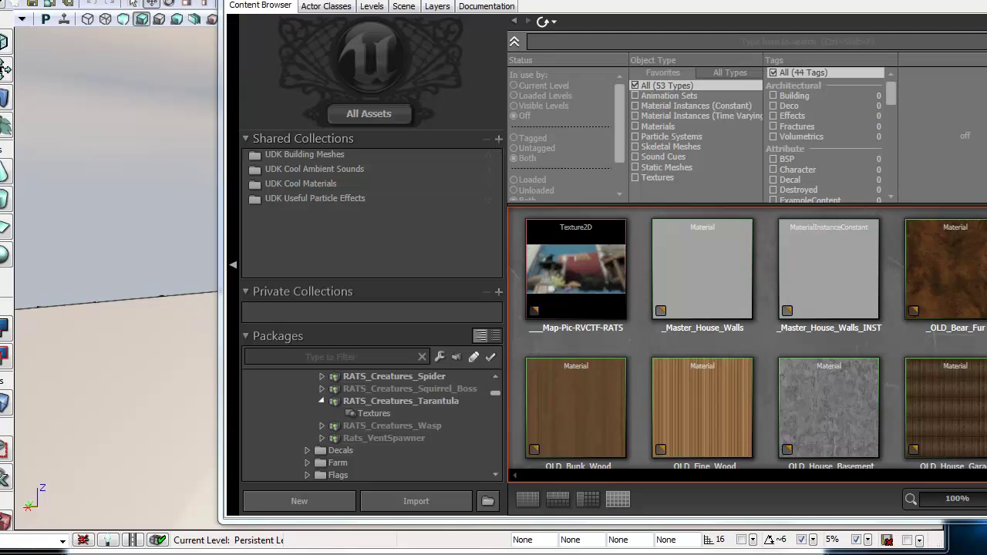
pyautogui.click(398, 402)
pyautogui.rightClick(391, 401)
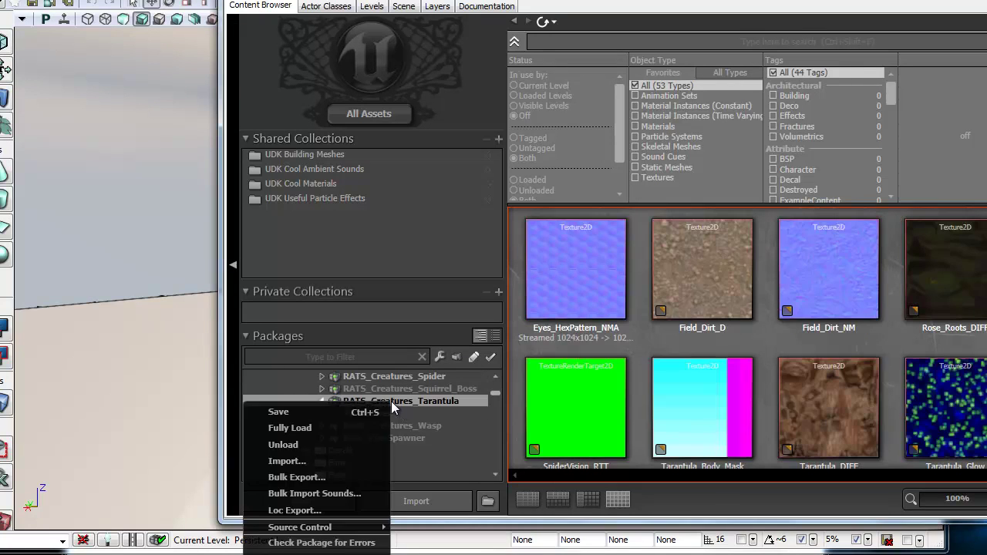
pyautogui.click(307, 426)
pyautogui.scroll(-5, 468, 405)
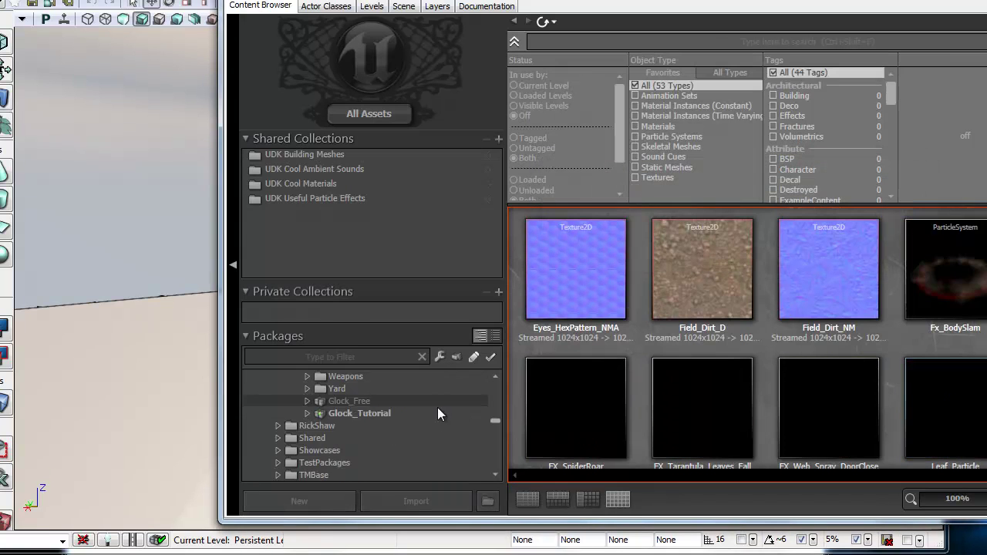
pyautogui.click(371, 417)
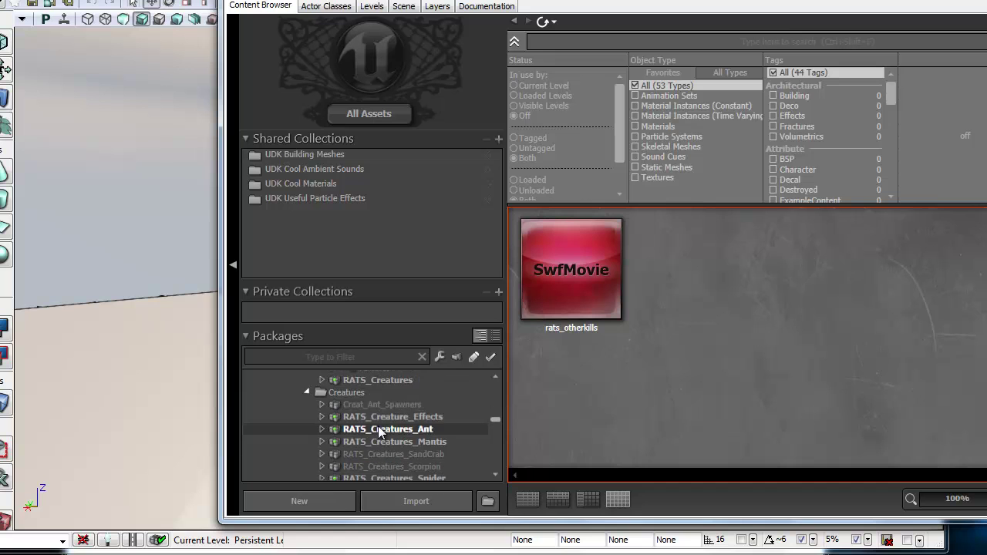
pyautogui.click(369, 405)
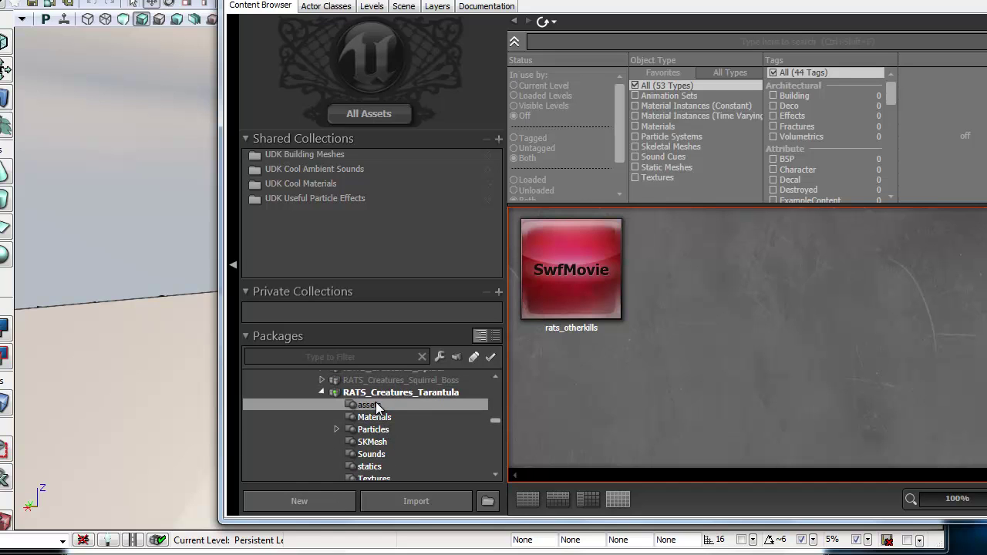
pyautogui.doubleClick(526, 324)
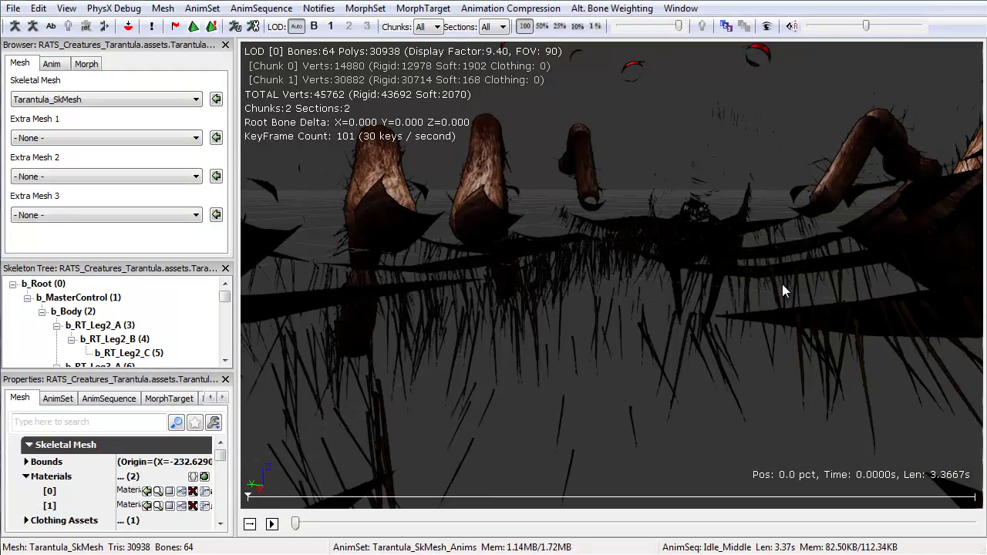
# Import the Tarantula_Boss_Anims.psa file into the tarantula's AnimSet.
pyautogui.moveTo(782, 284); pyautogui.dragTo(364, 204, button='right')
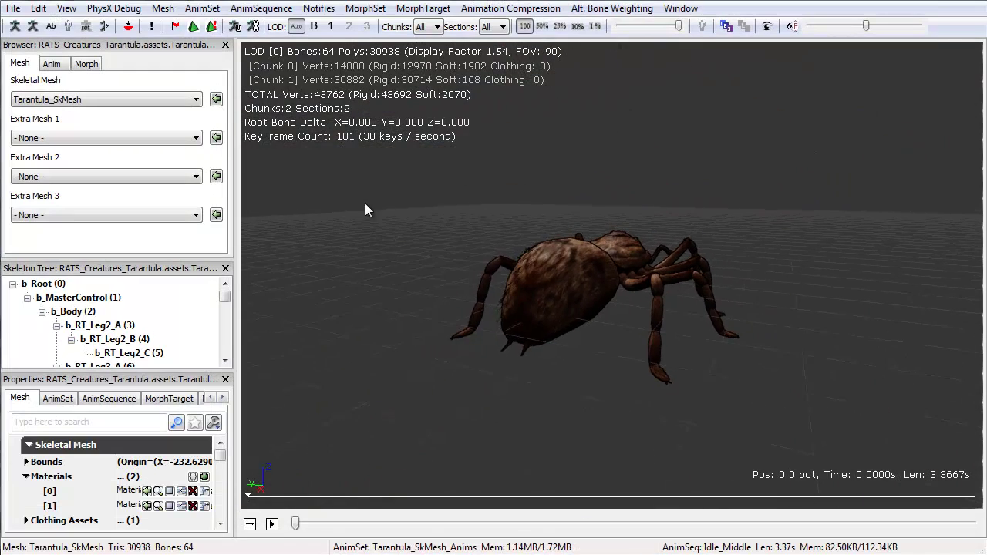
pyautogui.moveTo(455, 332); pyautogui.dragTo(754, 267)
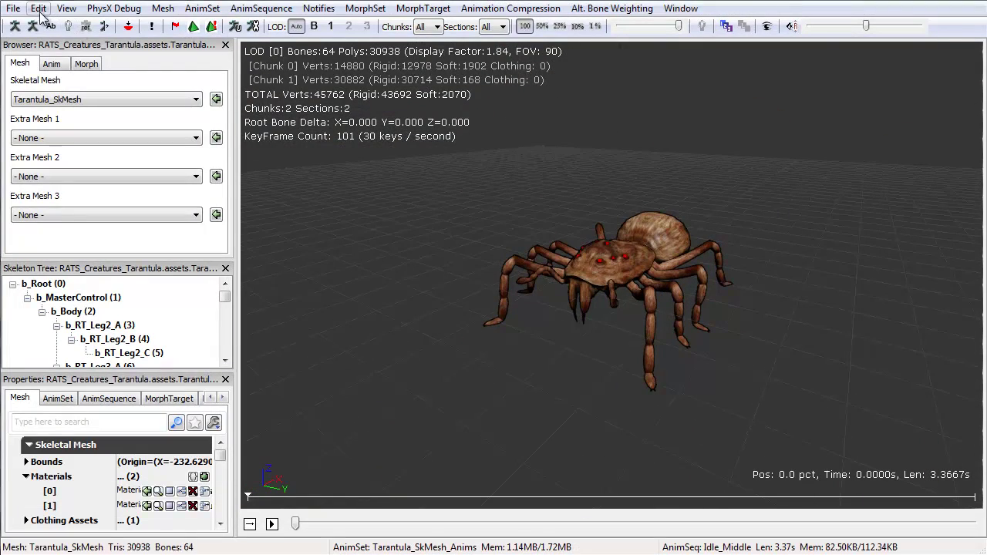
pyautogui.click(13, 8)
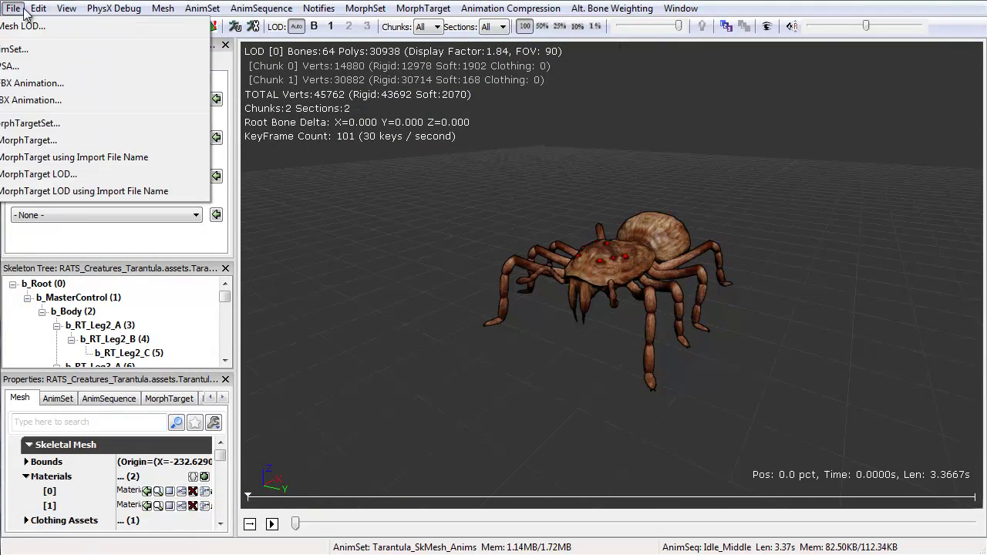
pyautogui.click(23, 66)
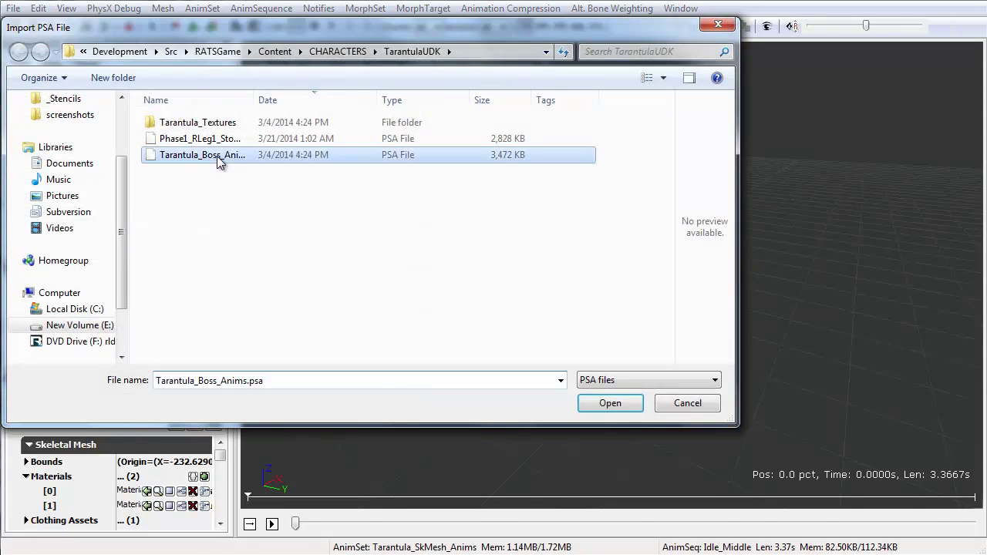
pyautogui.doubleClick(217, 155)
pyautogui.click(410, 289)
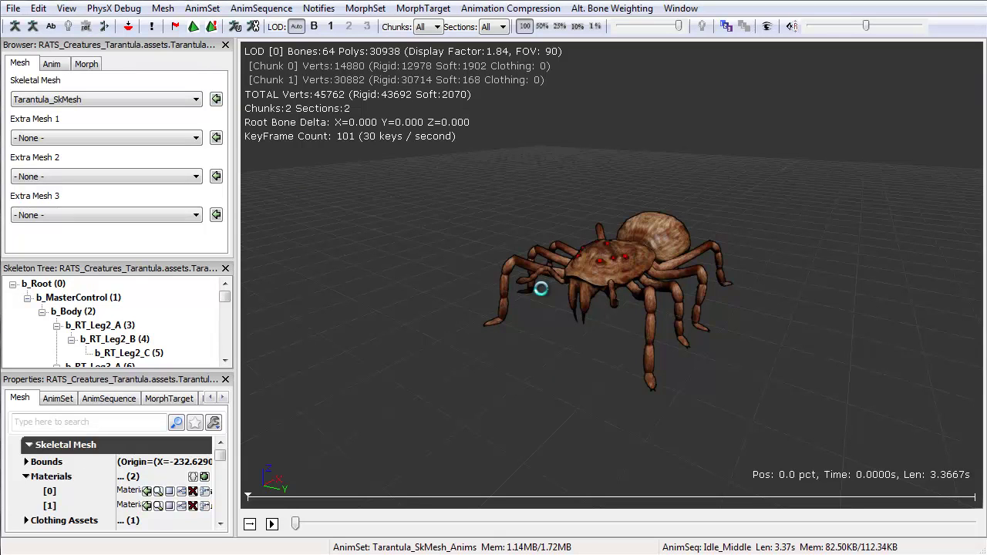
# Preview the TurnRight90 sequence by playing and scrubbing it, and play TurnRight90_BAD for comparison.
pyautogui.click(65, 65)
pyautogui.moveTo(216, 199); pyautogui.dragTo(219, 219)
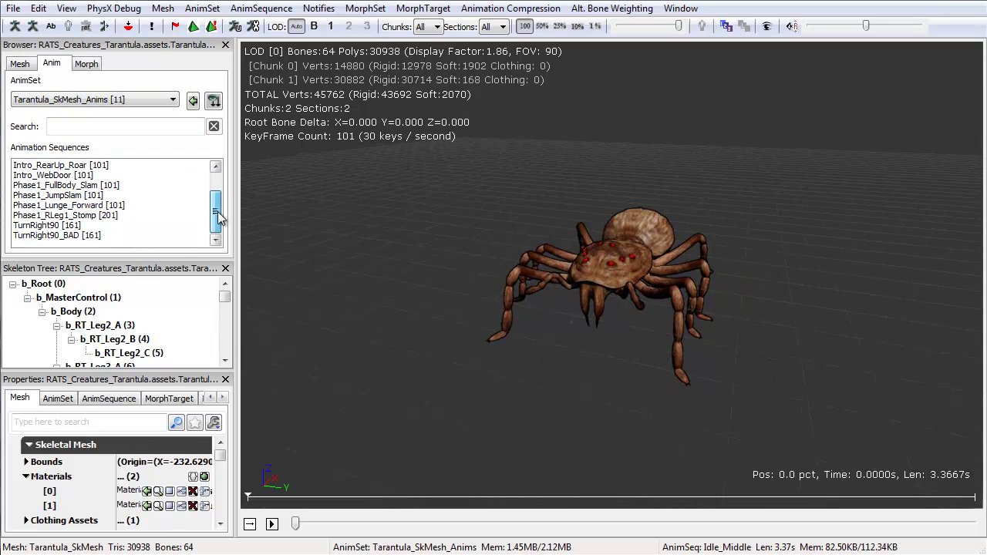
pyautogui.click(124, 227)
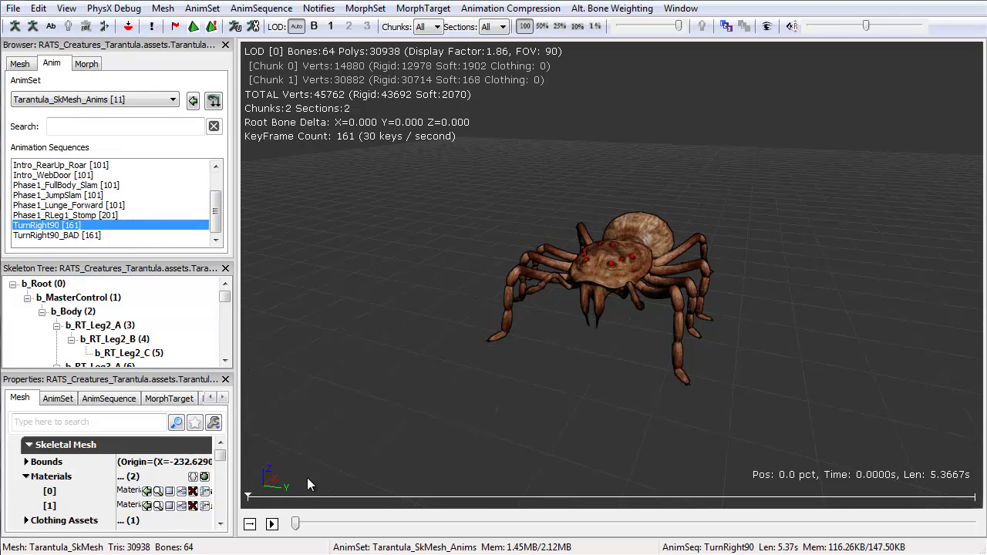
pyautogui.click(271, 524)
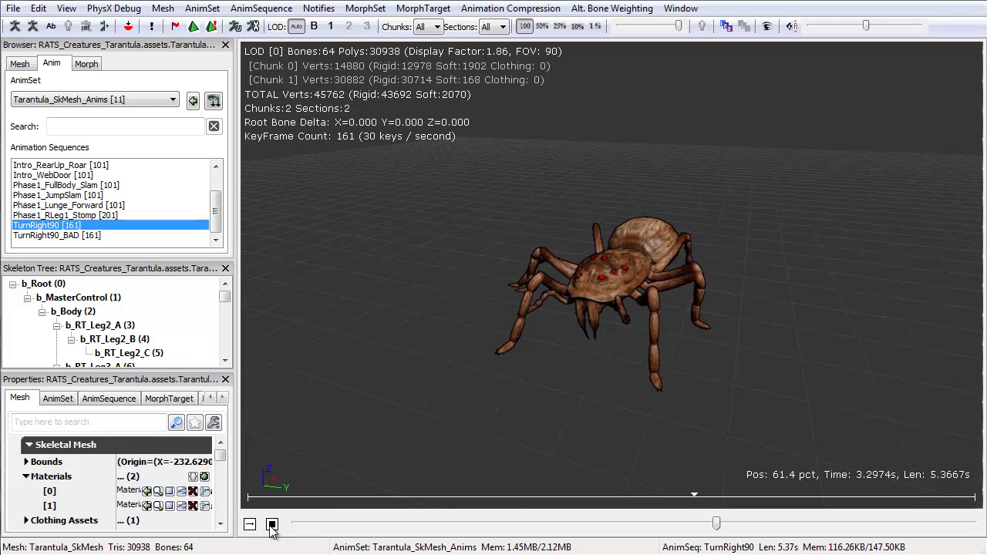
pyautogui.click(271, 524)
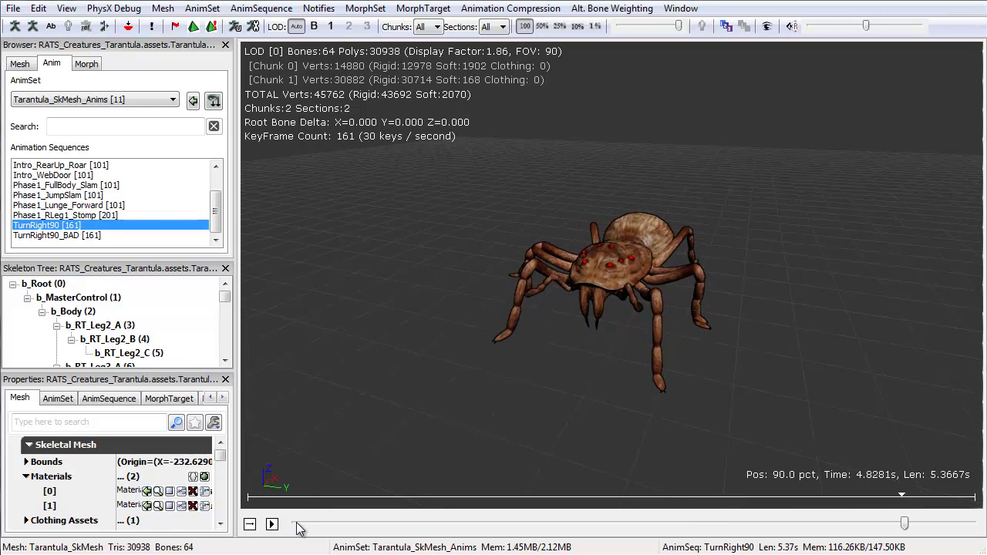
pyautogui.click(297, 525)
pyautogui.moveTo(771, 524); pyautogui.dragTo(296, 525)
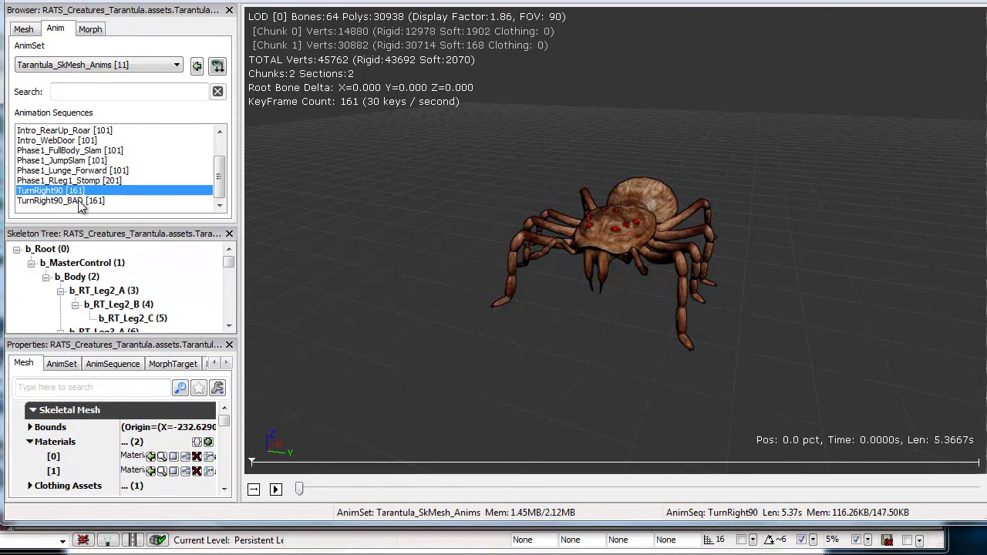
pyautogui.click(80, 201)
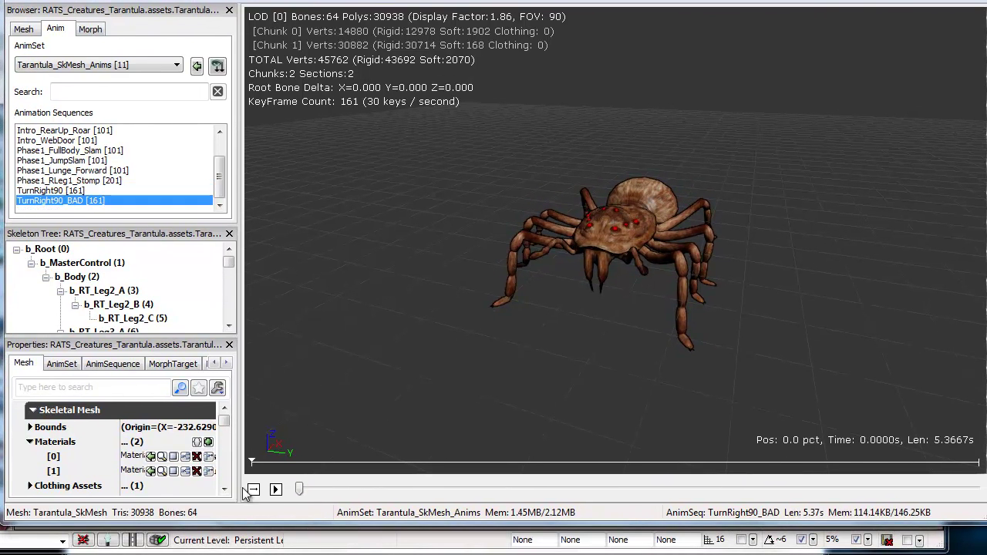
pyautogui.click(275, 490)
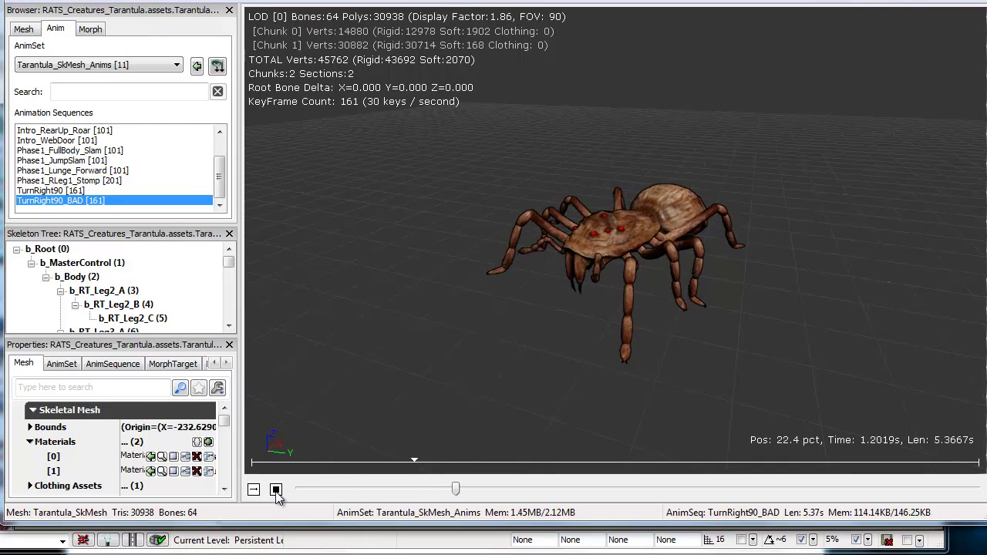
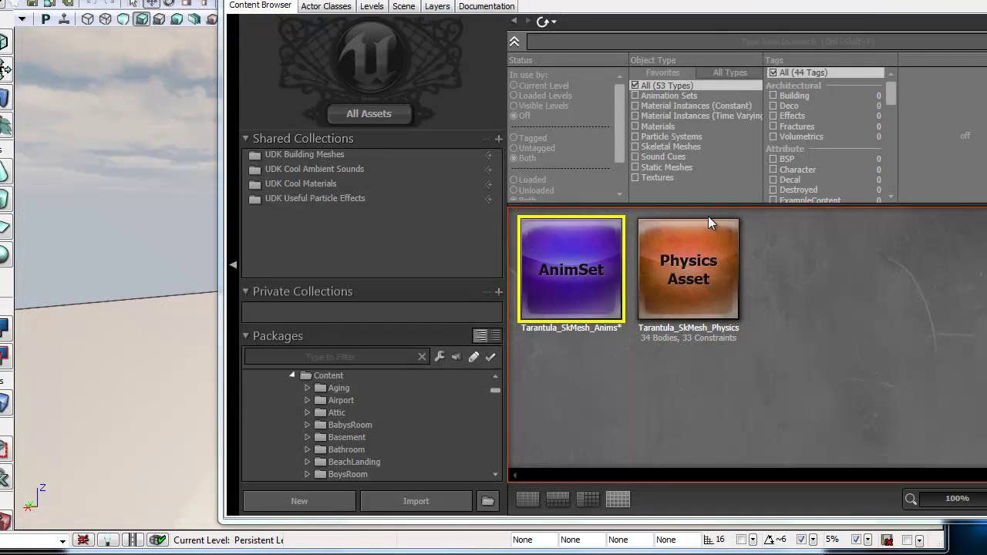
# Place Tarantula_SkMesh from the package's SKMesh group into the level near the cube and raise it vertically.
pyautogui.moveTo(538, 6); pyautogui.dragTo(842, 67)
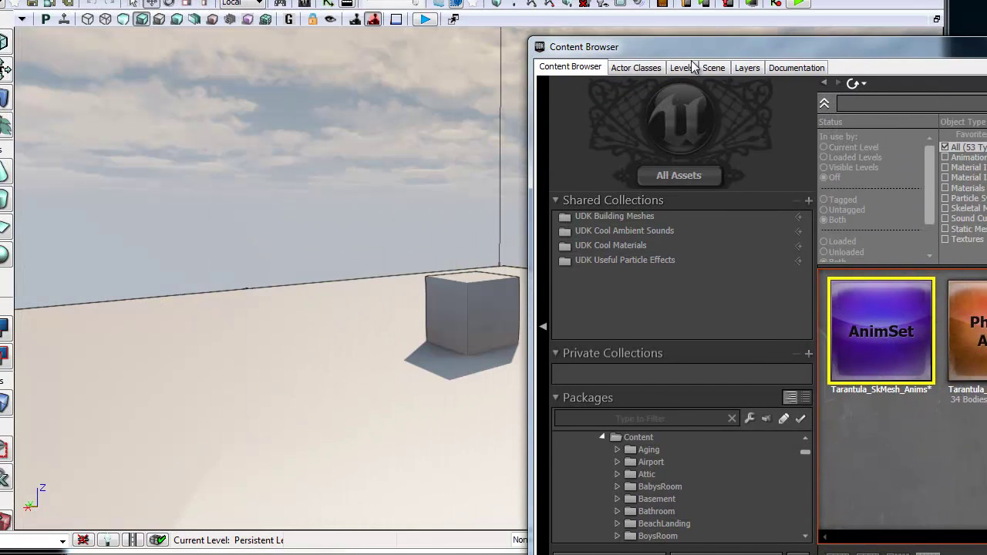
pyautogui.click(650, 500)
pyautogui.scroll(-10, 650, 500)
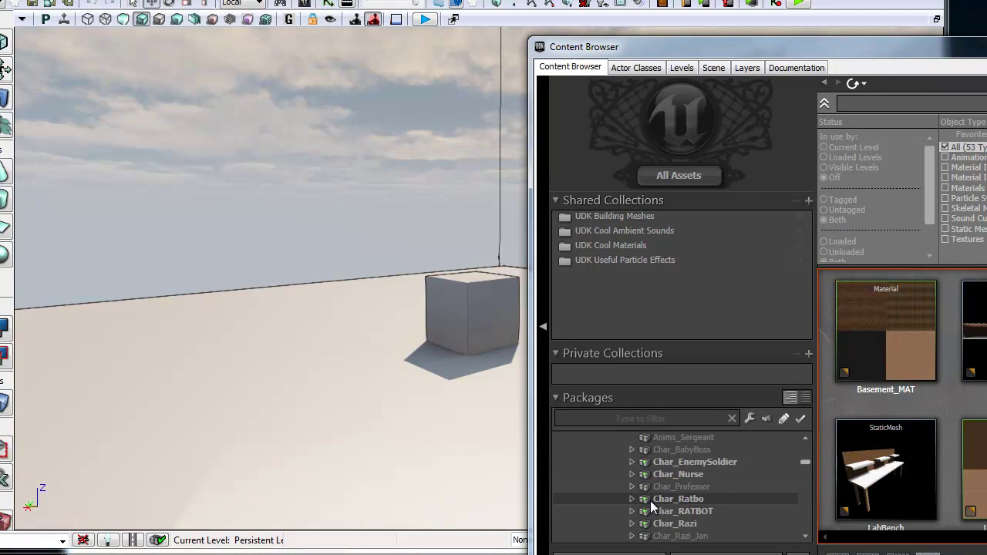
pyautogui.scroll(-10, 654, 494)
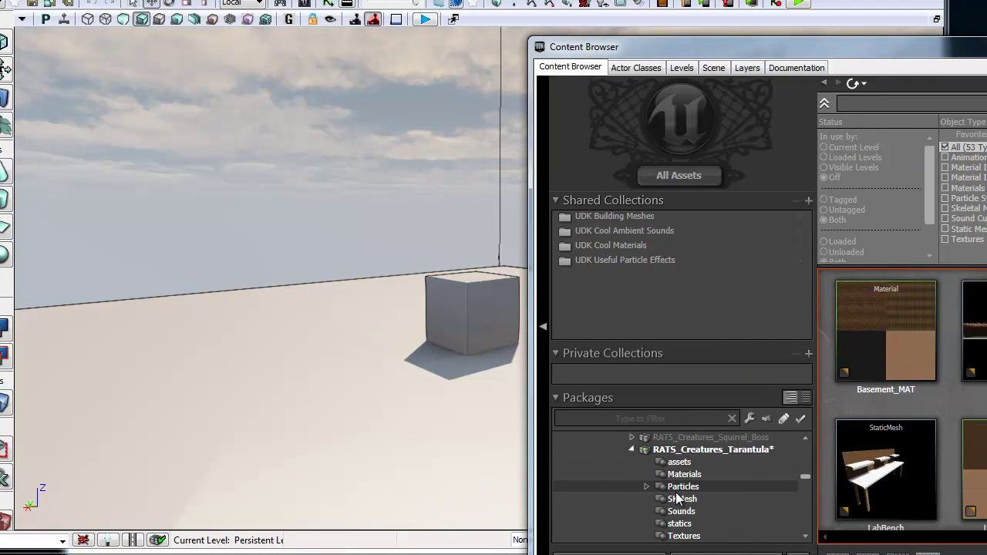
pyautogui.click(682, 499)
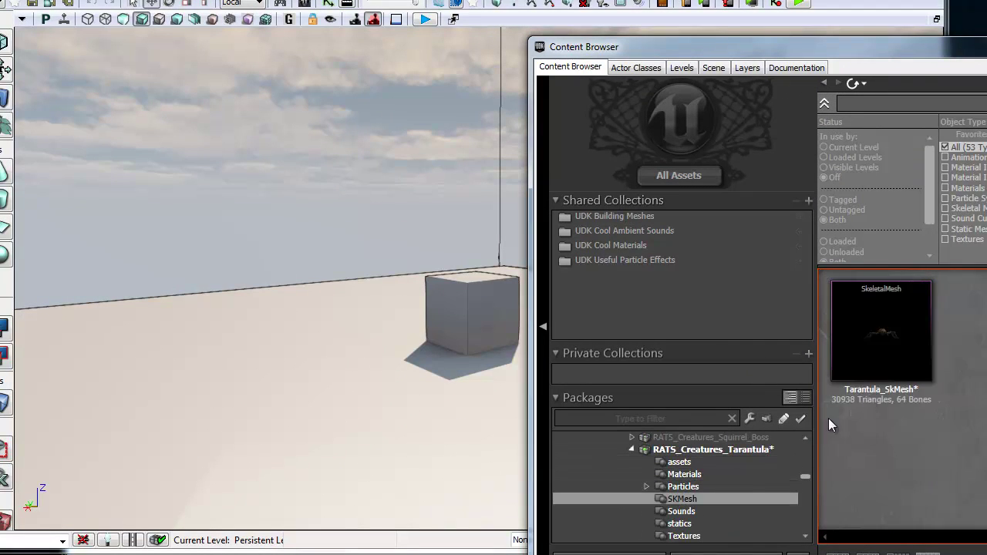
pyautogui.click(901, 319)
pyautogui.moveTo(884, 313); pyautogui.dragTo(332, 382)
pyautogui.moveTo(386, 357); pyautogui.dragTo(518, 397, button='right')
pyautogui.moveTo(185, 269); pyautogui.dragTo(183, 167)
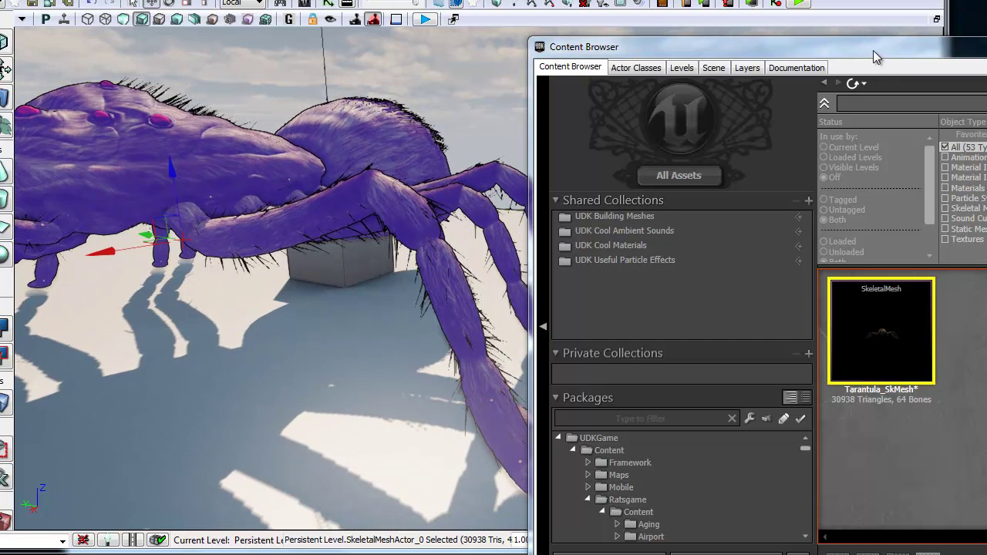
# Add an Anim Sets entry to the placed tarantula's properties and assign Tarantula_SkMesh_Anims from the assets group to it.
pyautogui.moveTo(874, 51); pyautogui.dragTo(660, 0)
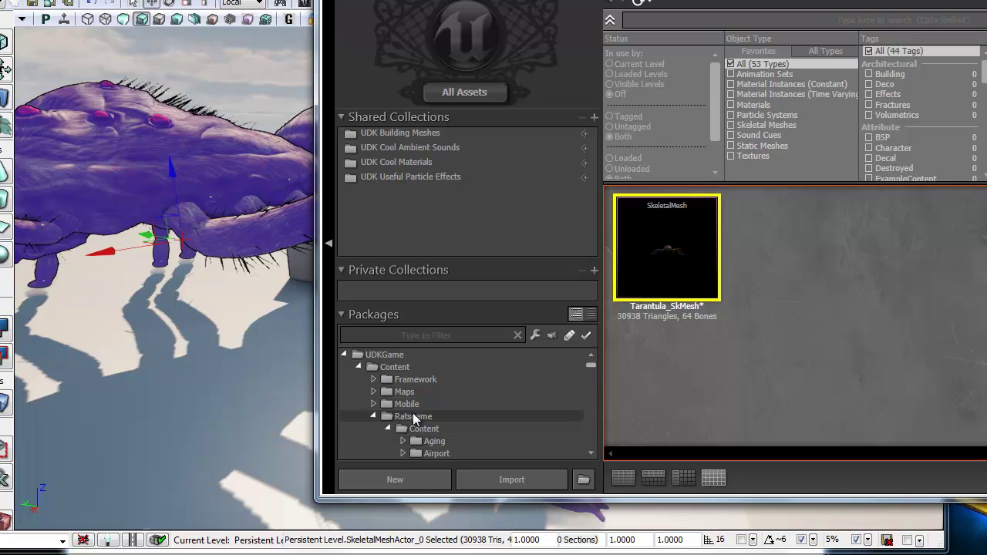
pyautogui.click(427, 439)
pyautogui.scroll(-3, 427, 440)
pyautogui.scroll(-10, 435, 420)
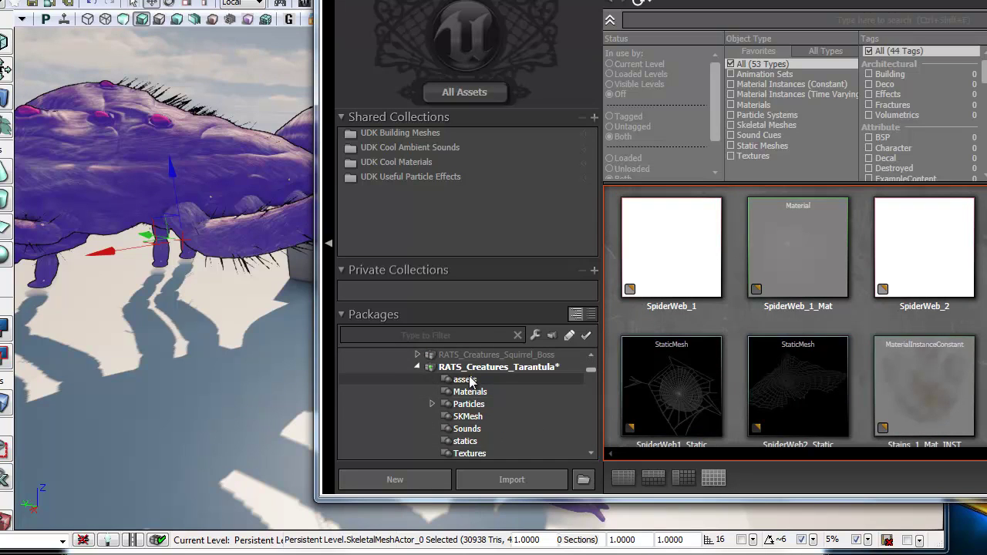
pyautogui.click(465, 380)
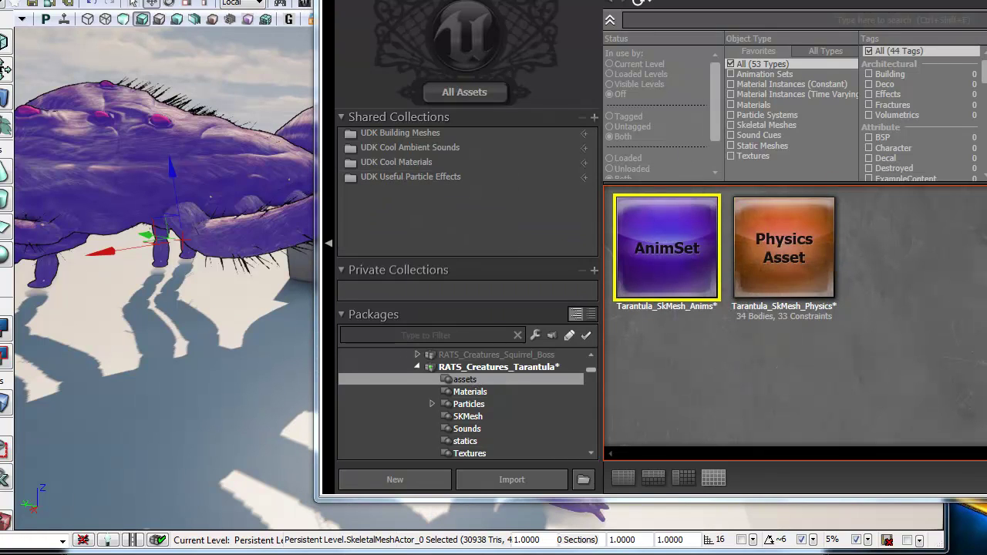
pyautogui.click(266, 216)
pyautogui.doubleClick(256, 162)
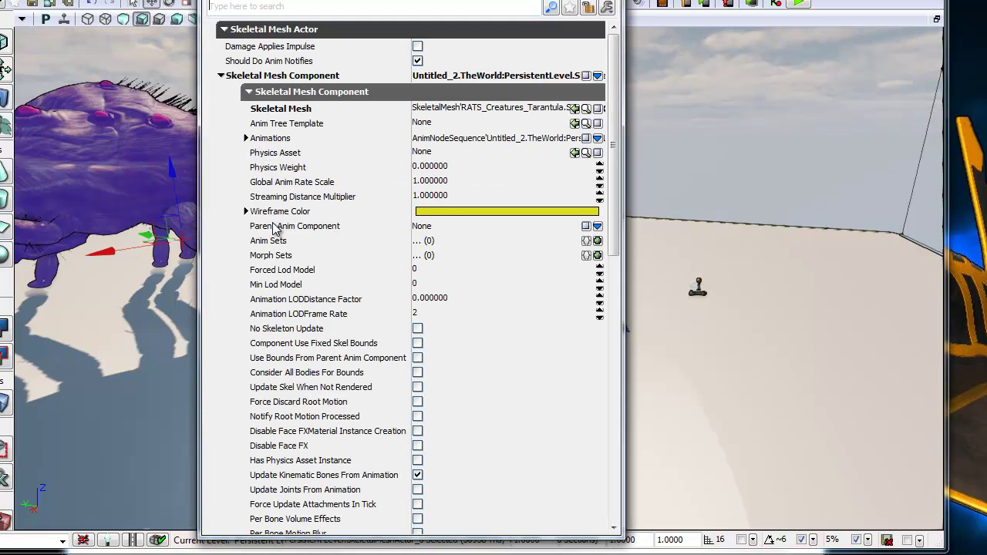
pyautogui.click(598, 242)
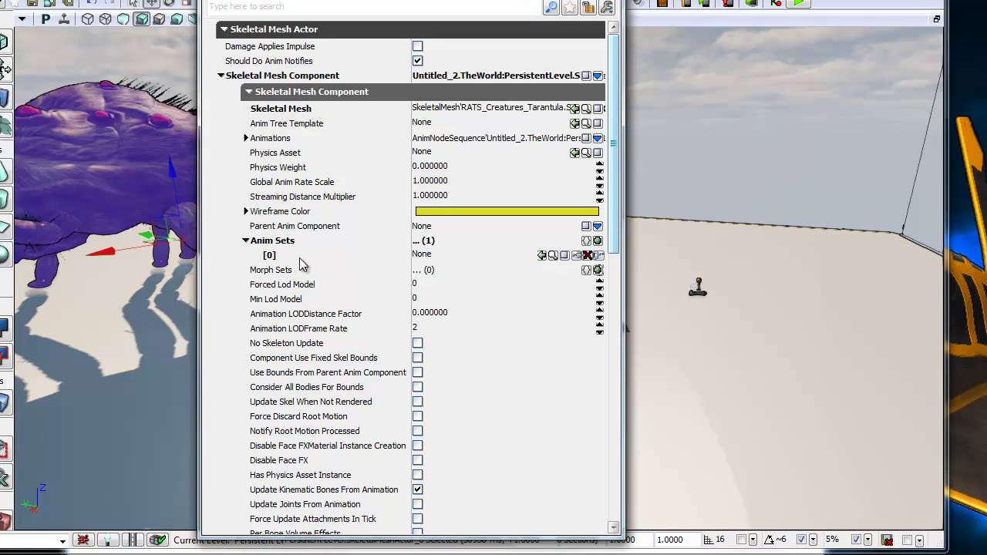
pyautogui.click(452, 256)
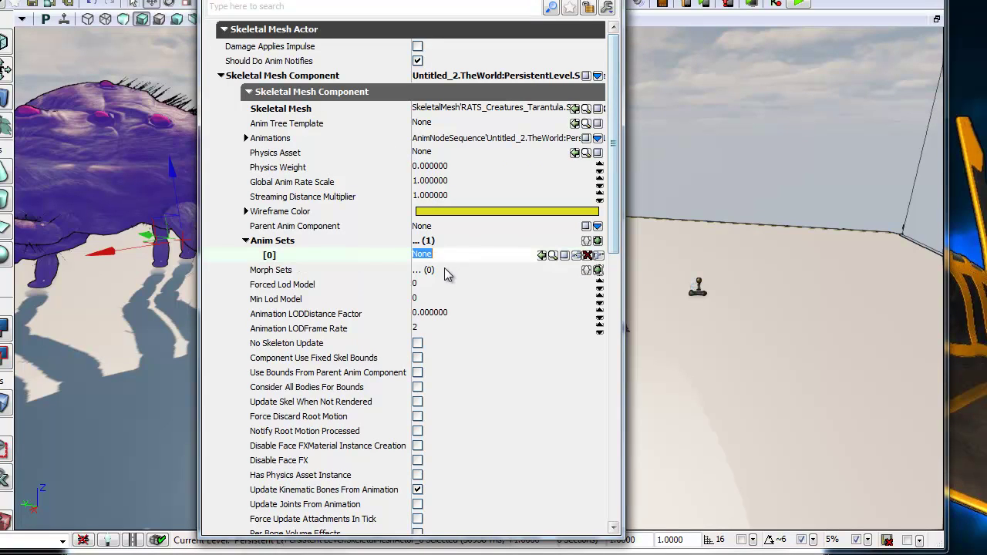
pyautogui.click(542, 255)
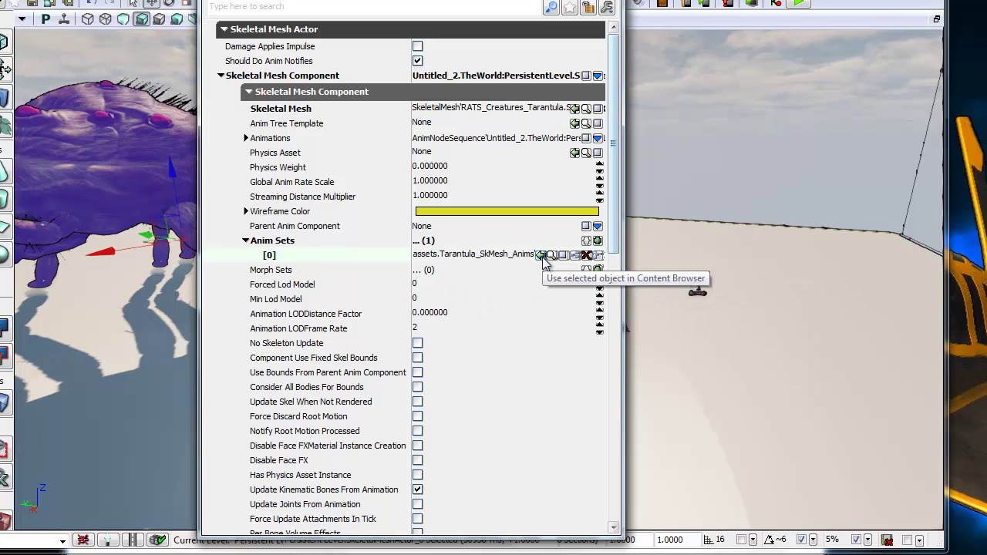
# Set the tarantula's Anim Seq Name to TurnRight90 in its Anim Node Sequence settings and close the properties.
pyautogui.click(244, 138)
pyautogui.click(273, 154)
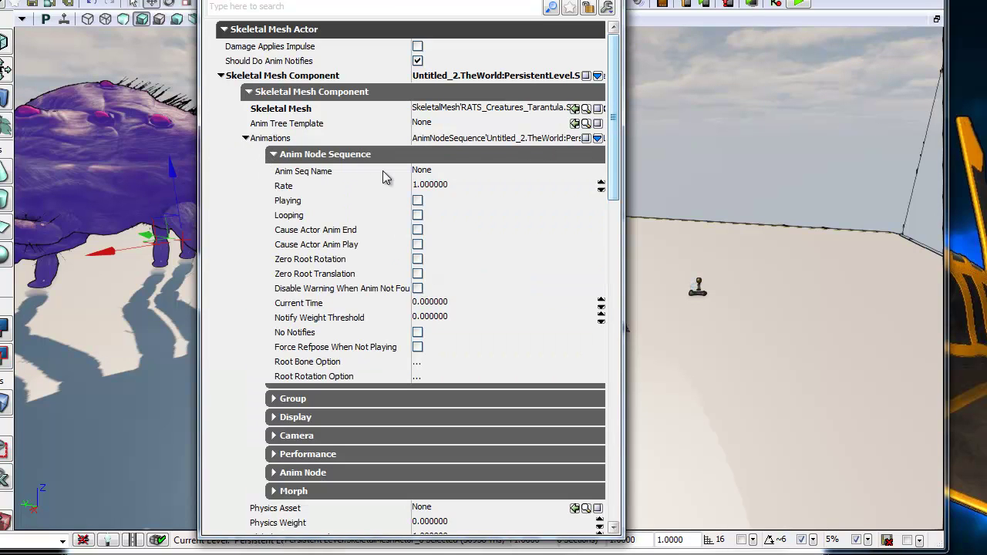
pyautogui.click(444, 171)
pyautogui.write('TurnRight90')
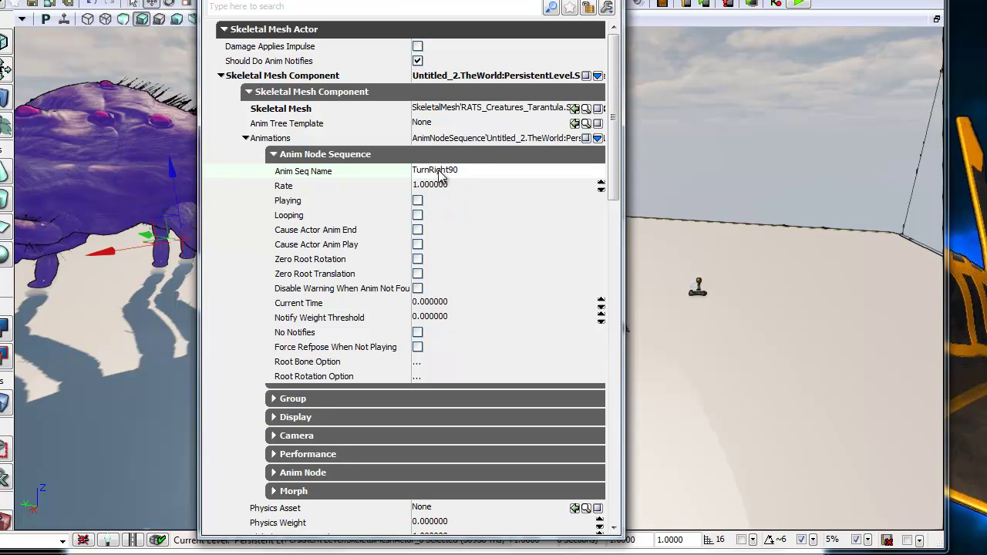
pyautogui.press('Return')
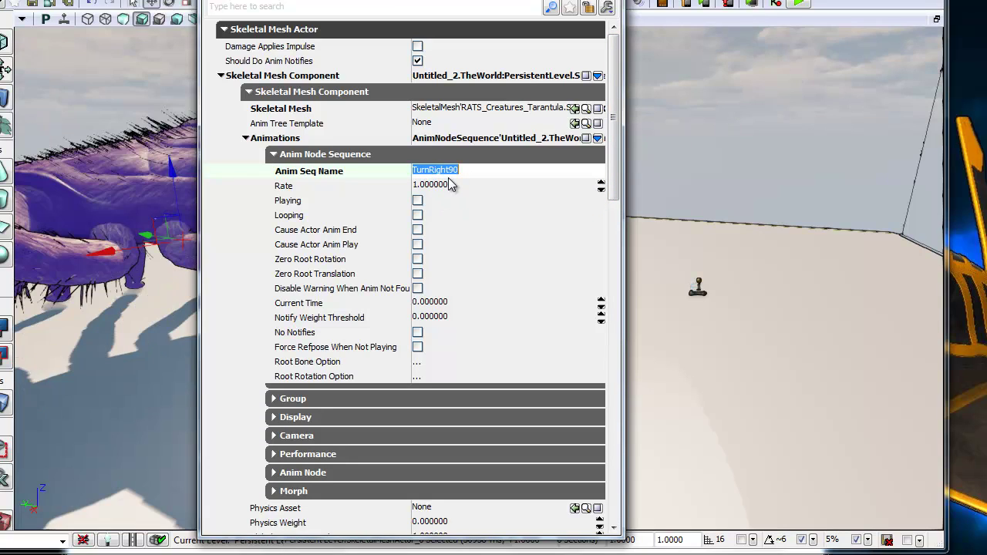
pyautogui.click(606, 0)
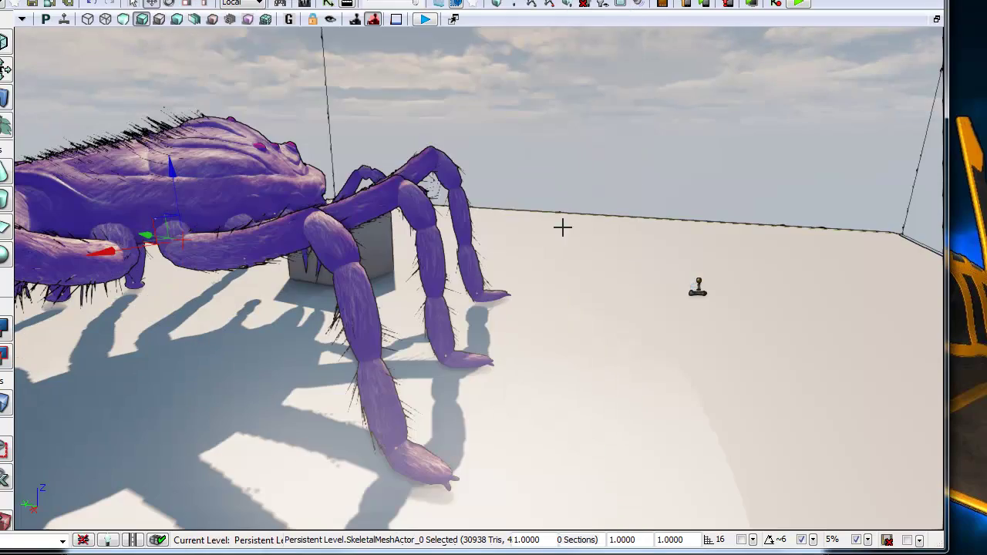
# Examine the placed tarantula from several angles around the cube and review its Anim Node Sequence settings.
pyautogui.moveTo(562, 226); pyautogui.dragTo(941, 245, button='right')
pyautogui.press('w')
pyautogui.press('w')
pyautogui.press('a')
pyautogui.press('s')
pyautogui.moveTo(550, 306); pyautogui.dragTo(623, 306)
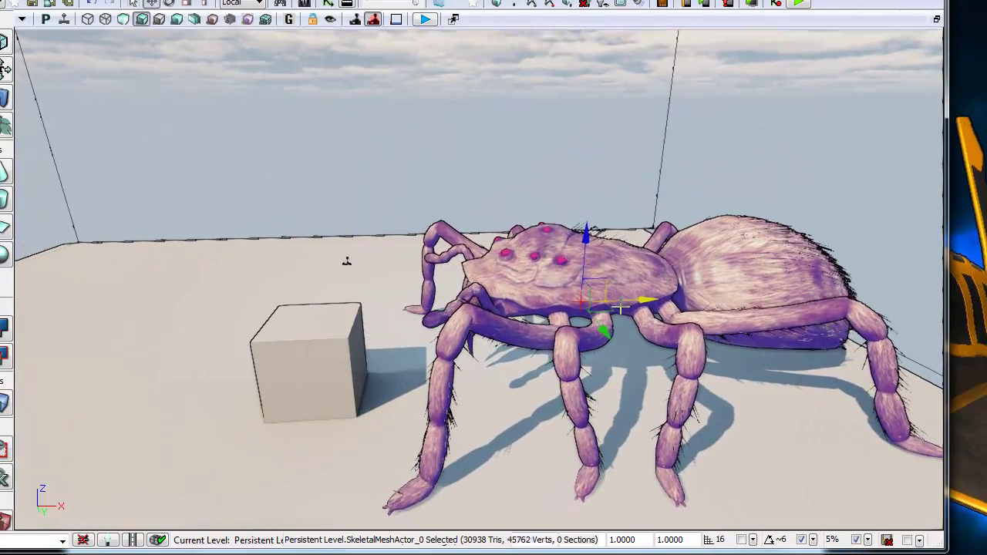
pyautogui.press('w')
pyautogui.moveTo(623, 306); pyautogui.dragTo(859, 276, button='right')
pyautogui.press('a')
pyautogui.press('w')
pyautogui.press('d')
pyautogui.moveTo(860, 276); pyautogui.dragTo(455, 231)
pyautogui.doubleClick(443, 223)
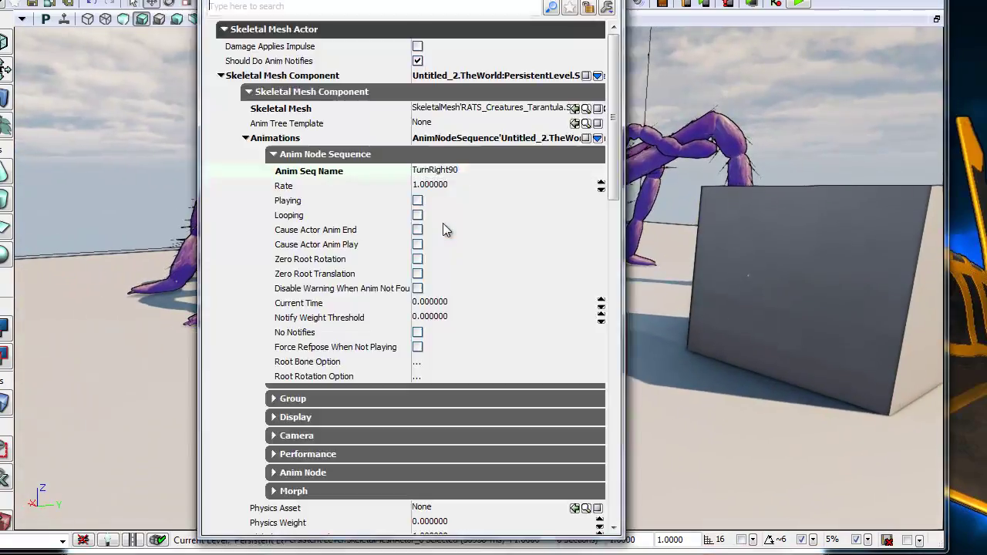
pyautogui.click(609, 2)
pyautogui.moveTo(654, 247); pyautogui.dragTo(654, 193, button='right')
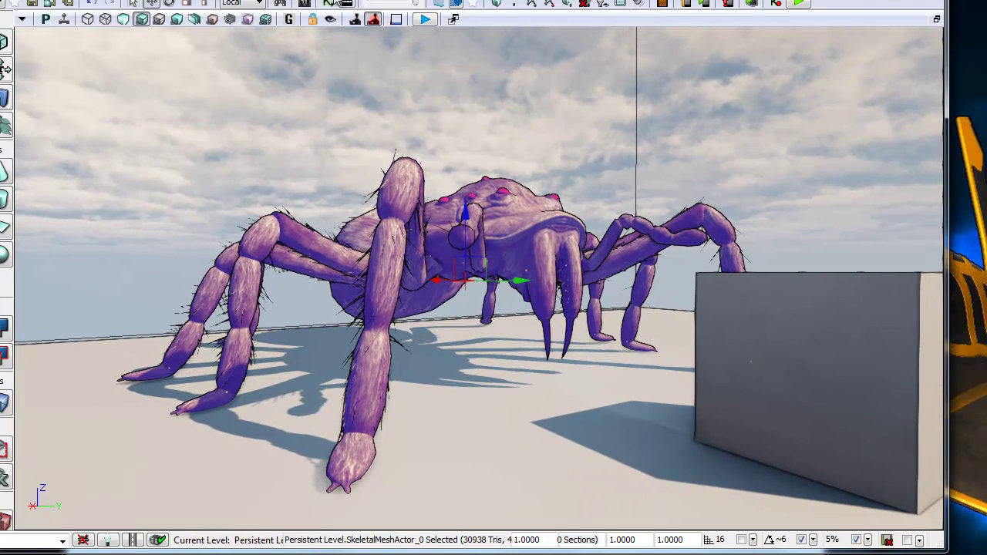
# Create a new Matinee in Kismet and open it, resizing its curve area and repositioning the editor.
pyautogui.click(329, 4)
pyautogui.rightClick(348, 147)
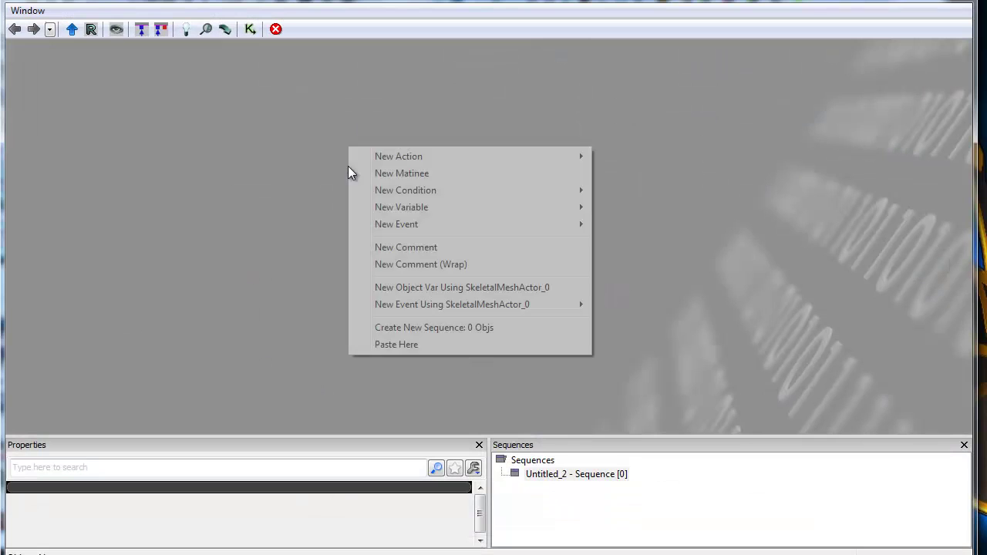
pyautogui.click(427, 175)
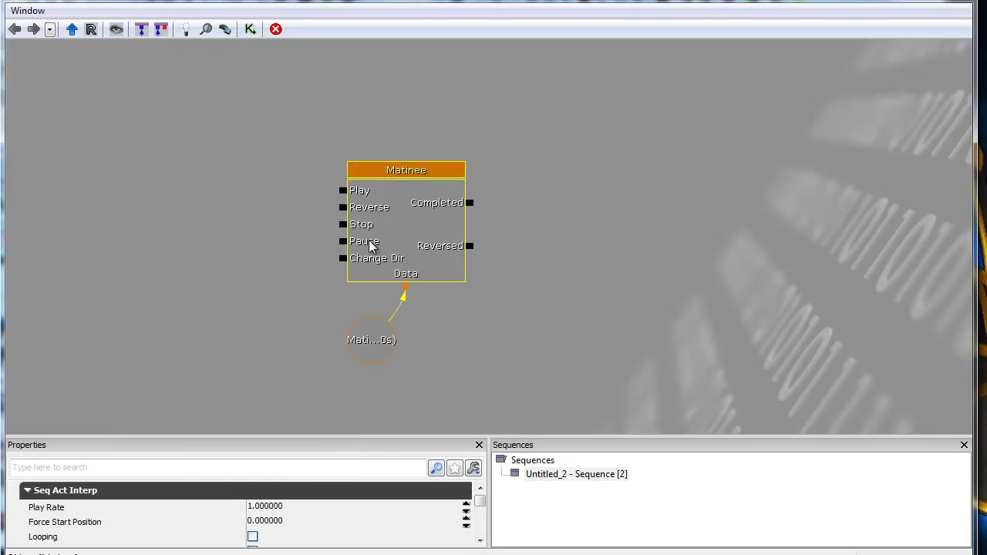
pyautogui.doubleClick(399, 226)
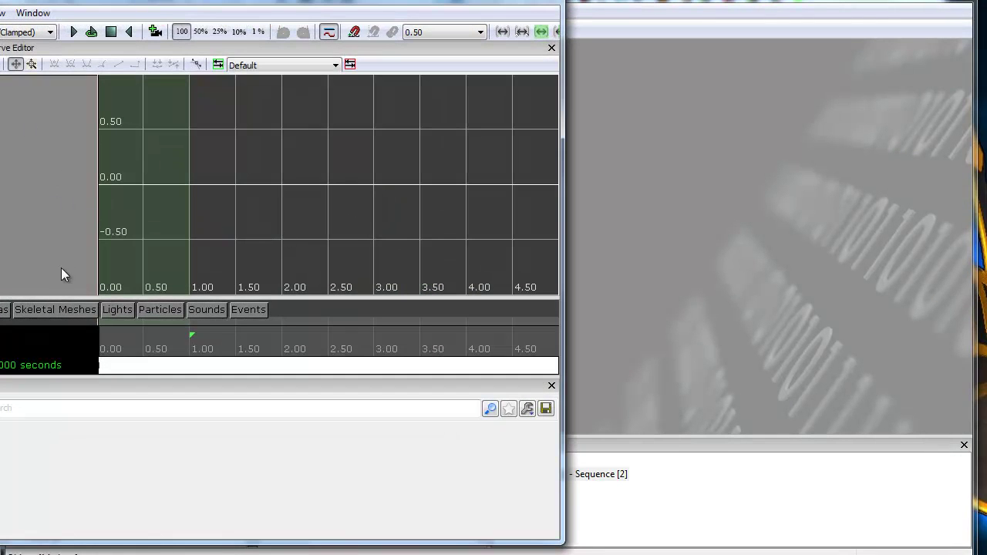
pyautogui.moveTo(244, 300); pyautogui.dragTo(244, 232)
pyautogui.moveTo(273, 14); pyautogui.dragTo(362, 3)
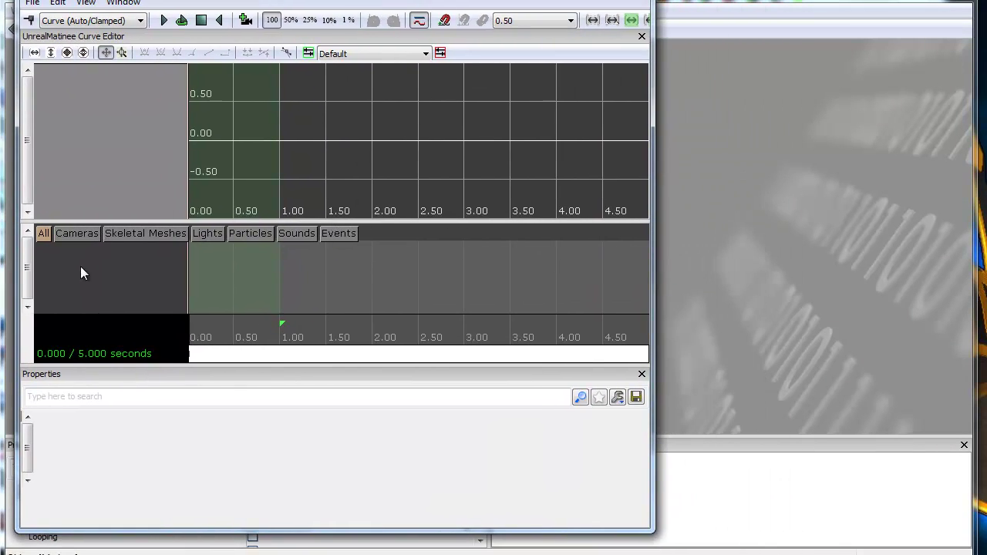
# Add a skeletal mesh group named TurnRight90 to the Matinee for the selected tarantula.
pyautogui.rightClick(79, 231)
pyautogui.click(165, 337)
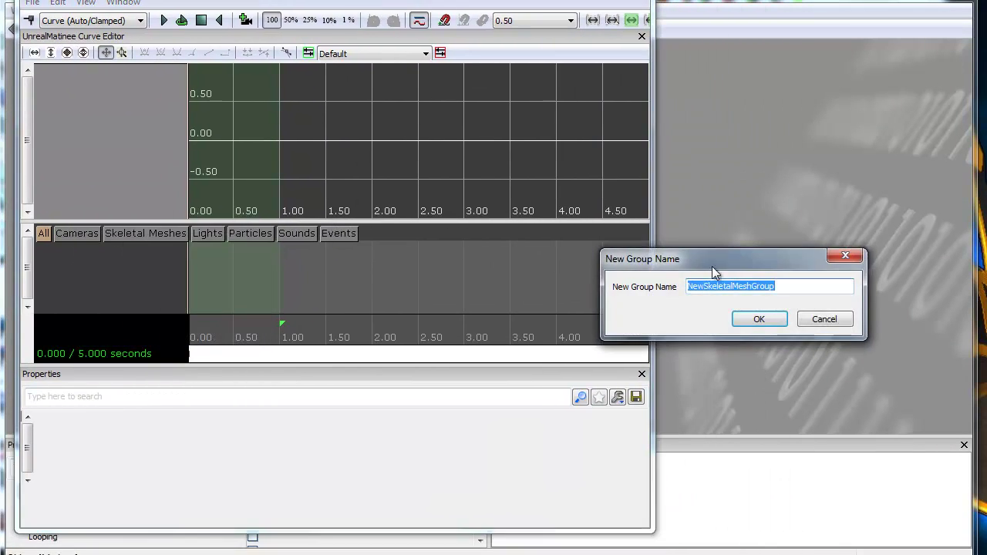
pyautogui.write('Turn')
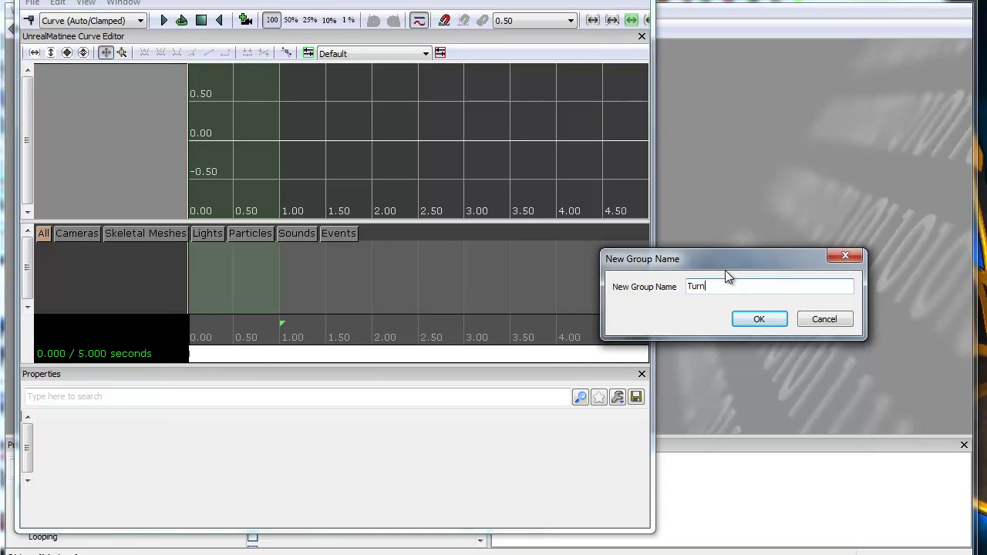
pyautogui.write('Right90')
pyautogui.click(762, 319)
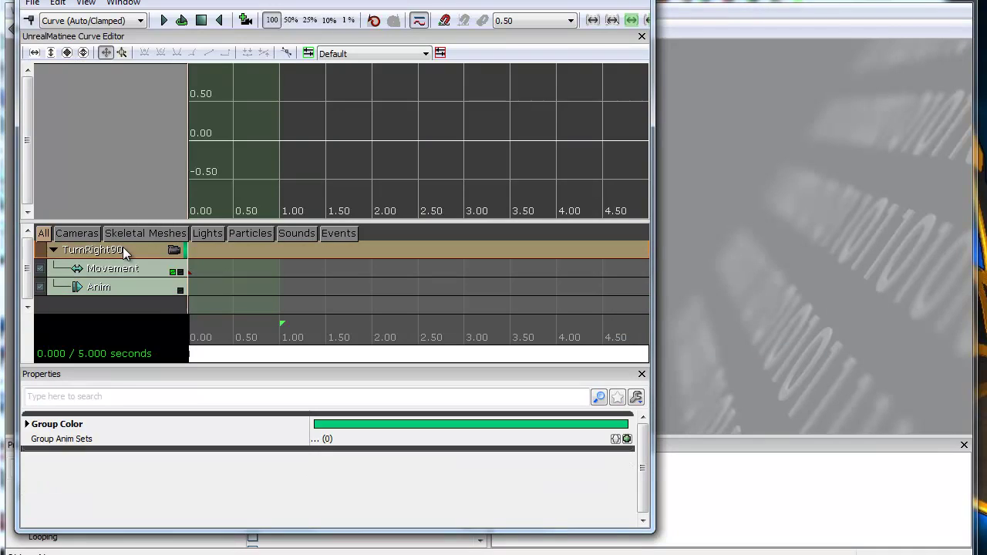
# Add a Group Anim Sets entry to the TurnRight90 group and assign Tarantula_SkMesh_Anims to it.
pyautogui.hotkey('alt', 'Tab')
pyautogui.click(626, 438)
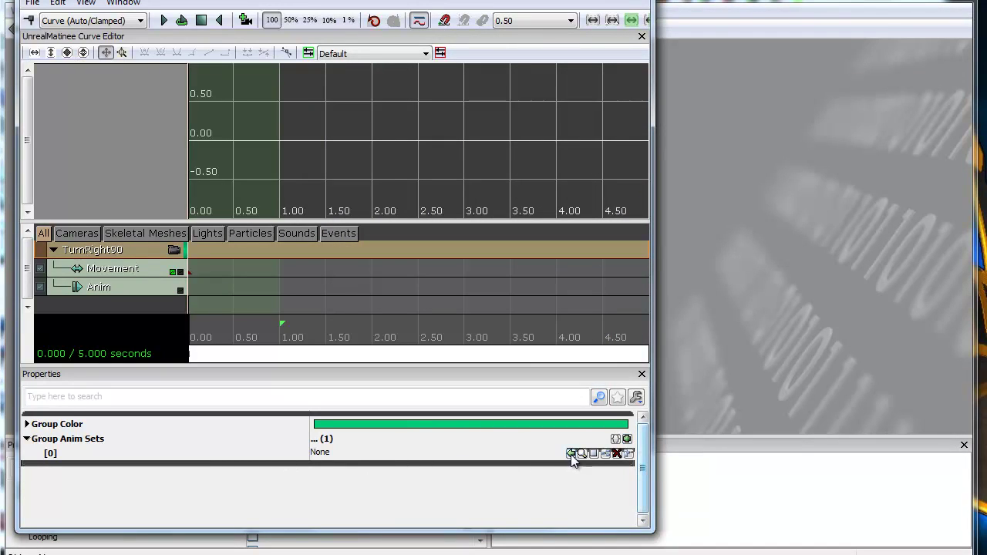
pyautogui.click(570, 454)
# Add a key with the TurnRight90_BAD sequence at 0.00 seconds on the group's Anim track.
pyautogui.click(112, 285)
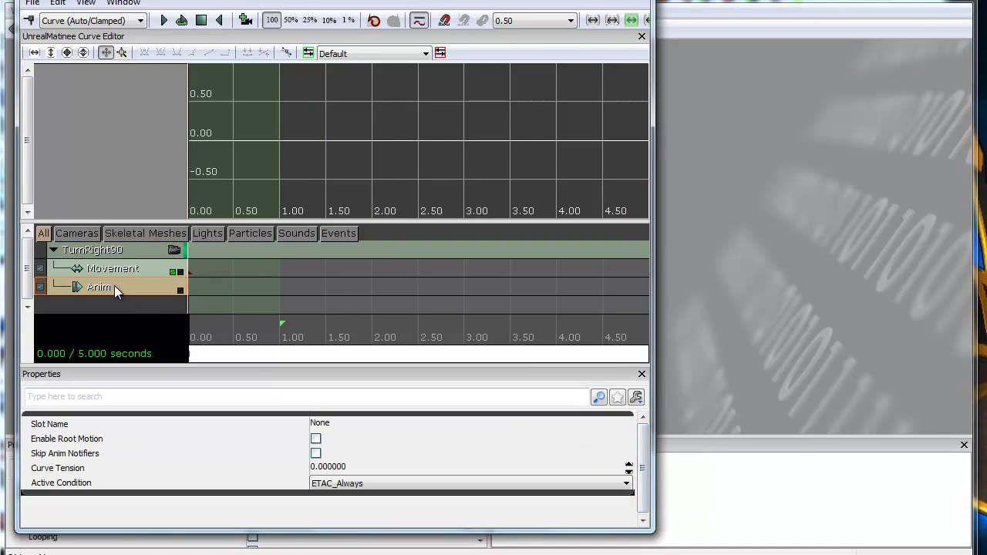
pyautogui.press('Return')
pyautogui.click(358, 244)
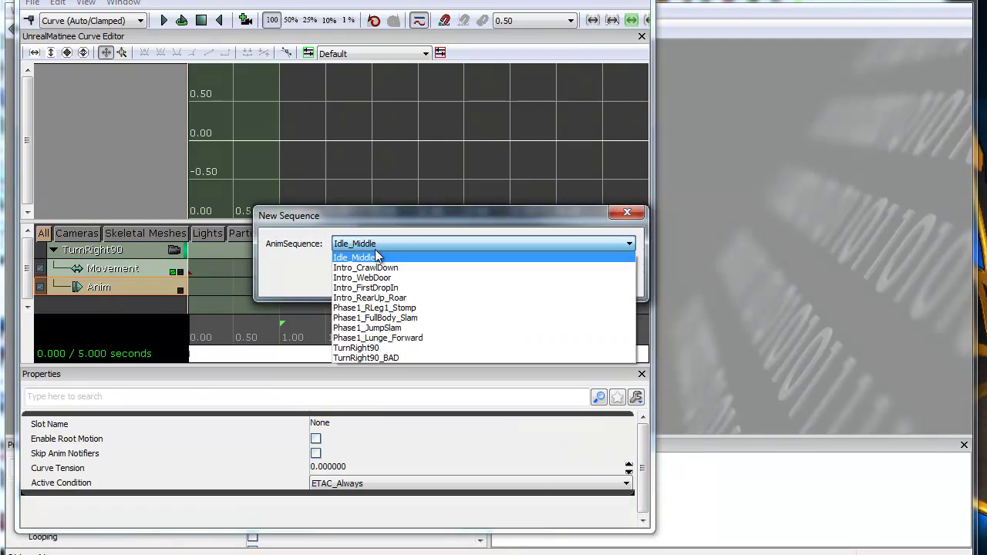
pyautogui.click(376, 354)
pyautogui.click(543, 276)
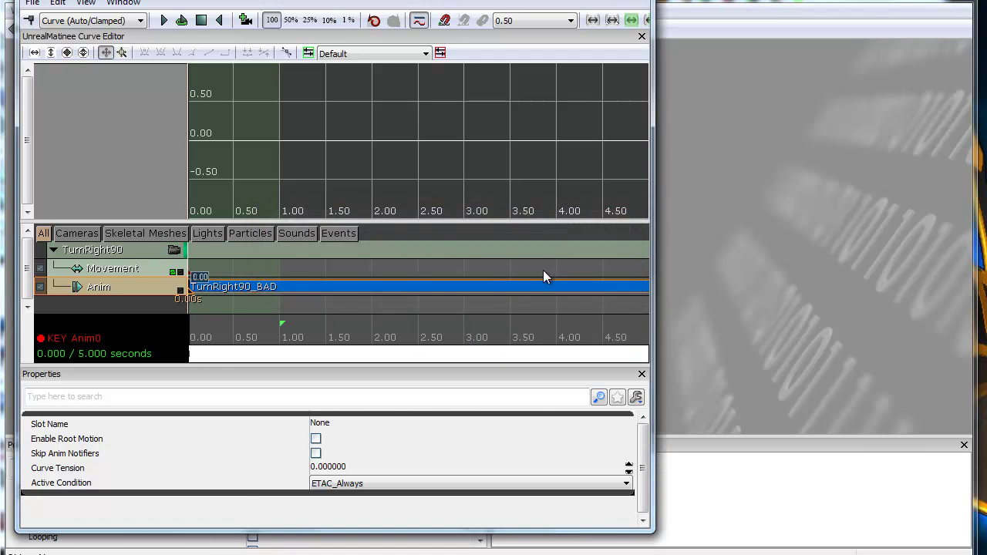
# Widen the Matinee window and fit the sequence's end marker to the end of the TurnRight90_BAD clip.
pyautogui.scroll(-5, 390, 303)
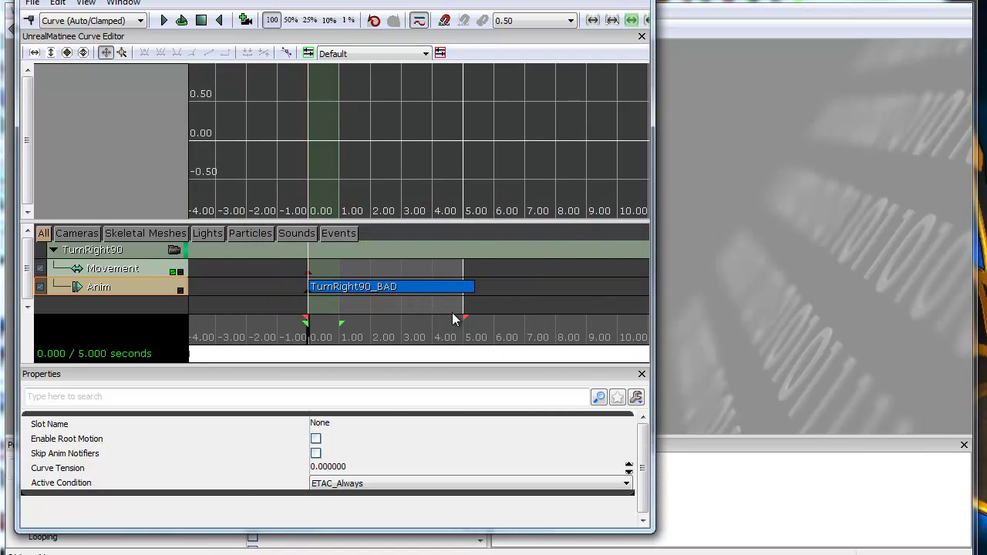
pyautogui.moveTo(465, 313); pyautogui.dragTo(529, 313)
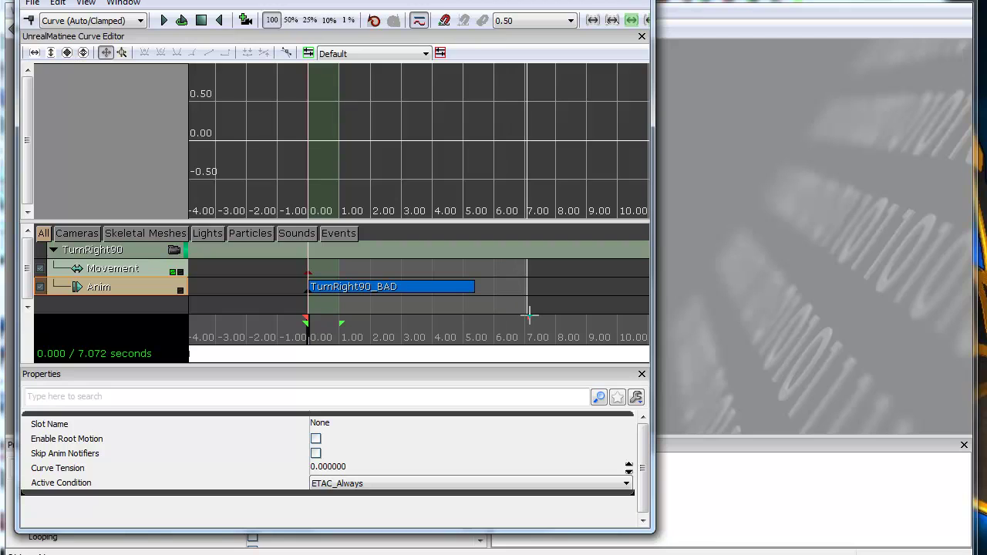
pyautogui.moveTo(653, 50); pyautogui.dragTo(935, 66)
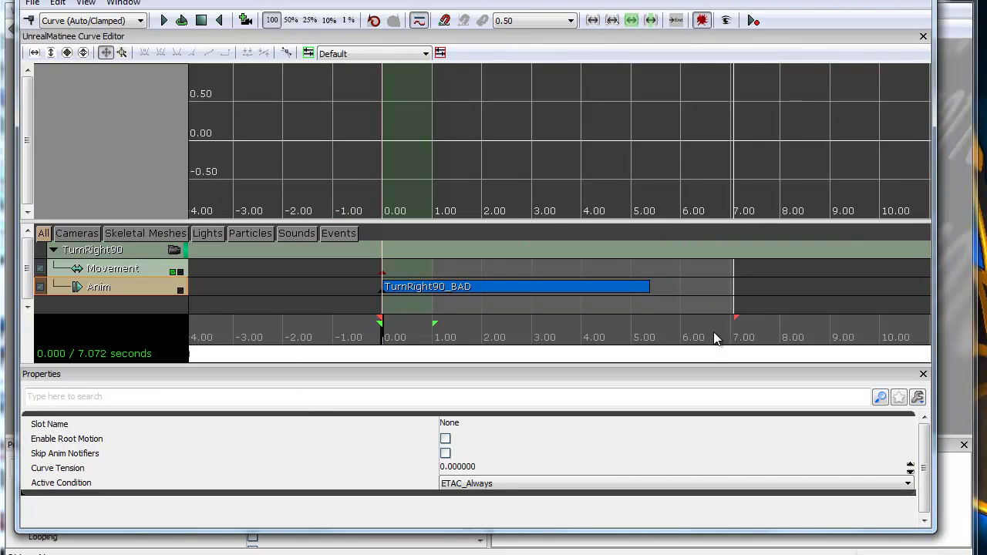
pyautogui.rightClick(734, 315)
pyautogui.click(819, 326)
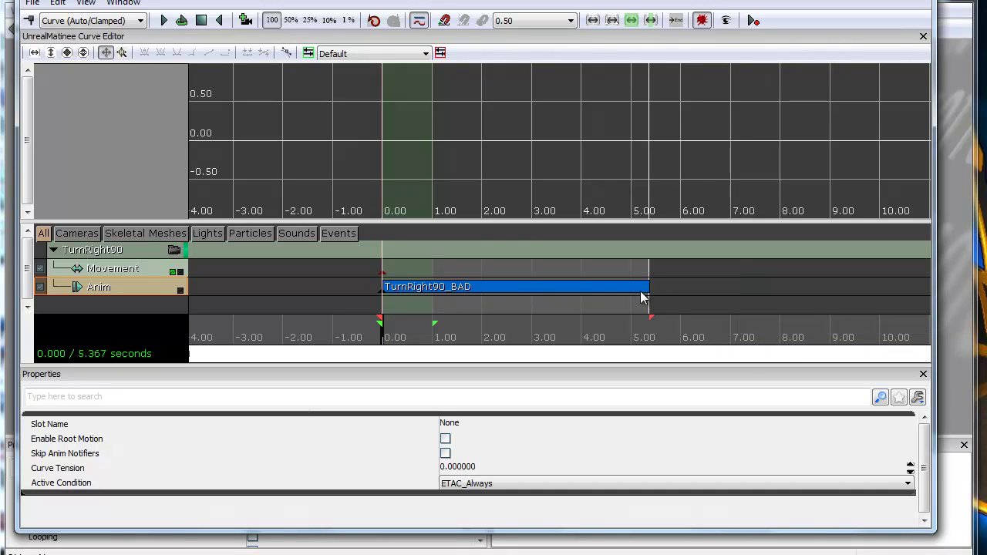
# Uncover the level view to check the TurnRight90_BAD animation on the tarantula, then close Kismet and the Matinee.
pyautogui.moveTo(817, 0); pyautogui.dragTo(986, 275)
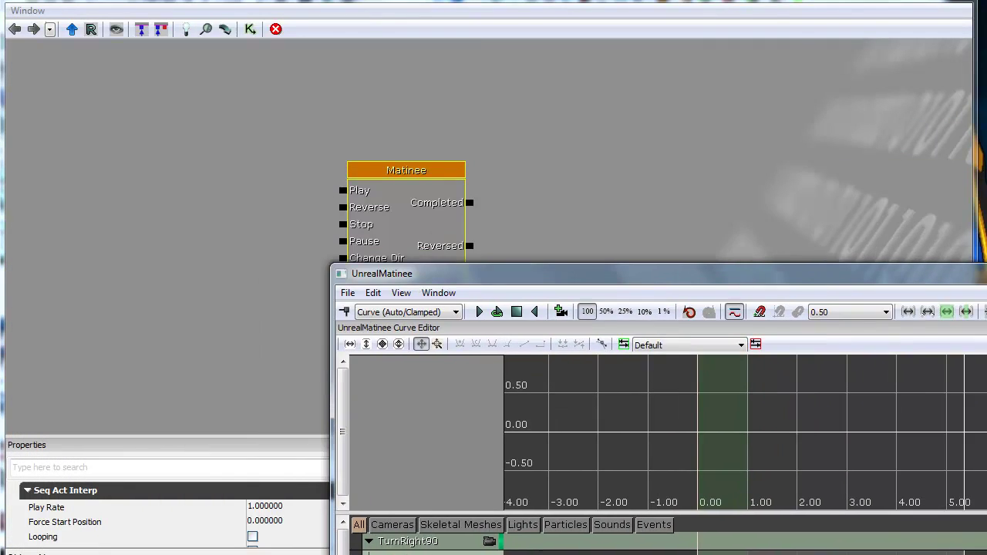
pyautogui.click(969, 3)
pyautogui.moveTo(756, 286); pyautogui.dragTo(609, 142)
pyautogui.moveTo(696, 146); pyautogui.dragTo(986, 0)
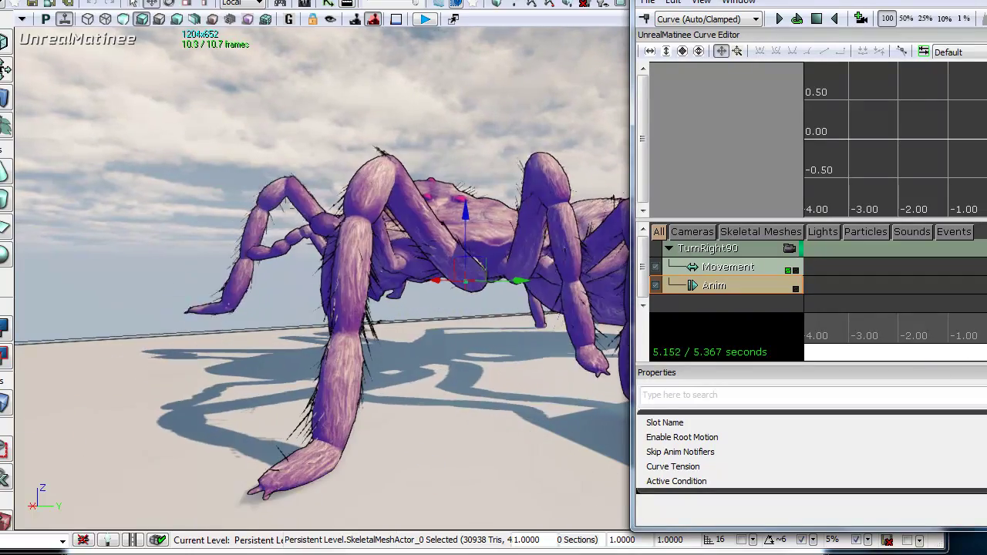
pyautogui.moveTo(986, 0); pyautogui.dragTo(540, 27)
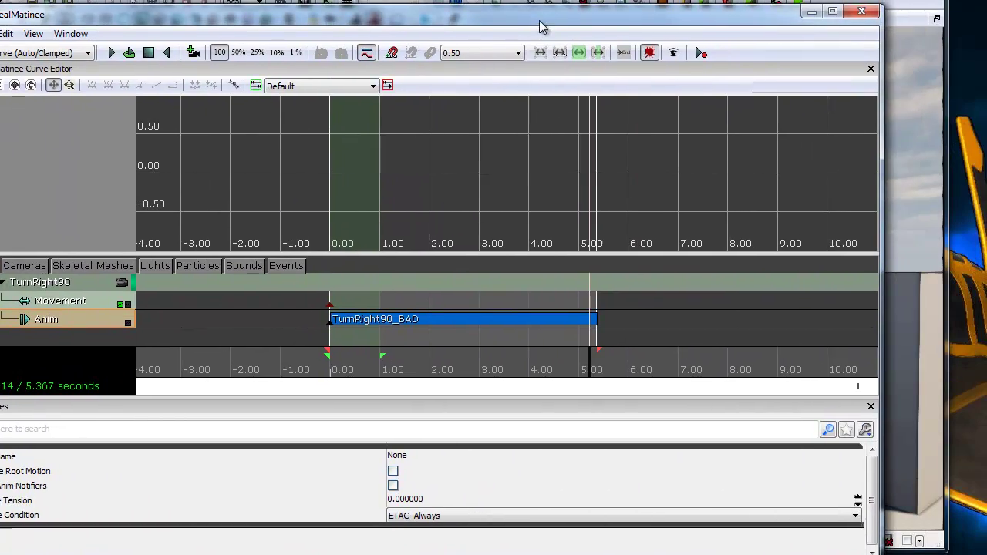
pyautogui.click(861, 11)
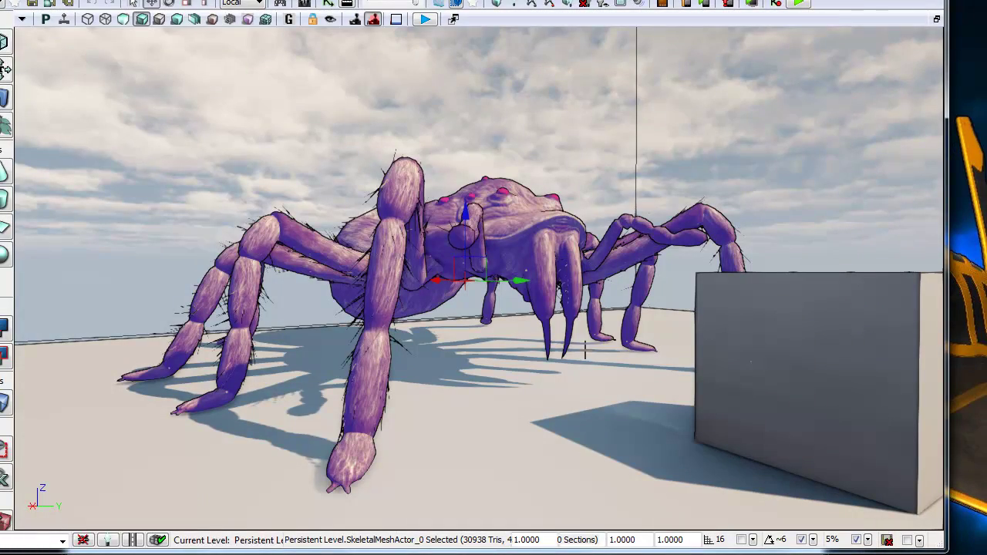
# Duplicate the Matinee in Kismet together with its data and skeletal mesh variables and place the copy beside the original.
pyautogui.click(328, 4)
pyautogui.moveTo(590, 268); pyautogui.dragTo(536, 260)
pyautogui.keyDown('ctrl'); pyautogui.moveTo(395, 301); pyautogui.dragTo(391, 340); pyautogui.keyUp('ctrl')
pyautogui.keyDown('ctrl'); pyautogui.click(318, 340); pyautogui.keyUp('ctrl')
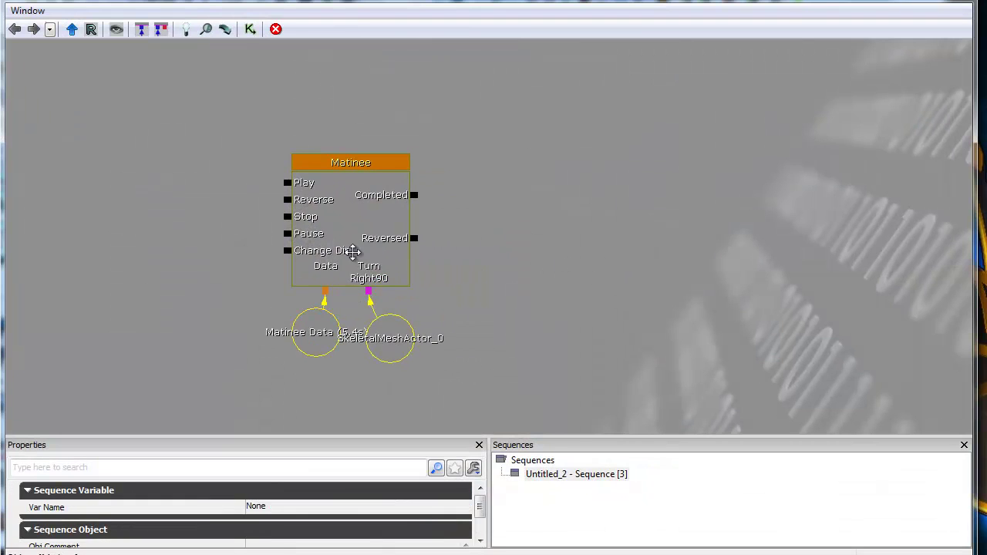
pyautogui.keyDown('ctrl'); pyautogui.click(353, 249); pyautogui.keyUp('ctrl')
pyautogui.hotkey('ctrl', 'c')
pyautogui.hotkey('ctrl', 'v')
pyautogui.moveTo(531, 324); pyautogui.dragTo(606, 229)
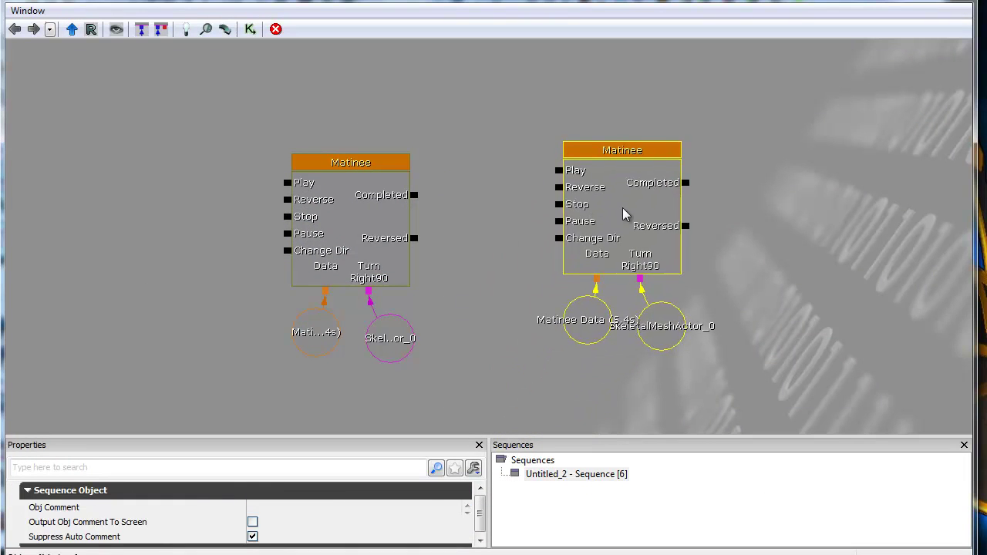
# Set the tarantula's Movement Physics to PHYS_Interpolating while the copied Matinee is open, then close the properties and that Matinee.
pyautogui.doubleClick(624, 212)
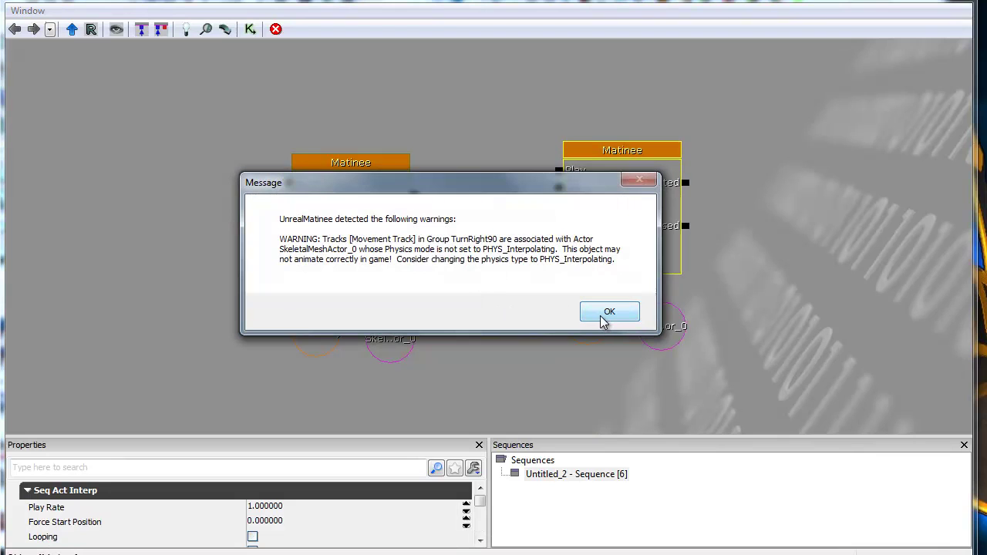
pyautogui.click(606, 314)
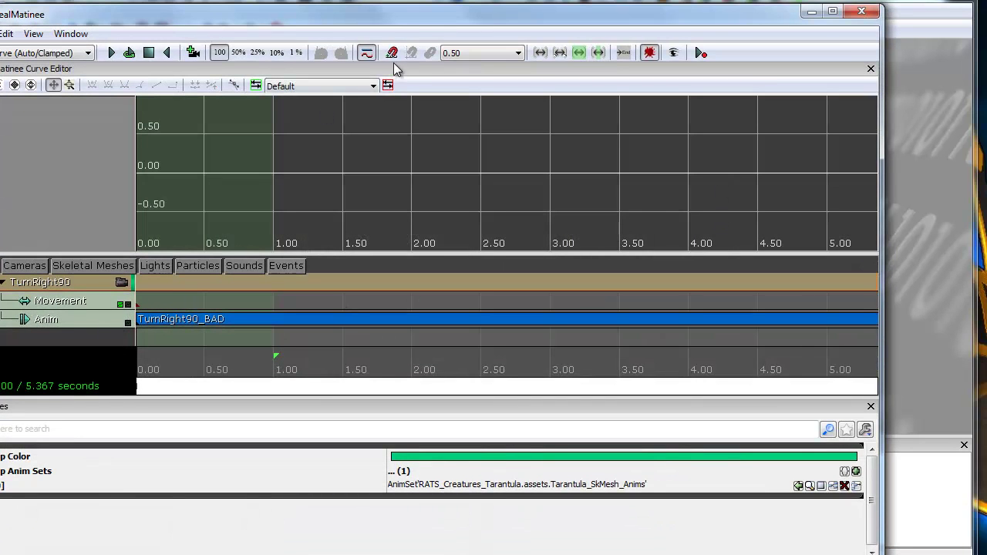
pyautogui.moveTo(411, 24); pyautogui.dragTo(503, 198)
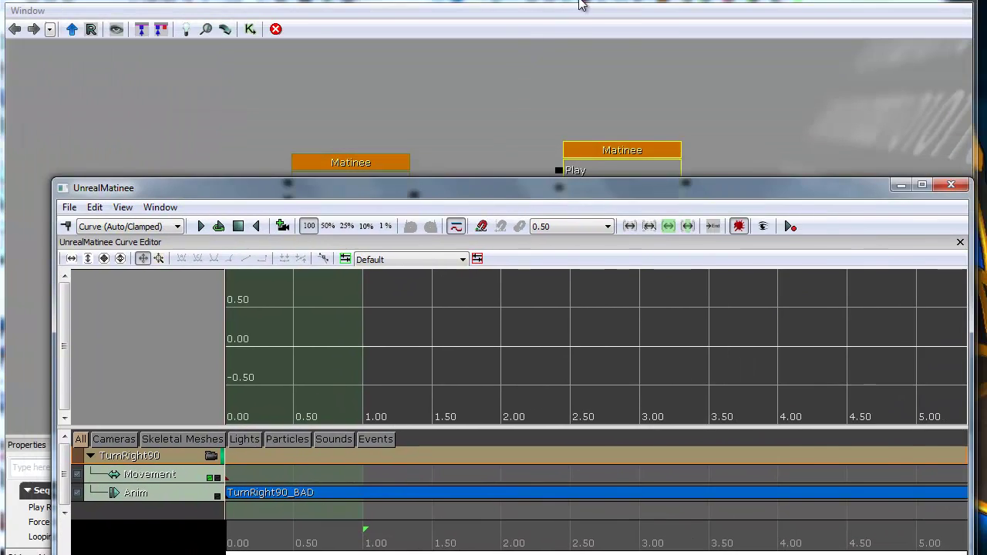
pyautogui.moveTo(580, 3); pyautogui.dragTo(572, 231)
pyautogui.doubleClick(409, 163)
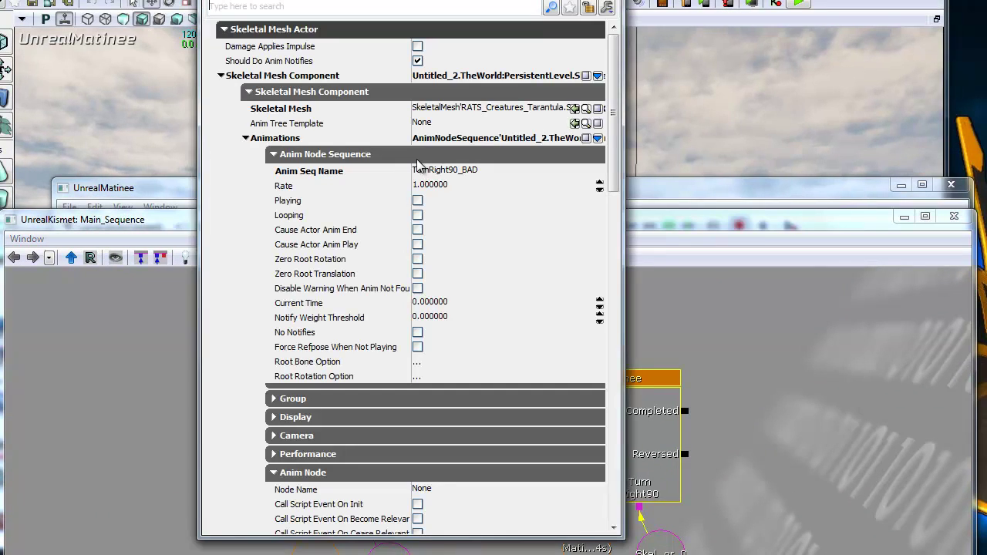
pyautogui.click(262, 29)
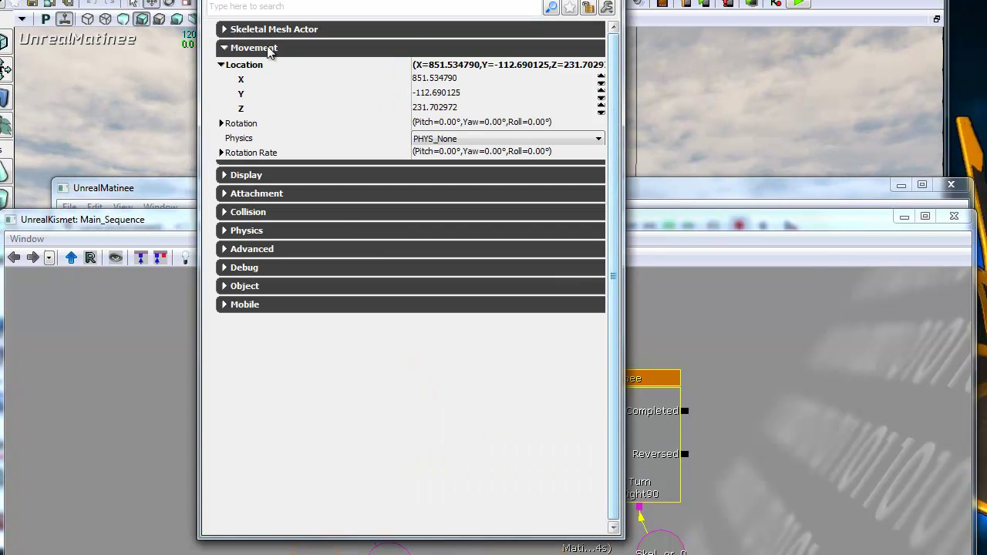
pyautogui.click(452, 142)
pyautogui.click(468, 224)
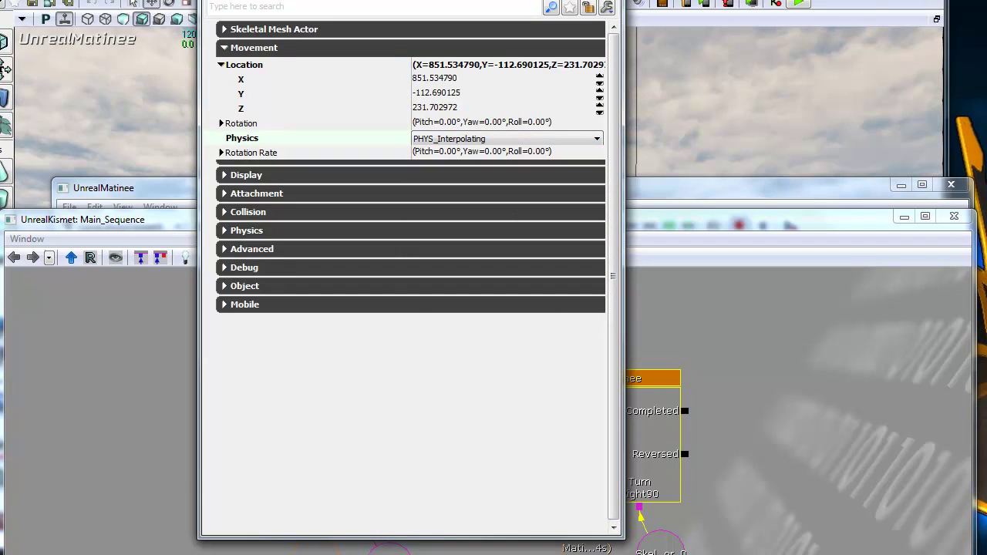
pyautogui.click(603, 1)
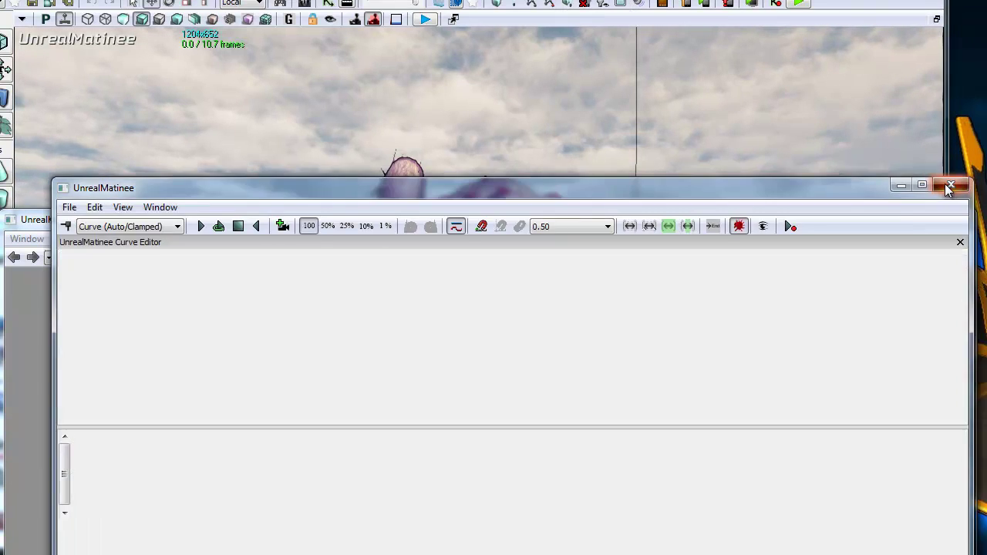
pyautogui.click(951, 184)
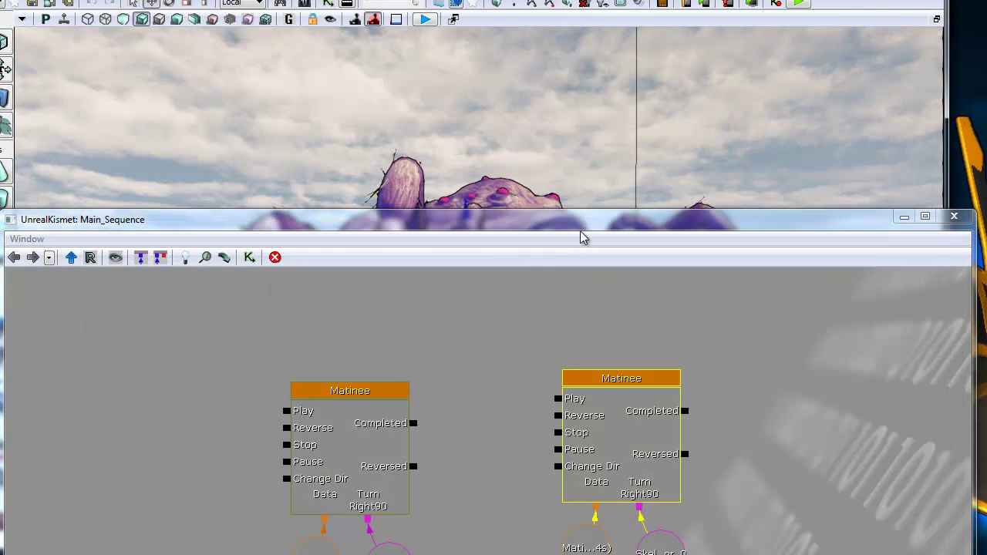
# Open the copied Matinee, close Kismet and select the TurnRight90_BAD clip on the Anim track.
pyautogui.moveTo(584, 222); pyautogui.dragTo(623, 80)
pyautogui.doubleClick(623, 286)
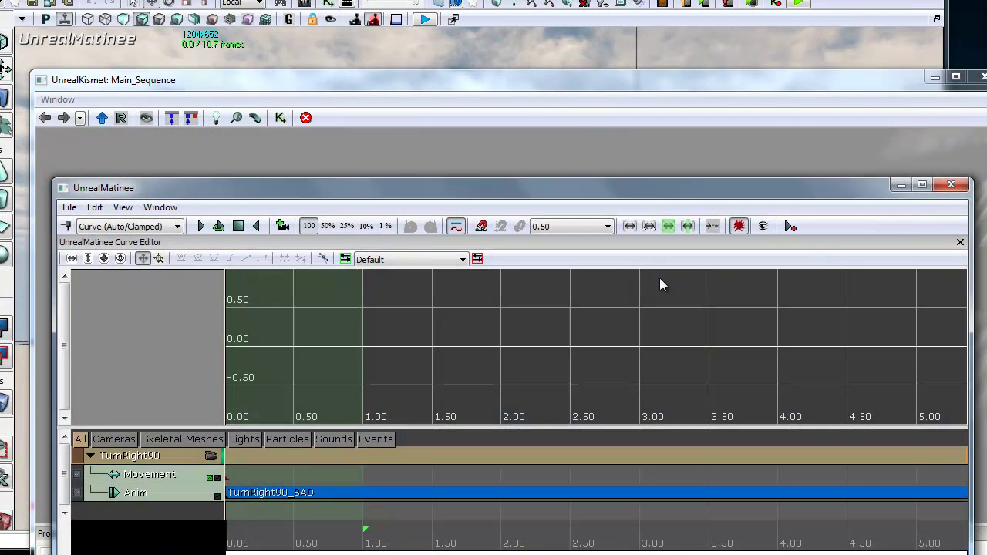
pyautogui.click(983, 77)
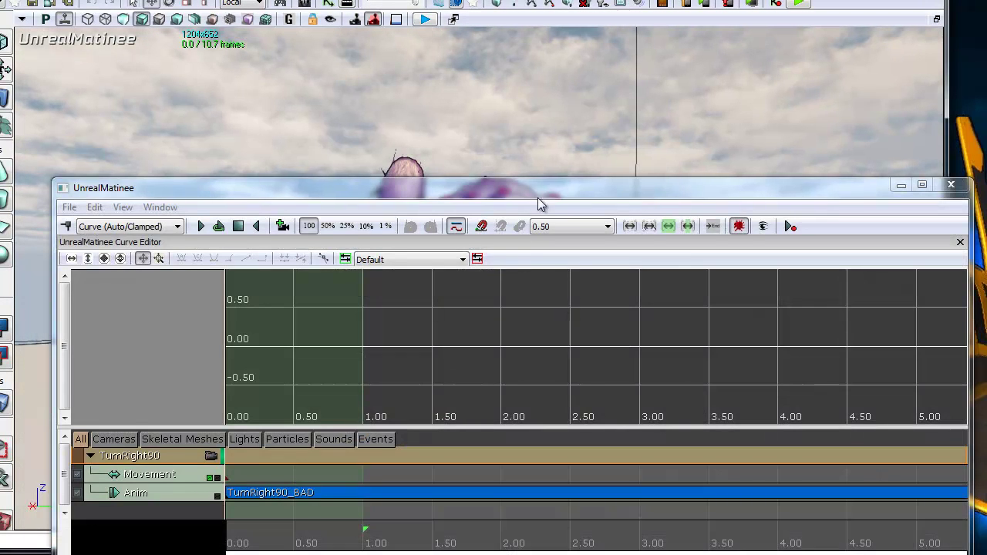
pyautogui.moveTo(539, 178); pyautogui.dragTo(544, 60)
pyautogui.click(229, 377)
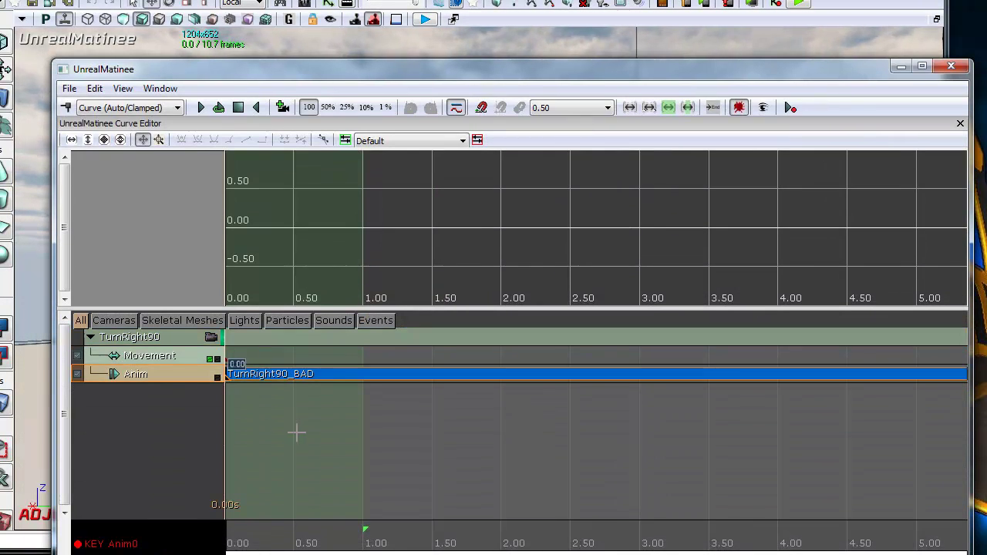
pyautogui.press('Return')
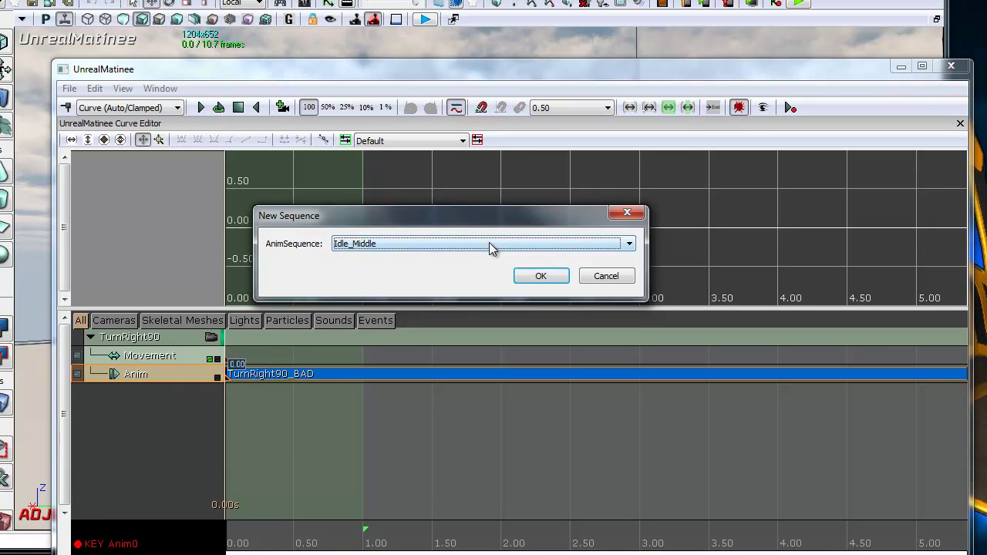
pyautogui.click(501, 245)
pyautogui.click(612, 213)
pyautogui.click(622, 214)
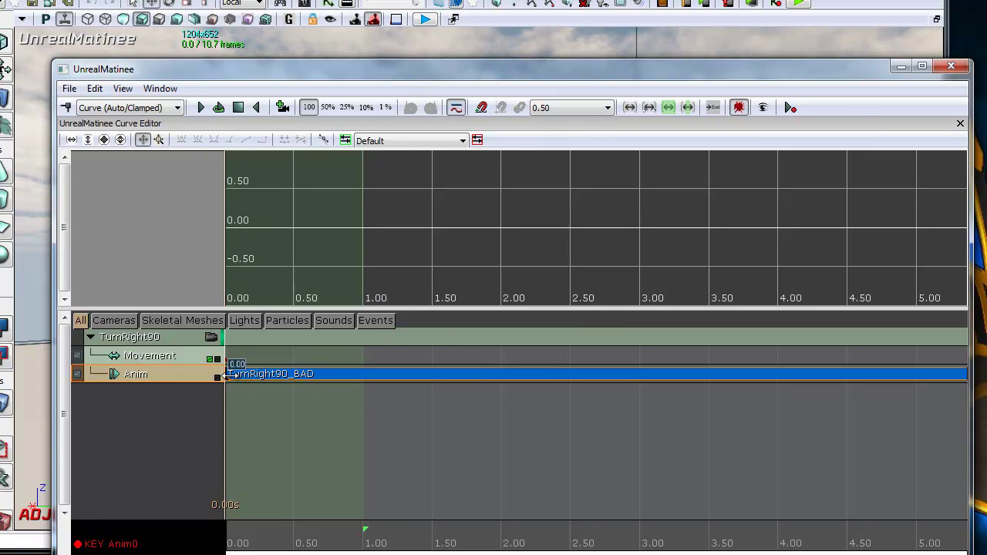
# Replace the TurnRight90_BAD clip on the Anim track with the TurnRight90 sequence at 0.00 s.
pyautogui.press('Delete')
pyautogui.press('Return')
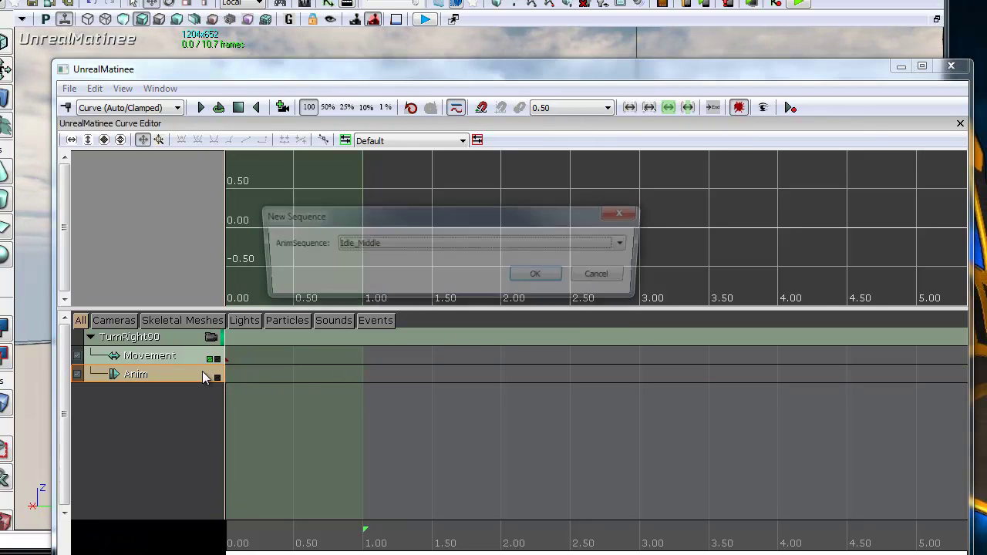
pyautogui.click(469, 245)
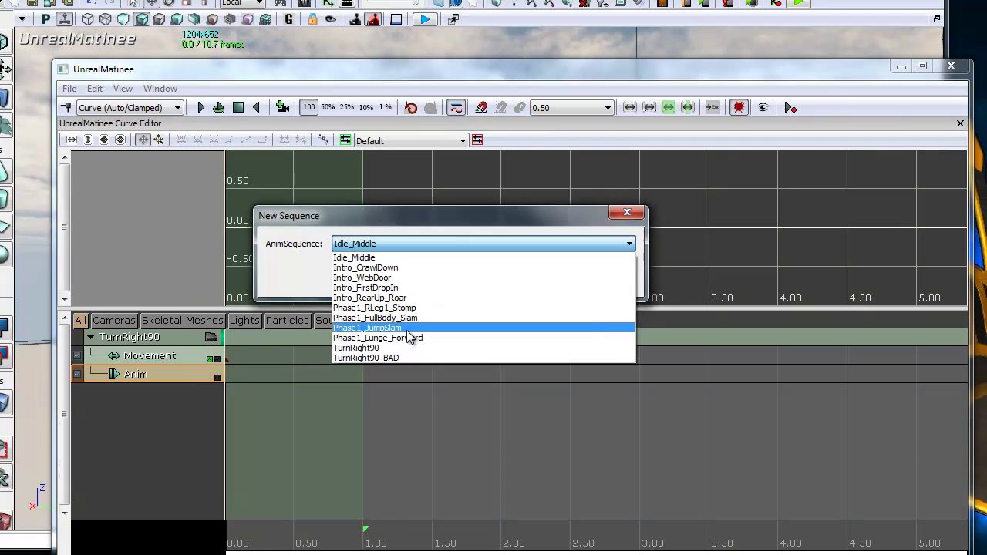
pyautogui.click(366, 348)
pyautogui.click(541, 276)
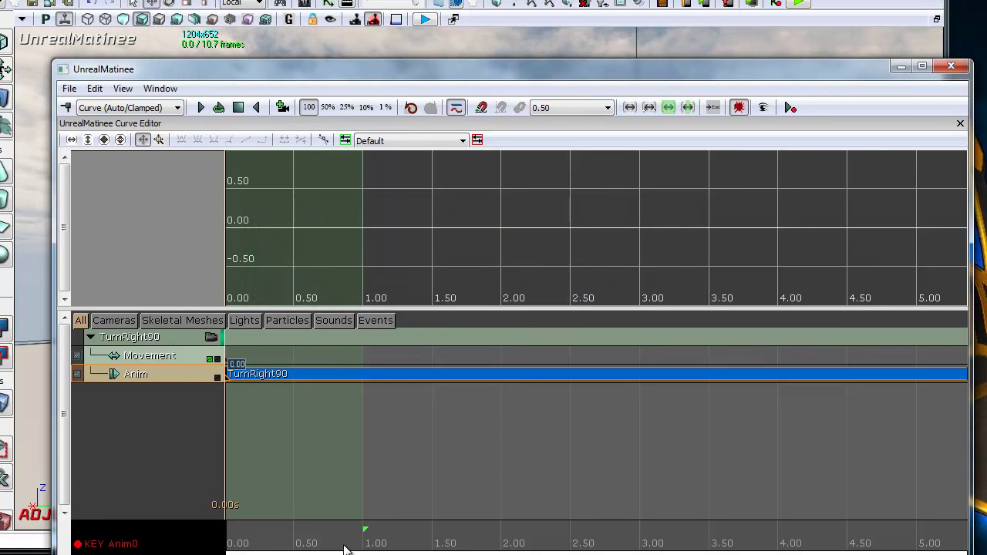
# Add a Movement track key at the end of the sequence, at 5.367 seconds.
pyautogui.moveTo(345, 549); pyautogui.dragTo(486, 544)
pyautogui.scroll(-4, 532, 532)
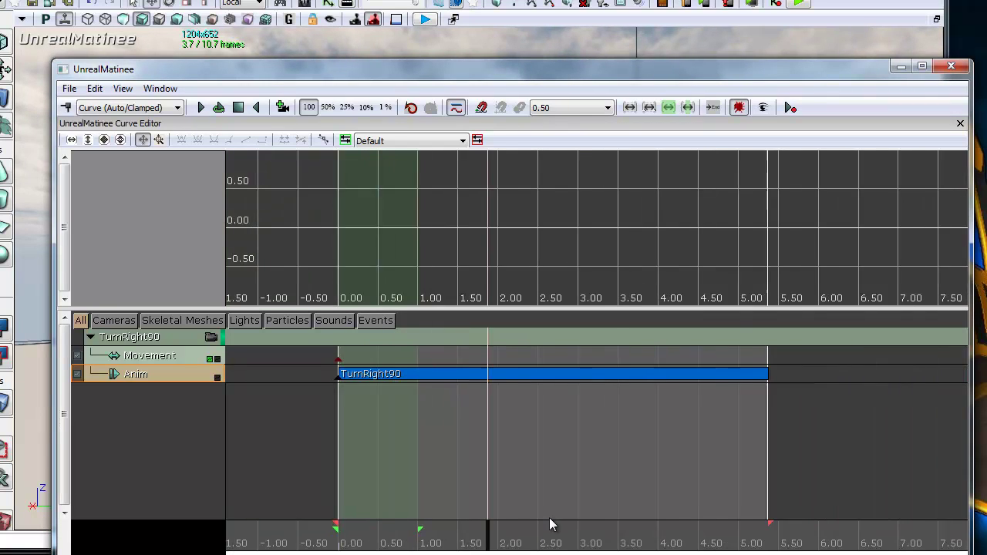
pyautogui.scroll(-2, 550, 525)
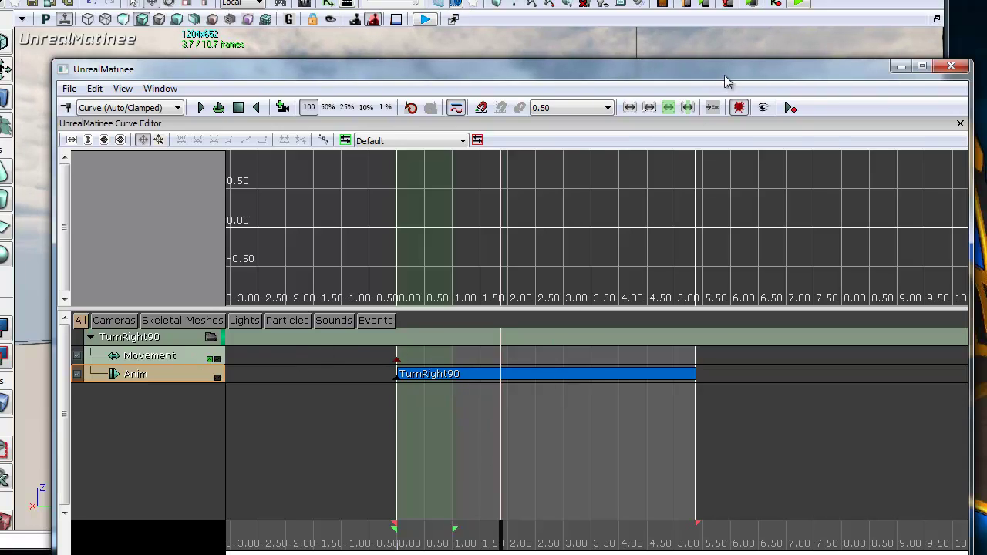
pyautogui.moveTo(724, 74); pyautogui.dragTo(986, 17)
pyautogui.moveTo(945, 468); pyautogui.dragTo(838, 479)
pyautogui.moveTo(986, 15); pyautogui.dragTo(665, 0)
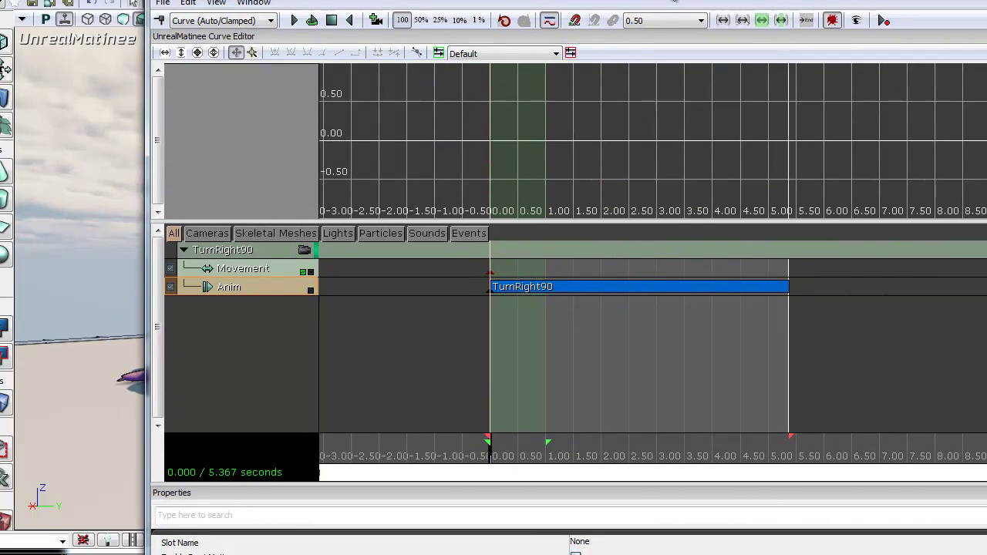
pyautogui.click(243, 271)
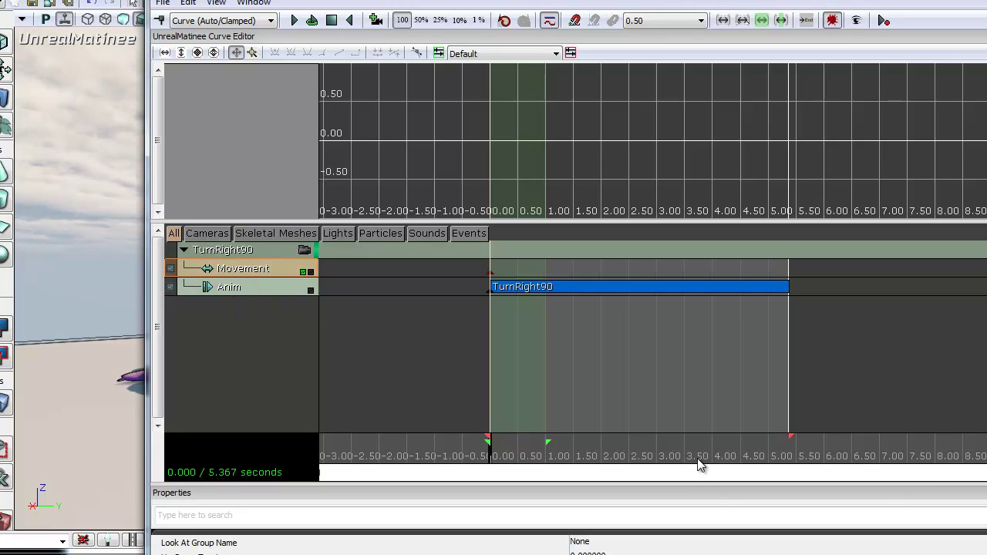
pyautogui.moveTo(693, 454); pyautogui.dragTo(814, 455)
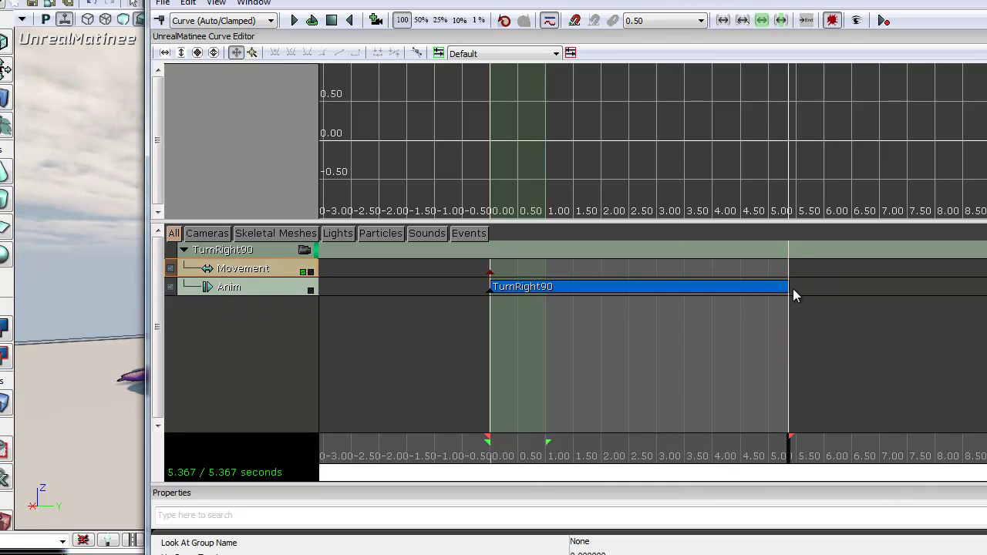
pyautogui.press('Return')
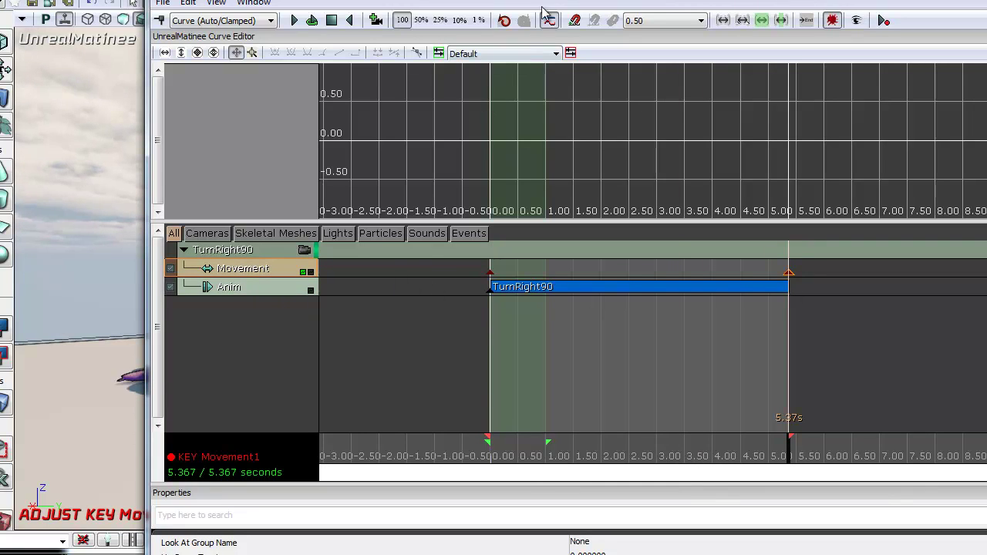
# Uncover the level view and rotate the tarantula about 90 degrees around its vertical axis for the end Movement key.
pyautogui.moveTo(545, 1); pyautogui.dragTo(755, 0)
pyautogui.moveTo(155, 346); pyautogui.dragTo(354, 368, button='right')
pyautogui.press('space')
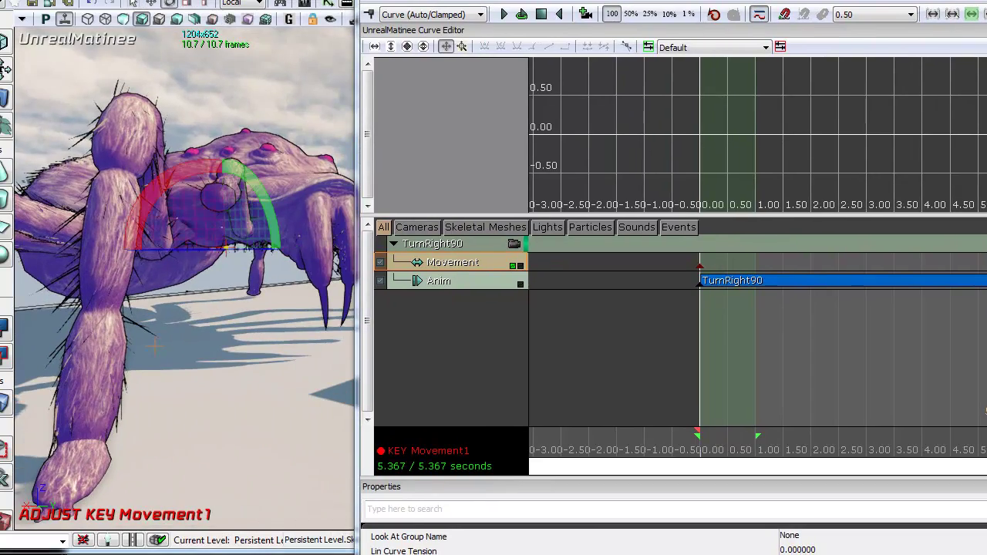
pyautogui.moveTo(229, 308); pyautogui.dragTo(209, 424, button='right')
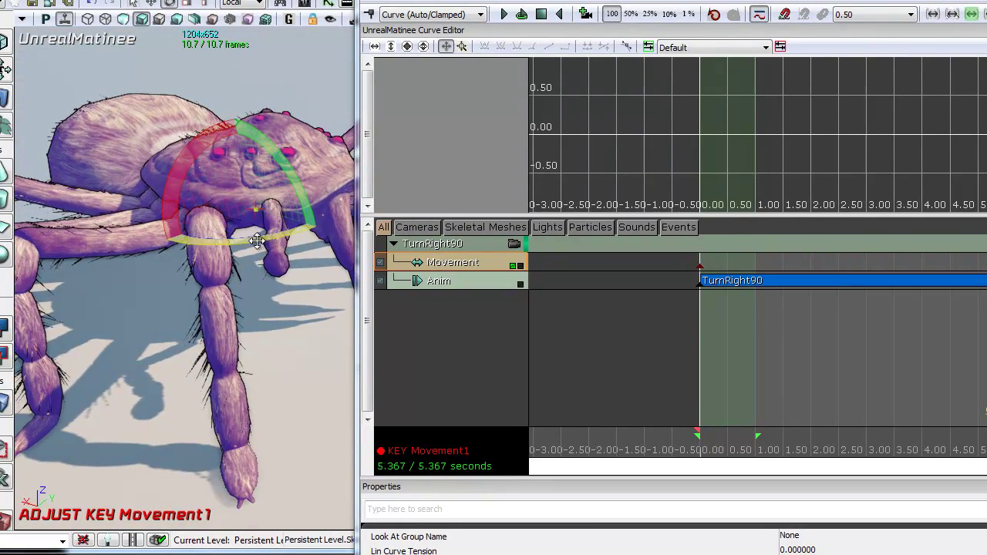
pyautogui.moveTo(257, 238); pyautogui.dragTo(14, 328)
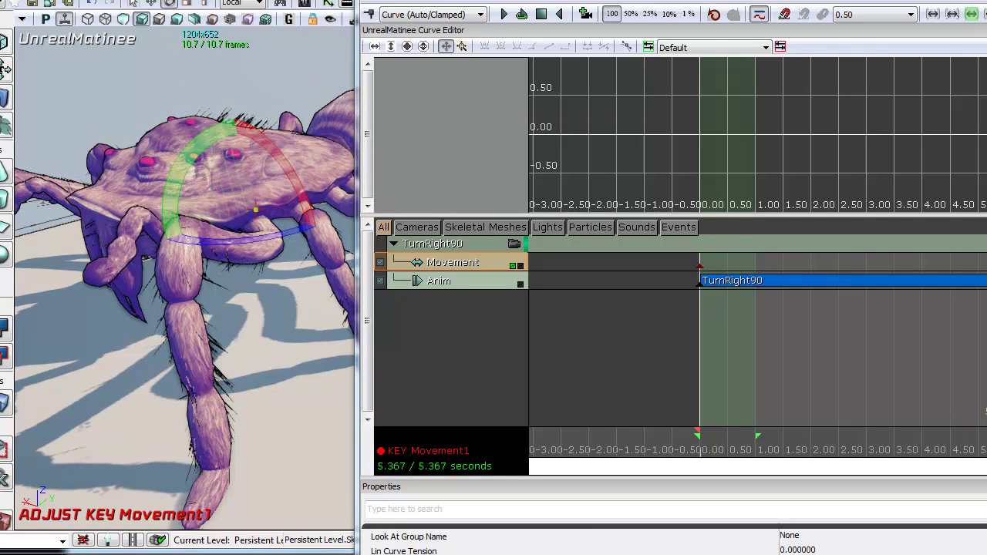
# Scrub back to about 1.64 seconds and split the Movement track into separate translation and rotation tracks.
pyautogui.moveTo(974, 448); pyautogui.dragTo(793, 411)
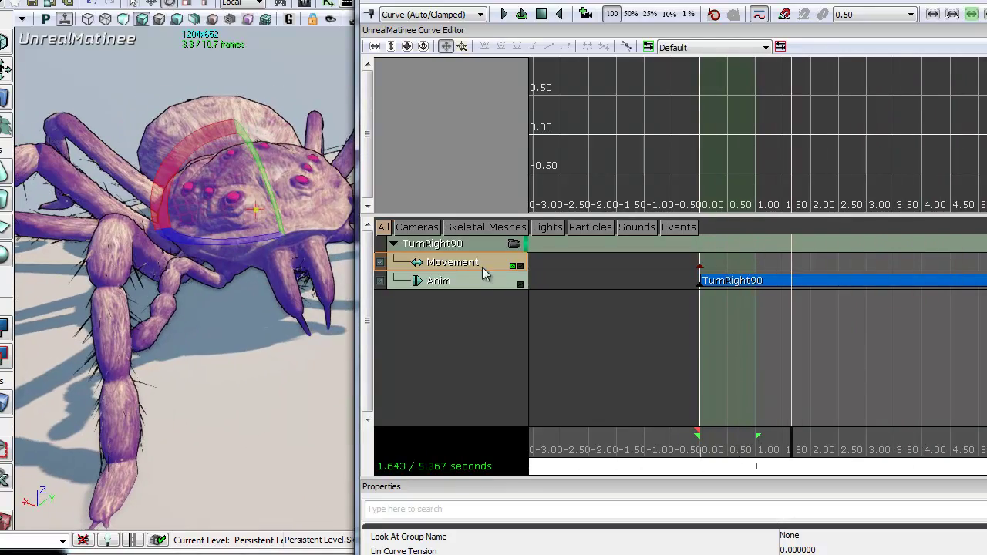
pyautogui.click(520, 266)
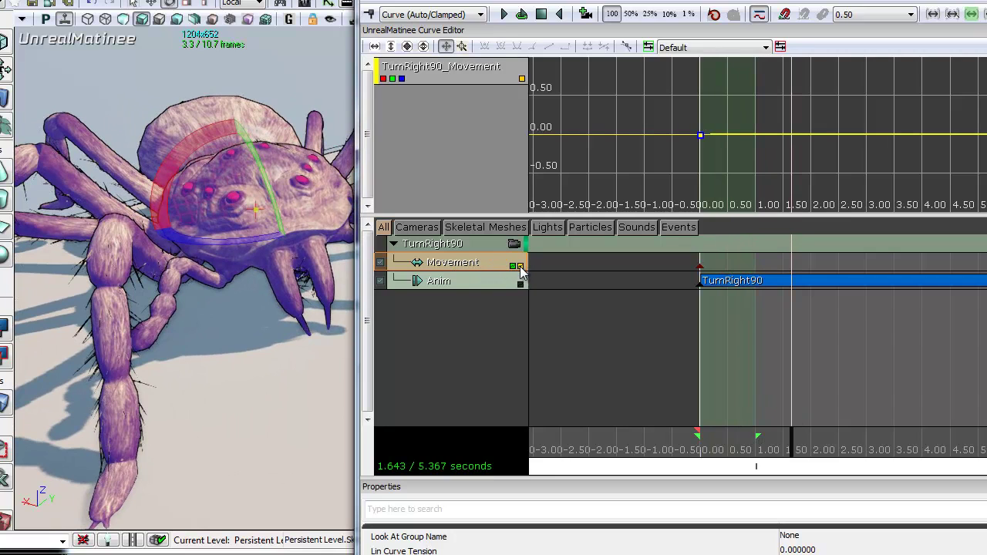
pyautogui.rightClick(455, 264)
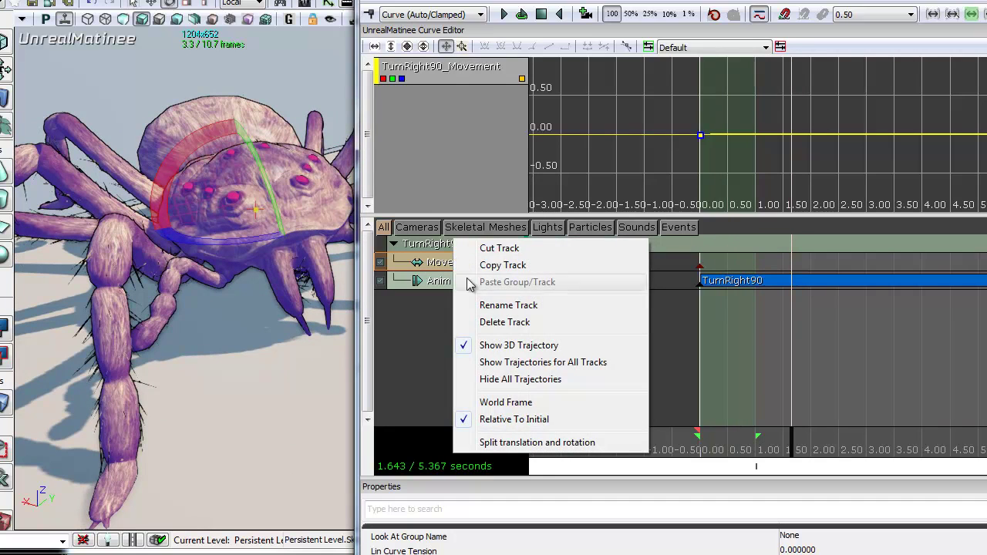
pyautogui.click(515, 443)
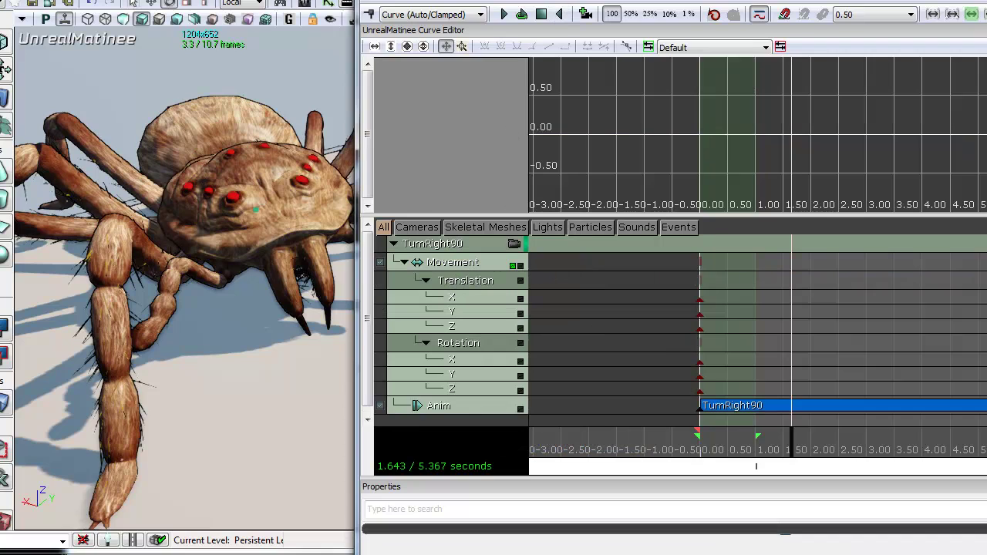
# Display the Z rotation curve in the Curve Editor and make both of its keys linear.
pyautogui.moveTo(574, 0); pyautogui.dragTo(502, 0)
pyautogui.click(446, 385)
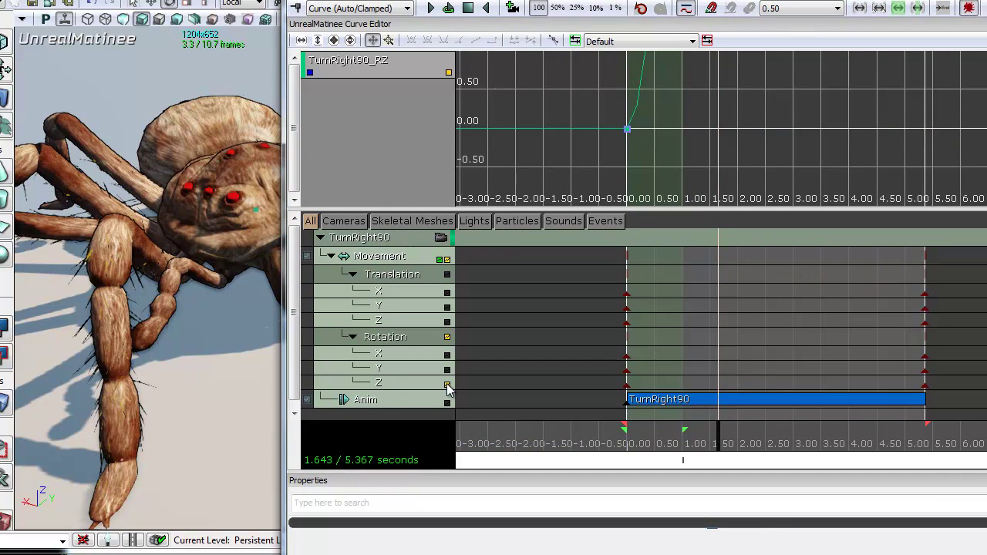
pyautogui.click(301, 40)
pyautogui.click(318, 40)
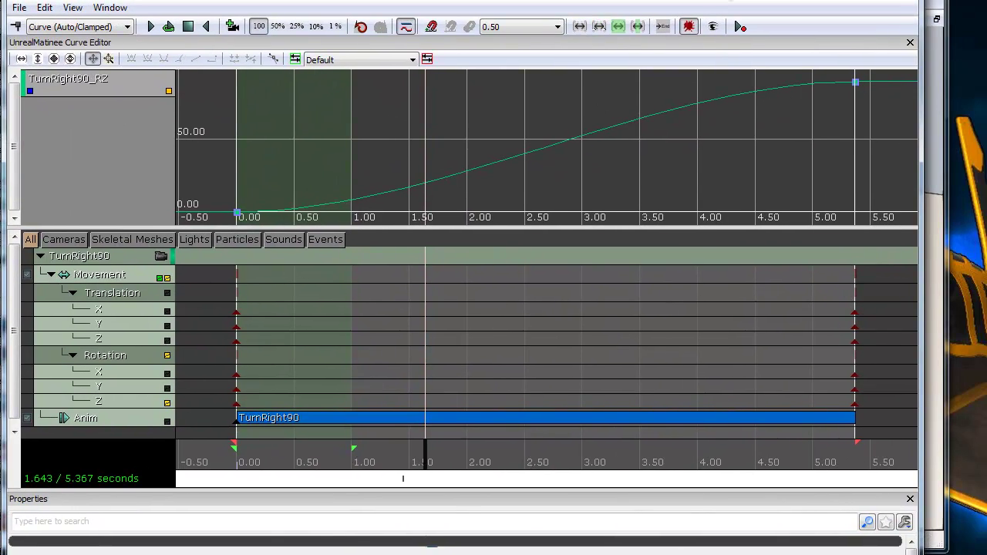
pyautogui.scroll(-6, 356, 159)
pyautogui.keyDown('ctrl'); pyautogui.keyDown('alt'); pyautogui.moveTo(330, 216); pyautogui.dragTo(552, 86); pyautogui.keyUp('alt'); pyautogui.keyUp('ctrl')
pyautogui.click(195, 59)
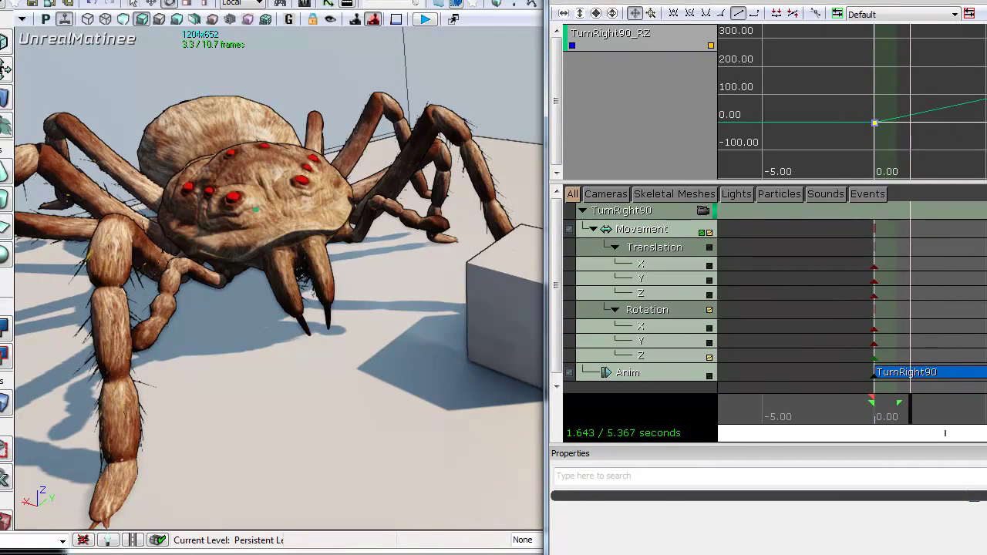
# Scrub through the TurnRight90 sequence to check the tarantula's turn, then close the Matinee.
pyautogui.moveTo(908, 413)
pyautogui.mouseDown()
pyautogui.moveTo(872, 405)
pyautogui.moveTo(864, 414)
pyautogui.moveTo(933, 416)
pyautogui.moveTo(867, 417)
pyautogui.moveTo(916, 417)
pyautogui.moveTo(890, 414)
pyautogui.moveTo(905, 414)
pyautogui.moveTo(897, 404)
pyautogui.moveTo(985, 410)
pyautogui.moveTo(855, 423)
pyautogui.moveTo(916, 413)
pyautogui.mouseUp()
pyautogui.moveTo(946, 411)
pyautogui.mouseDown()
pyautogui.moveTo(960, 409)
pyautogui.moveTo(875, 409)
pyautogui.moveTo(963, 404)
pyautogui.moveTo(858, 407)
pyautogui.mouseUp()
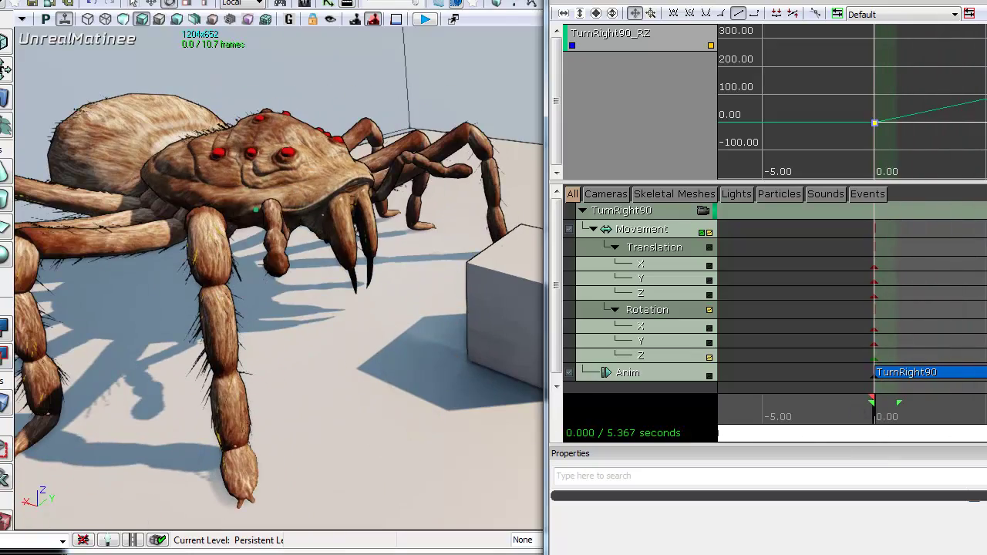
pyautogui.moveTo(986, 0); pyautogui.dragTo(841, 10)
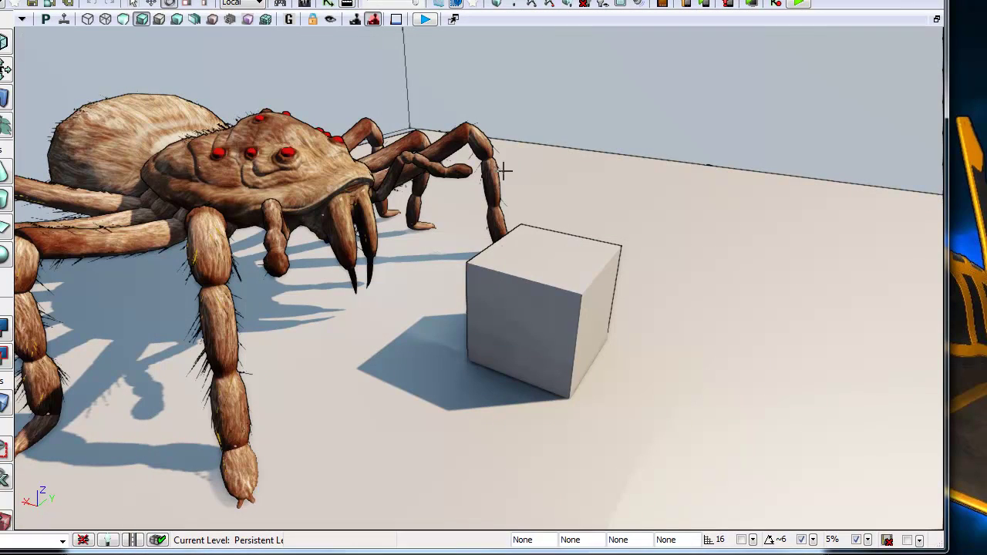
# Reopen Kismet and arrange the two Matinee nodes with their variables one above the other.
pyautogui.click(332, 4)
pyautogui.scroll(-3, 497, 287)
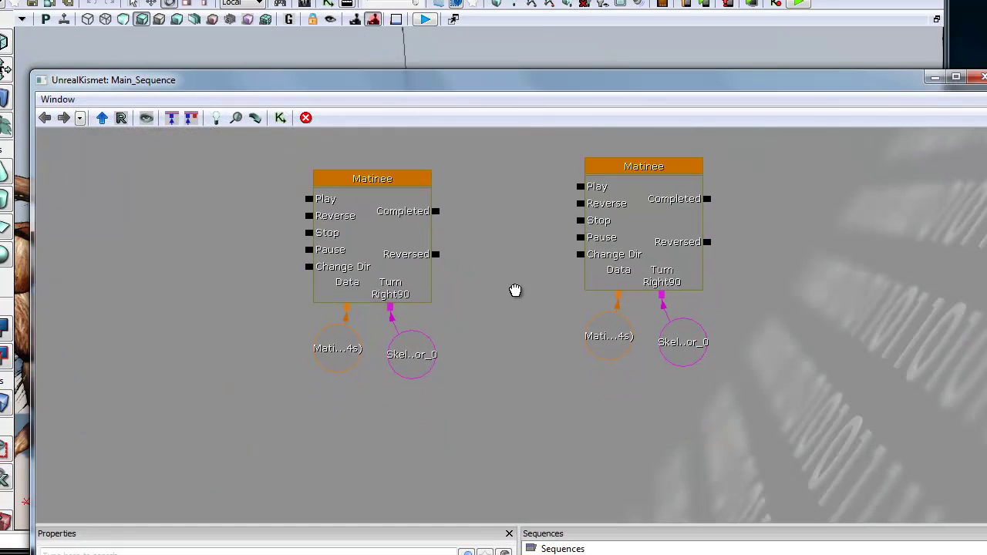
pyautogui.moveTo(449, 286); pyautogui.dragTo(577, 147)
pyautogui.moveTo(682, 252); pyautogui.dragTo(652, 312)
pyautogui.scroll(1, 653, 312)
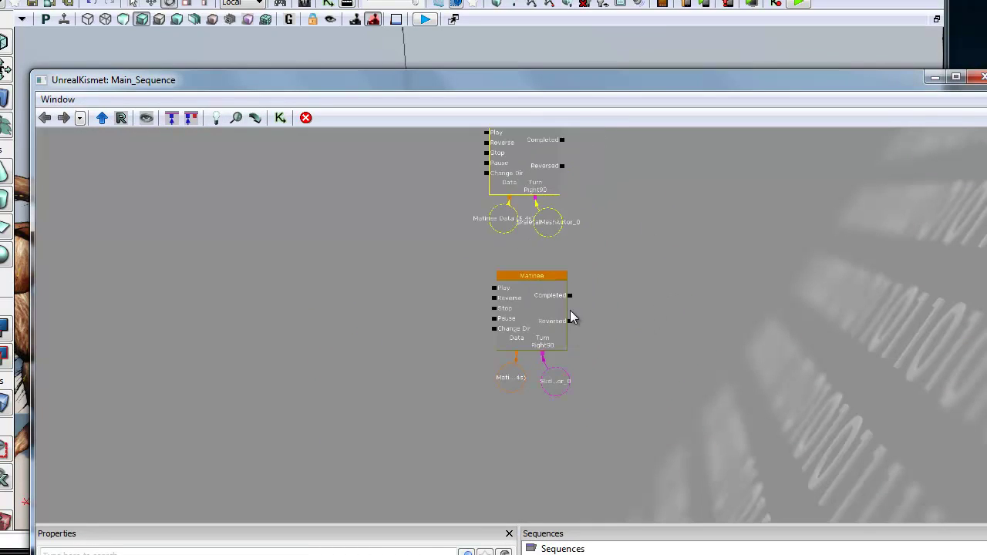
pyautogui.click(571, 311)
pyautogui.doubleClick(535, 161)
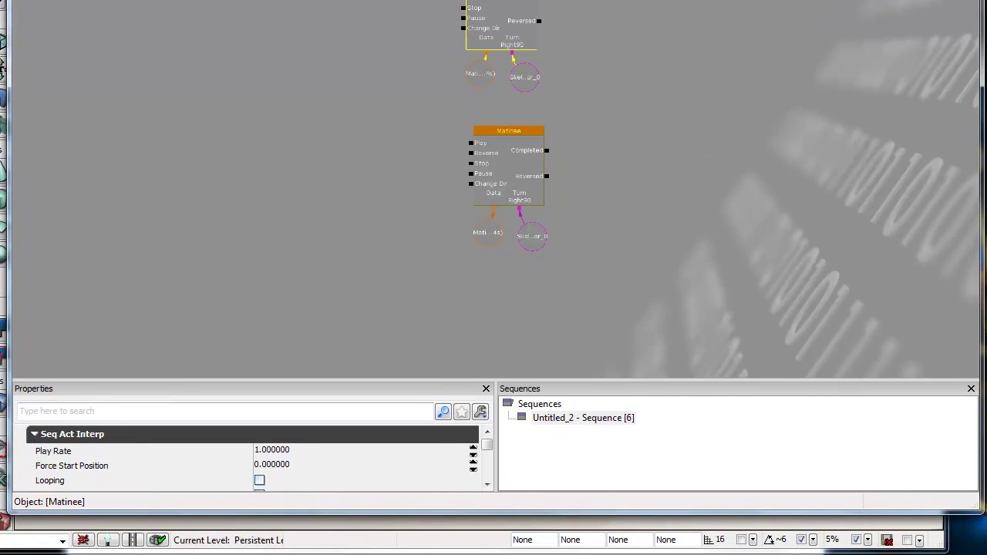
# Set the upper Matinee's object comment to BAD.
pyautogui.moveTo(481, 474); pyautogui.dragTo(479, 529)
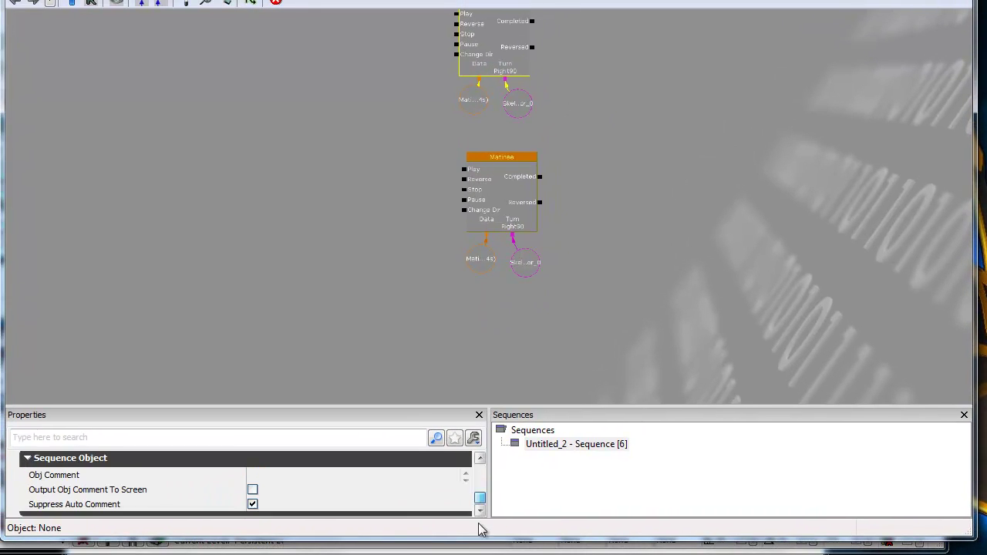
pyautogui.click(404, 477)
pyautogui.write('BAD')
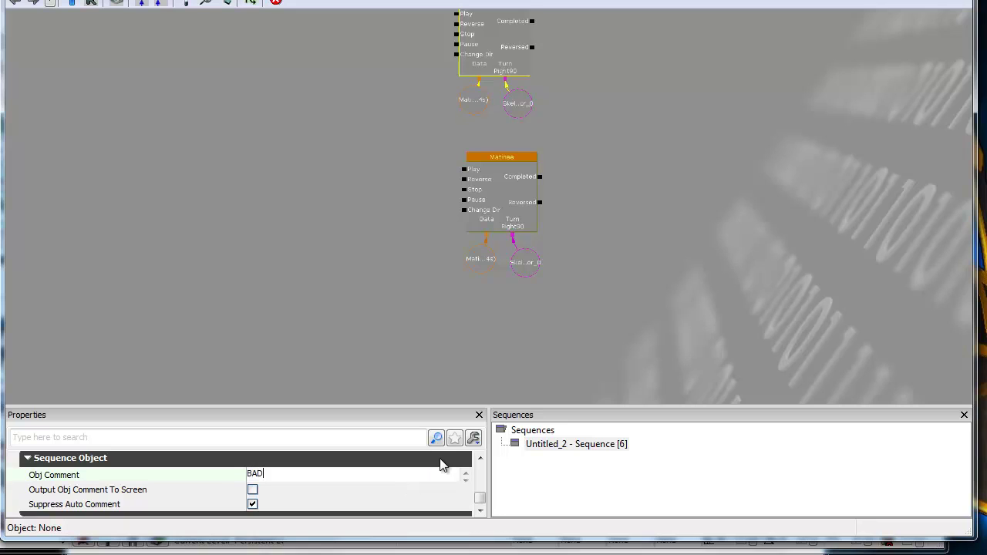
pyautogui.click(577, 91)
# Duplicate a Matinee node together with its variables in Kismet and open a Matinee for editing.
pyautogui.moveTo(389, 145); pyautogui.dragTo(402, 208)
pyautogui.keyDown('ctrl'); pyautogui.keyDown('alt'); pyautogui.moveTo(423, 86); pyautogui.dragTo(686, 103); pyautogui.keyUp('alt'); pyautogui.keyUp('ctrl')
pyautogui.hotkey('ctrl', 'c')
pyautogui.hotkey('ctrl', 'v')
pyautogui.doubleClick(687, 93)
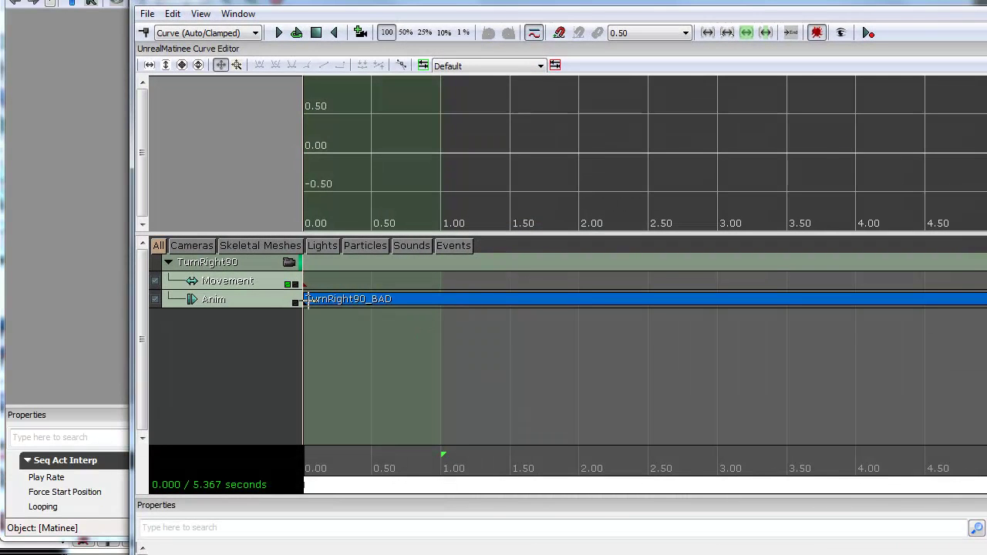
# Replace the TurnRight90_BAD clip at 0.00 on the Anim track with the Phase1_Lunge_Forward sequence.
pyautogui.click(304, 302)
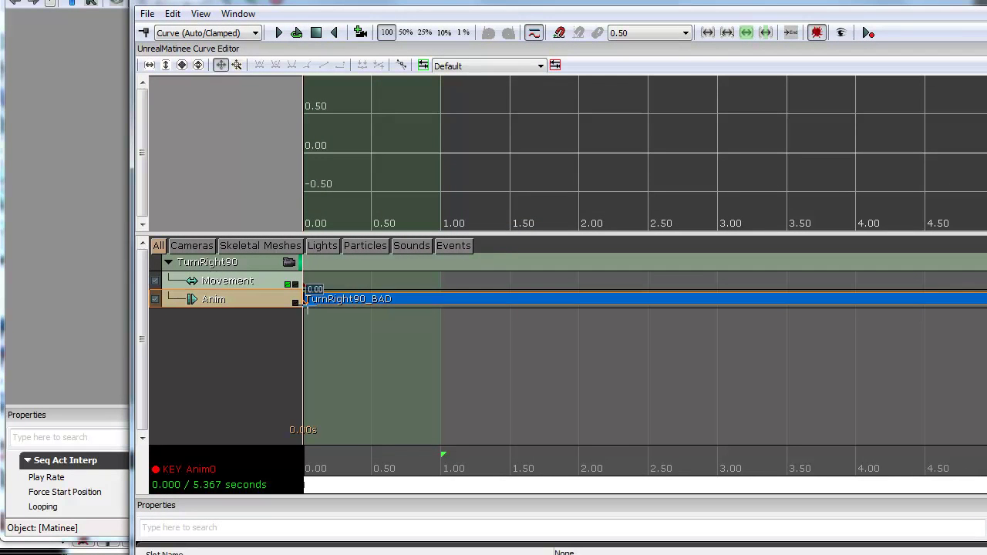
pyautogui.press('Delete')
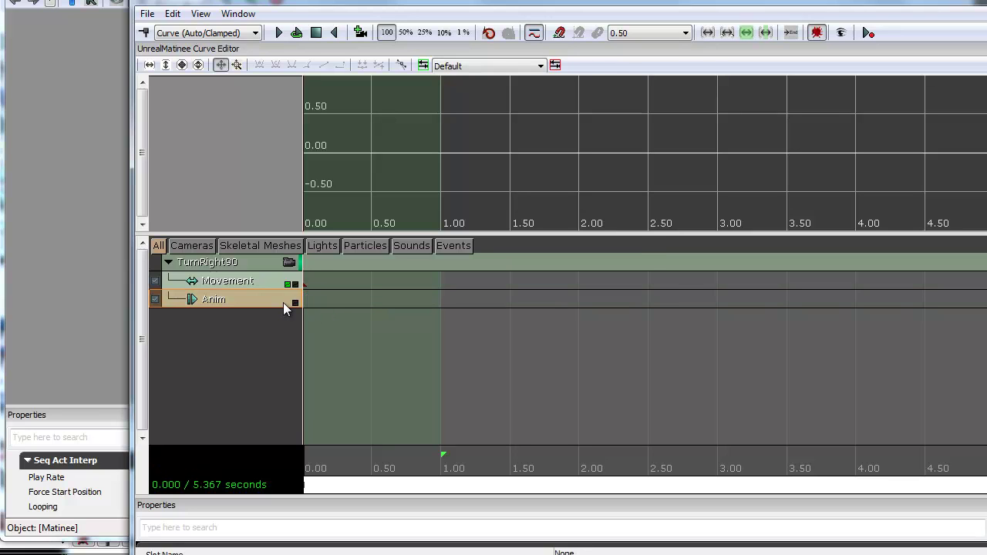
pyautogui.press('Return')
pyautogui.click(416, 244)
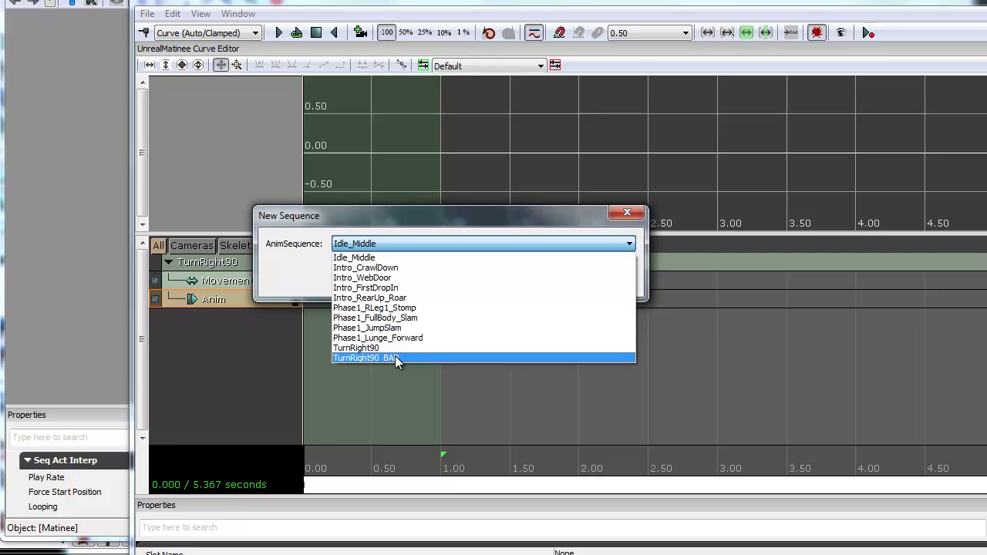
pyautogui.click(381, 339)
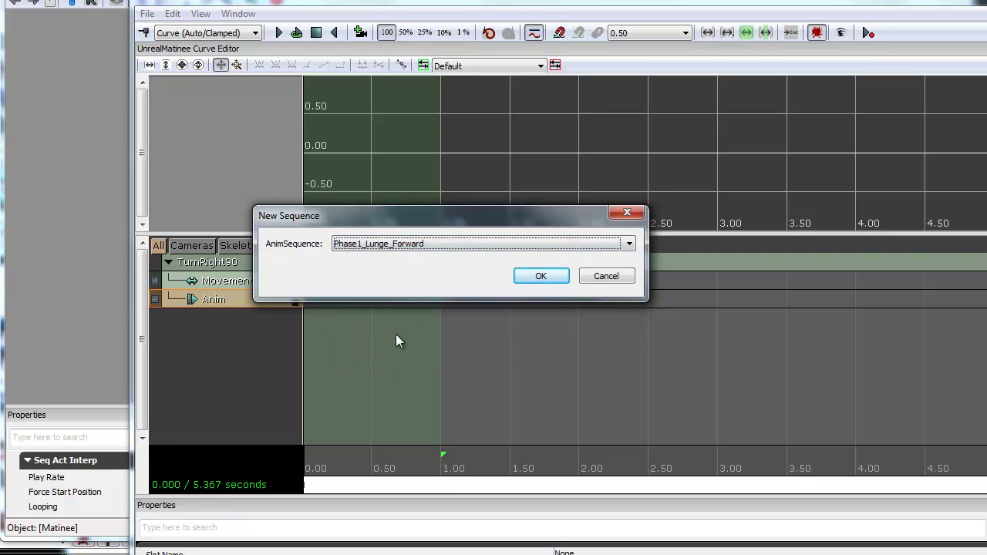
pyautogui.click(541, 277)
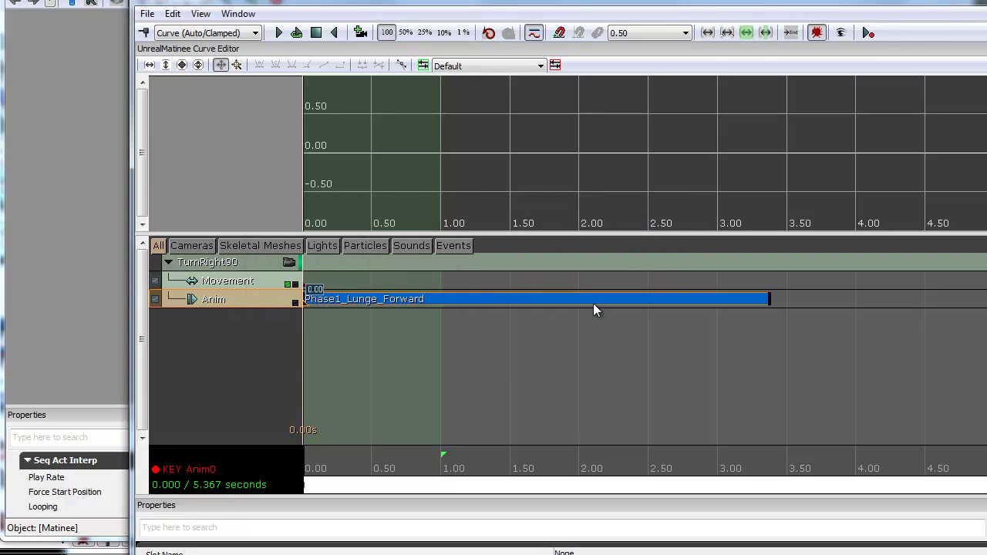
# Move the sequence's end marker to the end of the Phase1_Lunge_Forward clip and close the Matinee.
pyautogui.click(787, 367)
pyautogui.scroll(-4, 787, 366)
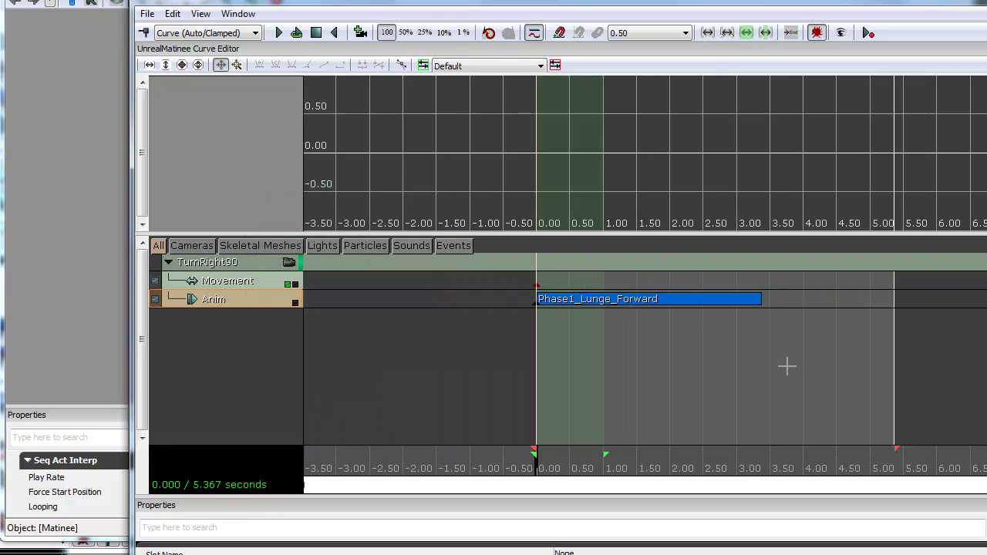
pyautogui.rightClick(895, 446)
pyautogui.click(951, 455)
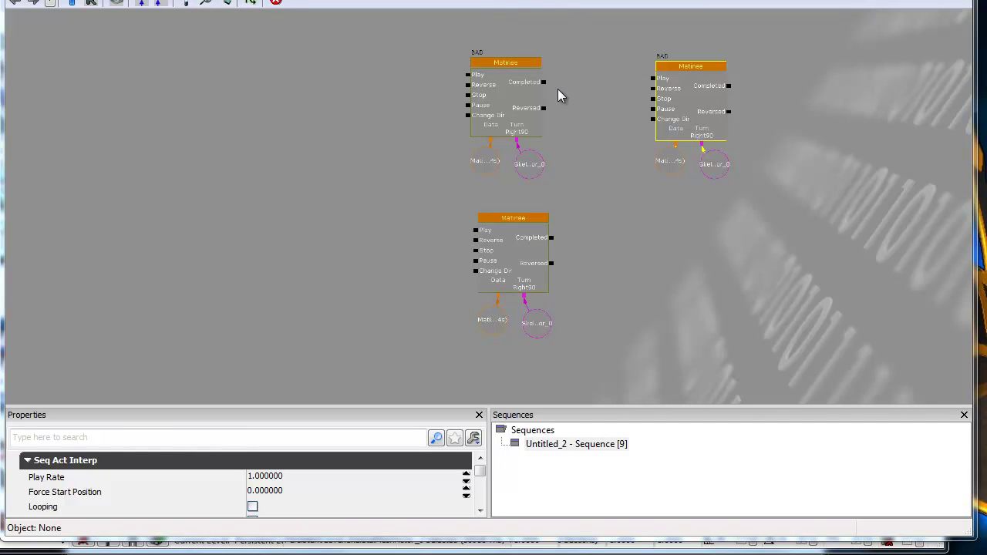
# Link the two BAD Matinees in a loop, connecting each one's Completed output to the other's Play input.
pyautogui.scroll(3, 549, 197)
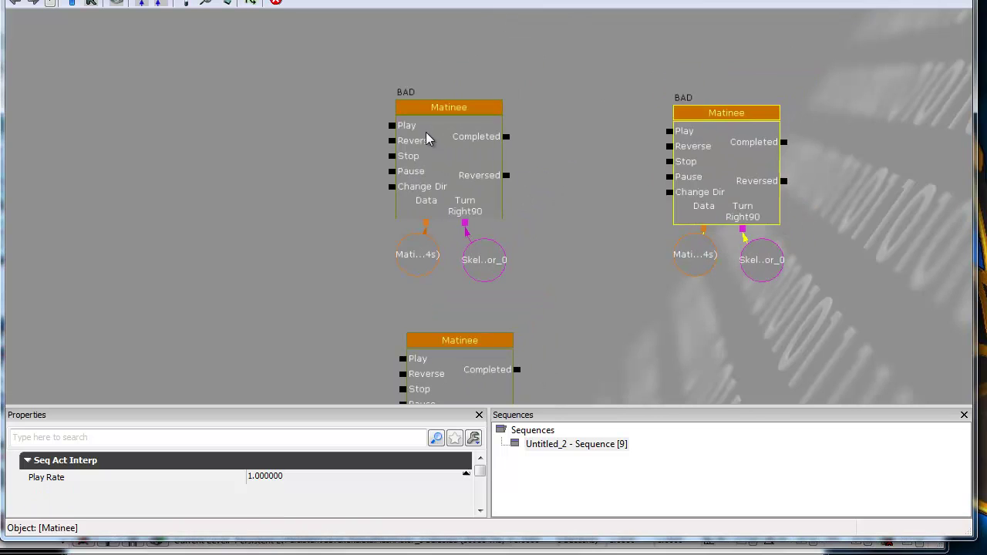
pyautogui.click(429, 139)
pyautogui.moveTo(506, 137); pyautogui.dragTo(659, 132)
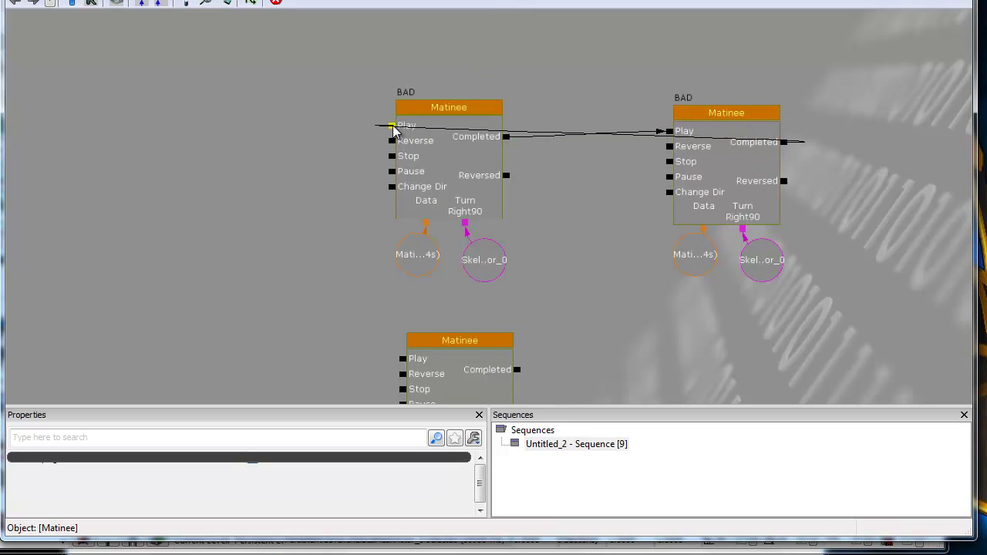
# Enlarge the property area and enable No Reset On Rewind on both looped BAD Matinees.
pyautogui.click(439, 206)
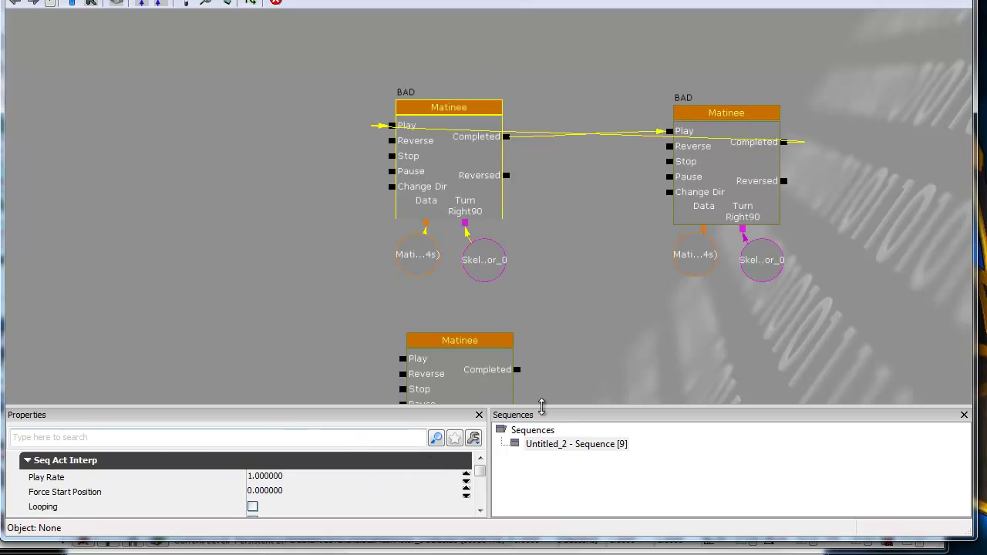
pyautogui.moveTo(540, 292); pyautogui.dragTo(540, 290)
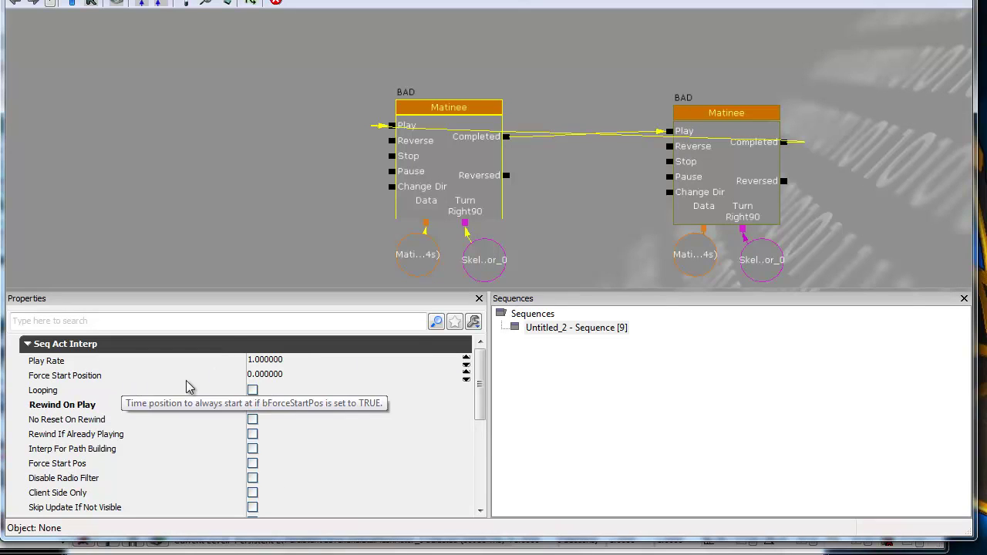
pyautogui.click(253, 421)
pyautogui.click(694, 191)
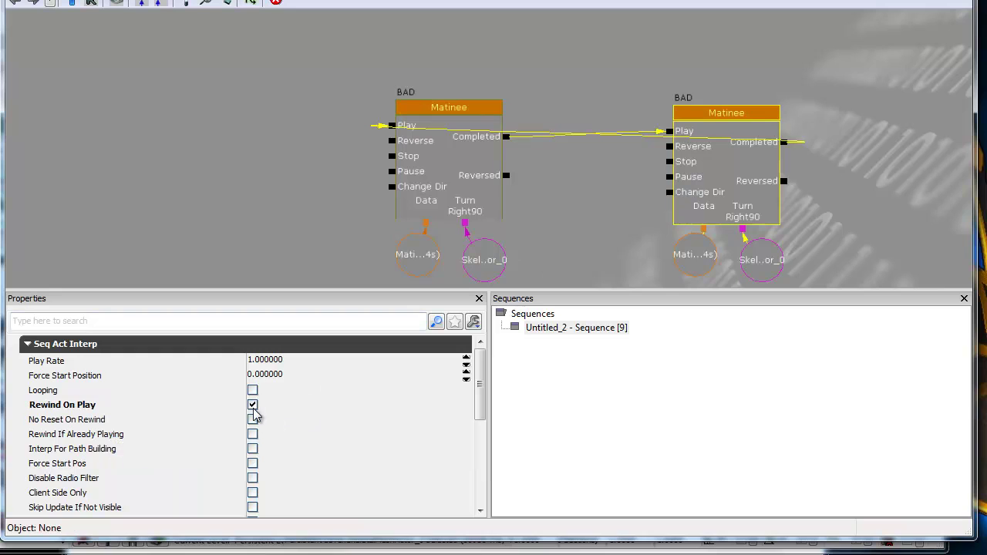
# Duplicate the second BAD Matinee with its variables and place the copy beside the lower, unlabelled Matinee.
pyautogui.moveTo(580, 262); pyautogui.dragTo(566, 88)
pyautogui.moveTo(524, 196); pyautogui.dragTo(514, 215)
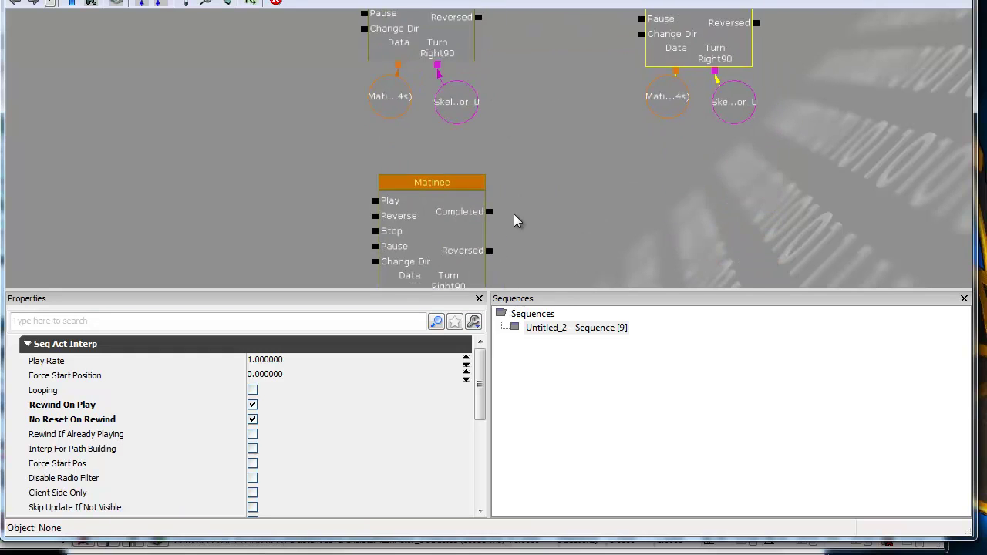
pyautogui.scroll(-2, 512, 214)
pyautogui.moveTo(531, 180); pyautogui.dragTo(507, 207)
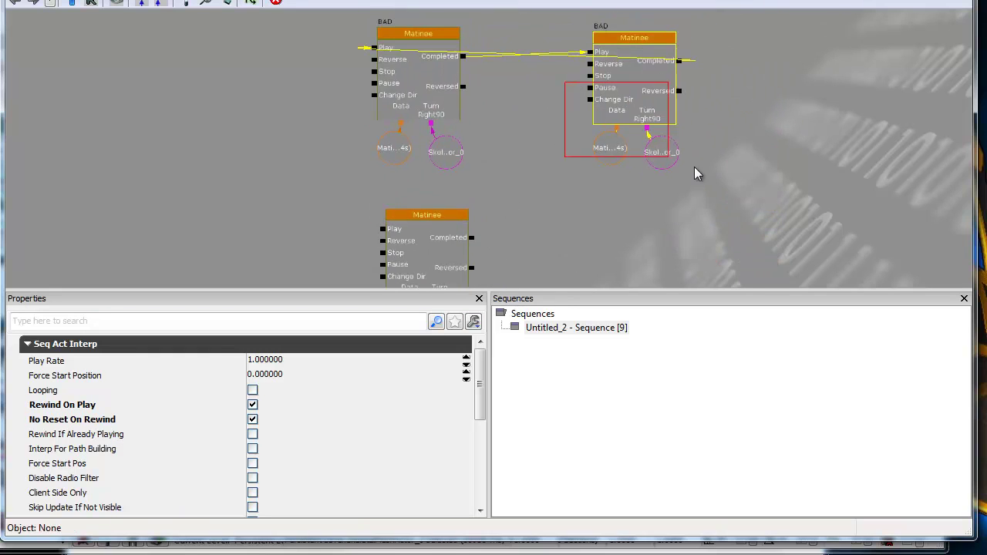
pyautogui.keyDown('ctrl'); pyautogui.keyDown('alt'); pyautogui.moveTo(694, 166); pyautogui.dragTo(692, 168); pyautogui.keyUp('alt'); pyautogui.keyUp('ctrl')
pyautogui.hotkey('ctrl', 'c')
pyautogui.hotkey('ctrl', 'v')
pyautogui.moveTo(618, 254); pyautogui.dragTo(684, 101)
pyautogui.keyDown('ctrl'); pyautogui.moveTo(612, 108); pyautogui.dragTo(670, 191); pyautogui.keyUp('ctrl')
# Link the two lower Matinees in a Completed-to-Play loop and enable No Reset On Rewind on the unlabelled one.
pyautogui.keyDown('alt'); pyautogui.click(701, 122); pyautogui.keyUp('alt')
pyautogui.moveTo(585, 133); pyautogui.dragTo(580, 164)
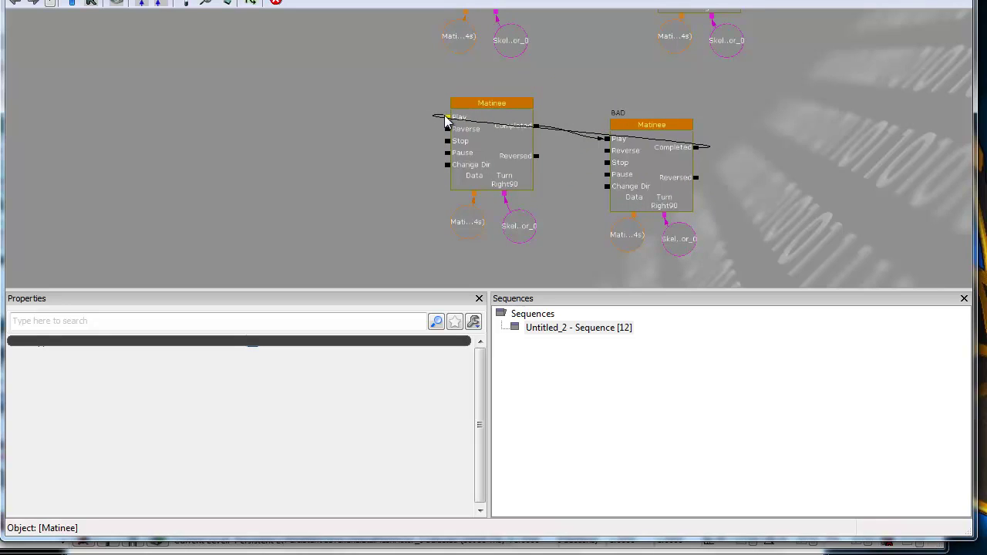
pyautogui.click(490, 161)
pyautogui.click(252, 405)
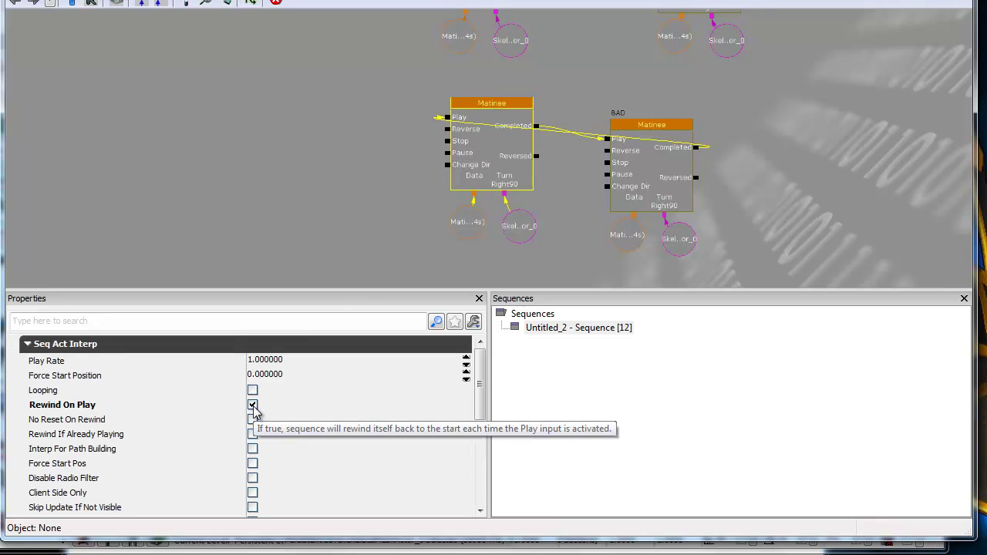
pyautogui.click(253, 420)
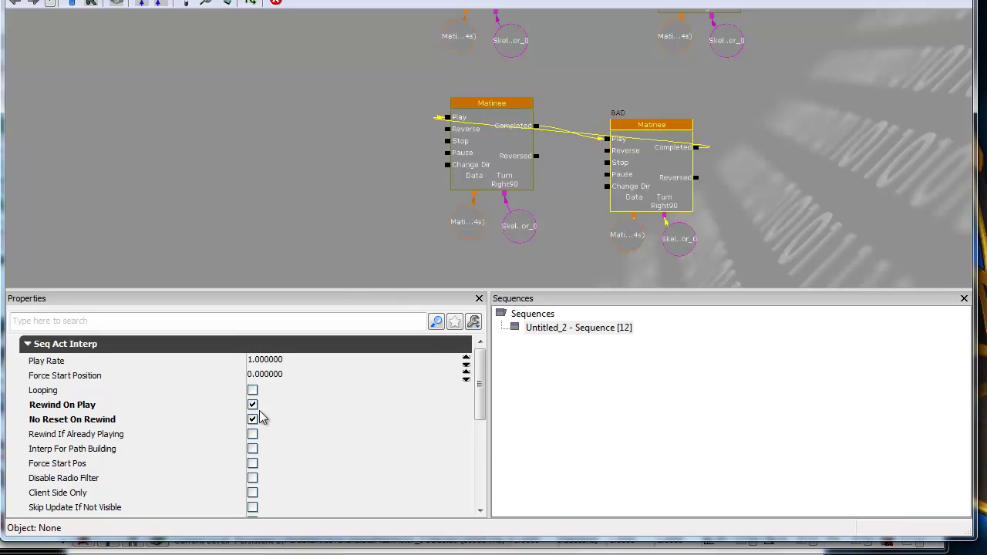
# Add a Level Loaded event and connect its Loaded and Visible output to the lower unlabelled Matinee's Play input.
pyautogui.moveTo(344, 164); pyautogui.dragTo(419, 93)
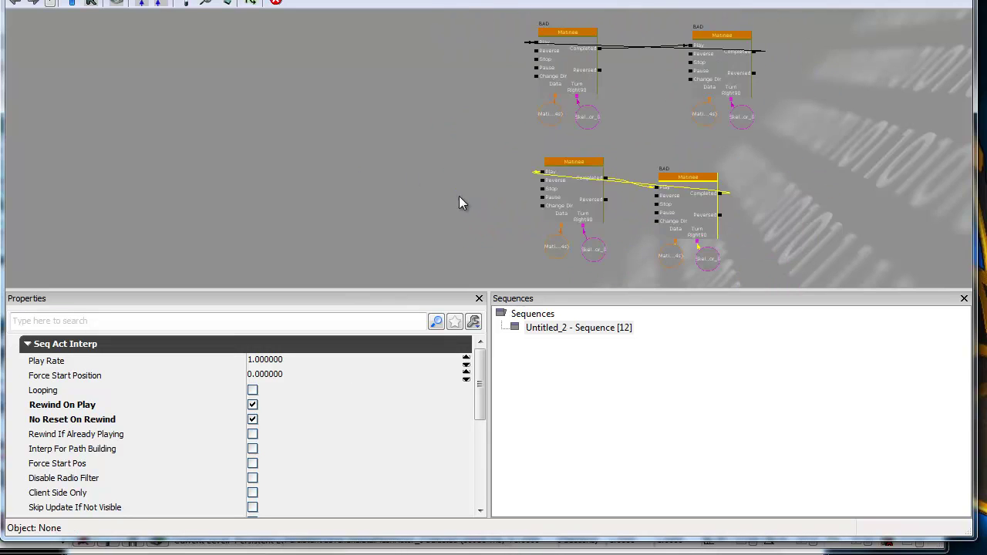
pyautogui.rightClick(382, 130)
pyautogui.moveTo(444, 191)
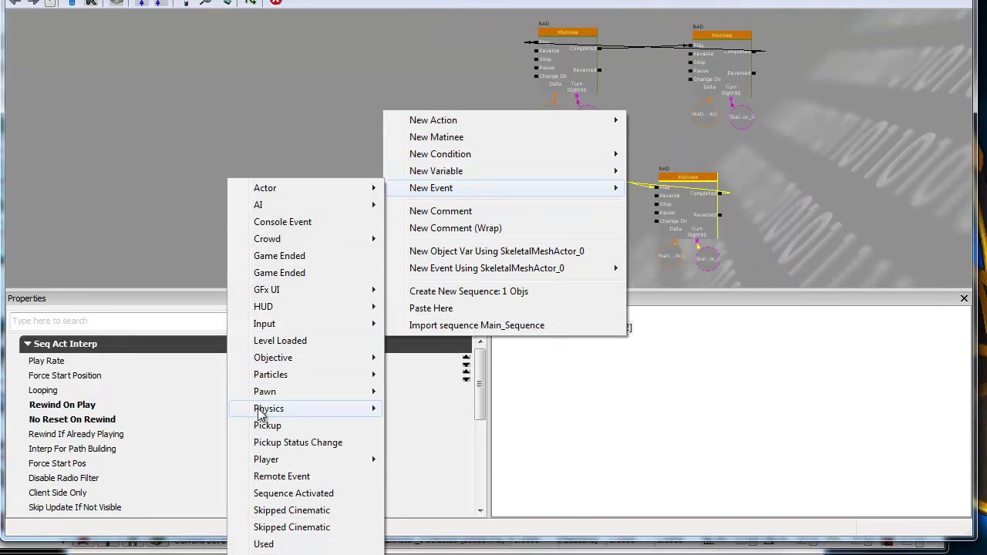
pyautogui.click(280, 341)
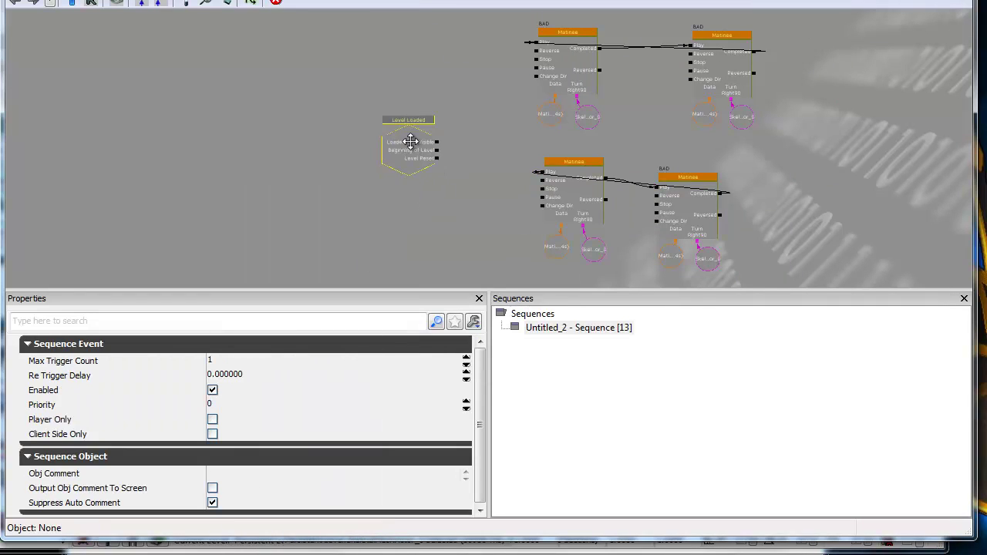
pyautogui.click(428, 73)
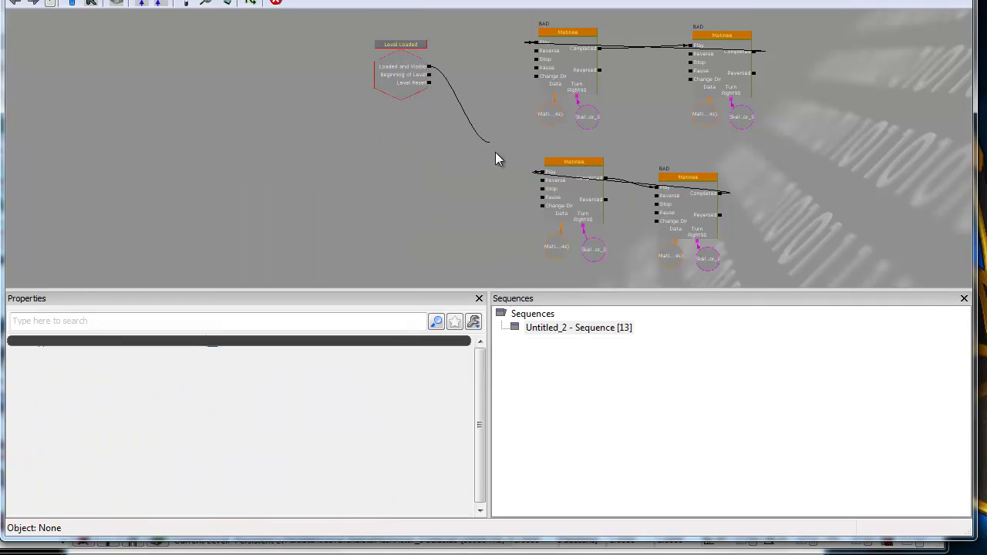
pyautogui.moveTo(522, 168); pyautogui.dragTo(538, 45)
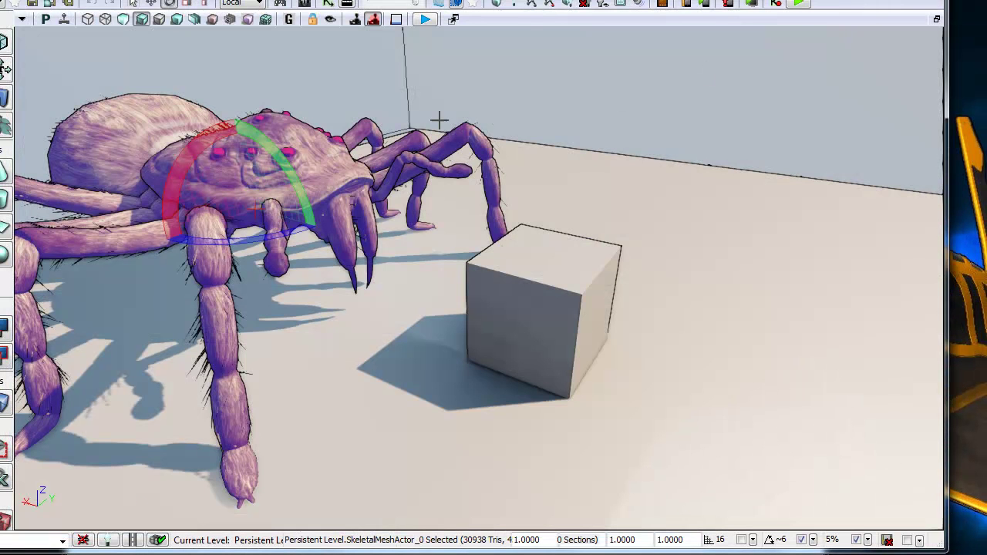
# Play the level in the viewport to watch the tarantula run the good turn and lunge loop, and stop it.
pyautogui.moveTo(568, 238); pyautogui.dragTo(355, 164, button='right')
pyautogui.click(423, 19)
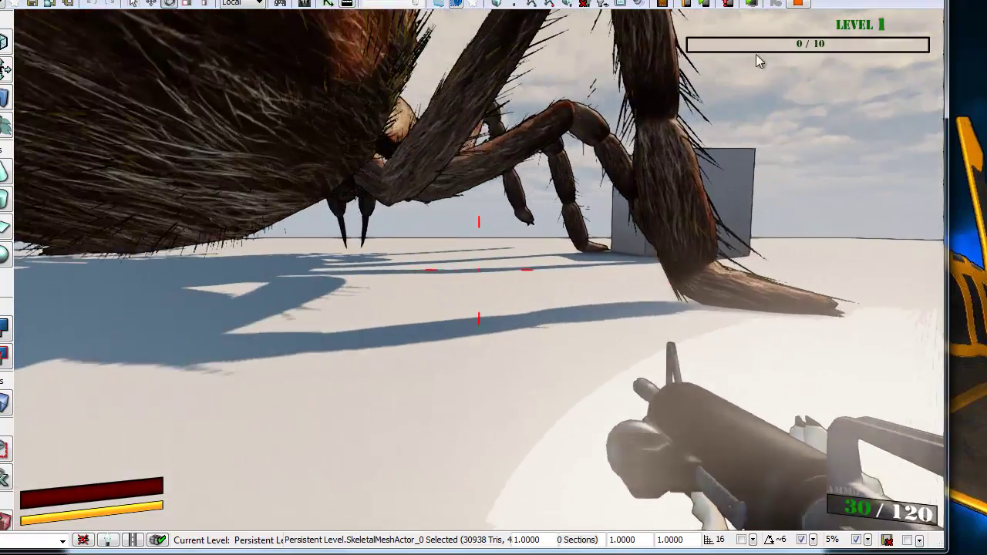
pyautogui.press('Escape')
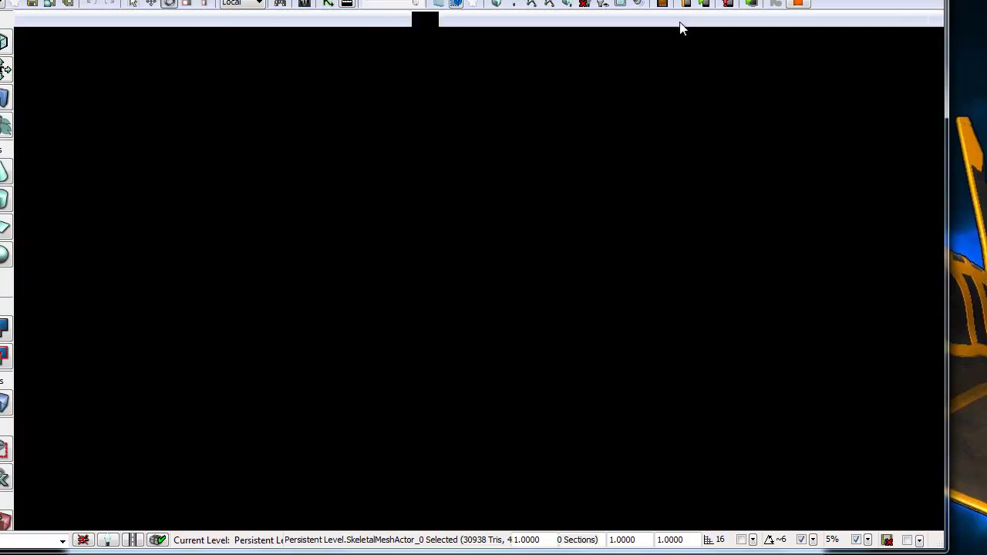
# Rewire Loaded and Visible in Kismet to the first BAD Matinee's Play input and play-test the bad turn loop.
pyautogui.click(318, 4)
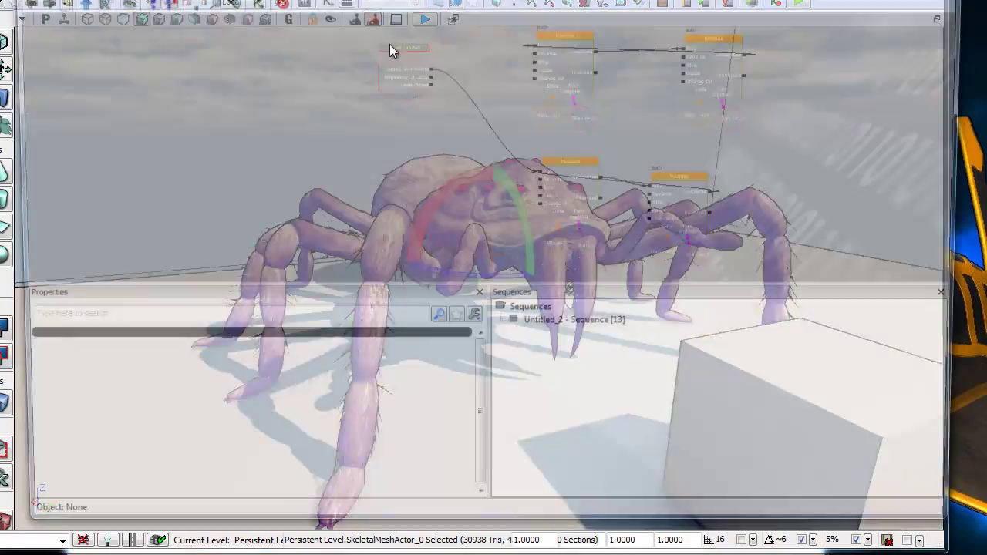
pyautogui.keyDown('alt'); pyautogui.click(416, 141); pyautogui.keyUp('alt')
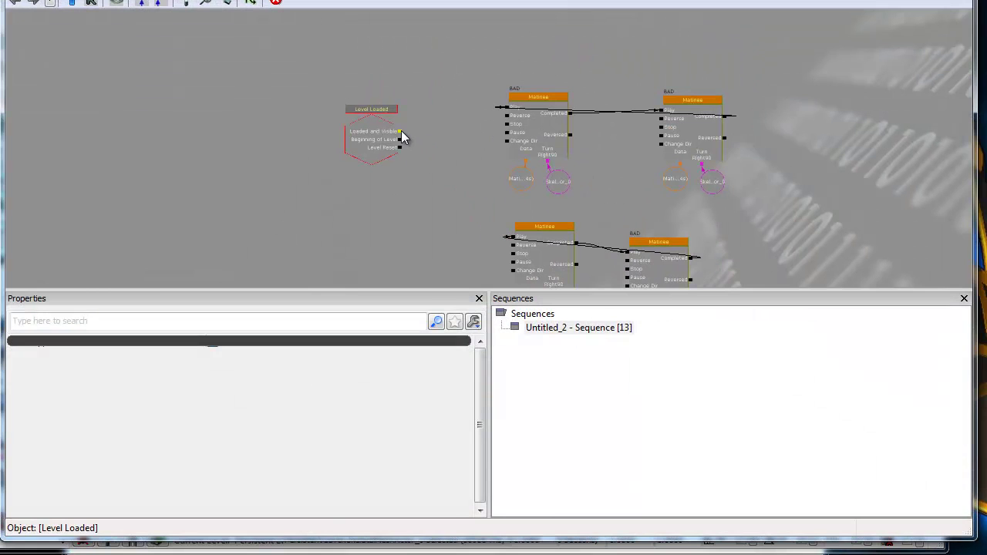
pyautogui.moveTo(400, 132); pyautogui.dragTo(508, 104)
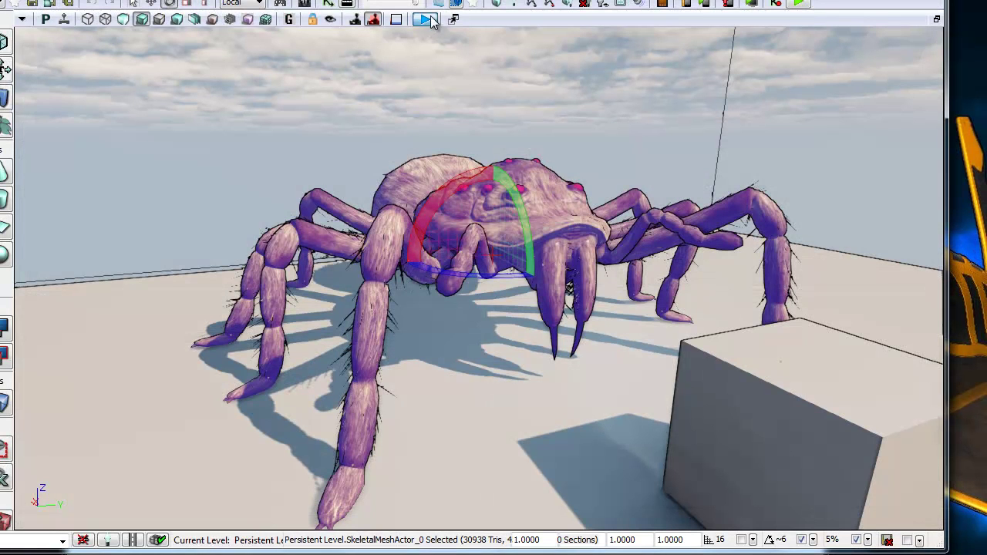
pyautogui.click(430, 21)
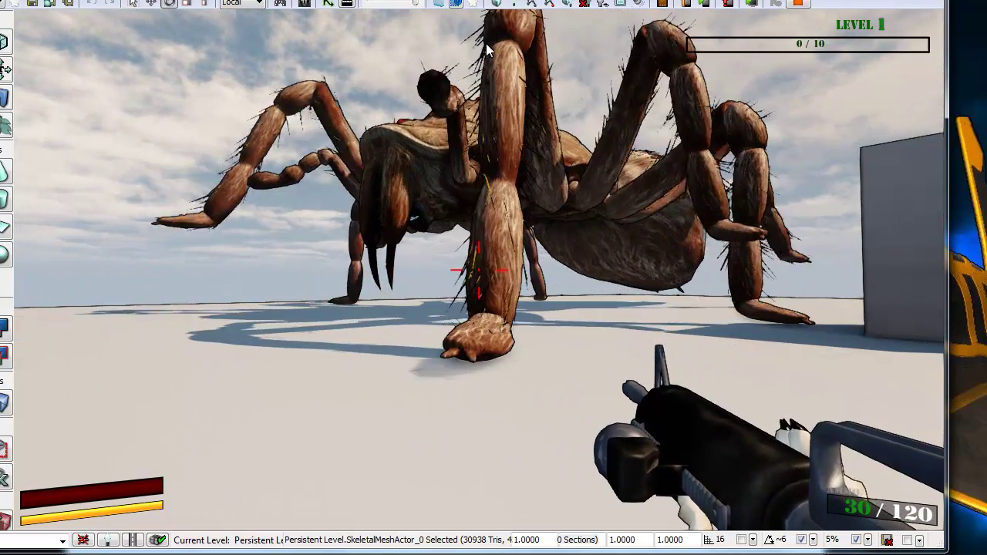
pyautogui.press('Escape')
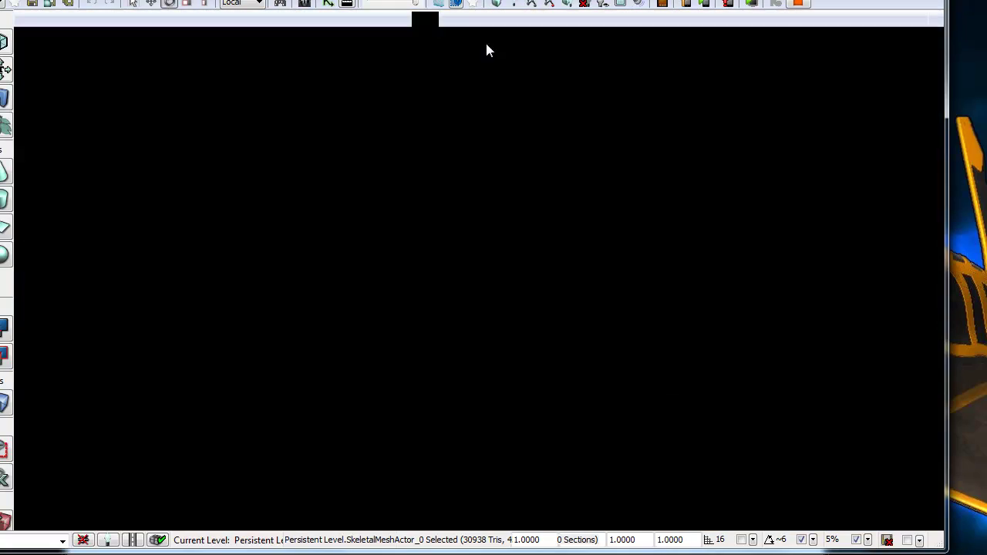
# Reopen Kismet, open the second BAD Matinee and select its Movement key at 0.00.
pyautogui.click(330, 4)
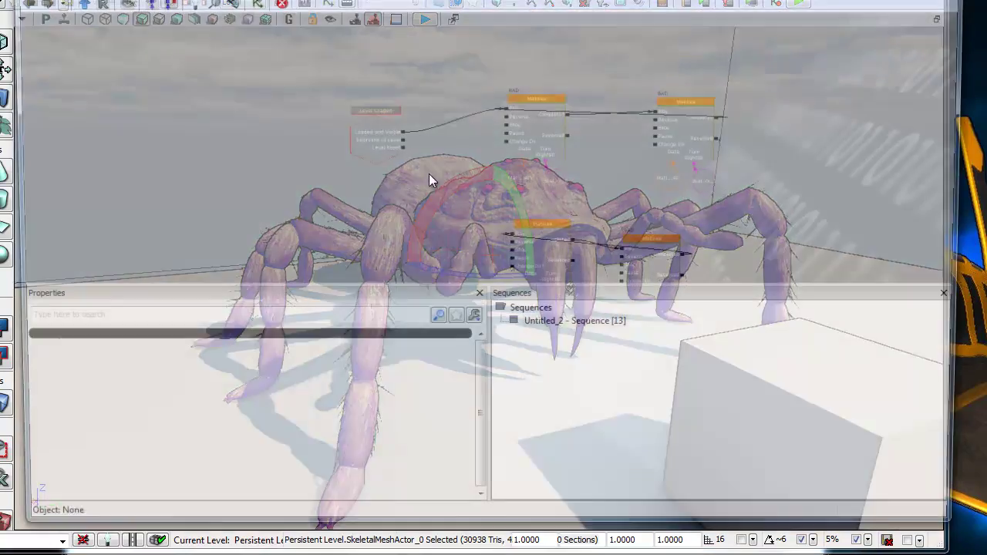
pyautogui.scroll(3, 578, 146)
pyautogui.doubleClick(588, 121)
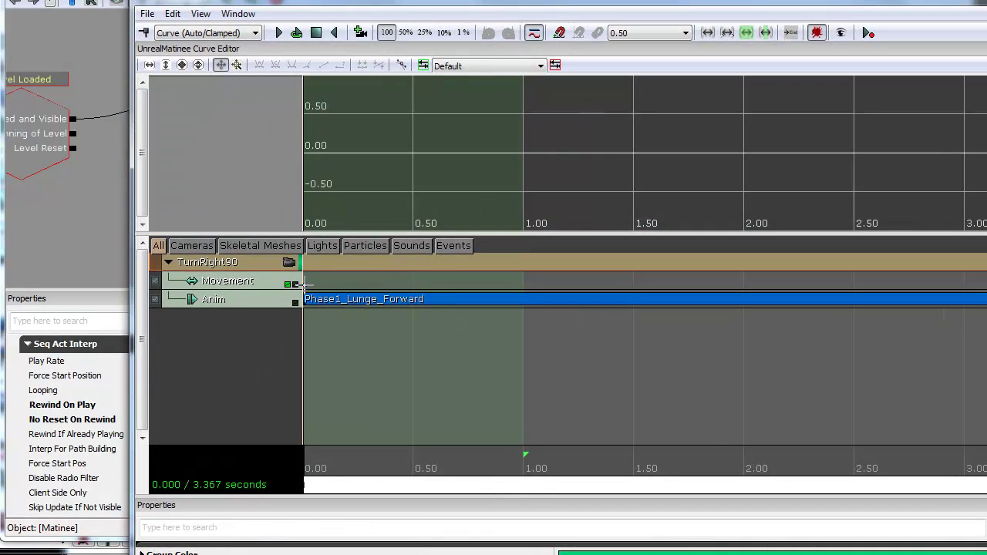
pyautogui.click(302, 283)
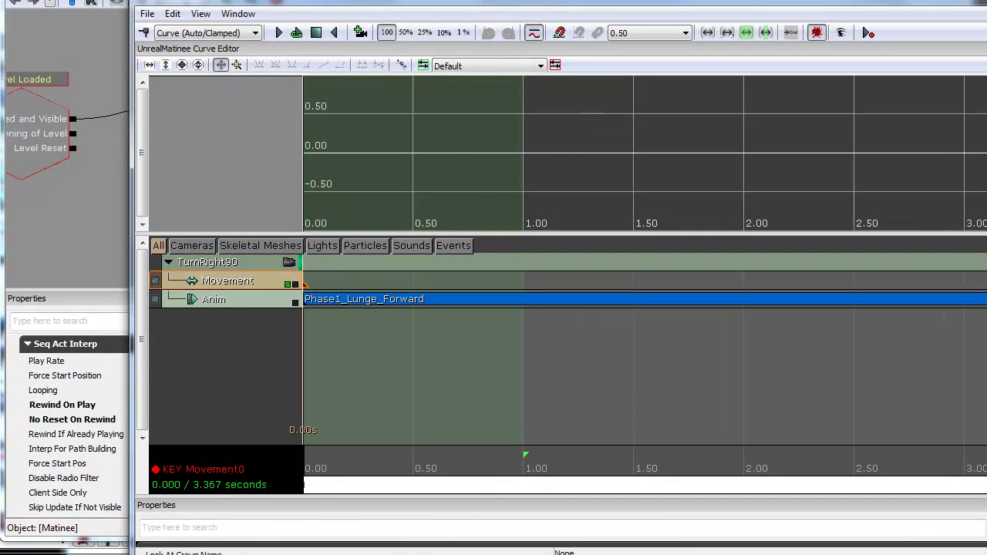
# Close the Kismet window and move the Matinee window aside to uncover the tarantula in the viewport.
pyautogui.moveTo(779, 0); pyautogui.dragTo(776, 13)
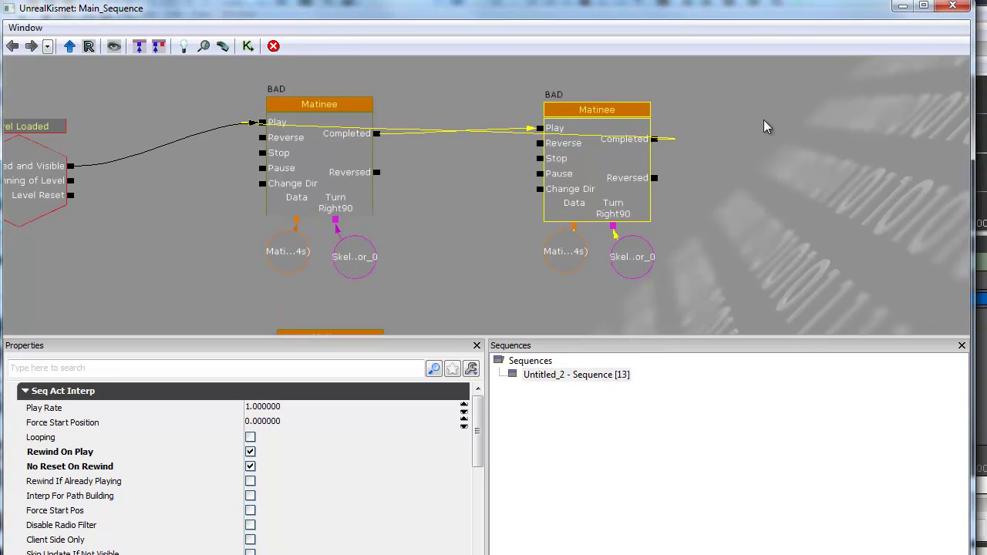
pyautogui.moveTo(763, 120); pyautogui.dragTo(886, 59)
pyautogui.click(946, 8)
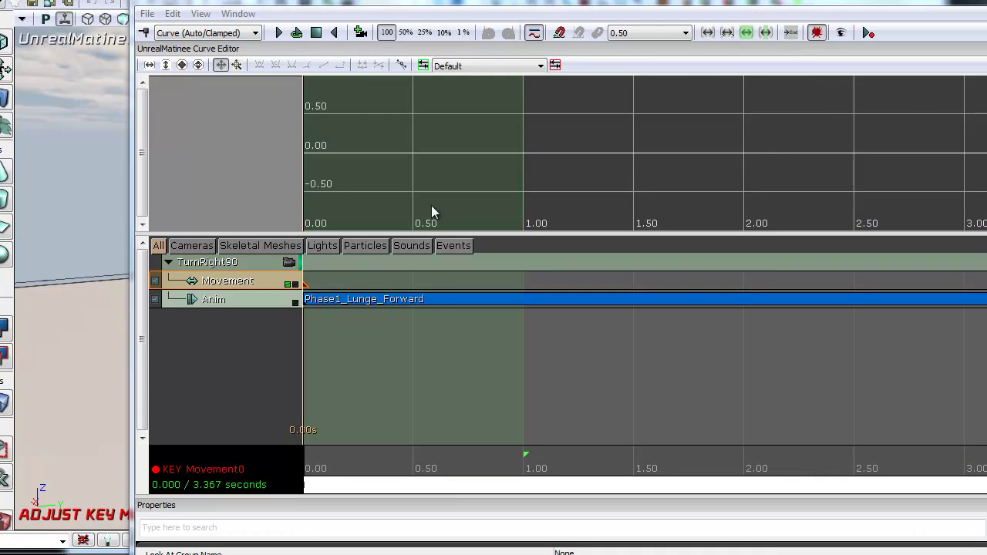
pyautogui.moveTo(632, 2); pyautogui.dragTo(986, 0)
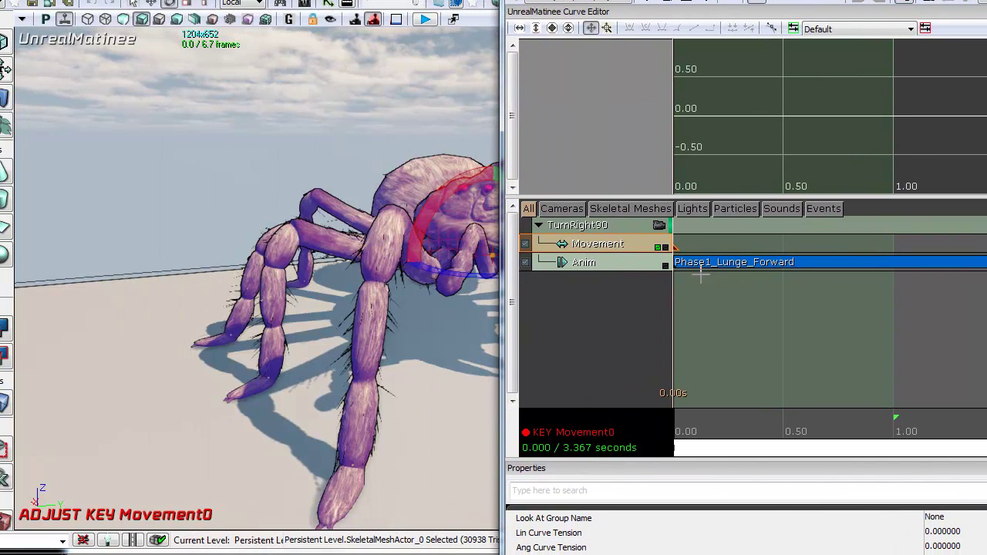
# Rotate the tarantula -90 degrees about its vertical axis at the Movement key at 0.00 and play-test the bad turn loop.
pyautogui.moveTo(461, 276); pyautogui.dragTo(943, 264)
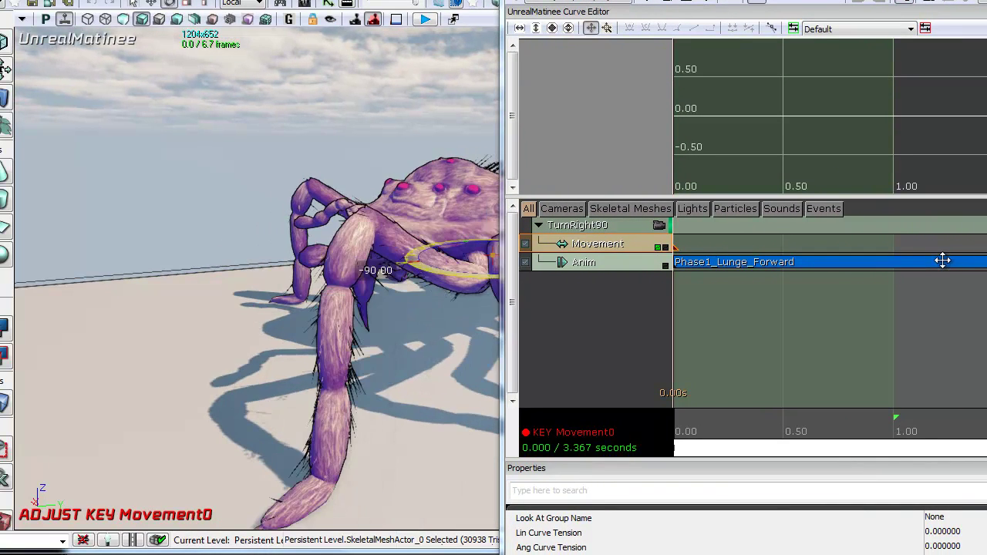
pyautogui.moveTo(675, 418)
pyautogui.mouseDown()
pyautogui.moveTo(986, 401)
pyautogui.moveTo(673, 409)
pyautogui.mouseUp()
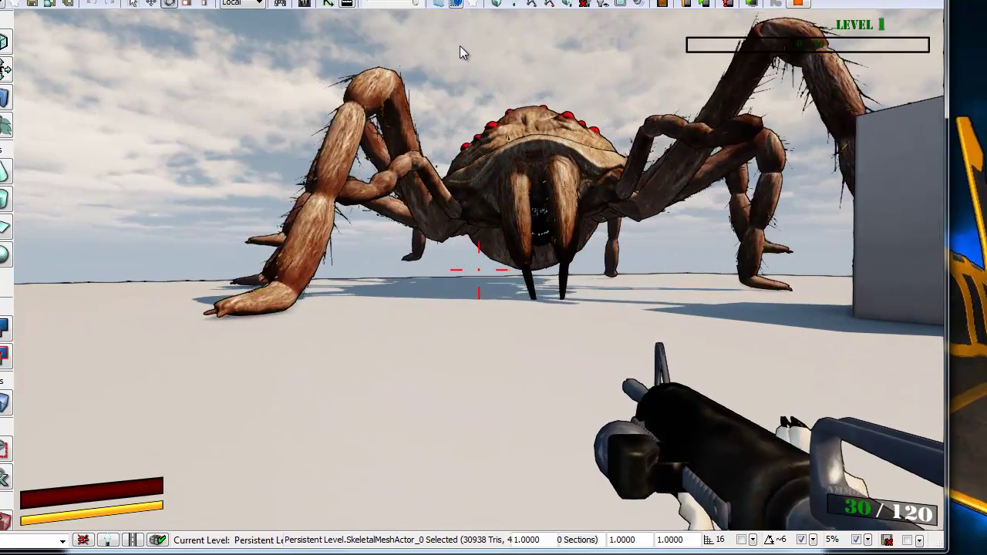
pyautogui.press('d')
pyautogui.press('Escape')
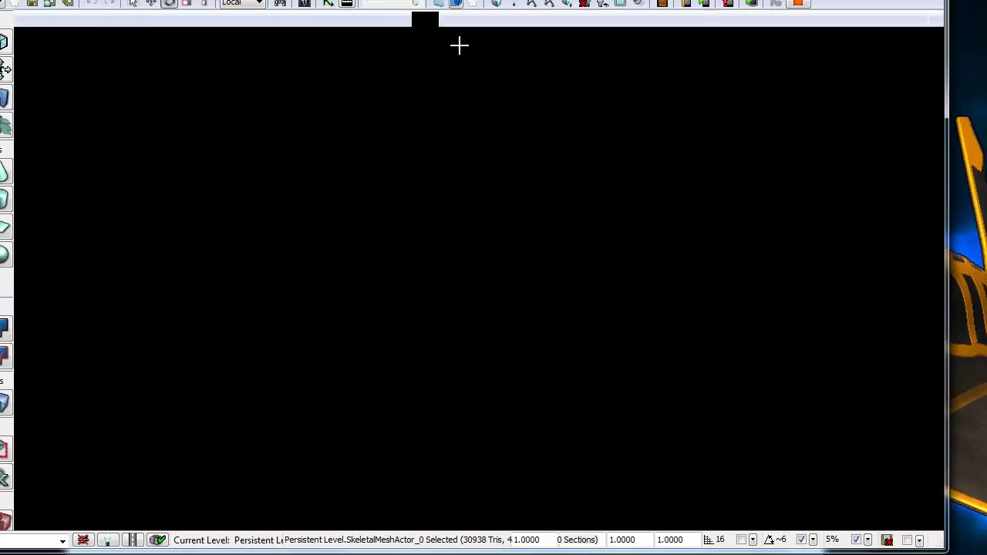
# Reopen Kismet, rewire Loaded and Visible to the Play input of the first Matinee in the lower row, and close Kismet.
pyautogui.moveTo(613, 316); pyautogui.dragTo(943, 336, button='right')
pyautogui.press('w')
pyautogui.keyDown('alt'); pyautogui.moveTo(943, 336); pyautogui.dragTo(21, 357); pyautogui.keyUp('alt')
pyautogui.keyDown('alt'); pyautogui.moveTo(454, 148); pyautogui.dragTo(498, 148, button='middle'); pyautogui.keyUp('alt')
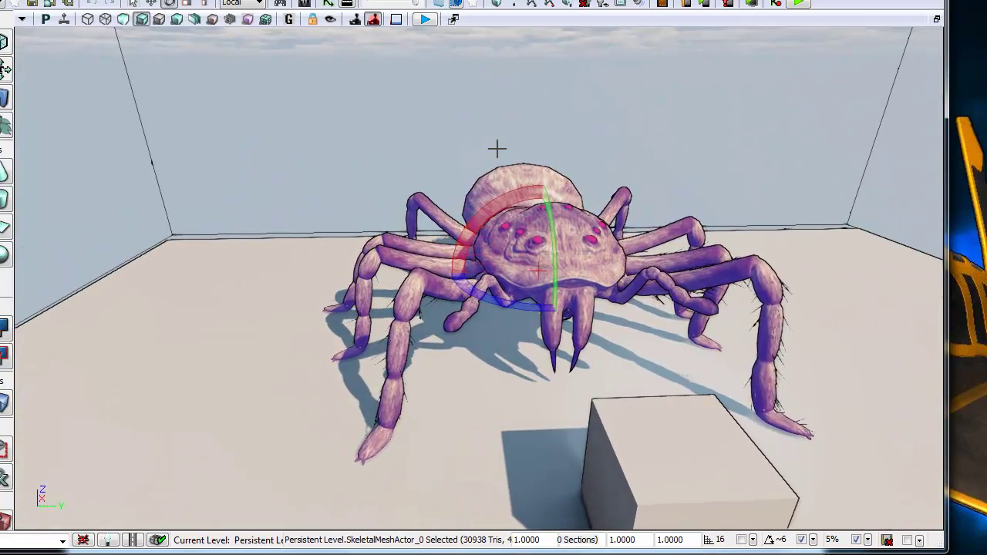
pyautogui.hotkey('alt', 'Tab')
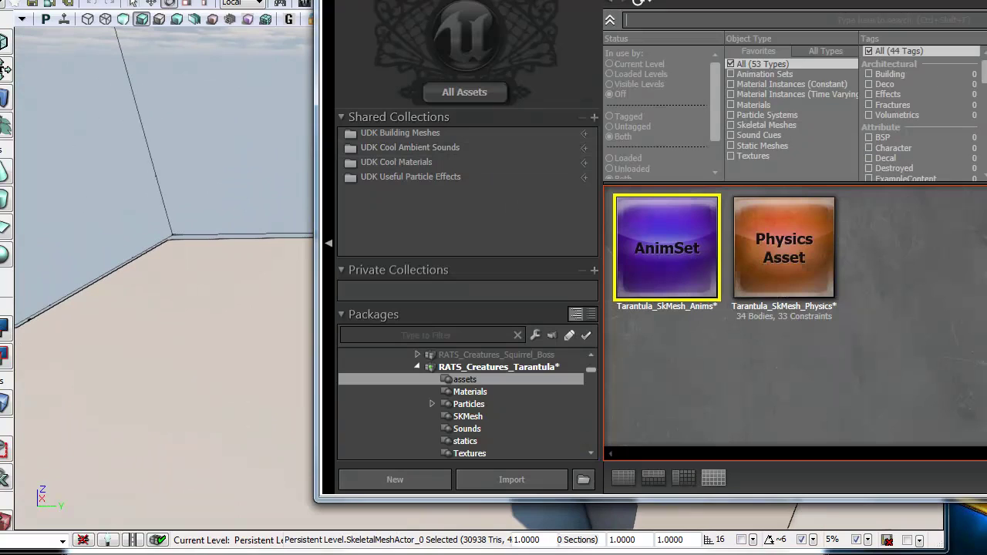
pyautogui.click(970, 1)
pyautogui.click(329, 4)
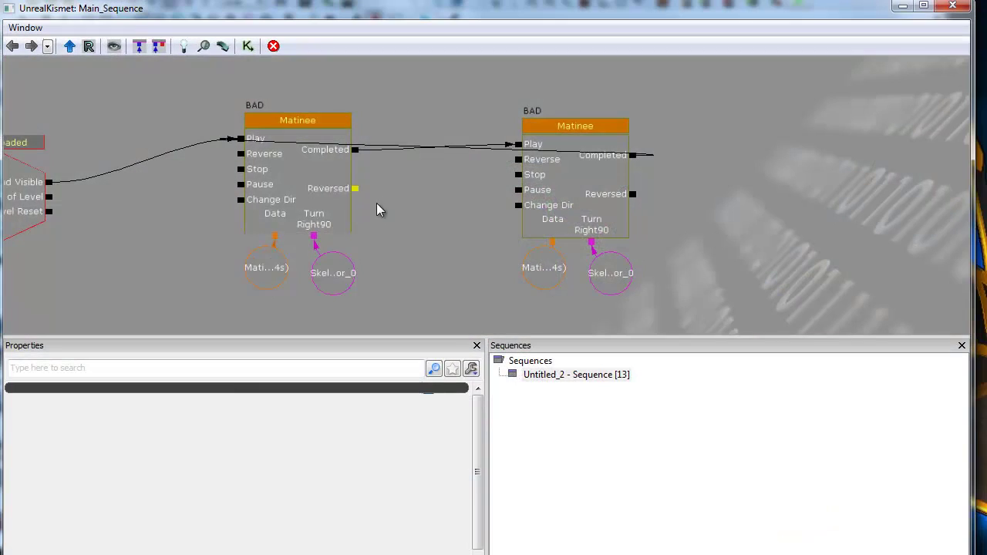
pyautogui.scroll(-4, 568, 219)
pyautogui.moveTo(404, 222); pyautogui.dragTo(378, 148)
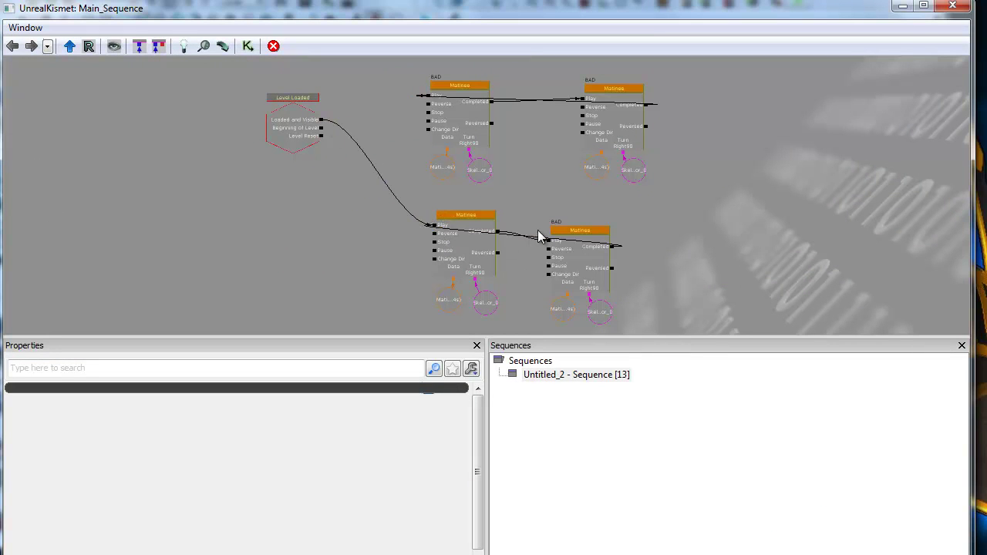
pyautogui.click(952, 6)
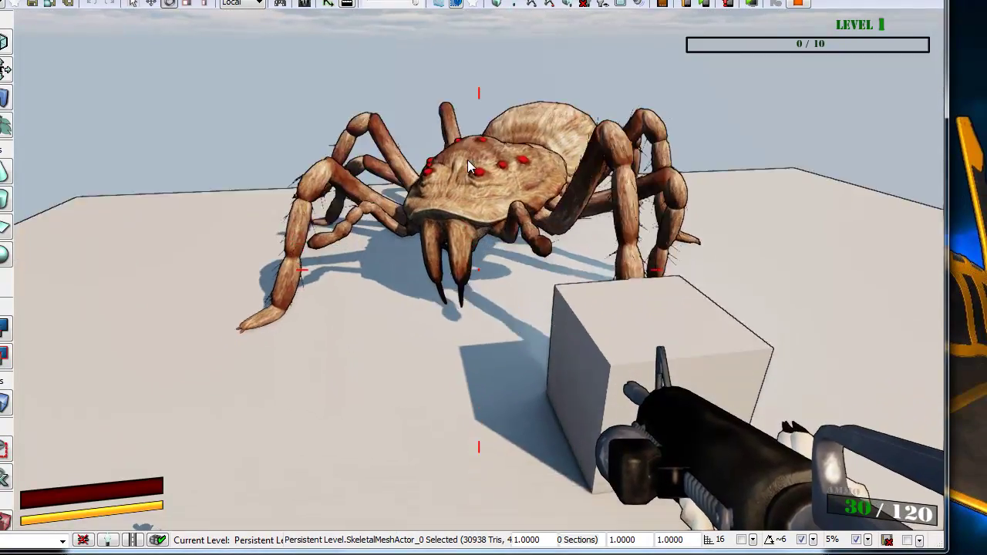
# Play-test the good turn and lunge loop, watch the tarantula from close by the box, and stop.
pyautogui.press('w')
pyautogui.press('space')
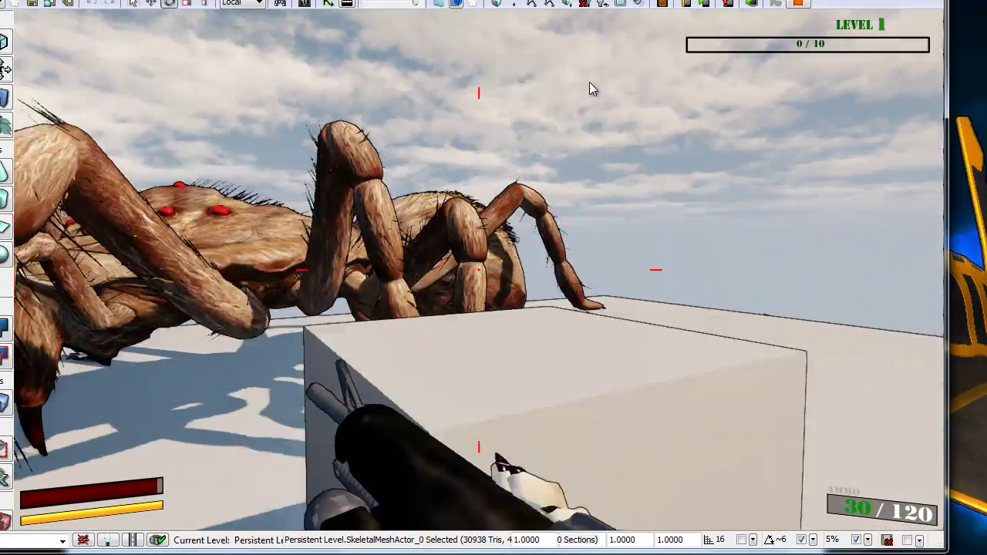
pyautogui.press('w')
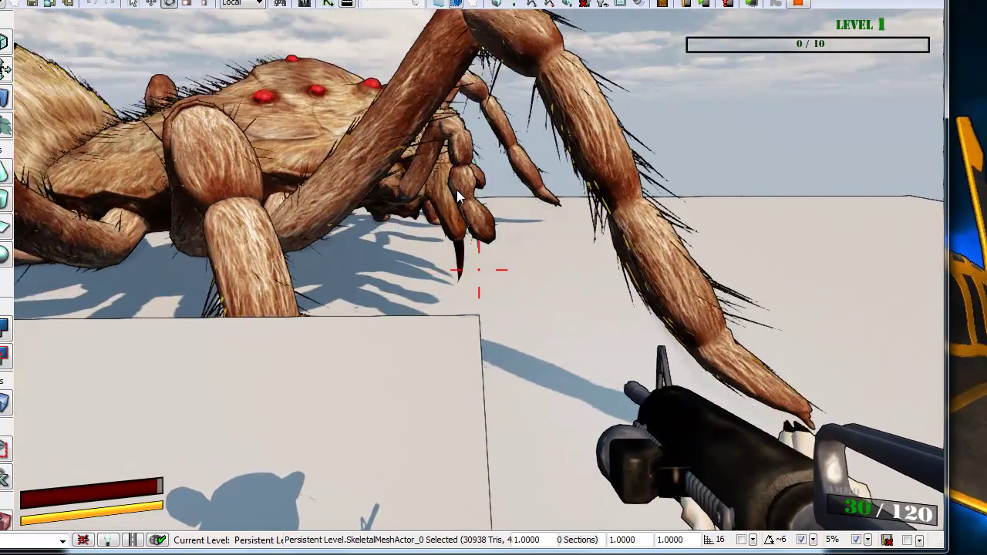
pyautogui.press('Escape')
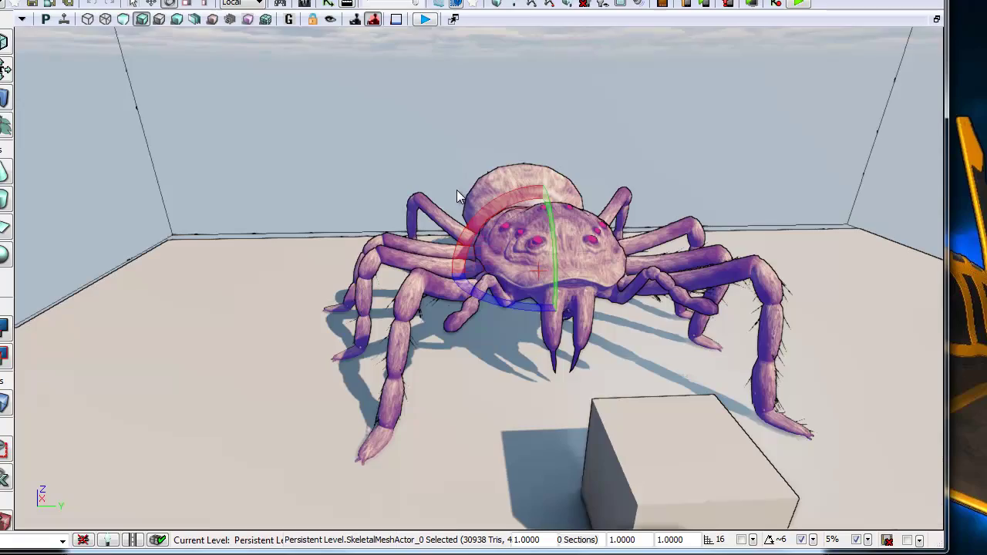
# Reopen Kismet and duplicate the lower row's lunge Matinee with its Matinee Data and SkeletalMeshActor variables, placing the copy beside it.
pyautogui.click(330, 4)
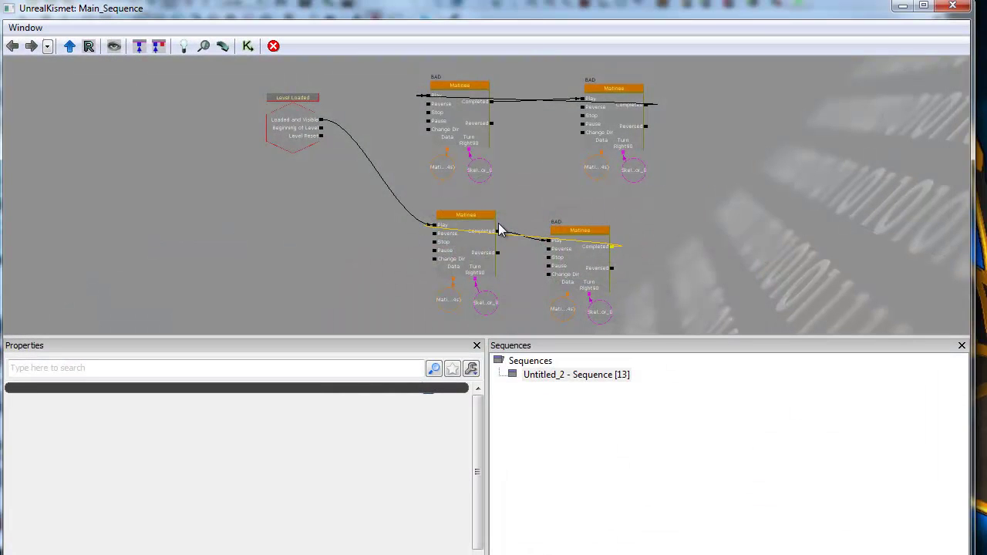
pyautogui.click(452, 119)
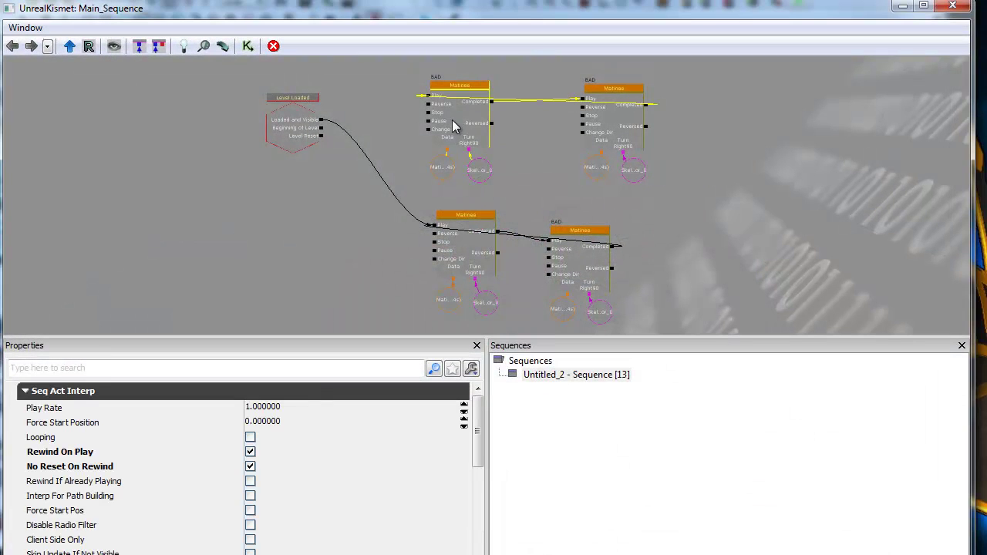
pyautogui.click(619, 94)
pyautogui.moveTo(618, 94); pyautogui.dragTo(523, 127)
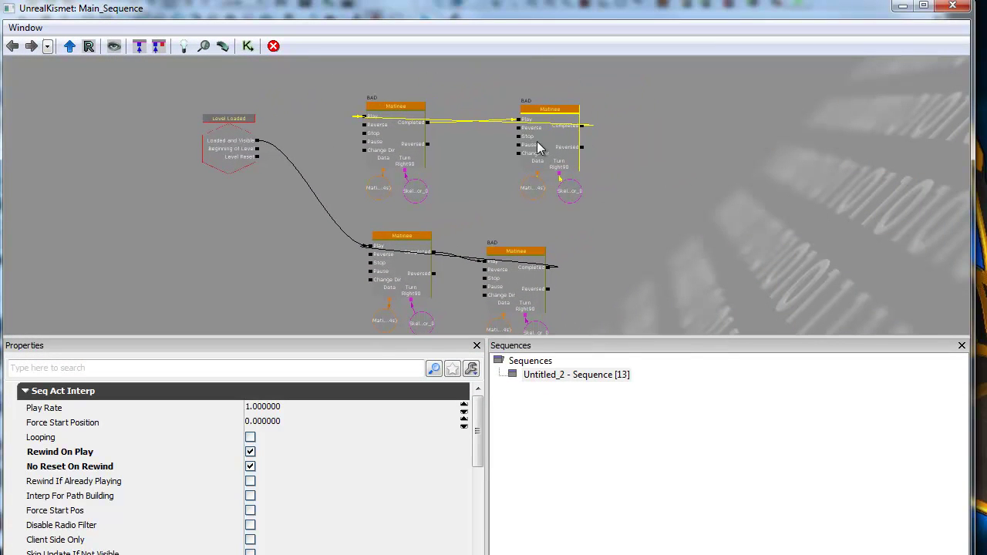
pyautogui.moveTo(673, 215); pyautogui.dragTo(577, 234)
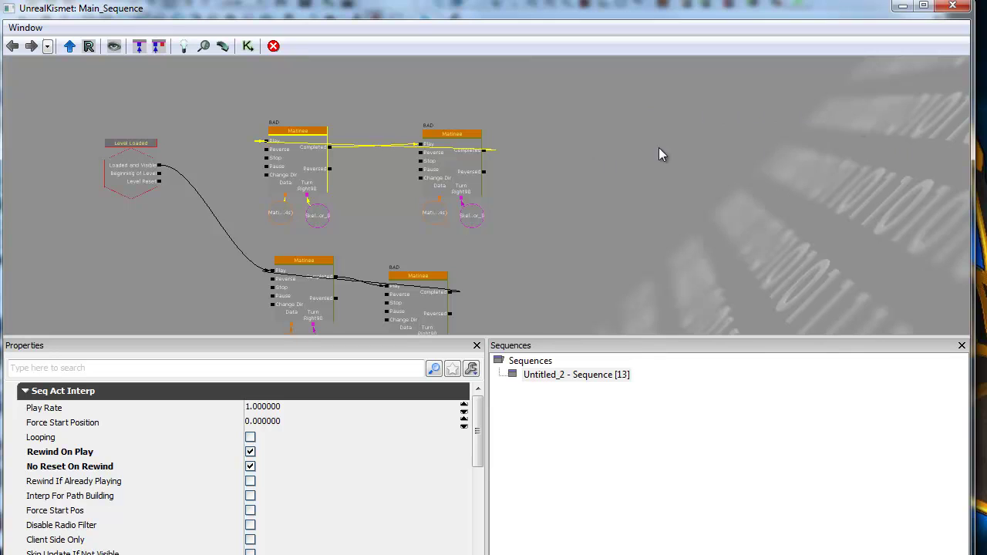
pyautogui.moveTo(638, 225); pyautogui.dragTo(709, 123)
pyautogui.scroll(1, 574, 197)
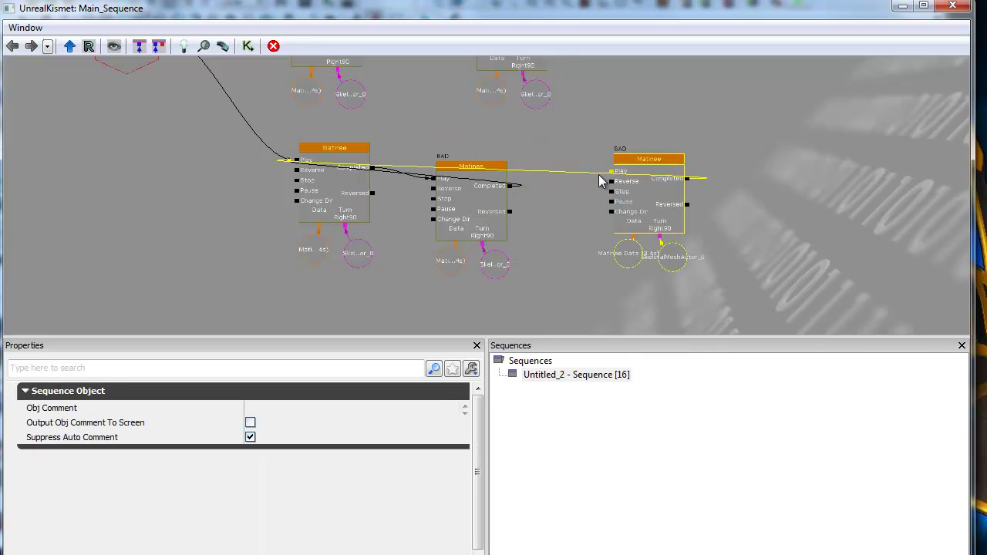
# Break the copied and looping links in the lower row and connect the lunge Matinee's Completed output to the copy's Play input.
pyautogui.keyDown('alt'); pyautogui.click(592, 172); pyautogui.keyUp('alt')
pyautogui.keyDown('alt'); pyautogui.click(521, 184); pyautogui.keyUp('alt')
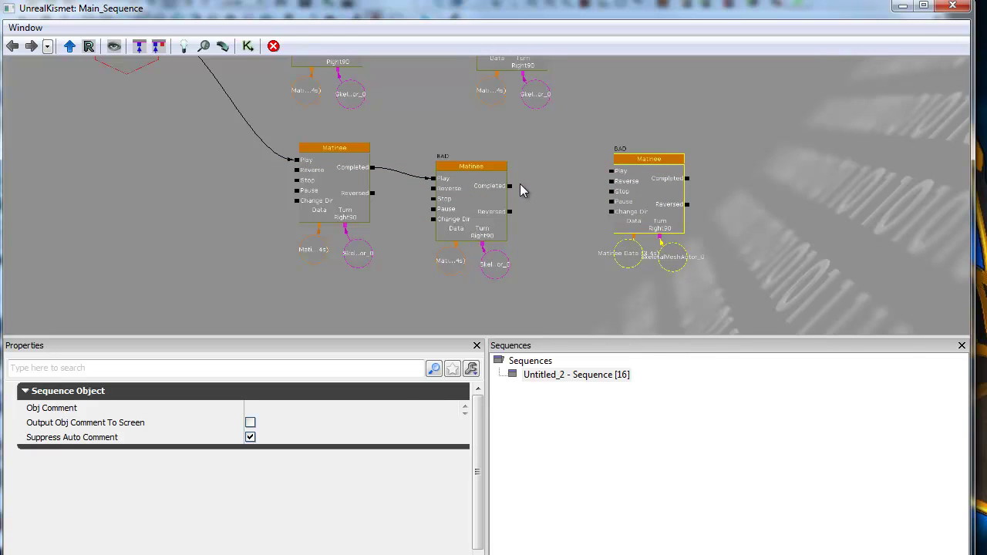
pyautogui.moveTo(510, 186); pyautogui.dragTo(613, 173)
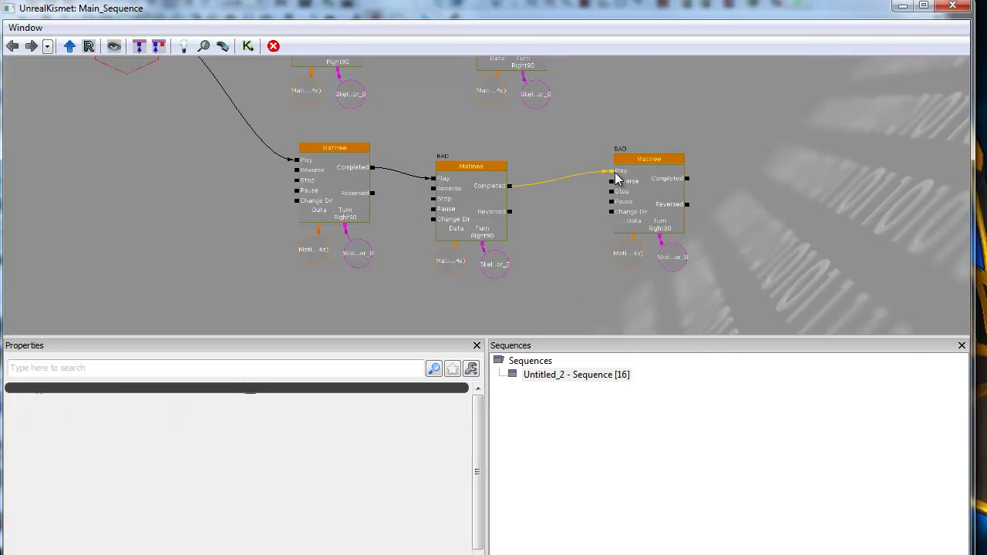
# Open the copied Matinee and replace its Phase1_Lunge_Forward key at 0.00 with the Phase1_JumpSlam animation.
pyautogui.doubleClick(667, 179)
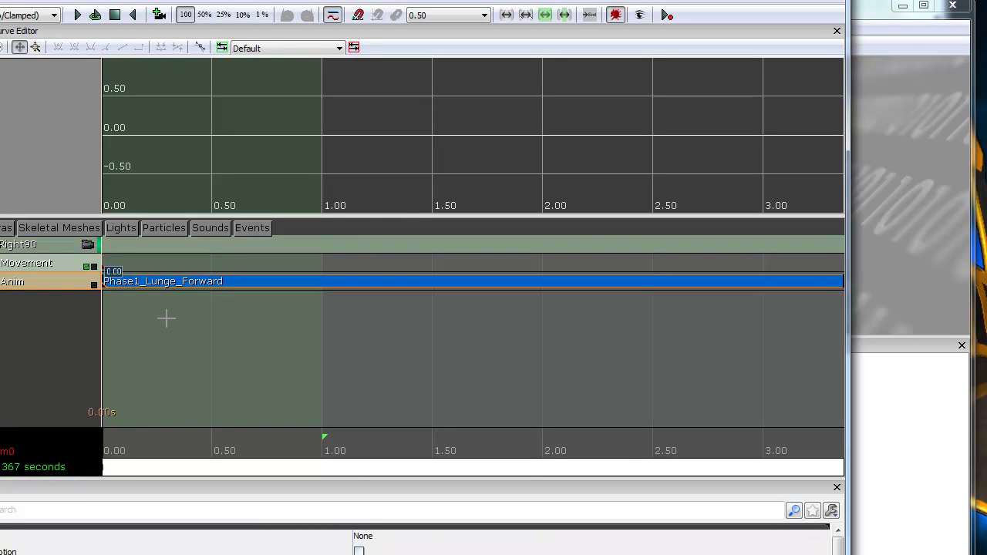
pyautogui.press('Return')
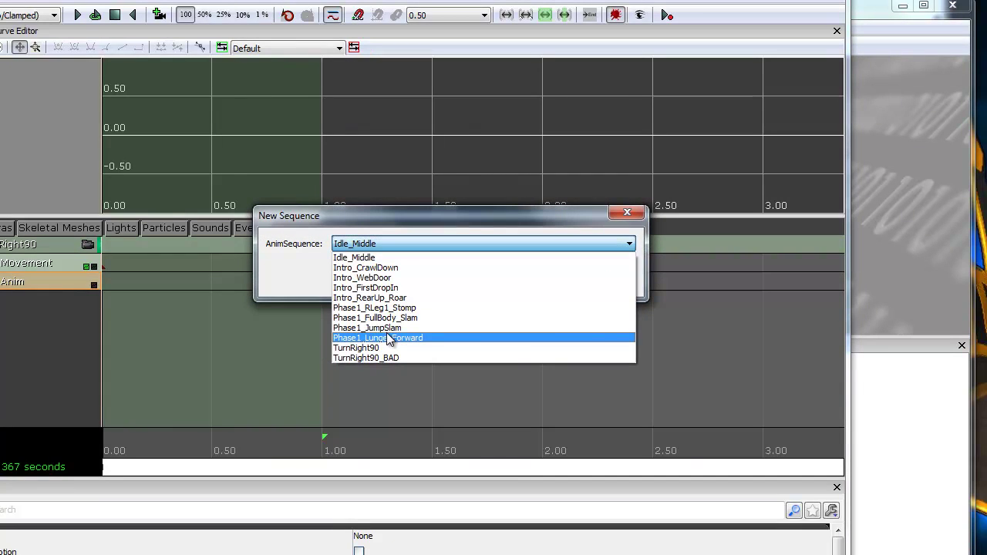
pyautogui.click(390, 330)
pyautogui.click(542, 278)
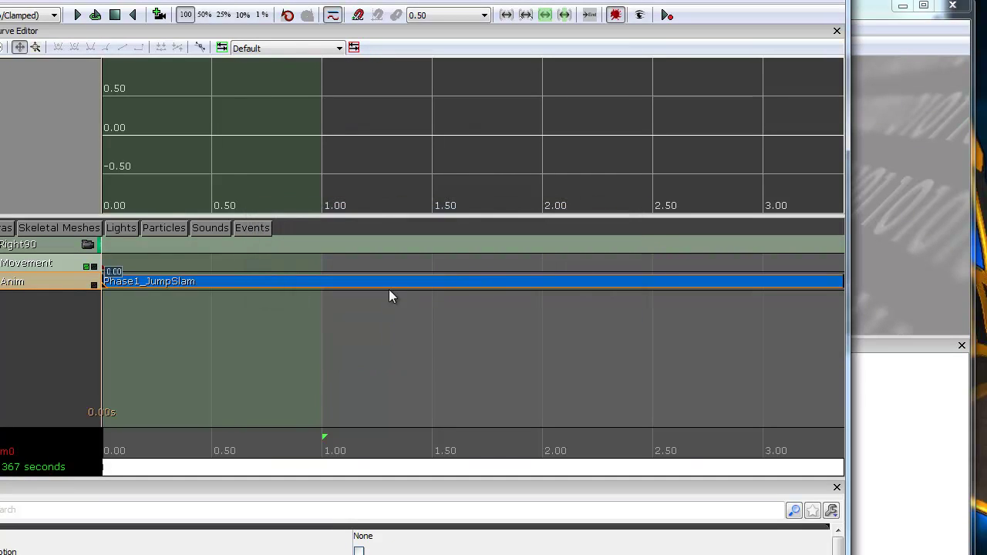
pyautogui.scroll(-3, 464, 340)
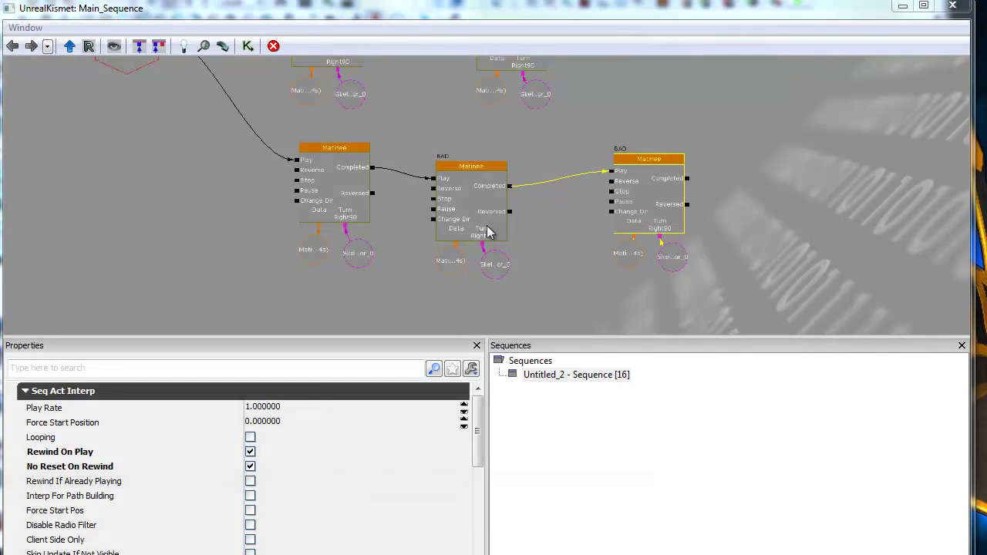
# Loop the jump slam Matinee's Completed output to the lower row's first Matinee and play-test the three-animation chain.
pyautogui.moveTo(688, 178); pyautogui.dragTo(308, 165)
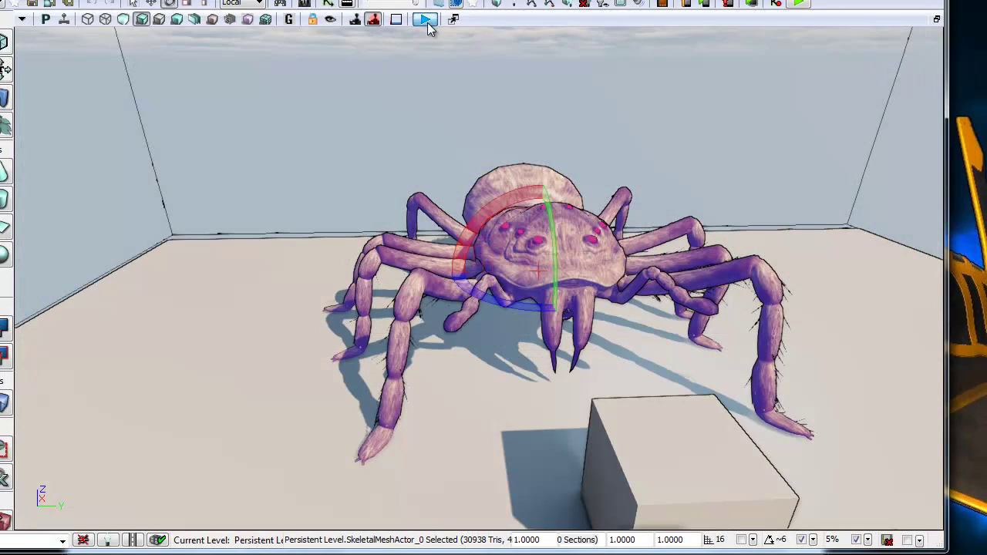
pyautogui.click(426, 20)
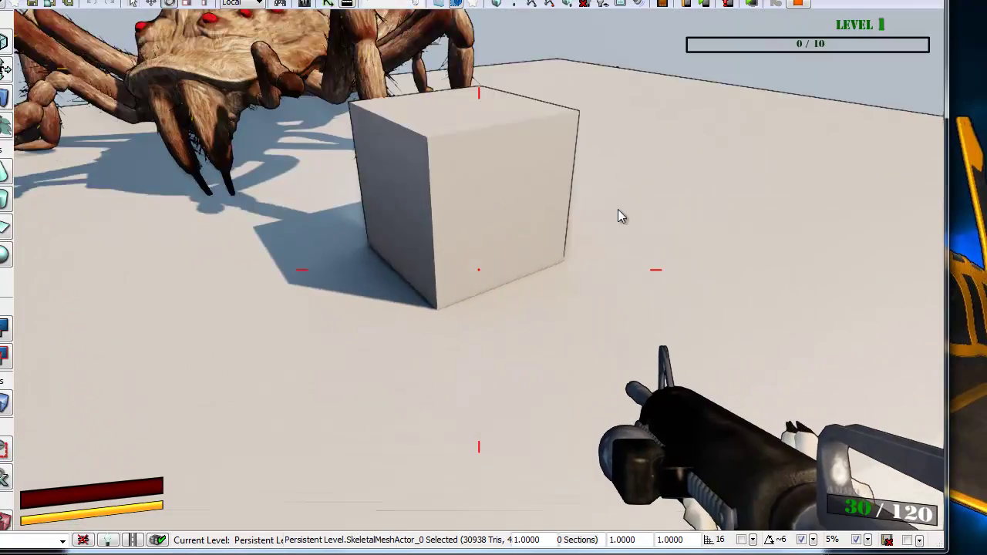
pyautogui.press('a')
pyautogui.press('a')
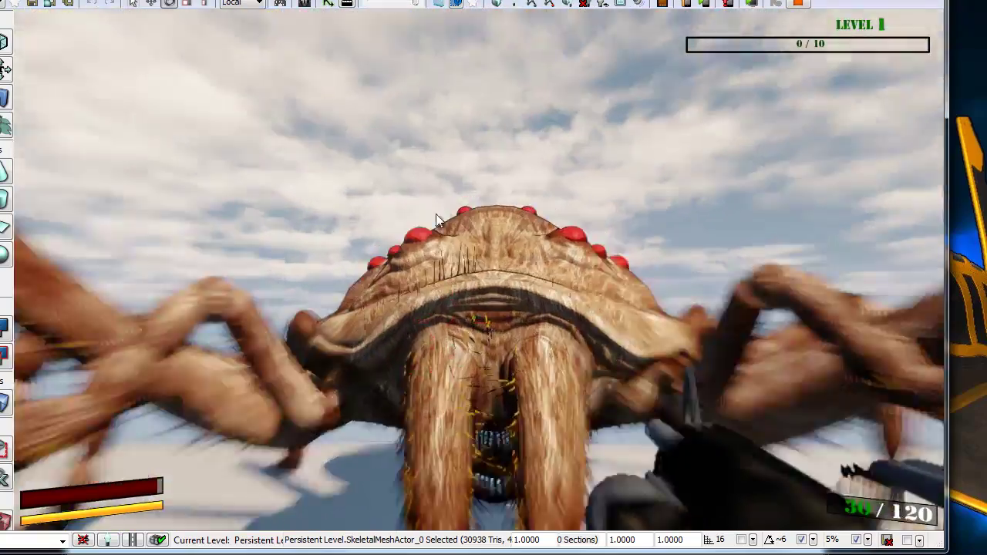
pyautogui.moveTo(436, 214); pyautogui.dragTo(481, 282, button='right')
pyautogui.click(487, 206)
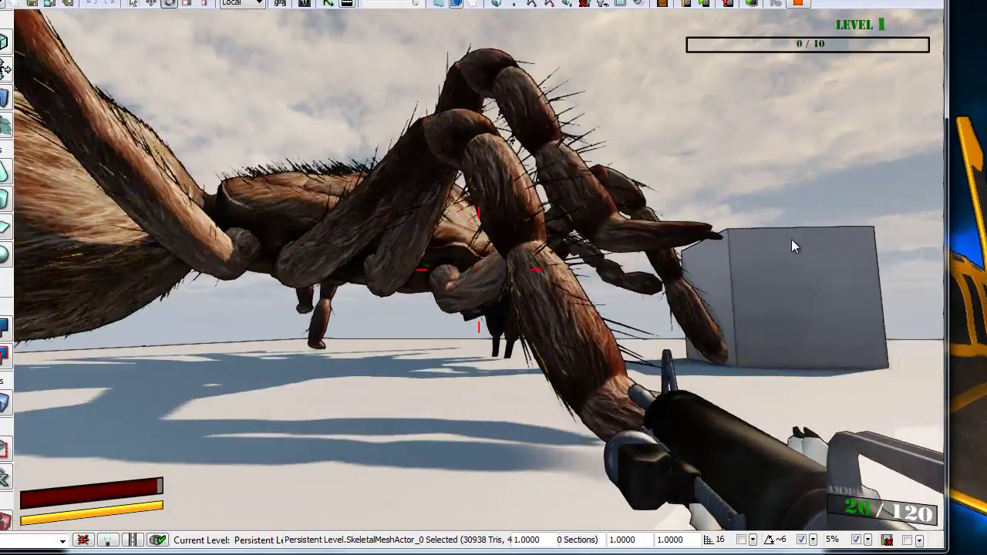
pyautogui.press('d')
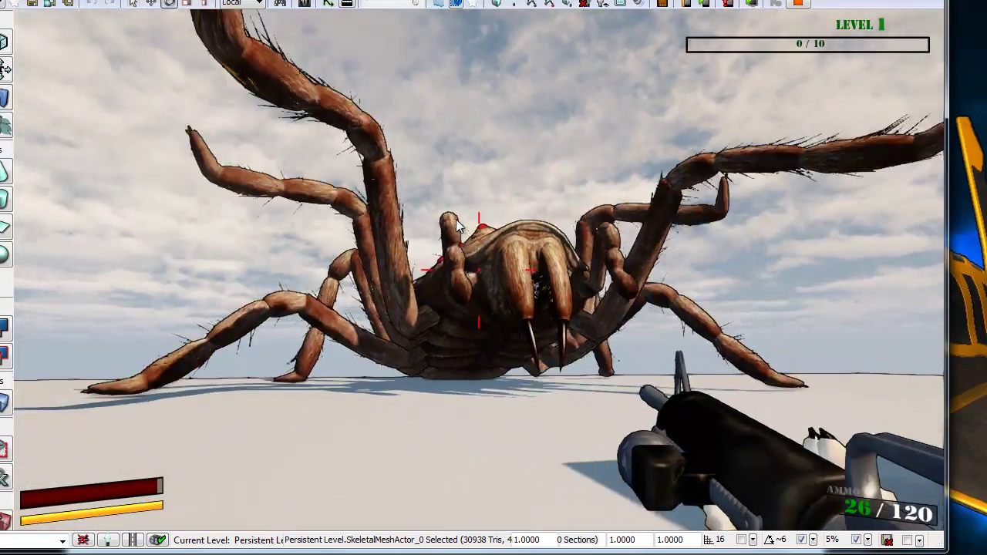
pyautogui.press('s')
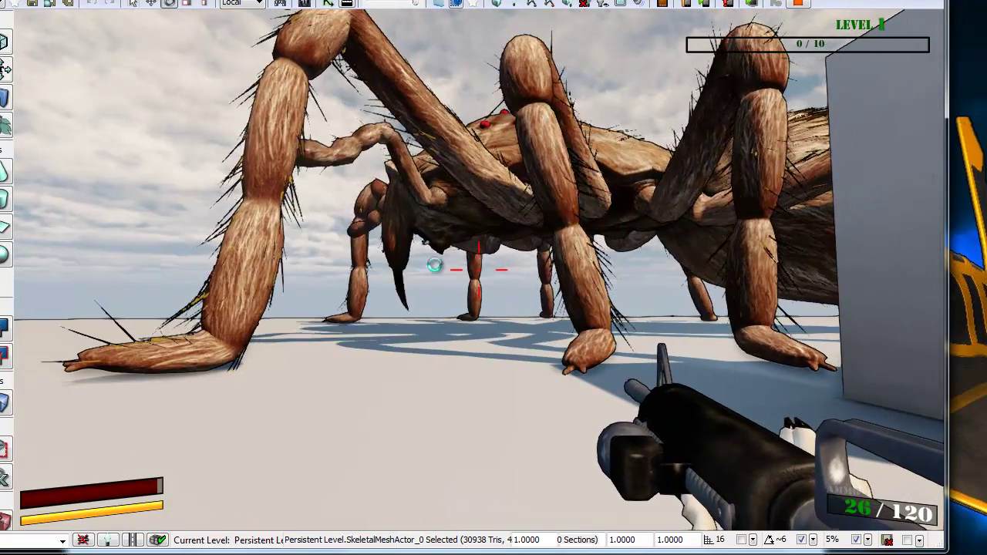
pyautogui.press('Escape')
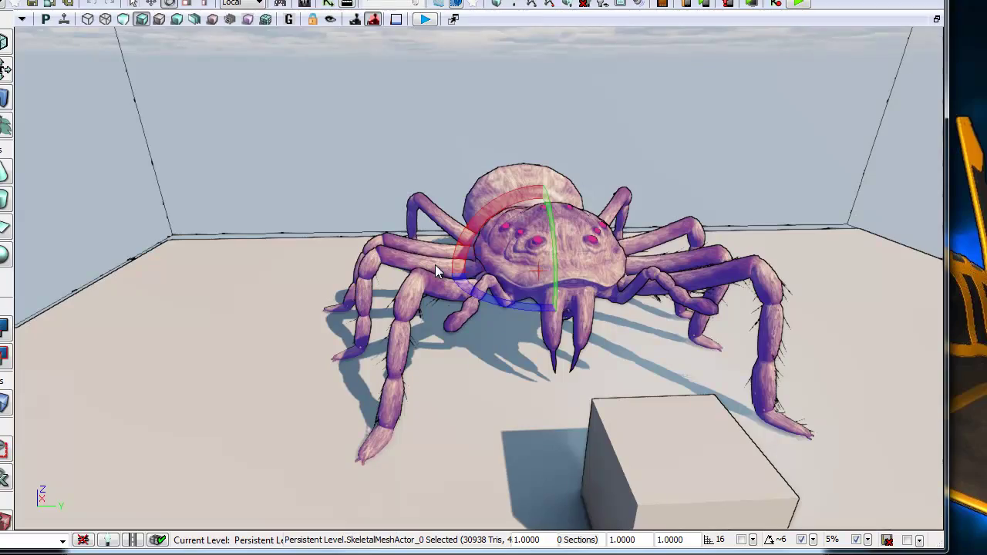
# Set the Play Rate of the lower row's first Matinee to -1 in Kismet and play-test the chain.
pyautogui.click(329, 3)
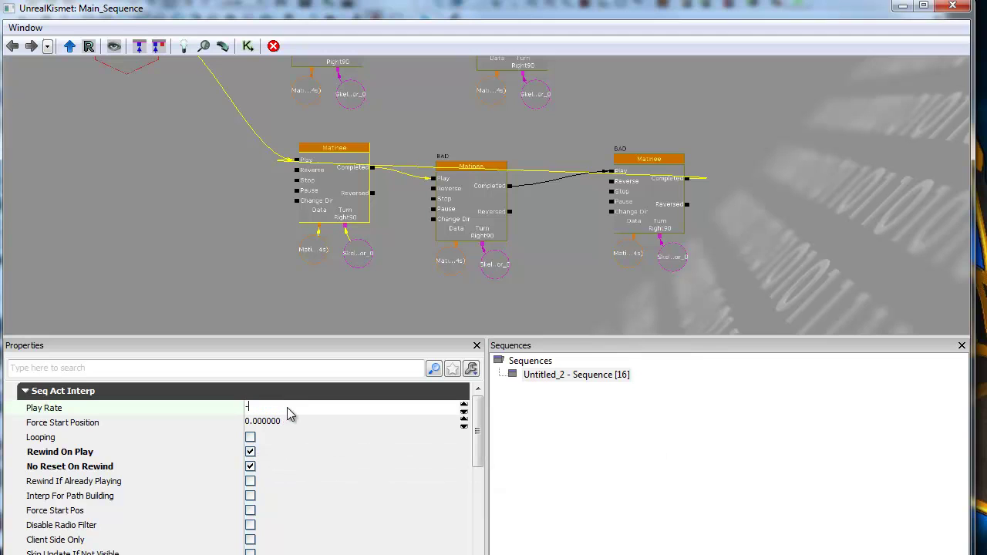
pyautogui.click(954, 6)
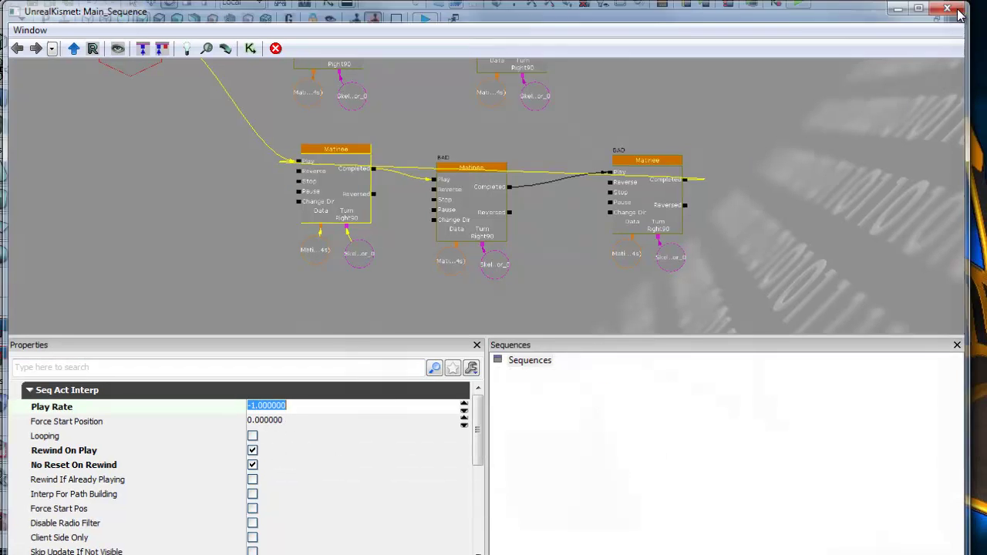
pyautogui.click(428, 18)
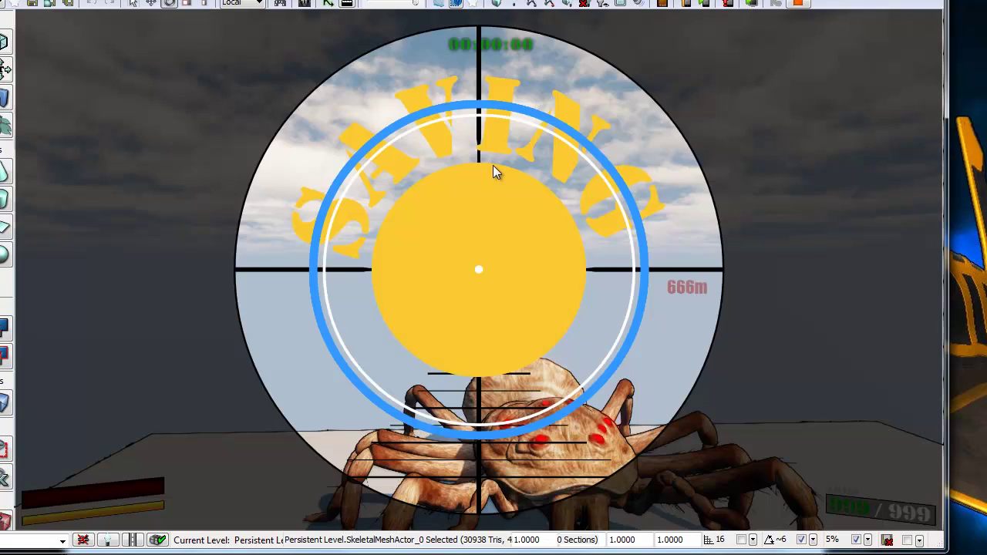
pyautogui.press('w')
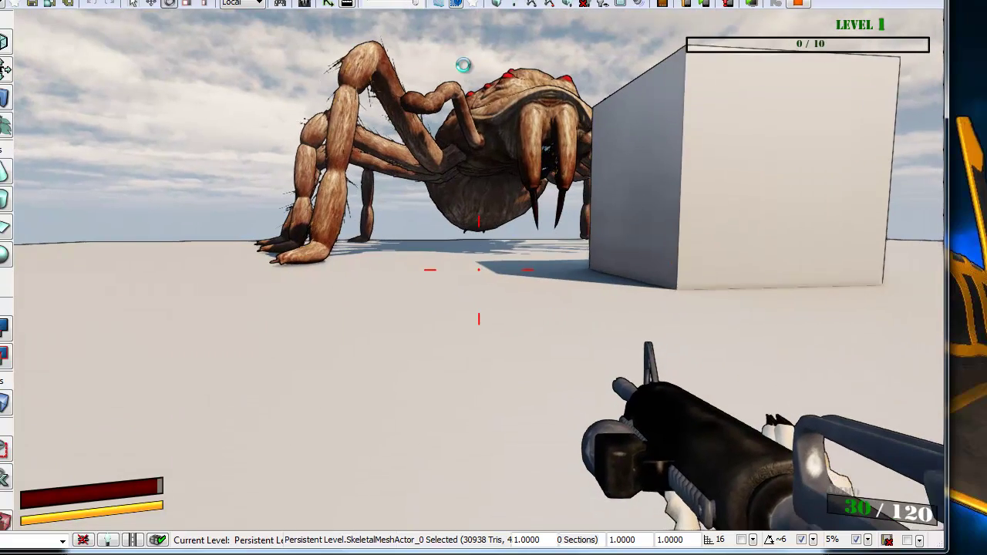
pyautogui.press('Escape')
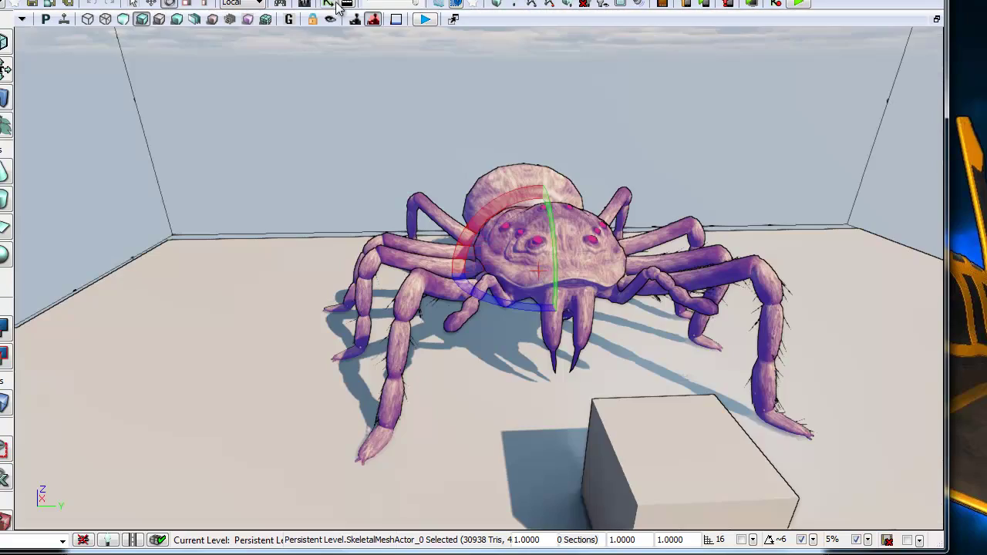
# Enable Looping on the lower row's first Matinee in Kismet and play-test the chain around the tarantula.
pyautogui.click(328, 4)
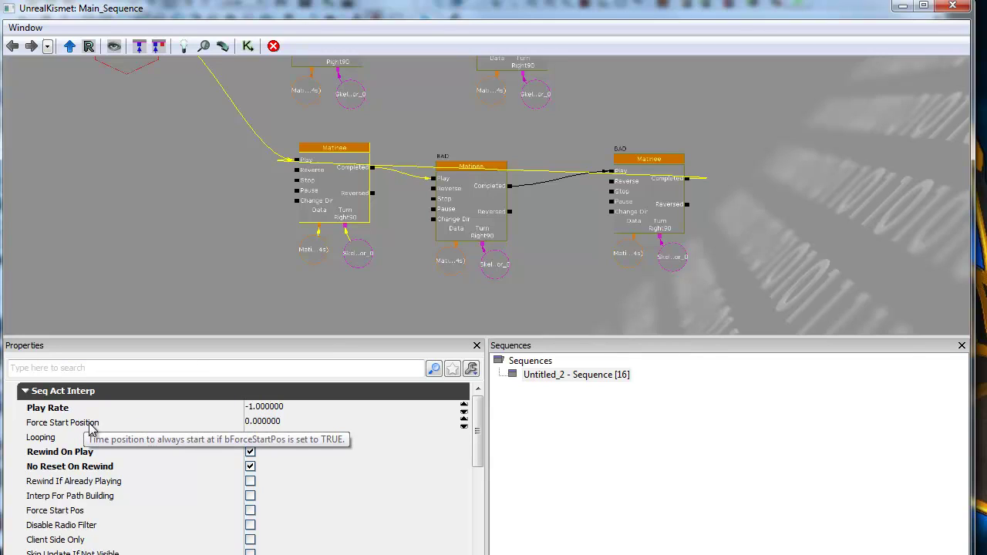
pyautogui.scroll(-3, 134, 482)
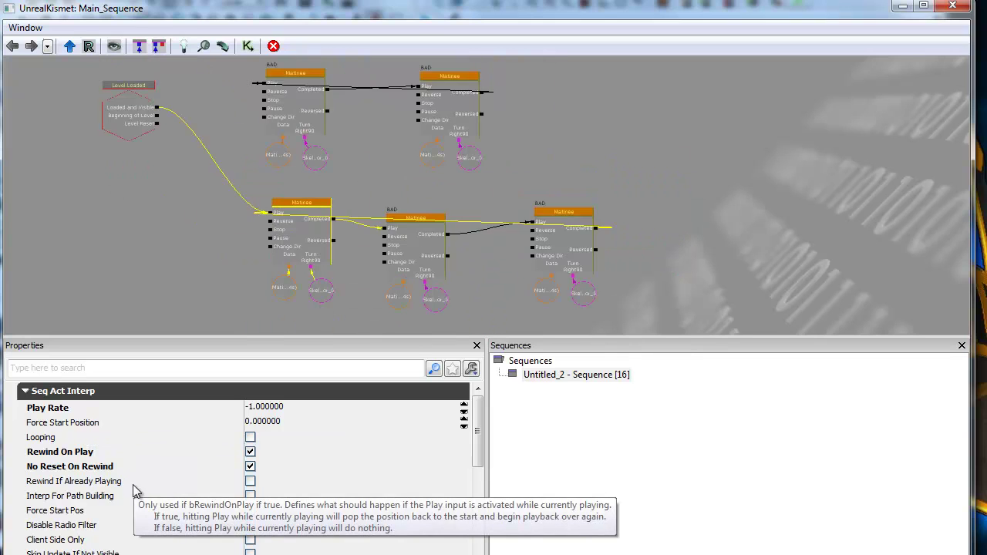
pyautogui.moveTo(481, 436); pyautogui.dragTo(464, 415)
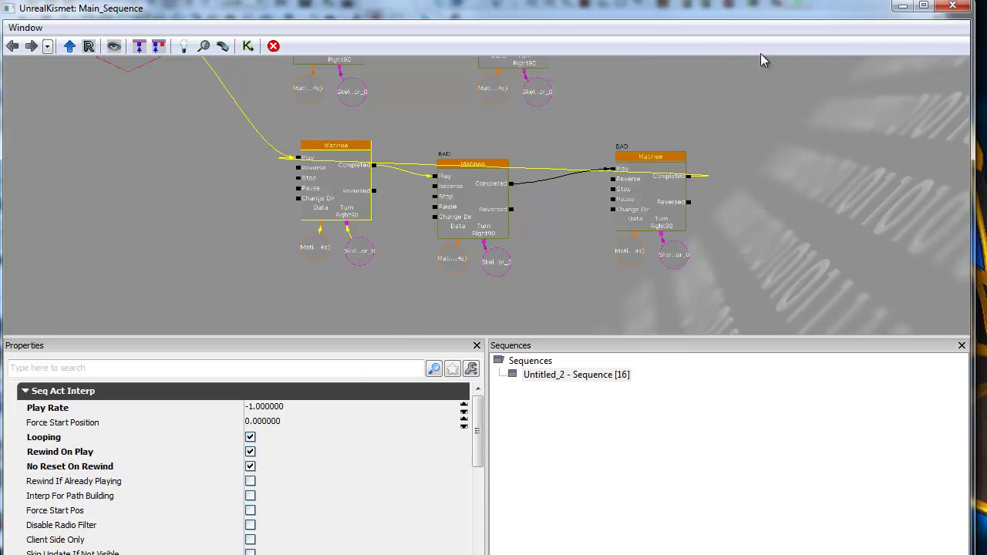
pyautogui.click(955, 8)
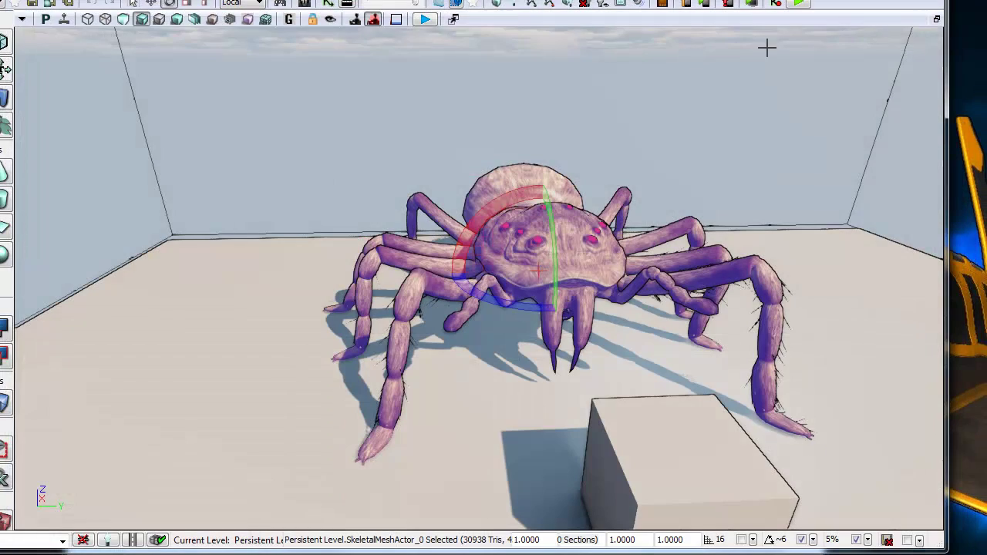
pyautogui.click(425, 19)
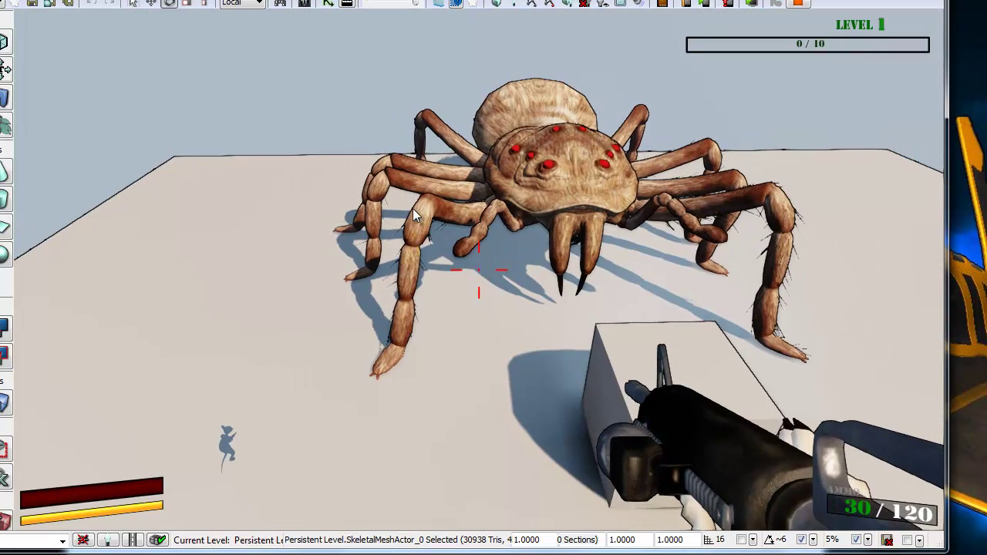
pyautogui.press('w')
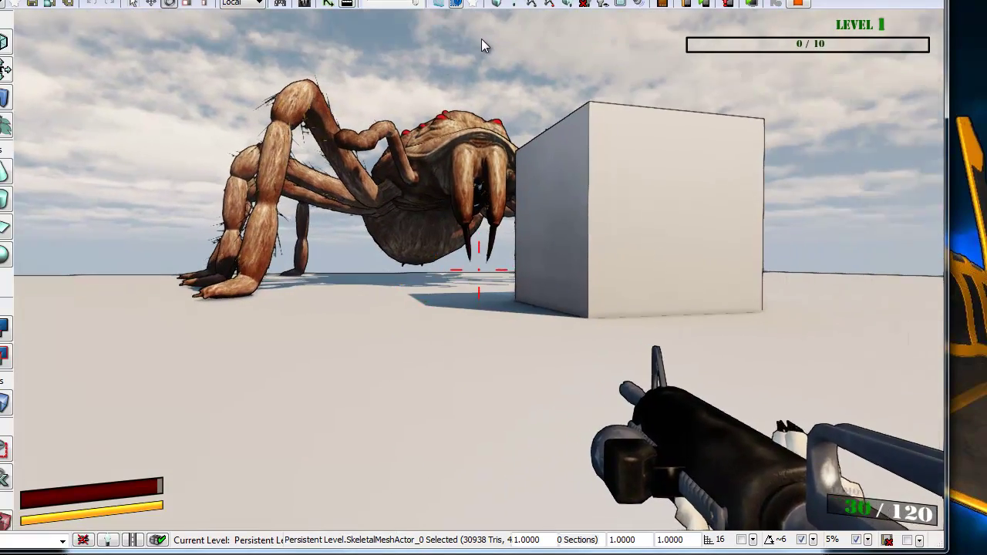
pyautogui.press('w')
pyautogui.press('space')
pyautogui.press('w')
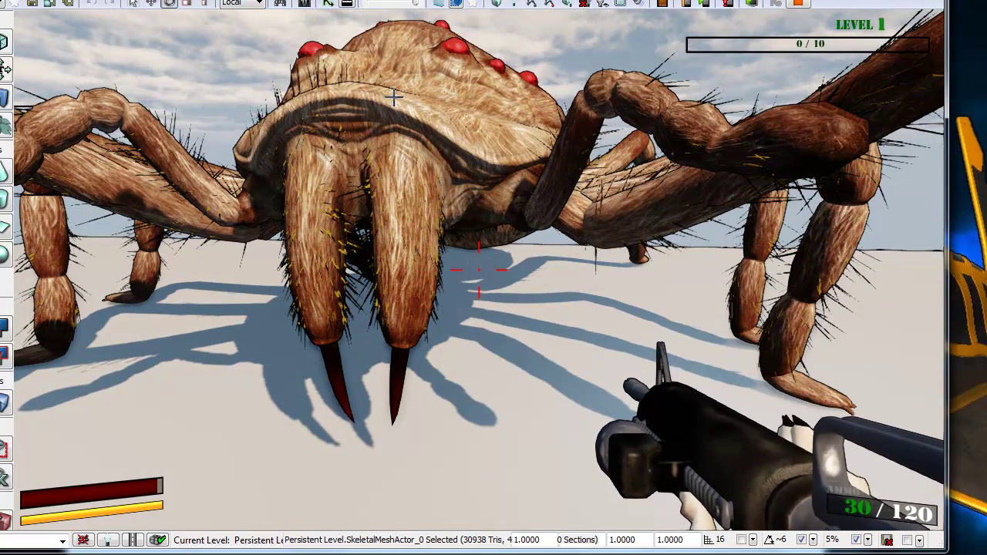
pyautogui.press('Escape')
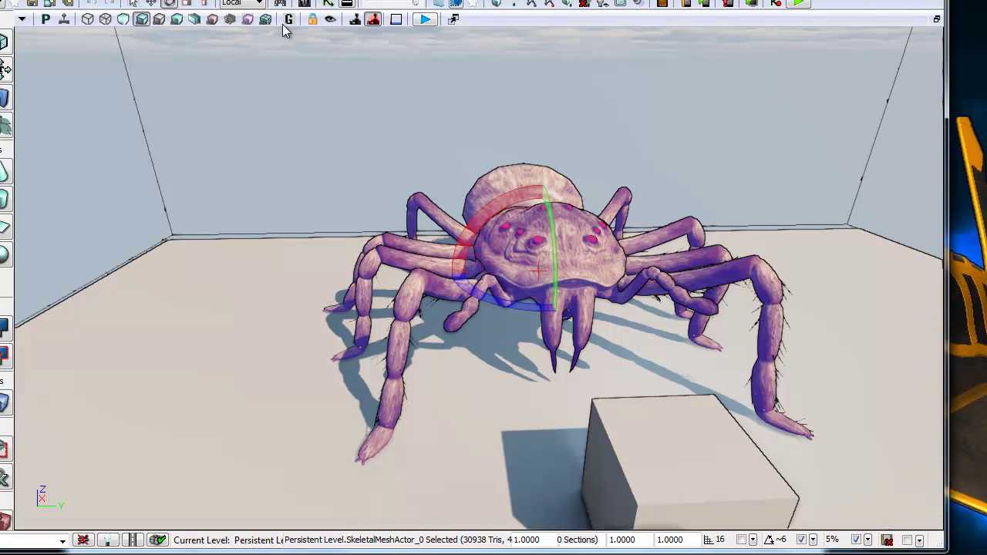
# Set the Play Rate of the lower row's first Matinee to 4 and play-test the faster turn.
pyautogui.click(327, 5)
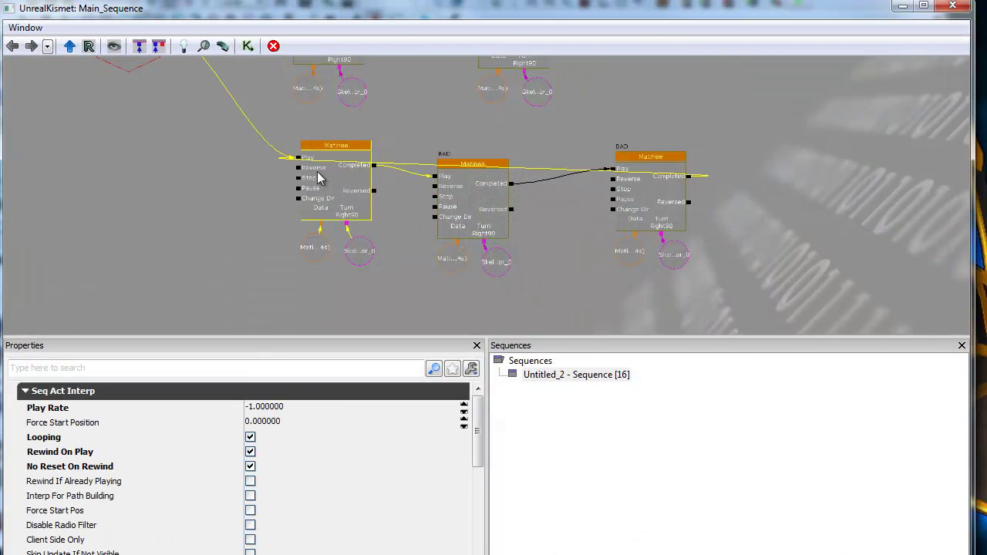
pyautogui.click(284, 410)
pyautogui.write('4')
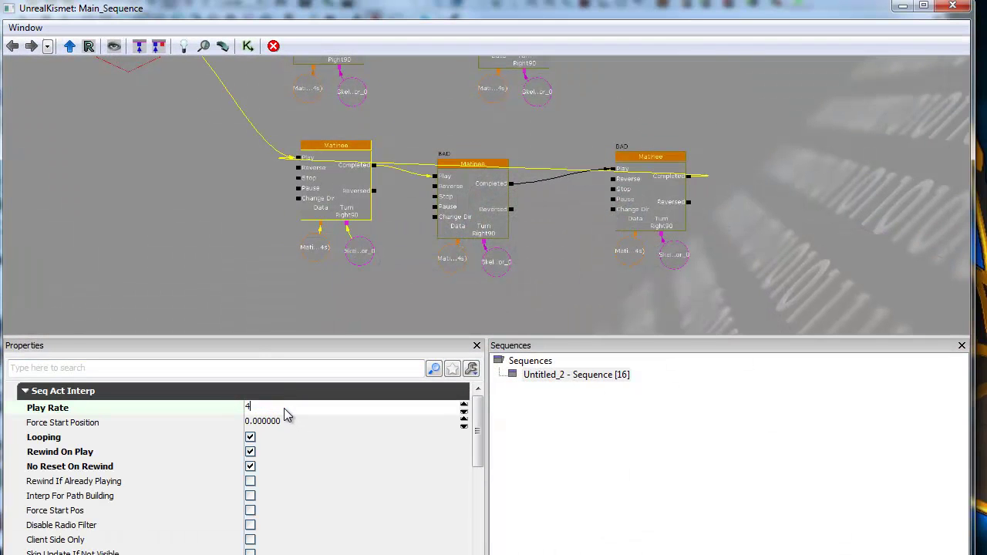
pyautogui.press('Return')
pyautogui.click(953, 6)
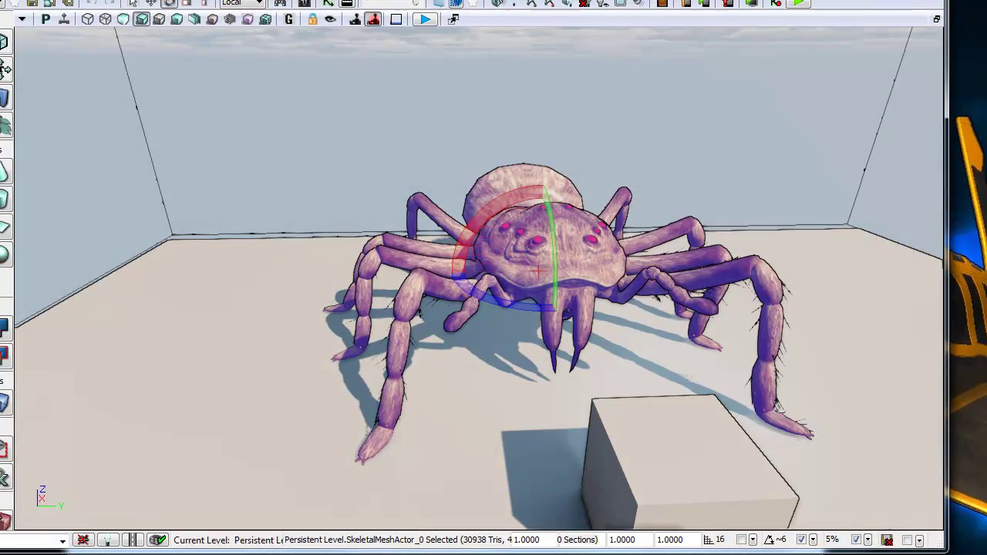
pyautogui.click(424, 20)
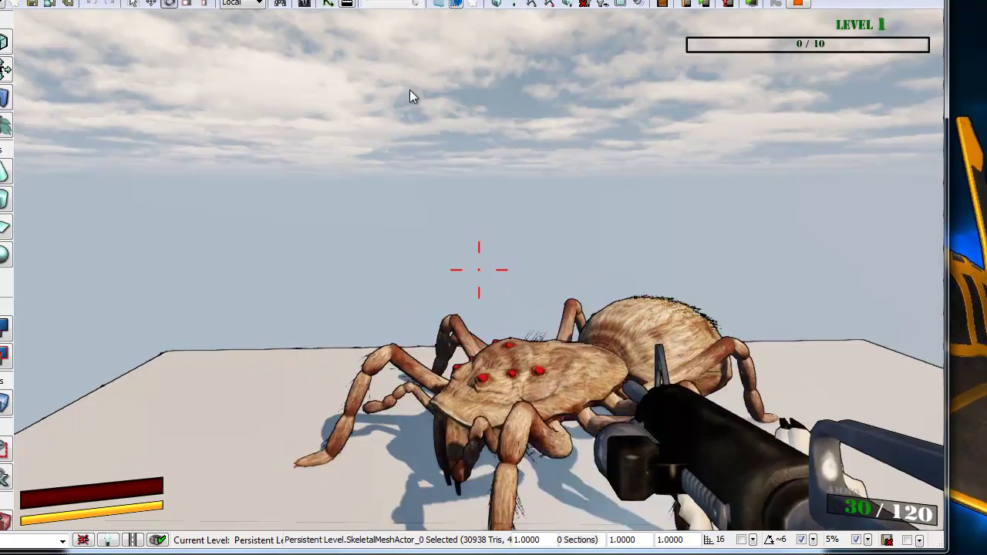
pyautogui.press('s')
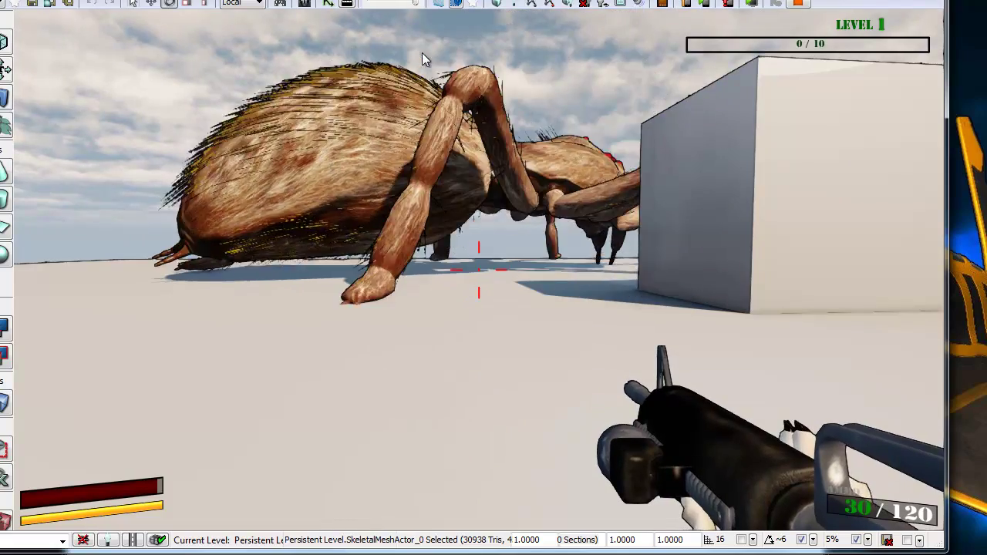
pyautogui.press('Escape')
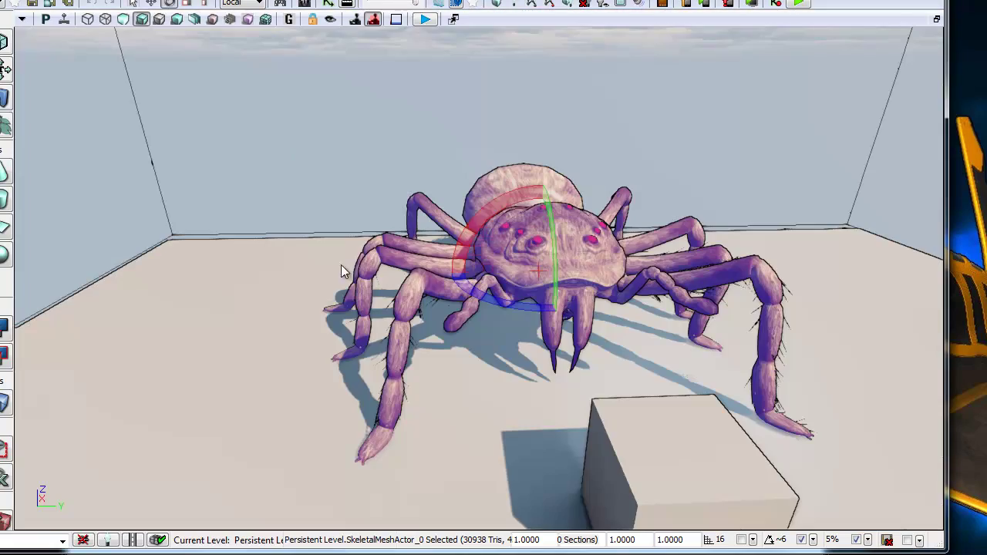
# Turn off Looping and set the Play Rate to 2 on the lower row's first Matinee, and start a play-test.
pyautogui.click(328, 4)
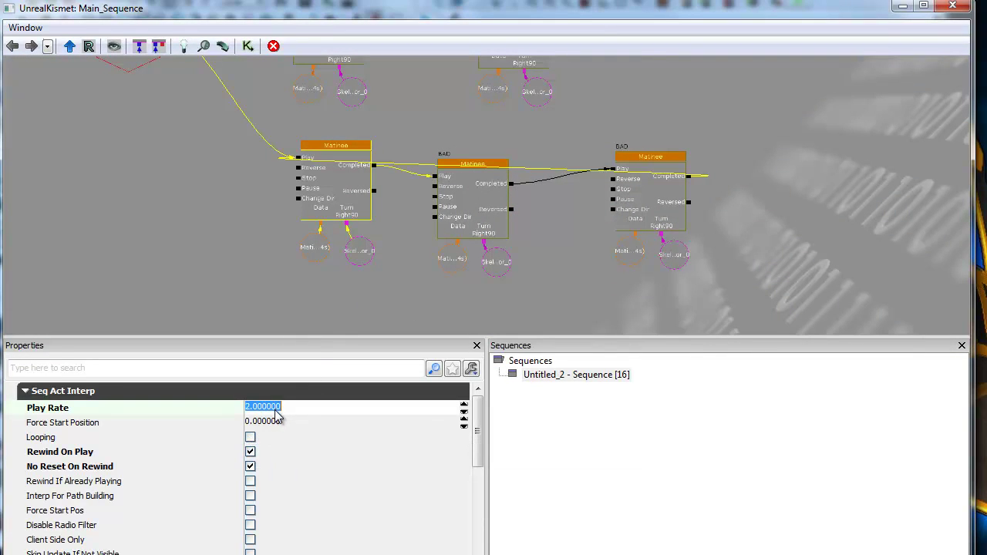
pyautogui.click(954, 8)
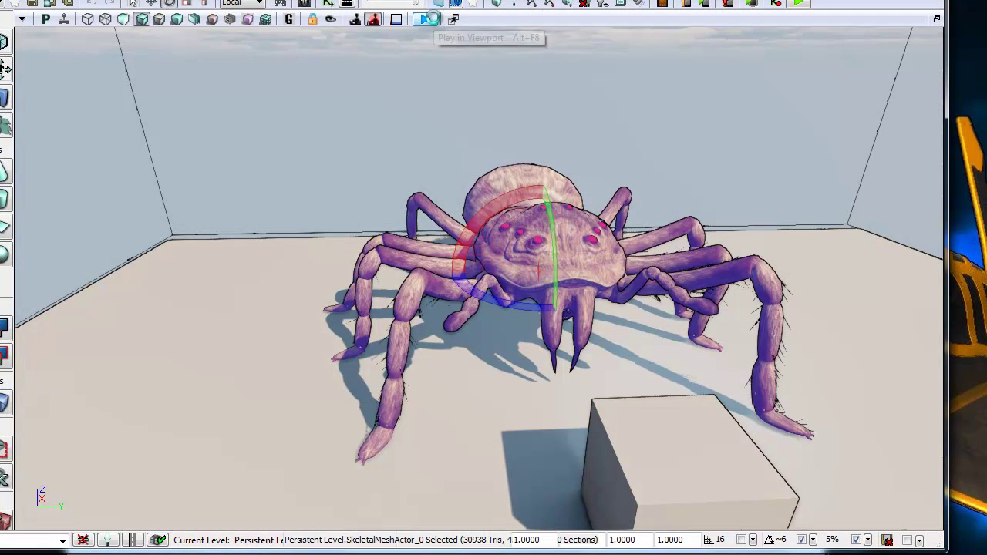
pyautogui.click(431, 18)
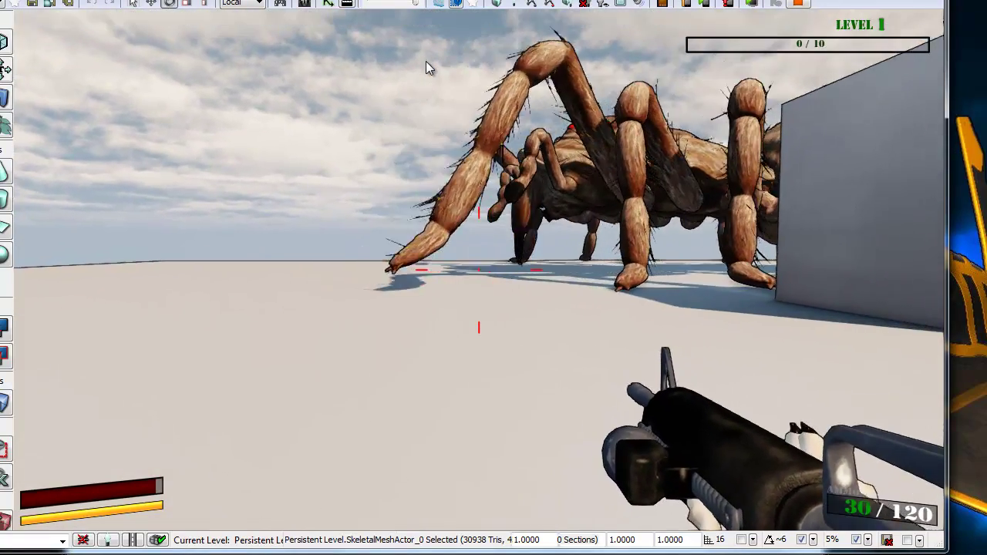
# Walk around the tarantula in the play-test to examine its turn, leg movement and chained attacks from ground level.
pyautogui.press('w')
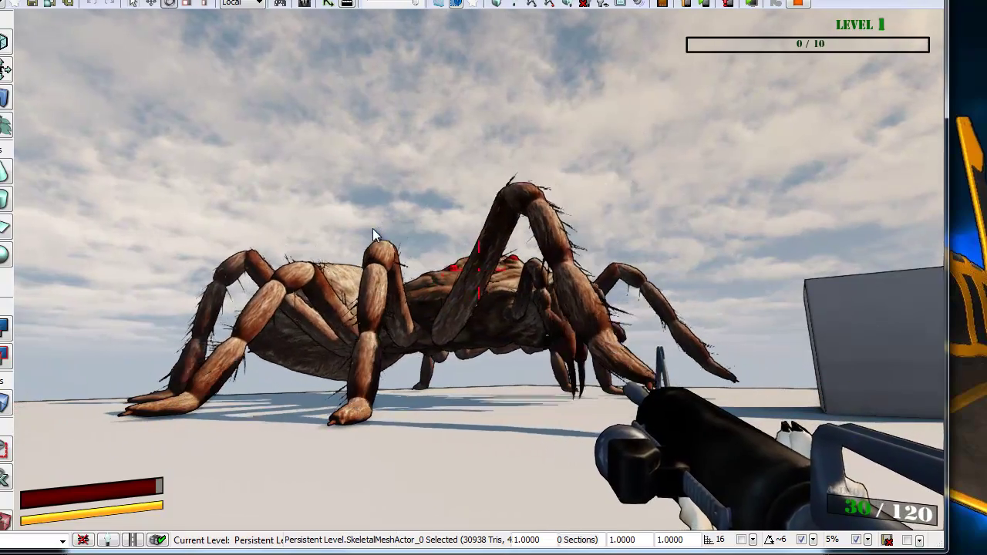
pyautogui.click(372, 229)
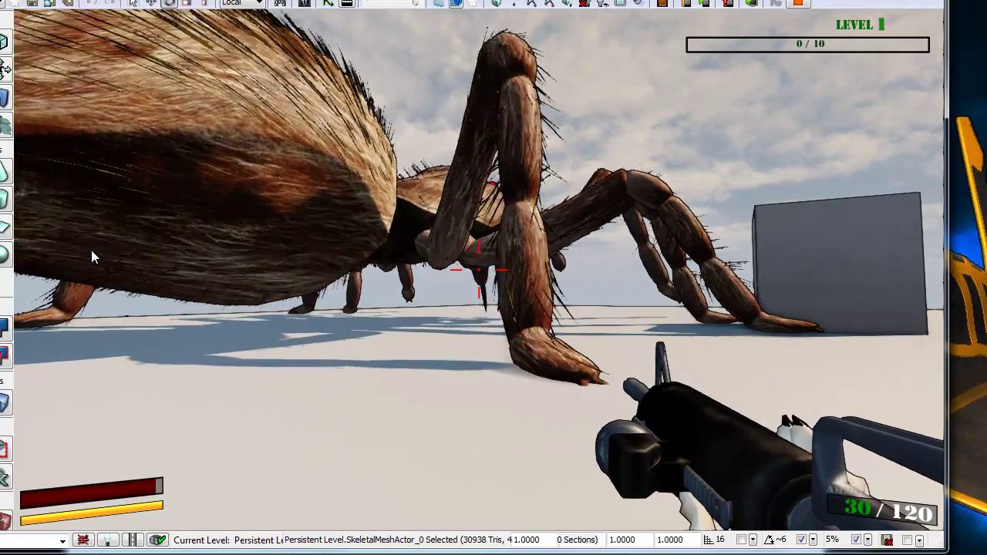
pyautogui.press('s')
pyautogui.press('w')
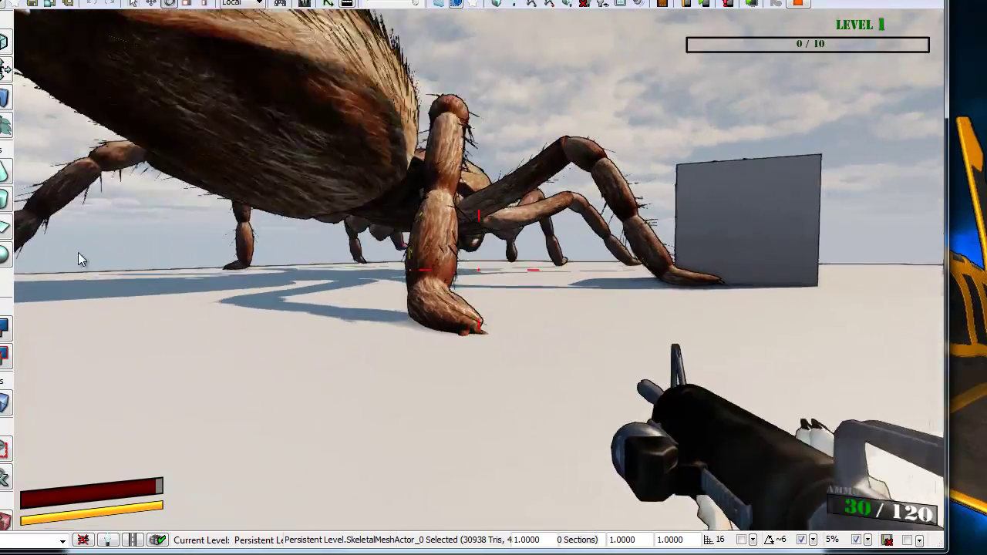
pyautogui.press('w')
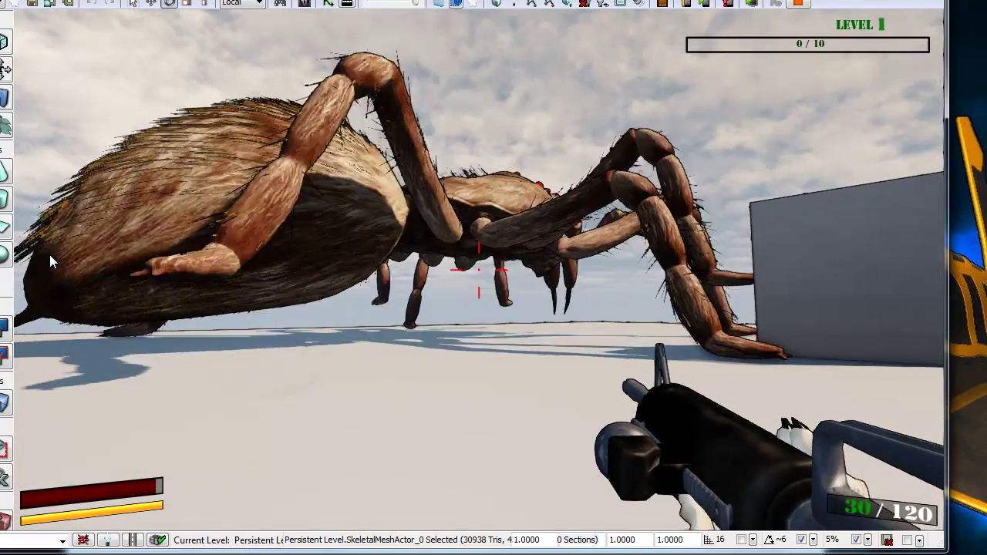
pyautogui.press('d')
pyautogui.press('Escape')
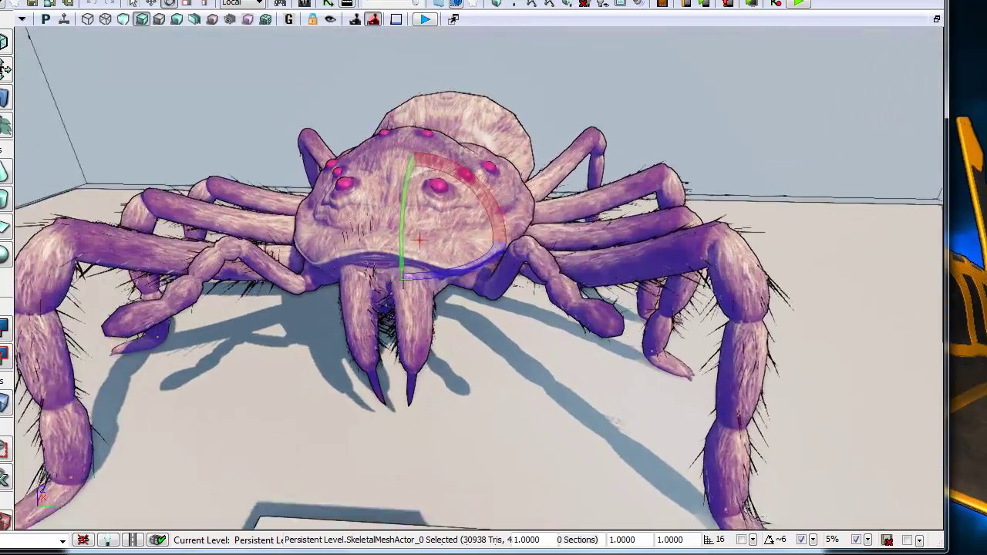
pyautogui.moveTo(405, 253); pyautogui.dragTo(397, 219, button='right')
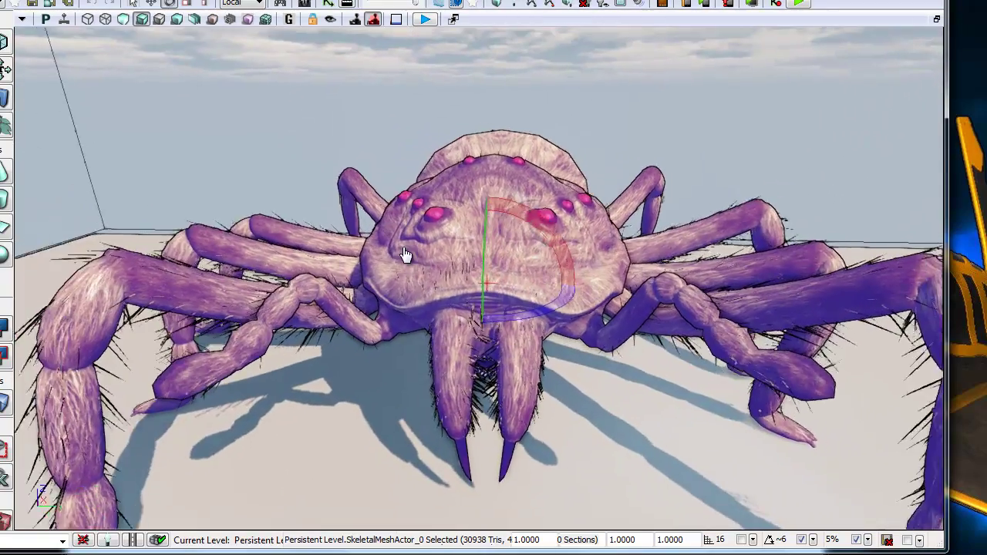